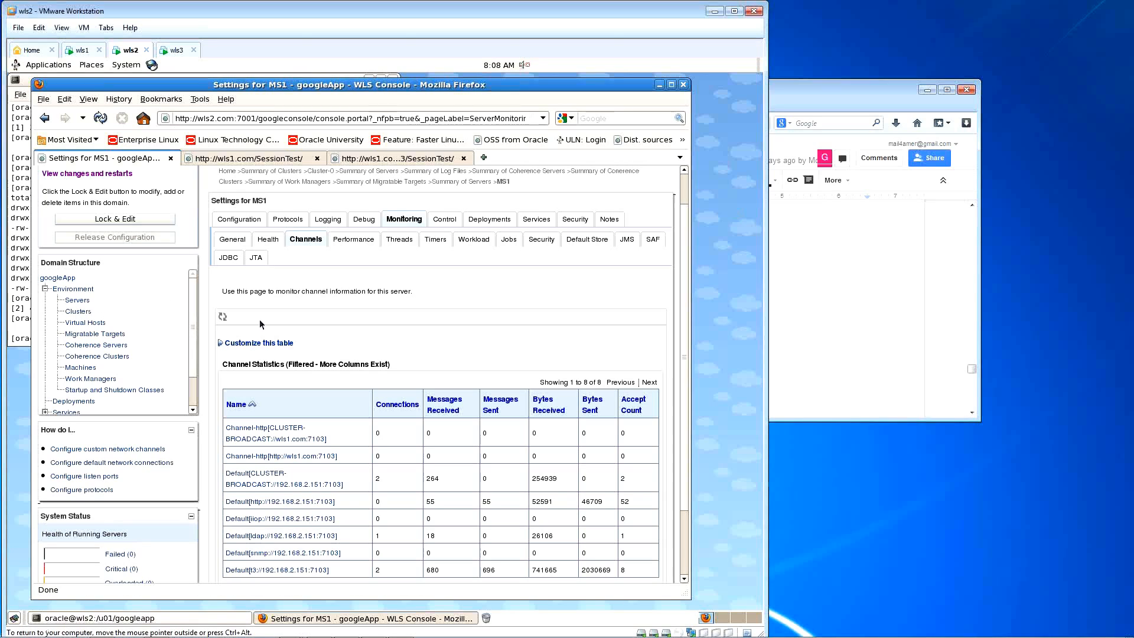
Step: Show MS1's Logging settings: log file logs/MS1.log, rotating by size at 500 KB
click(328, 219)
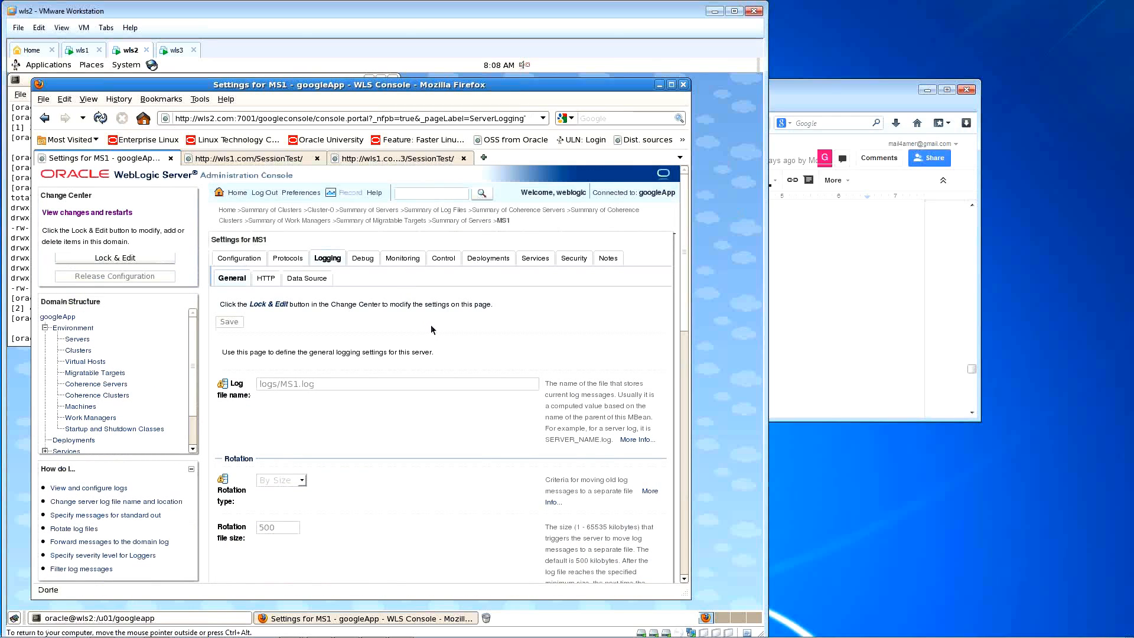
scroll(431, 329, down, 1)
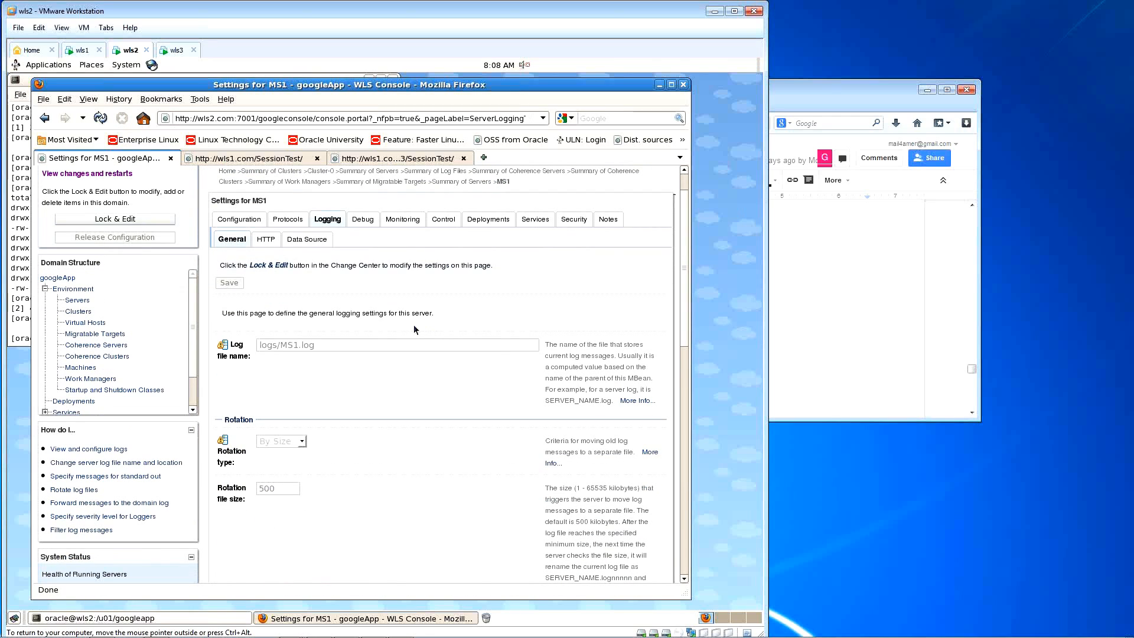
scroll(384, 329, up, 1)
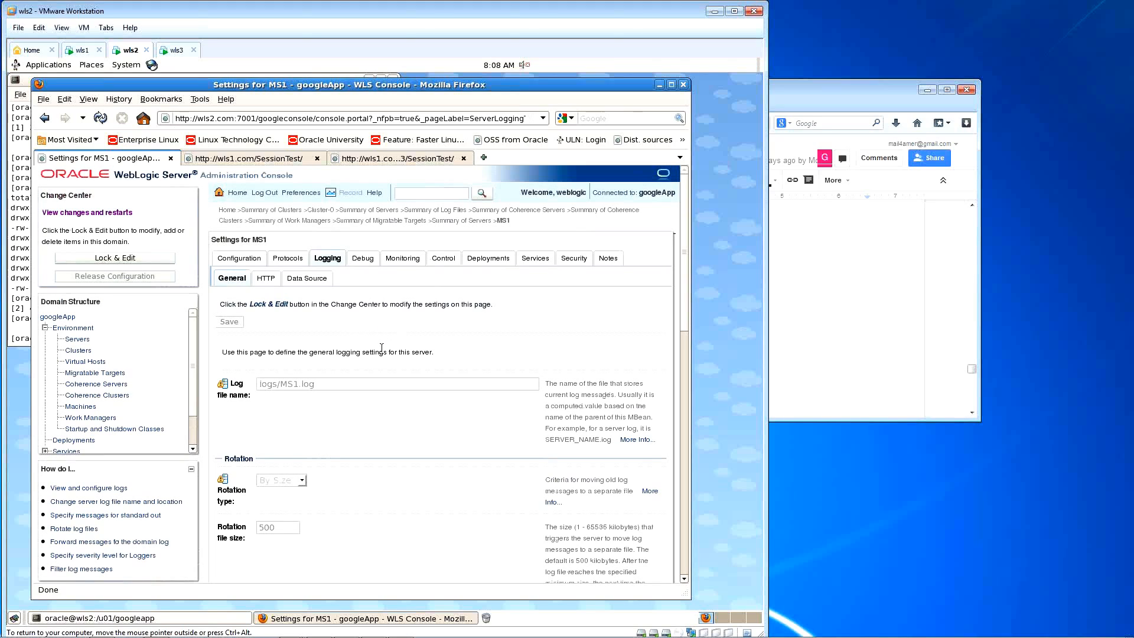
scroll(382, 349, down, 2)
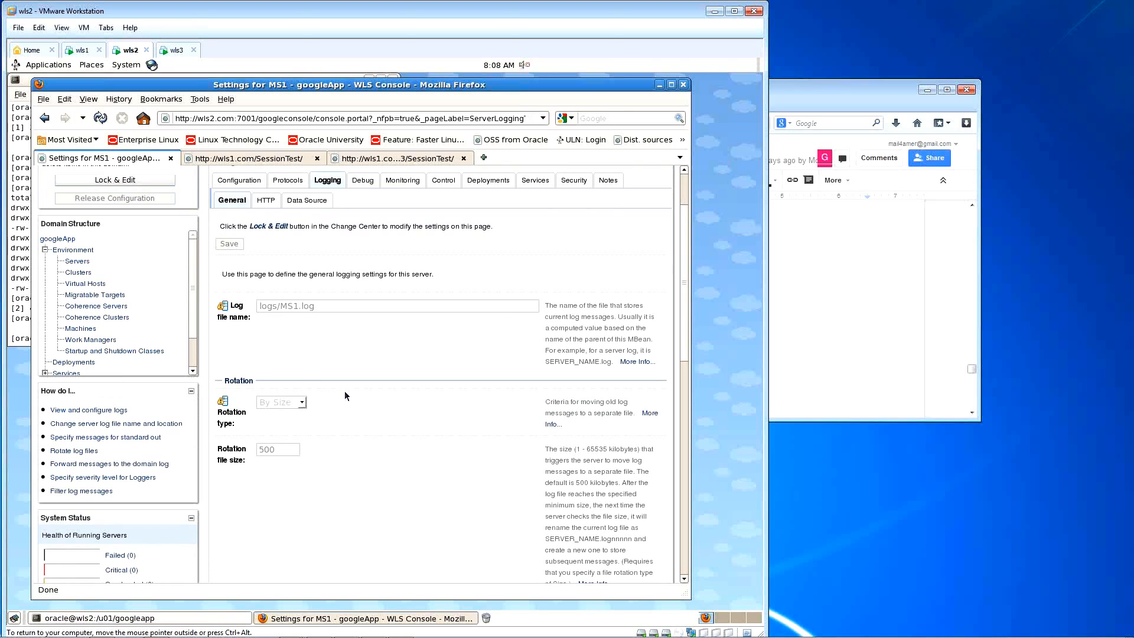
scroll(365, 404, down, 2)
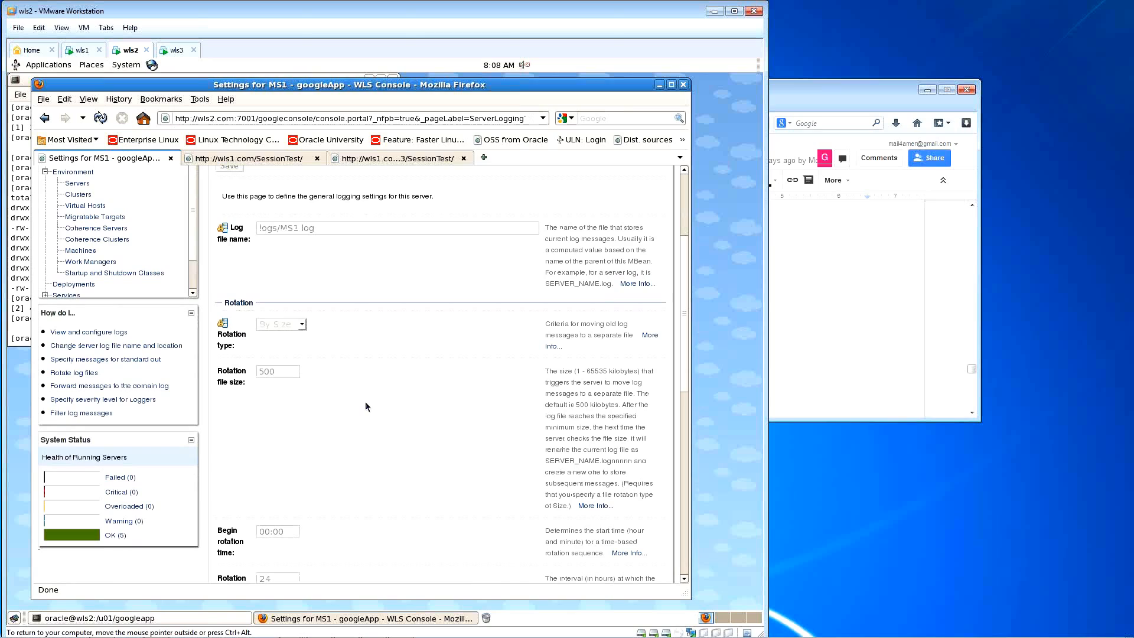
scroll(366, 406, up, 1)
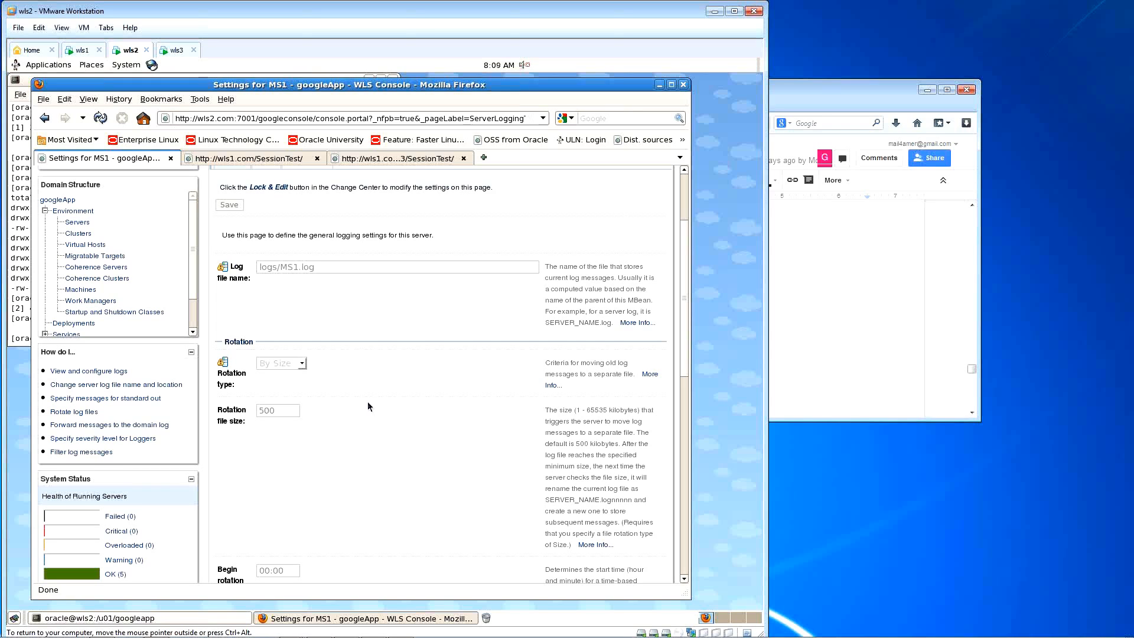
scroll(368, 402, down, 8)
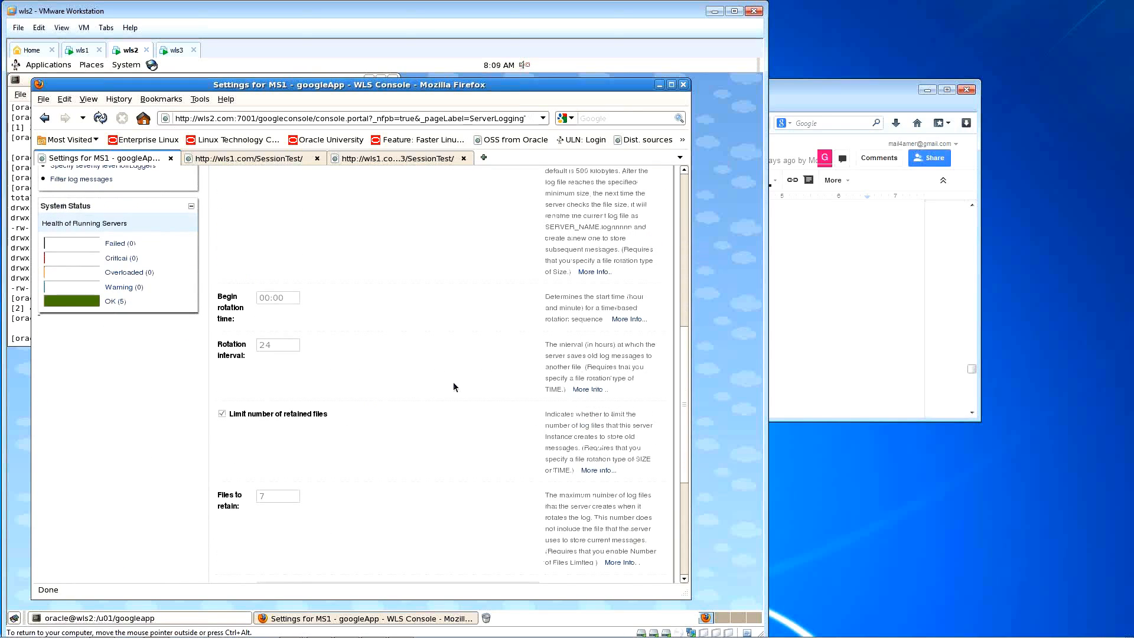
scroll(454, 387, down, 2)
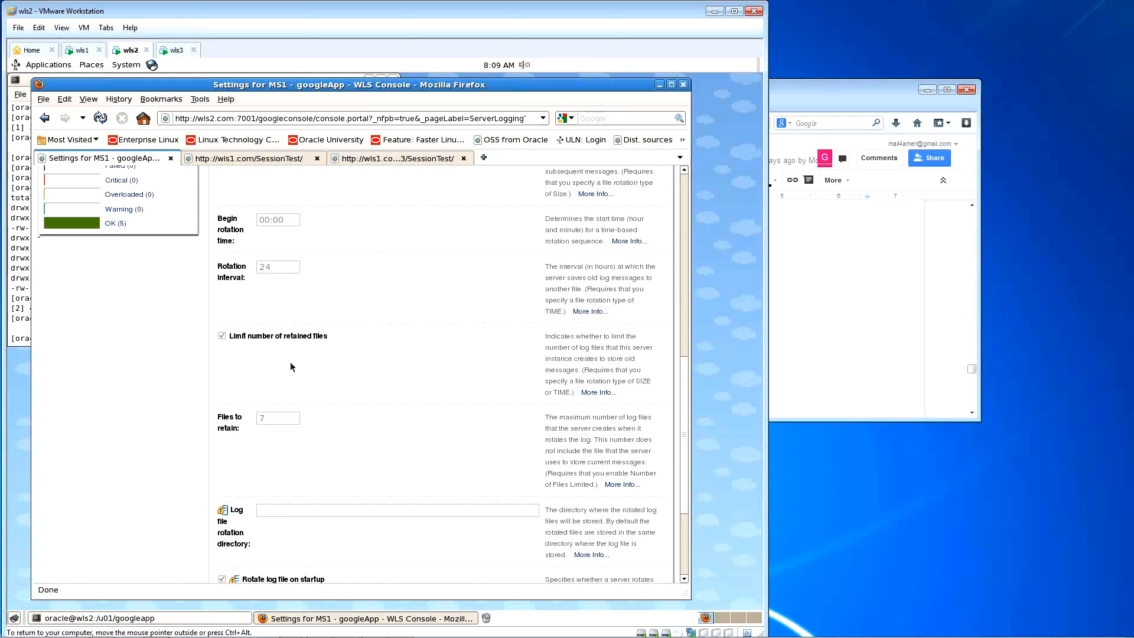
scroll(364, 417, down, 3)
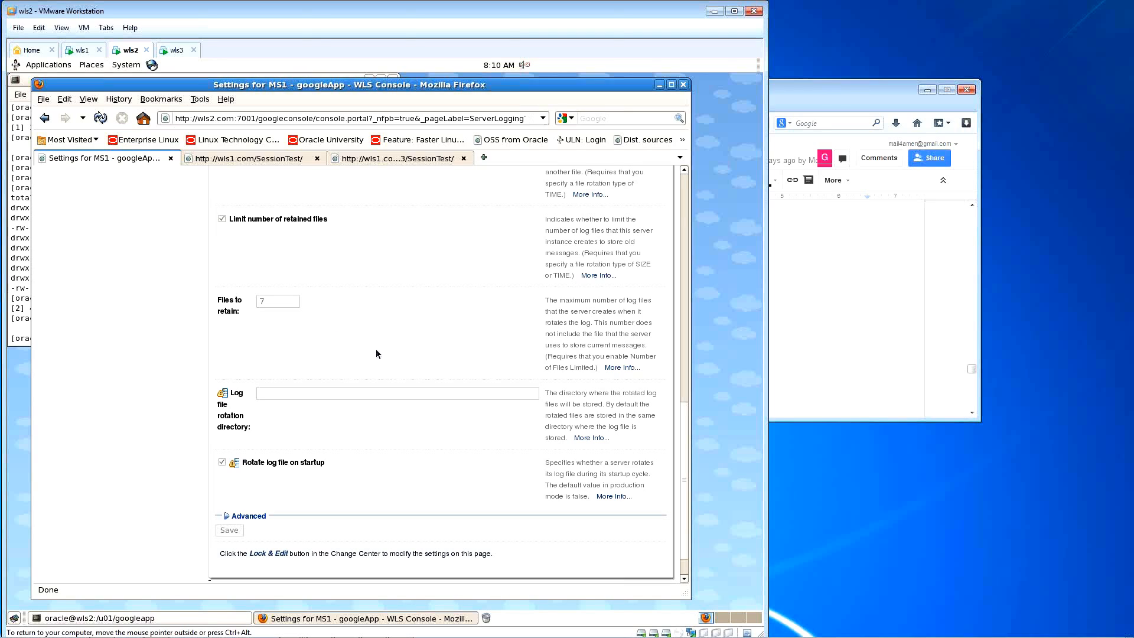
click(248, 515)
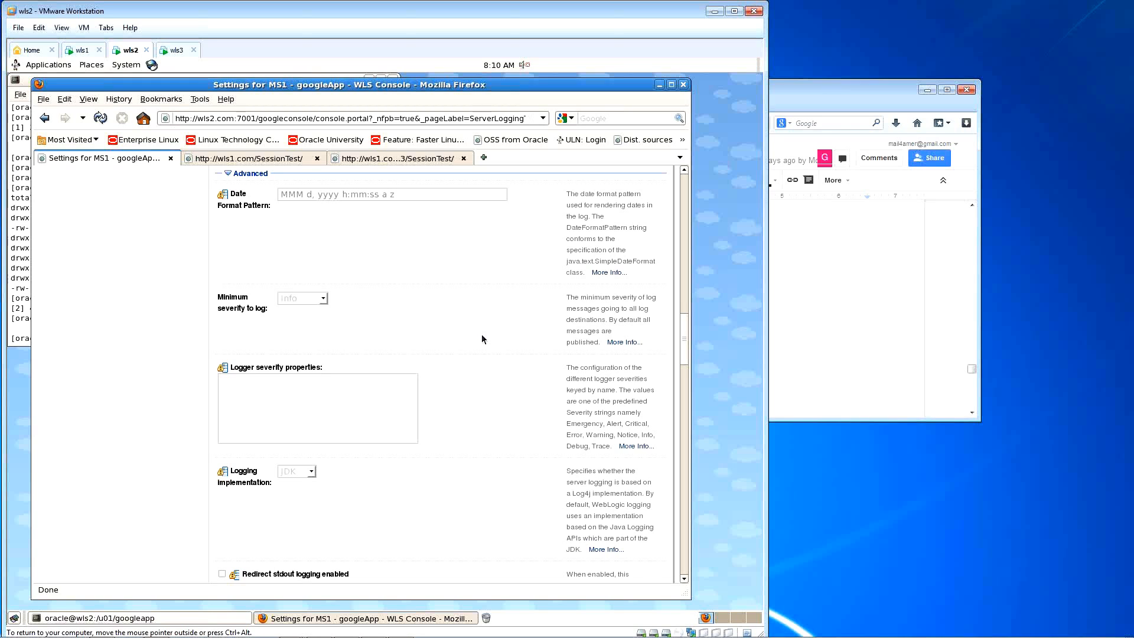
scroll(482, 339, down, 3)
scroll(482, 339, down, 7)
scroll(482, 340, down, 5)
scroll(482, 339, down, 8)
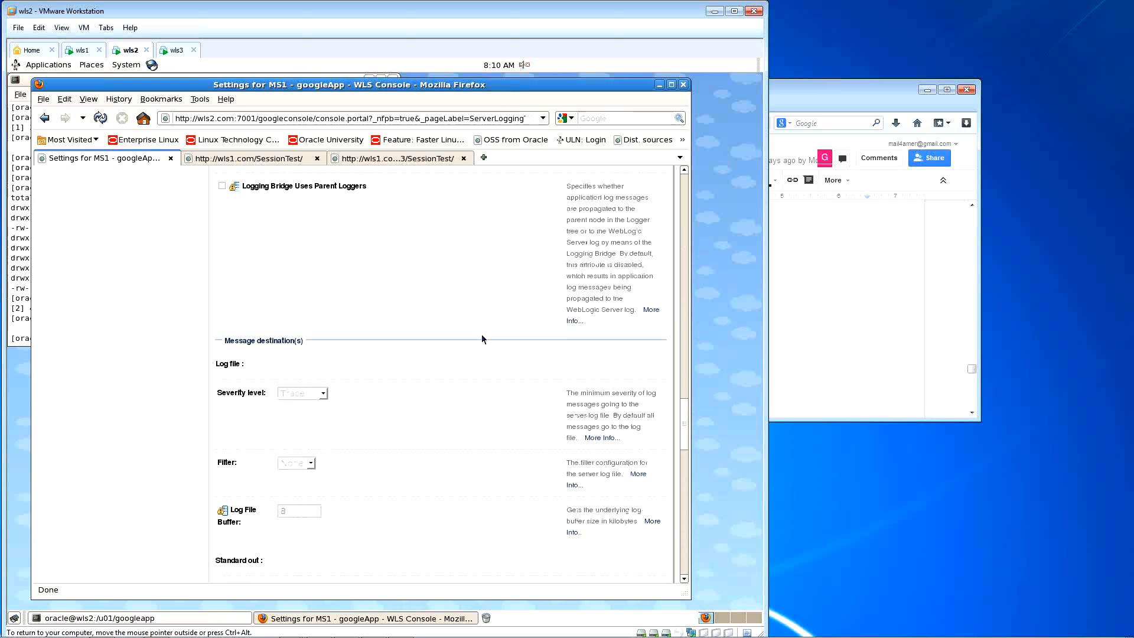
scroll(482, 339, down, 8)
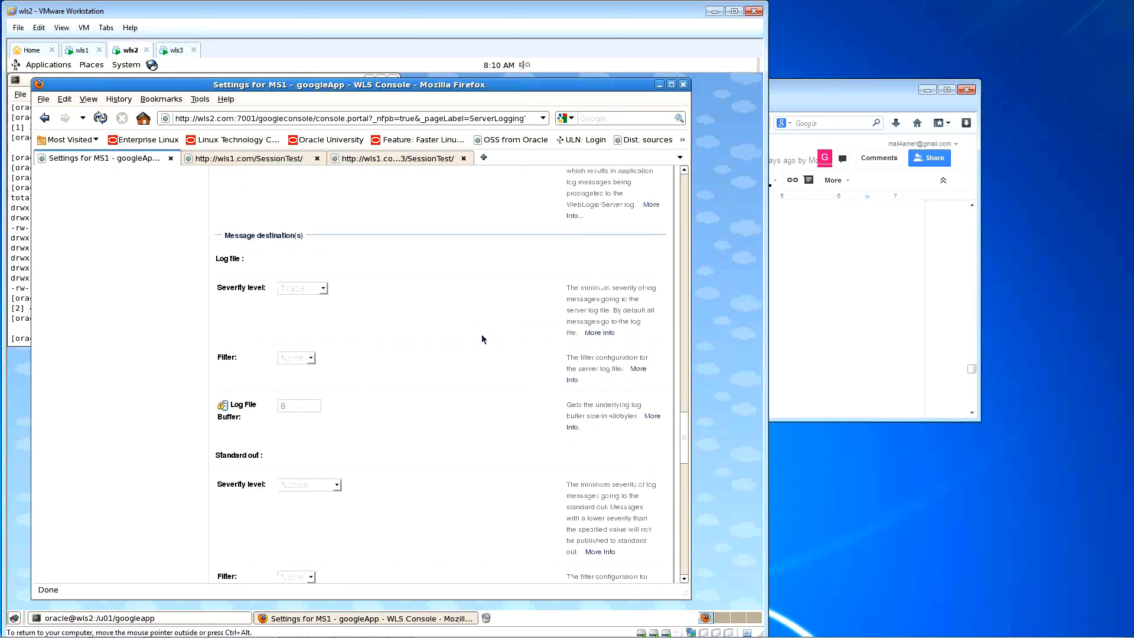
scroll(482, 339, down, 4)
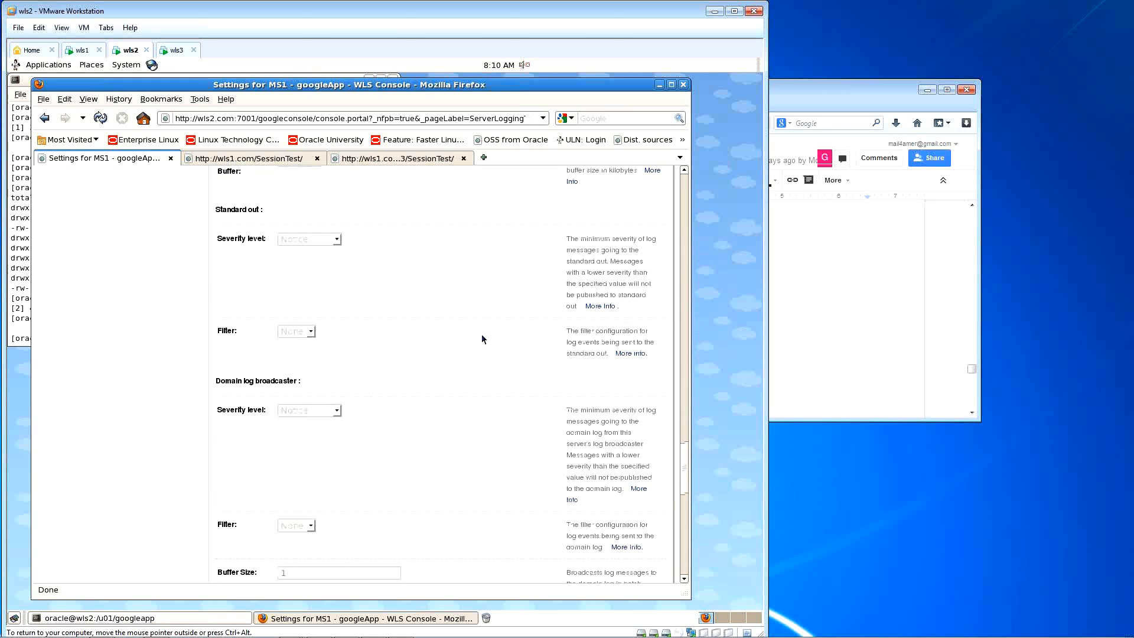
scroll(482, 339, up, 1)
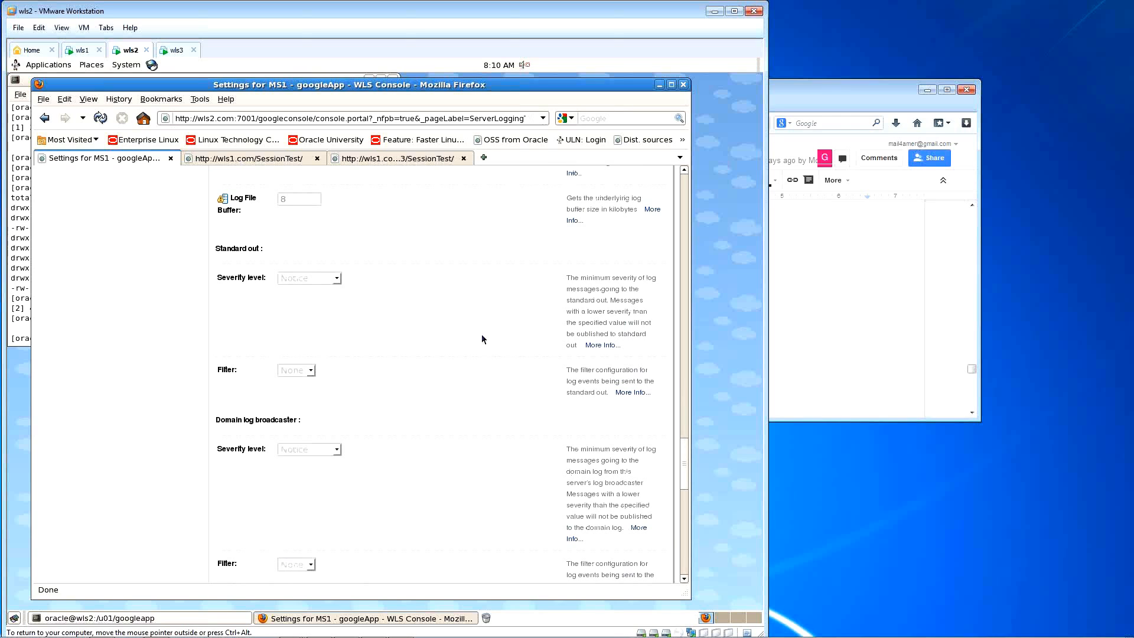
scroll(482, 339, up, 20)
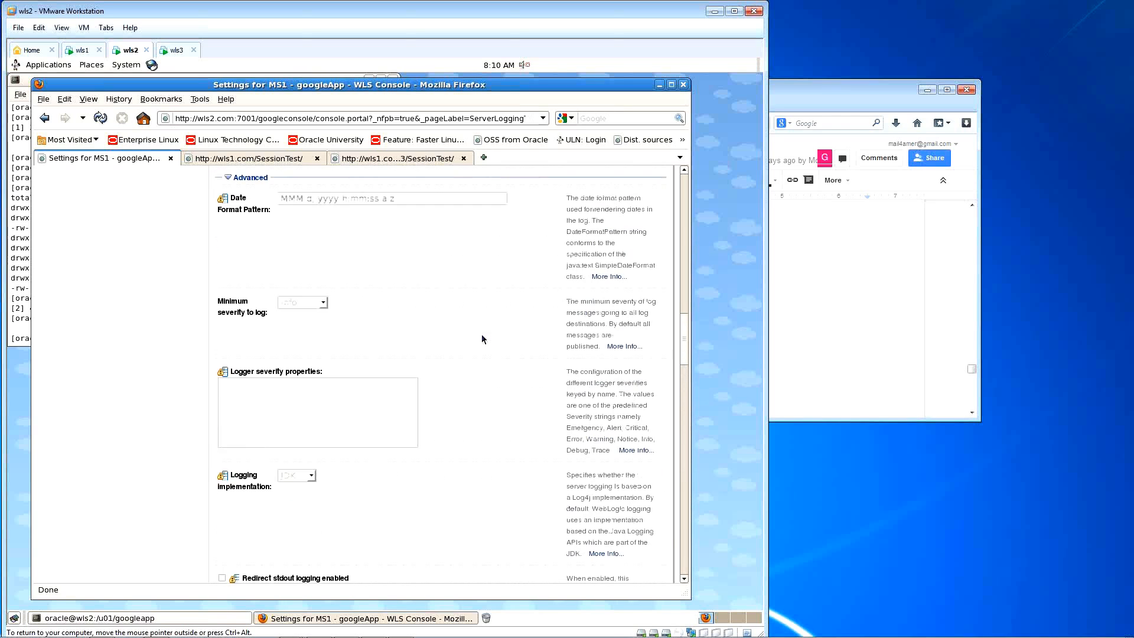
scroll(482, 339, up, 17)
scroll(482, 340, up, 10)
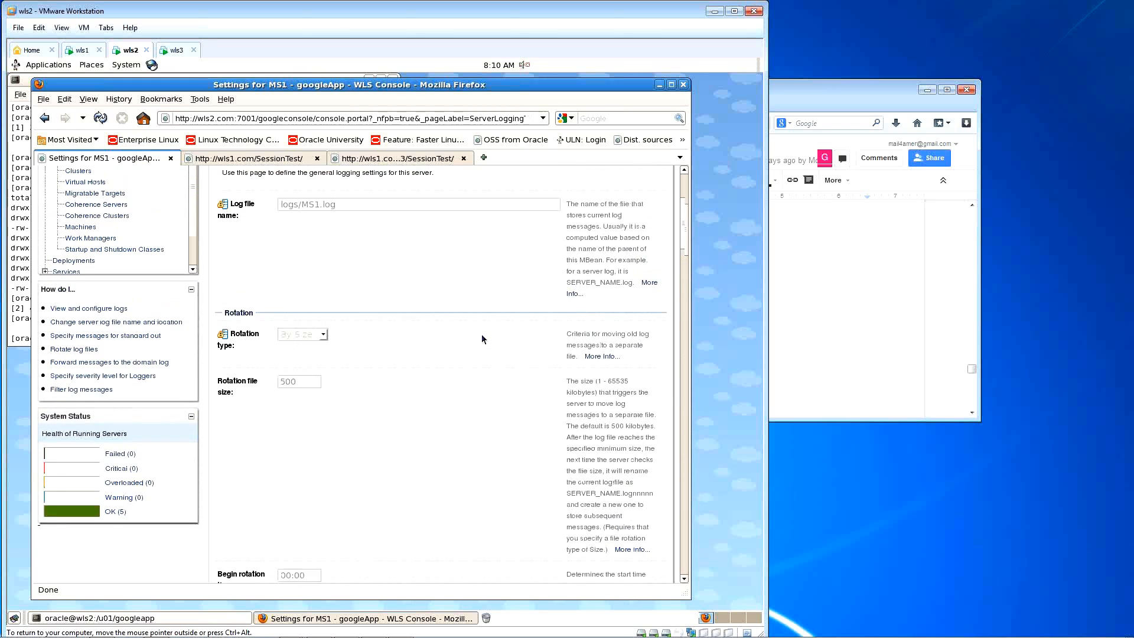
scroll(482, 339, up, 3)
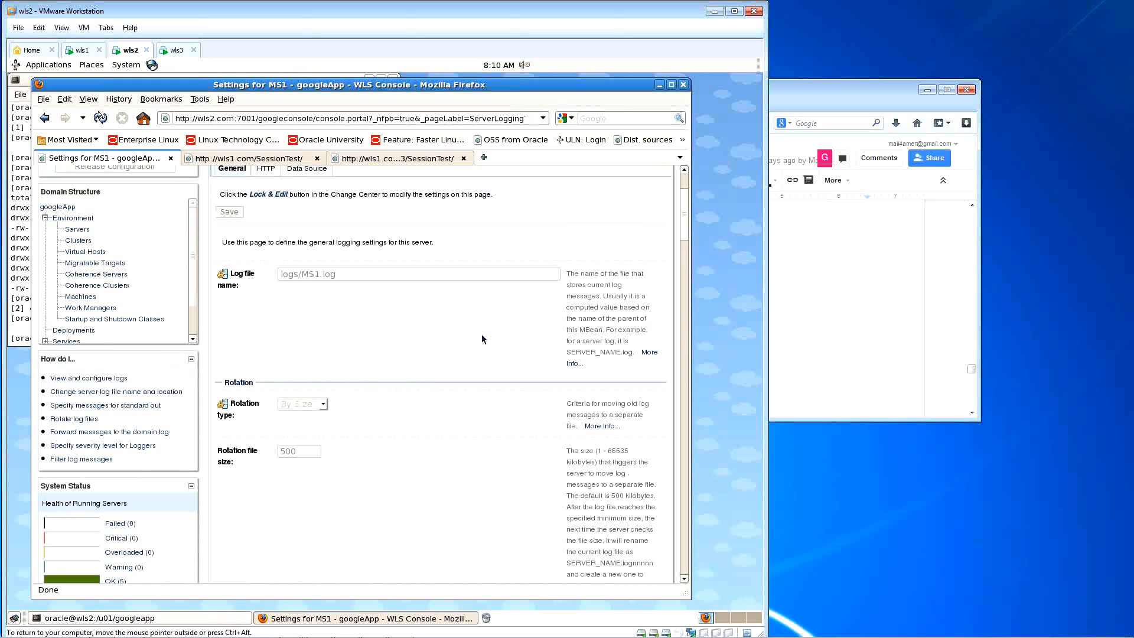
Step: Search the page for 'seve' to find MS1's Minimum severity to log, set to Info
key(ctrl+f)
text(seve)
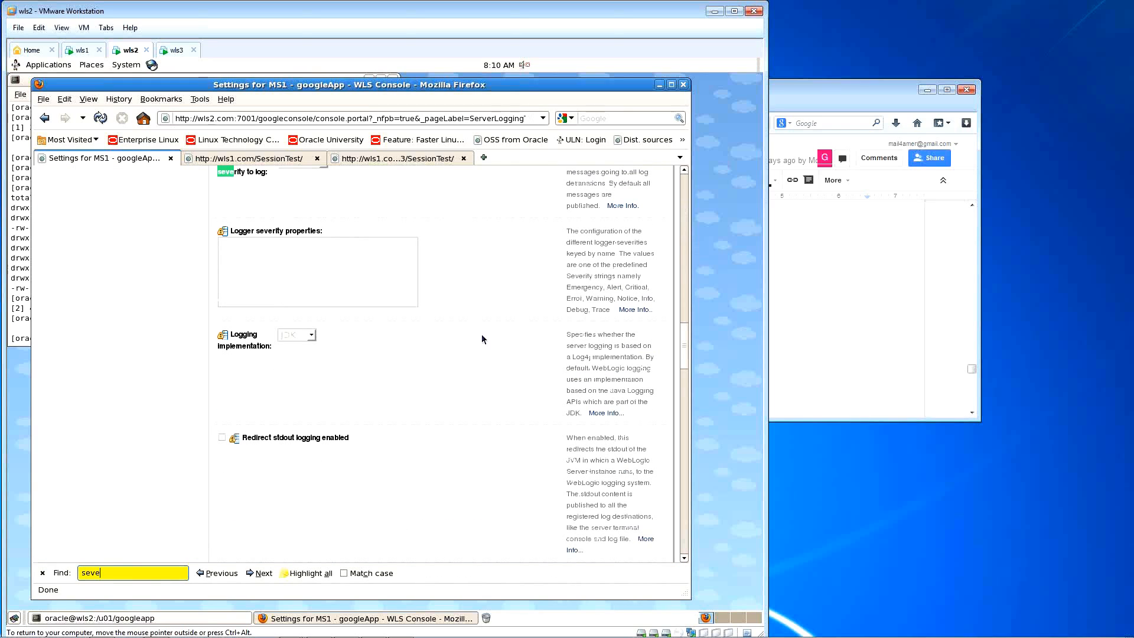
click(458, 268)
scroll(459, 268, up, 3)
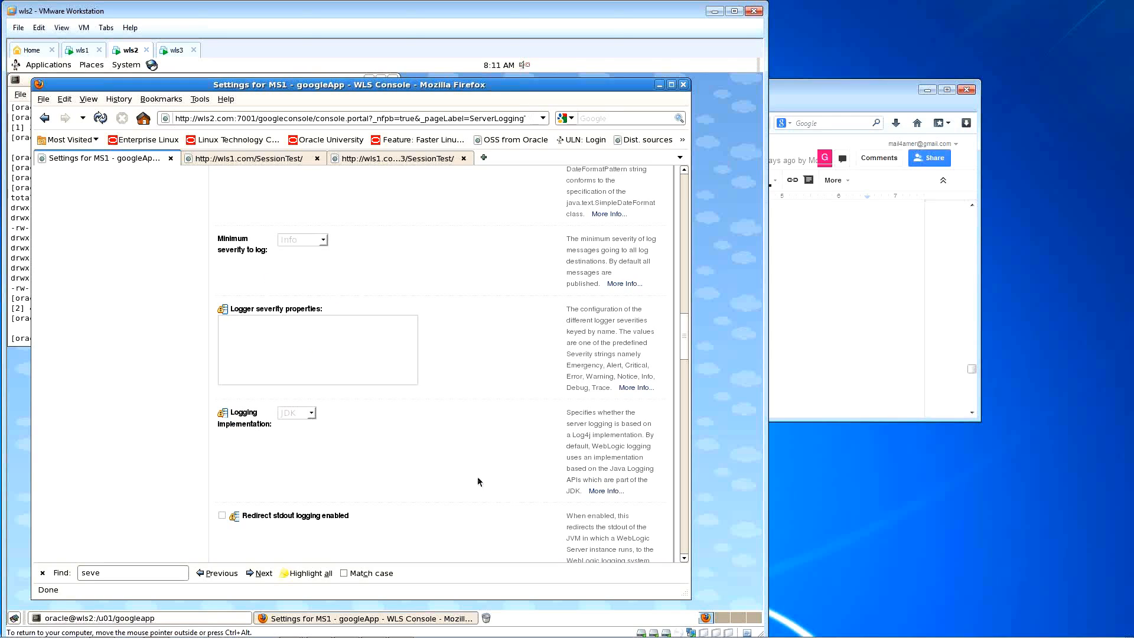
scroll(473, 477, down, 4)
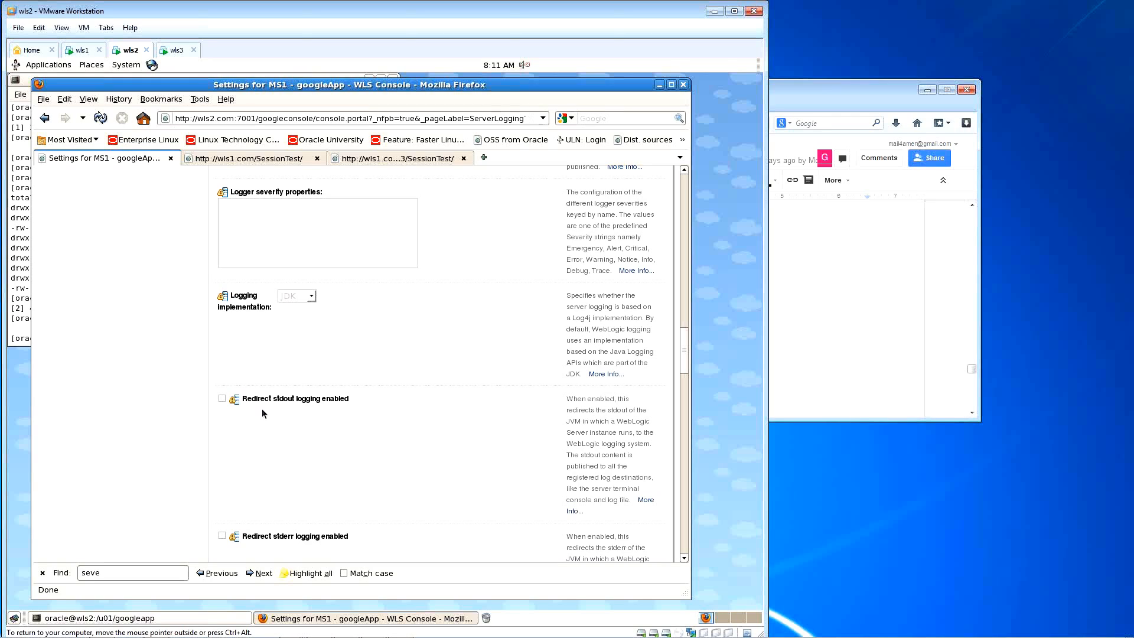
scroll(263, 410, down, 2)
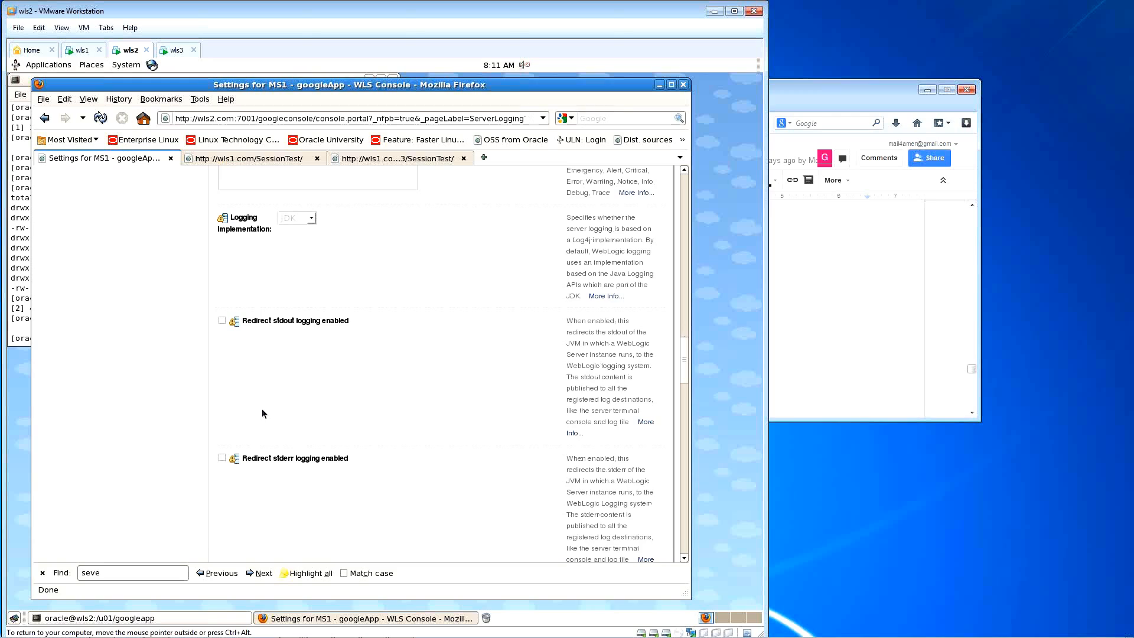
scroll(263, 413, down, 2)
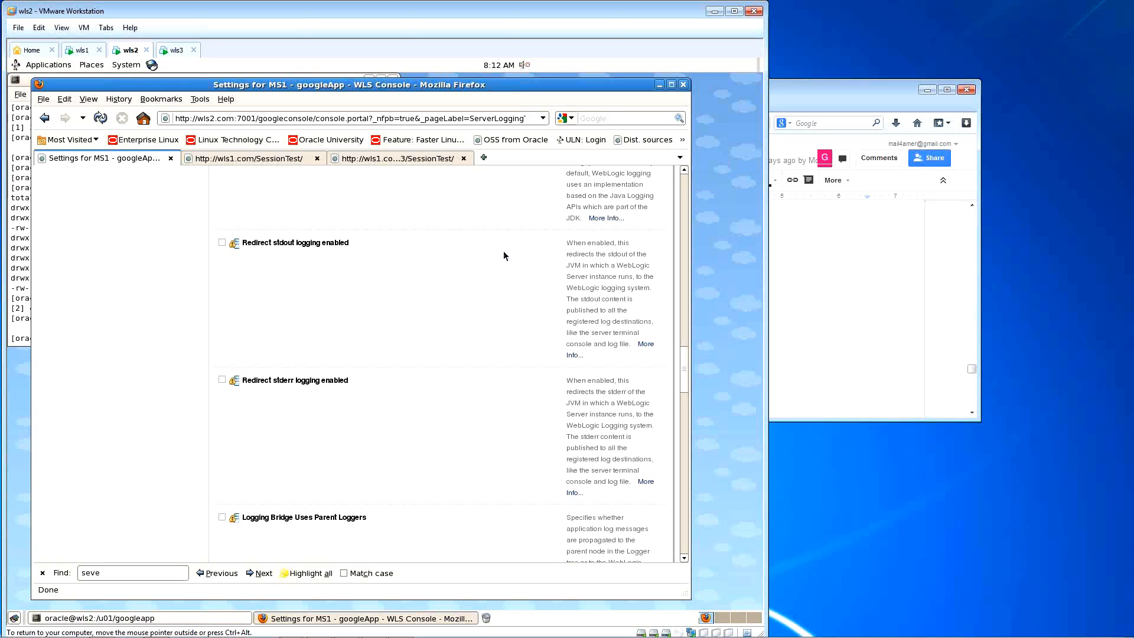
scroll(504, 254, up, 2)
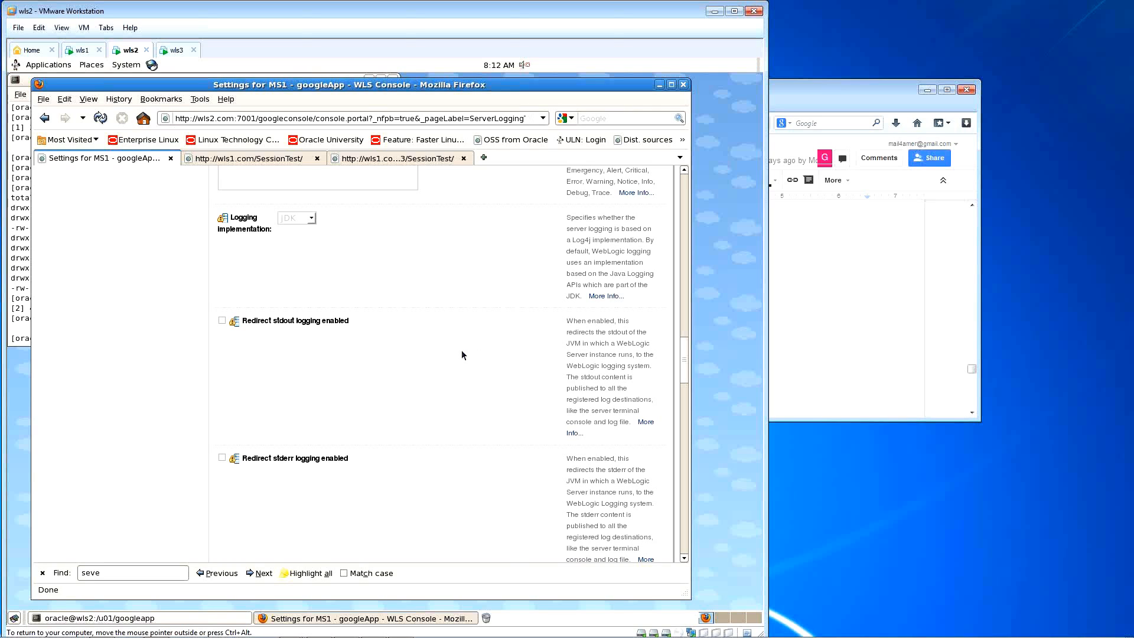
scroll(462, 354, up, 10)
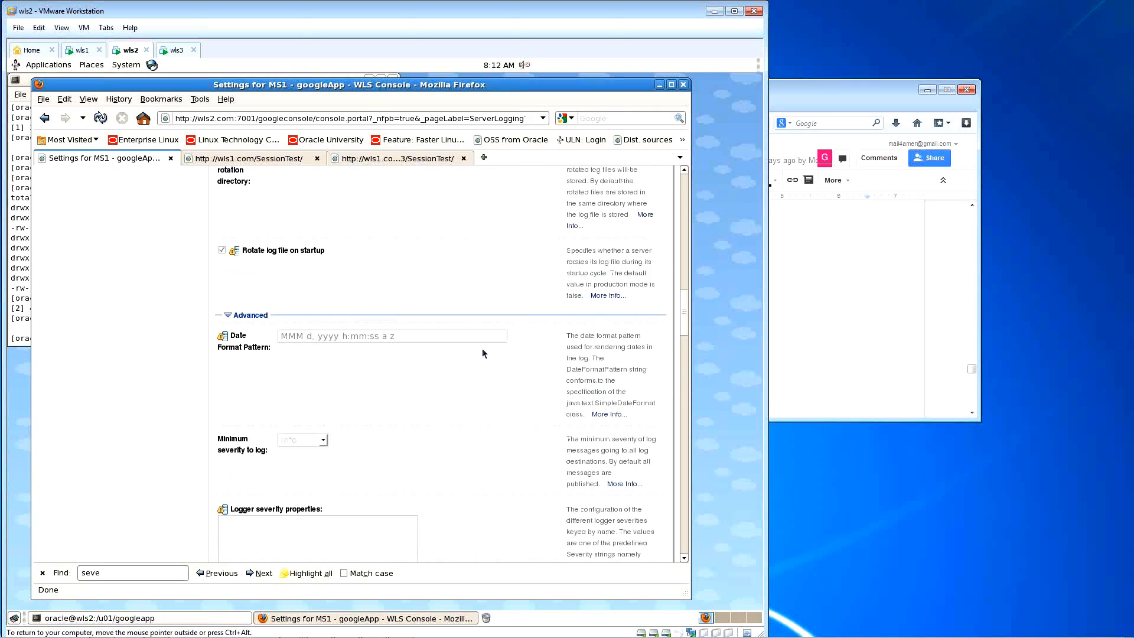
scroll(482, 353, up, 10)
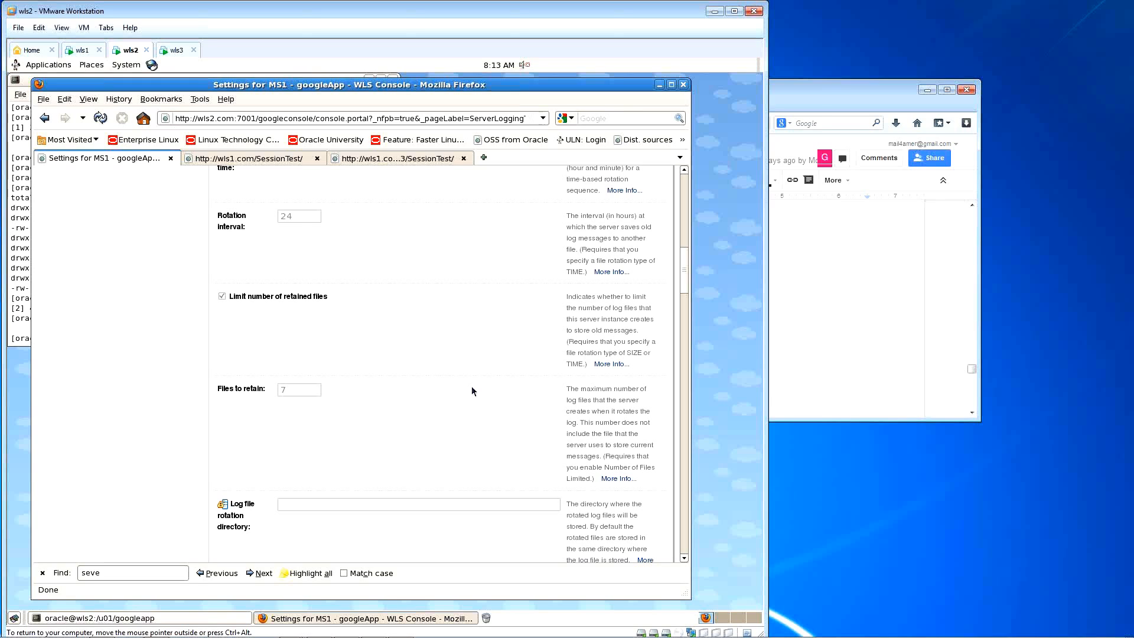
scroll(471, 391, up, 1)
scroll(472, 388, up, 4)
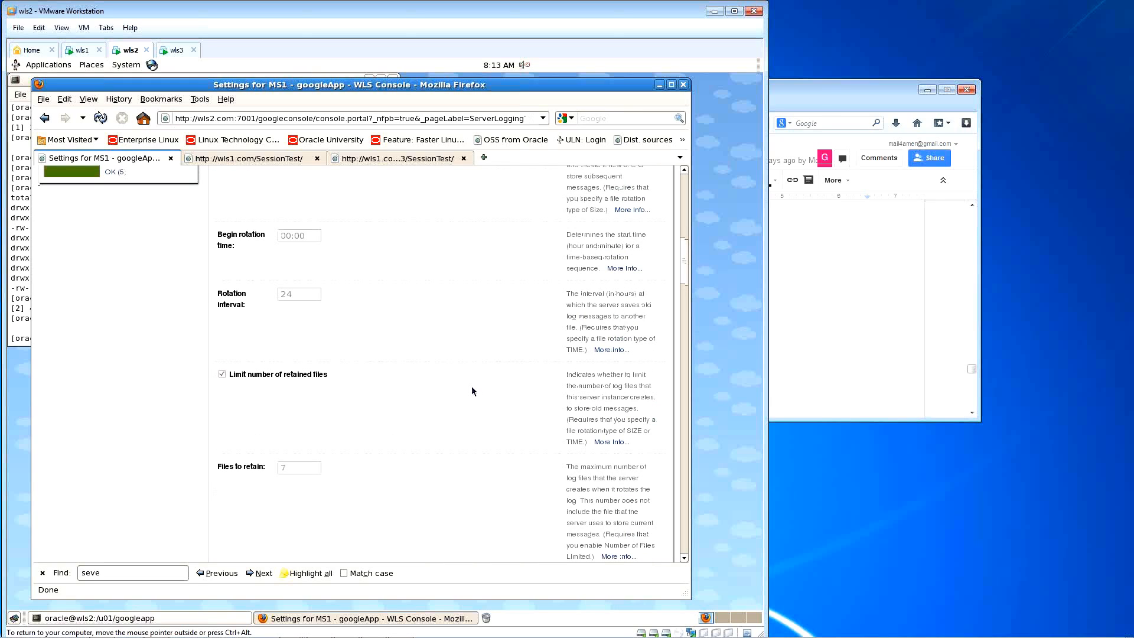
scroll(471, 390, up, 2)
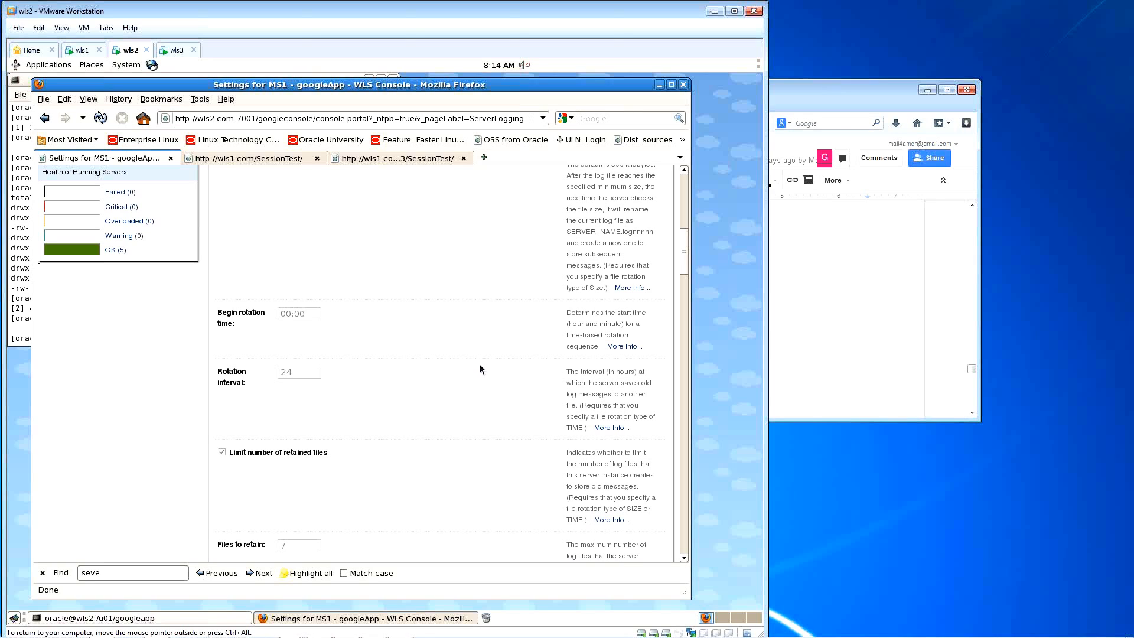
scroll(481, 366, up, 15)
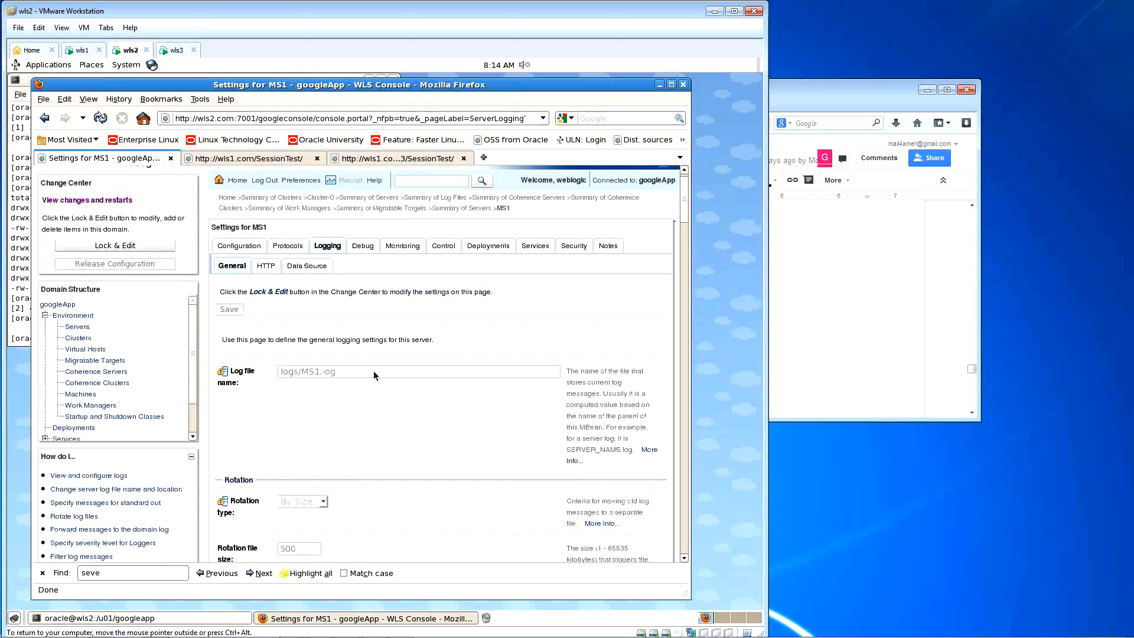
Step: Expand Diagnostics in the domain tree and open the Log Files summary listing 27 logs
scroll(195, 386, down, 1)
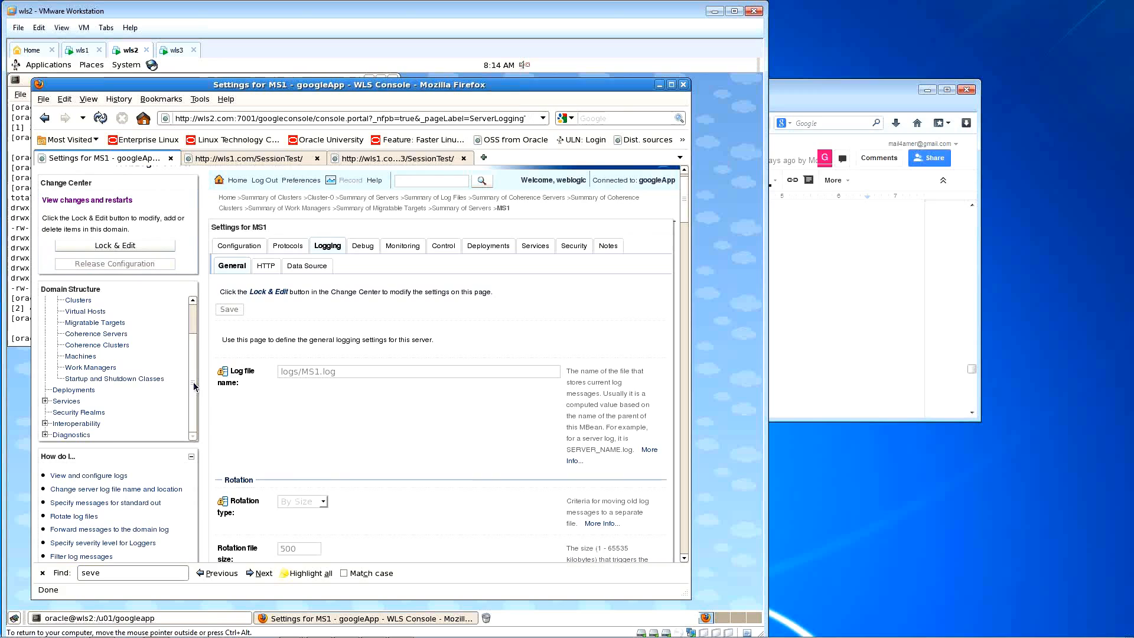
click(45, 434)
scroll(130, 408, down, 2)
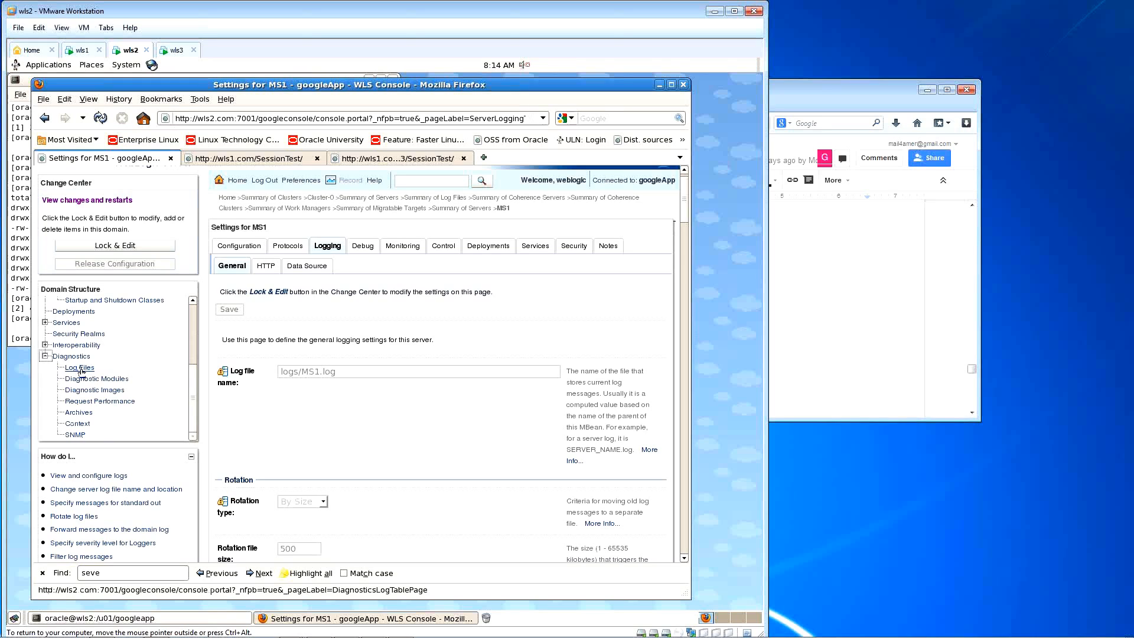
click(81, 368)
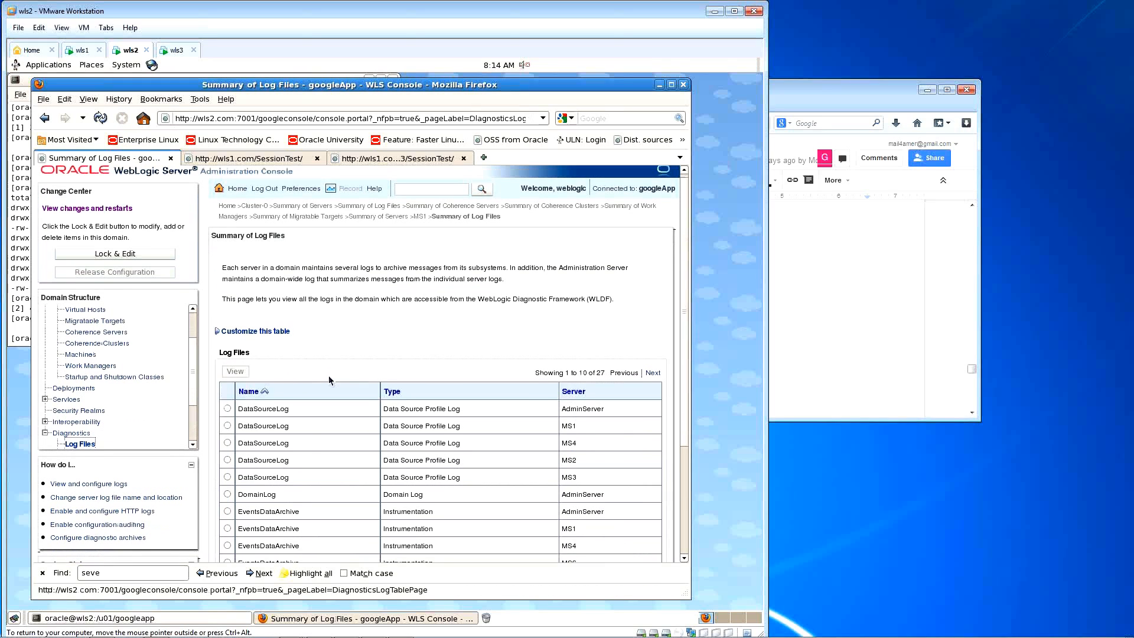
Step: Collapse Diagnostics in the domain tree, leaving the 27-log Log Files summary open
scroll(328, 375, down, 2)
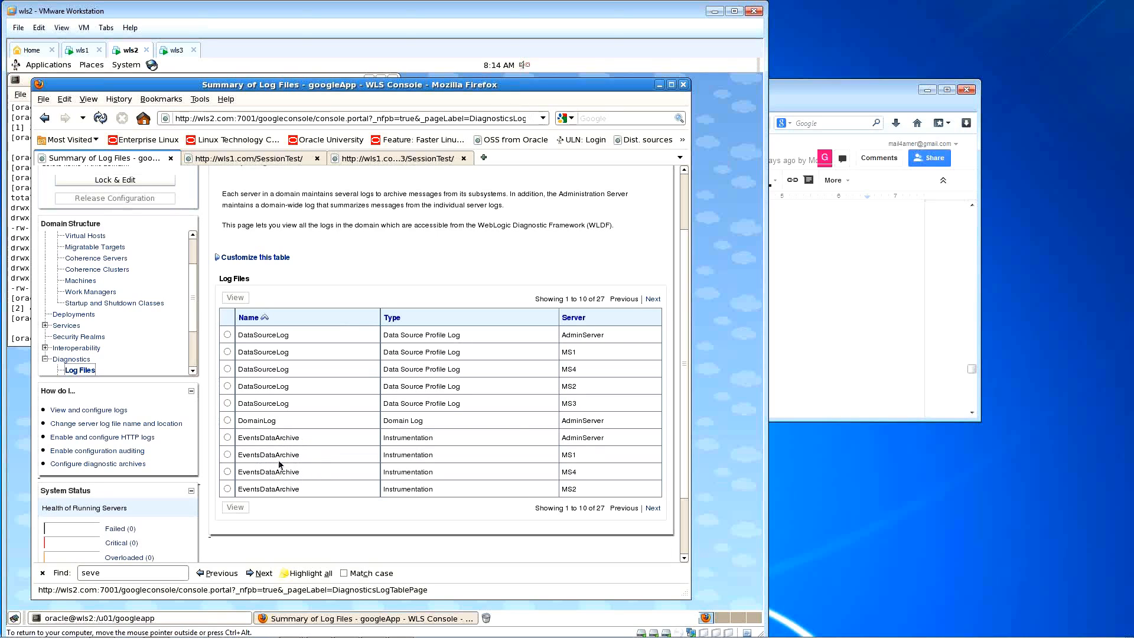
scroll(342, 445, up, 2)
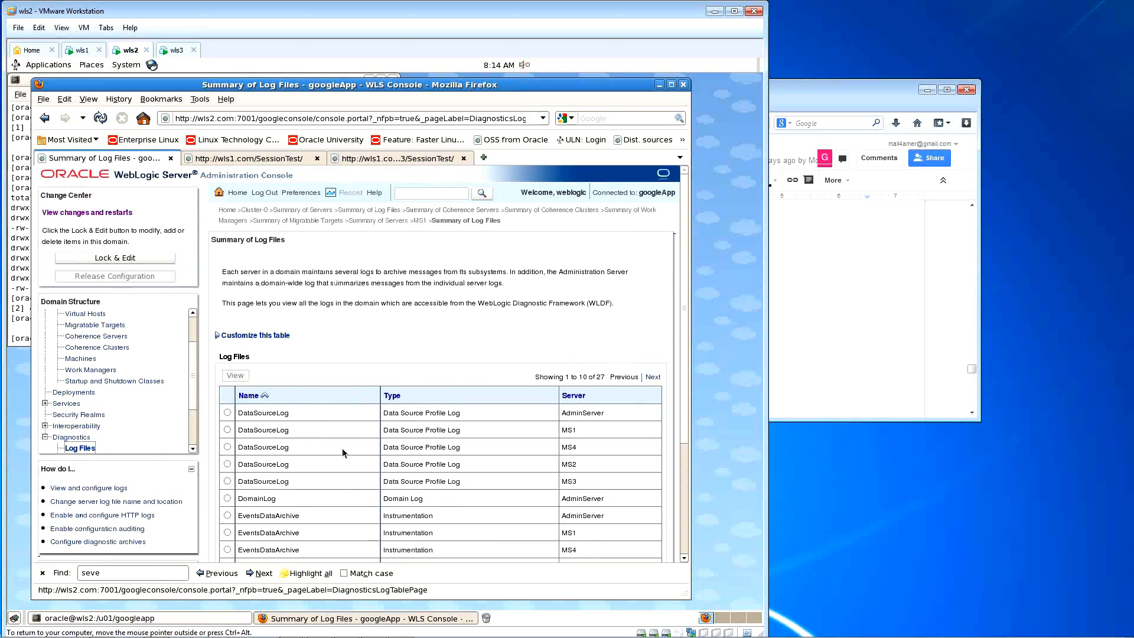
scroll(342, 448, down, 3)
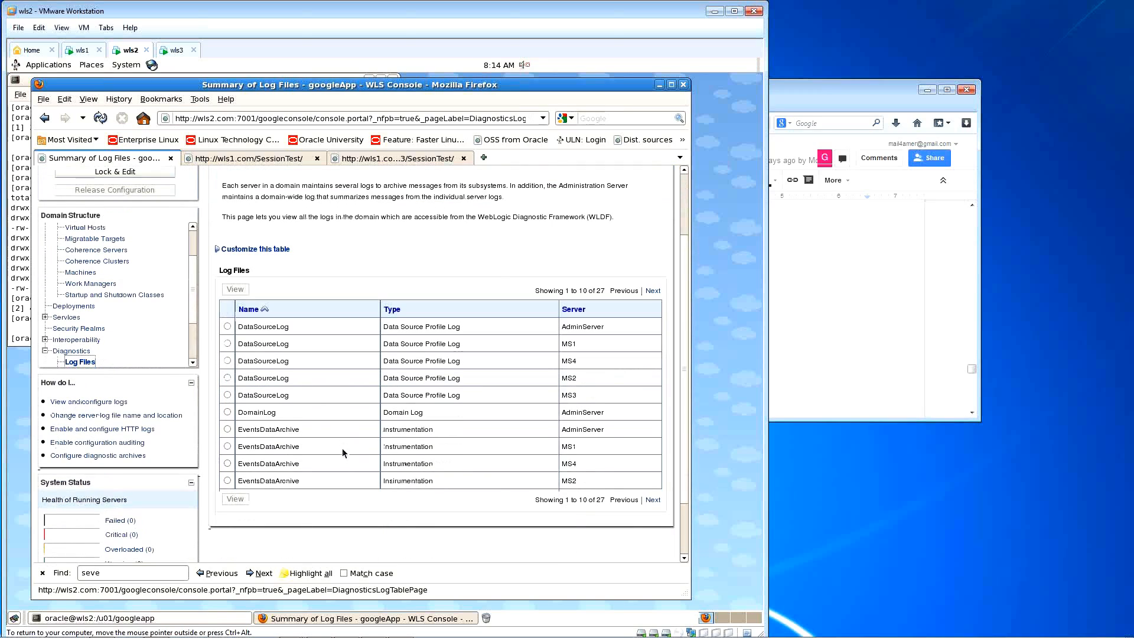
scroll(342, 447, down, 1)
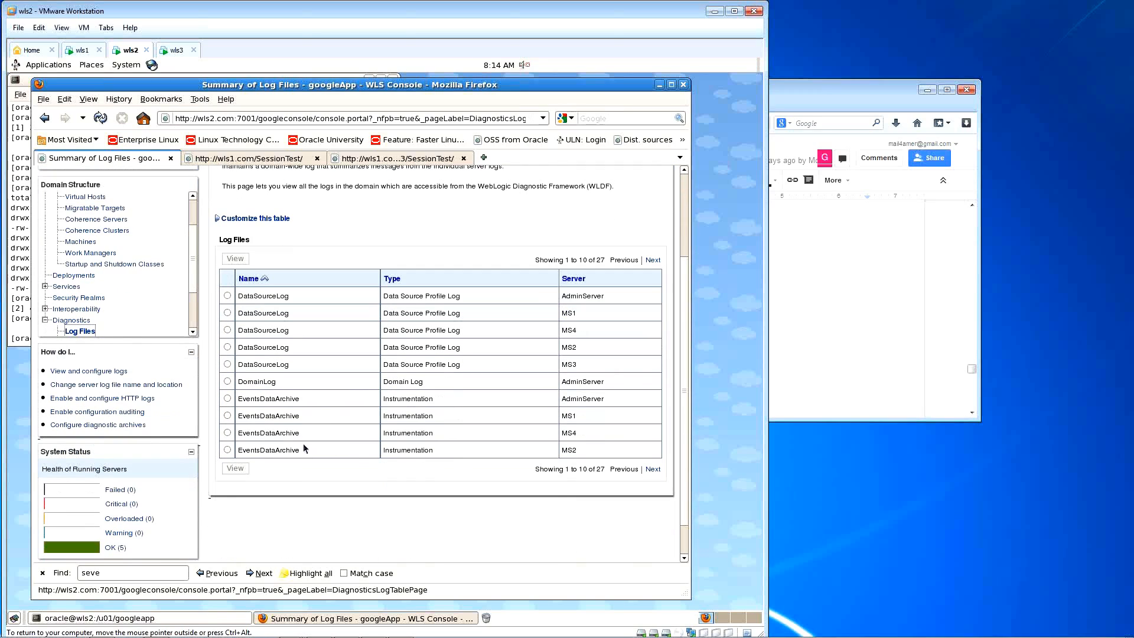
scroll(342, 405, up, 3)
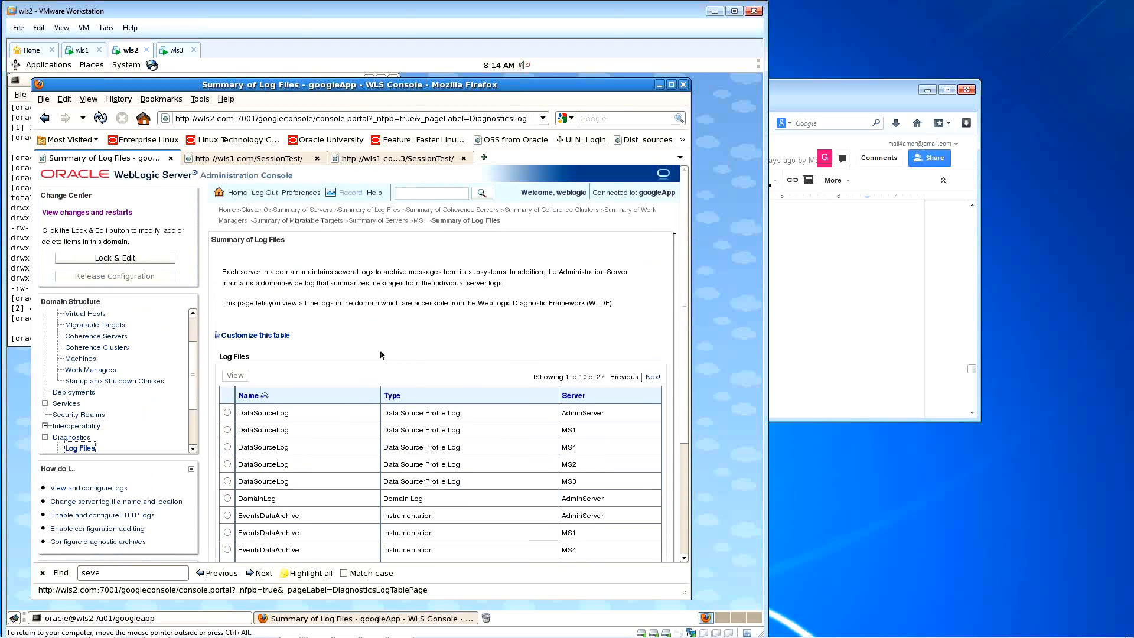
click(46, 440)
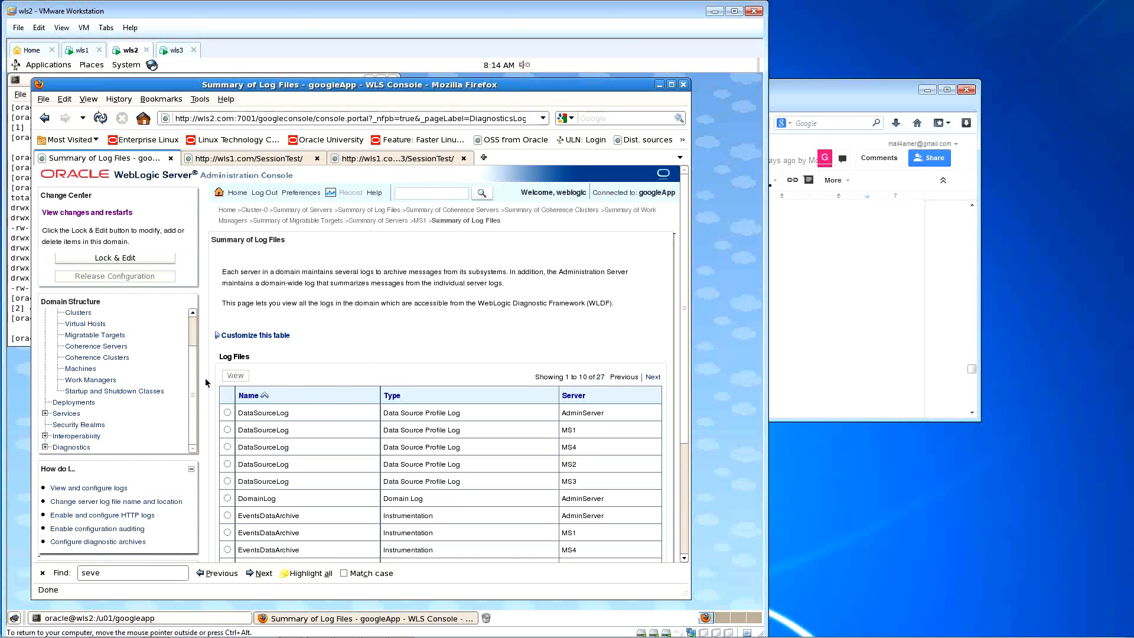
scroll(195, 383, up, 2)
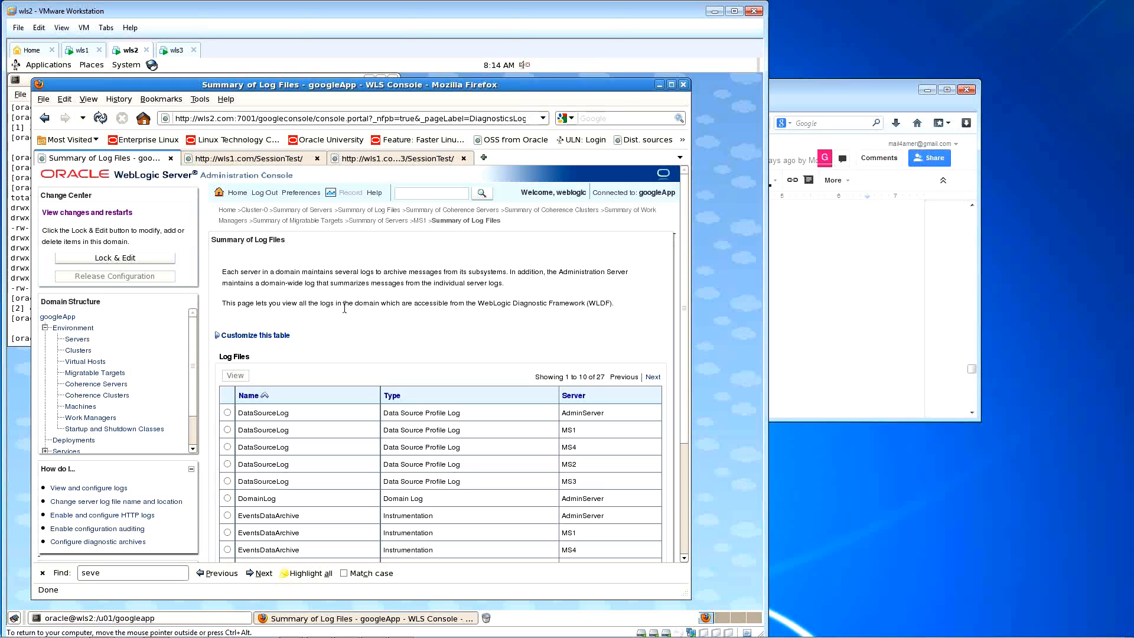
Step: Select MS1 from the Servers table, view its Logging tab, then its Monitoring channel statistics
click(84, 340)
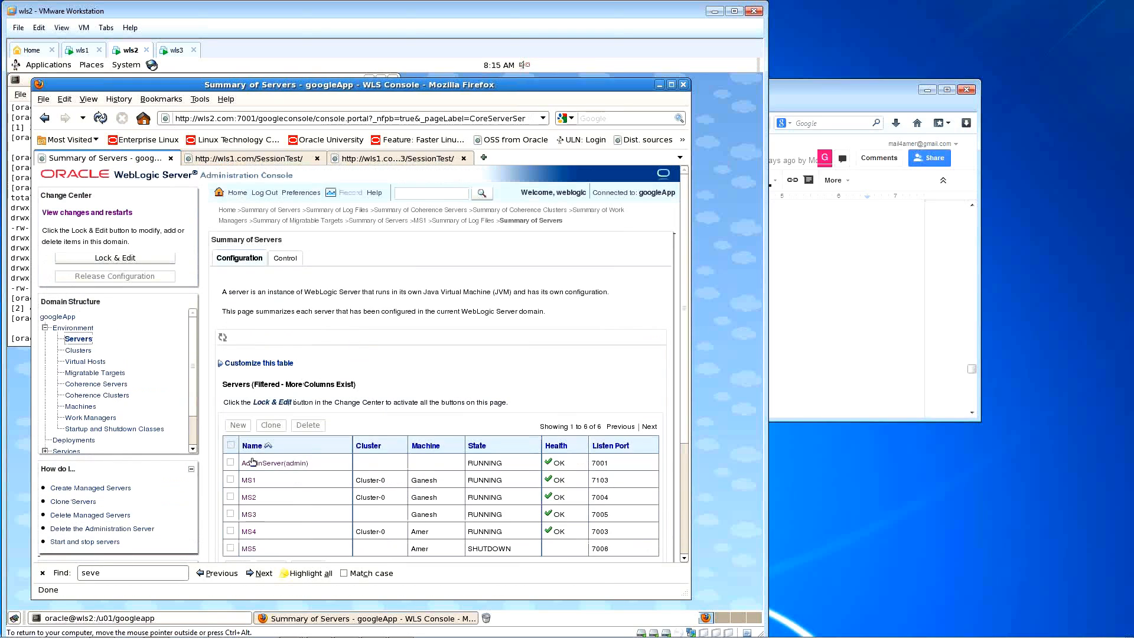
click(248, 482)
click(337, 261)
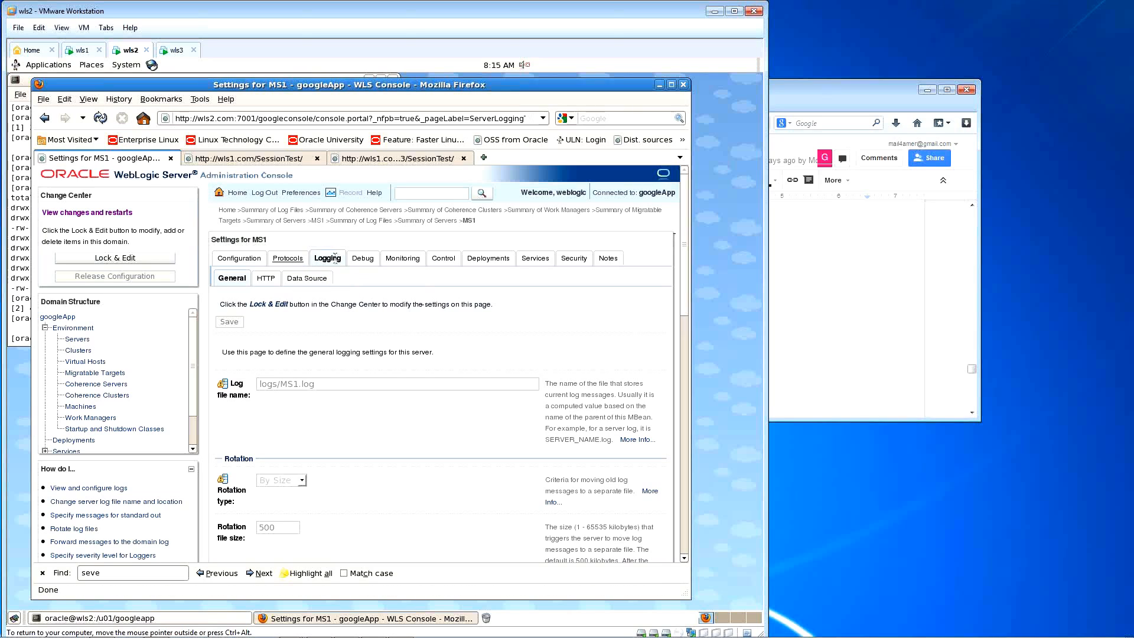
click(404, 260)
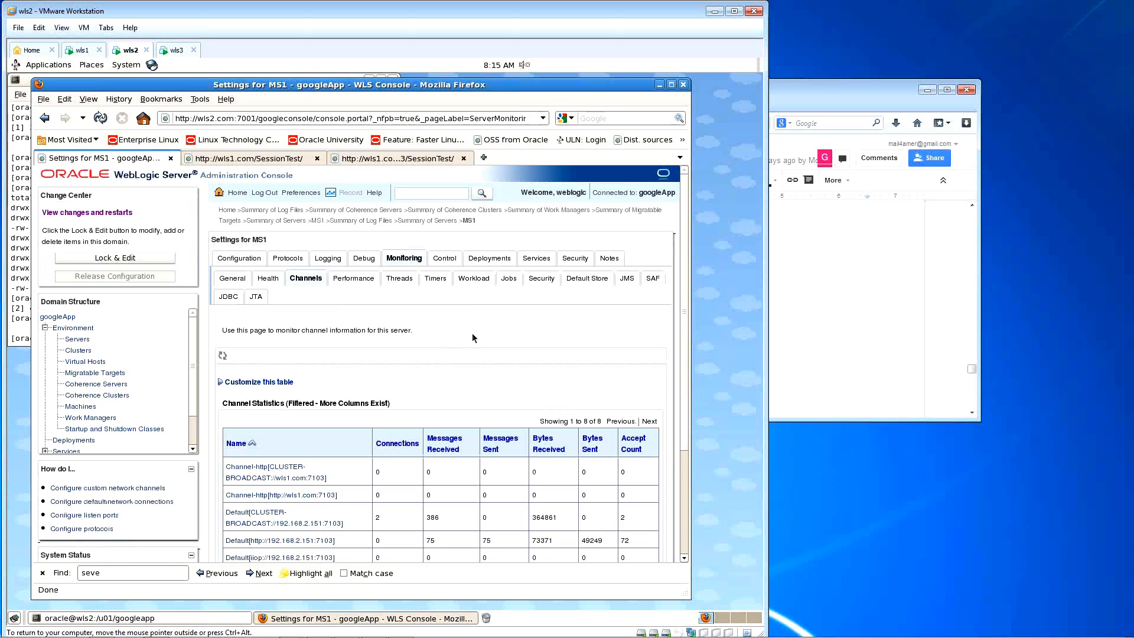
click(328, 258)
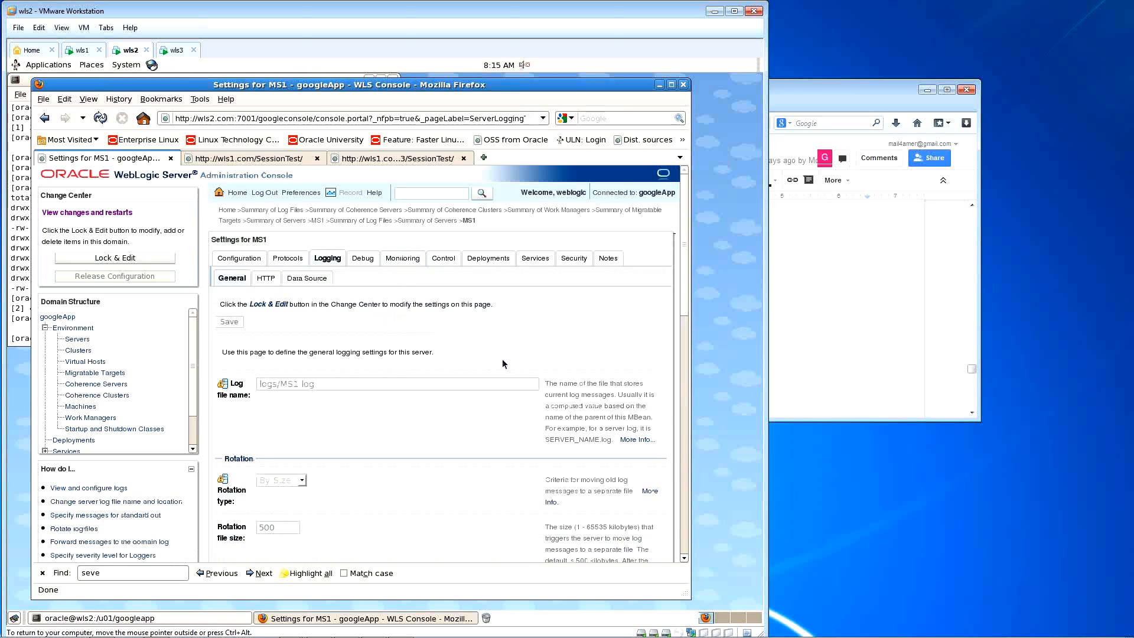
scroll(495, 365, down, 7)
scroll(496, 366, down, 12)
scroll(495, 365, up, 9)
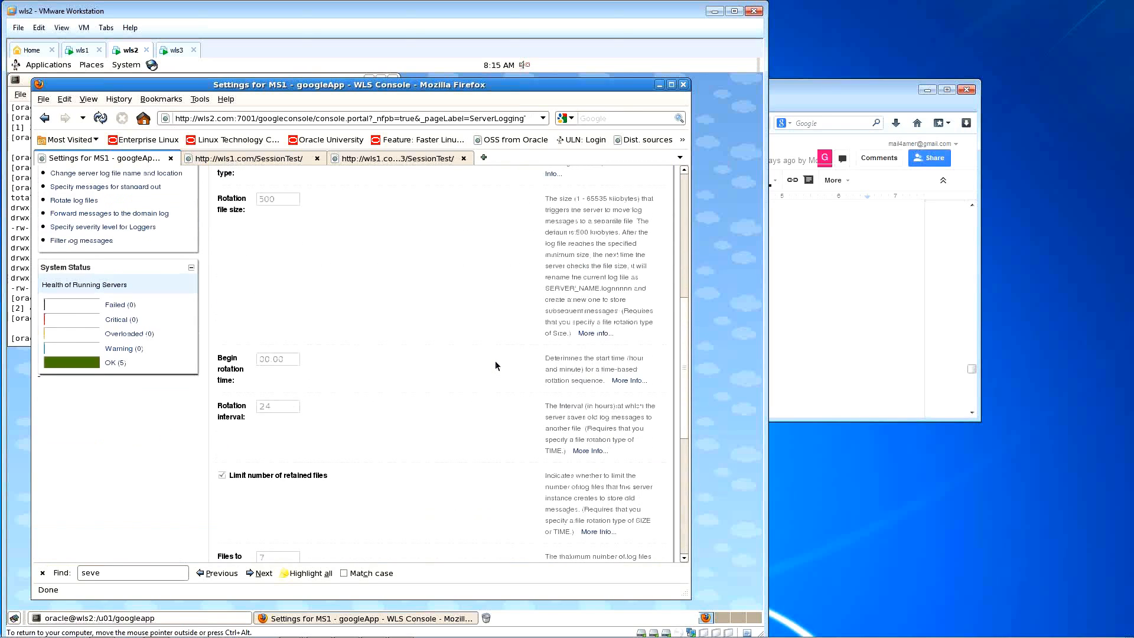
scroll(496, 365, up, 10)
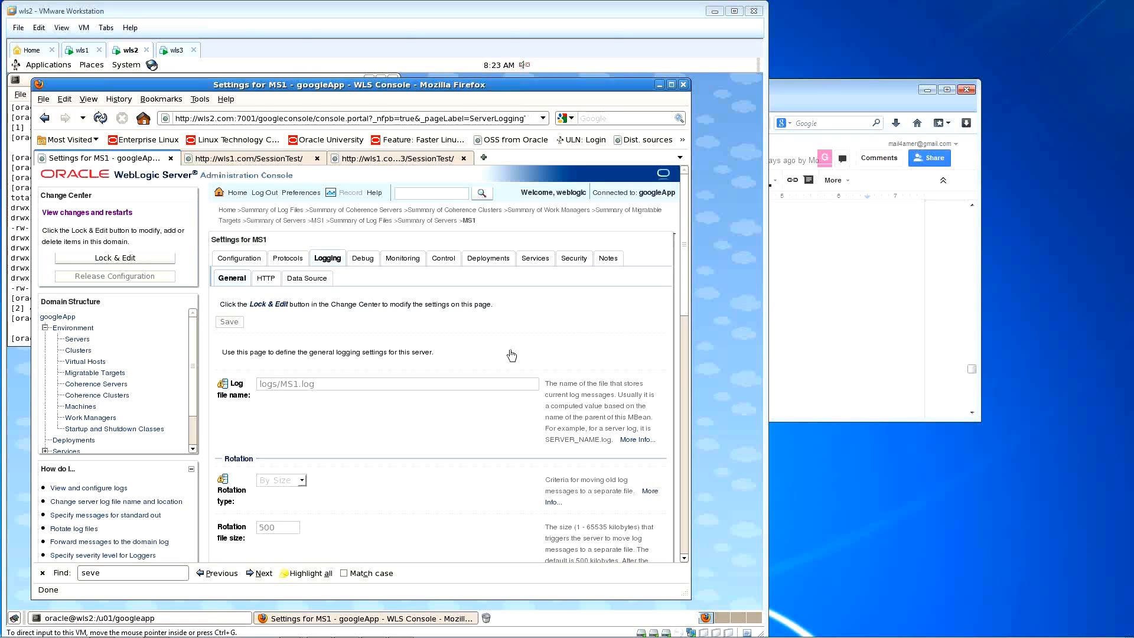
Step: Show the Summary of Servers: six servers, all running except MS5, which is shut down
click(89, 342)
click(89, 341)
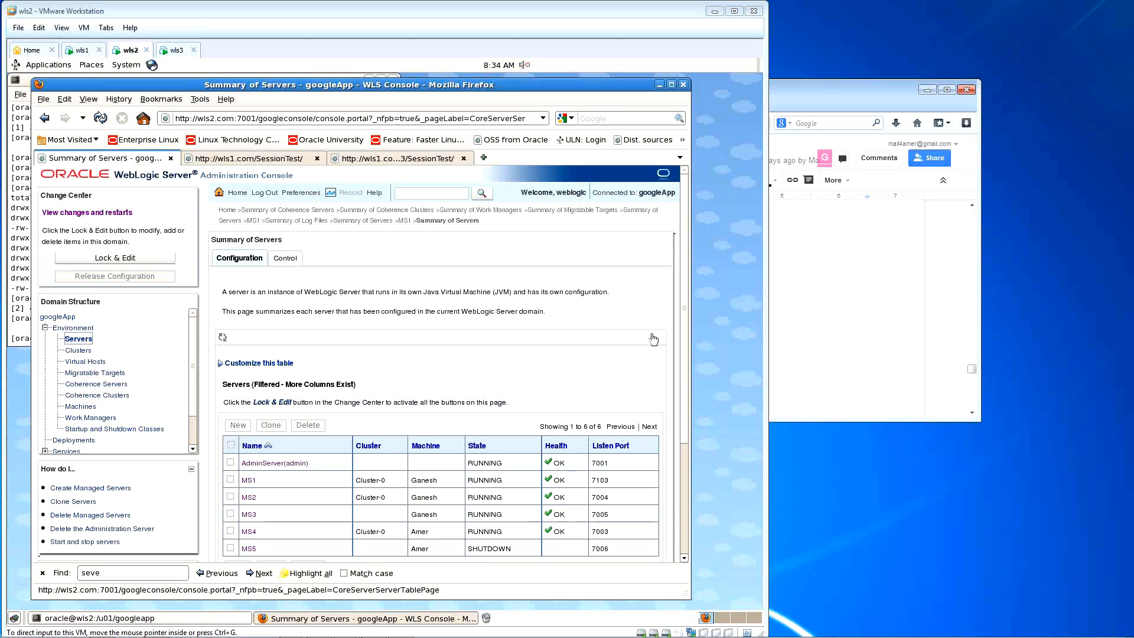
click(685, 293)
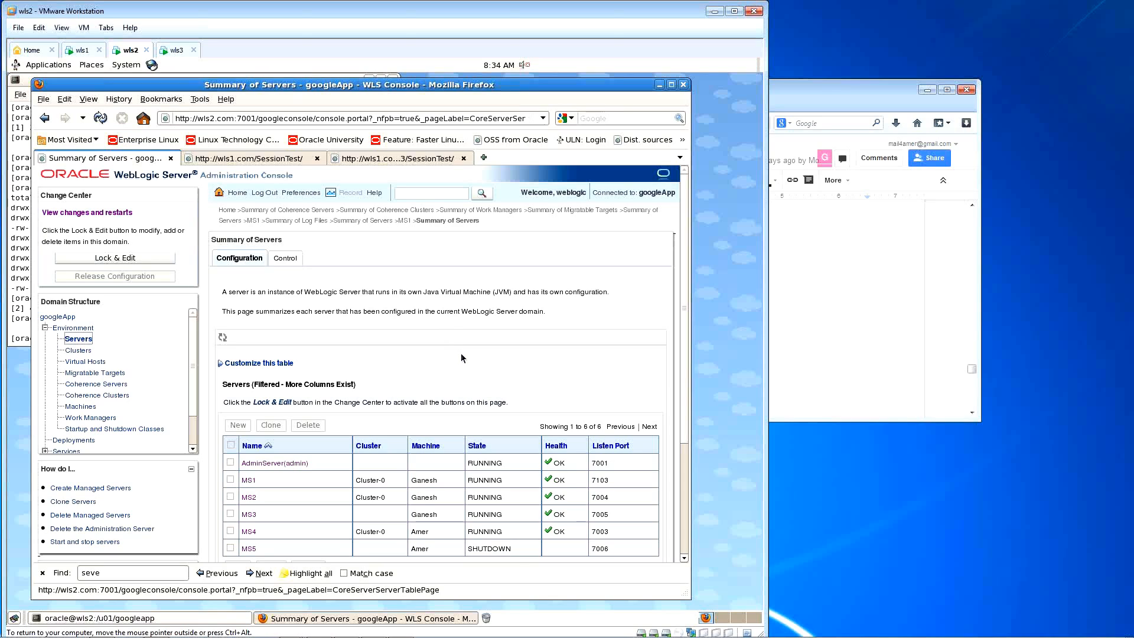
scroll(461, 358, down, 1)
scroll(461, 358, down, 1)
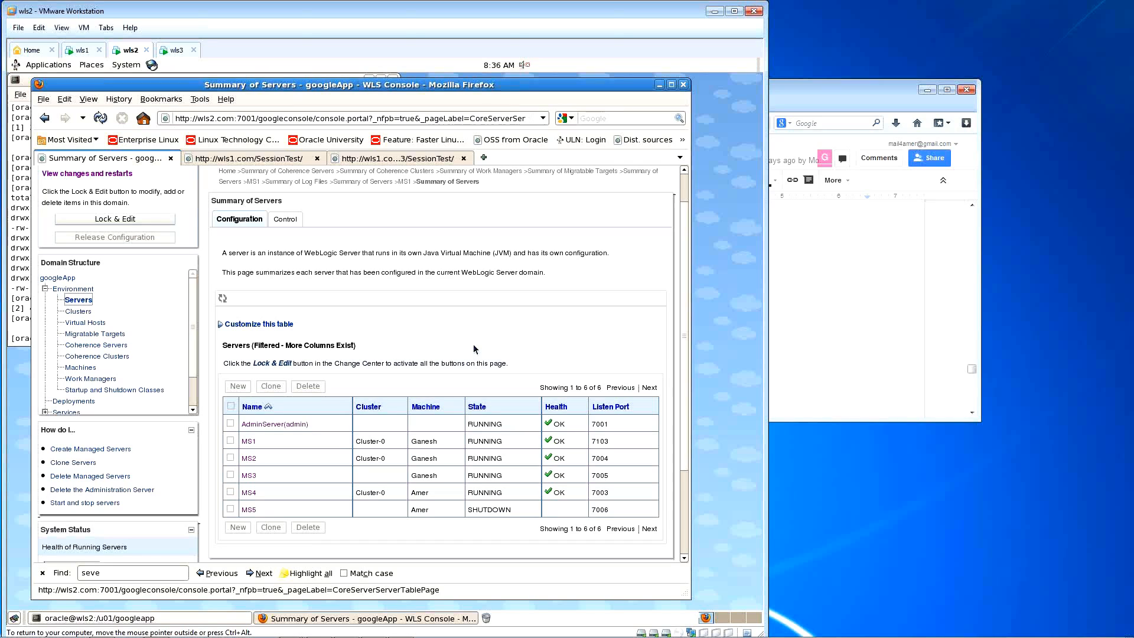
Step: Review MS1's deployments with SessionTest expanded, then open the domain's Summary of Deployments
click(251, 442)
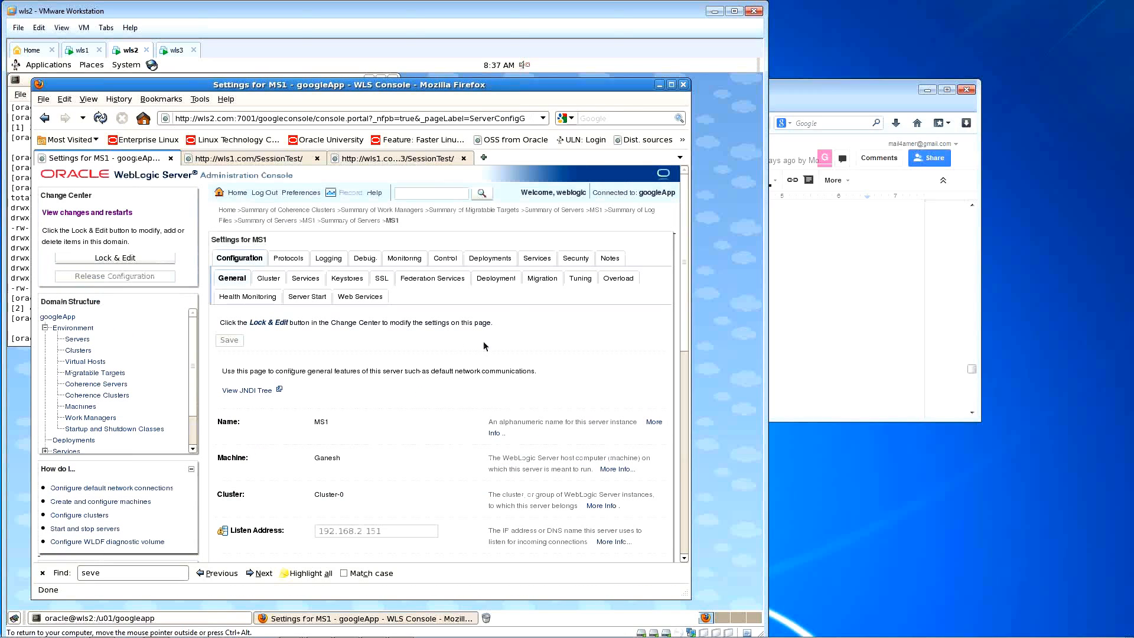
click(500, 281)
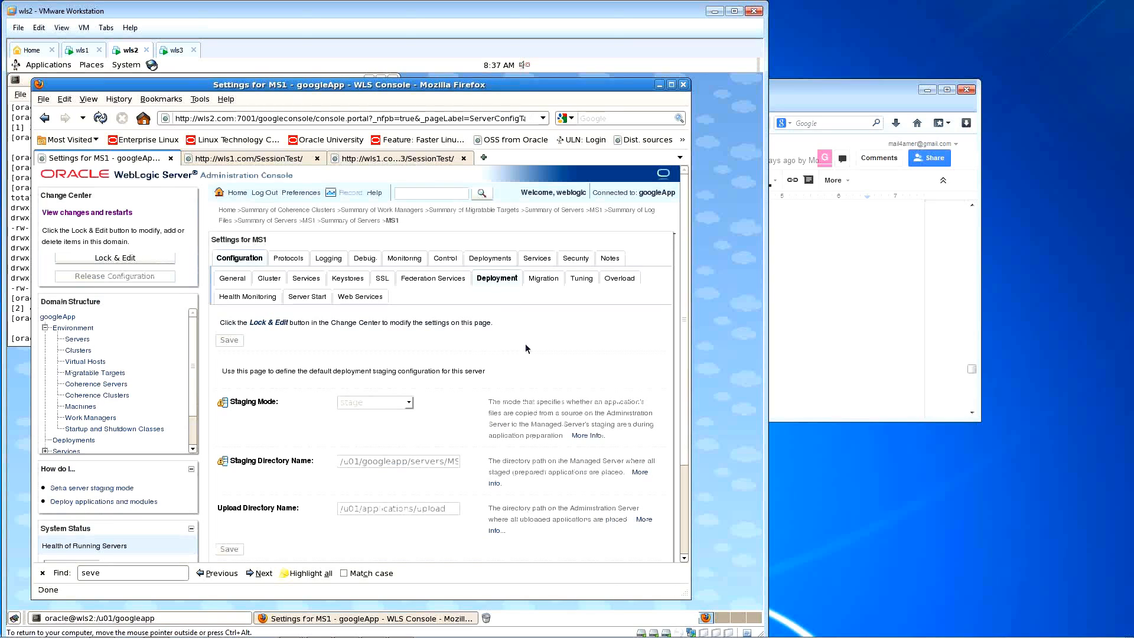
click(495, 260)
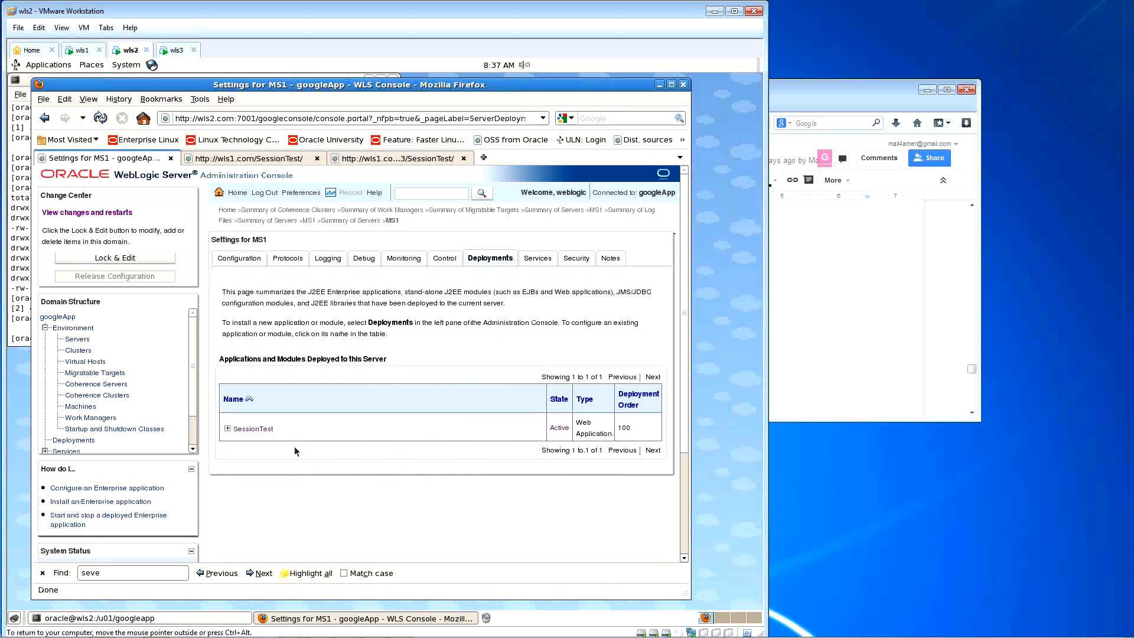
click(227, 429)
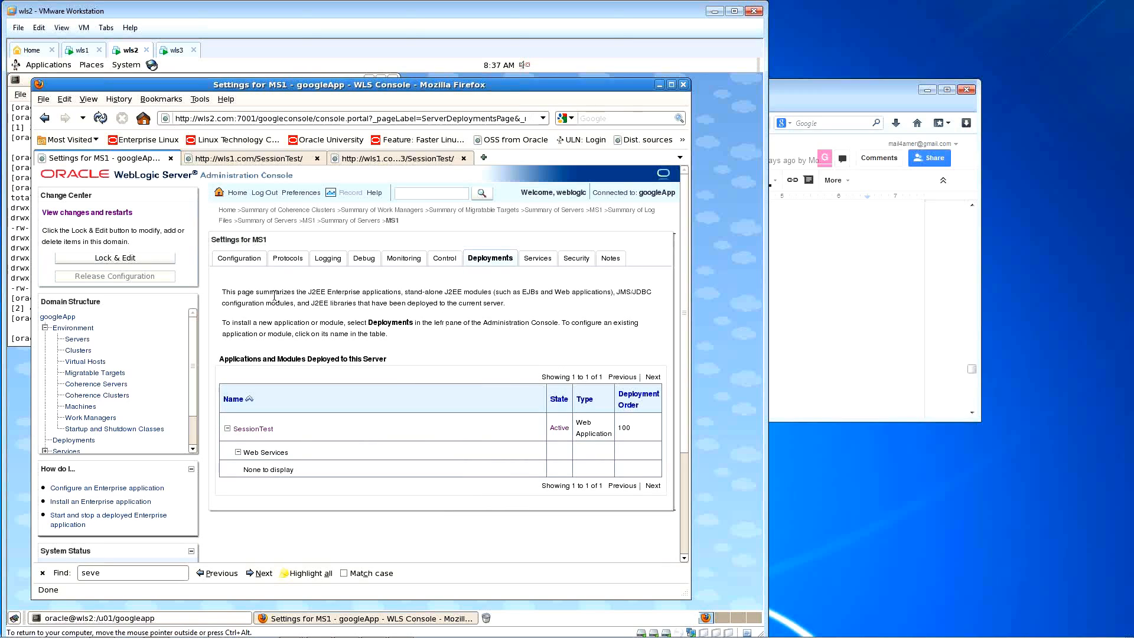
click(74, 440)
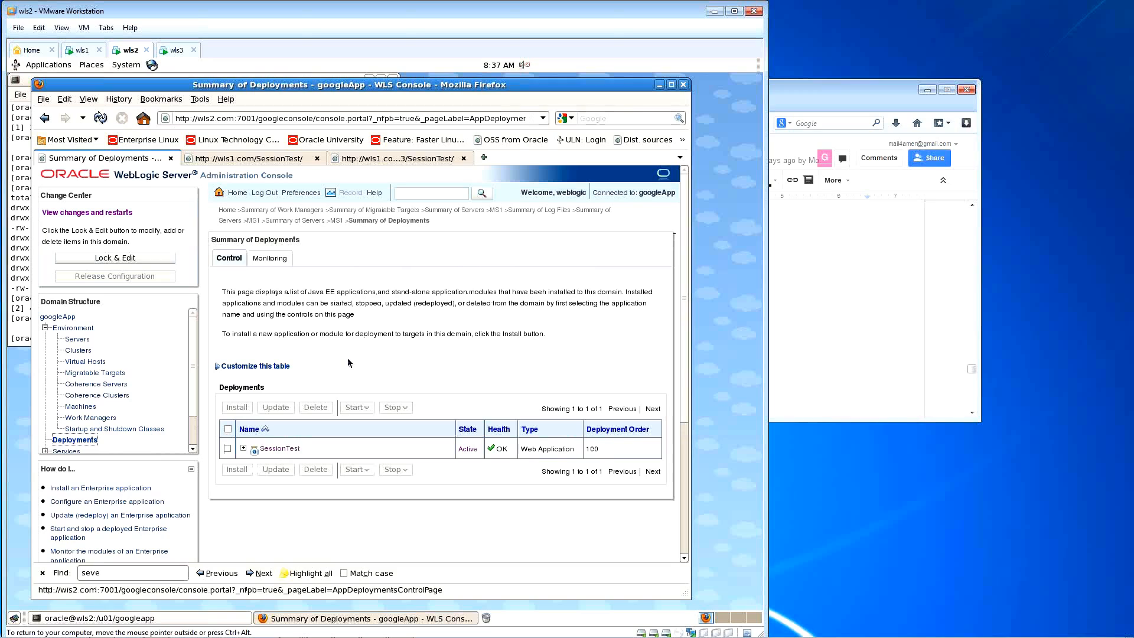
Step: Show SessionTest's Targets (all Cluster-0 servers) and lock the configuration for editing
click(268, 451)
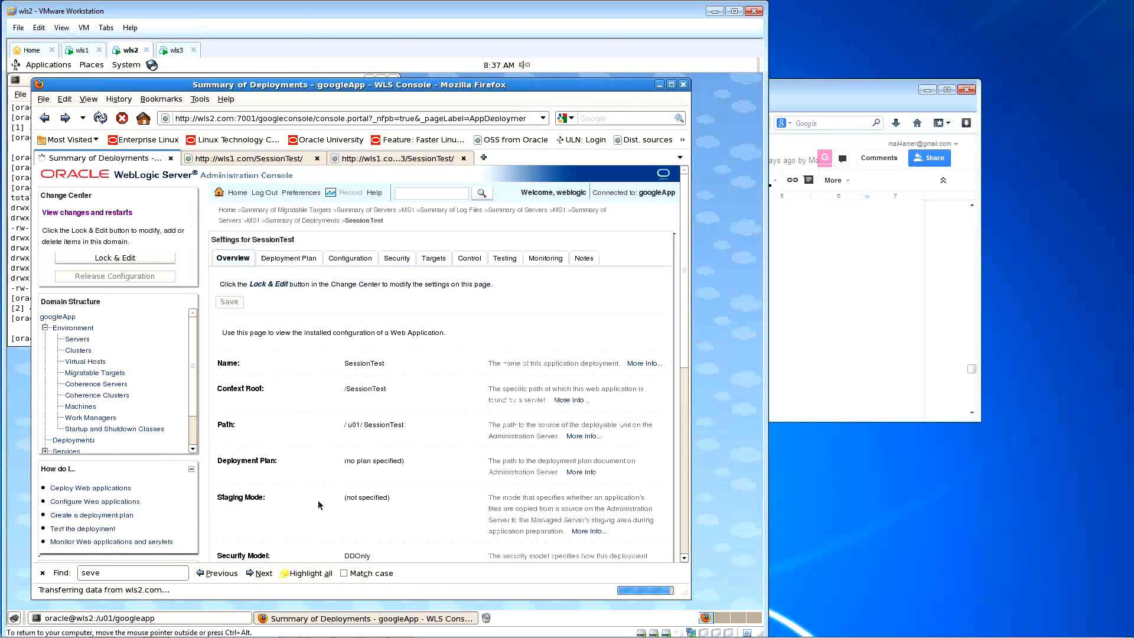
click(227, 449)
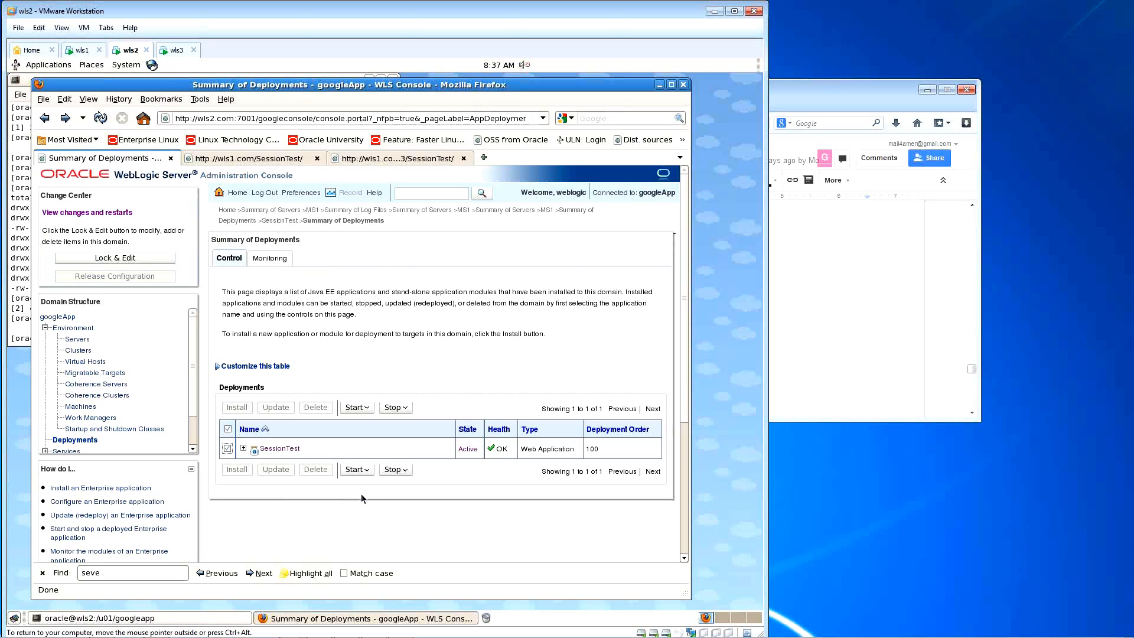
click(281, 449)
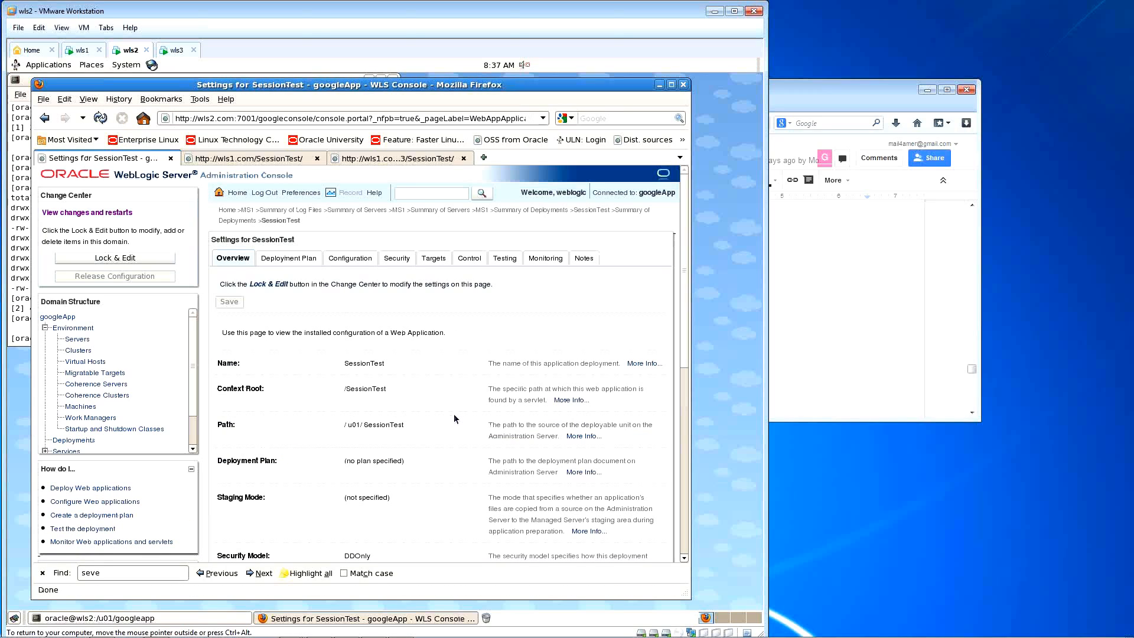
click(440, 263)
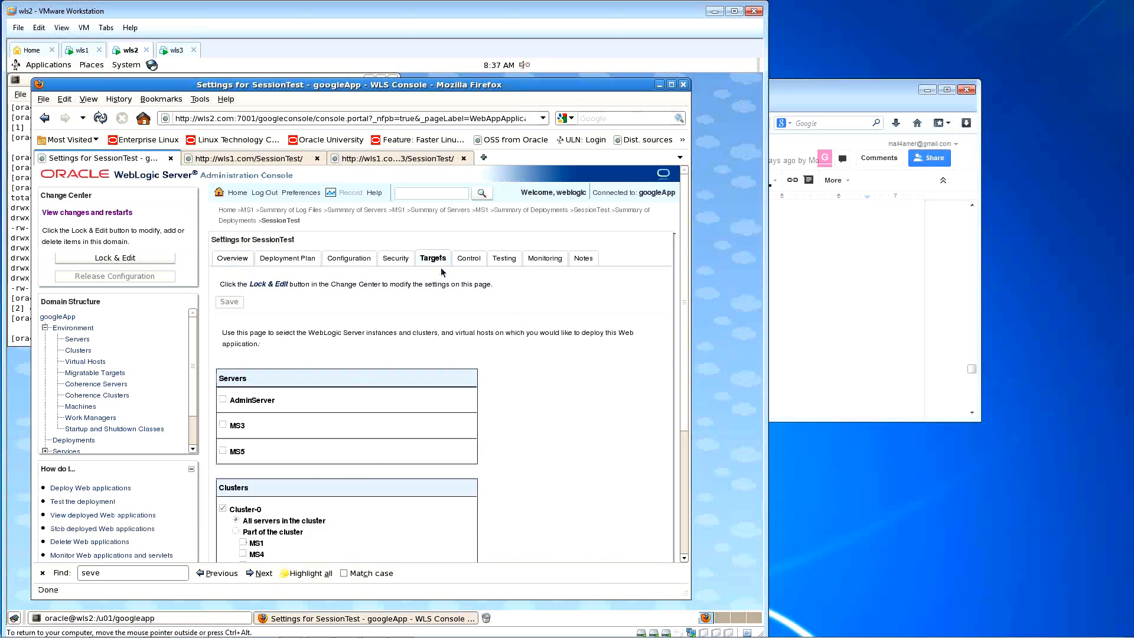
scroll(526, 383, down, 1)
scroll(527, 384, down, 3)
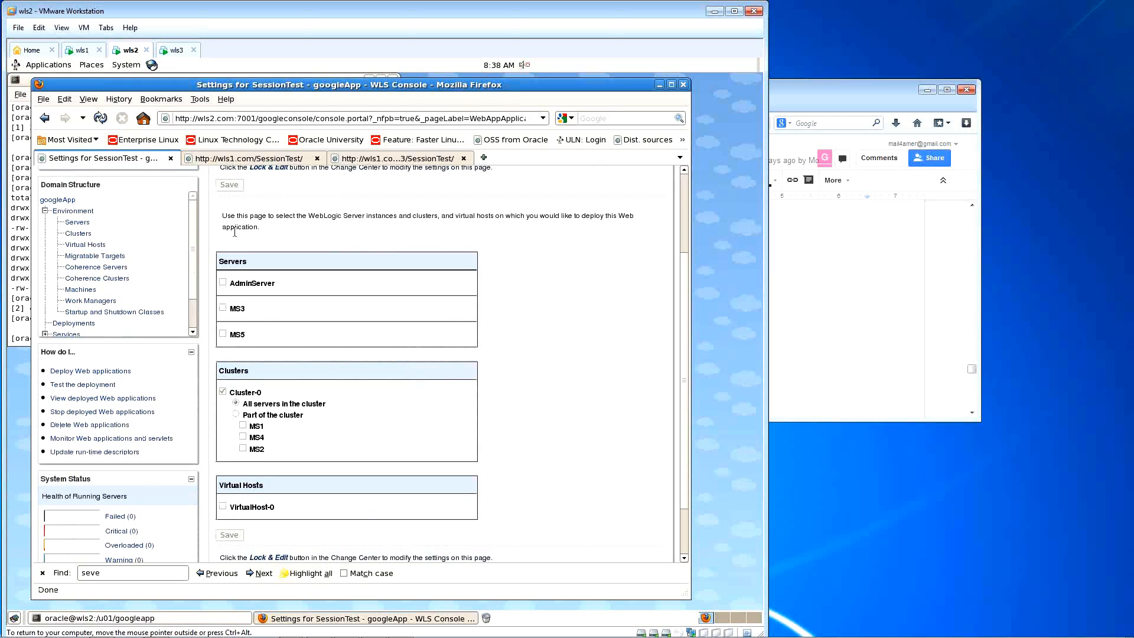
scroll(526, 383, up, 1)
click(134, 182)
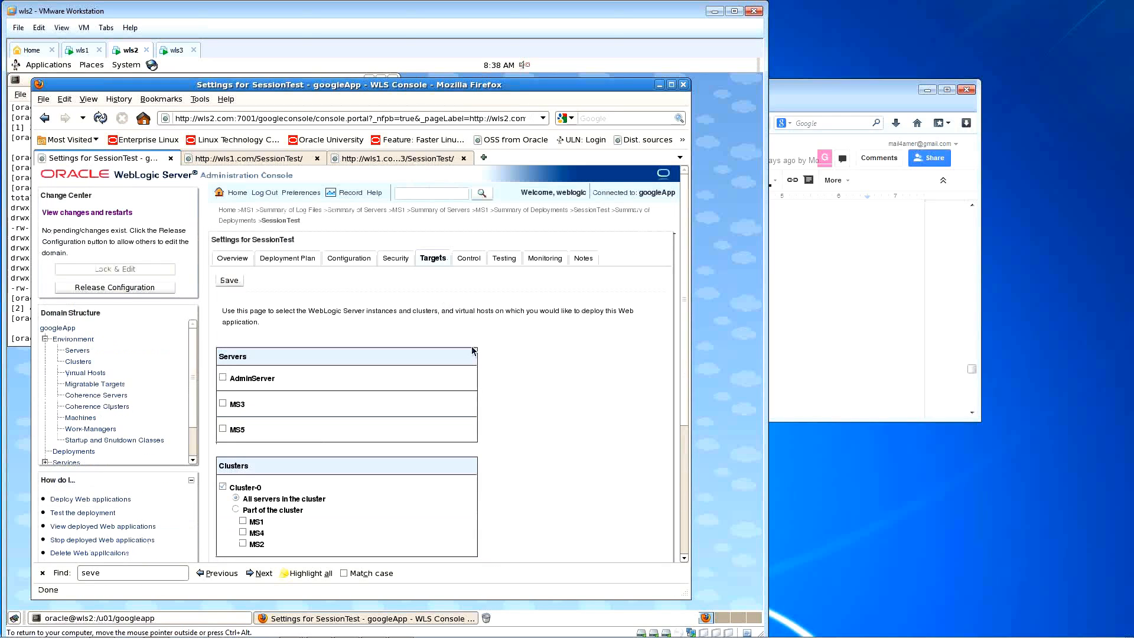
Step: Target SessionTest to only MS1 in Cluster-0, save, and try activating the change
scroll(479, 405, down, 3)
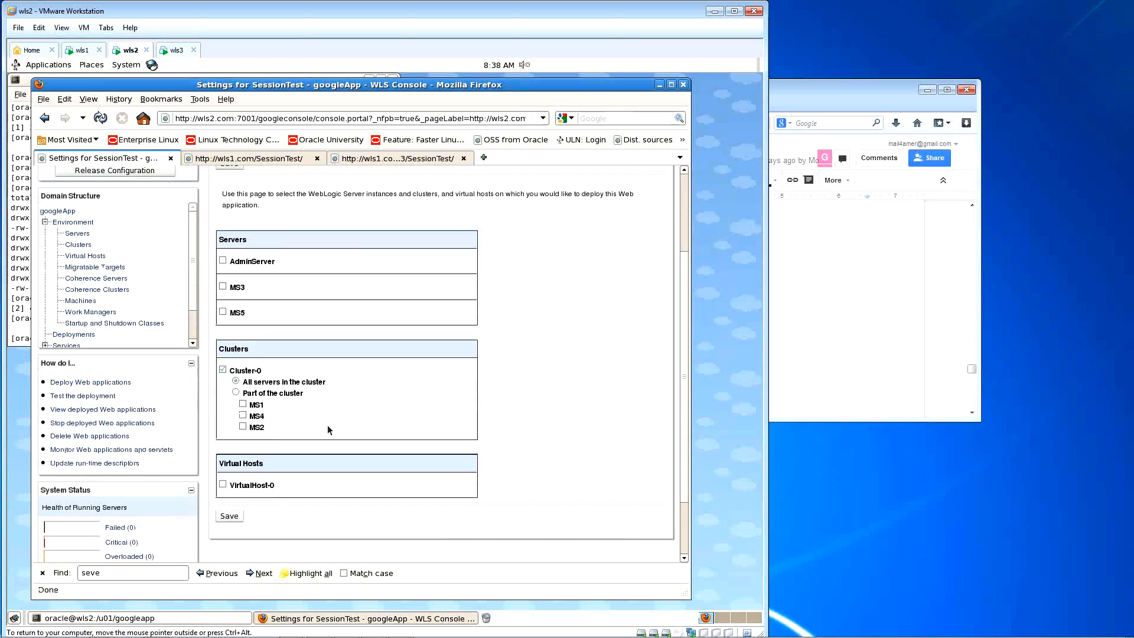
click(236, 392)
click(243, 405)
click(229, 515)
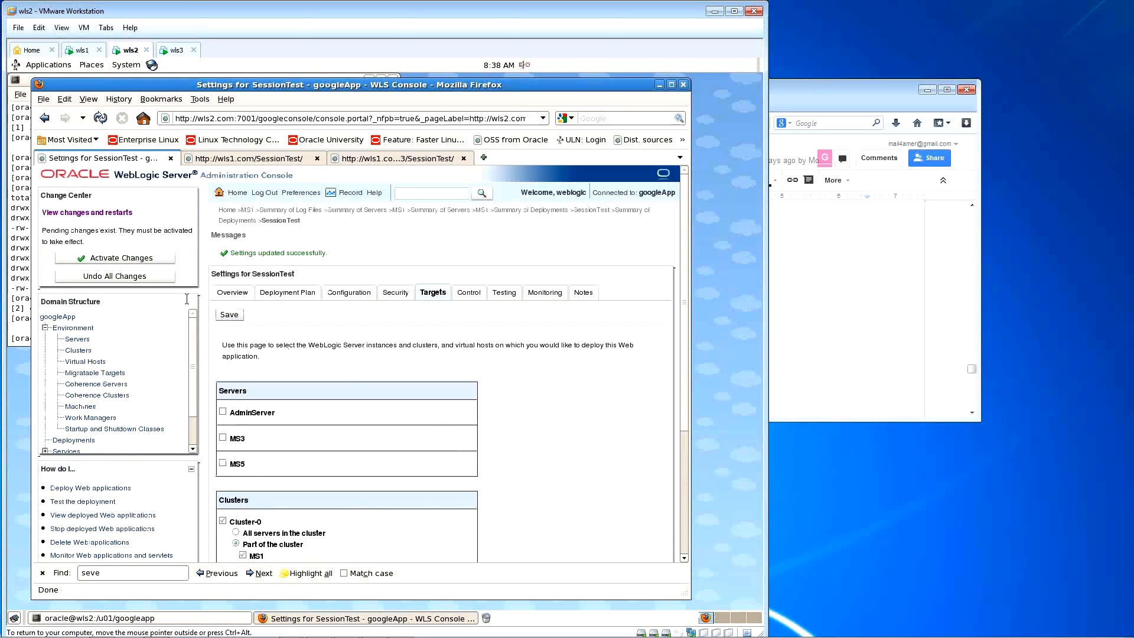
click(134, 259)
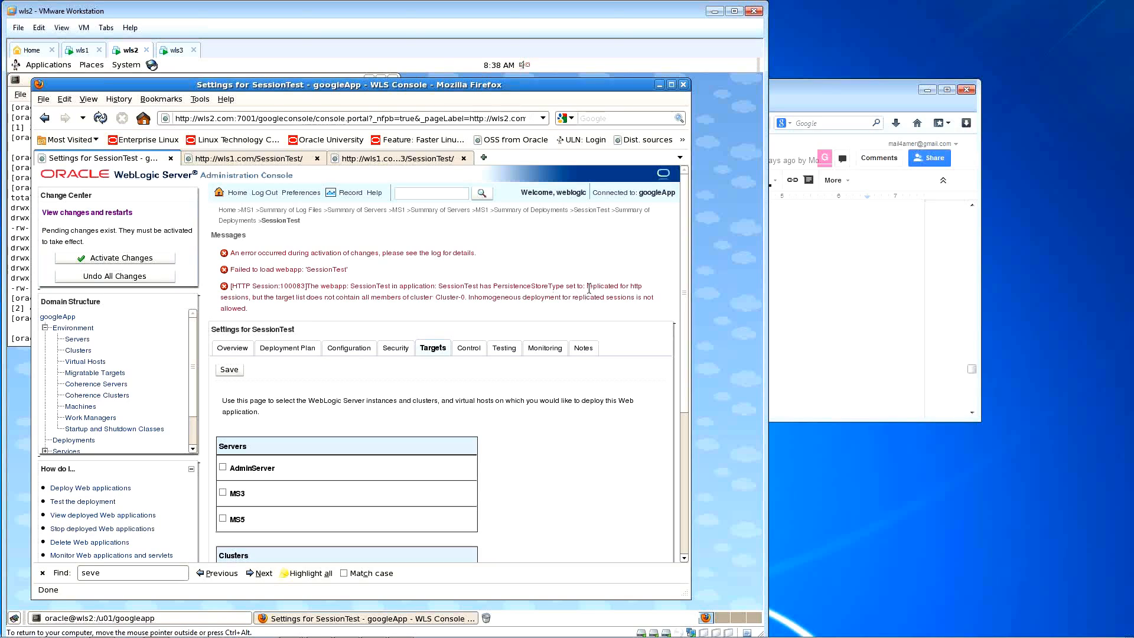
drag(589, 288, 253, 298)
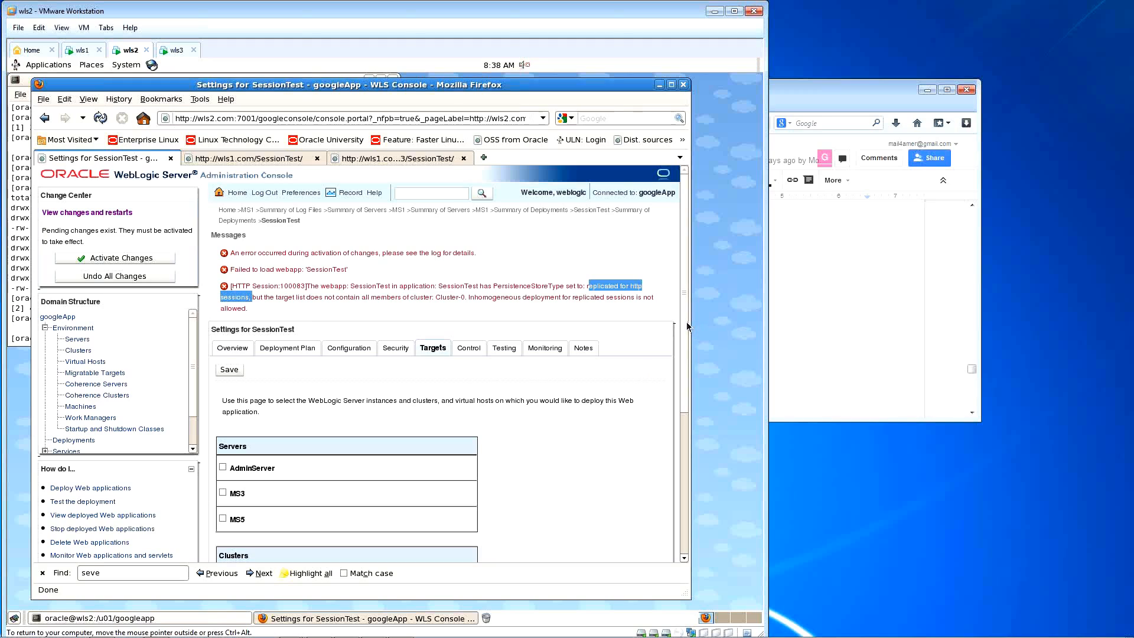
scroll(686, 325, down, 1)
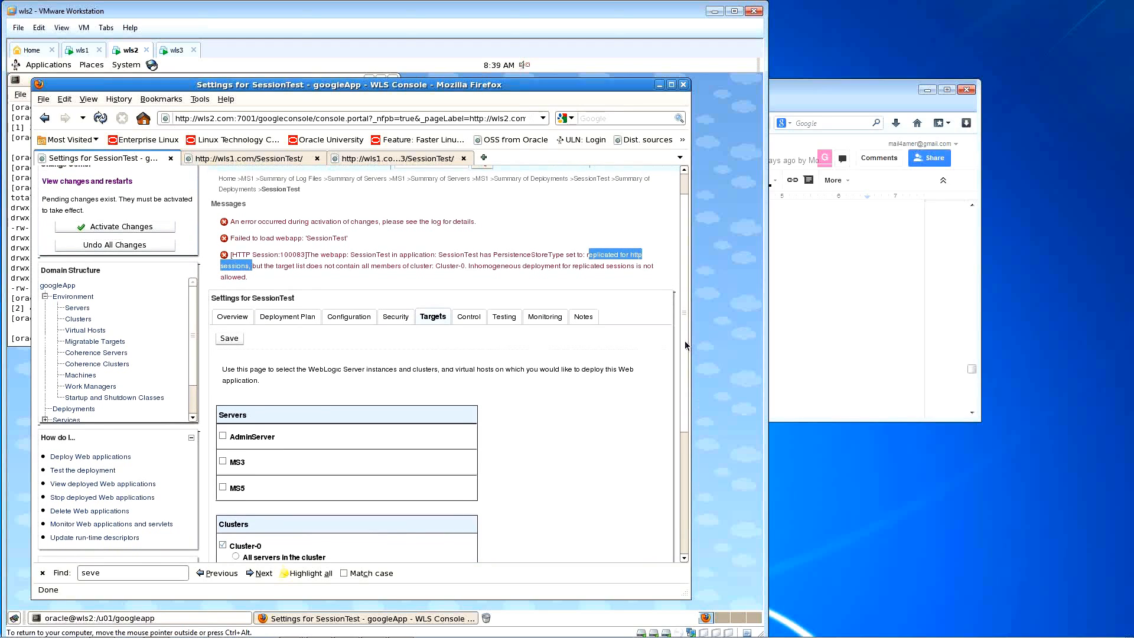
drag(686, 342, 686, 360)
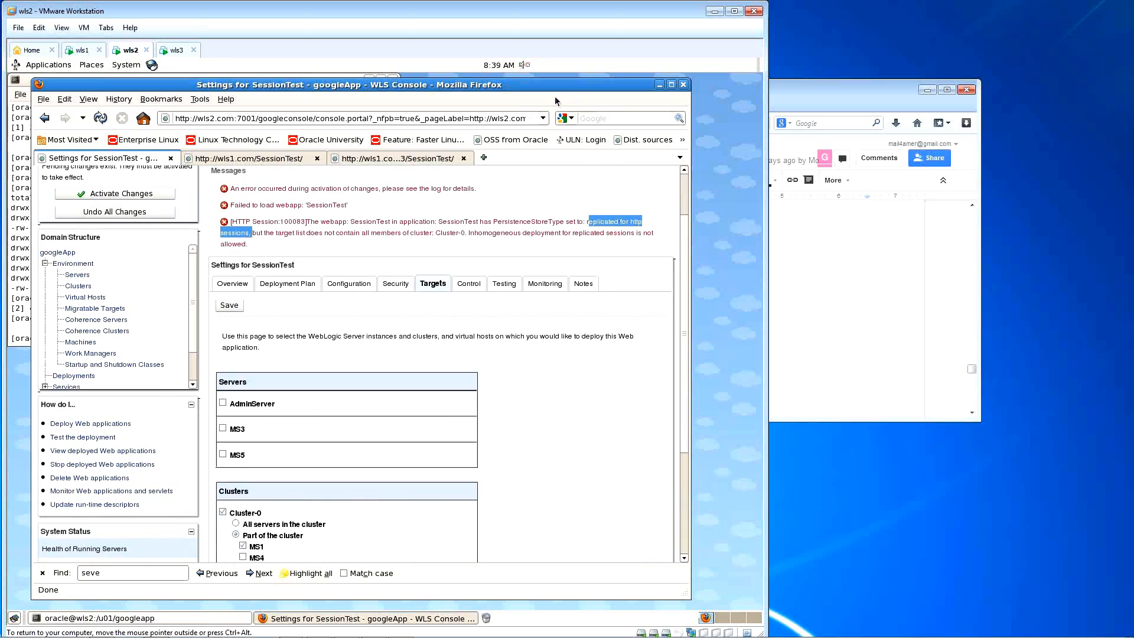
drag(494, 599, 494, 606)
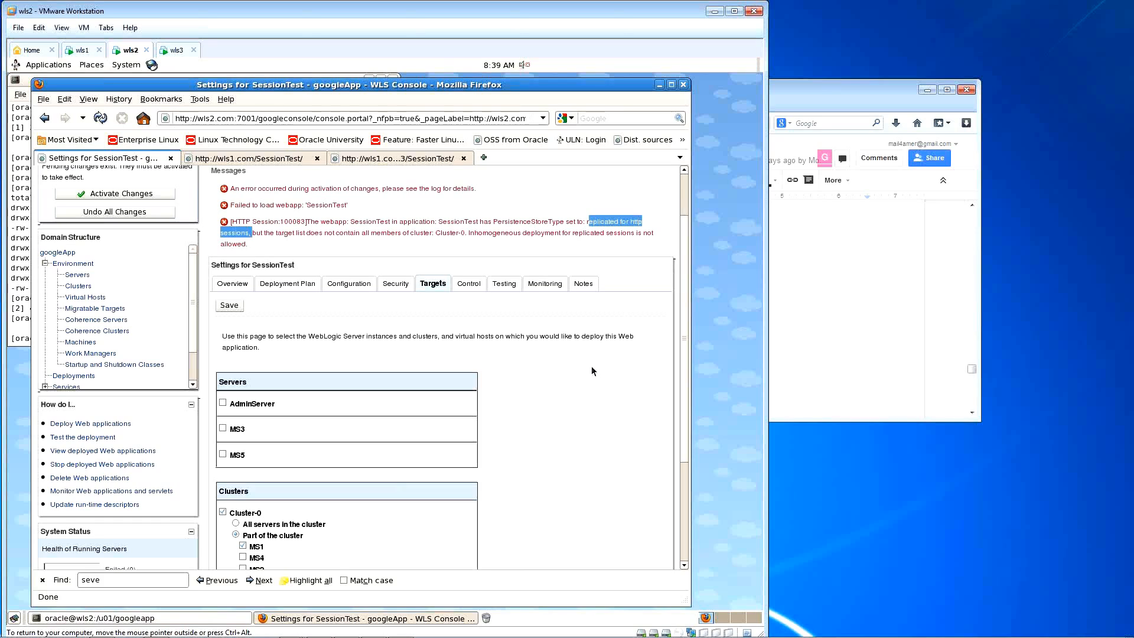
click(325, 240)
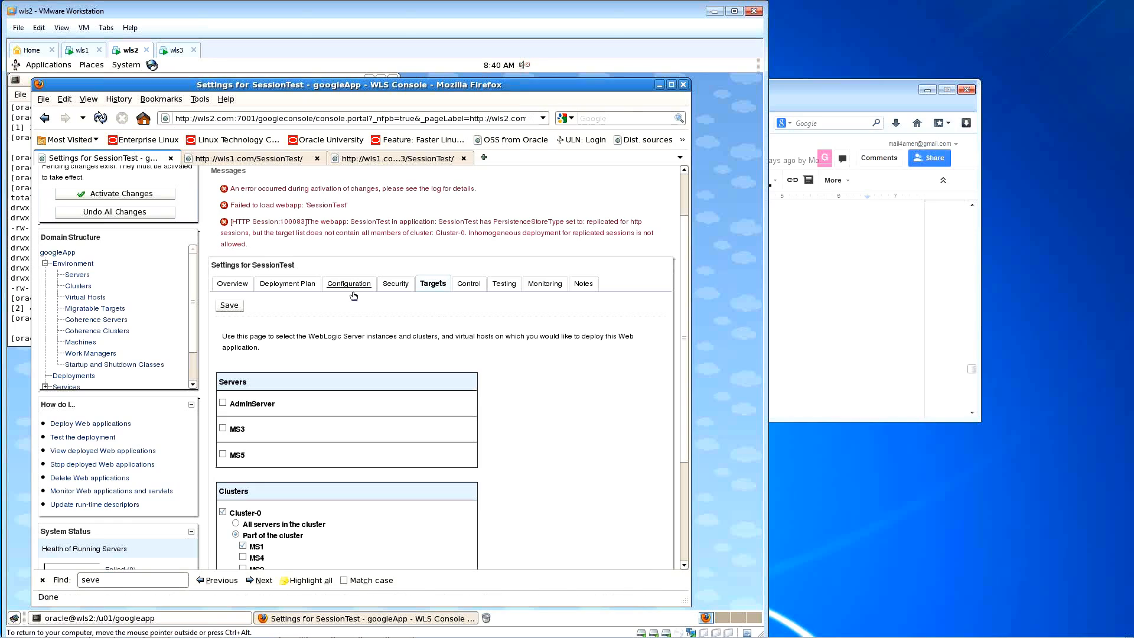
Step: Undo all pending changes so SessionTest targets every Cluster-0 server, highlighting the Targets description
click(114, 214)
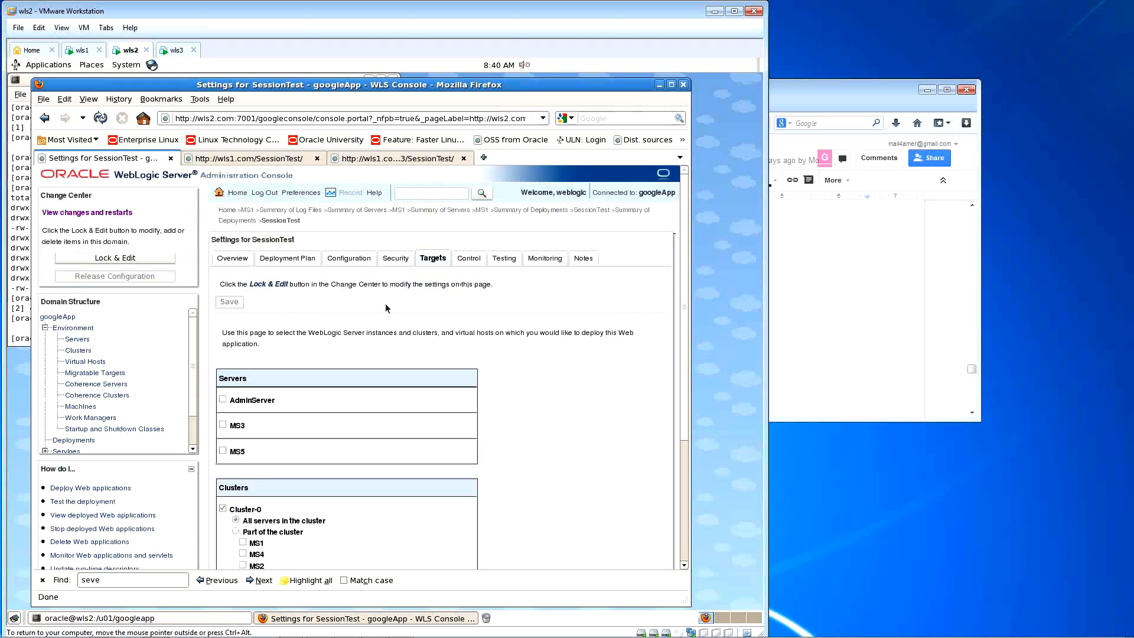
scroll(386, 301, down, 3)
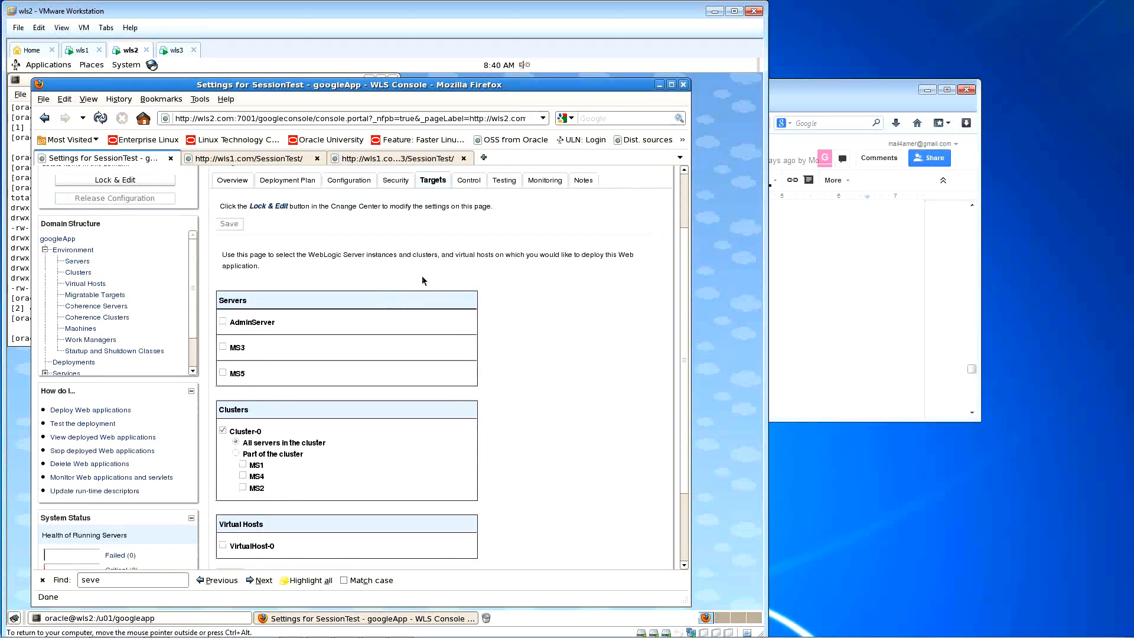
scroll(478, 292, up, 3)
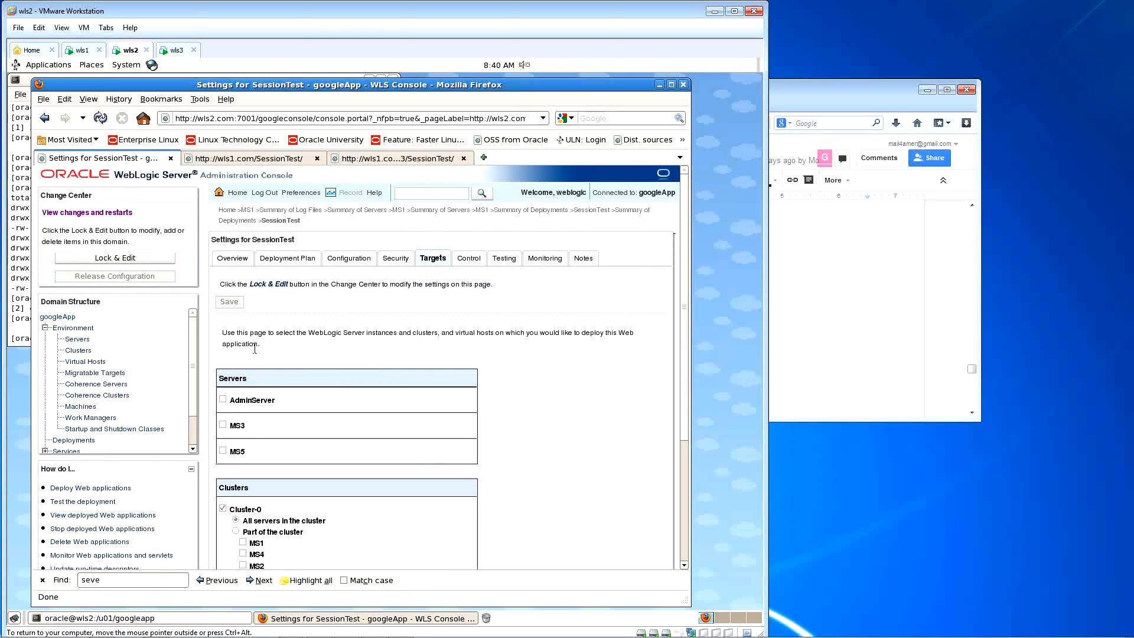
drag(263, 348, 223, 332)
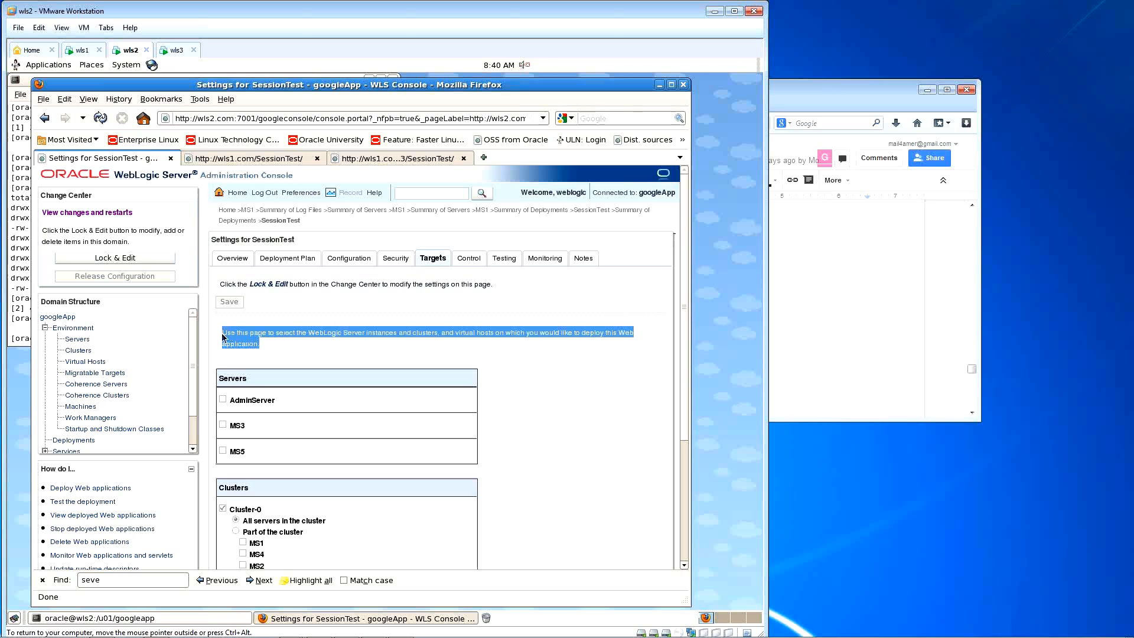
click(227, 335)
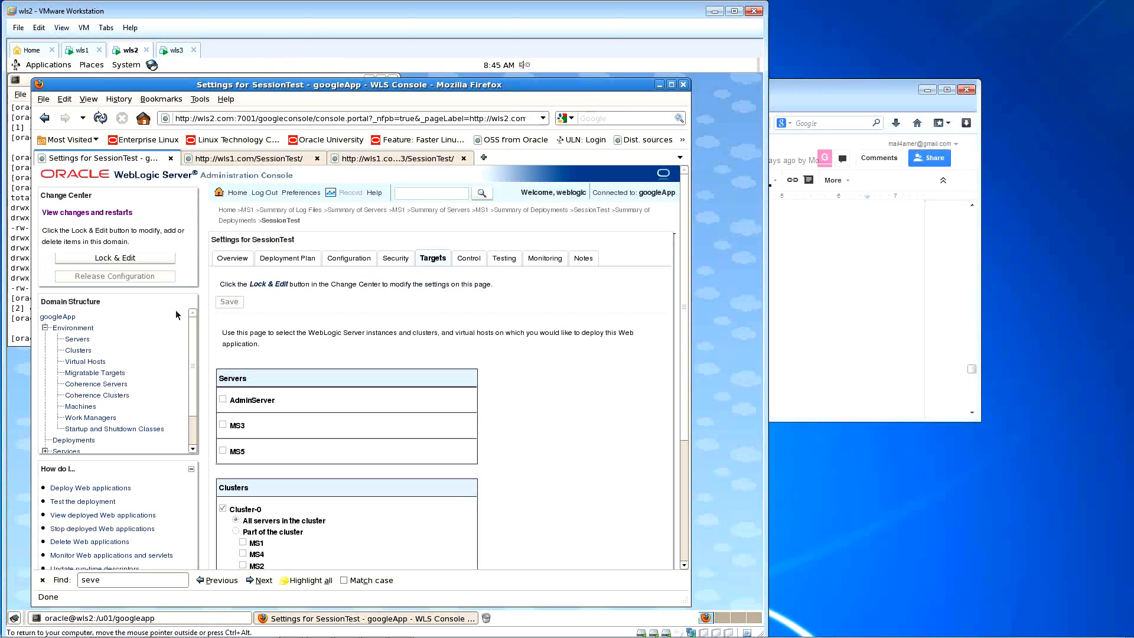
Step: Expand Services in the domain tree and show the empty Persistent Stores summary
scroll(195, 370, down, 1)
scroll(195, 370, down, 3)
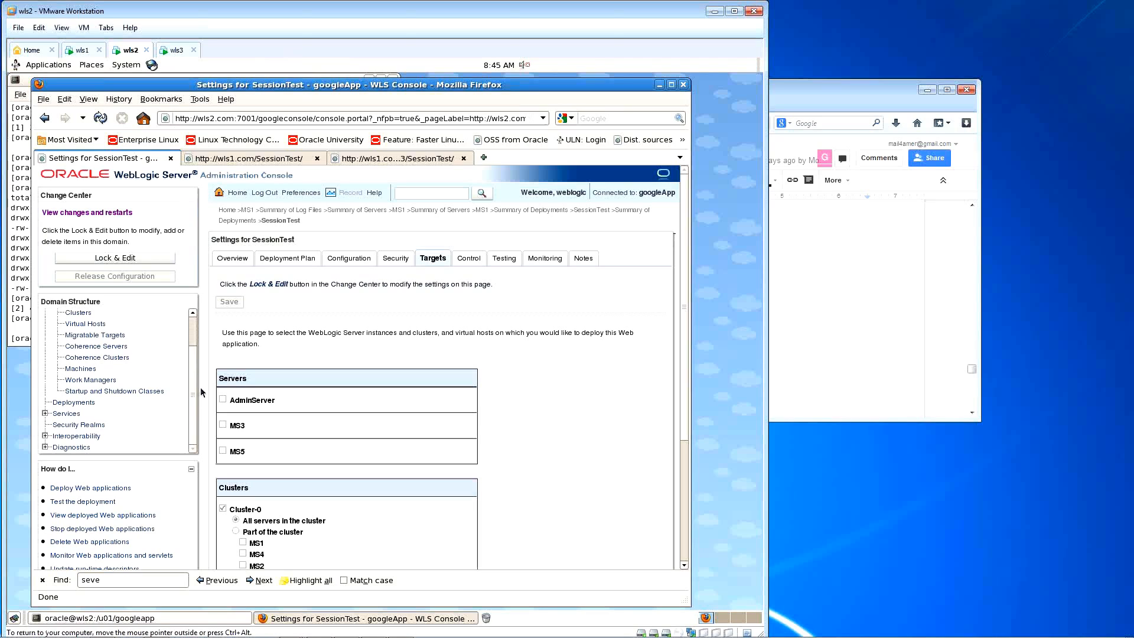
click(45, 414)
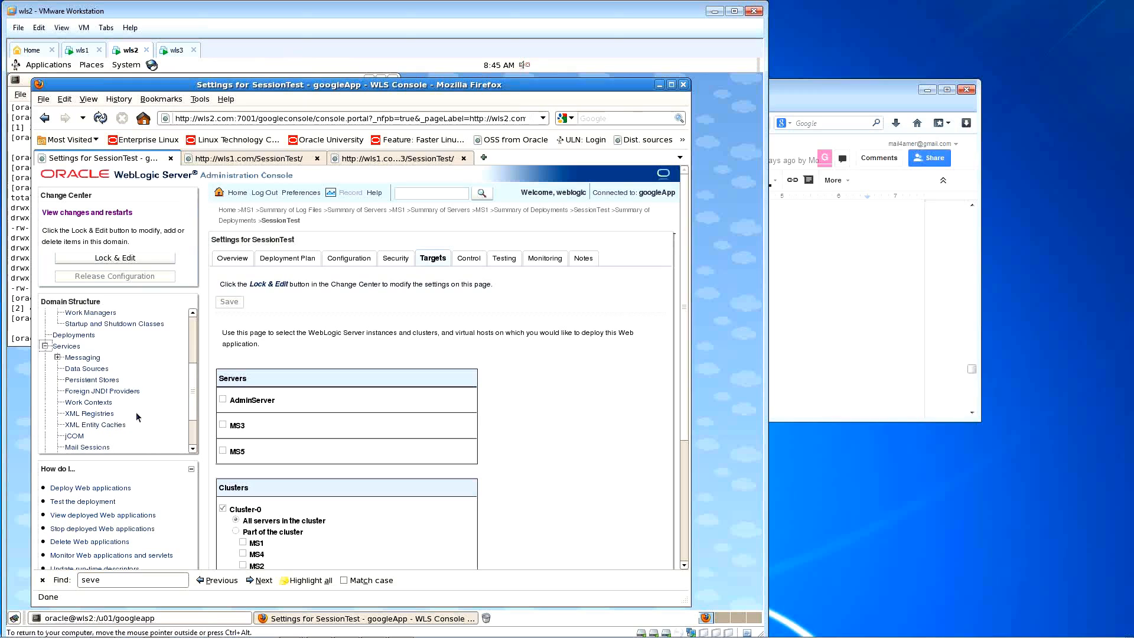
click(95, 381)
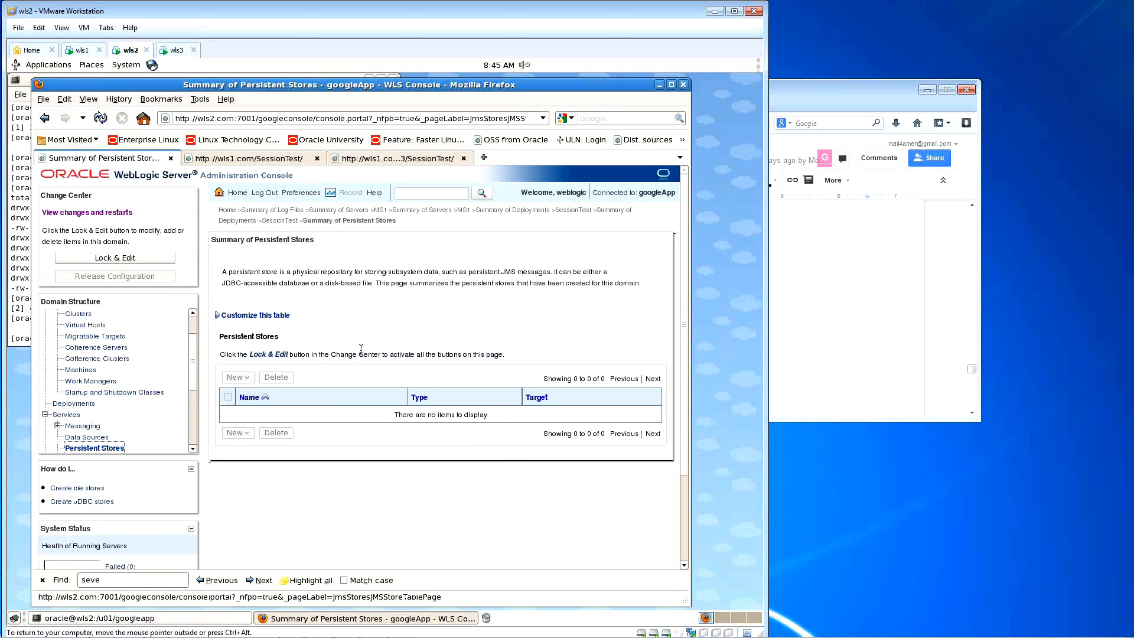
scroll(197, 354, down, 1)
click(342, 320)
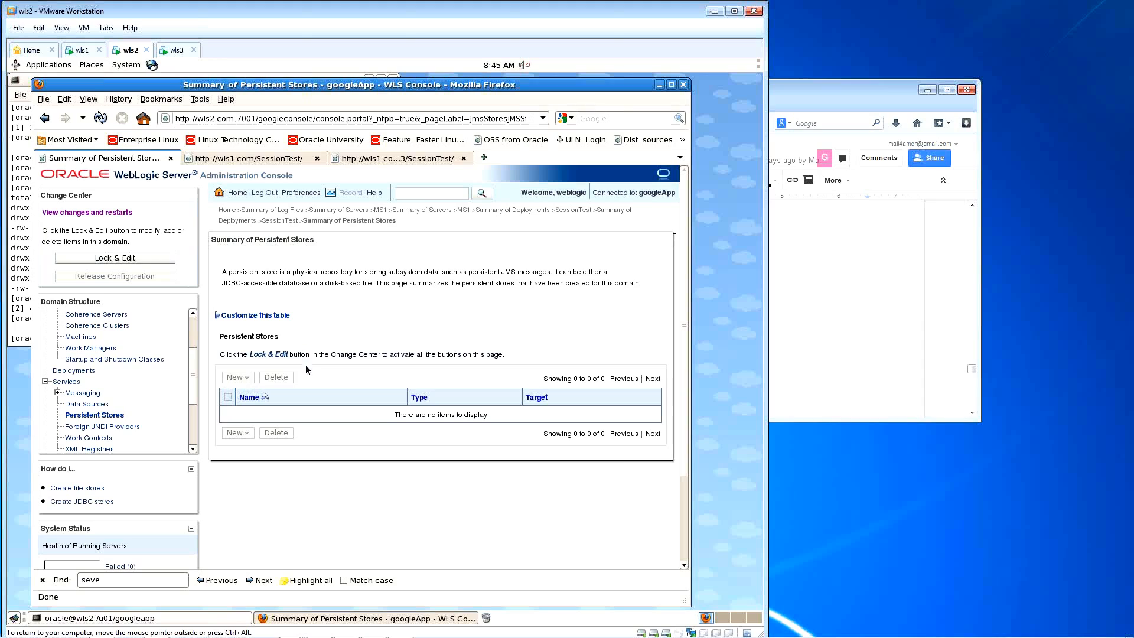
drag(247, 354, 274, 354)
Step: Lock the configuration for editing and bring up the New persistent store choices
click(151, 257)
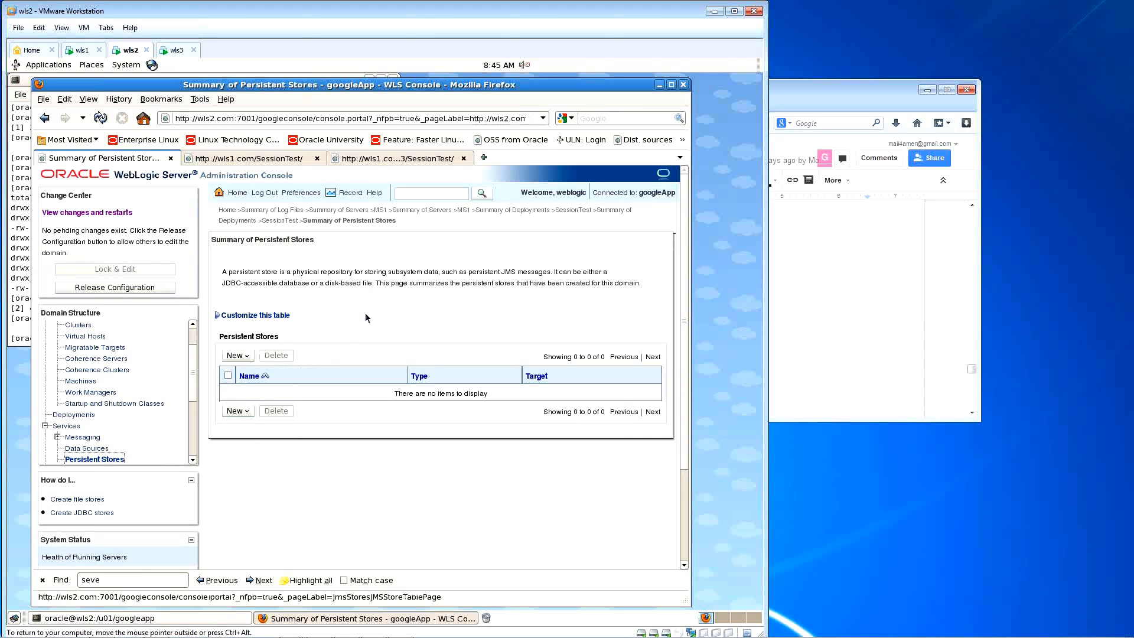
click(236, 355)
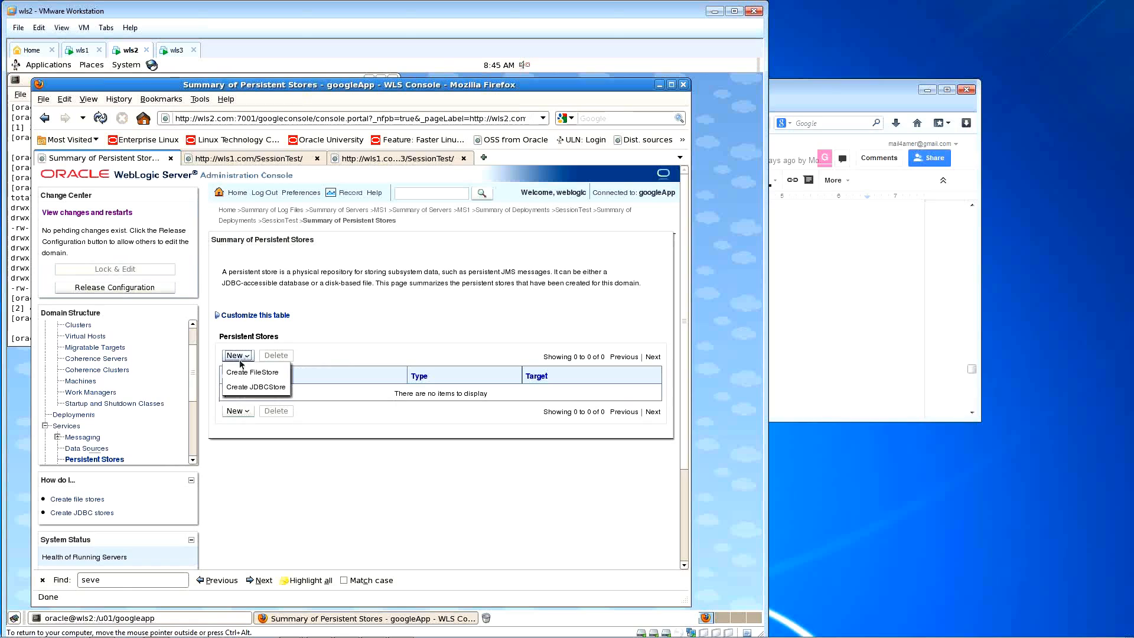
Step: Cancel the JDBC store and start a new file store instead
click(276, 388)
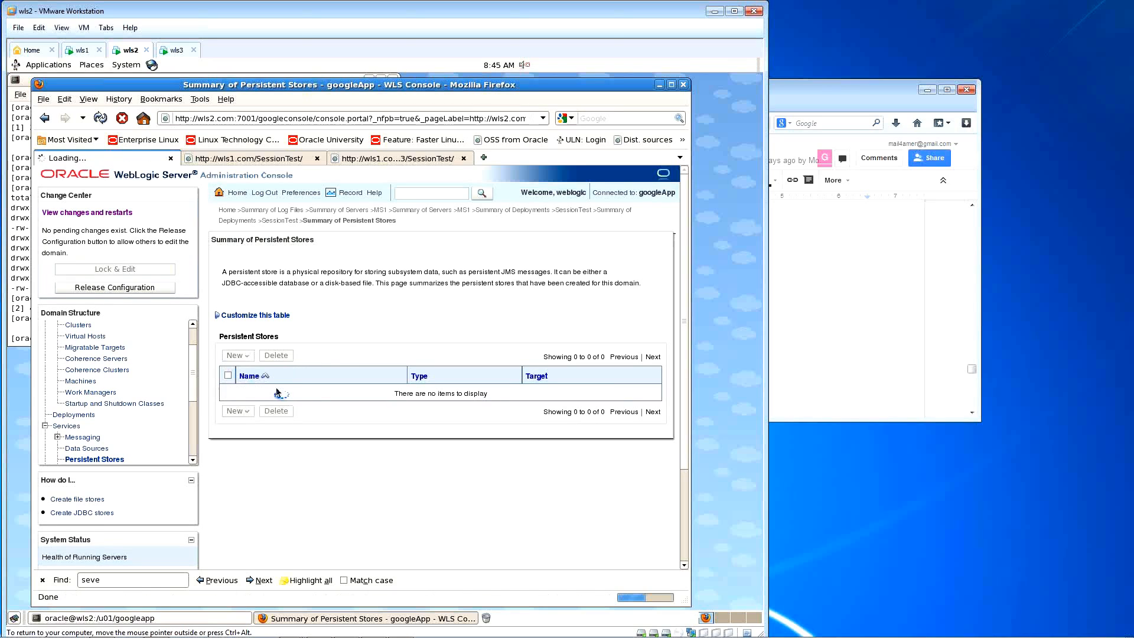
click(261, 260)
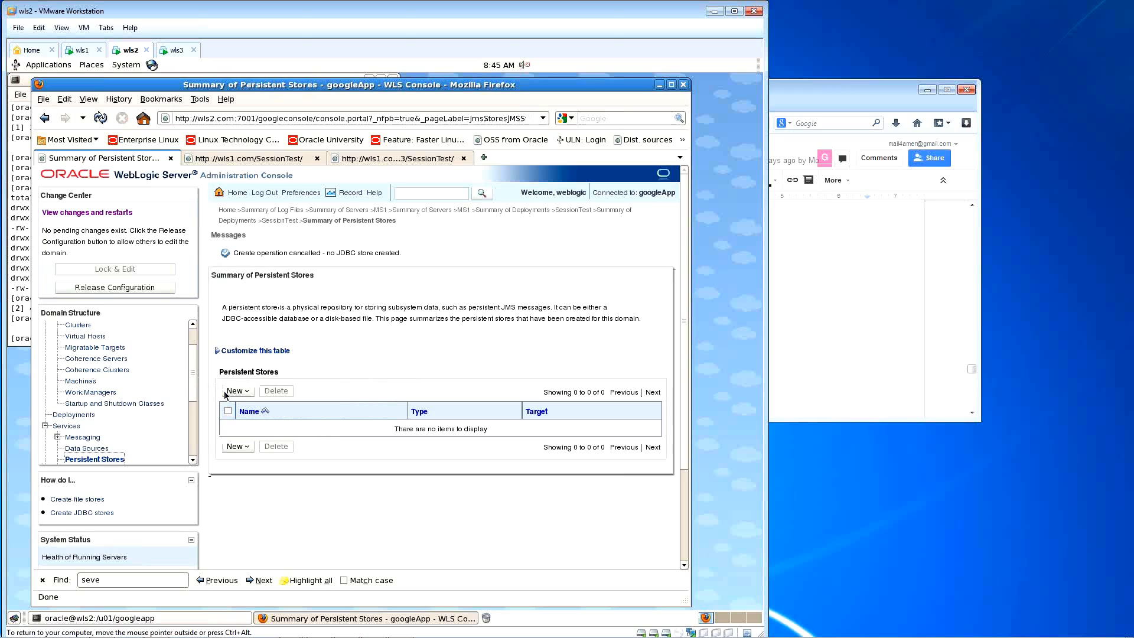
click(250, 391)
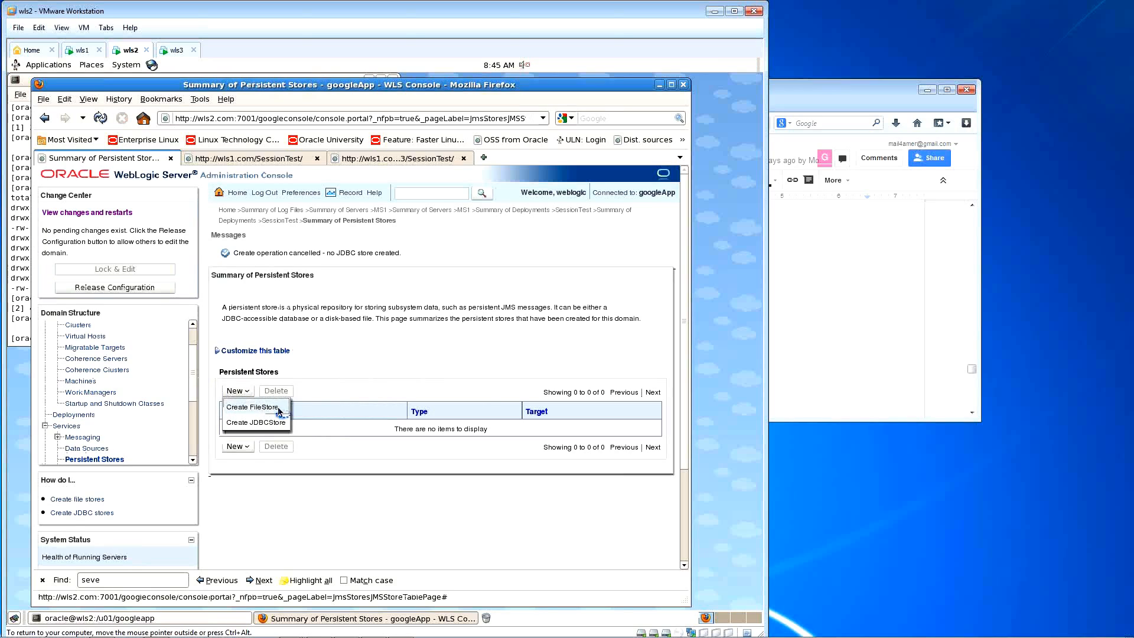
click(260, 407)
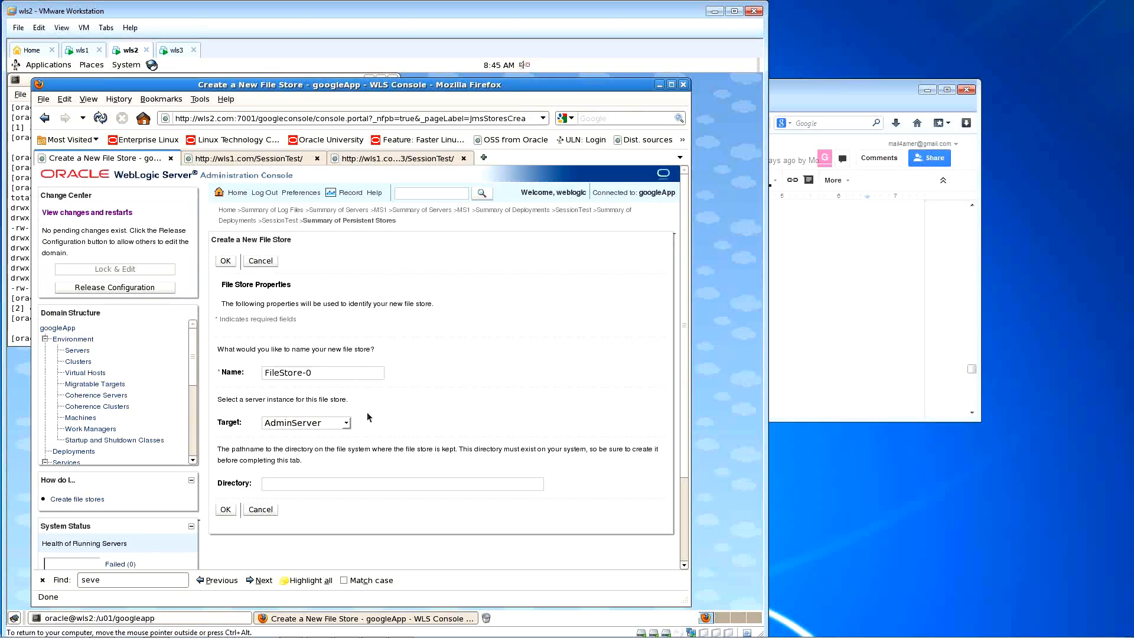
Step: Set the file store's target to MS1 instead of MS4, then go to the wls1 machine
click(346, 423)
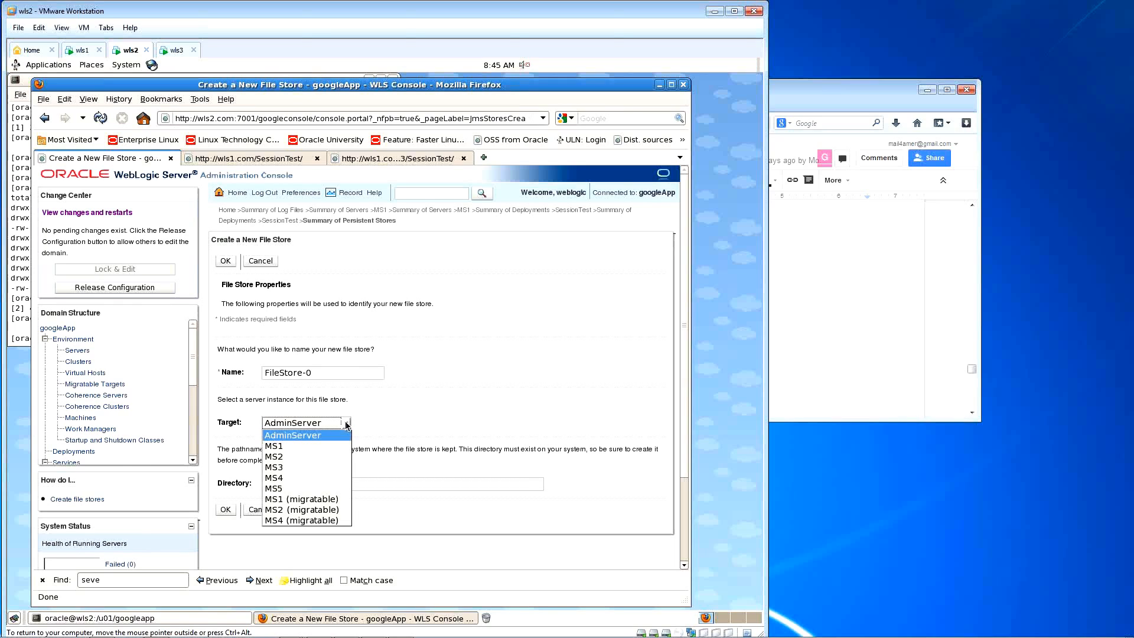
click(316, 478)
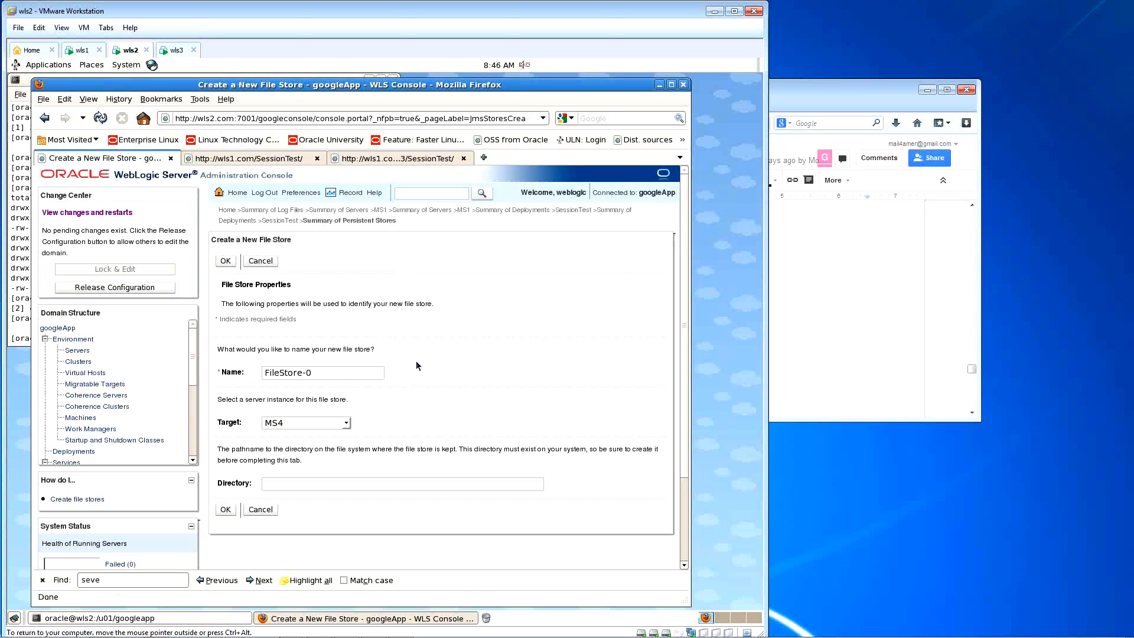
click(345, 423)
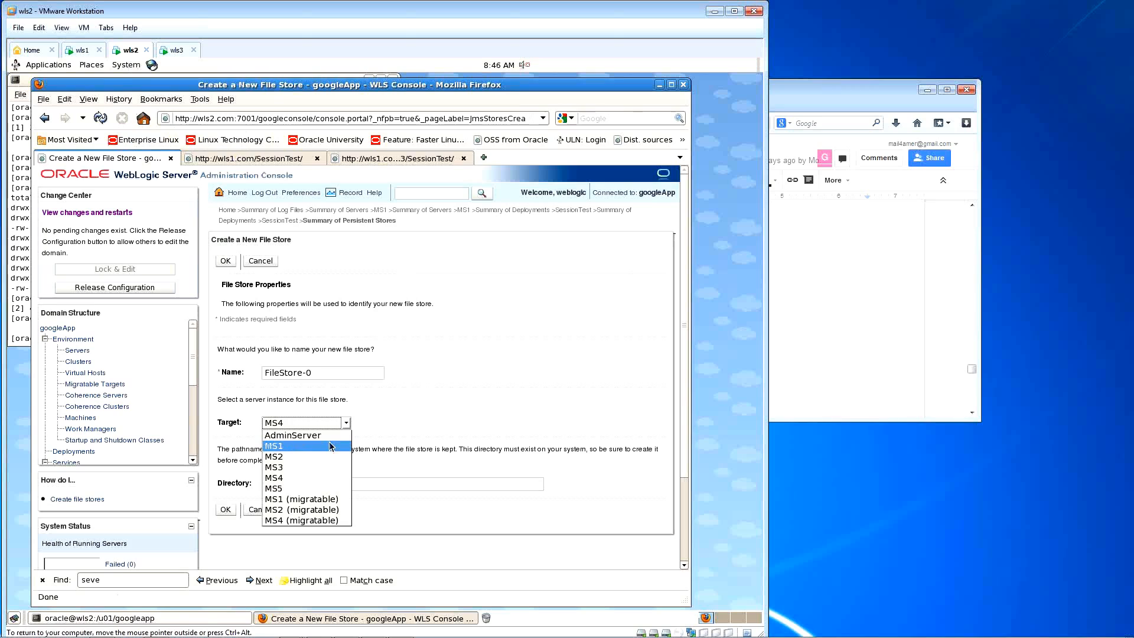
click(331, 447)
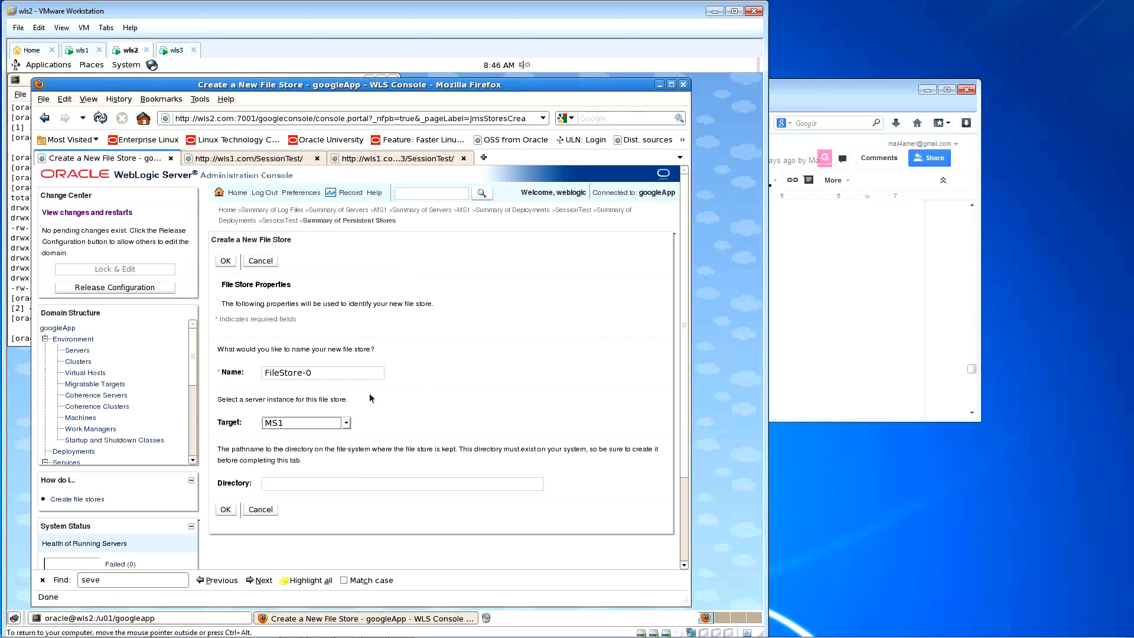
click(353, 484)
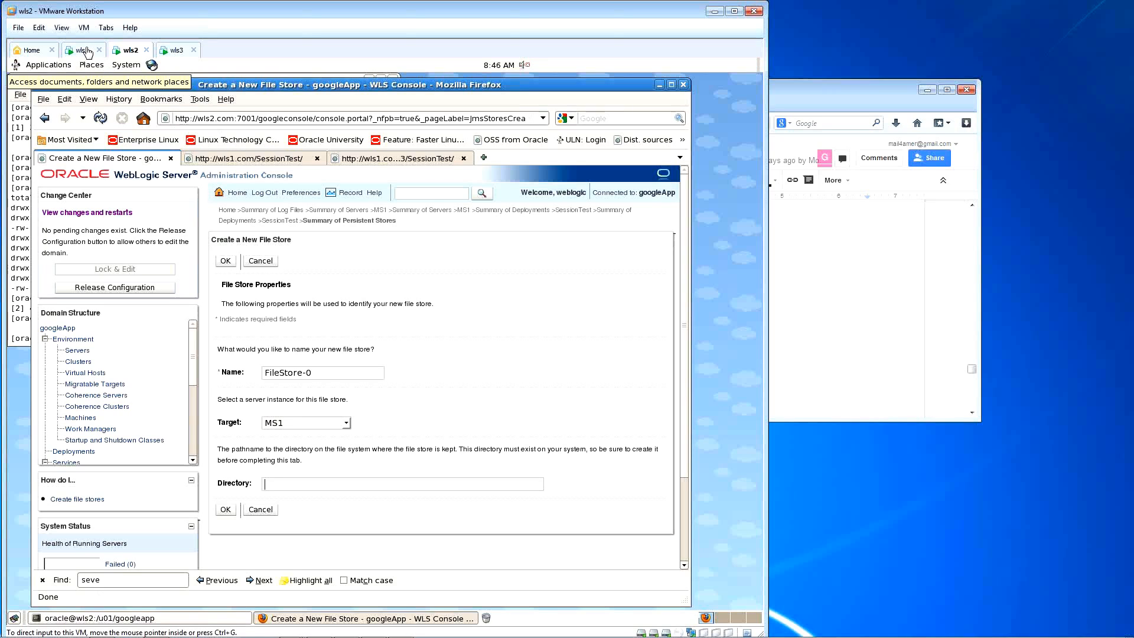
click(86, 50)
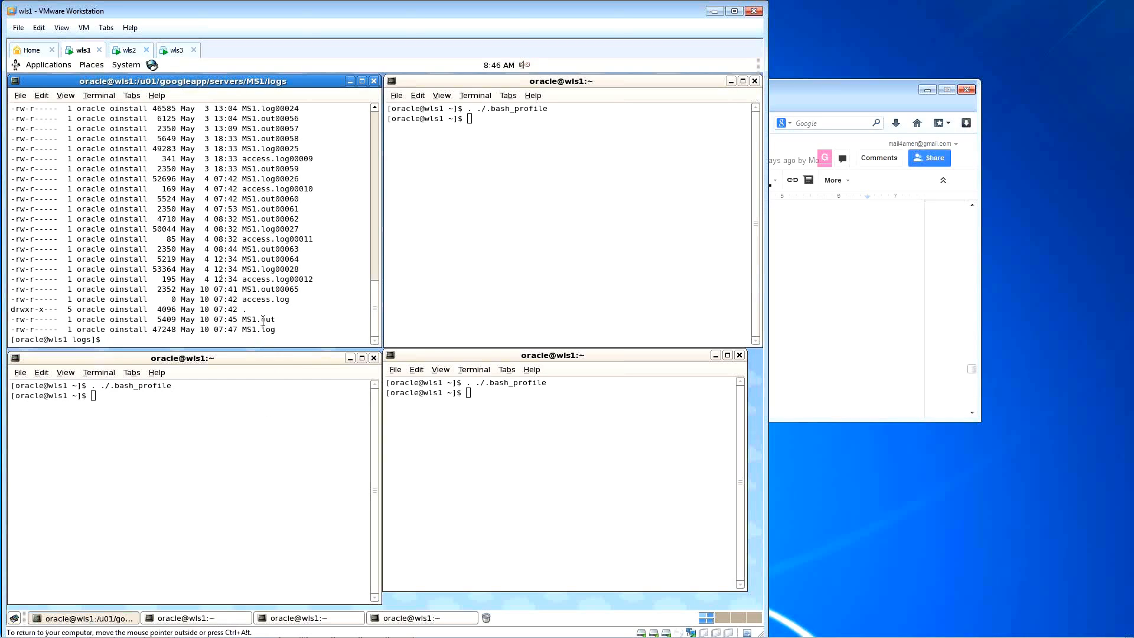
Step: Go to the googleapp directory with msh and print its path, /u01/googleapp
text(msh)
key(Return)
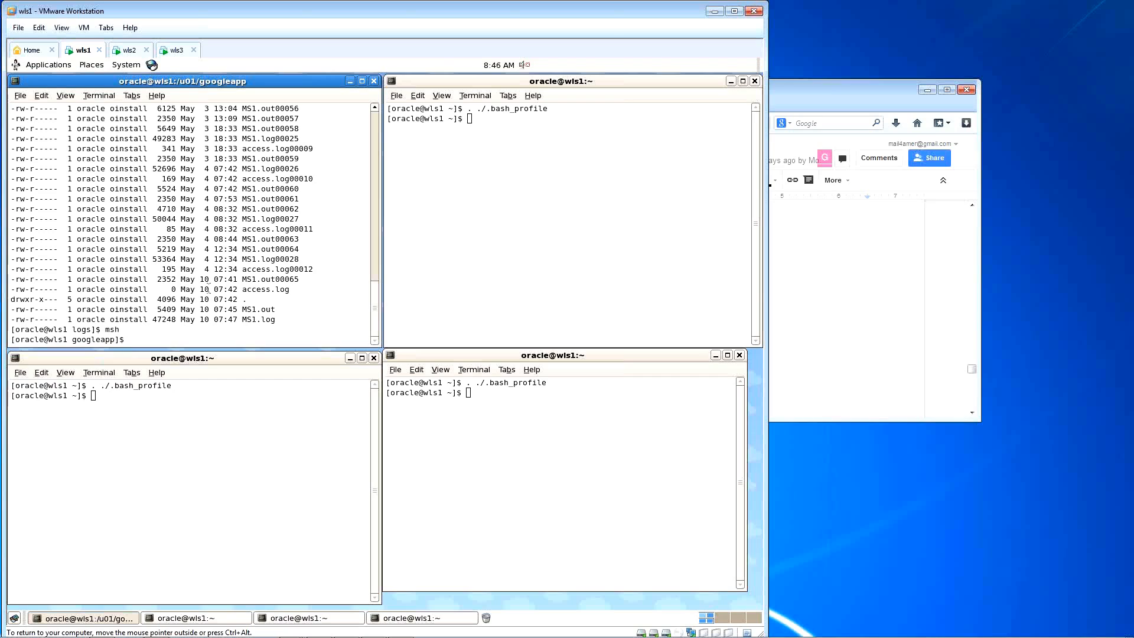
text(pwd)
key(Return)
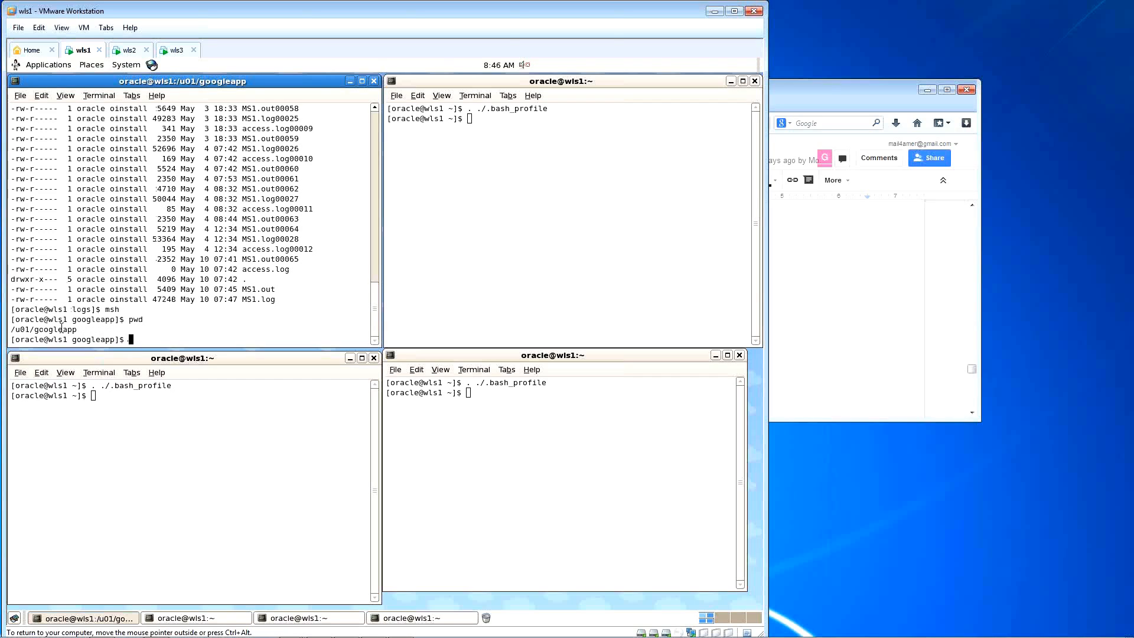
double_click(59, 329)
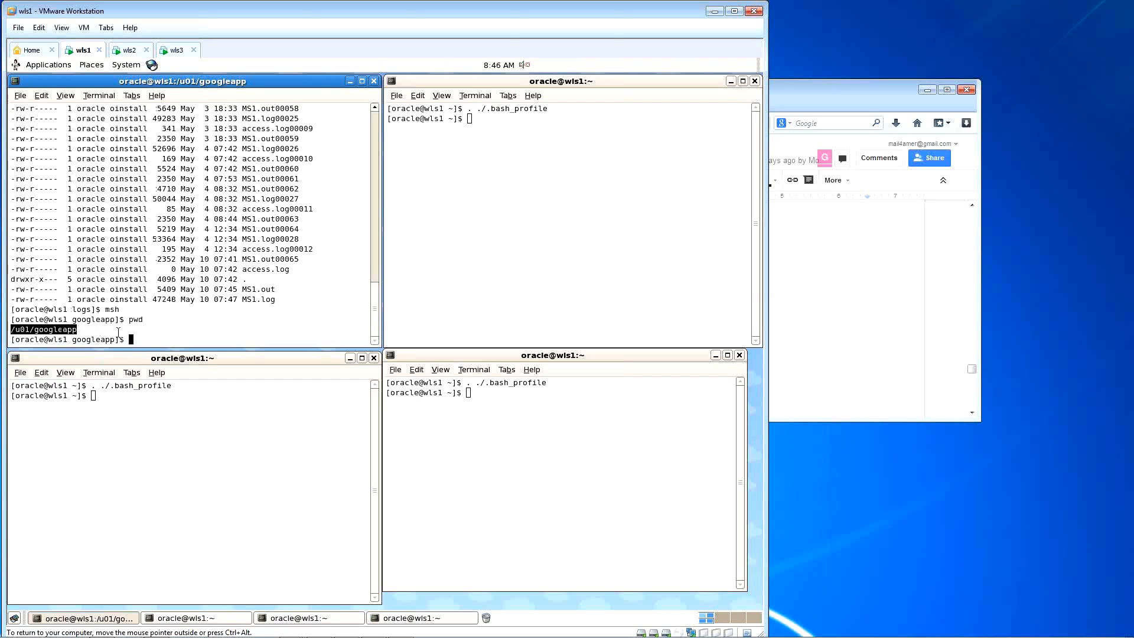
Step: Create a directory named filestore with mkdir, fixing the typo
text(mkdir fi)
text(l)
text(w)
key(BackSpace)
text(eat)
key(BackSpace)
key(BackSpace)
text(store)
key(Return)
Step: Enter filestore, confirm it is empty, and copy its full path /u01/googleapp/filestore
text(cd file)
key(Return)
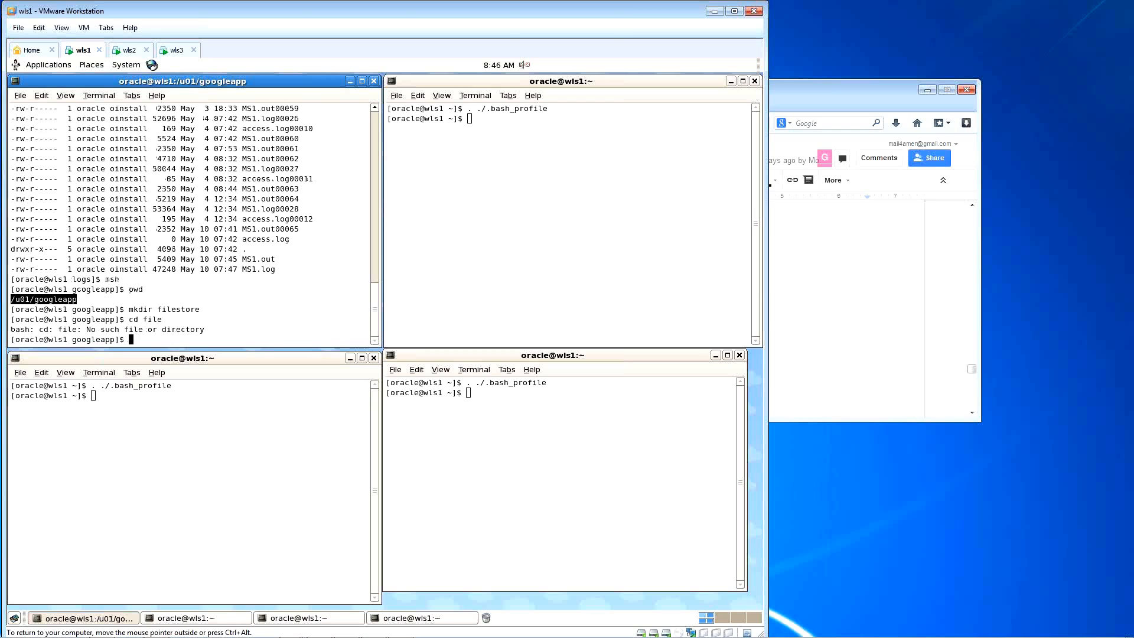
text(cd files)
key(Return)
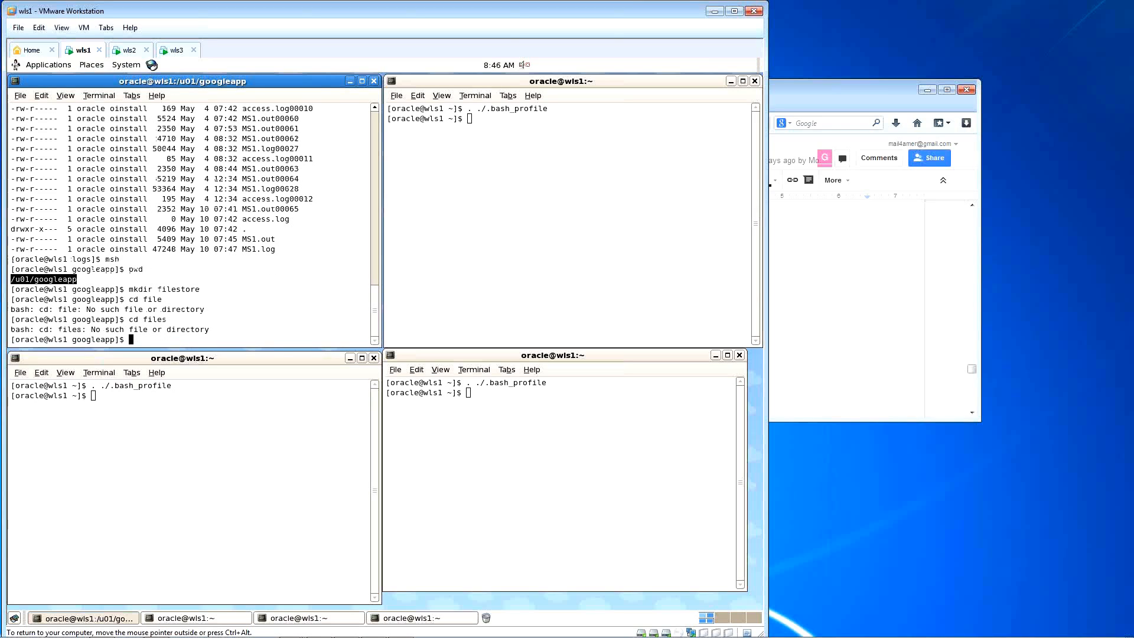
text(cd file)
key(Tab)
key(Return)
text(l)
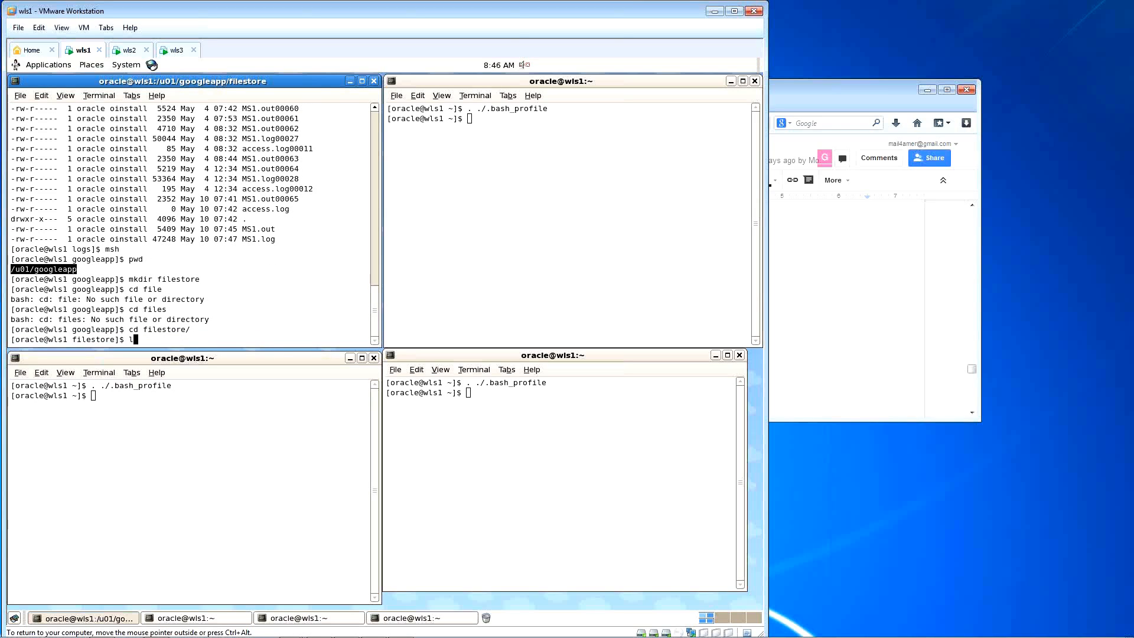
key(Return)
text(pwd)
key(Return)
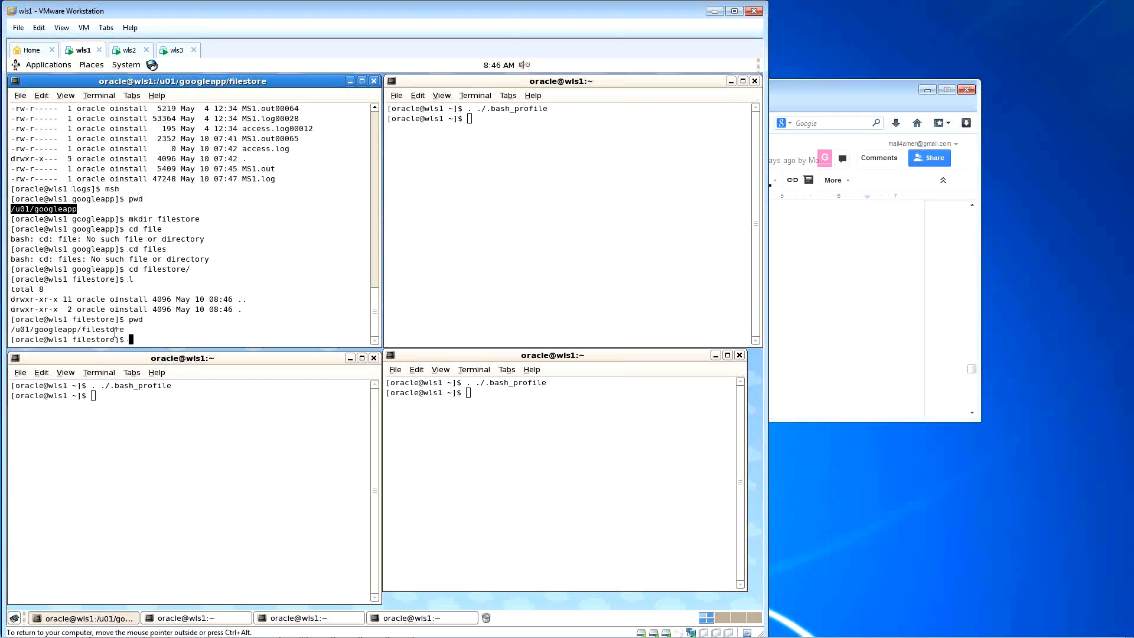
click(64, 331)
double_click(65, 331)
Step: Paste /u01/googleapp/filestore as the Directory, create FileStore-0 on MS1, and activate changes
click(130, 50)
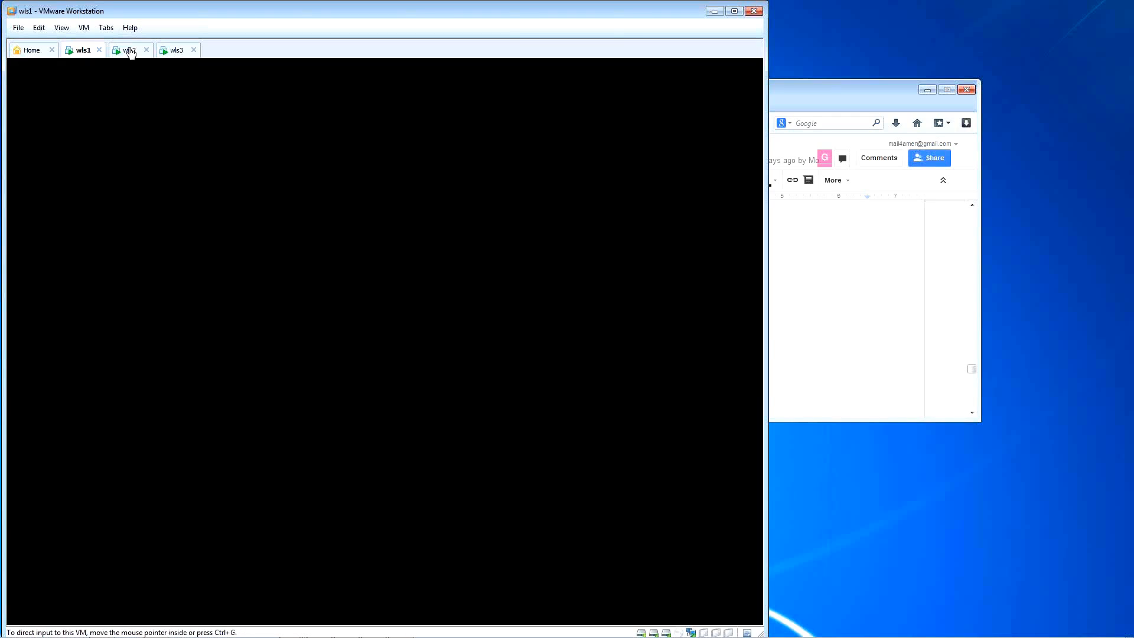
middle_click(342, 485)
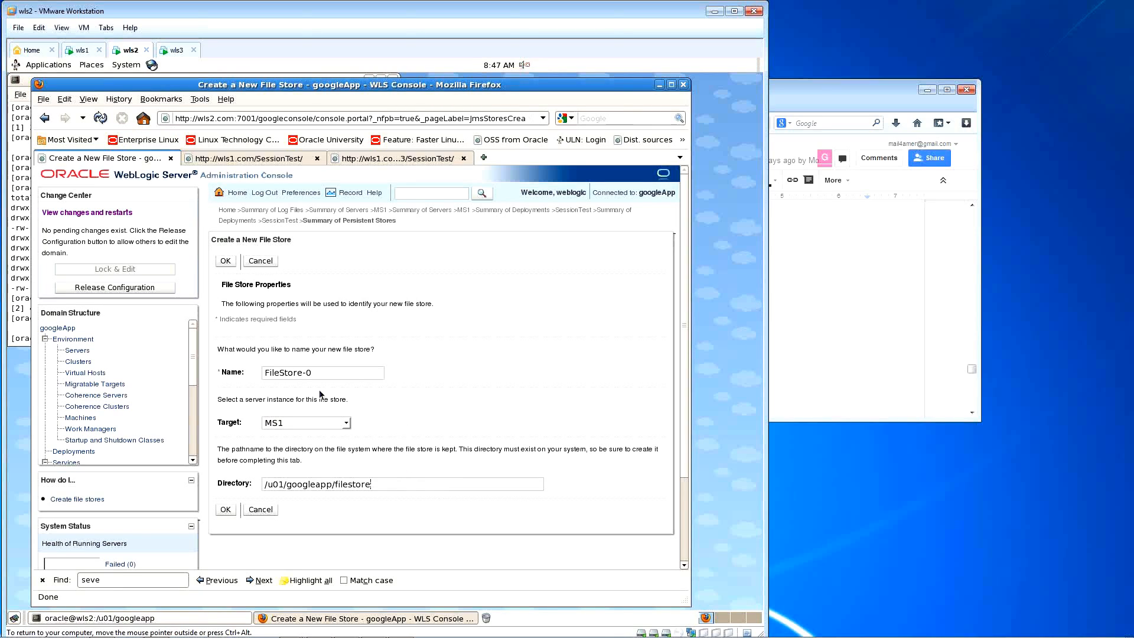
click(233, 512)
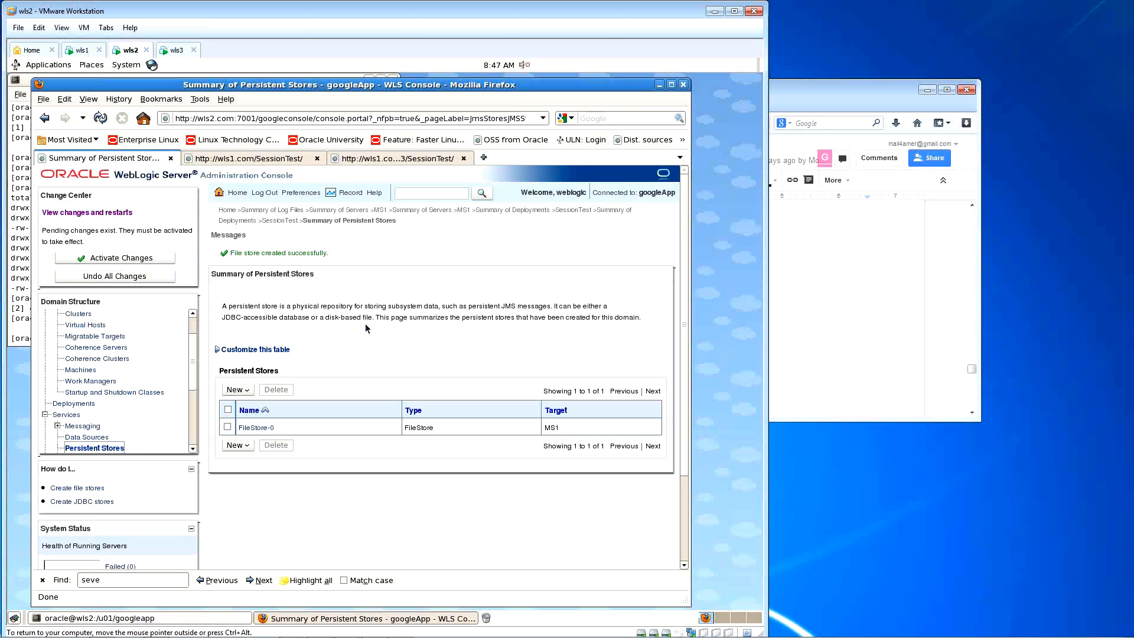
click(154, 260)
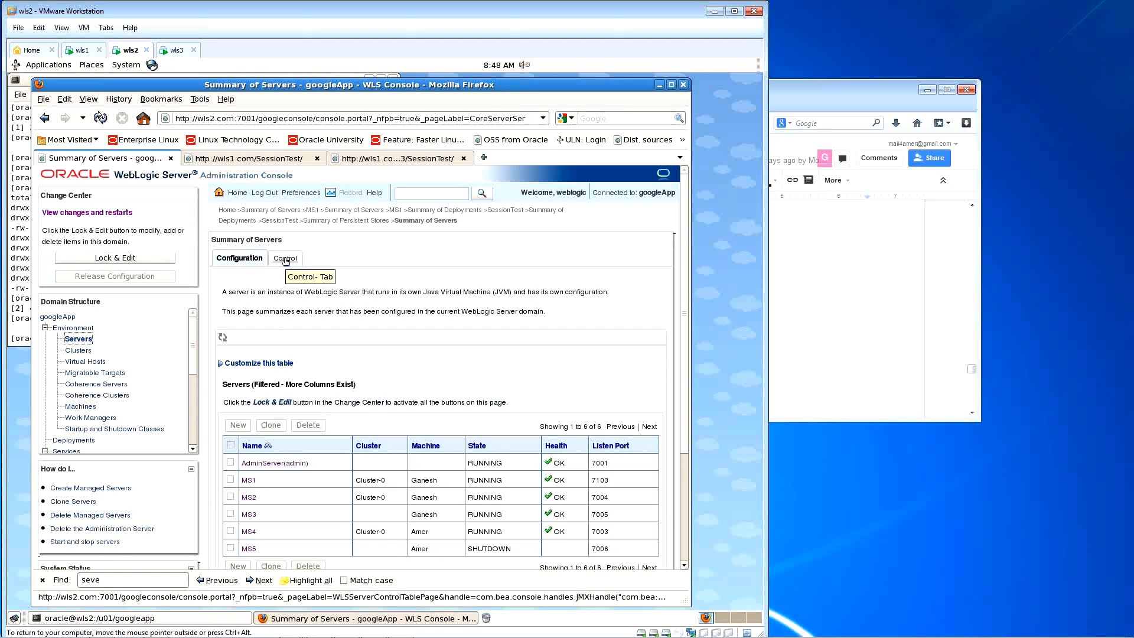
Step: List the filestore directory contents on wls1
click(81, 51)
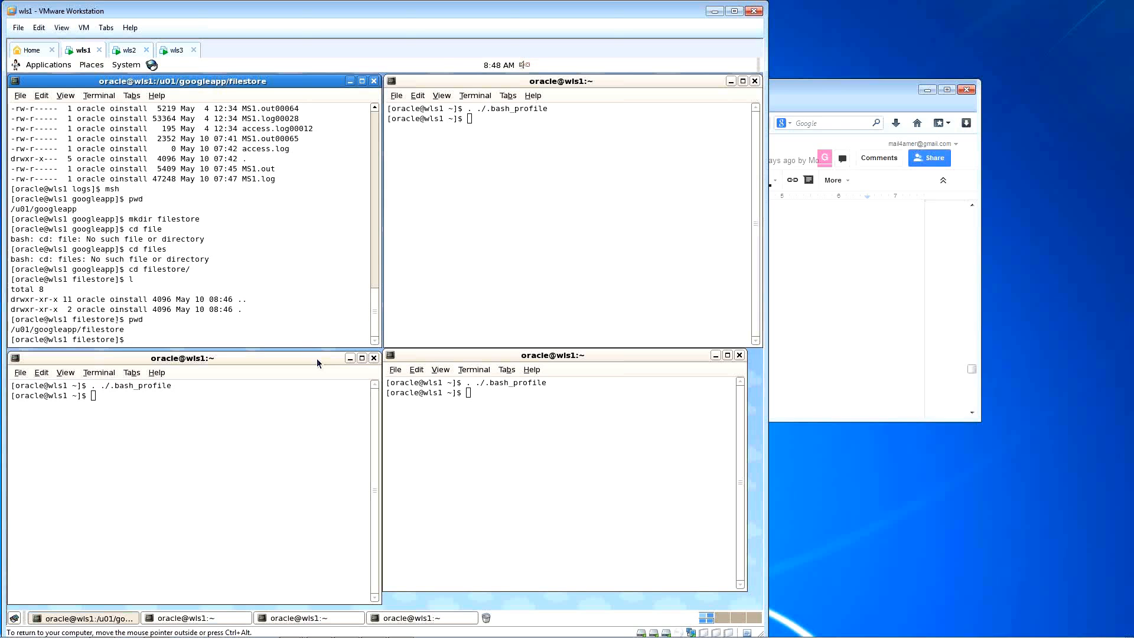
scroll(303, 301, up, 3)
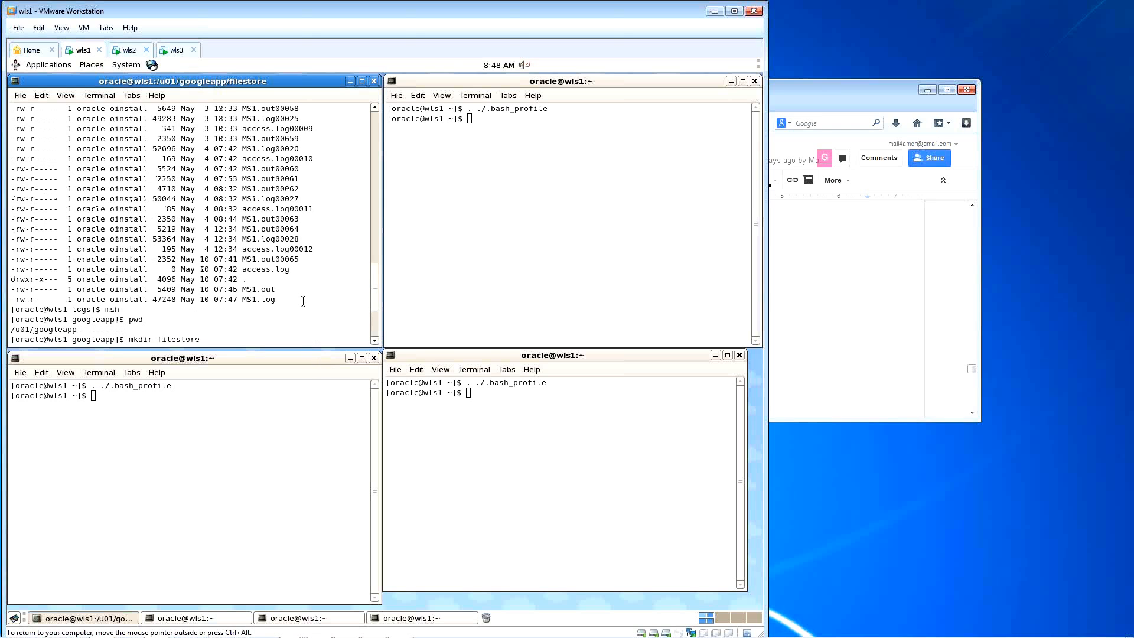
scroll(303, 301, down, 3)
text(l)
key(Return)
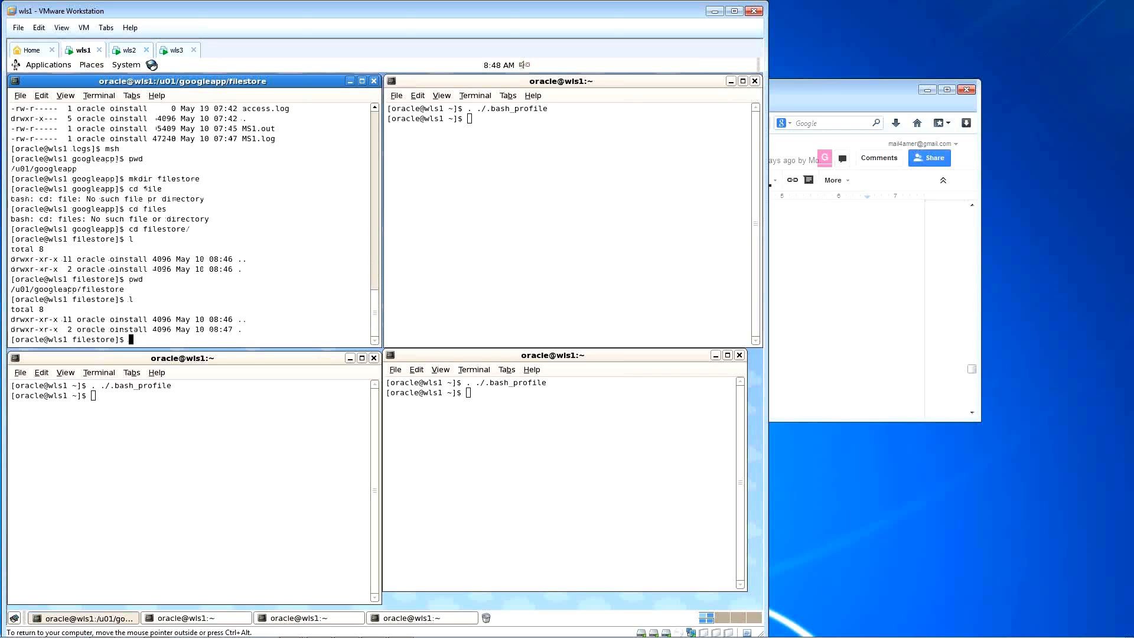
Step: Force MS1 to shut down immediately from the Control tab and refresh its status
click(127, 52)
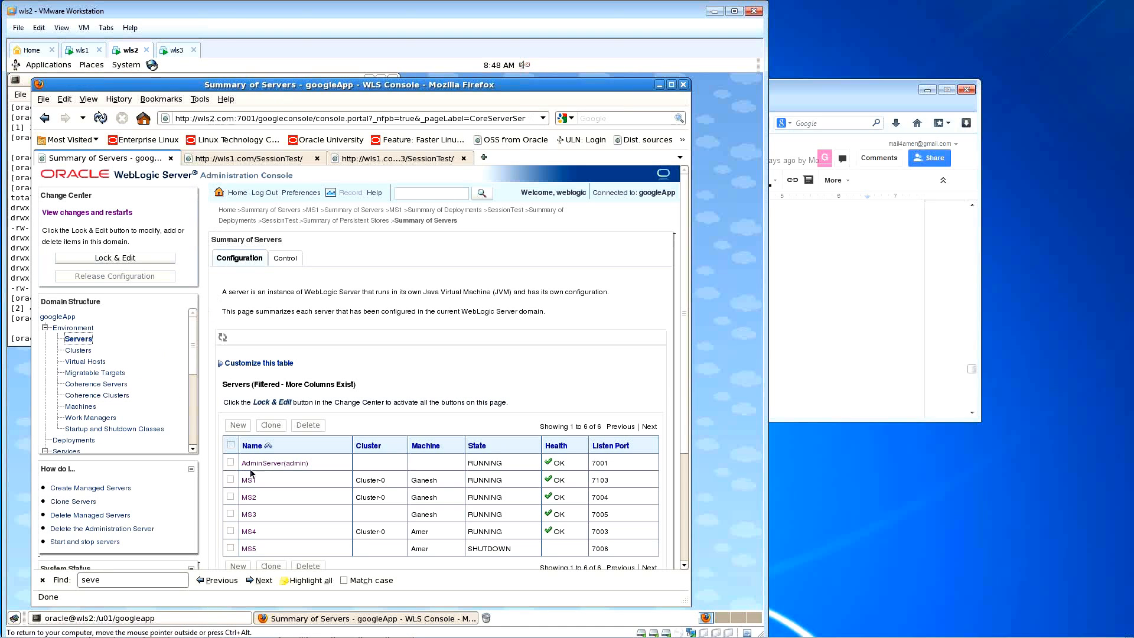
click(281, 259)
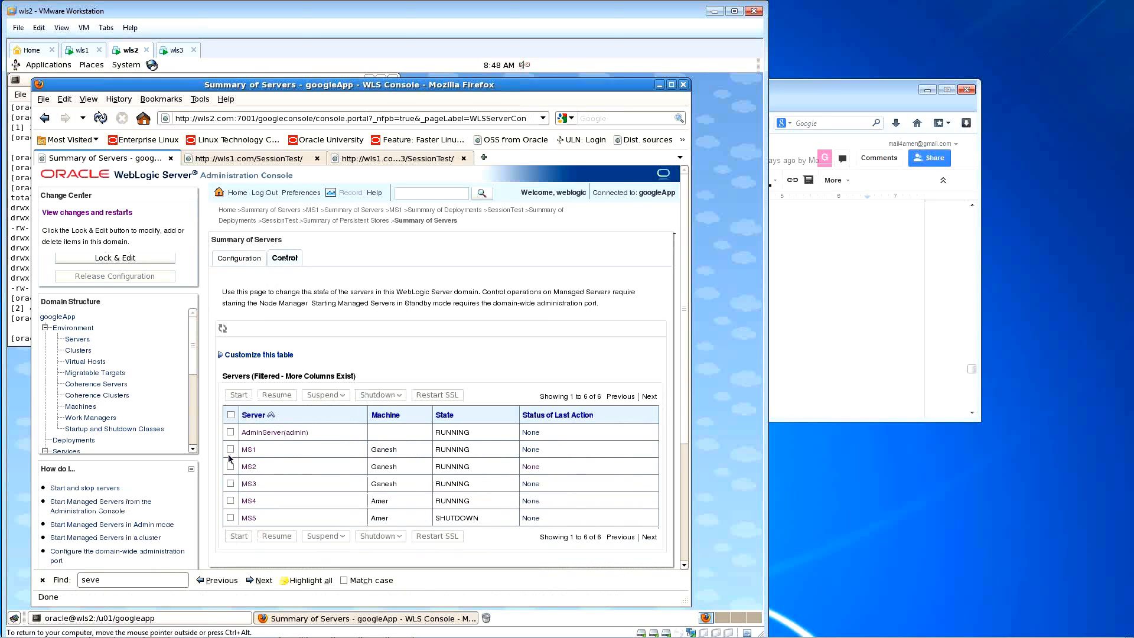
click(230, 450)
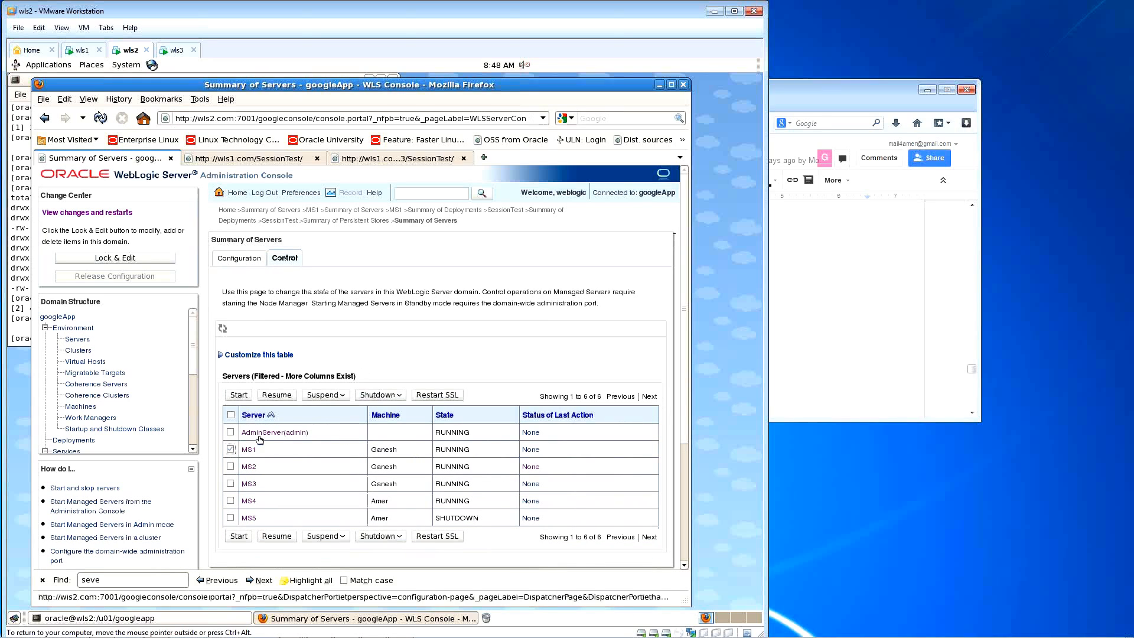
click(382, 395)
click(408, 426)
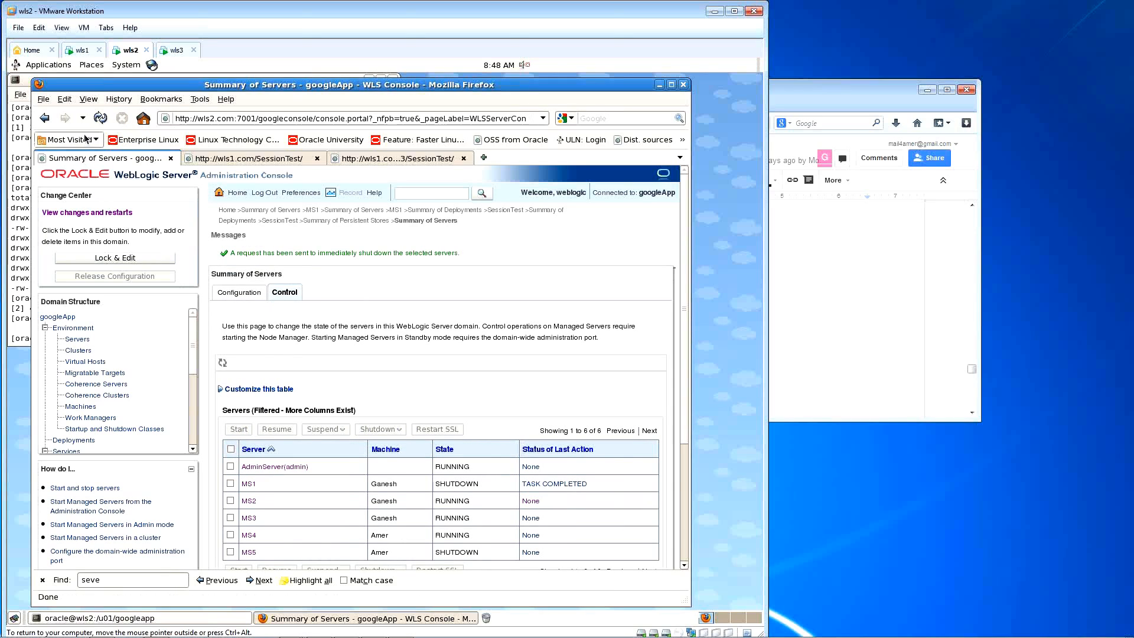
click(100, 118)
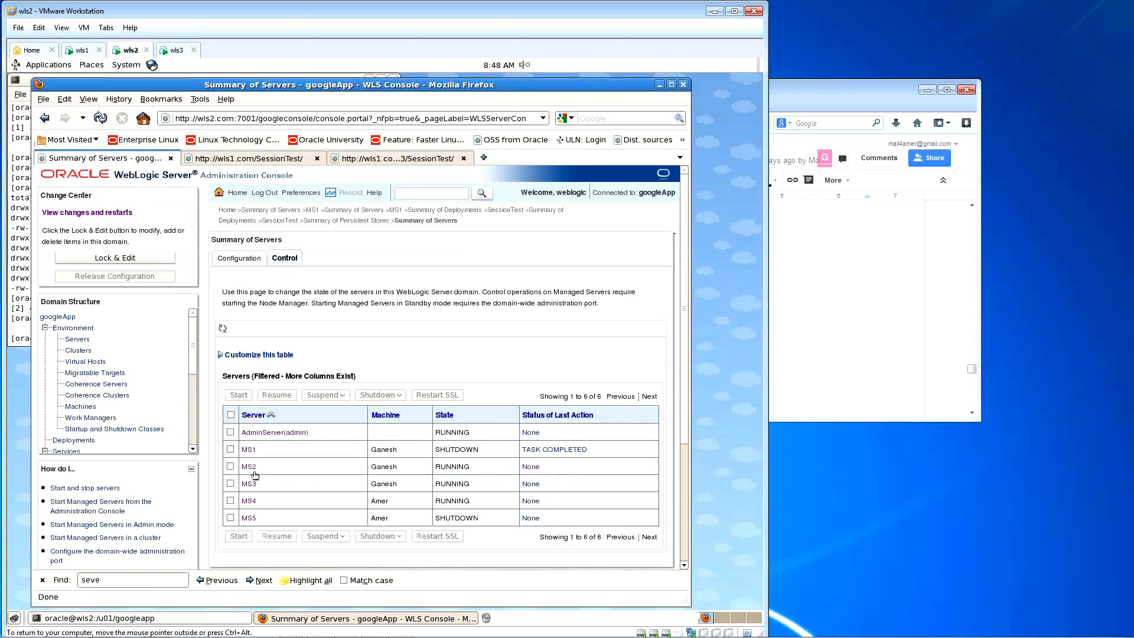
Step: Start MS1 again and recheck the filestore directory on wls1 while it boots
click(231, 449)
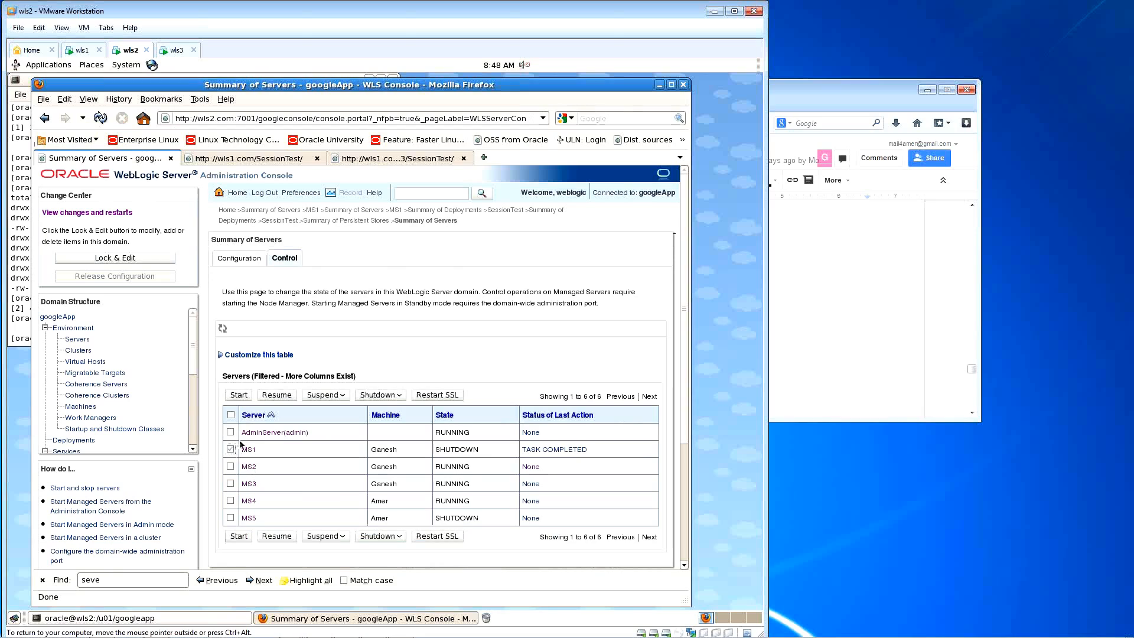
click(239, 395)
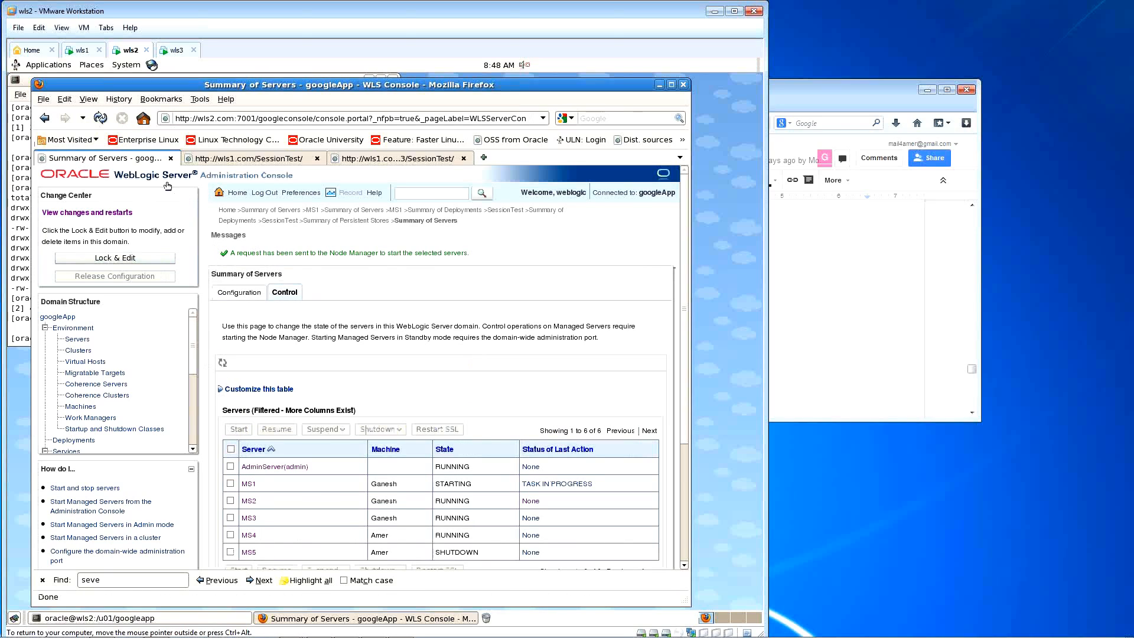
click(102, 119)
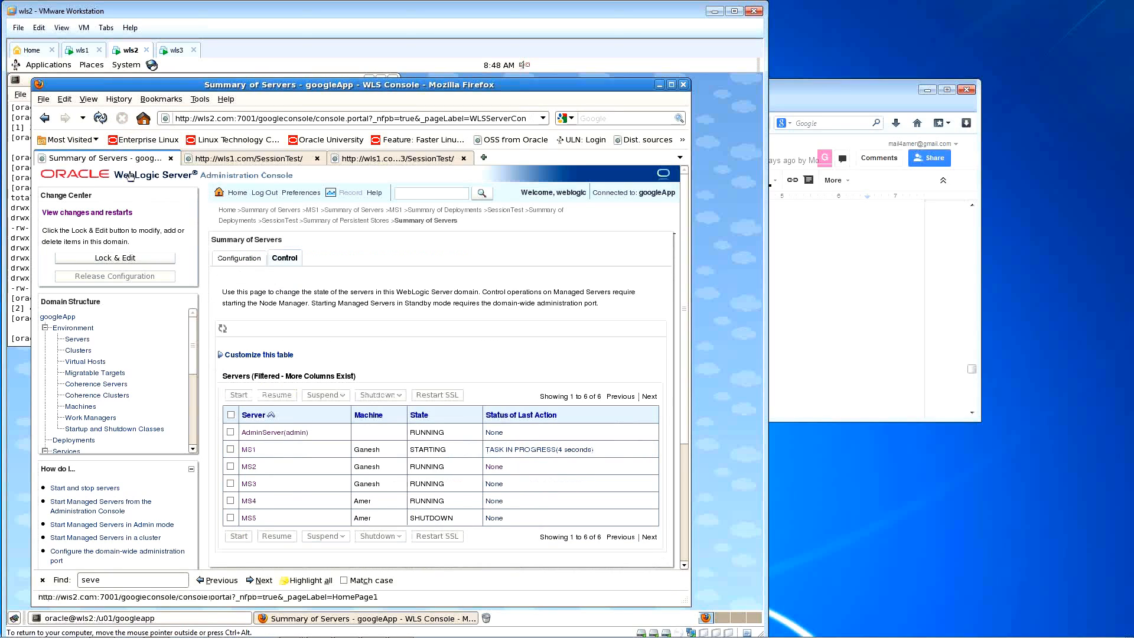
click(102, 119)
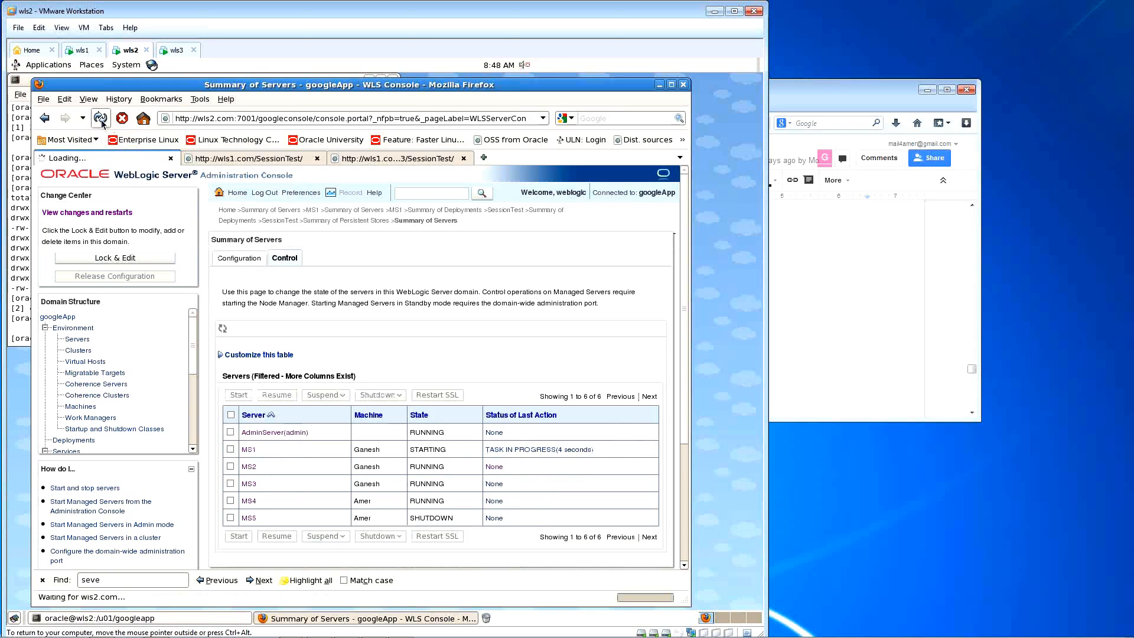
click(83, 50)
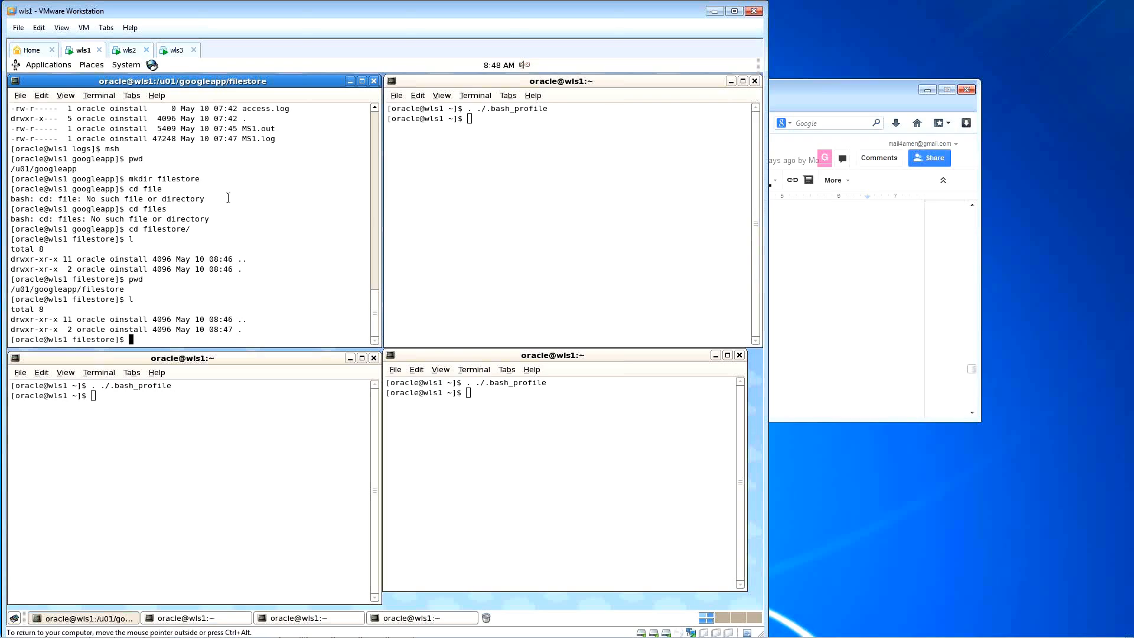
text(l)
key(Return)
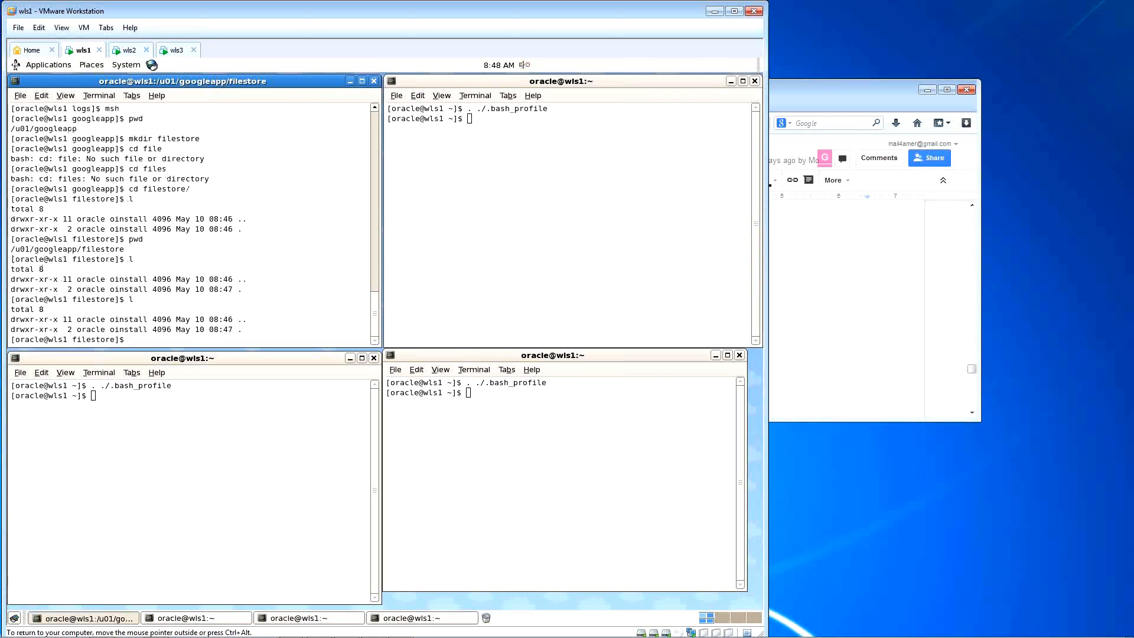
Step: Refresh the server table until MS1 shows RUNNING
click(130, 50)
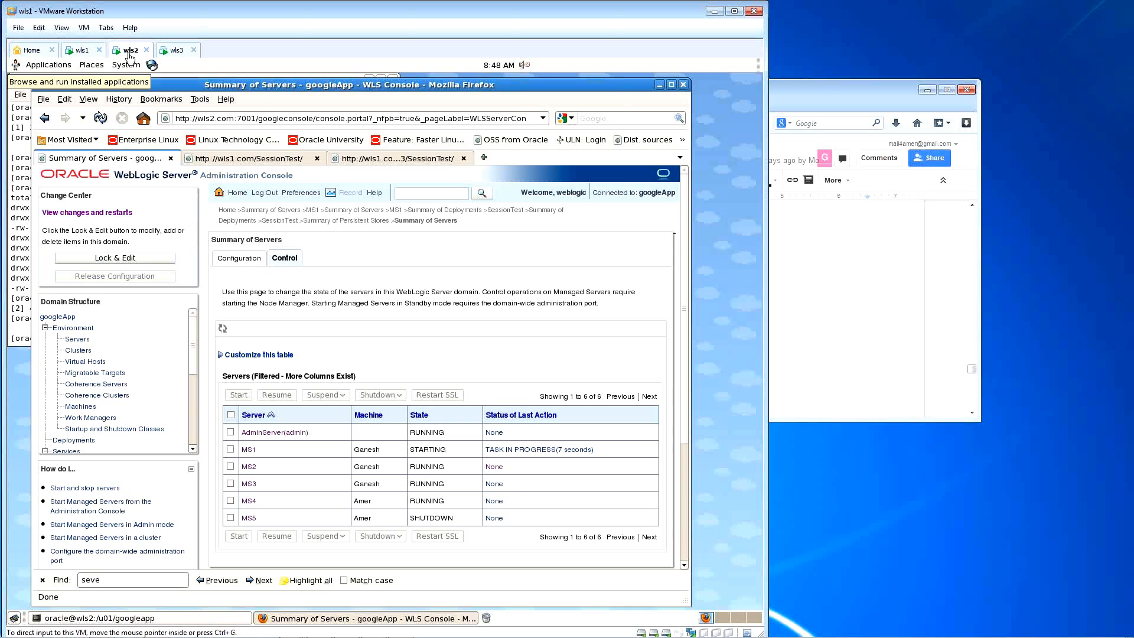
click(100, 119)
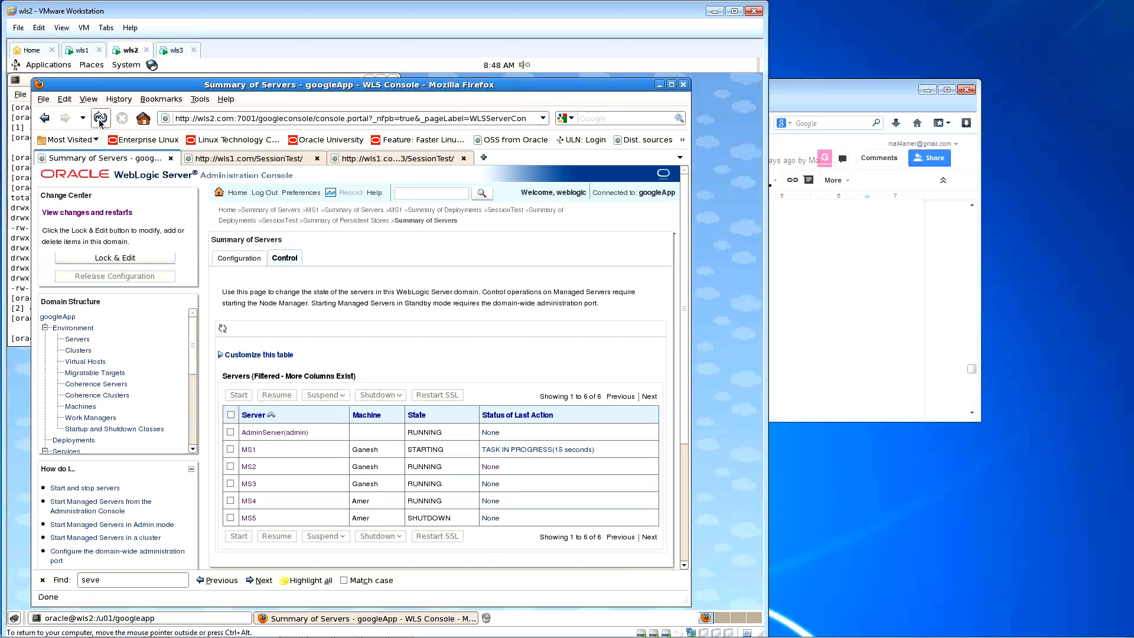
click(100, 119)
click(100, 119)
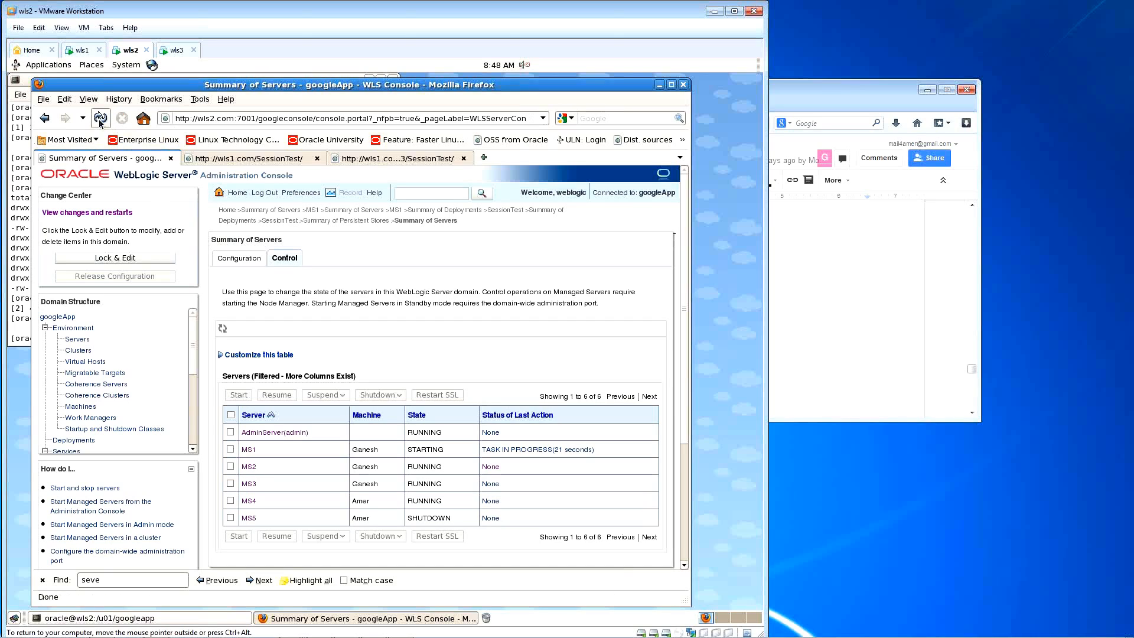
click(100, 118)
click(100, 119)
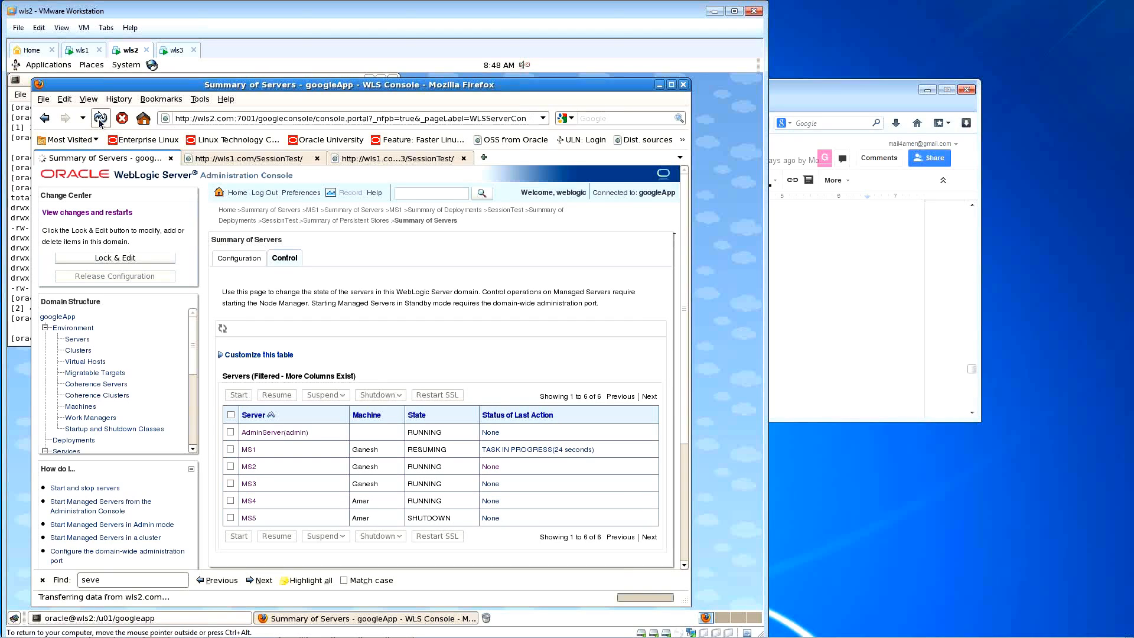
Step: Show a detailed ls -latr listing of the filestore directory, then return to the console
click(82, 50)
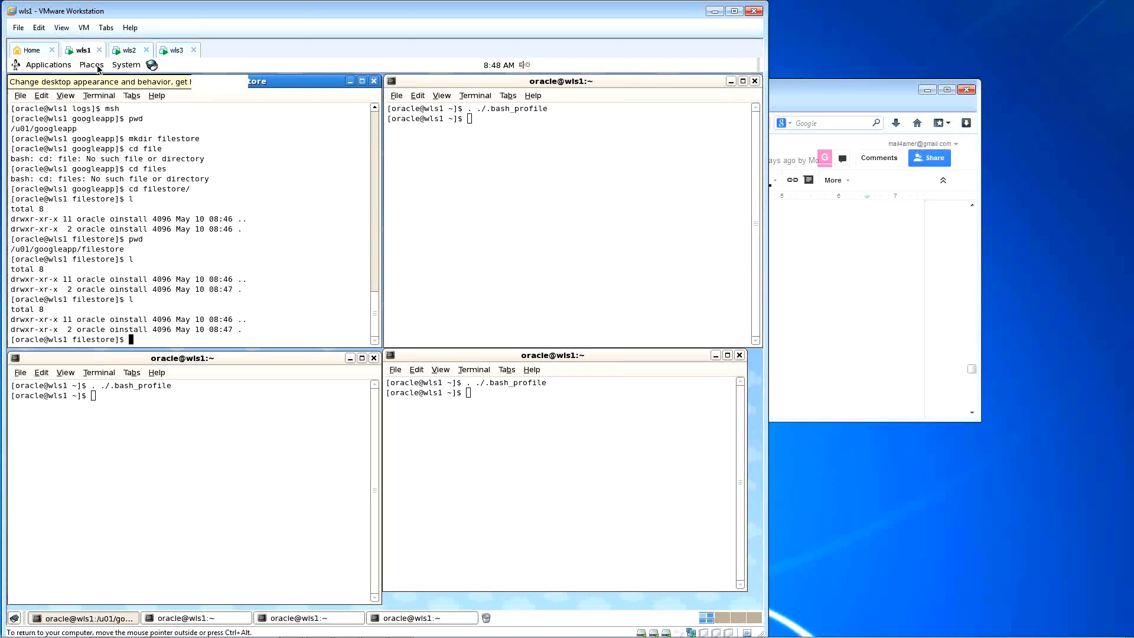
key(Return)
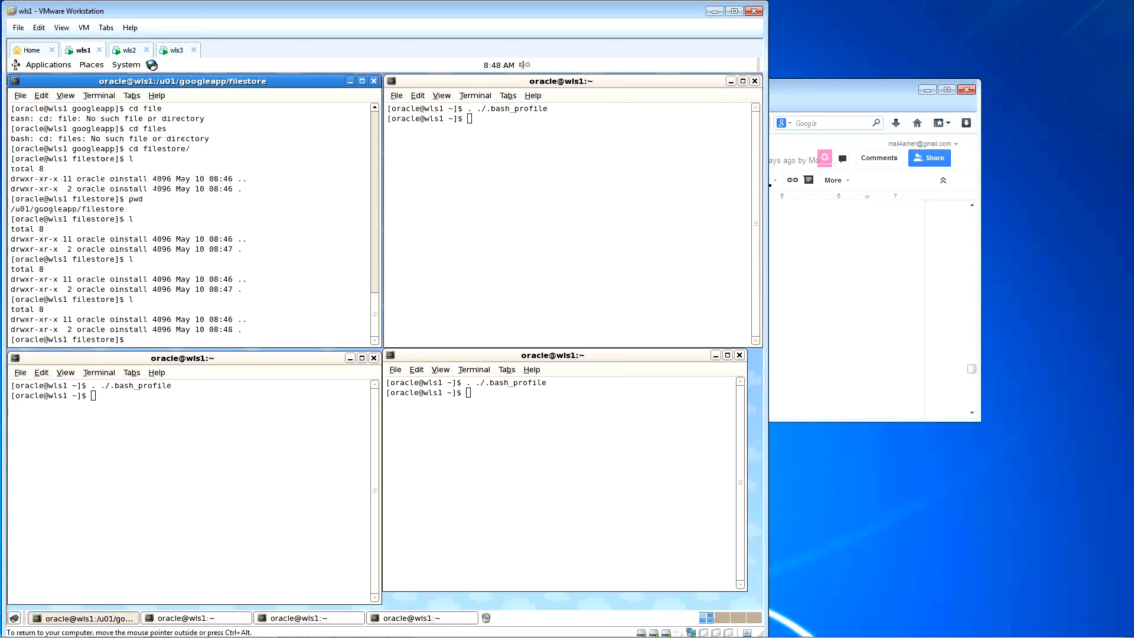
text(pwd)
key(Return)
text(ls -latr)
key(Return)
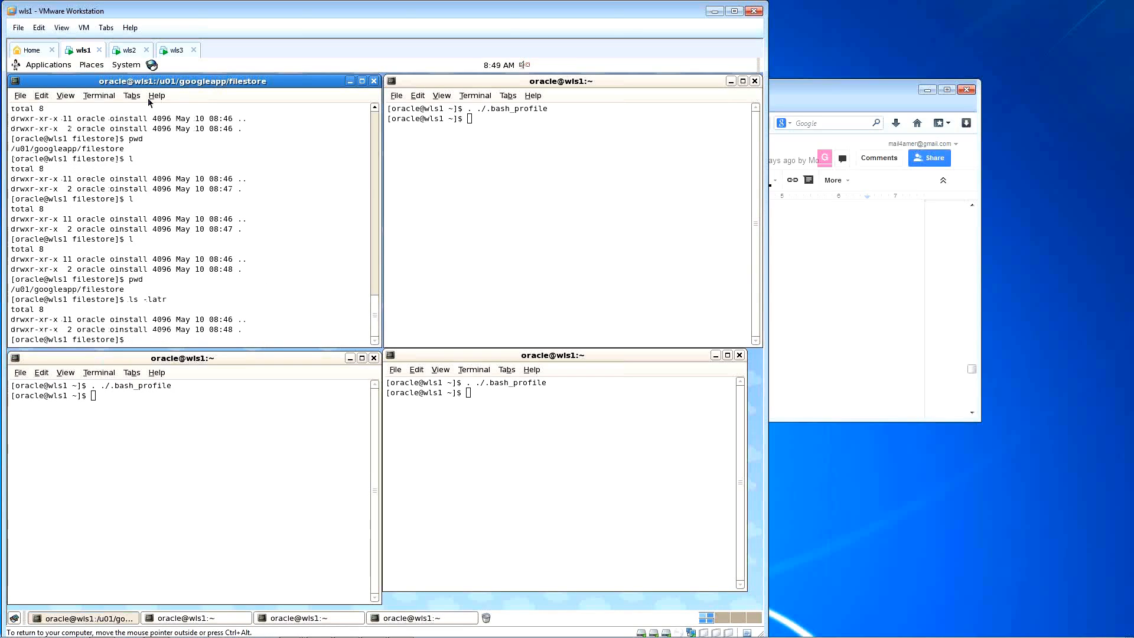
click(130, 51)
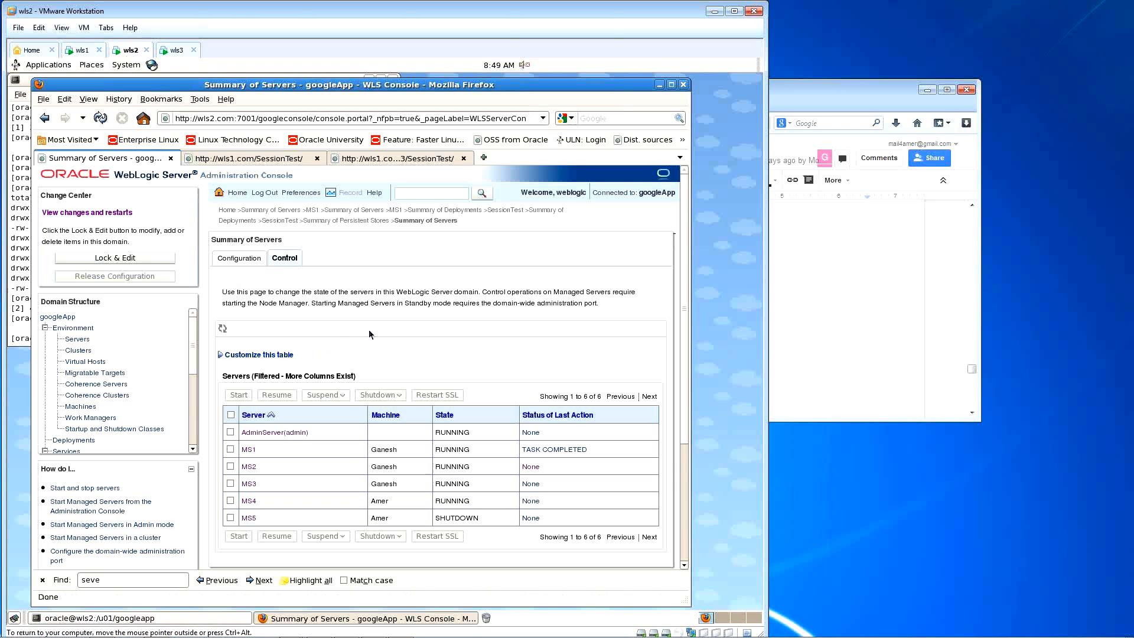
Step: Show the Summary of Servers configuration view on wls2, with MS1 RUNNING and health OK
click(239, 259)
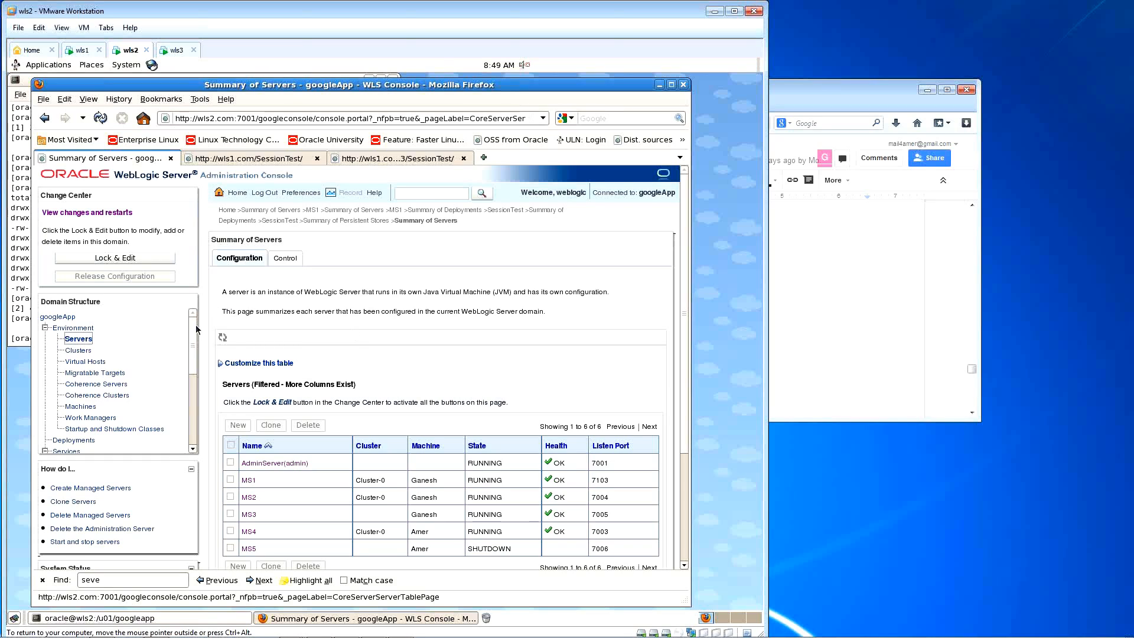
scroll(141, 366, down, 3)
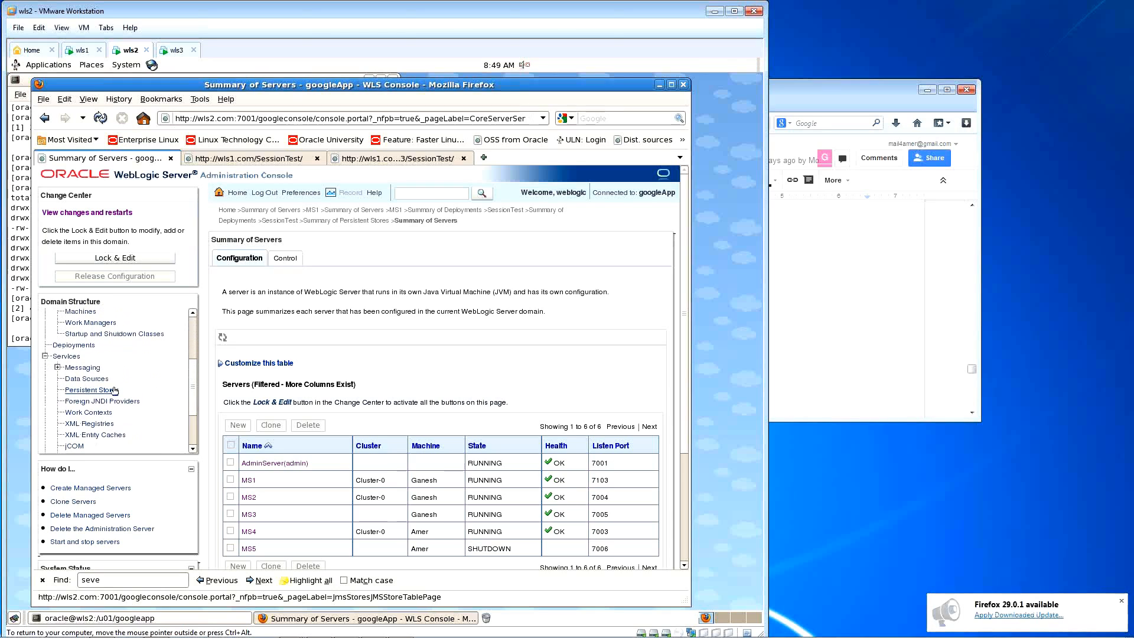
Step: From the Persistent Stores summary, open the form for a new JDBC store
click(114, 391)
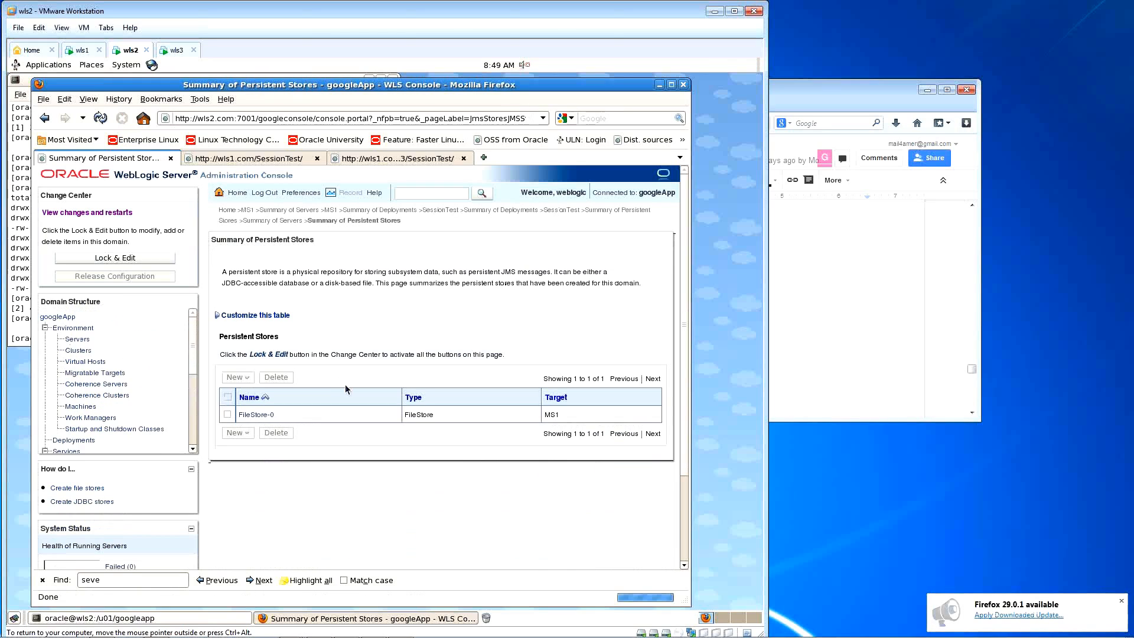
click(241, 355)
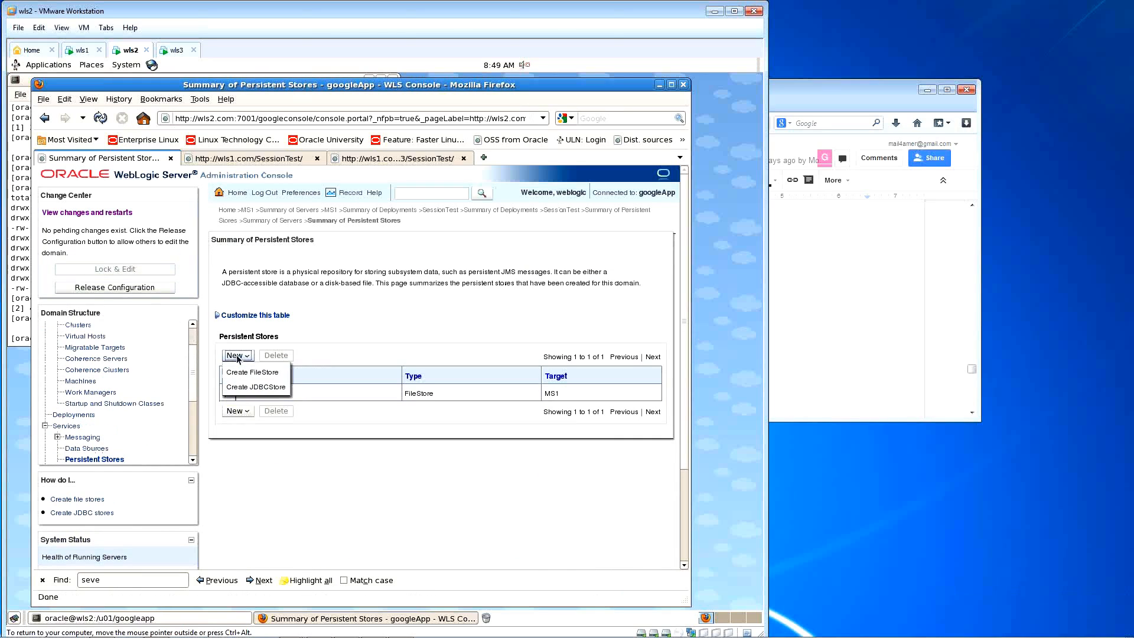
click(248, 387)
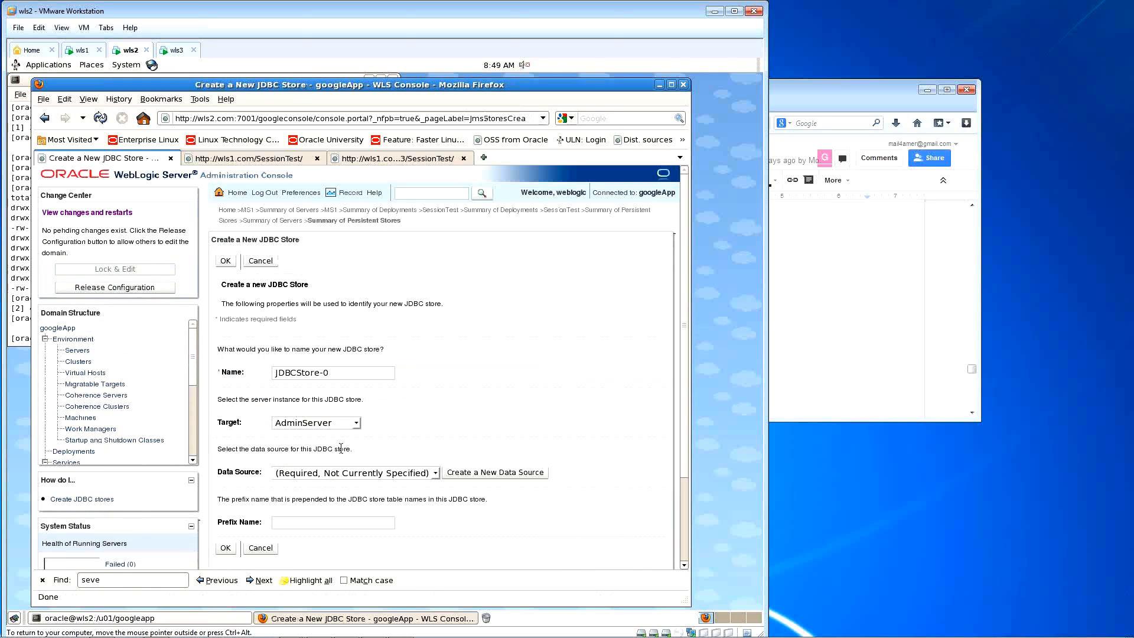
Step: Scroll the Domain Structure tree to Services and open the empty JDBC Data Sources summary
scroll(509, 394, down, 1)
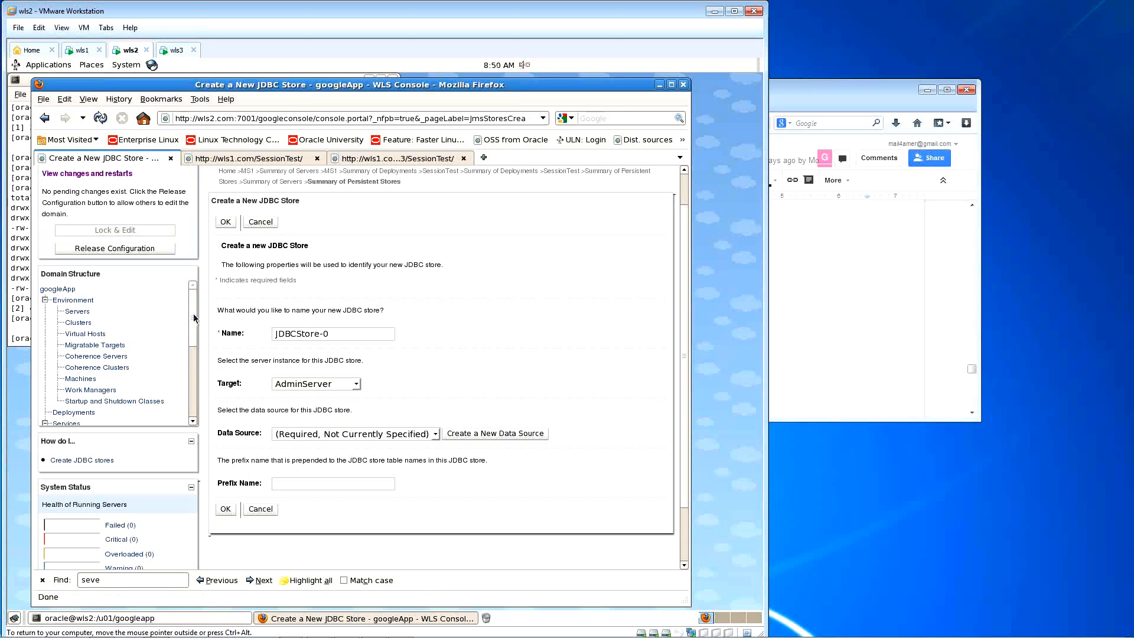
scroll(103, 367, down, 3)
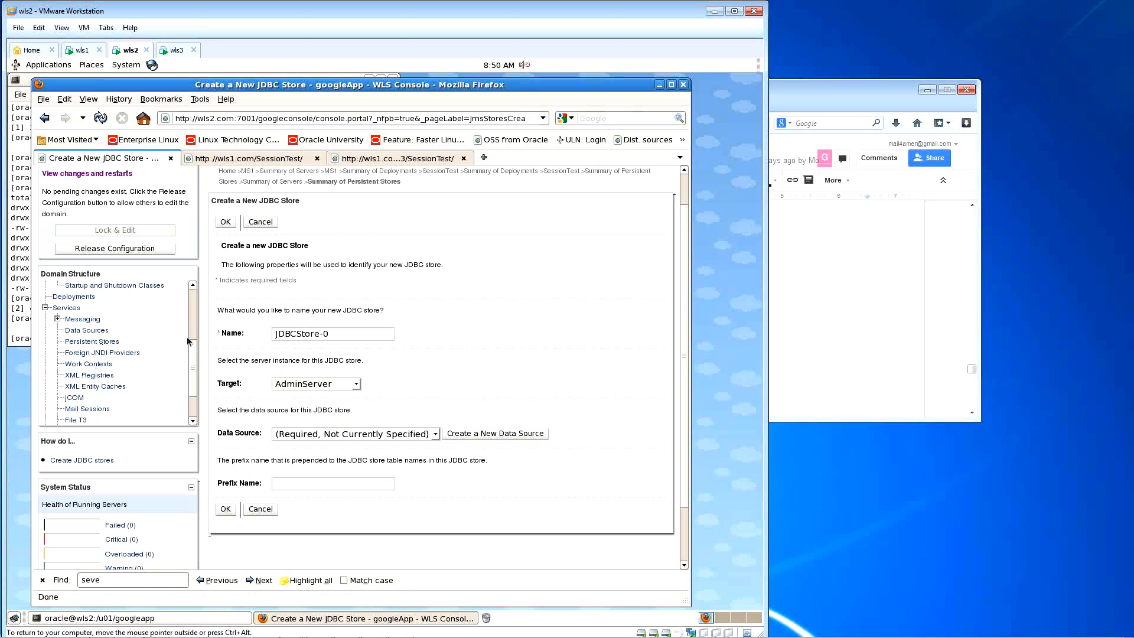
drag(192, 356, 192, 378)
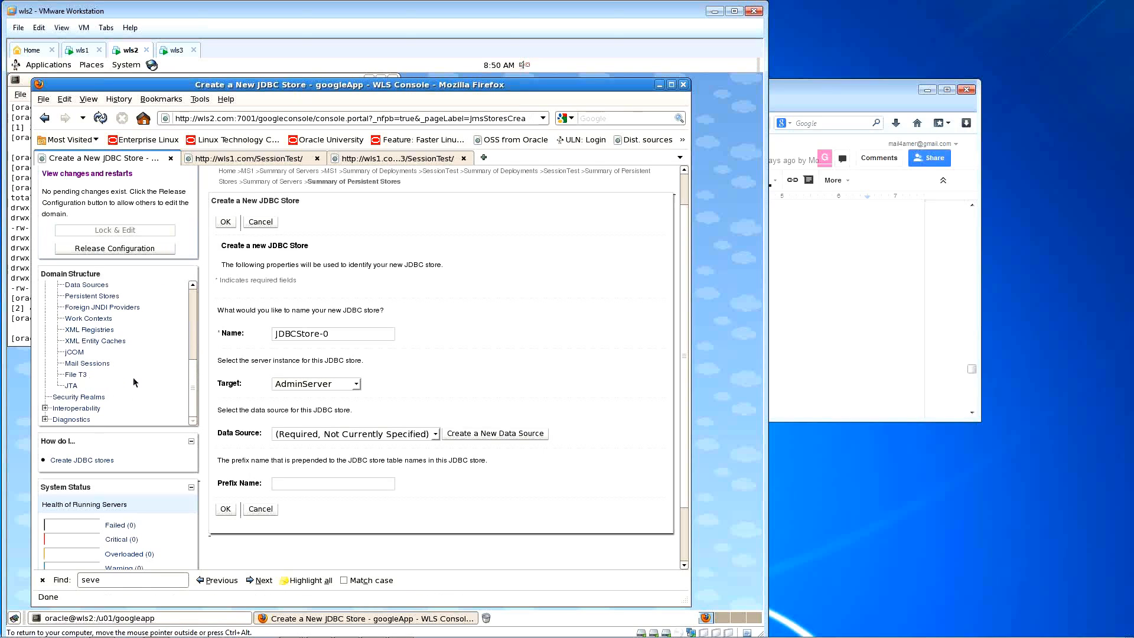
drag(192, 391, 193, 383)
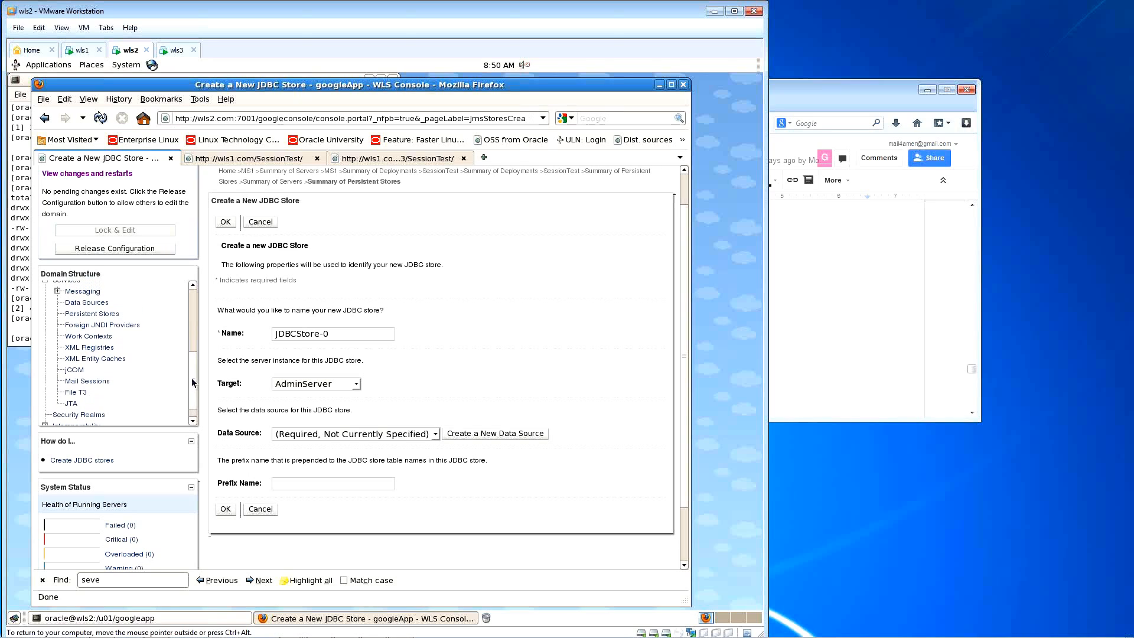
click(87, 302)
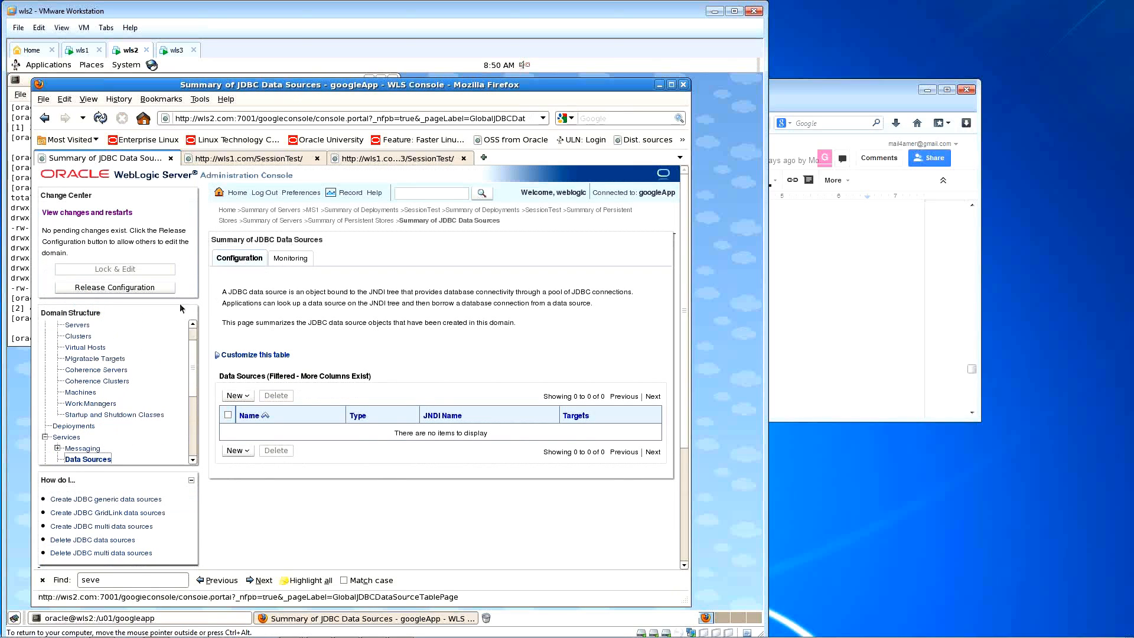
Step: Start a new Generic Data Source and change its name to end with MS3-orcl
click(246, 397)
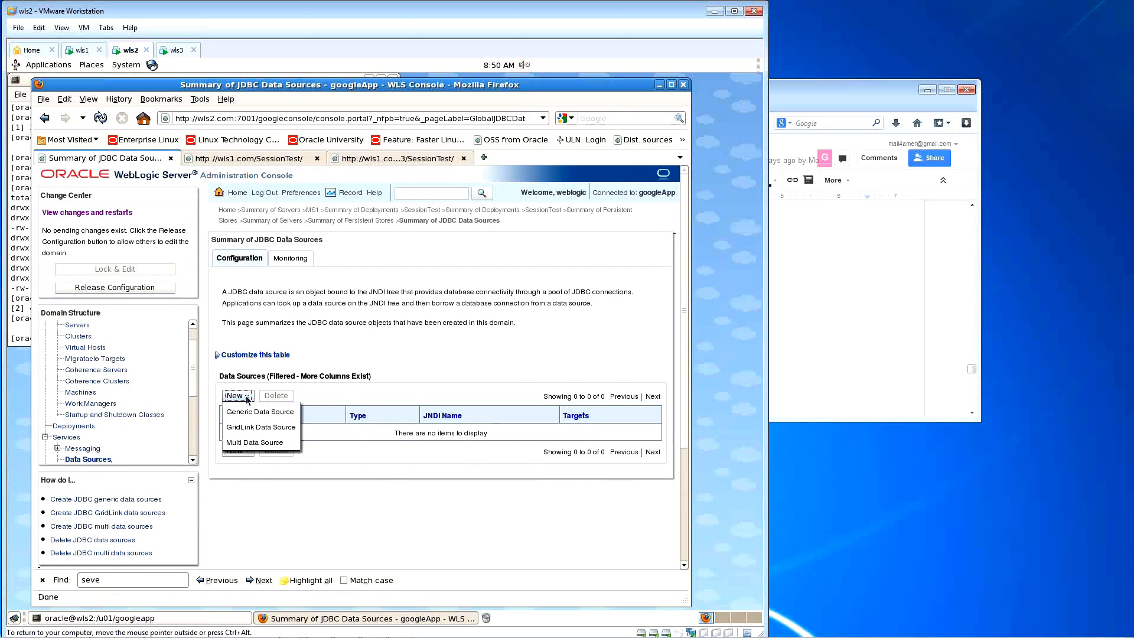
click(288, 415)
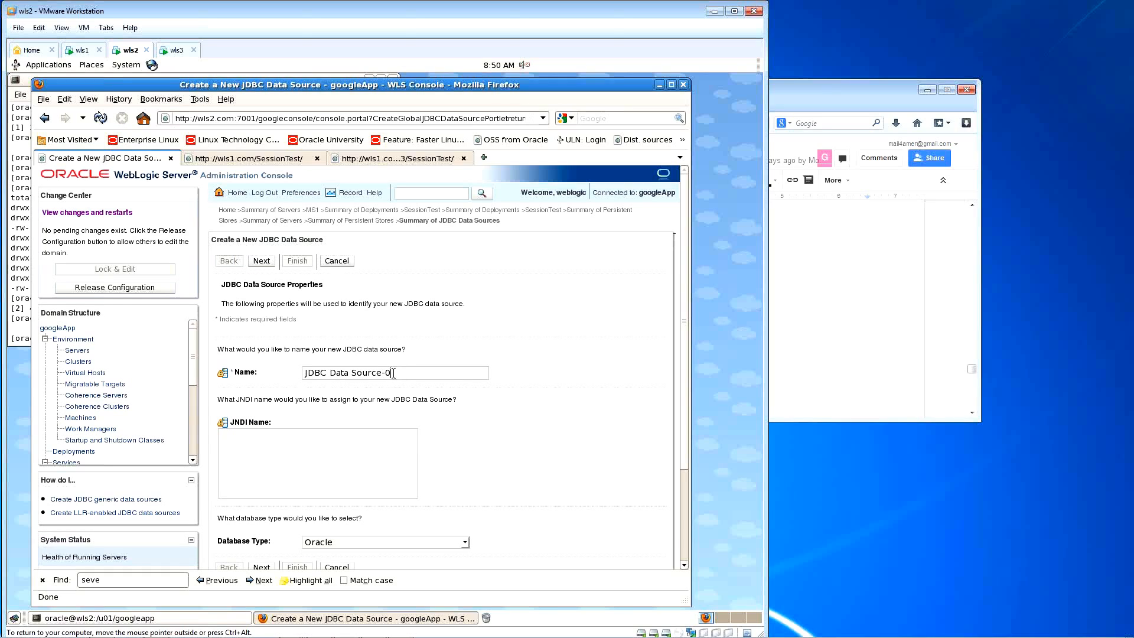
drag(391, 373, 276, 373)
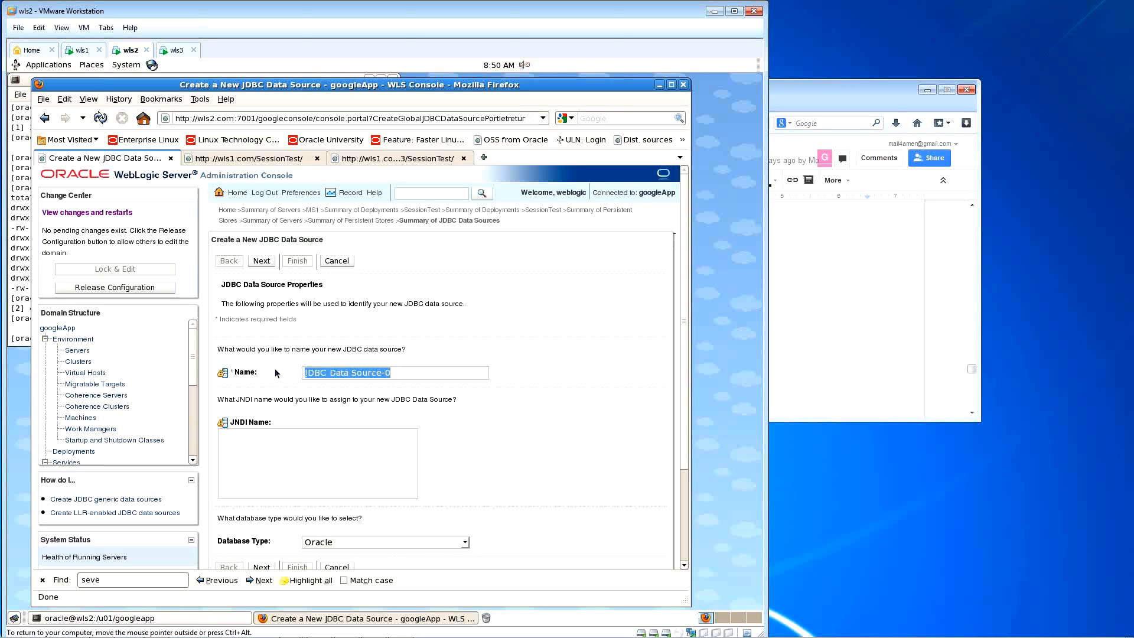
key(Left)
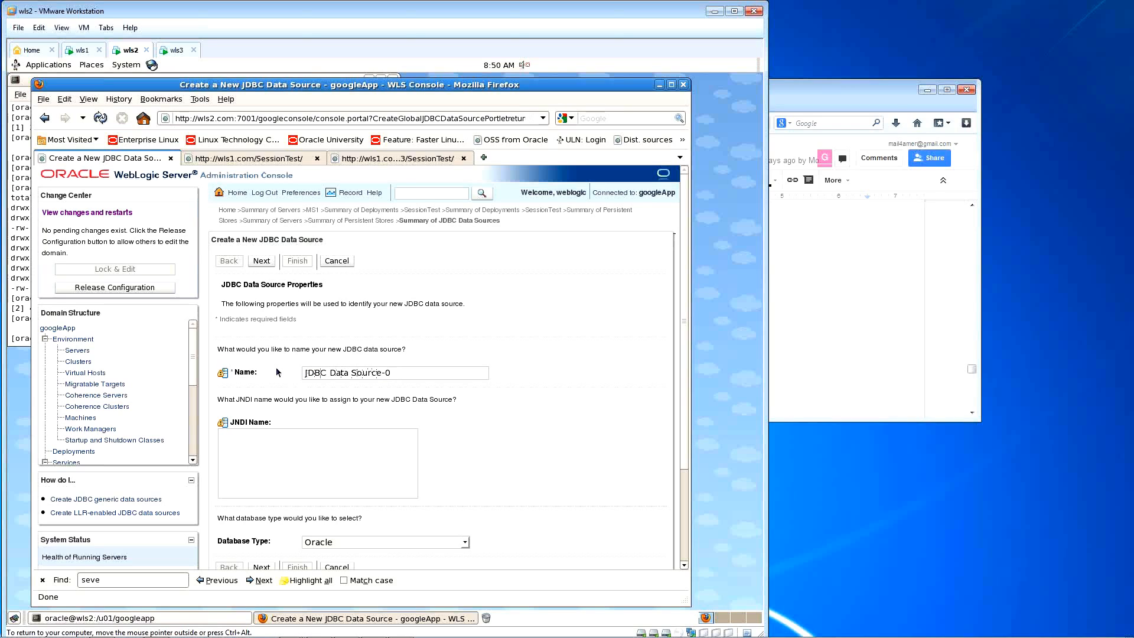
key(End)
key(BackSpace)
text(MS3-orcl)
scroll(479, 383, down, 1)
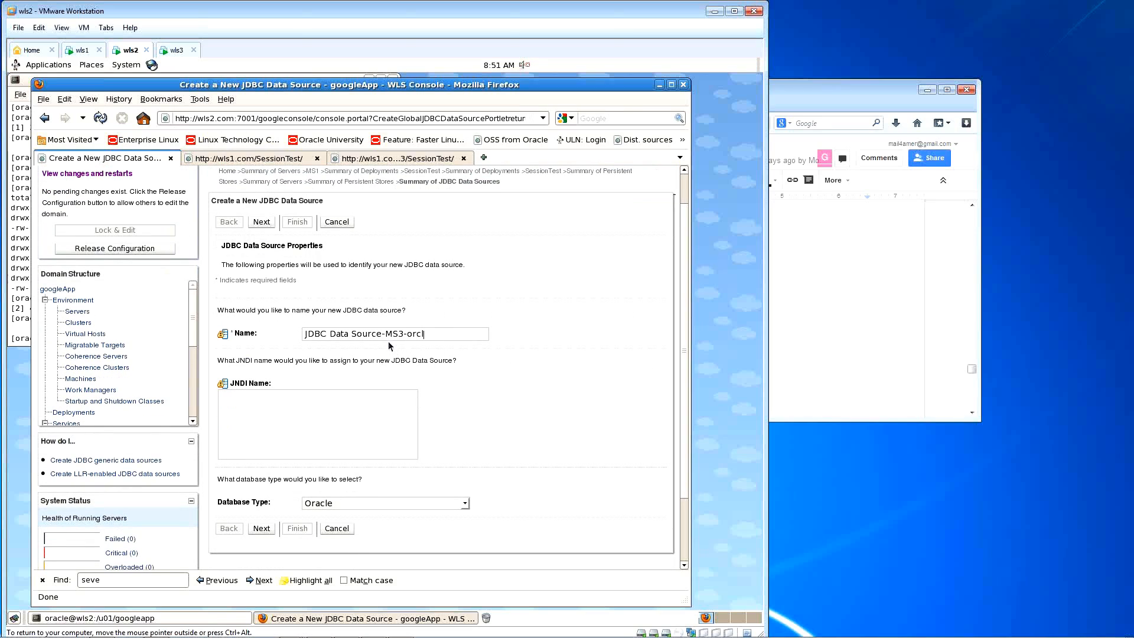
Step: Trim the data source name down to just 'orcl'
drag(387, 335, 328, 333)
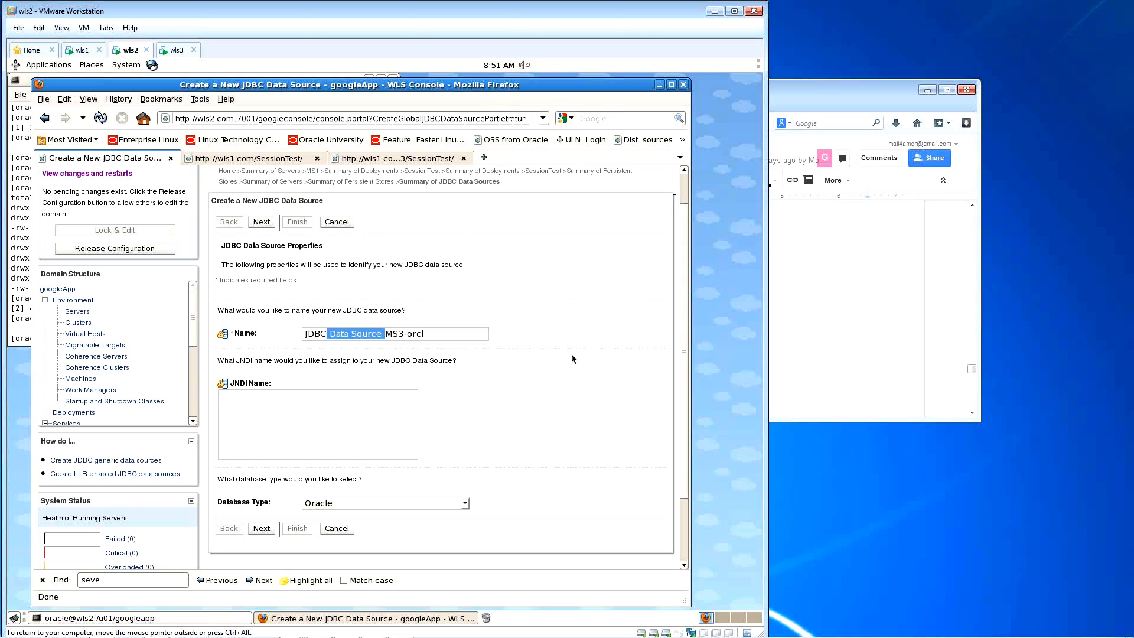
key(BackSpace)
key(BackSpace)
key(BackSpace)
key(BackSpace)
key(BackSpace)
key(Right)
key(Right)
key(shift+Left)
key(shift+Left)
key(shift+Left)
key(shift+Left)
key(BackSpace)
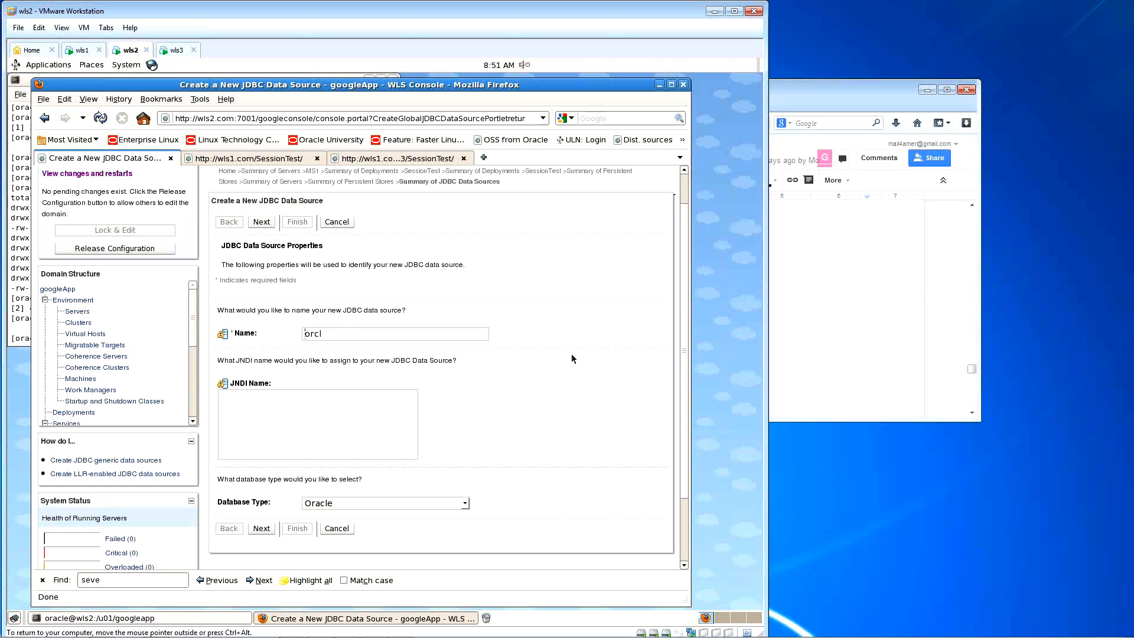
click(409, 334)
click(177, 52)
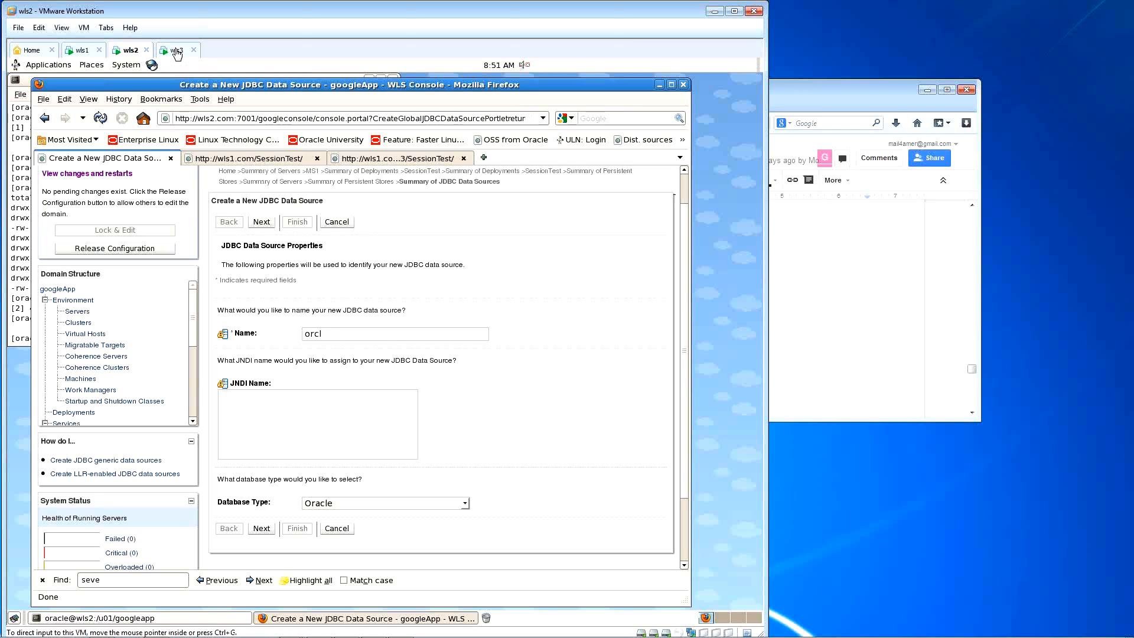
Step: In a new wls3 terminal, source .bash_profile and launch dbca
right_click(540, 249)
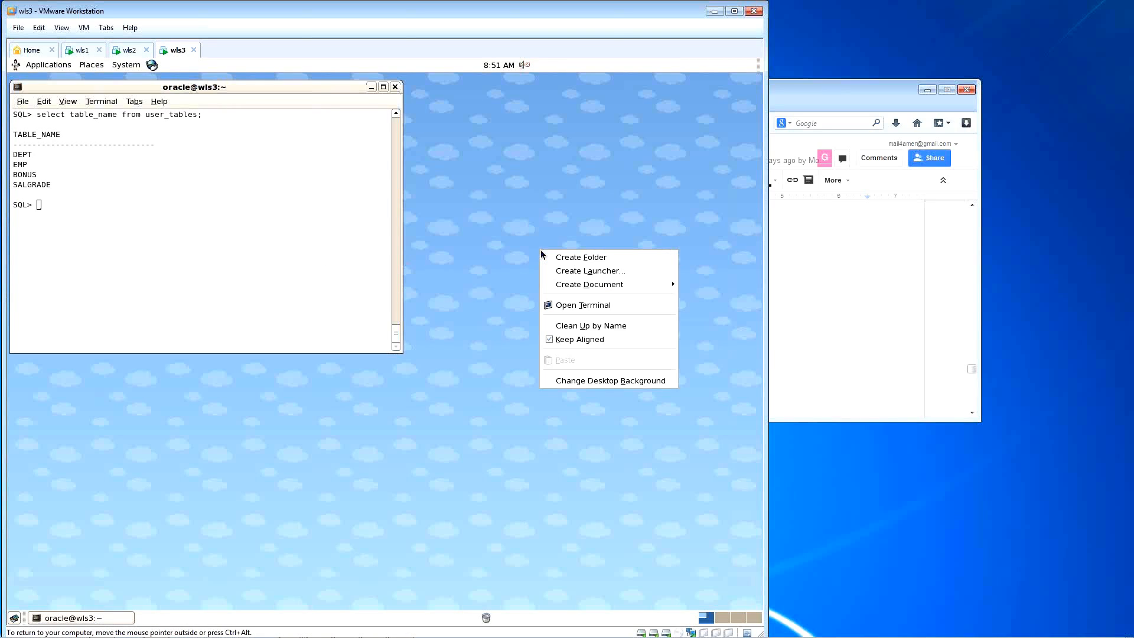
click(588, 304)
text(. .)
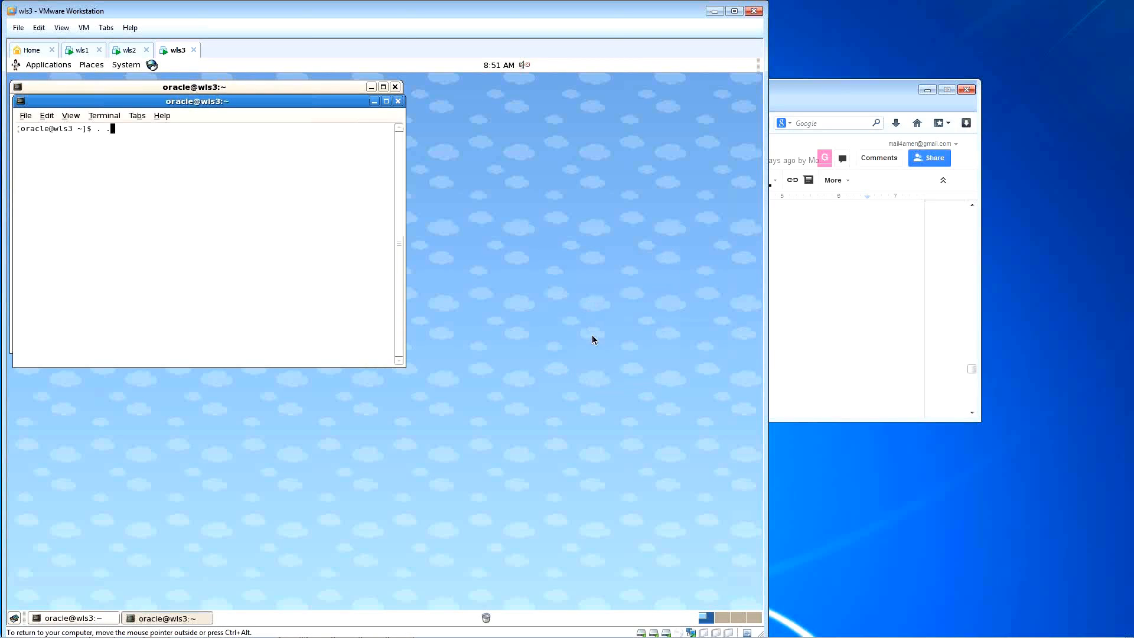
text(/.bash_profile)
key(Return)
text(dbca)
key(Return)
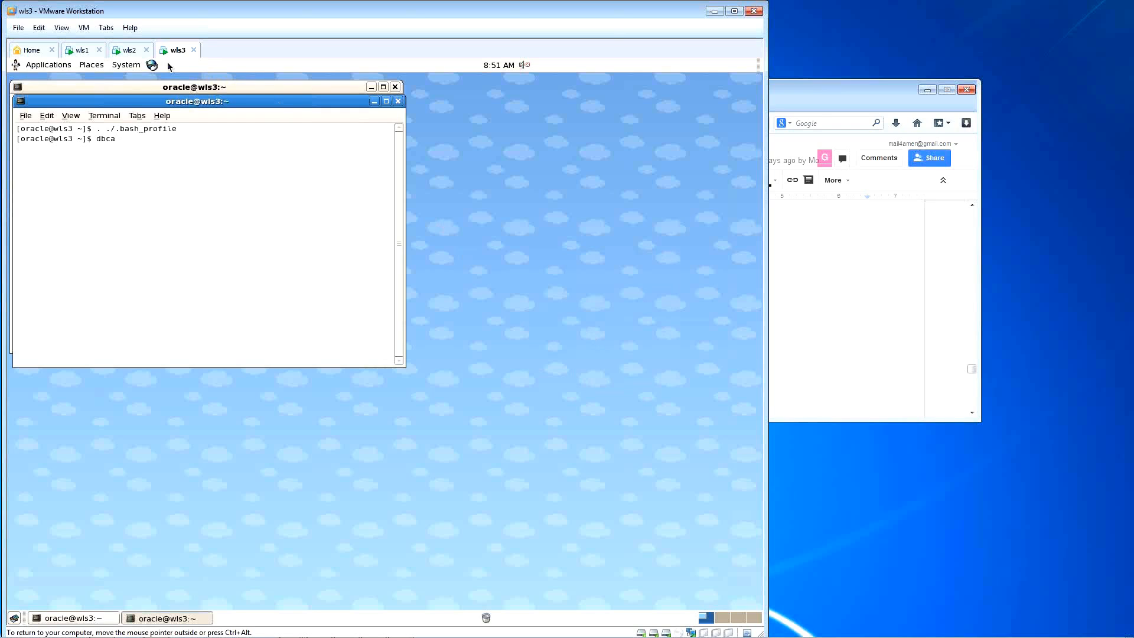
click(130, 50)
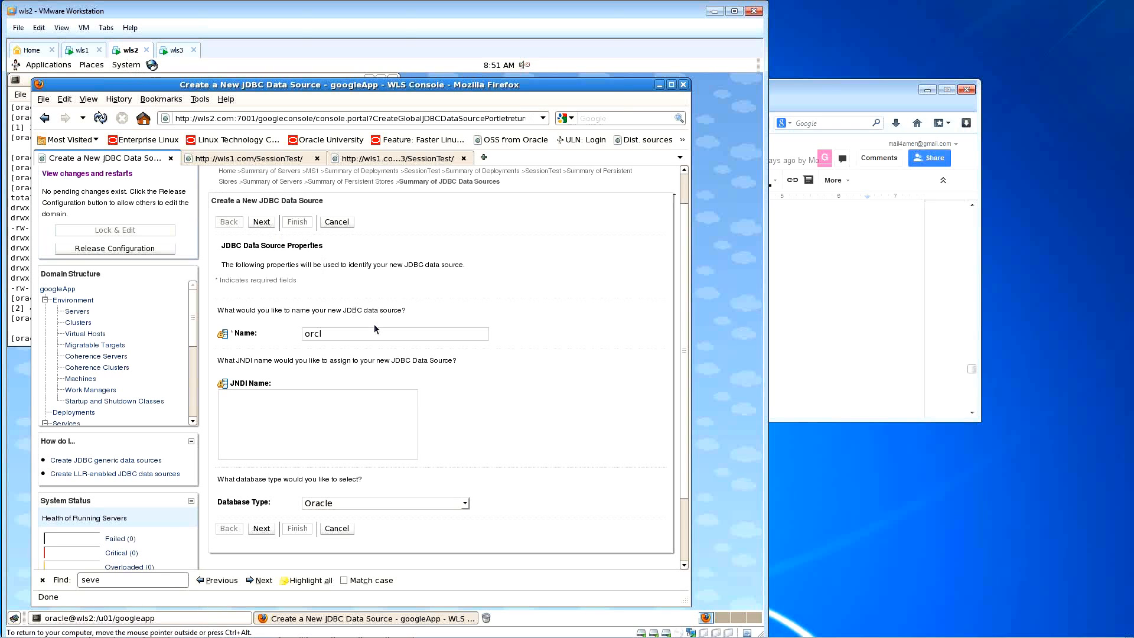
Step: Enter 'orcl' as the JNDI name and advance to the database driver page
scroll(487, 350, down, 1)
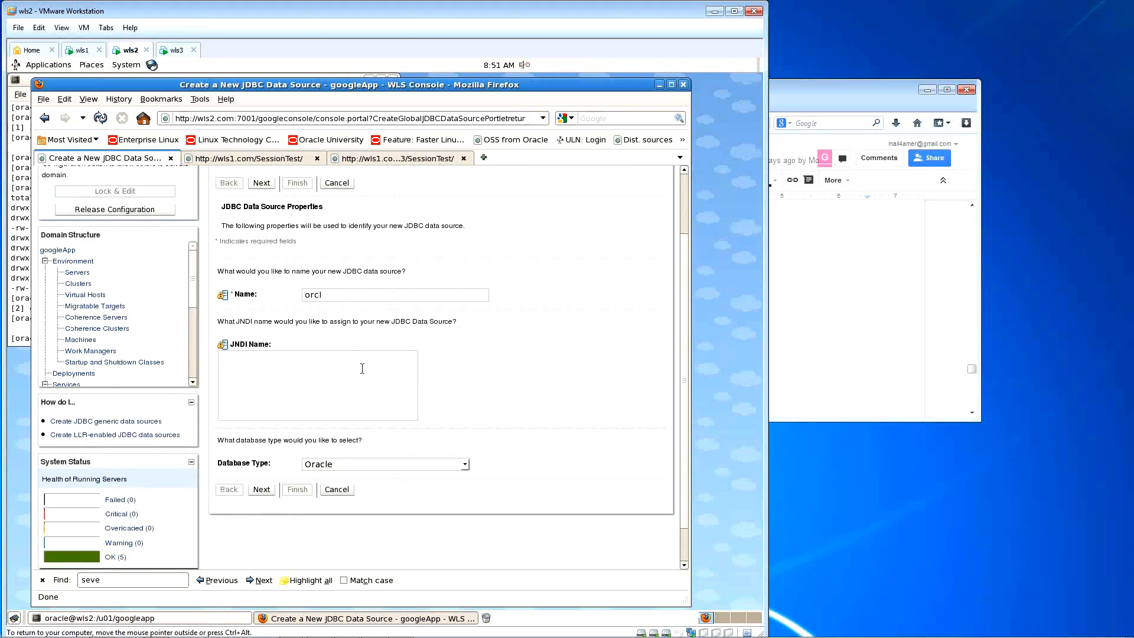
click(306, 370)
text(orcl)
scroll(443, 356, down, 1)
scroll(464, 352, up, 1)
click(261, 492)
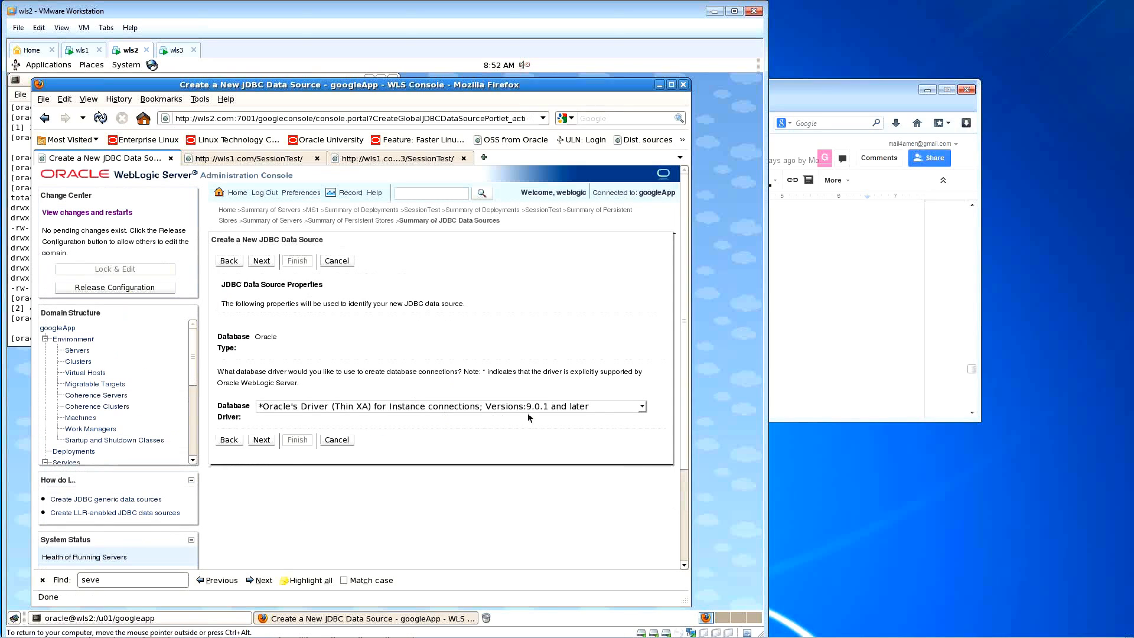
Step: Review the Database Driver dropdown options, then switch to wls3 showing the DBCA welcome
click(638, 408)
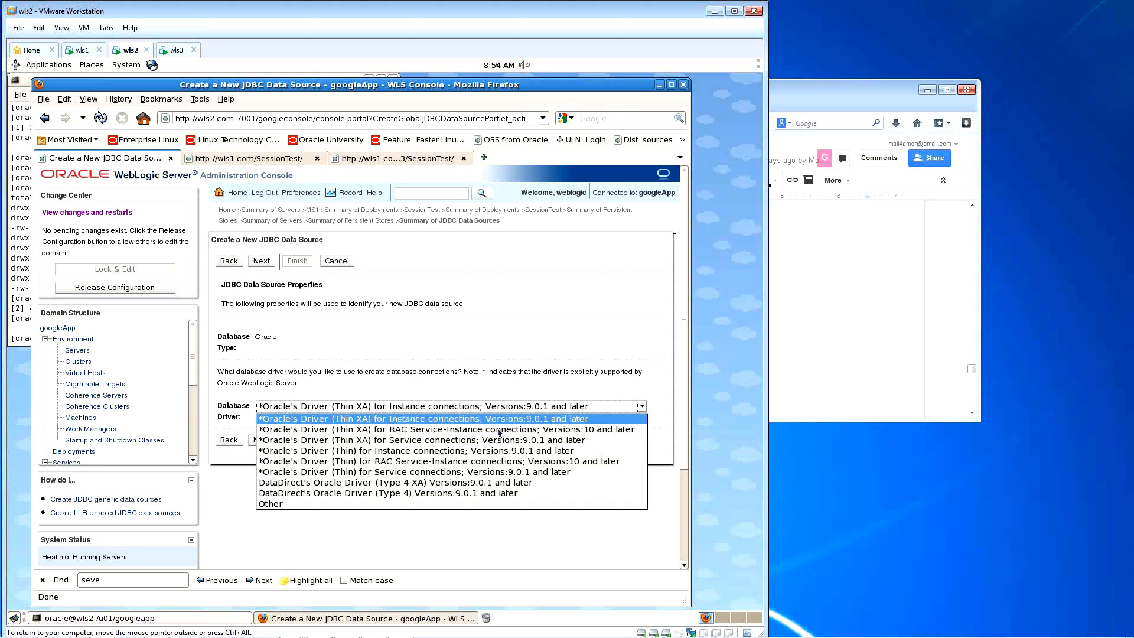
click(176, 50)
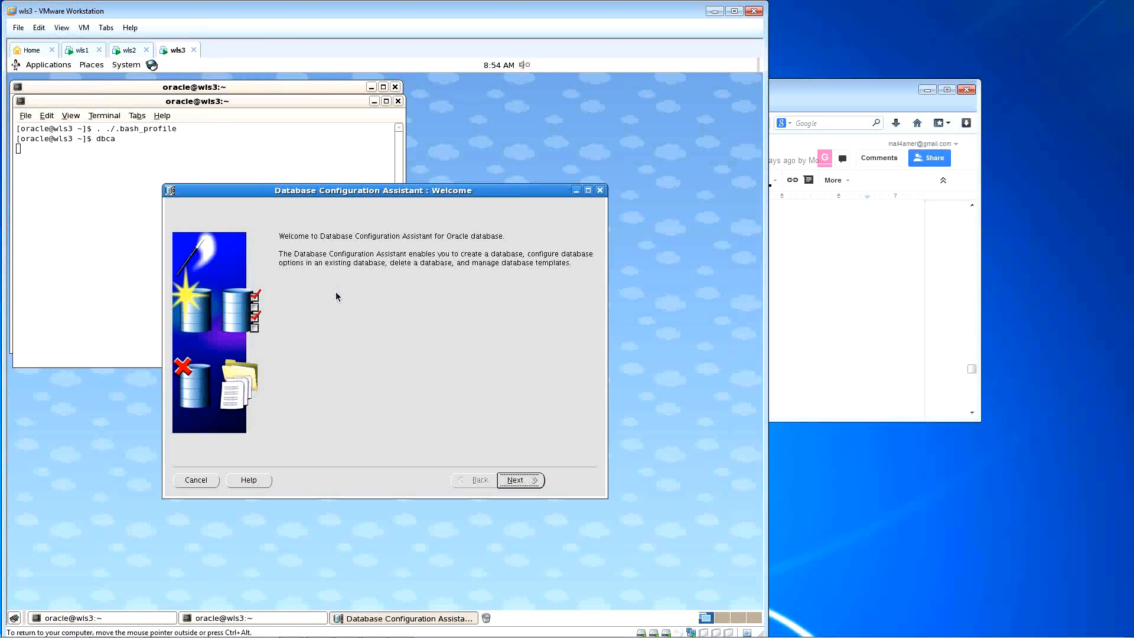
Step: Create a General Purpose database named orcl2 with Enterprise Manager configuration turned off
click(515, 481)
click(516, 481)
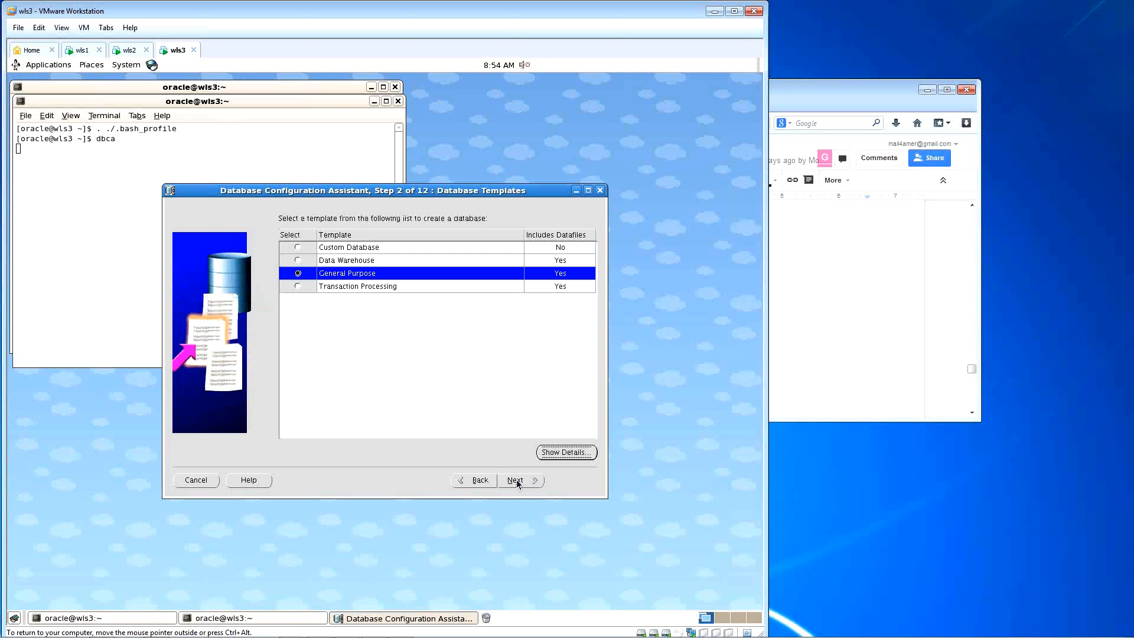
click(516, 480)
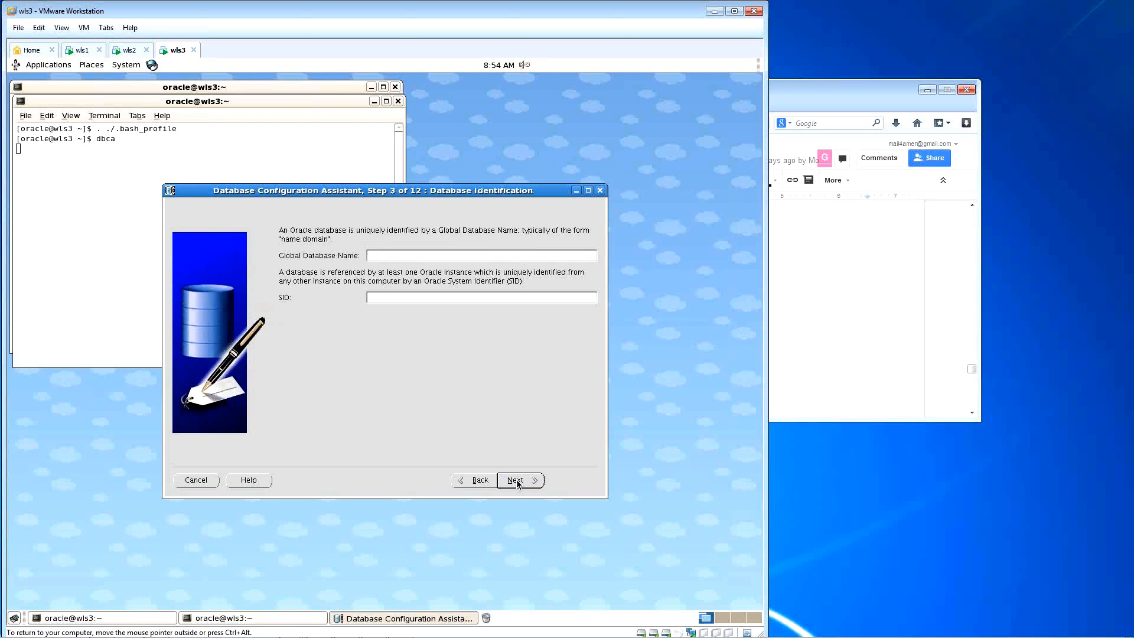
text(orcl2)
click(521, 485)
click(355, 253)
click(511, 479)
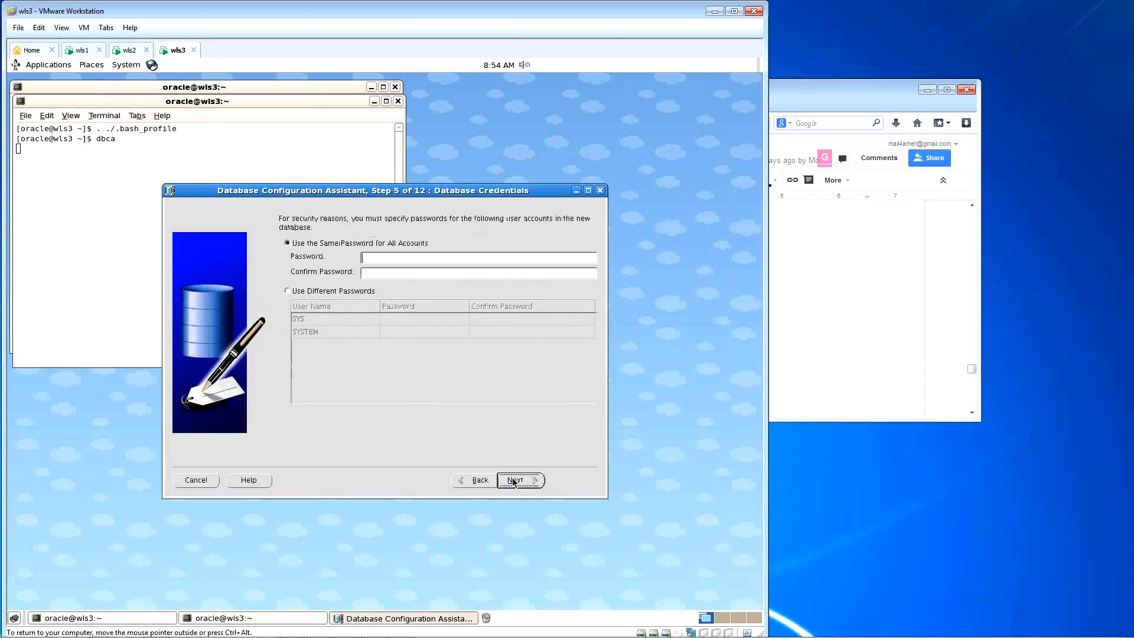
Step: Set the database account passwords and accept default storage, file locations and recovery settings
text(oracle)
key(Tab)
text(oracle)
click(521, 481)
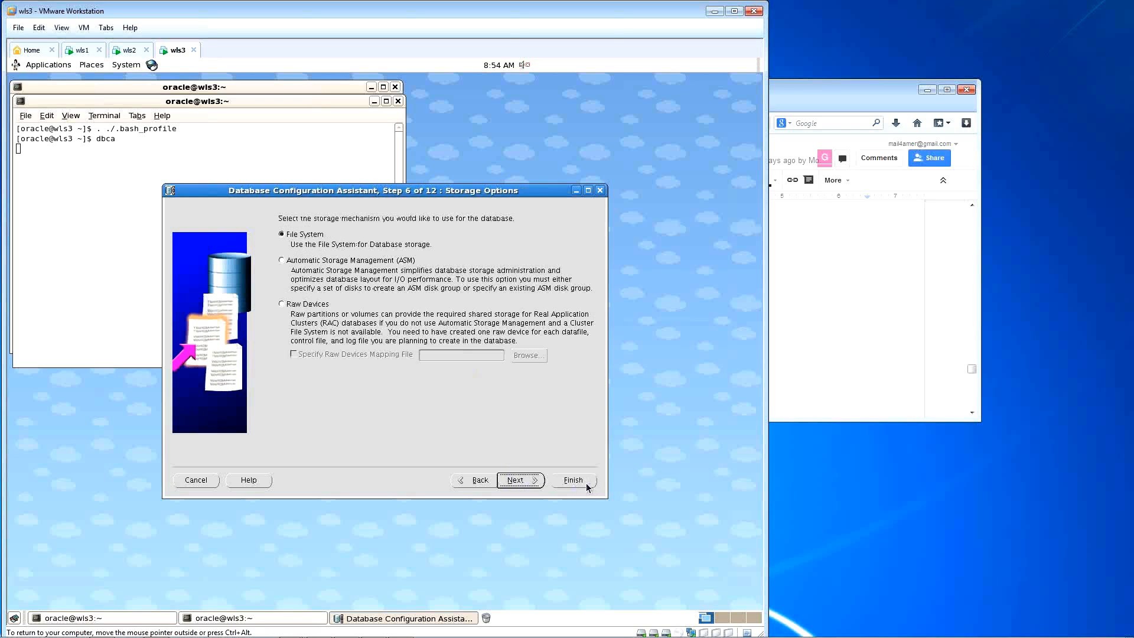
click(516, 481)
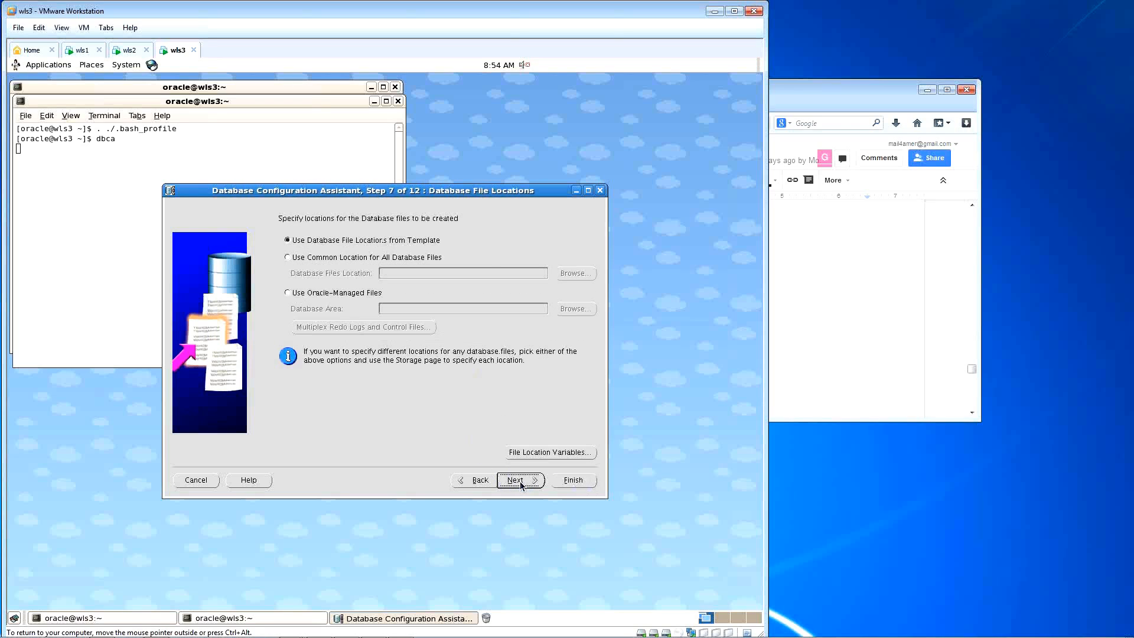
click(515, 480)
click(516, 481)
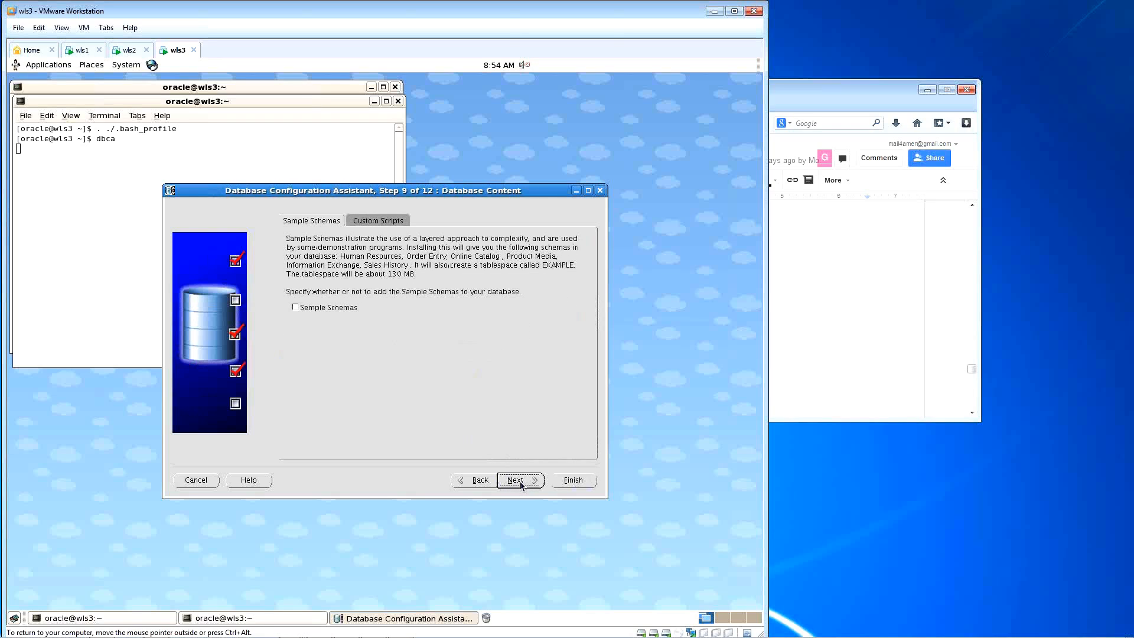
Step: Include the Sample Schemas, accept the remaining defaults and confirm creating orcl2
click(296, 308)
click(529, 479)
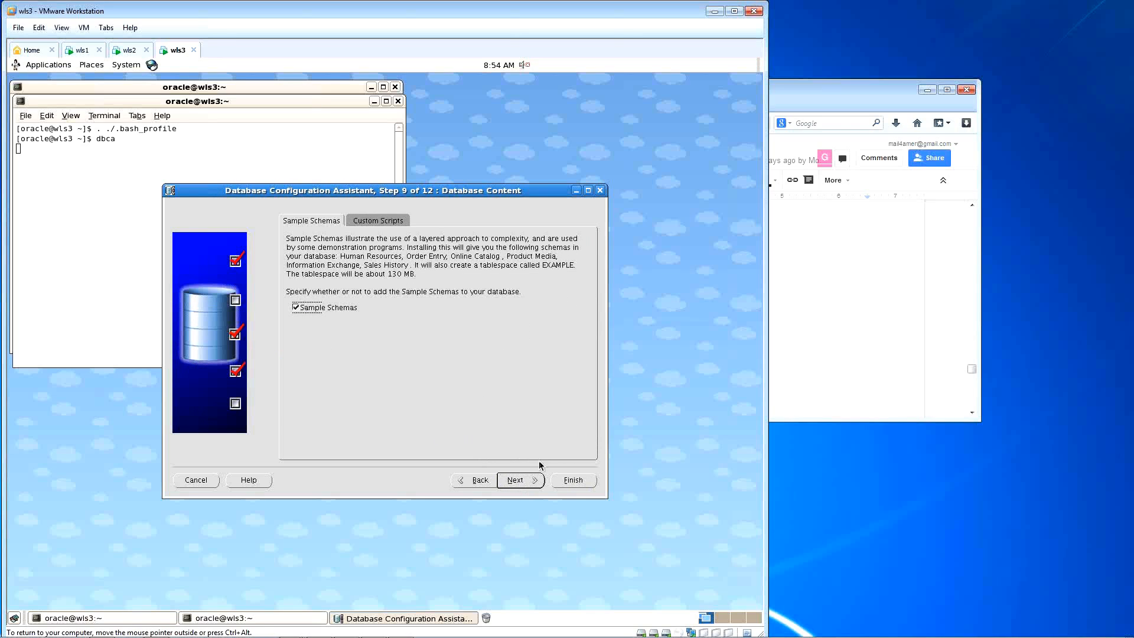
click(520, 480)
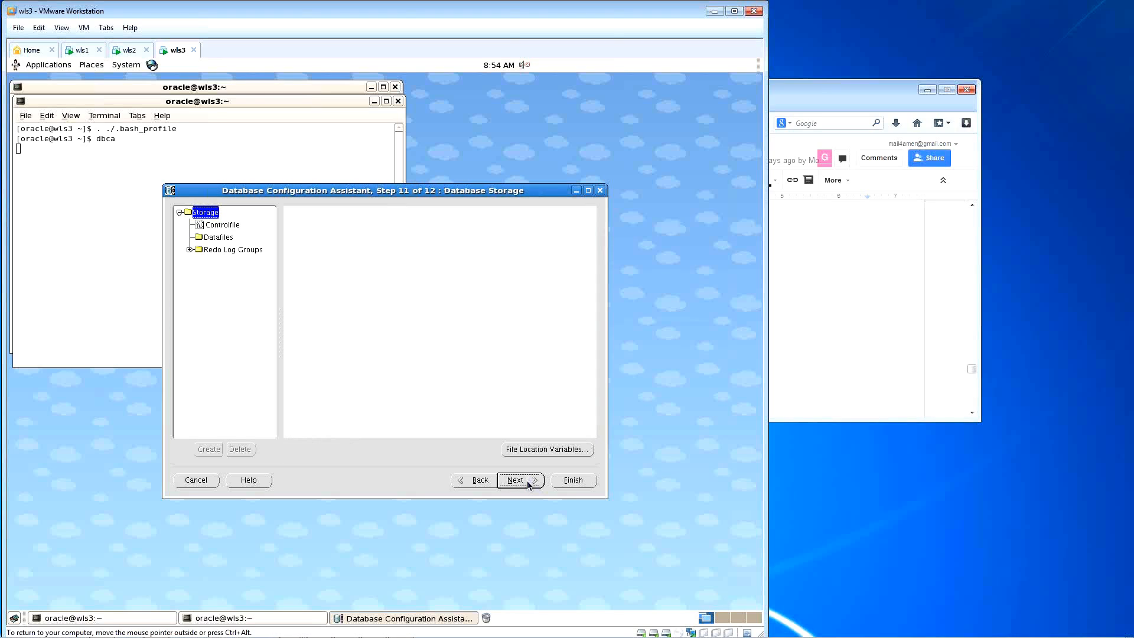
click(520, 480)
click(569, 482)
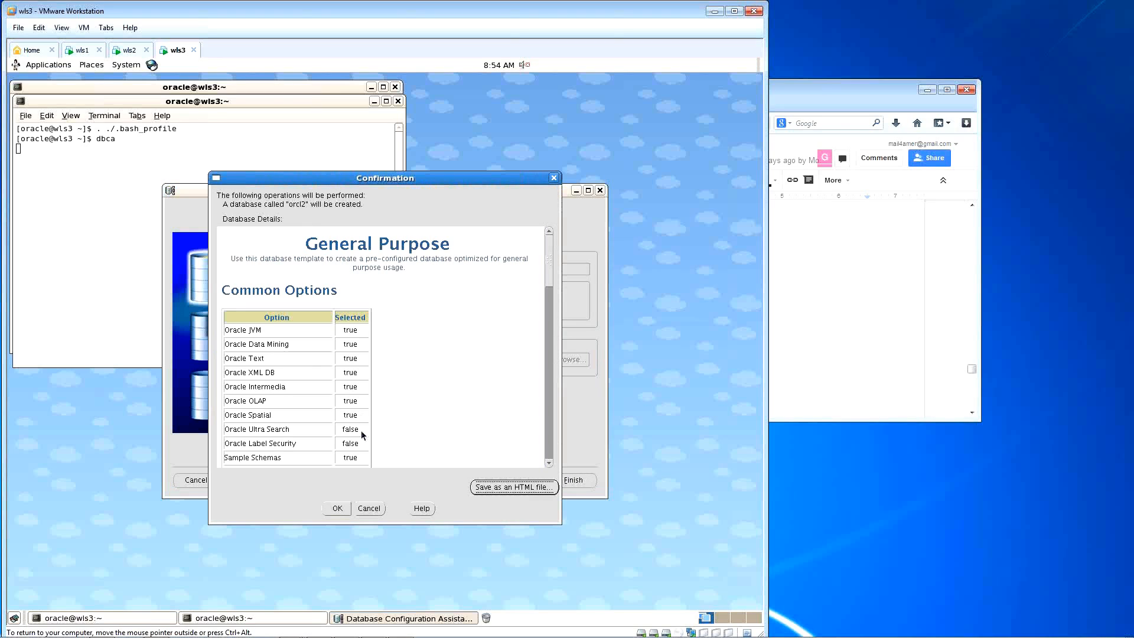
click(337, 508)
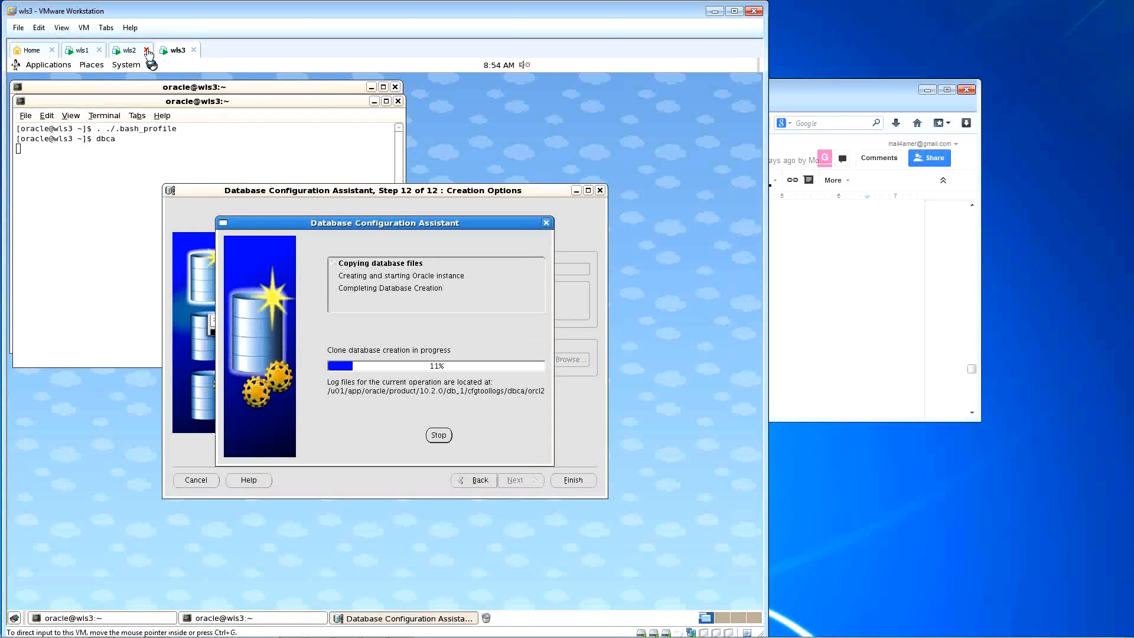
Step: Wait on wls2 while orcl2 is created, then return to wls3 for the completion summary
click(131, 51)
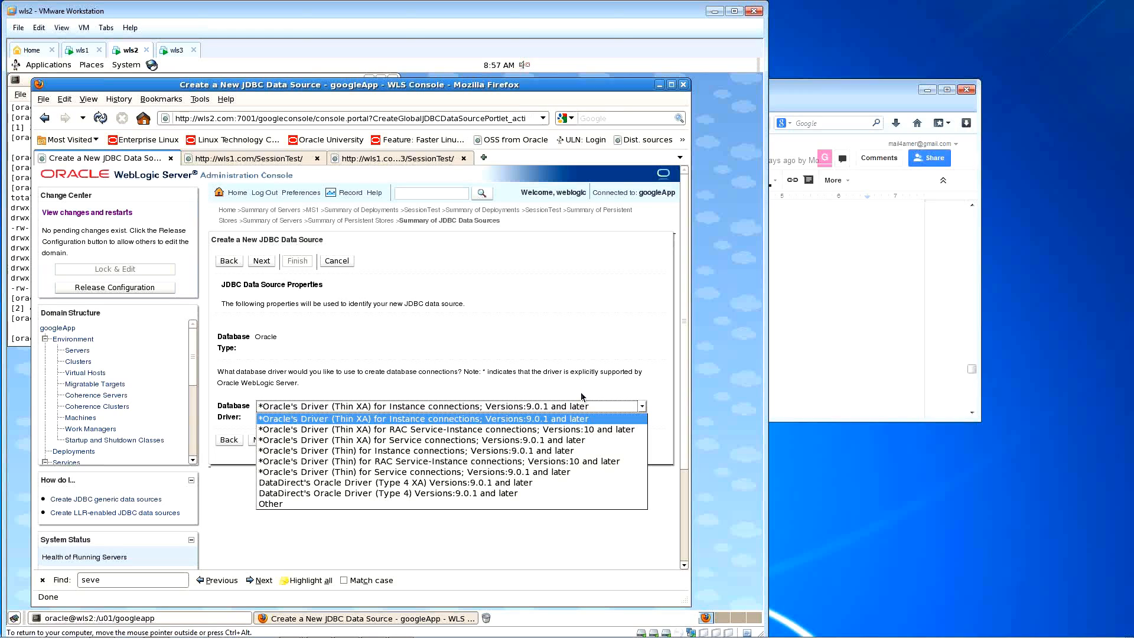
click(176, 50)
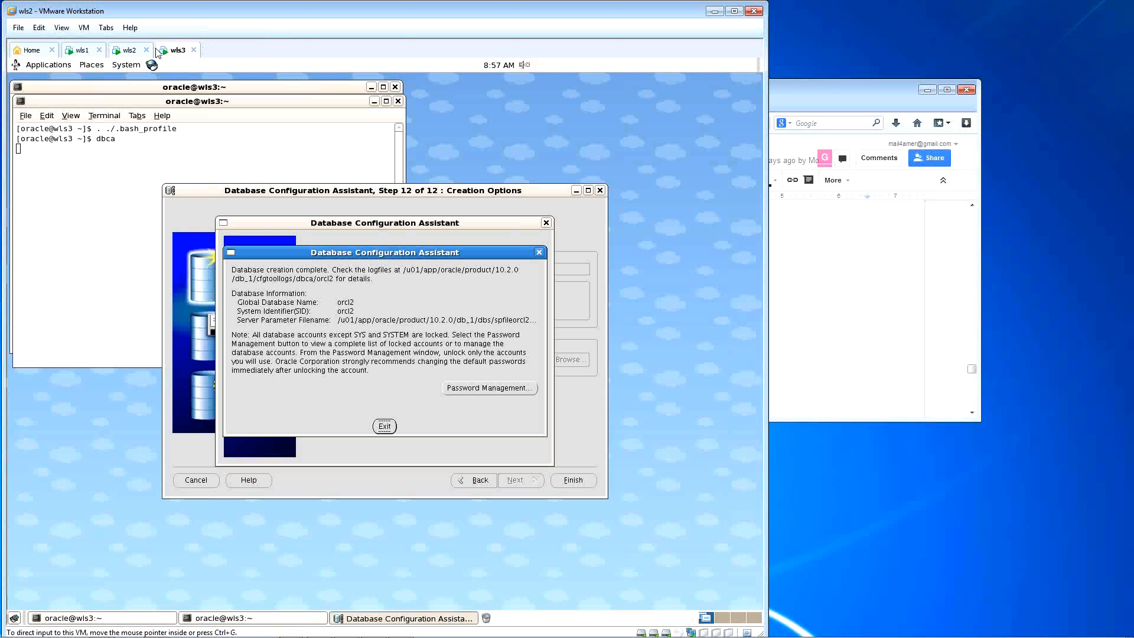
Step: In Password Management, unlock SCOTT, set and confirm its new password, then exit DBCA
click(488, 388)
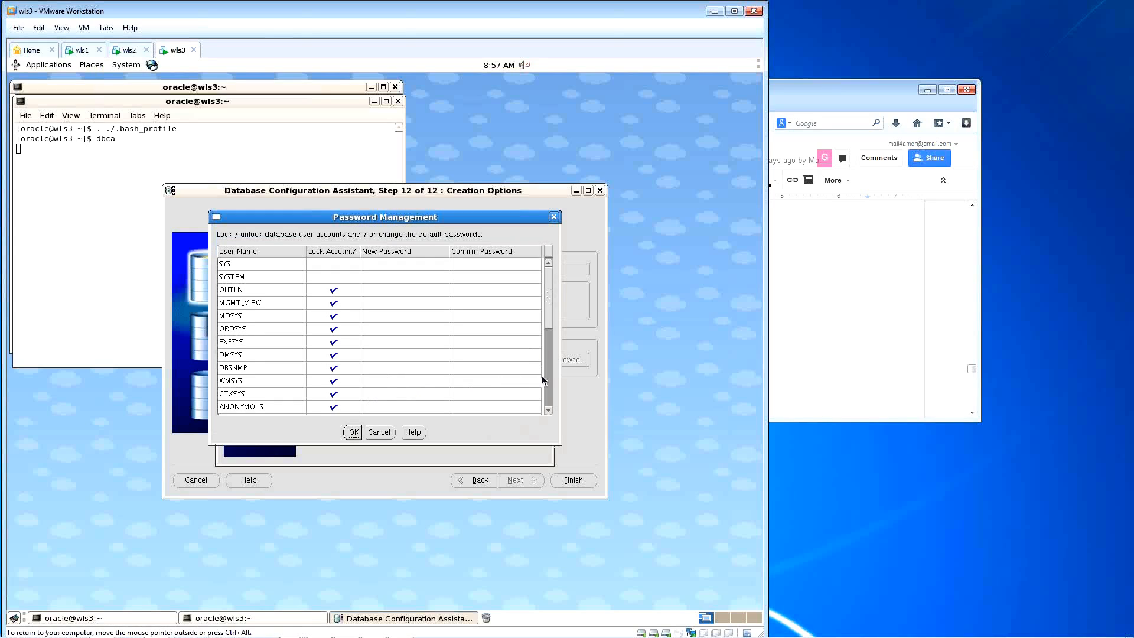
click(544, 377)
click(334, 342)
click(385, 343)
text(tiger)
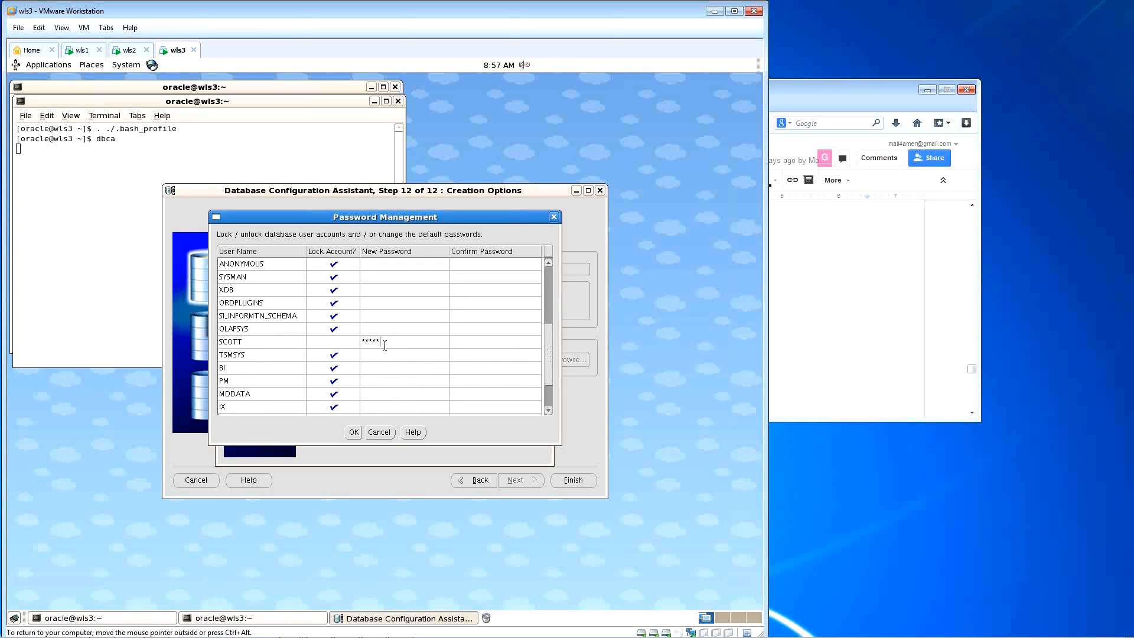
click(471, 343)
text(tige)
click(354, 432)
click(376, 428)
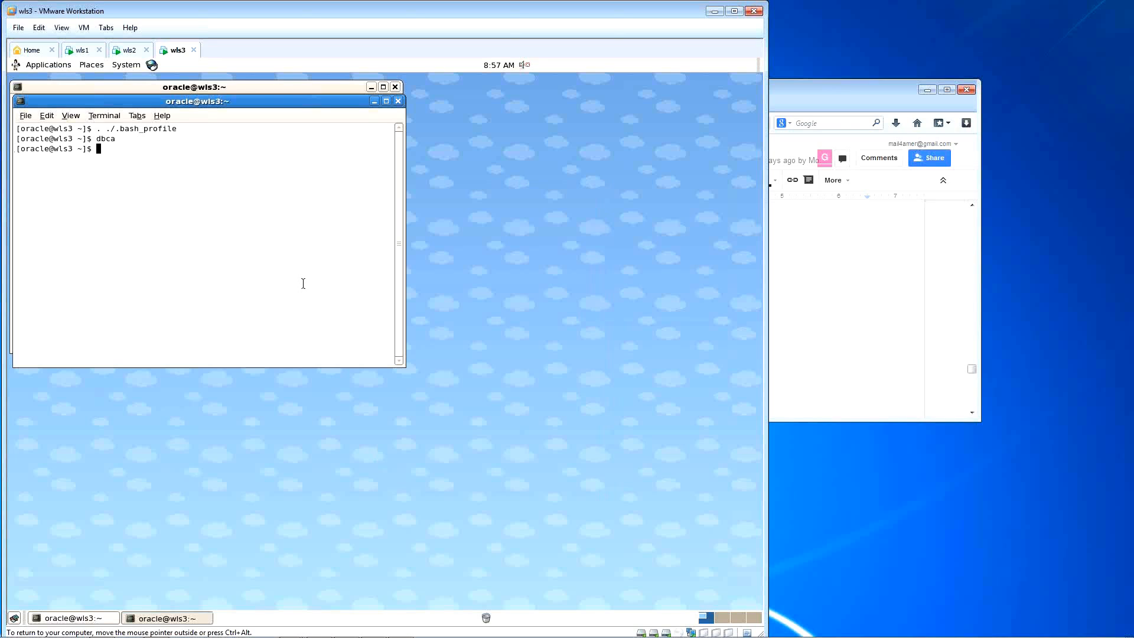
Step: Return to the wls2 WebLogic console showing the orcl data source's driver page
click(129, 50)
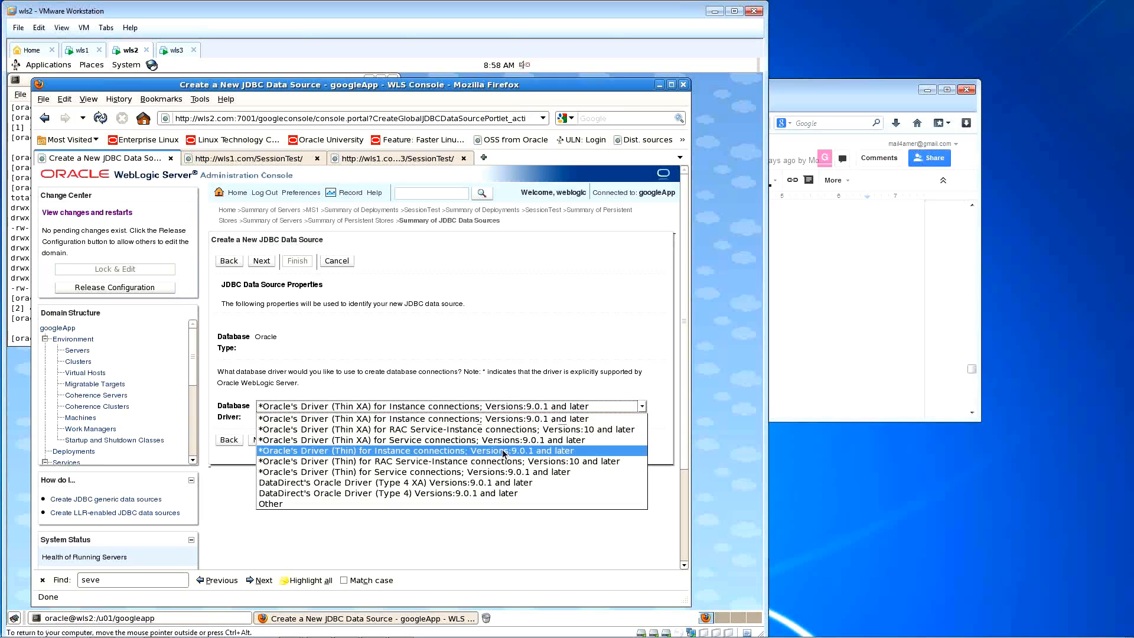
Step: Select "Oracle's Driver (Thin) for Instance connections; Versions:9.0.1 and later" as the database driver
click(439, 451)
click(643, 409)
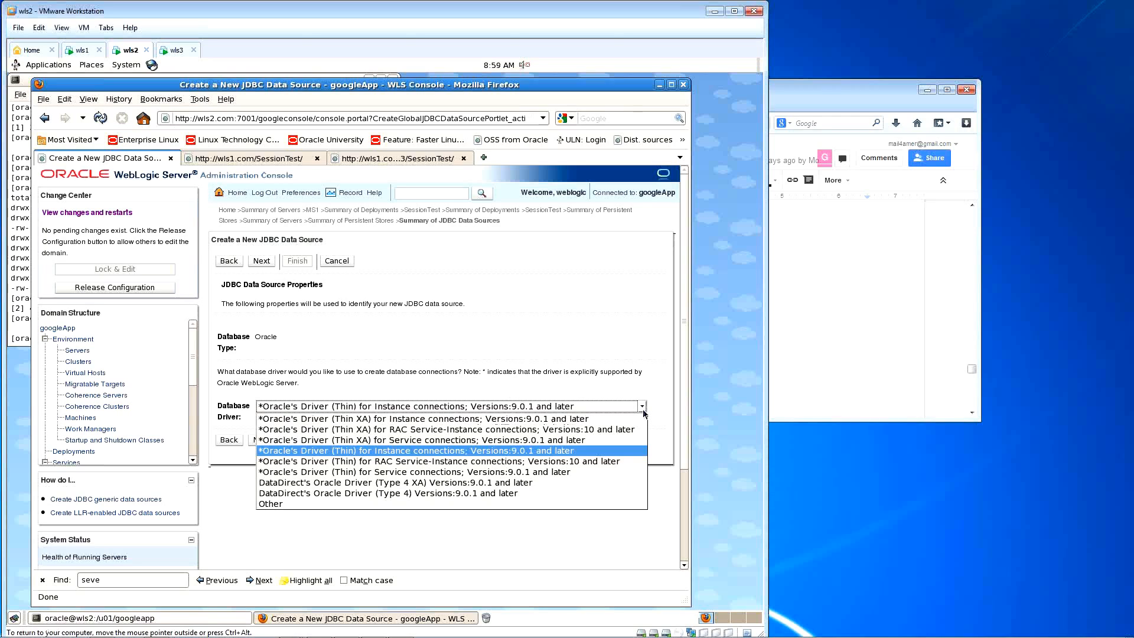
click(631, 451)
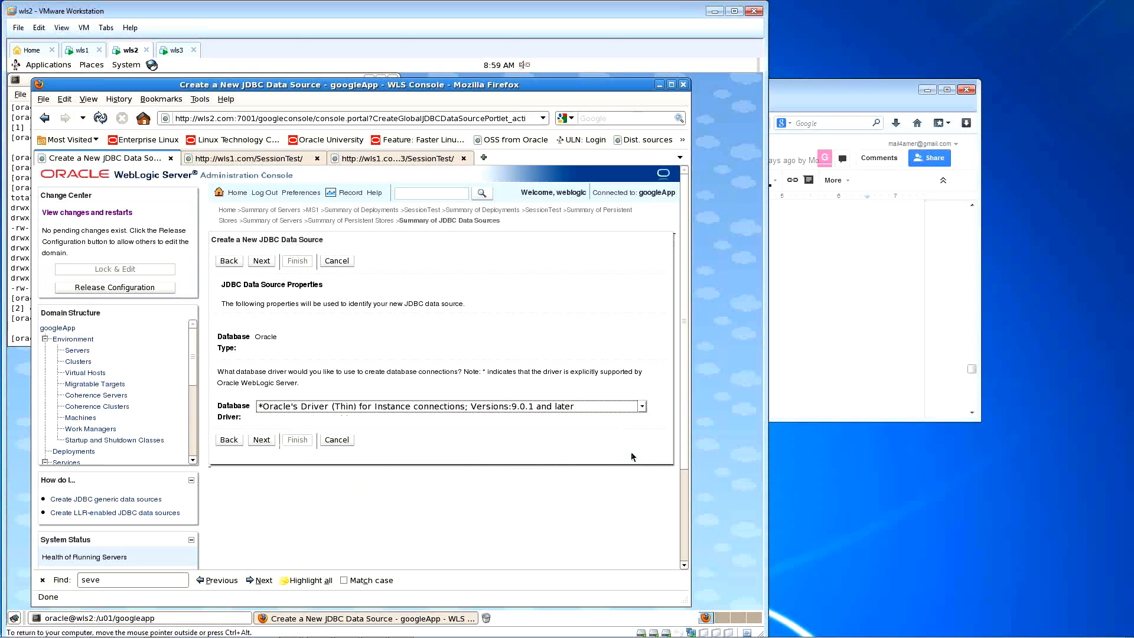
Step: Advance the wizard to Transaction Options, then switch to the wls3 machine
click(262, 446)
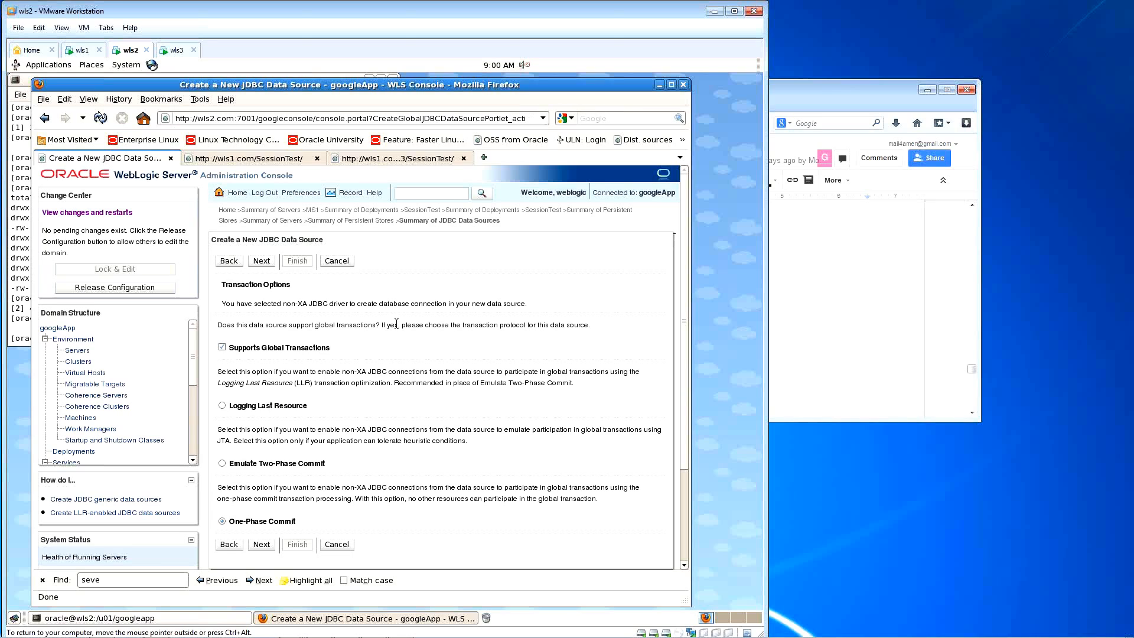
click(177, 51)
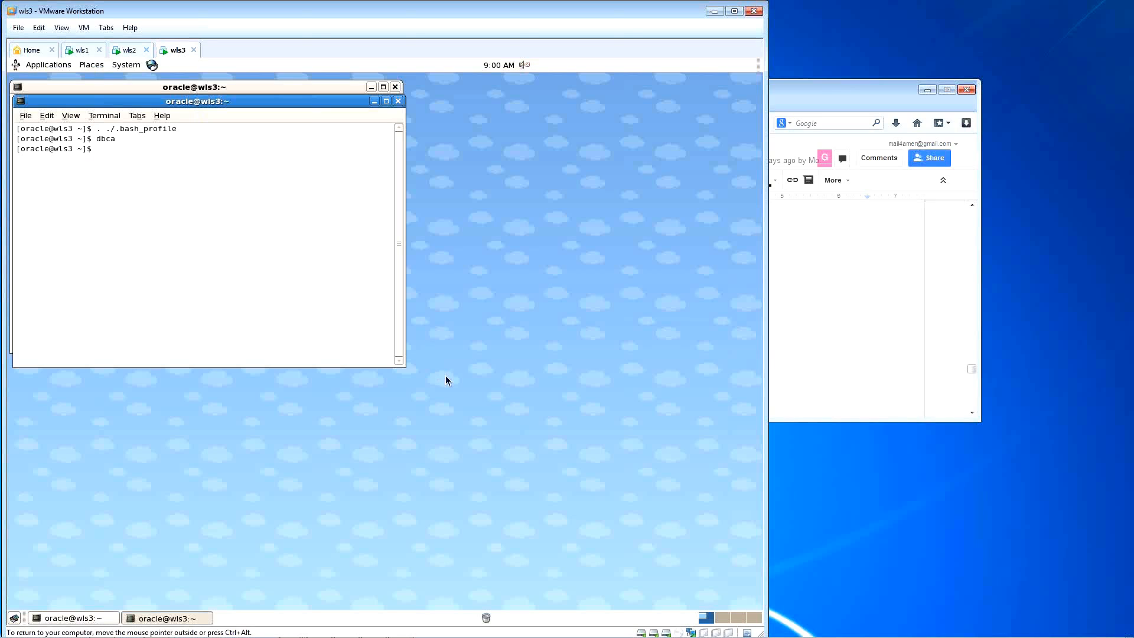
Step: Run lsnrctl status to confirm orcl and orcl2 are ready, then return to the wls2 console
text(lsnrctl status)
key(Return)
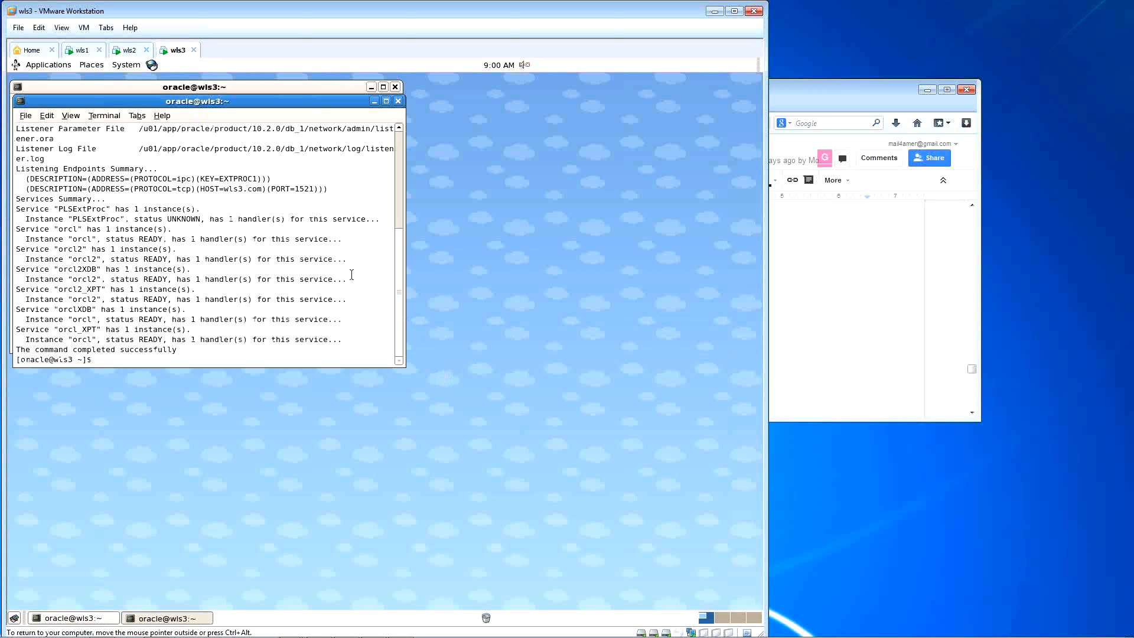
click(127, 51)
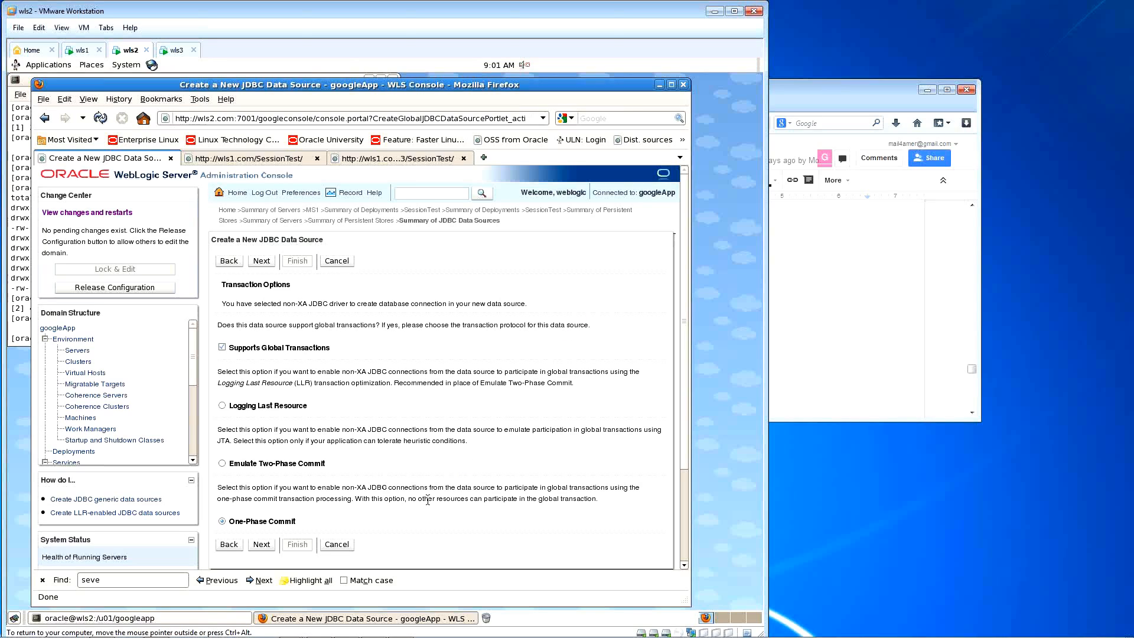
Step: Enter database orcl, host wls3.com, port 1521, user scott and the confirmed password
click(261, 544)
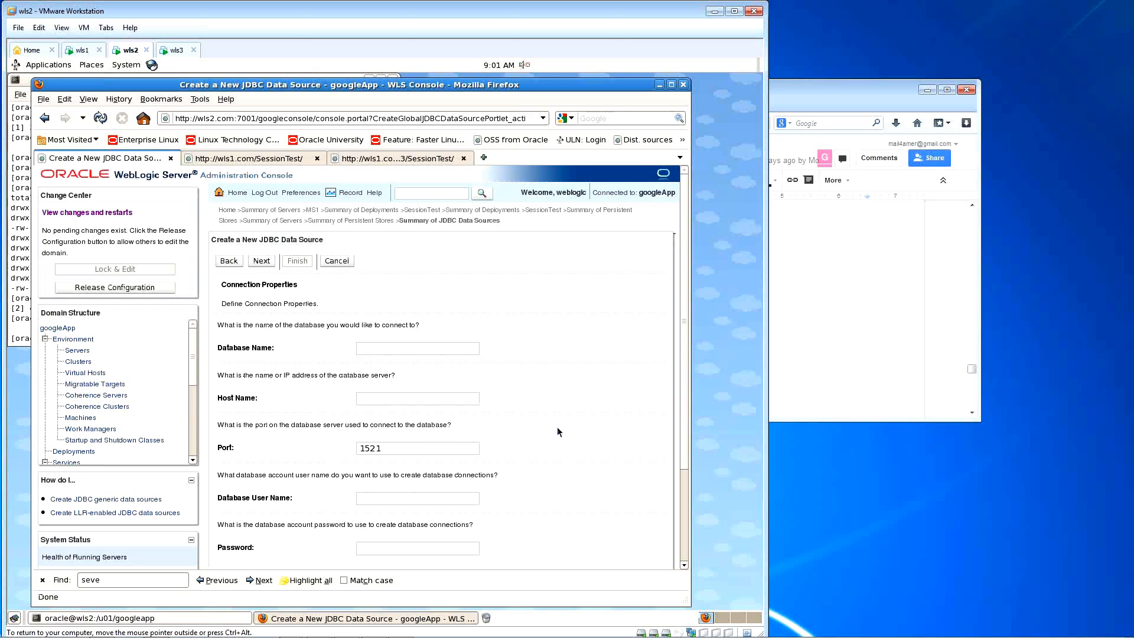
scroll(558, 427, down, 1)
text(orcl)
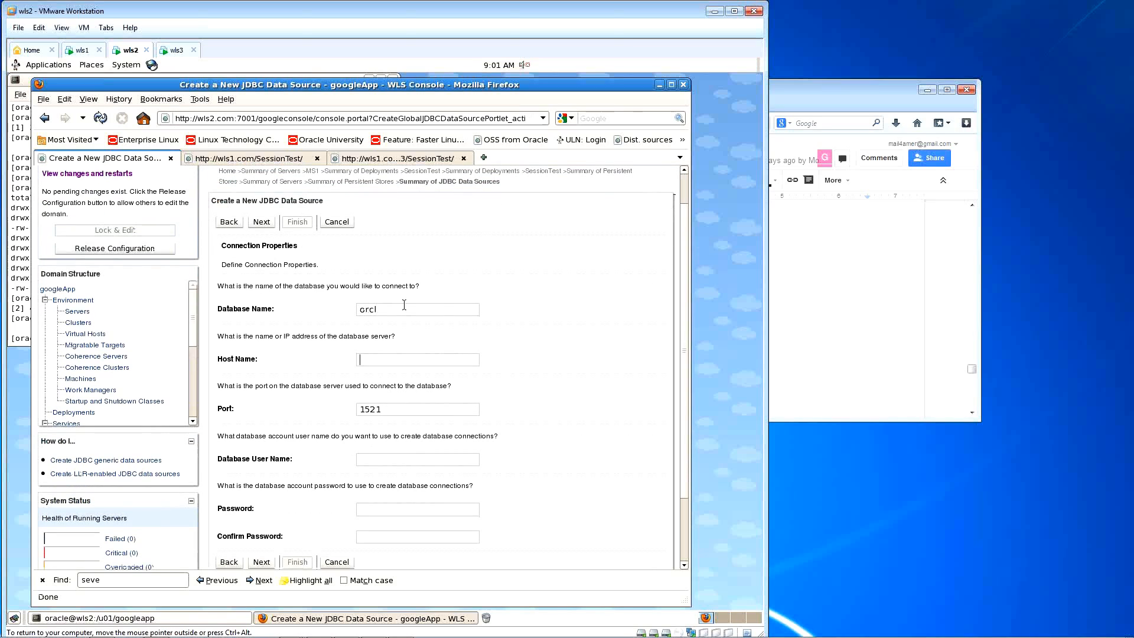
text(wls3.com)
click(406, 457)
text(scott)
key(Tab)
scroll(576, 430, down, 2)
text(tige)
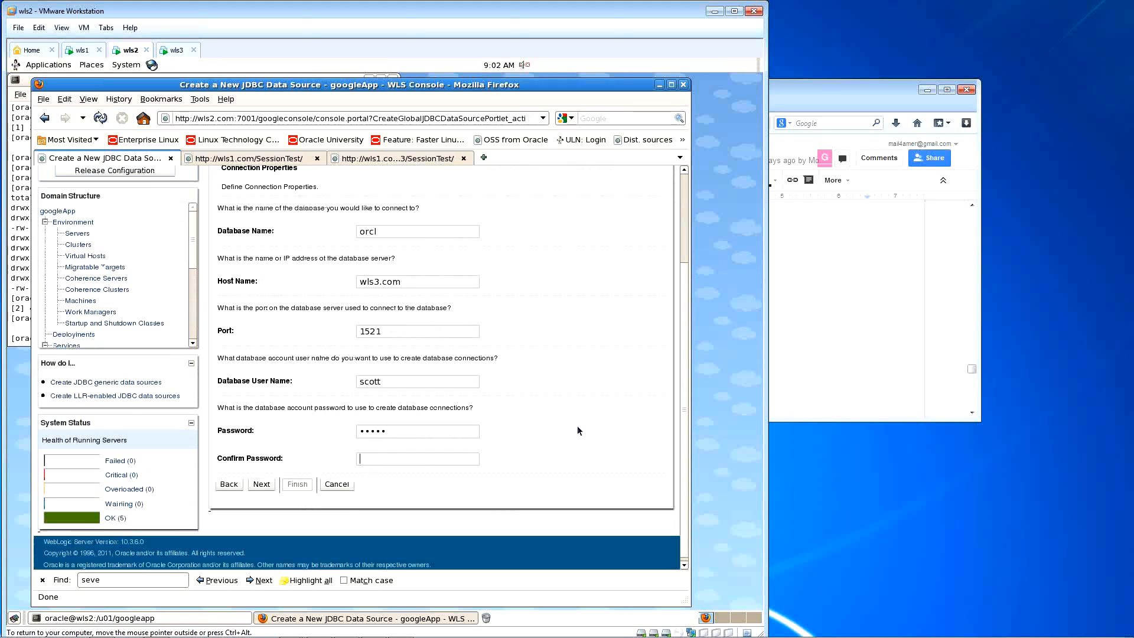
text(tiger)
click(271, 485)
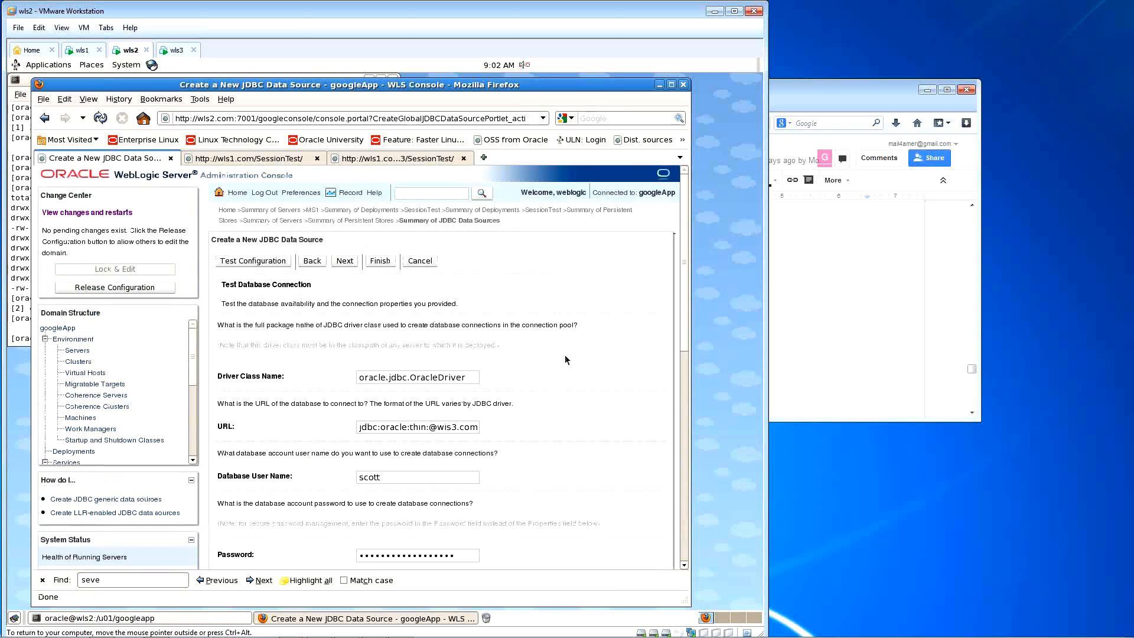
Step: Check user=scott and test table SQL SELECT 1 FROM DUAL, then run the connection test successfully
scroll(560, 410, down, 5)
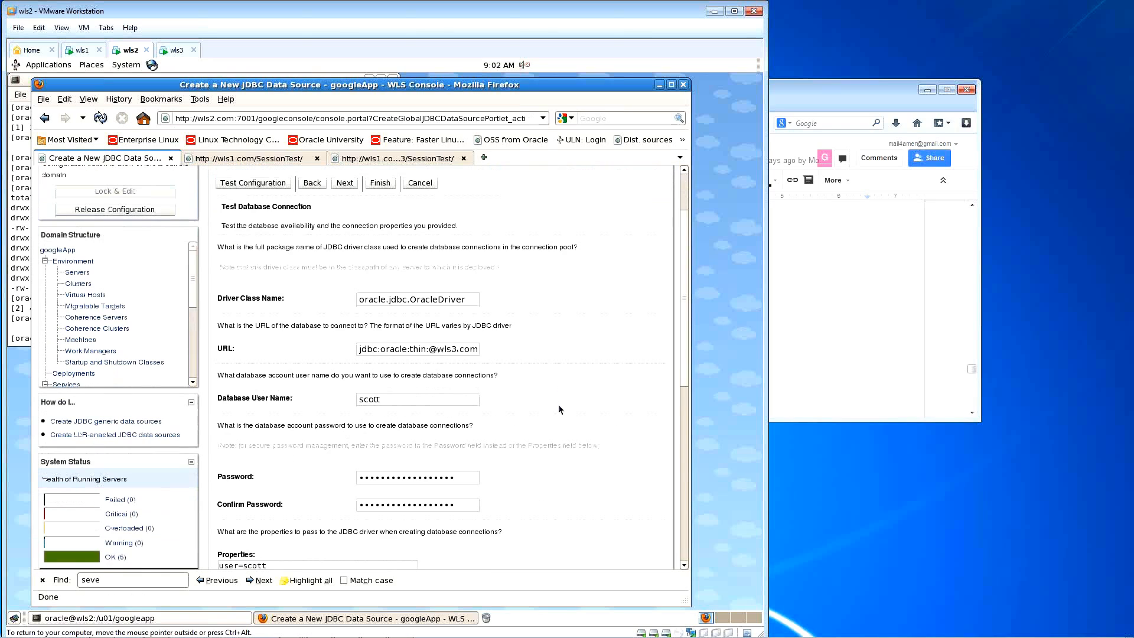
scroll(560, 409, down, 3)
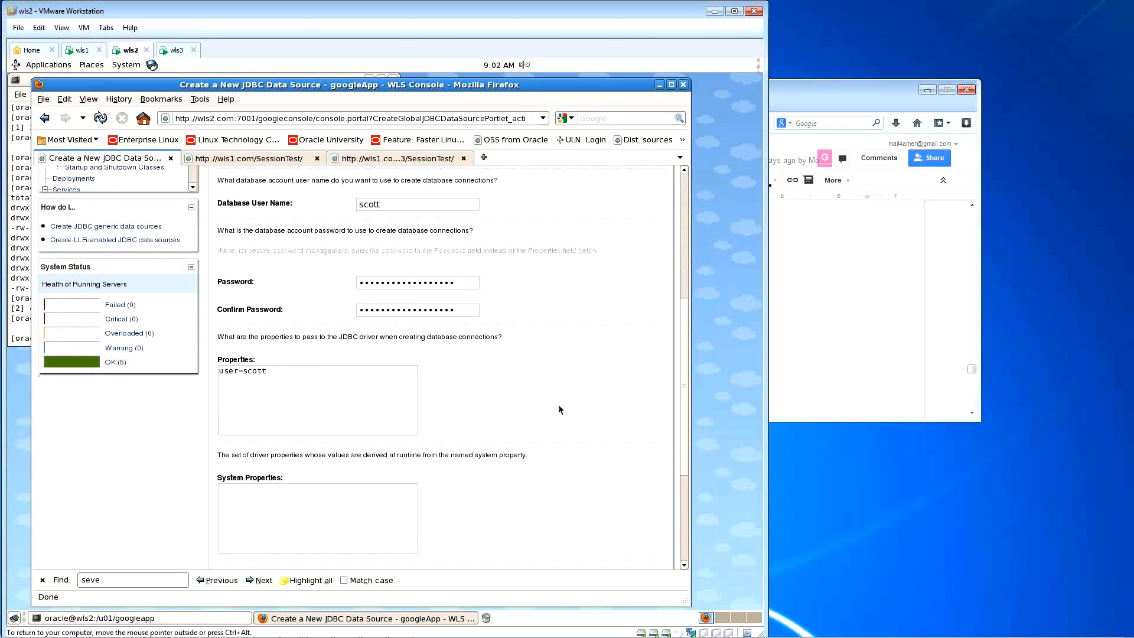
scroll(560, 409, down, 5)
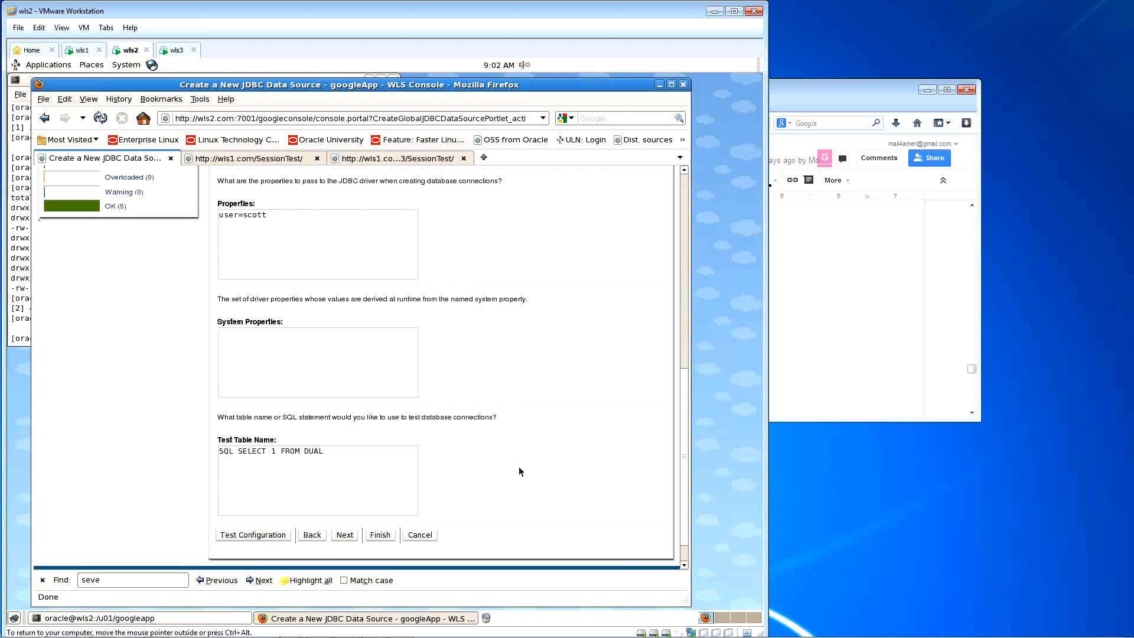
click(282, 538)
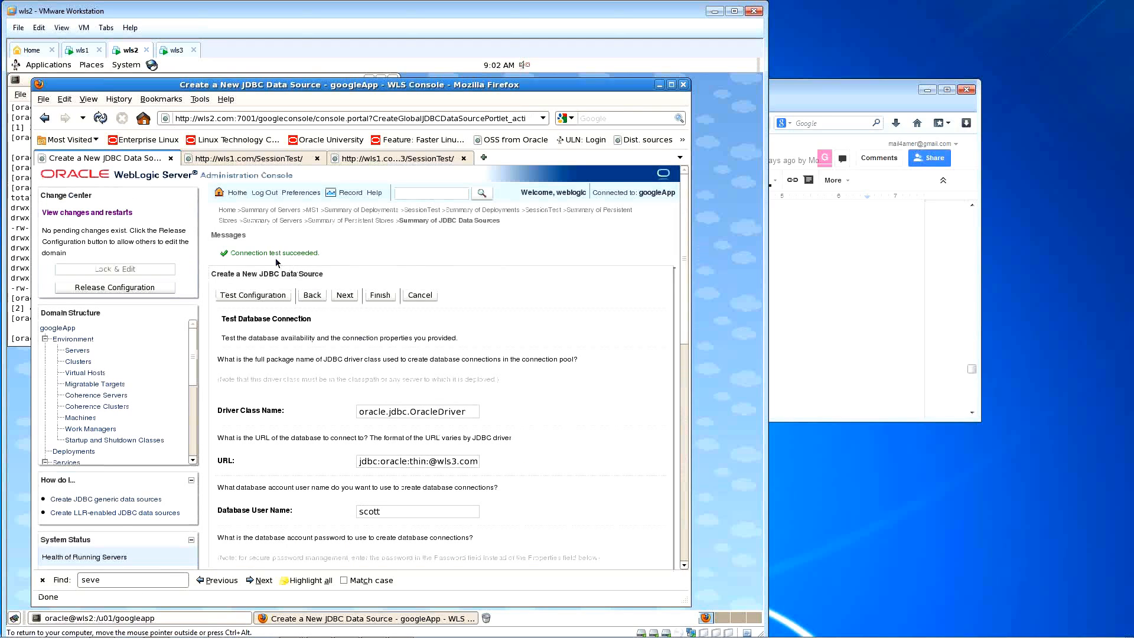
scroll(546, 330, down, 4)
scroll(555, 367, down, 12)
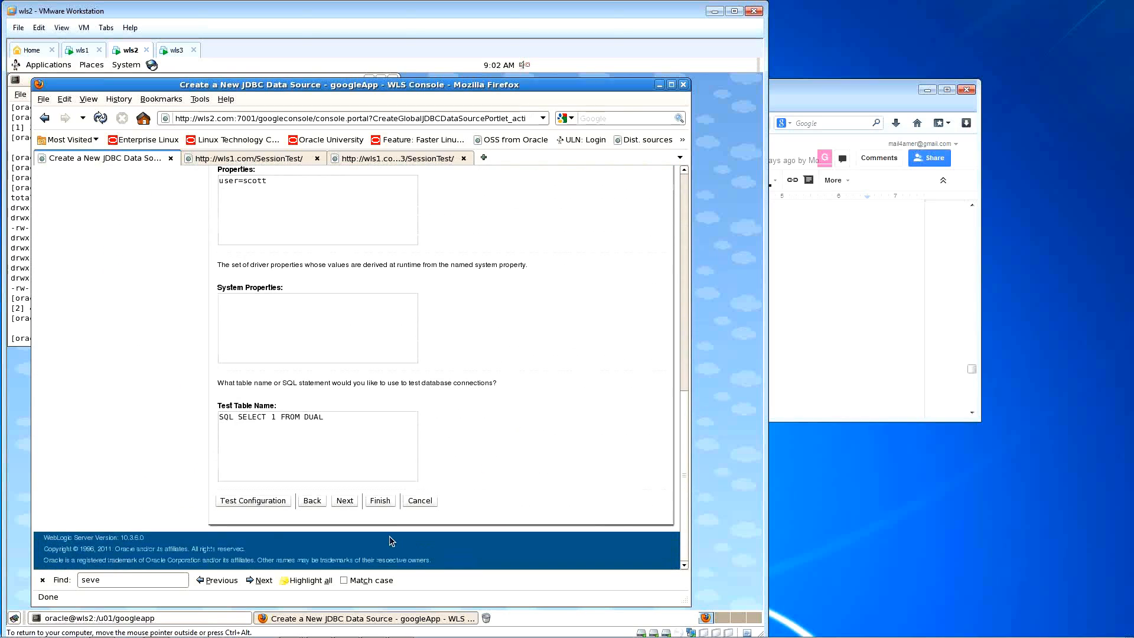
Step: Advance to Select Targets listing AdminServer, MS3, MS5 and Cluster-0, then release input from the VM
click(345, 501)
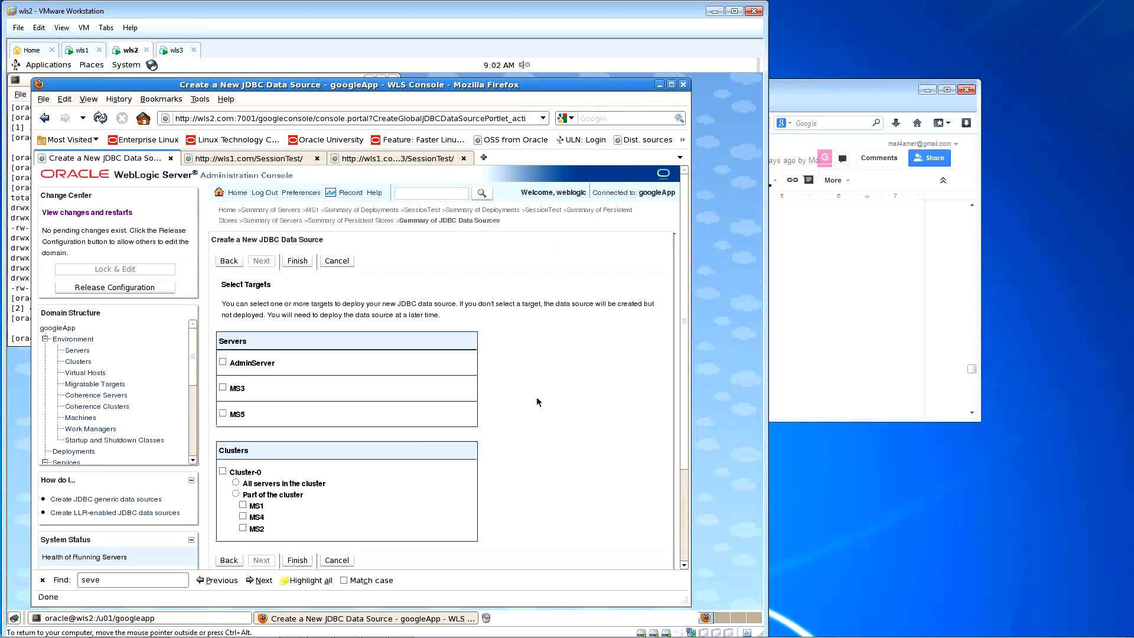
scroll(545, 402, down, 1)
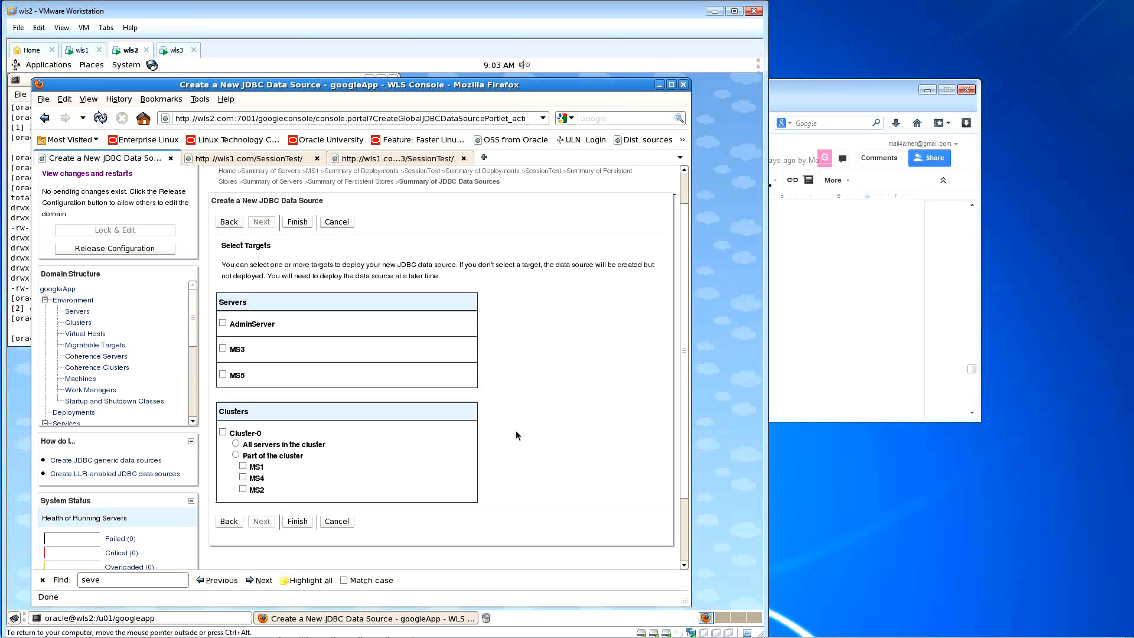
scroll(516, 430, down, 1)
key(ctrl+alt)
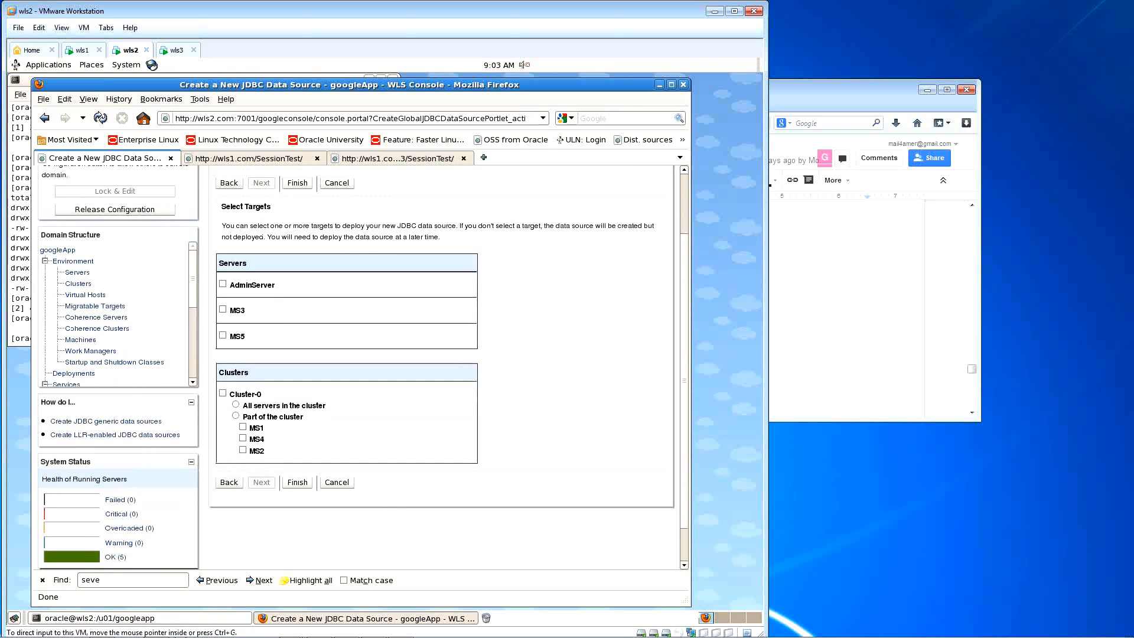
mouse_move(226, 632)
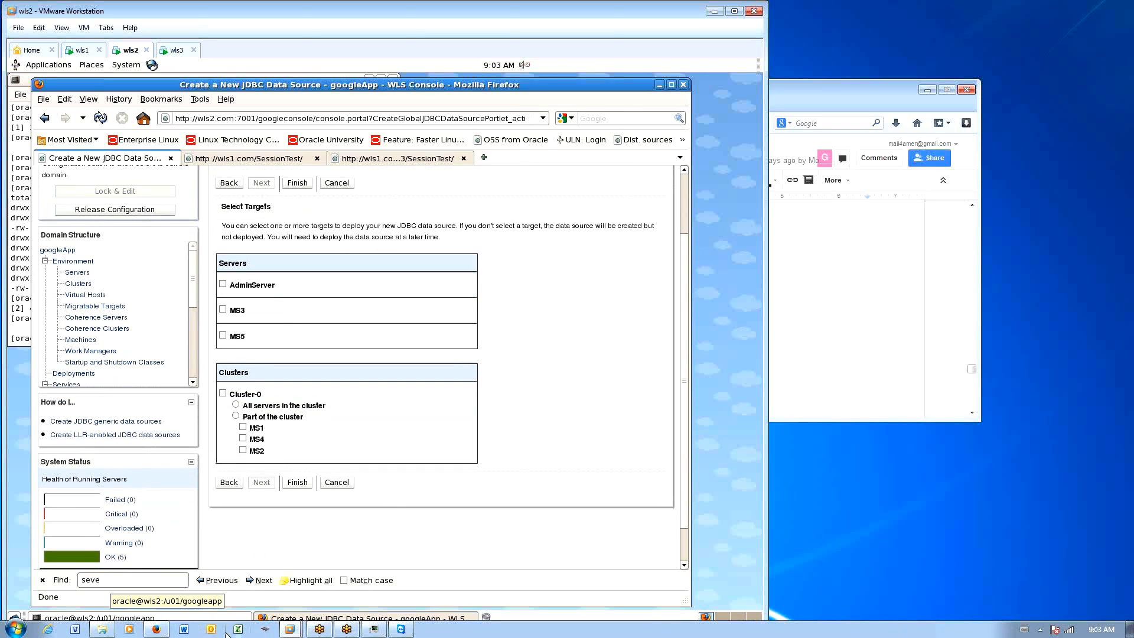
Step: Launch Word and open the recent Node Manager startup notes beside the console
click(185, 629)
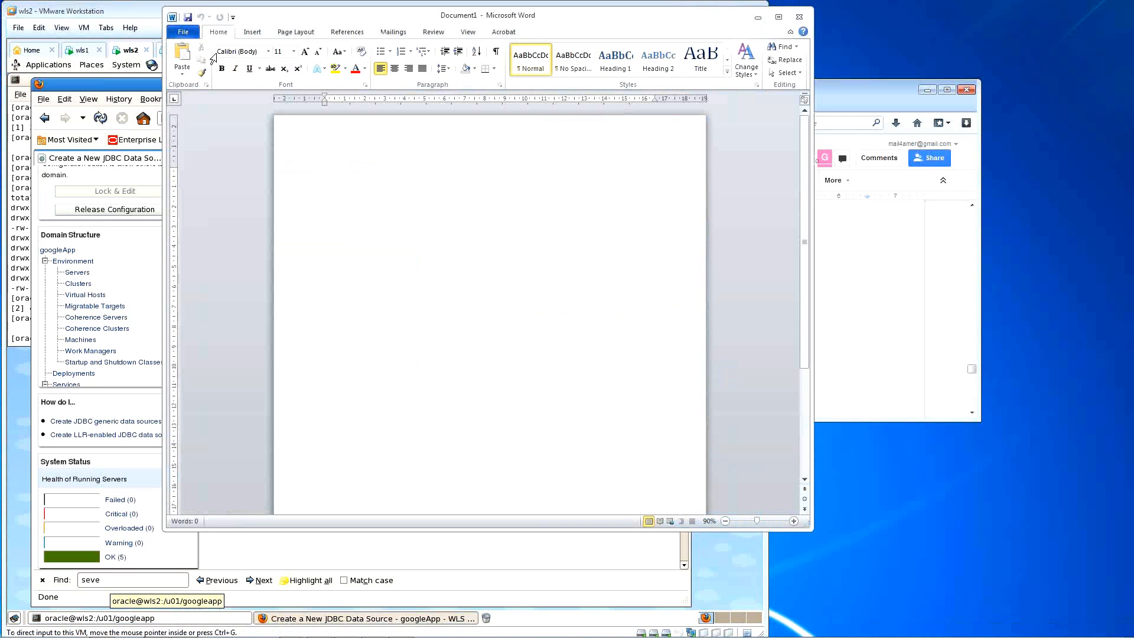
click(183, 32)
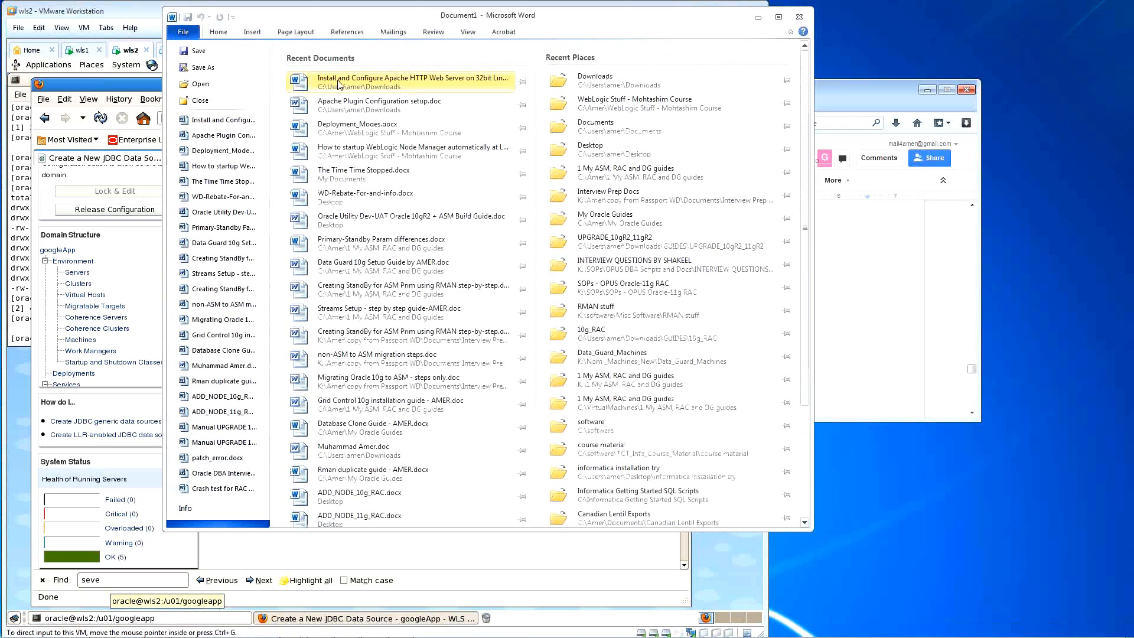
drag(530, 11, 530, 301)
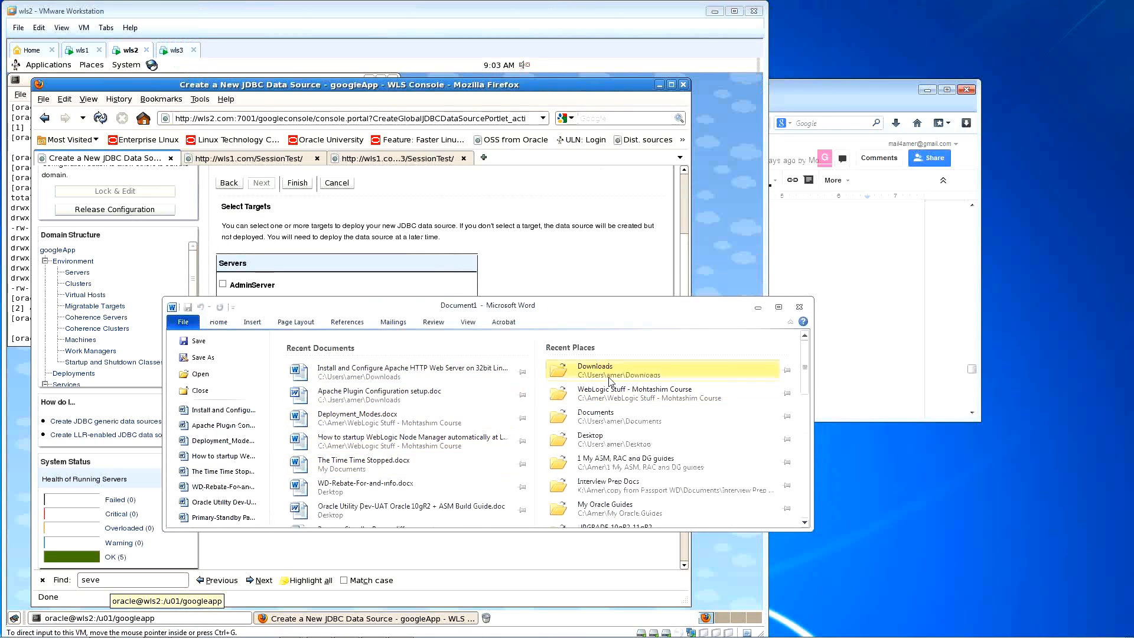
click(429, 444)
Step: Scroll through the Node Manager automatic-startup notes
drag(804, 409, 802, 467)
scroll(573, 448, down, 15)
scroll(616, 443, up, 20)
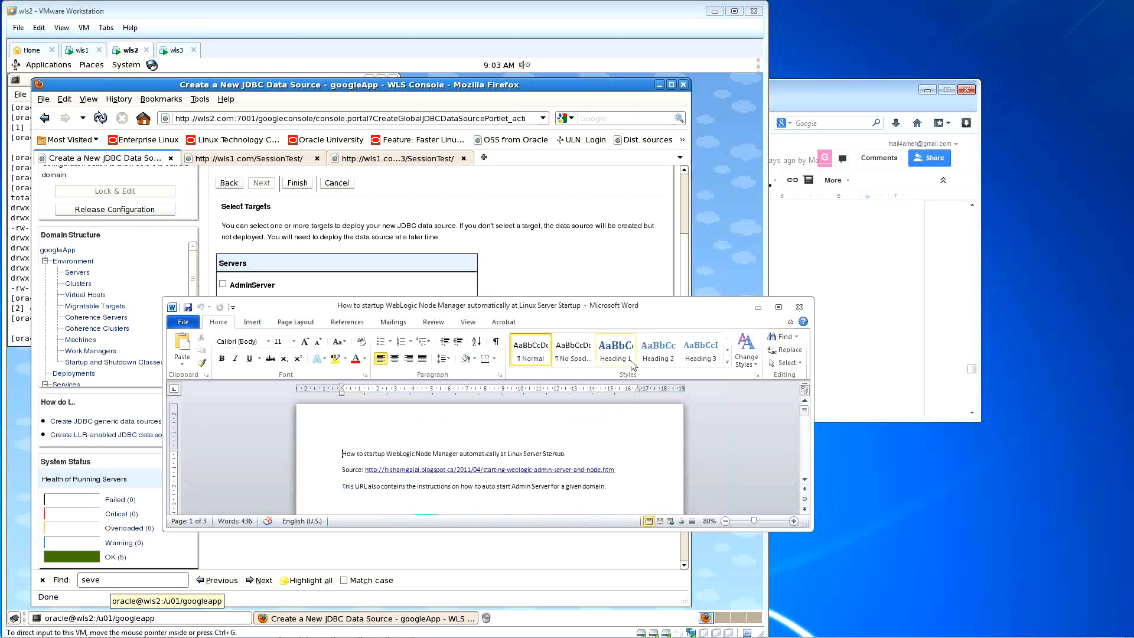
drag(631, 297, 631, 218)
scroll(629, 472, down, 2)
scroll(630, 471, down, 20)
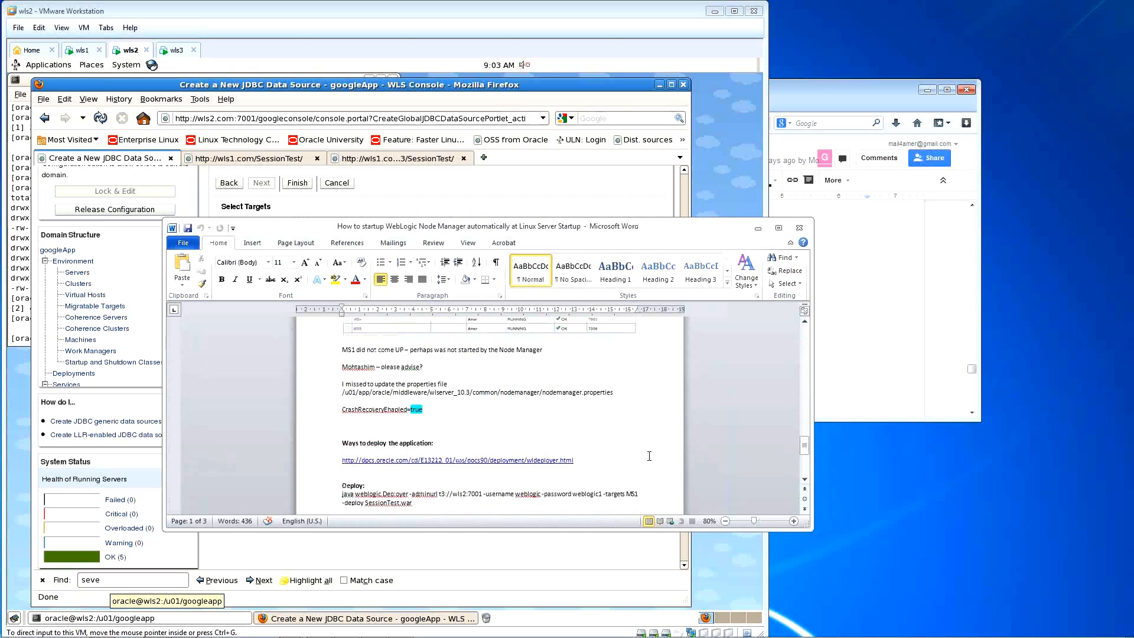
scroll(649, 456, down, 5)
Step: Reposition the Word window to uncover the console's target lists, then show File > Info
drag(692, 232, 760, 262)
drag(229, 422, 419, 422)
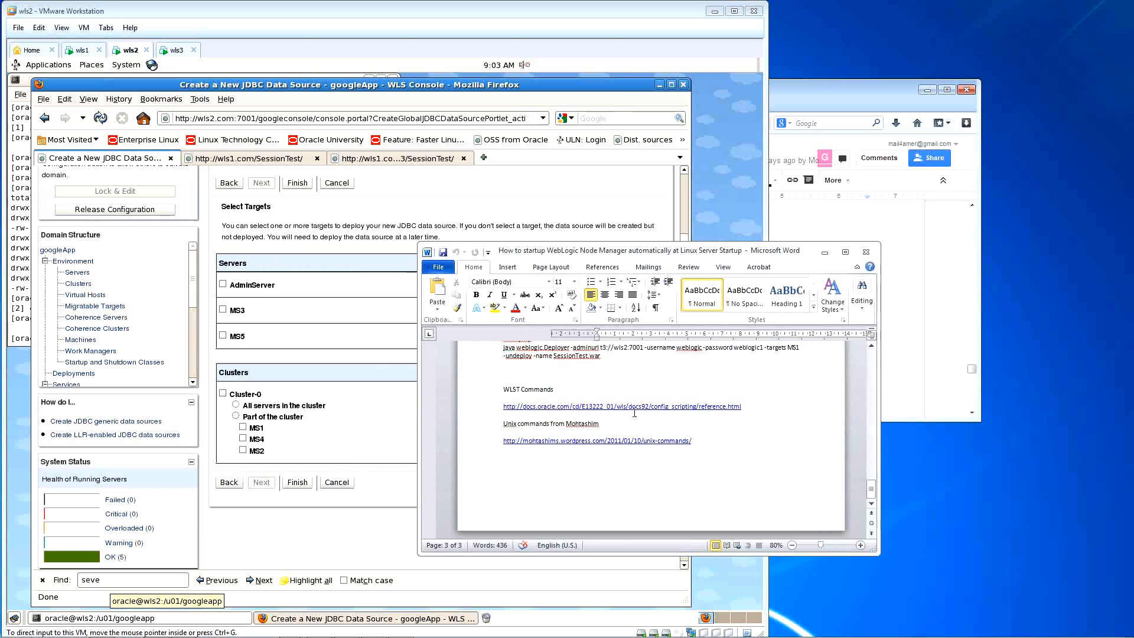
drag(794, 254, 862, 260)
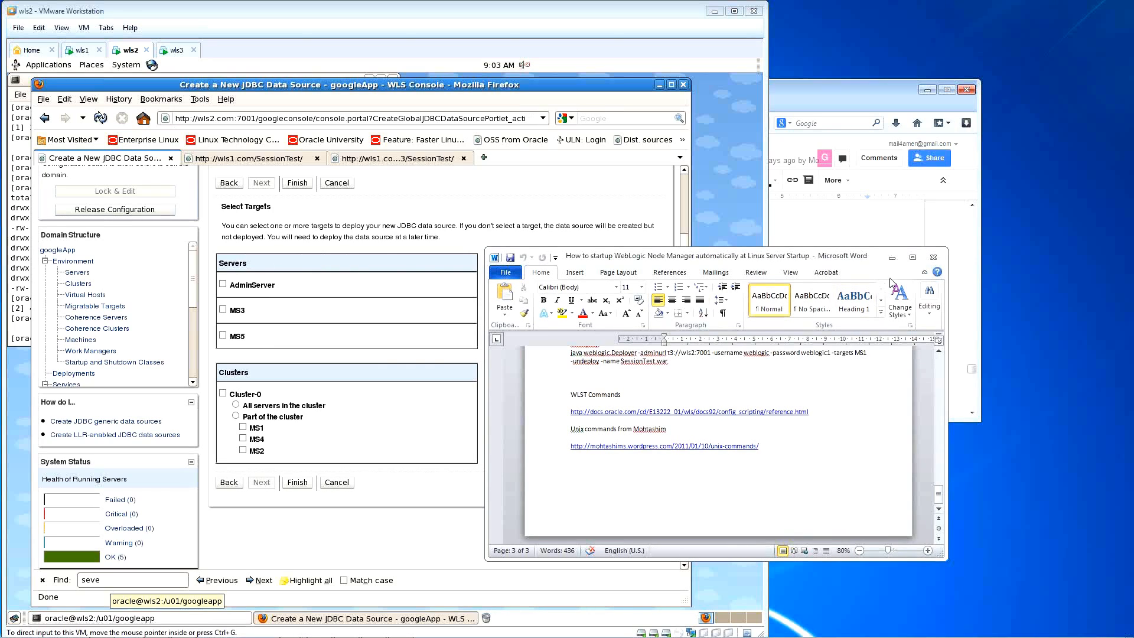
scroll(823, 392, up, 10)
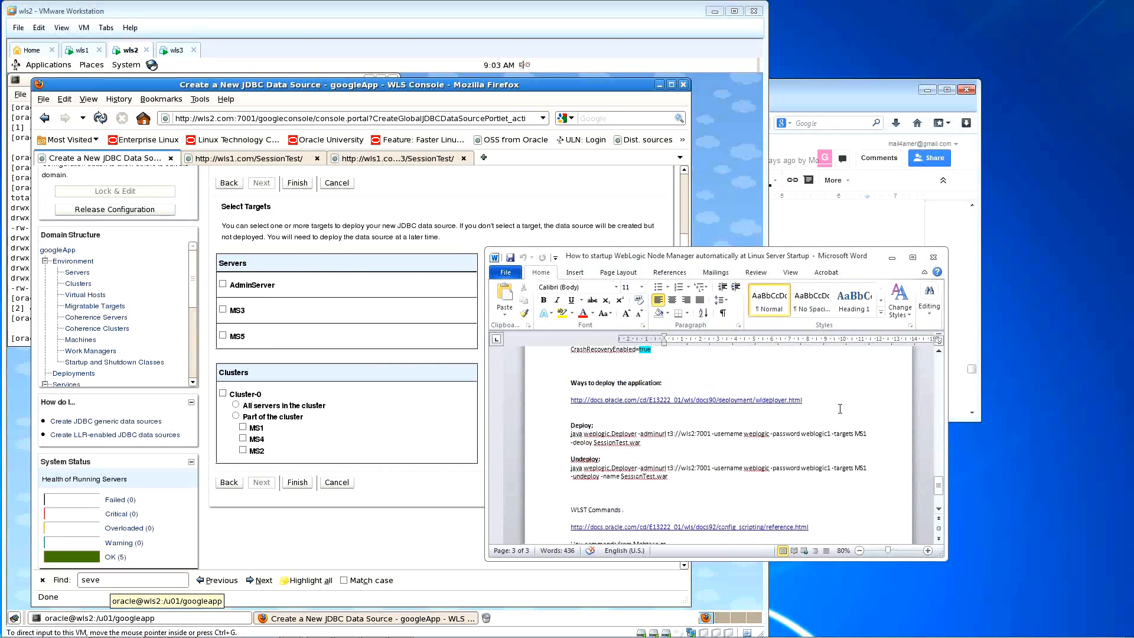
scroll(839, 410, up, 10)
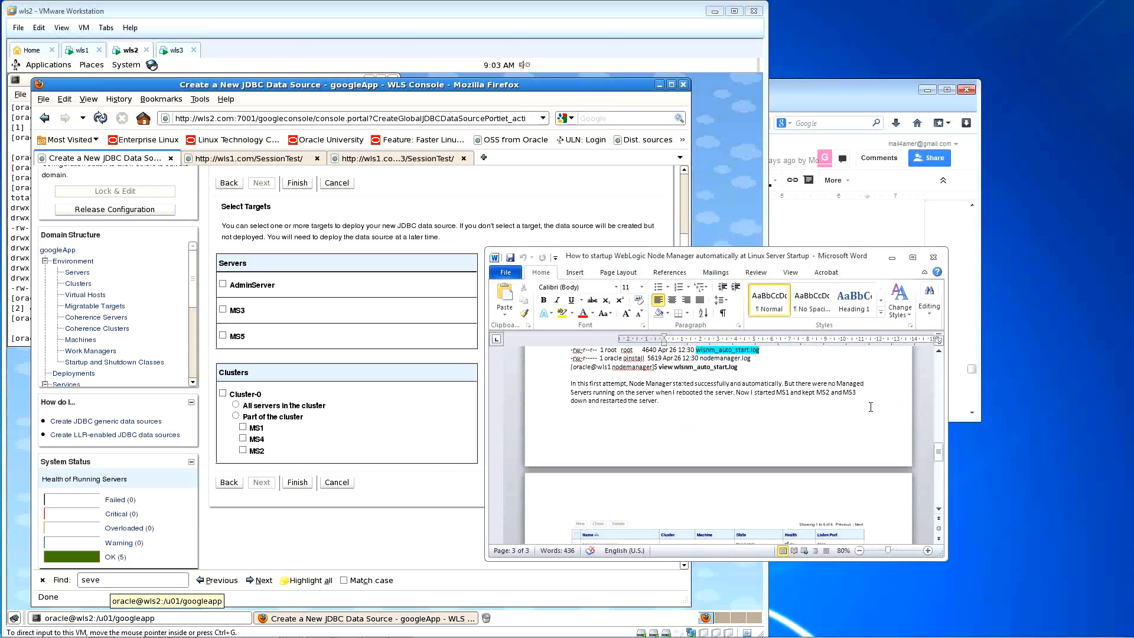
scroll(871, 406, up, 8)
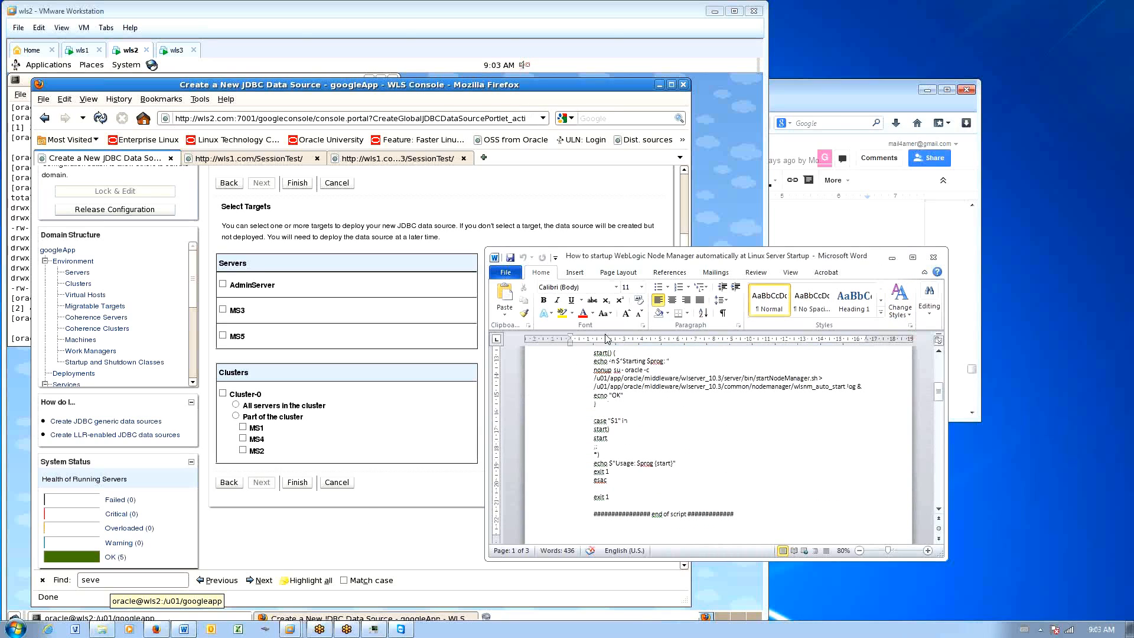
key(alt+f)
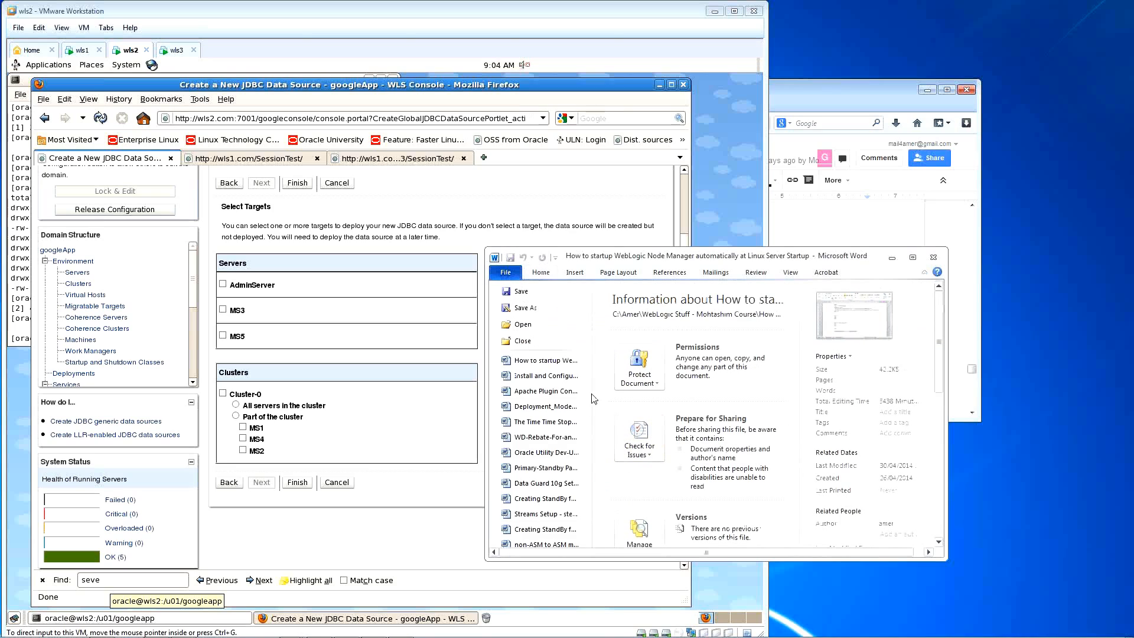
drag(486, 377, 424, 378)
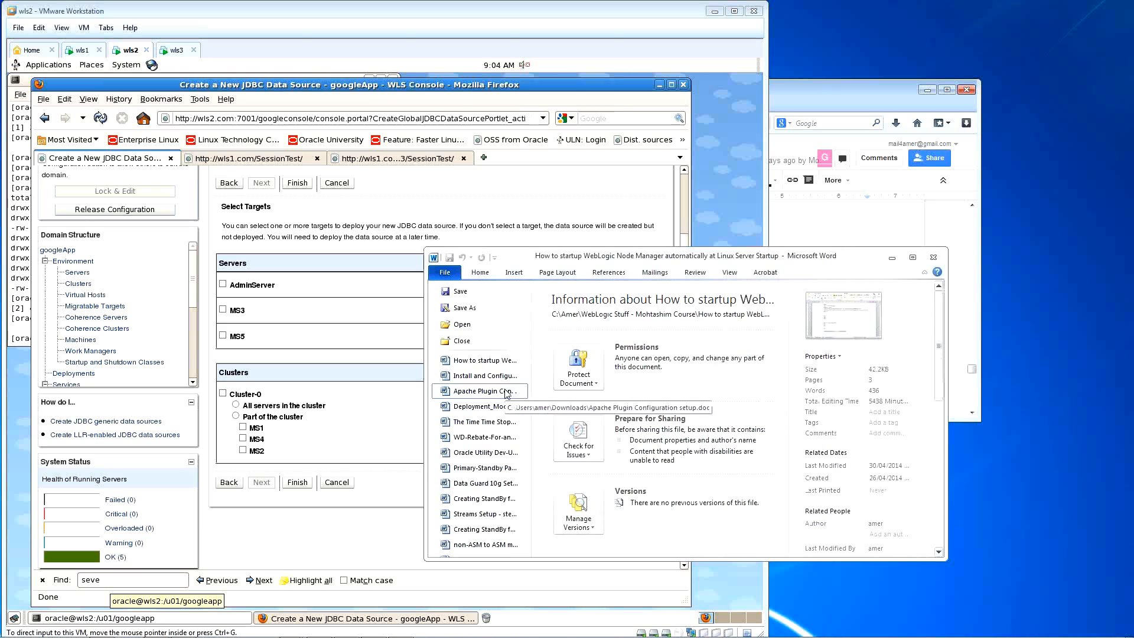
Step: Open and browse the Apache Plugin Configuration setup document, then close it
click(485, 391)
scroll(755, 420, down, 15)
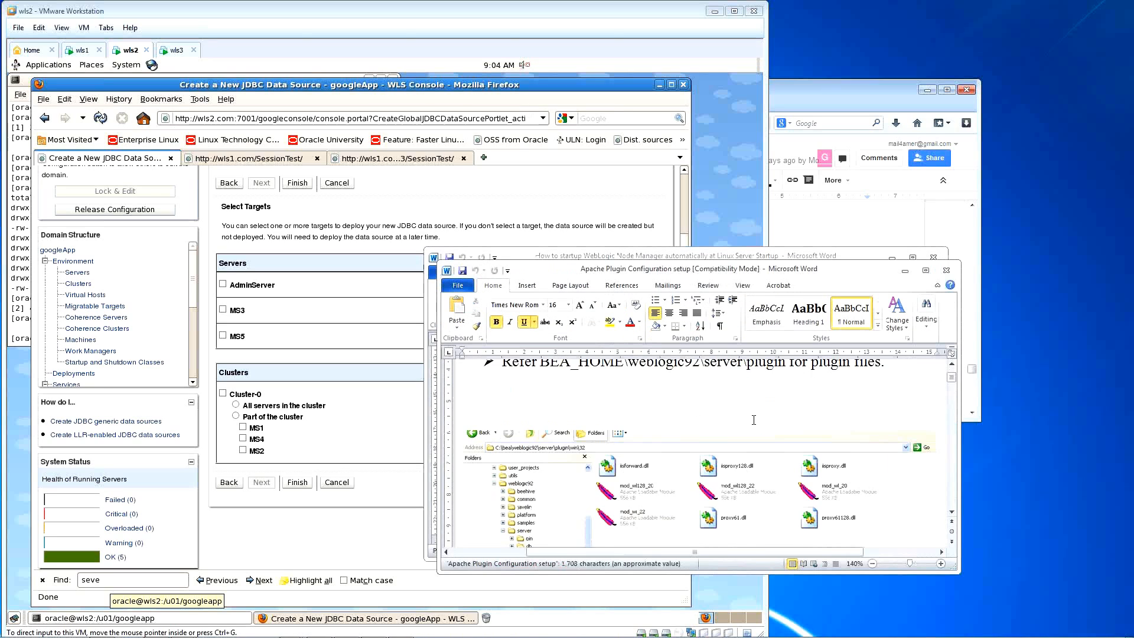
scroll(755, 421, down, 10)
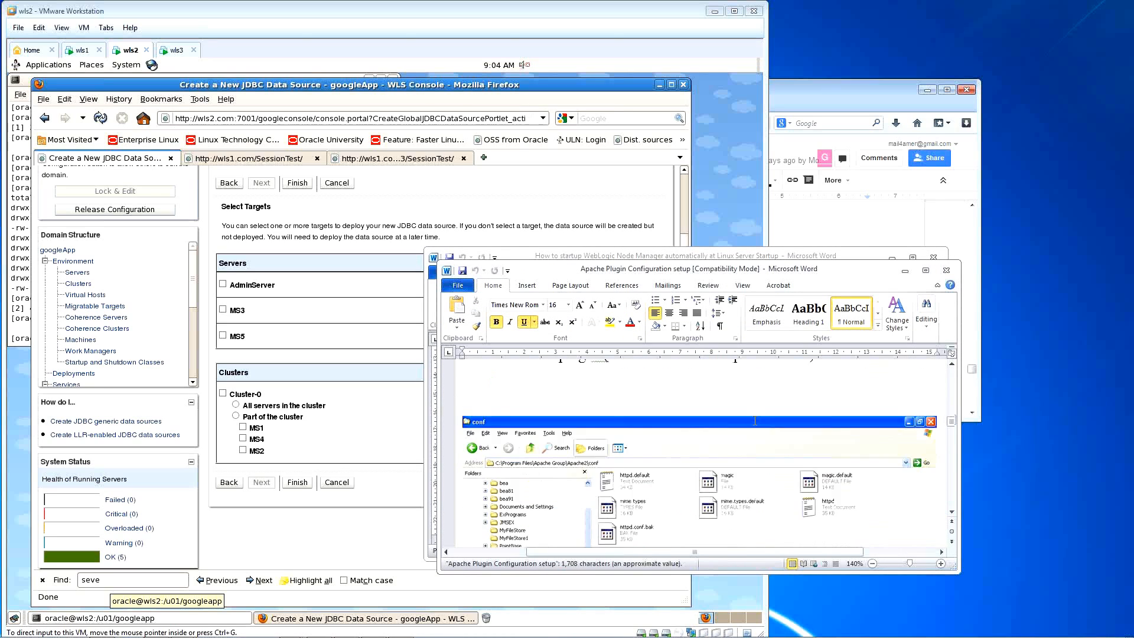
scroll(756, 421, down, 15)
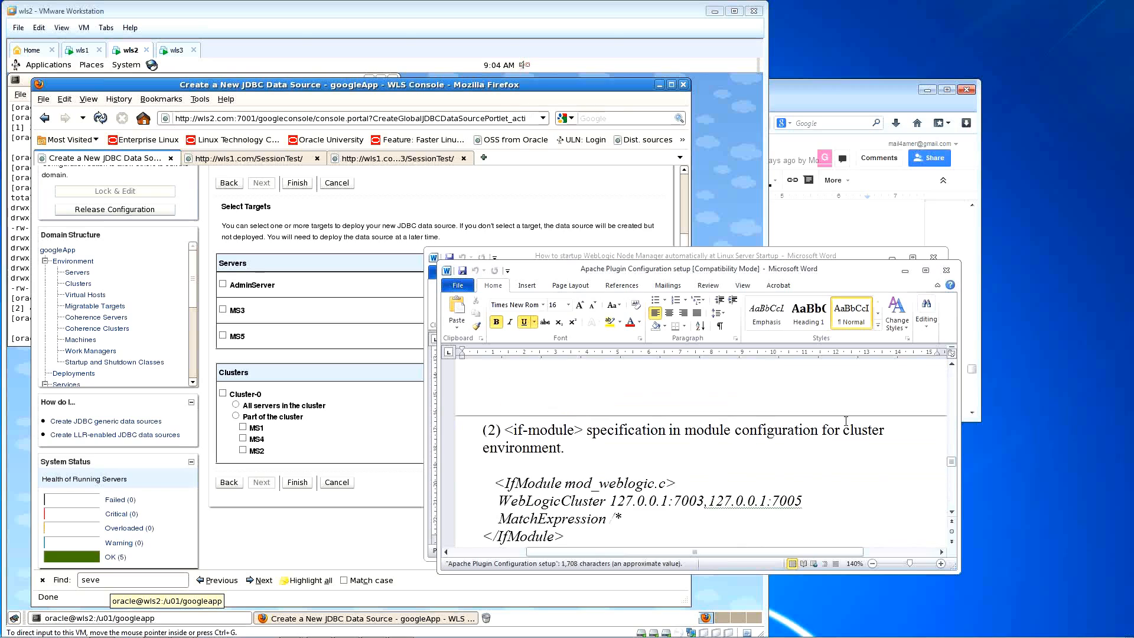
scroll(871, 438, down, 15)
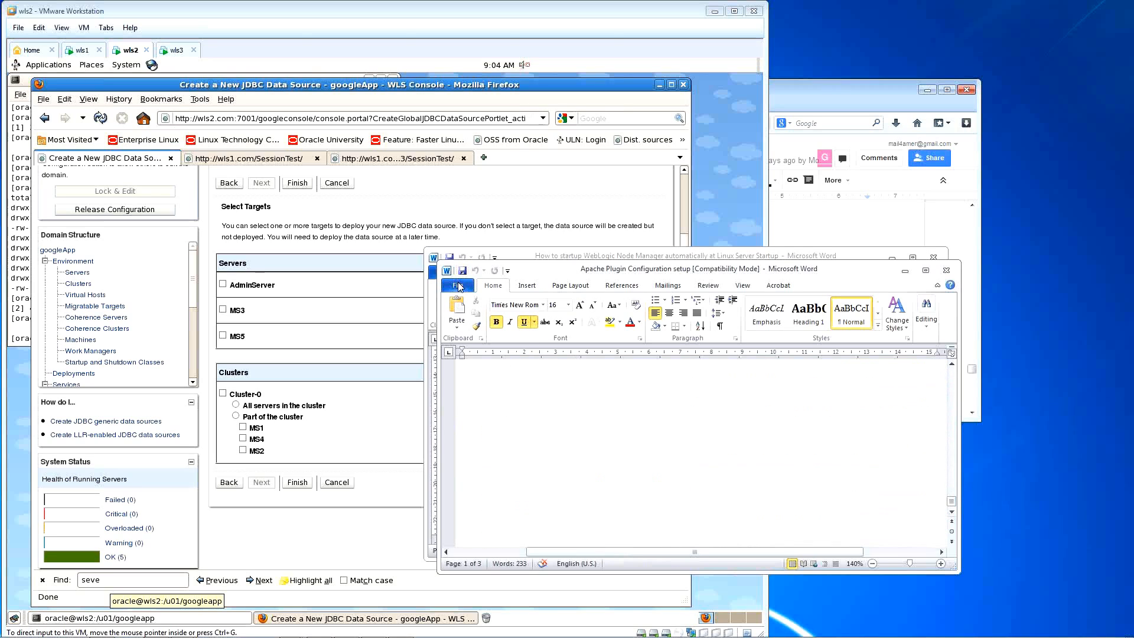
click(947, 270)
click(1112, 71)
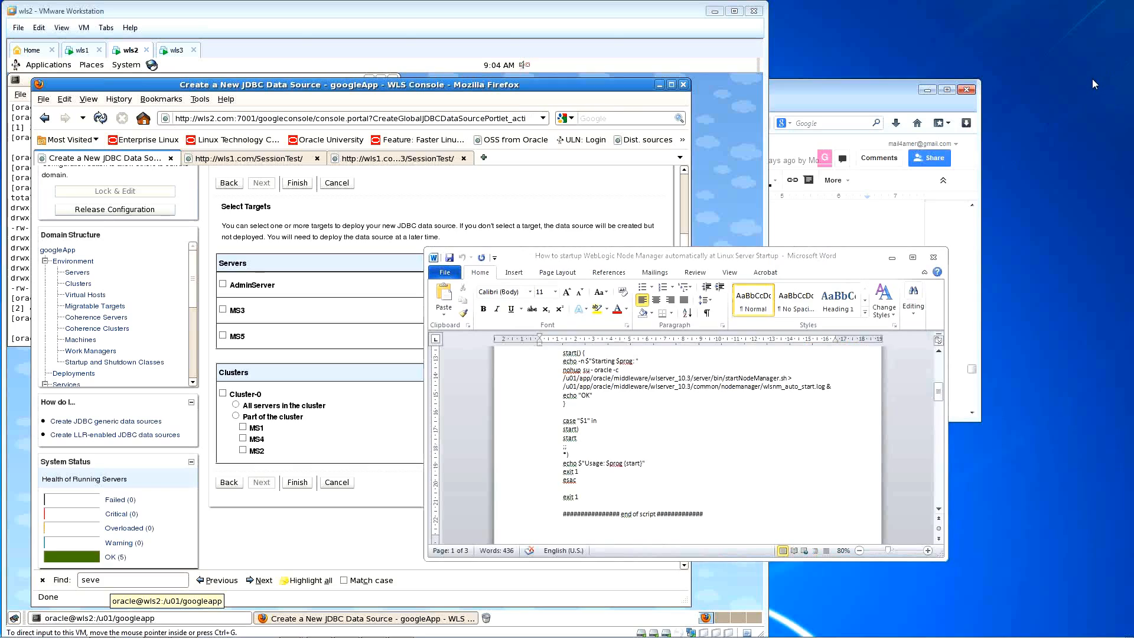
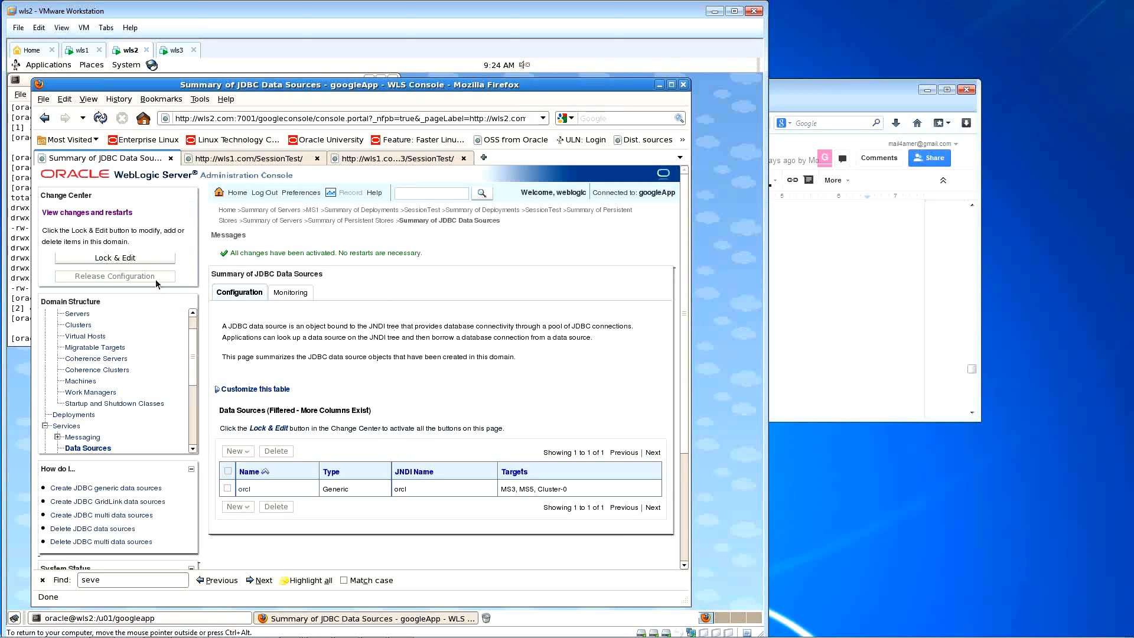
Step: Under Lock & Edit, untarget orcl from Cluster-0 and MS5 so only MS3 remains, then save and activate
click(152, 261)
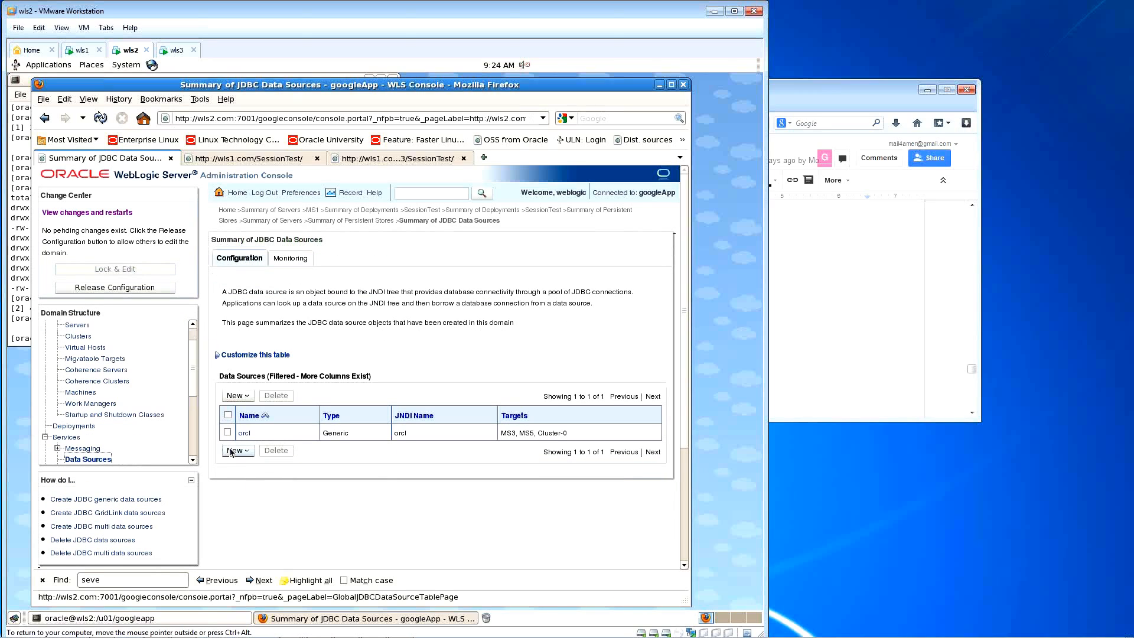
click(243, 434)
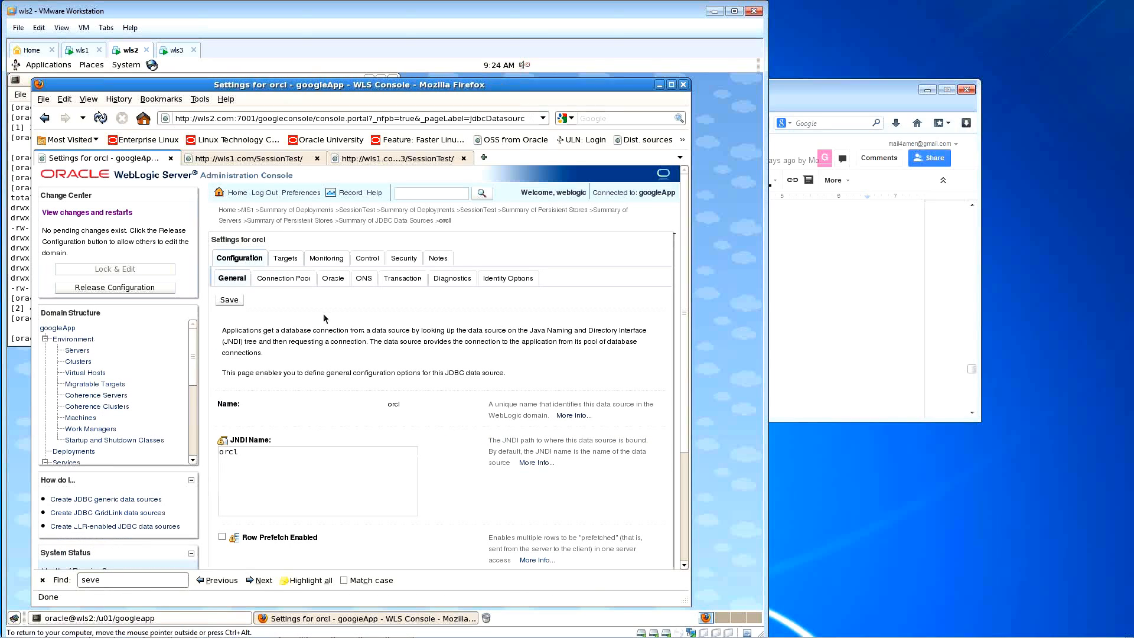
click(283, 278)
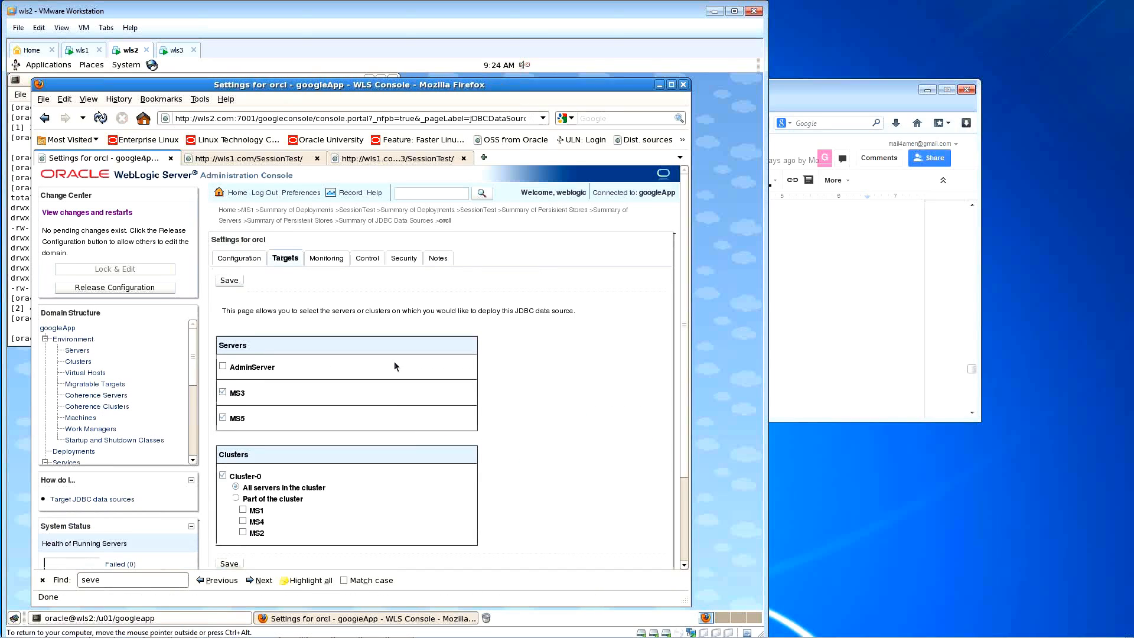
scroll(395, 361, down, 2)
click(223, 397)
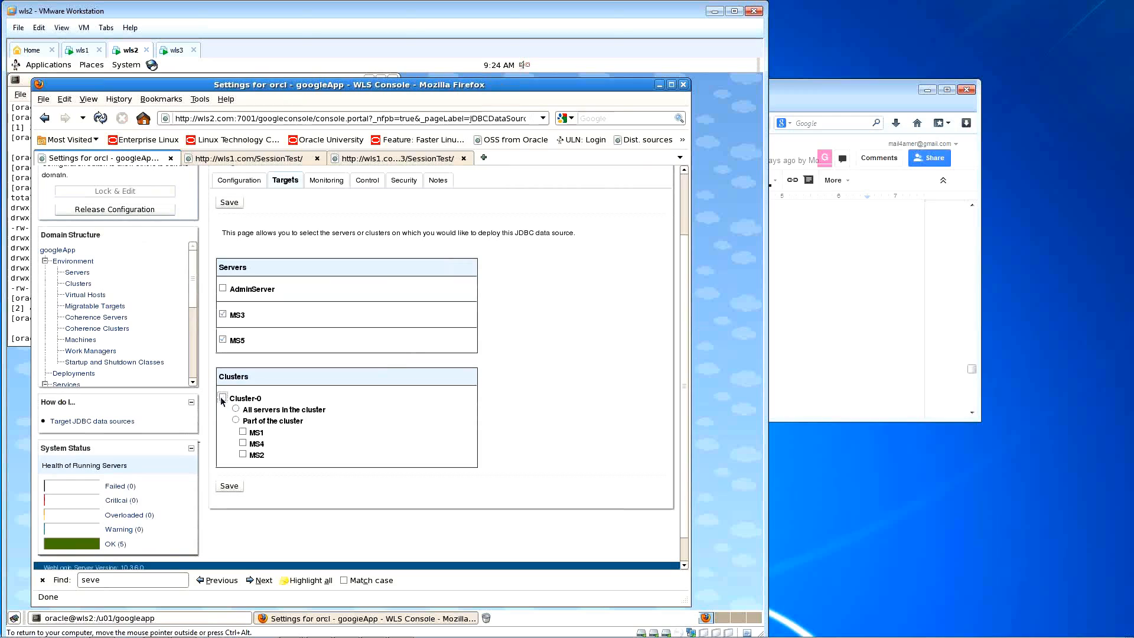
click(222, 340)
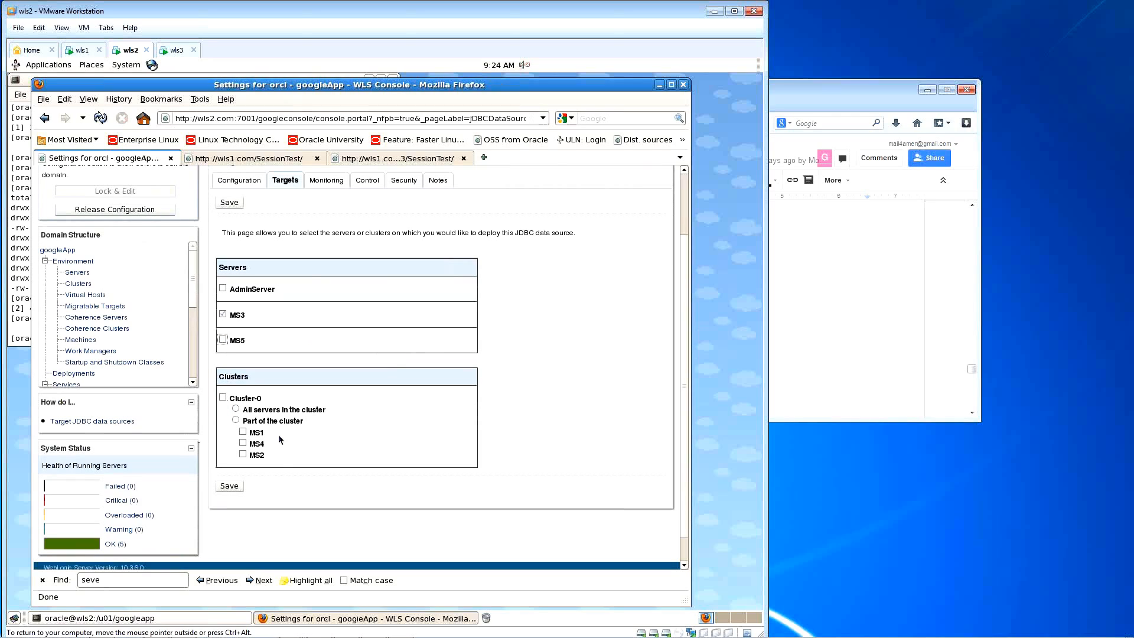
click(231, 486)
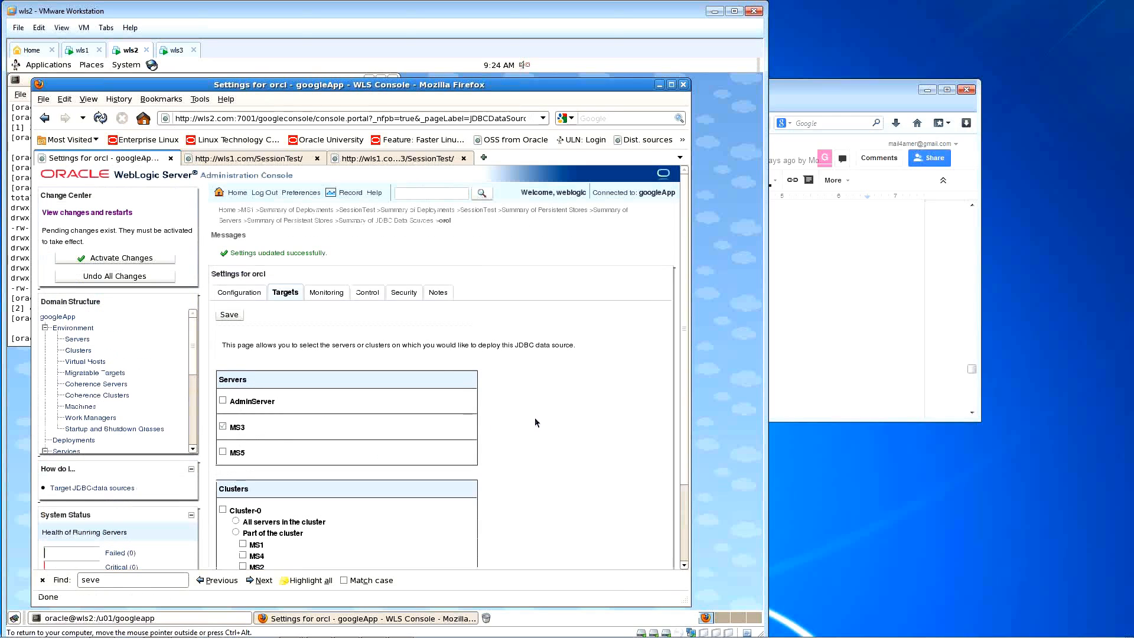
click(121, 258)
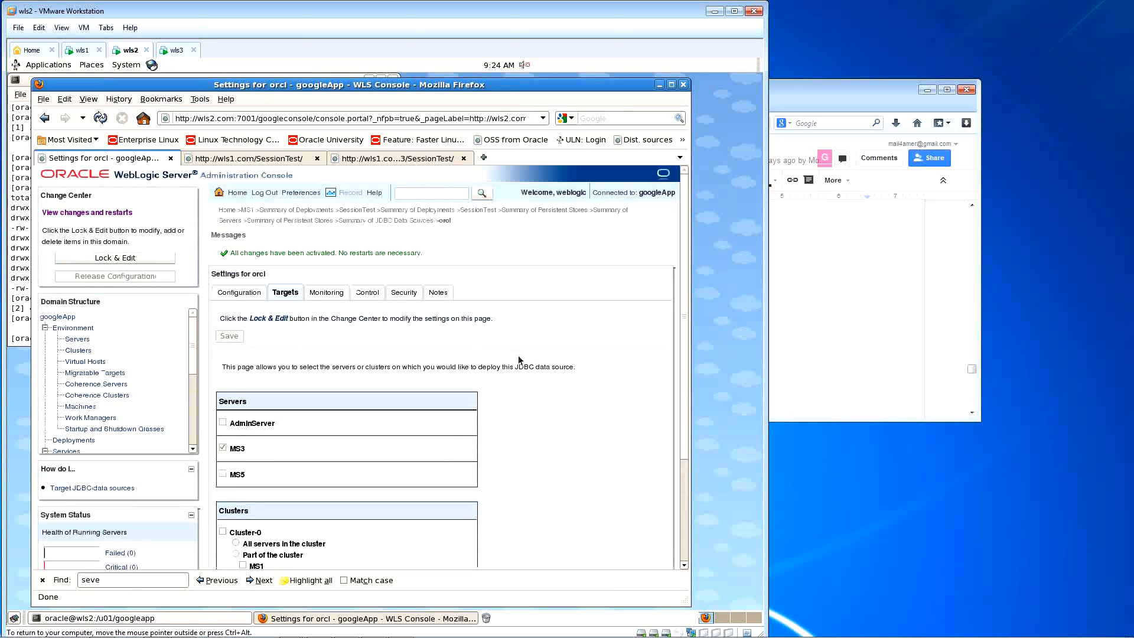
scroll(559, 368, down, 2)
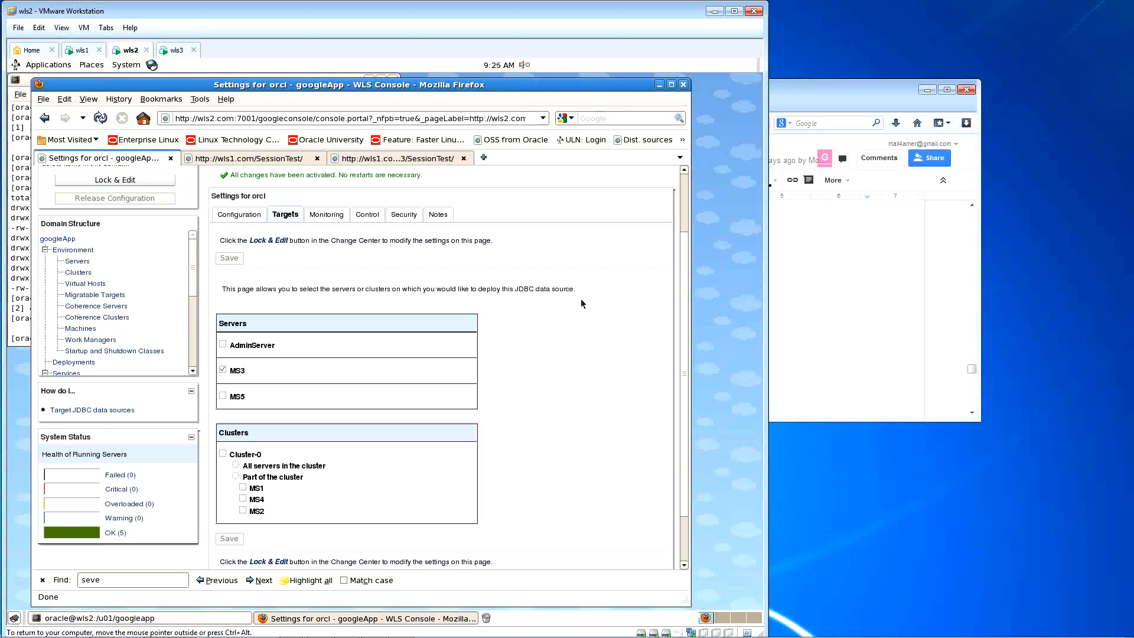
mouse_move(428, 636)
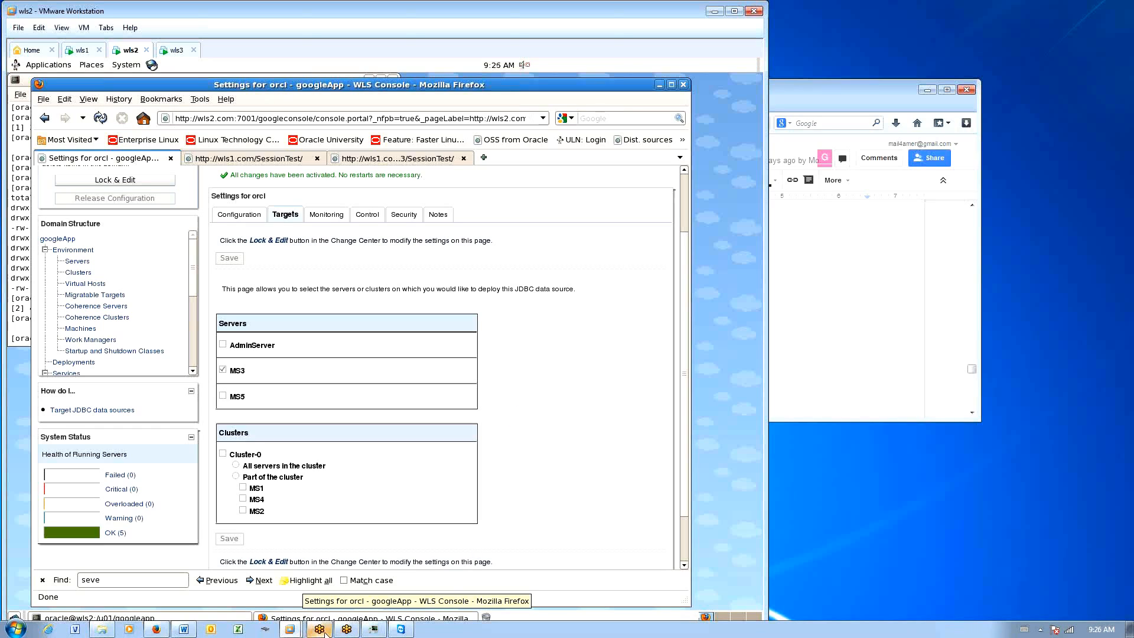
Step: Bring the Weblogic_Trg_Shared_doc window forward and reposition and resize it over the console
click(156, 629)
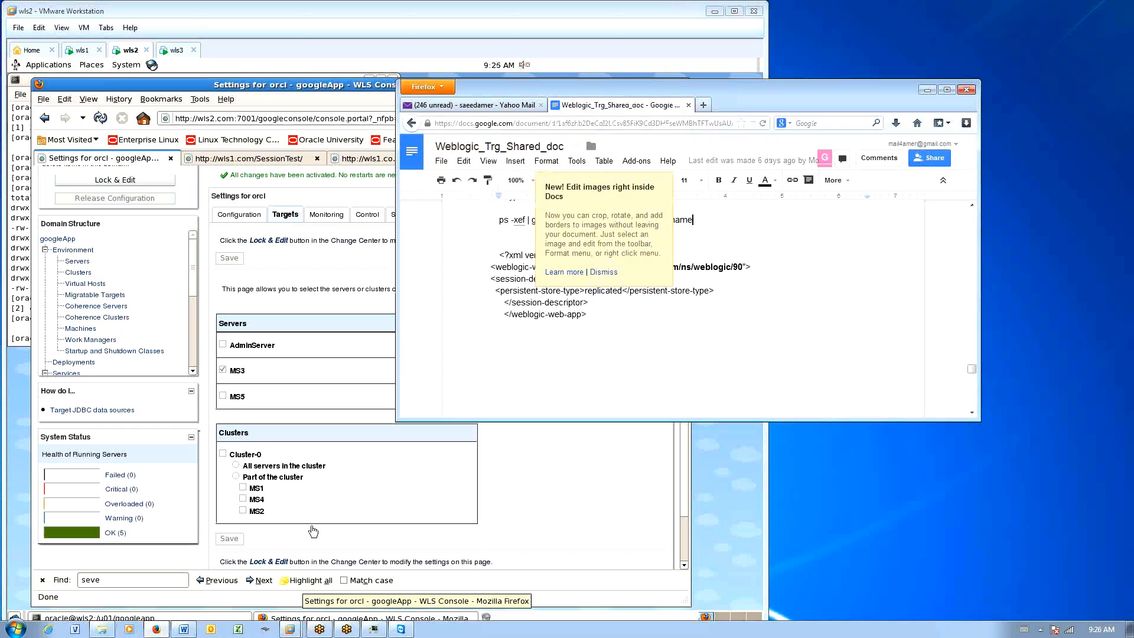
click(720, 336)
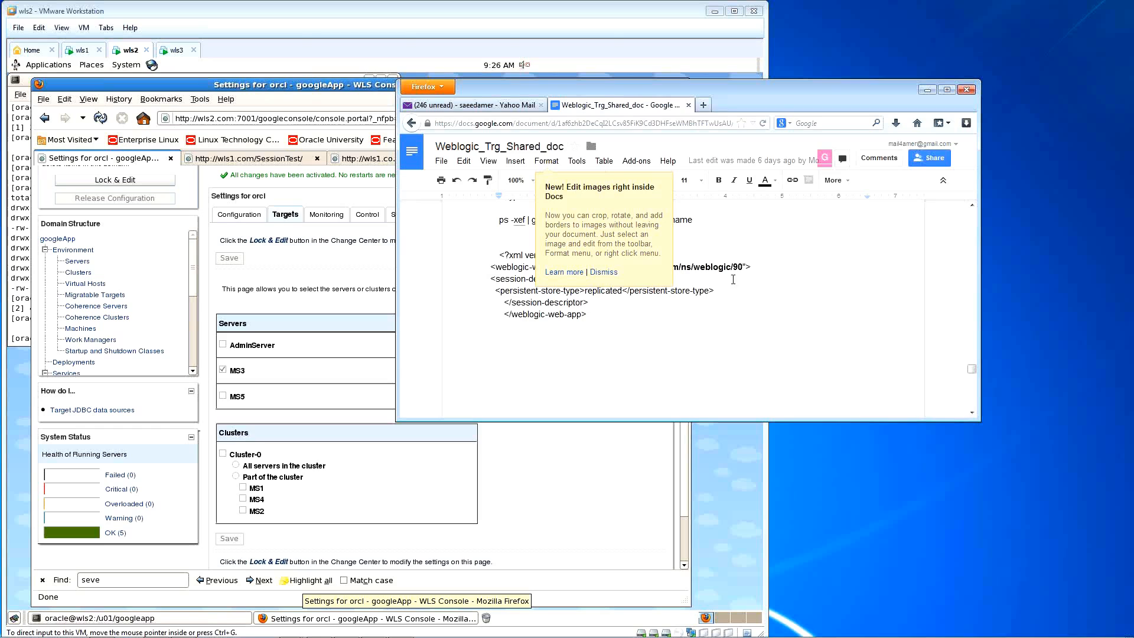
drag(779, 111, 755, 128)
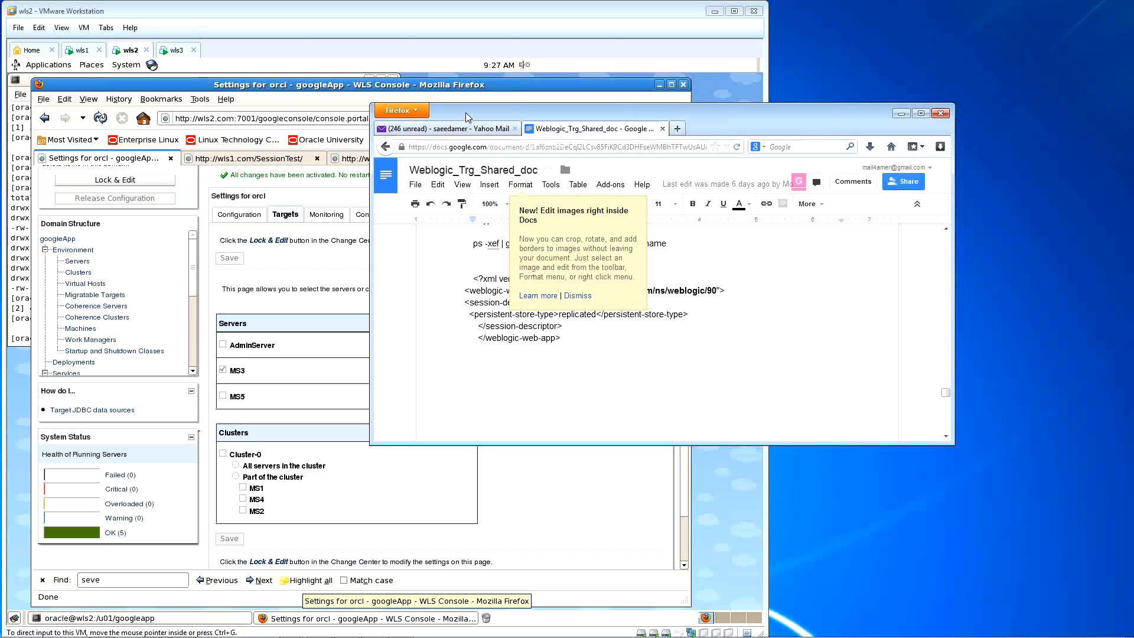
drag(587, 105, 564, 223)
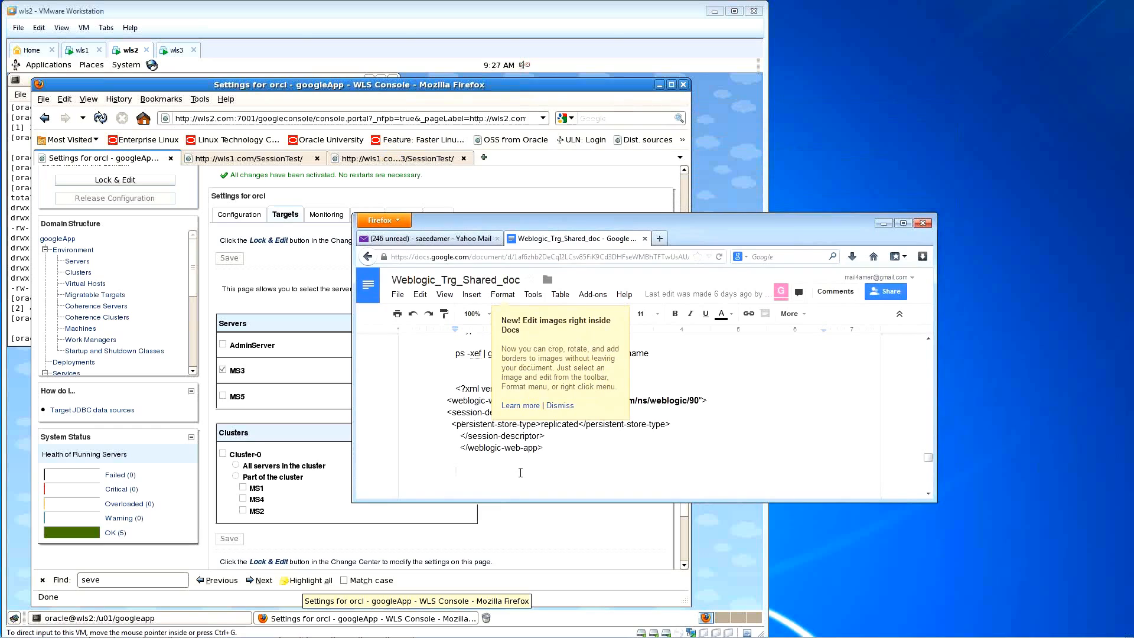
drag(585, 214, 585, 98)
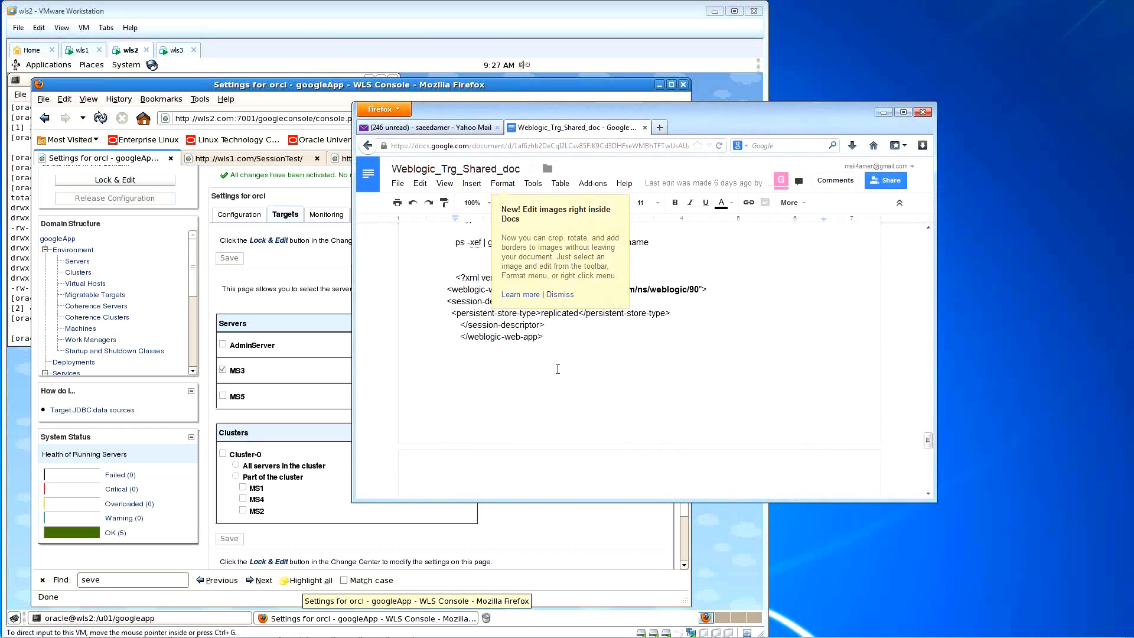
scroll(656, 390, down, 3)
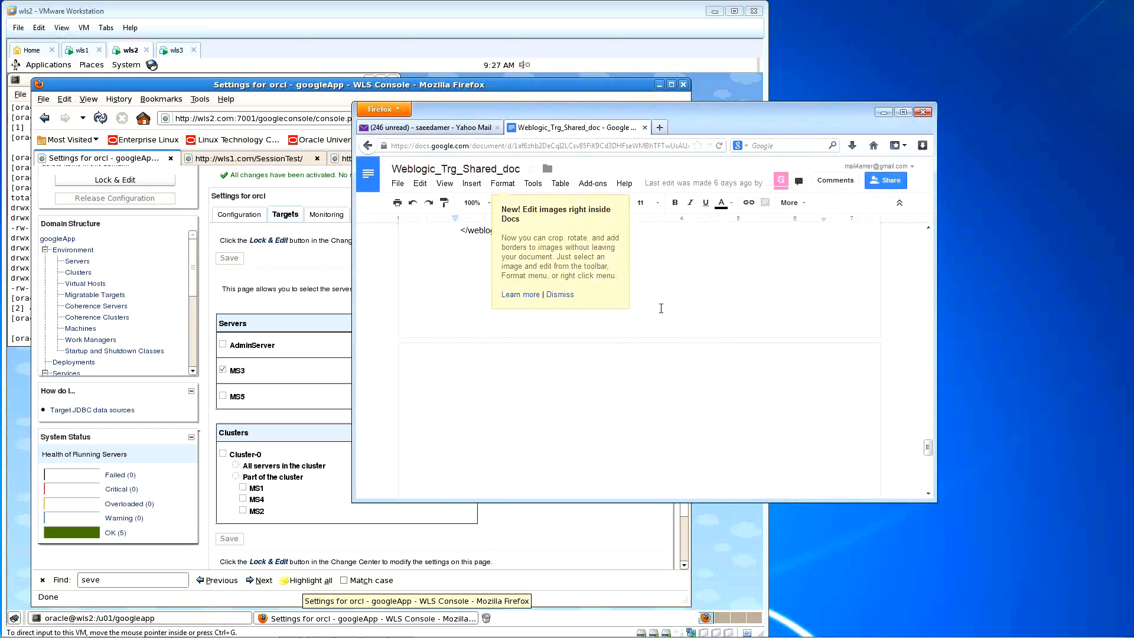
Step: Dismiss the image-editing tip, select the document's URL, and shorten the window
click(560, 294)
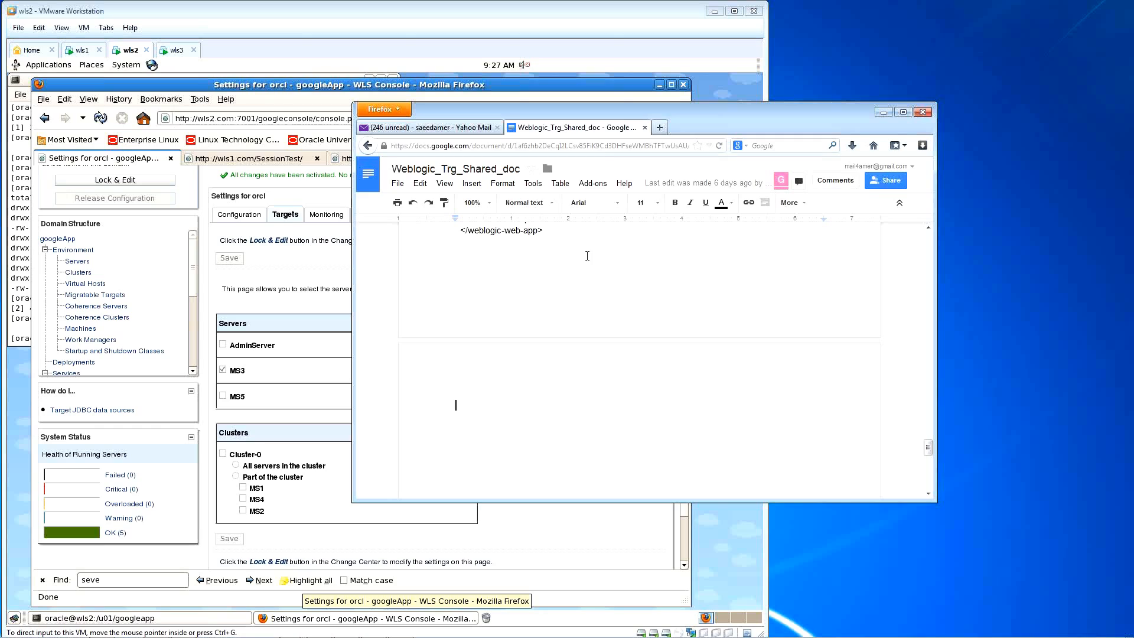
click(608, 145)
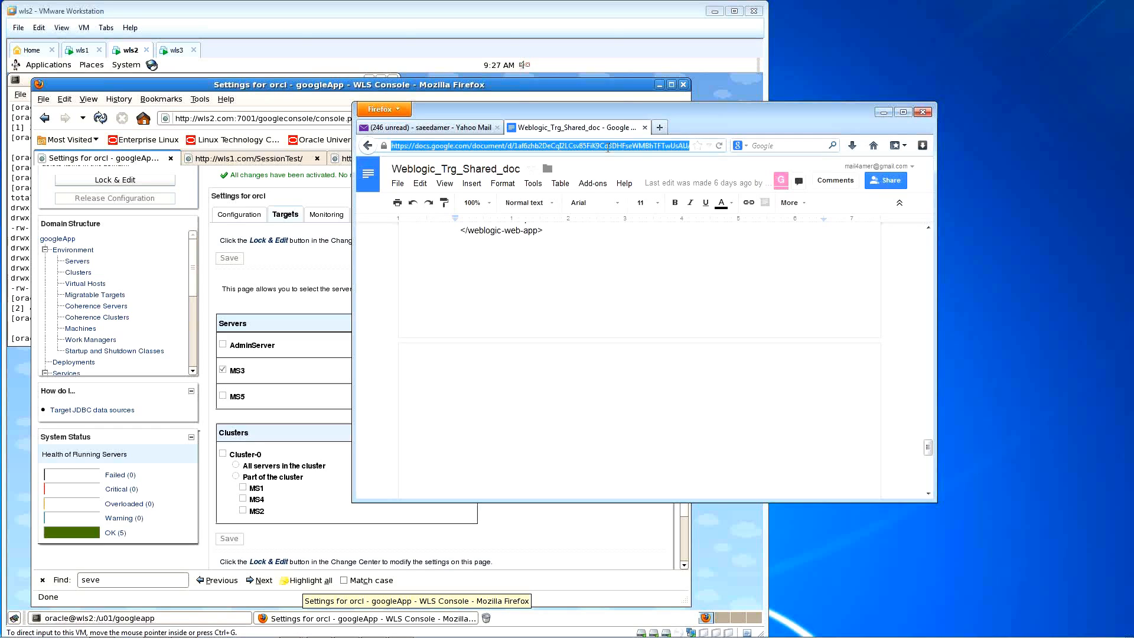
click(995, 428)
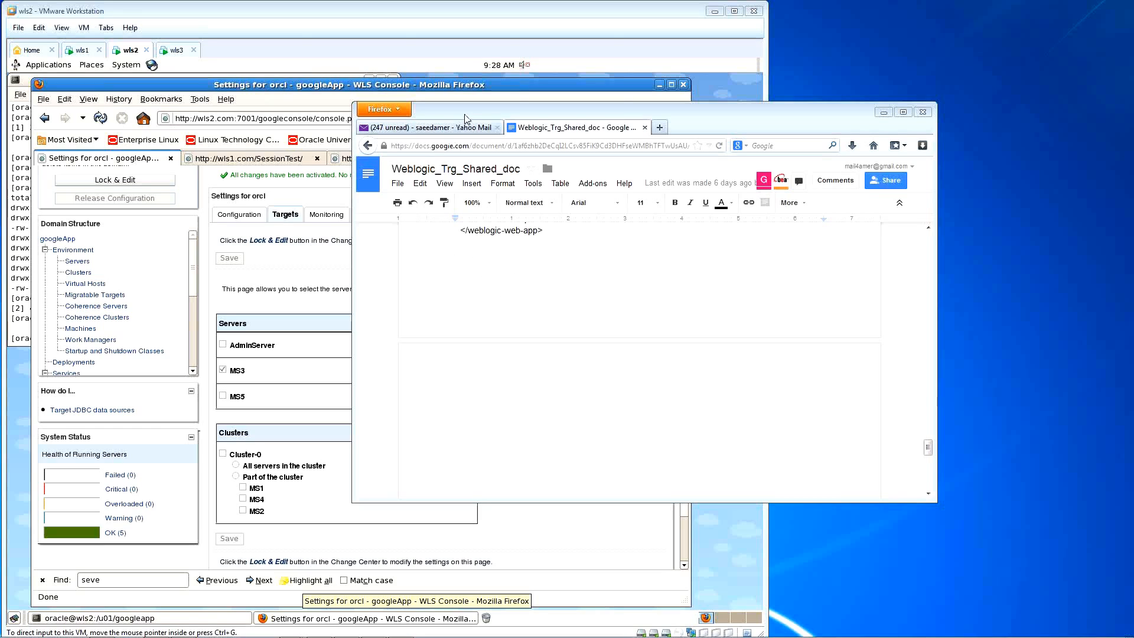
drag(474, 102, 474, 173)
scroll(539, 373, down, 2)
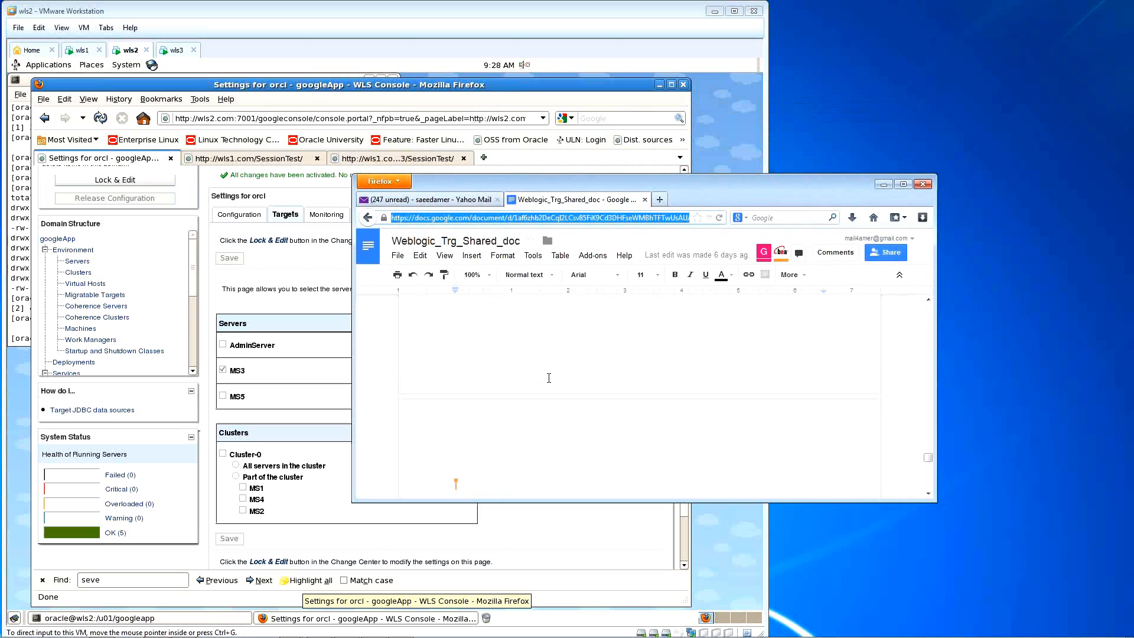
click(562, 367)
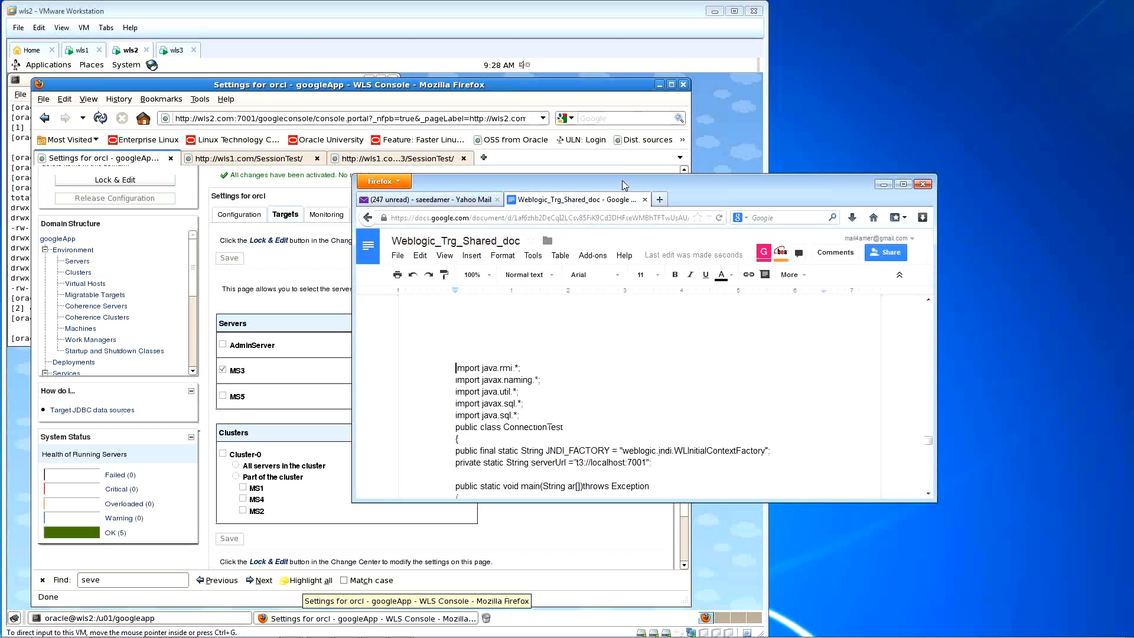
drag(621, 175, 621, 52)
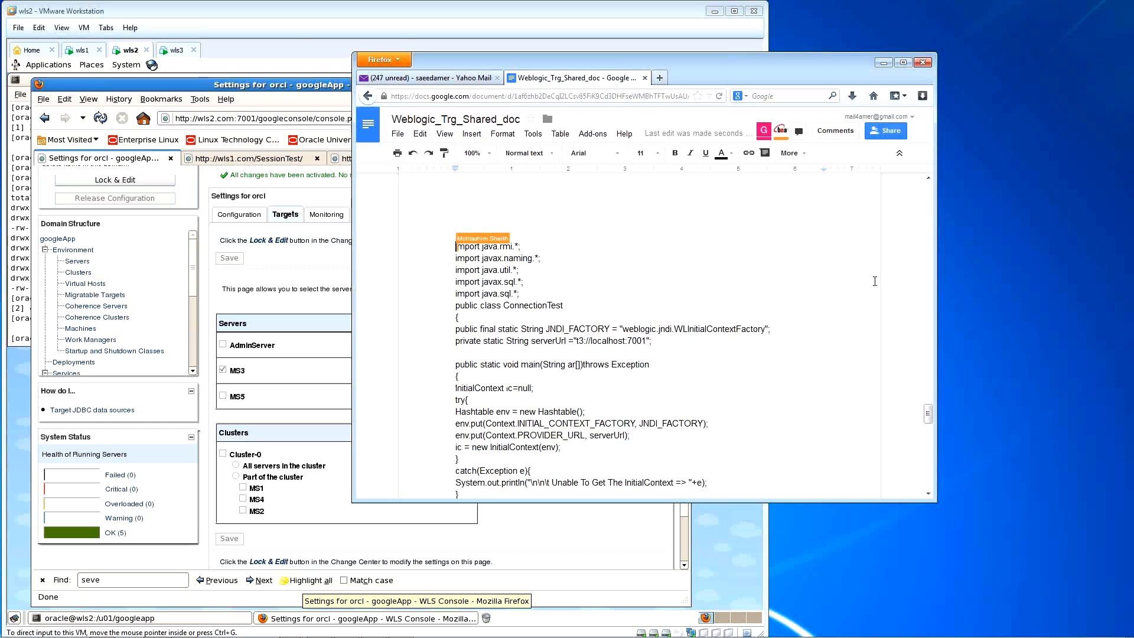
scroll(832, 303, down, 3)
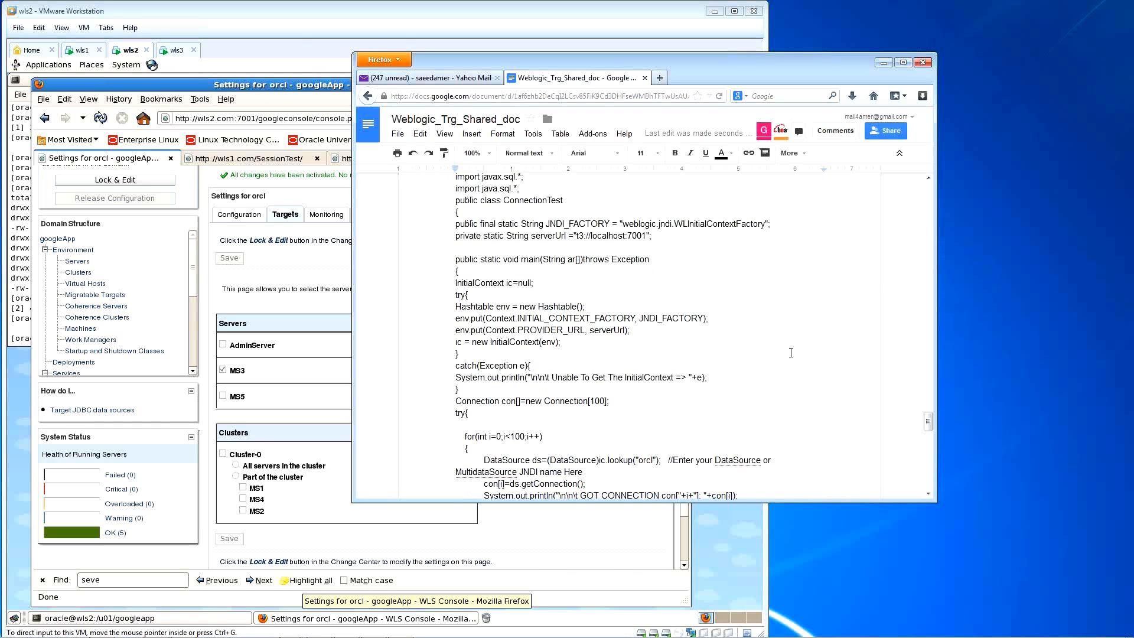
scroll(768, 353, up, 3)
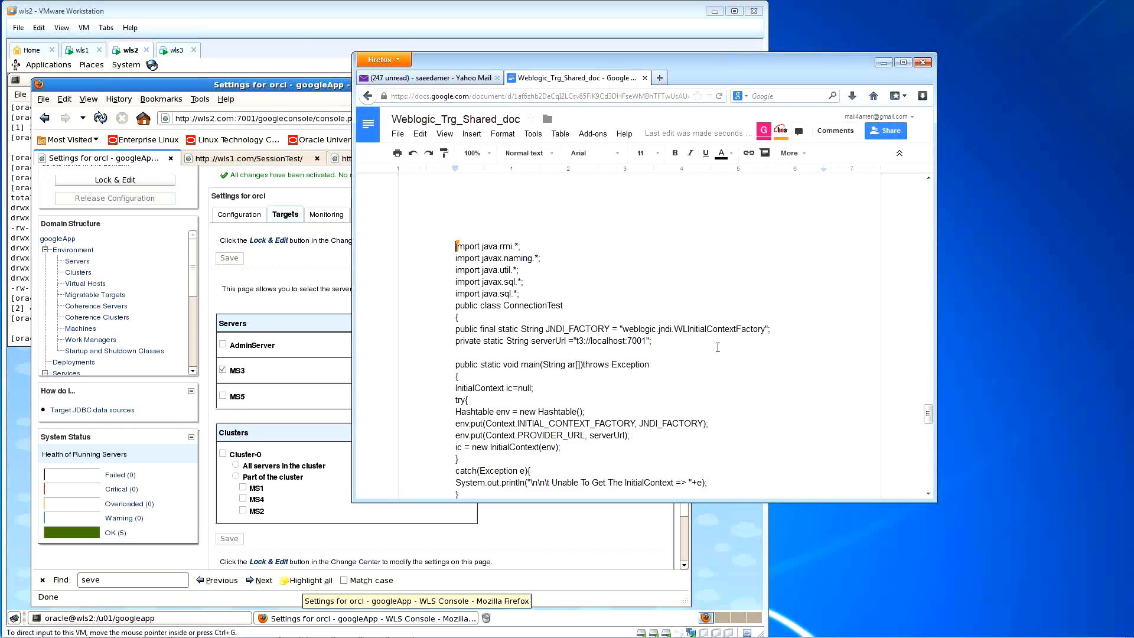
scroll(738, 353, down, 10)
scroll(717, 347, down, 10)
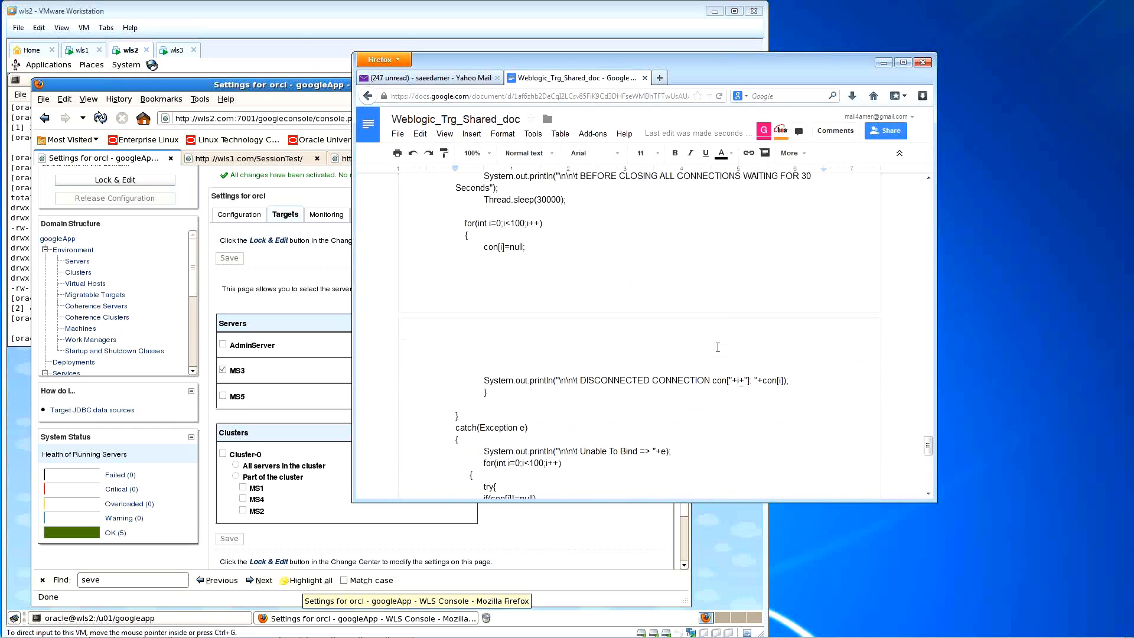
scroll(576, 347, up, 10)
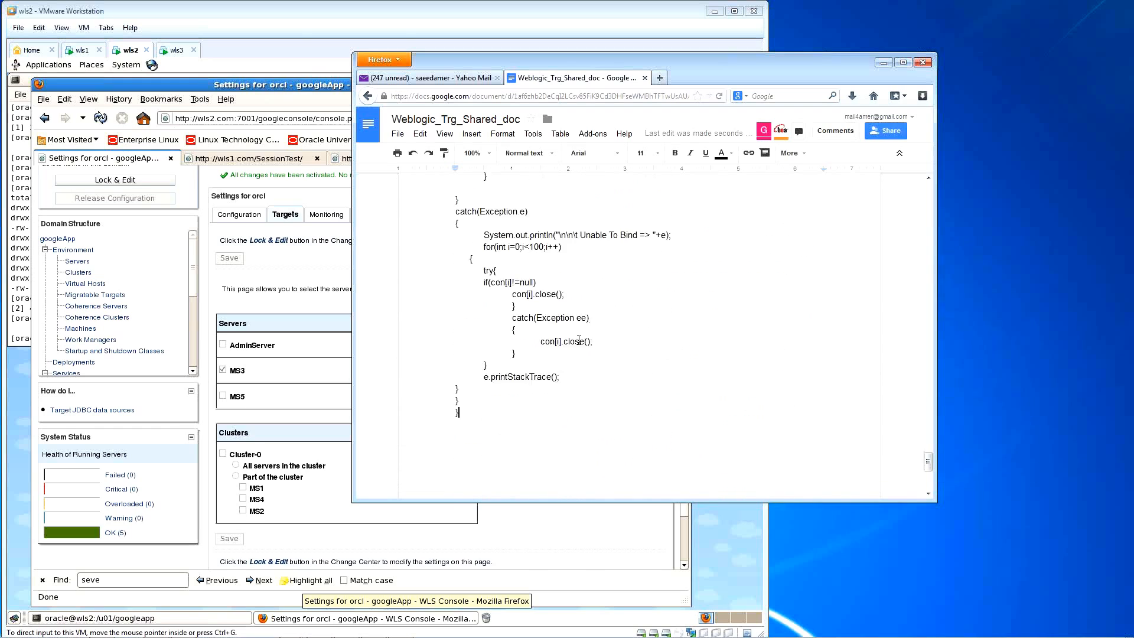
scroll(763, 332, up, 10)
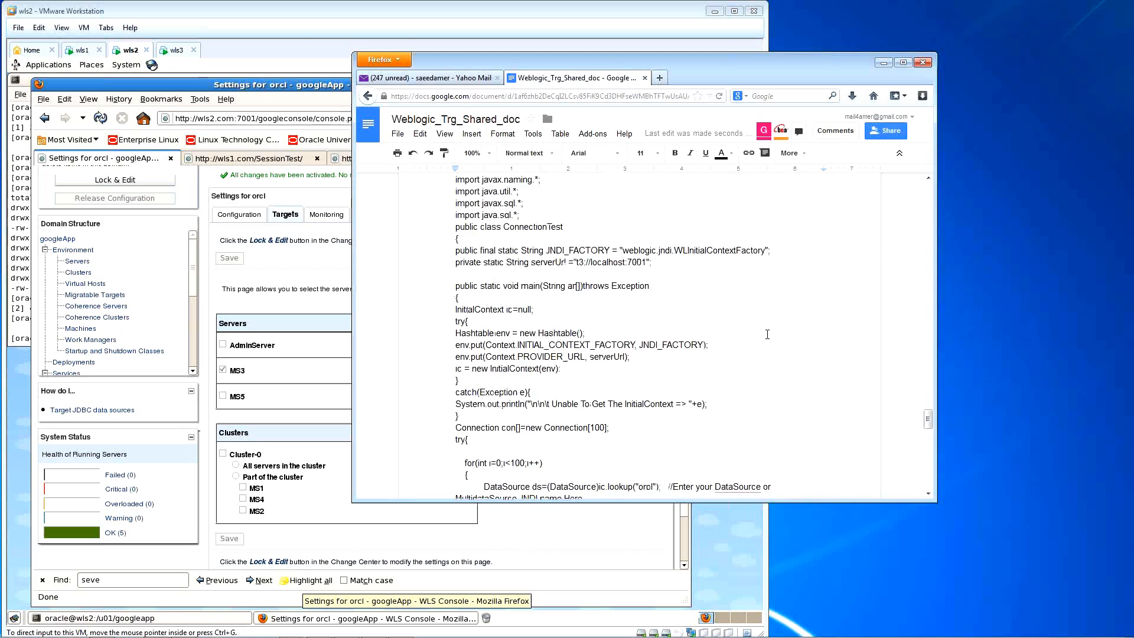
scroll(768, 334, up, 3)
scroll(739, 367, down, 8)
scroll(679, 366, down, 2)
click(598, 302)
key(Home)
key(Return)
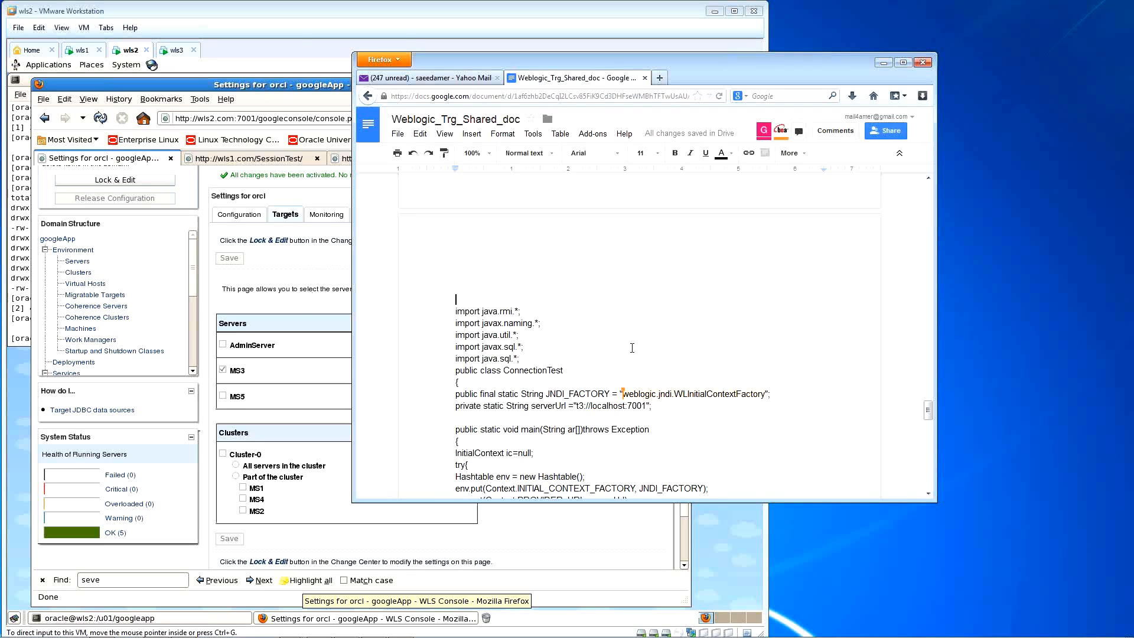
scroll(632, 348, down, 6)
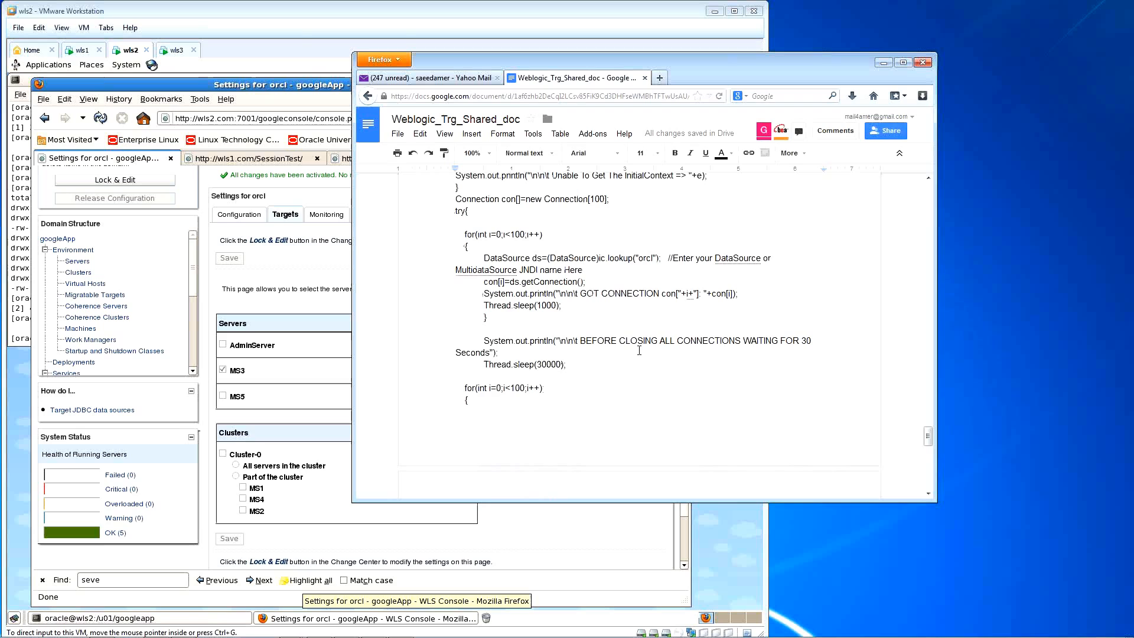
scroll(657, 390, up, 2)
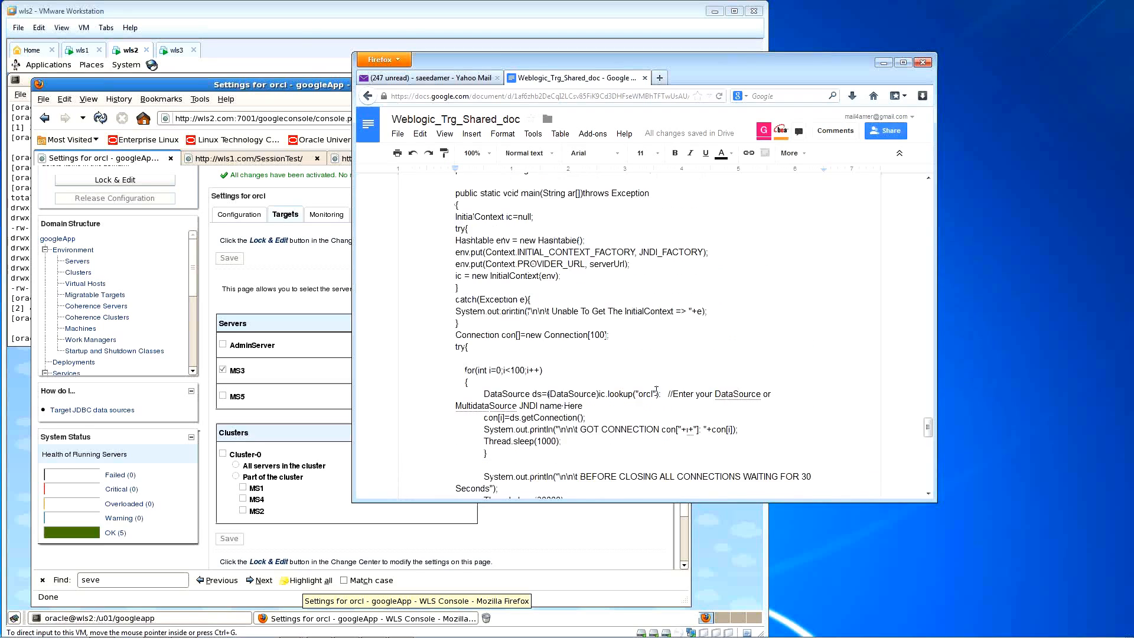
scroll(656, 389, up, 5)
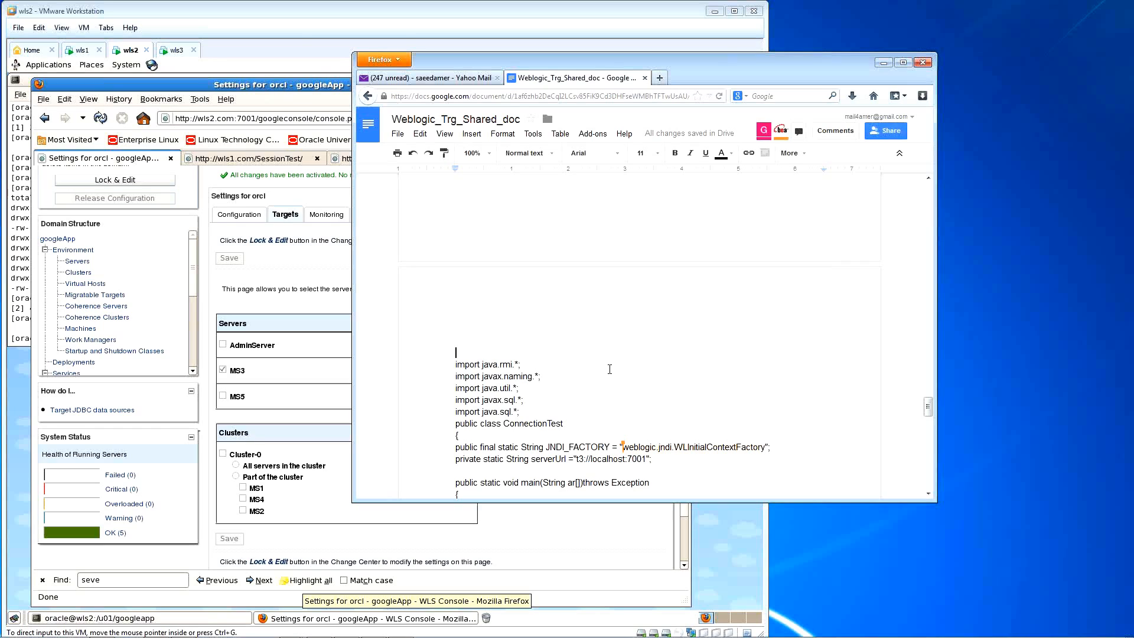
Step: Type <% on the line above the Java import statements
text(%)
scroll(610, 369, down, 3)
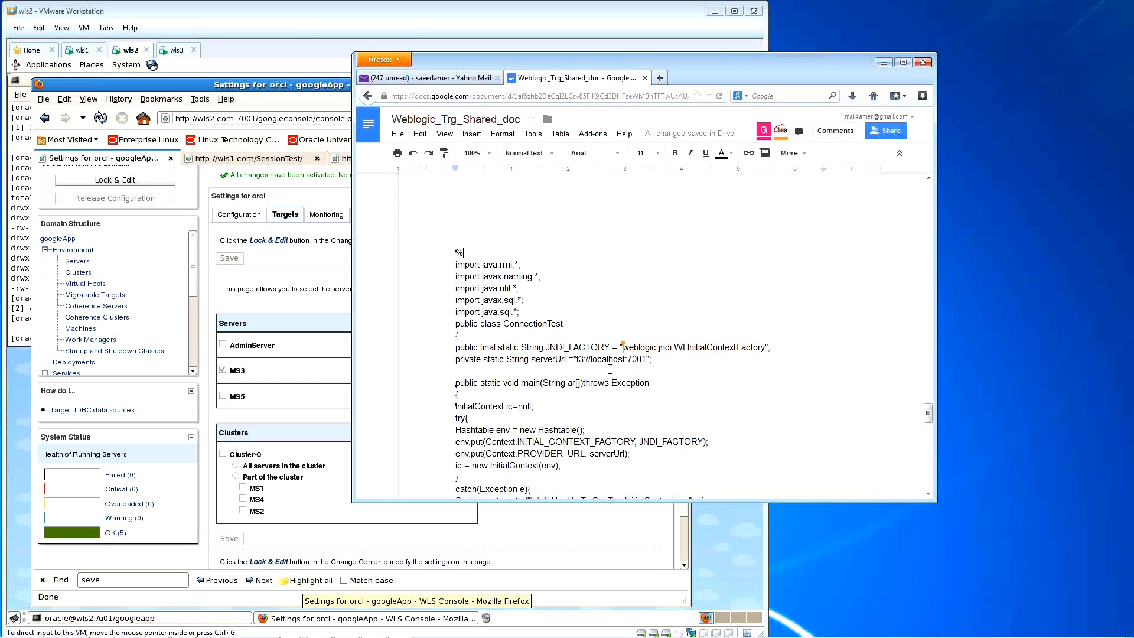
text(<)
key(Down)
key(Down)
key(Down)
key(Down)
key(Down)
key(Down)
key(Up)
key(Up)
key(Up)
key(Up)
key(Up)
key(Up)
key(Up)
key(Up)
key(shift+End)
Step: Add an empty line after the final closing brace and delete the <% above the imports
key(Down)
key(Down)
key(Down)
key(Down)
key(Down)
key(Down)
key(Down)
key(Down)
key(Down)
key(Down)
key(Down)
key(Down)
key(Down)
key(Down)
key(Down)
key(Down)
key(Down)
key(Down)
key(Down)
key(Down)
key(Down)
key(Down)
key(Down)
key(Down)
key(Down)
key(Down)
key(Down)
key(Down)
key(Down)
key(Down)
key(Down)
key(Down)
key(Down)
key(Down)
key(Down)
key(Down)
key(Down)
key(Down)
key(Down)
key(Down)
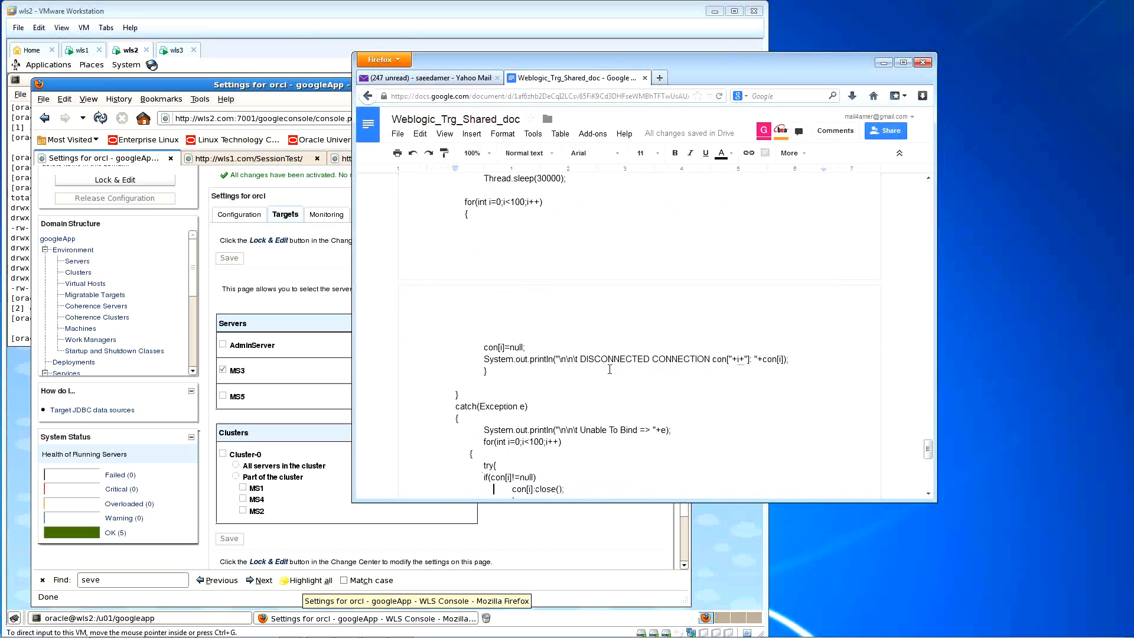
key(Down)
key(Down)
key(Down)
key(Down)
key(Down)
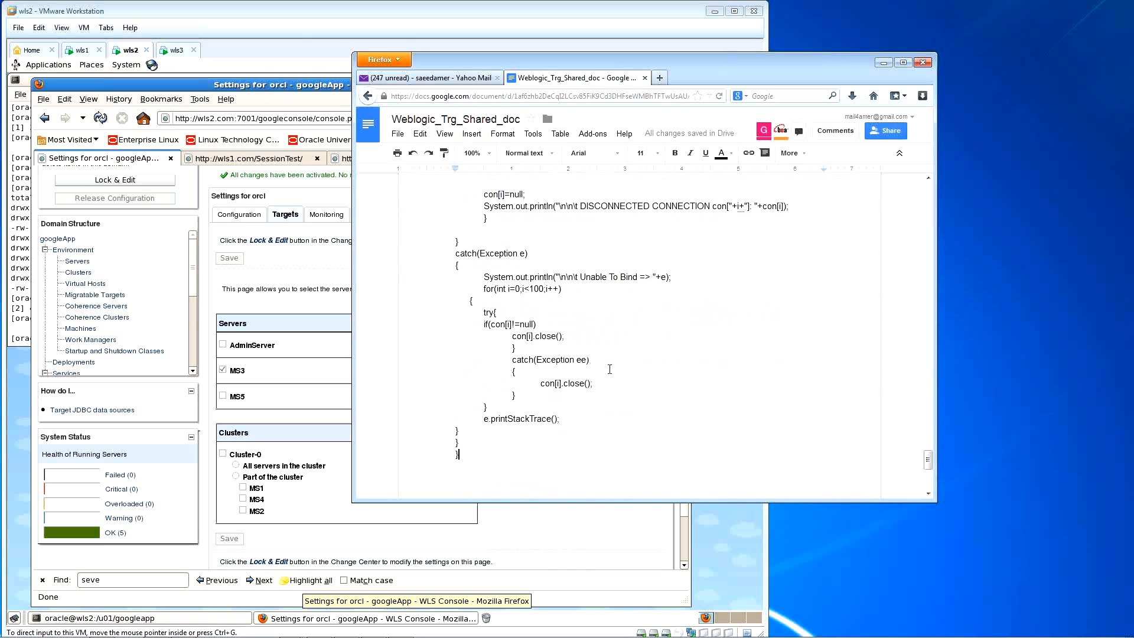
key(Return)
key(Up)
key(Up)
key(Up)
key(Up)
key(Up)
key(Up)
key(Up)
key(Up)
key(Up)
key(Up)
key(Up)
key(Up)
key(Up)
key(Up)
key(Up)
key(Up)
key(Up)
key(Up)
key(Up)
key(Up)
key(Up)
key(Up)
key(Up)
key(Up)
key(Up)
key(Up)
key(Up)
key(Up)
key(Up)
key(Up)
key(Up)
key(Up)
key(Up)
key(Up)
key(Up)
key(Up)
key(Up)
key(Up)
key(Up)
key(Up)
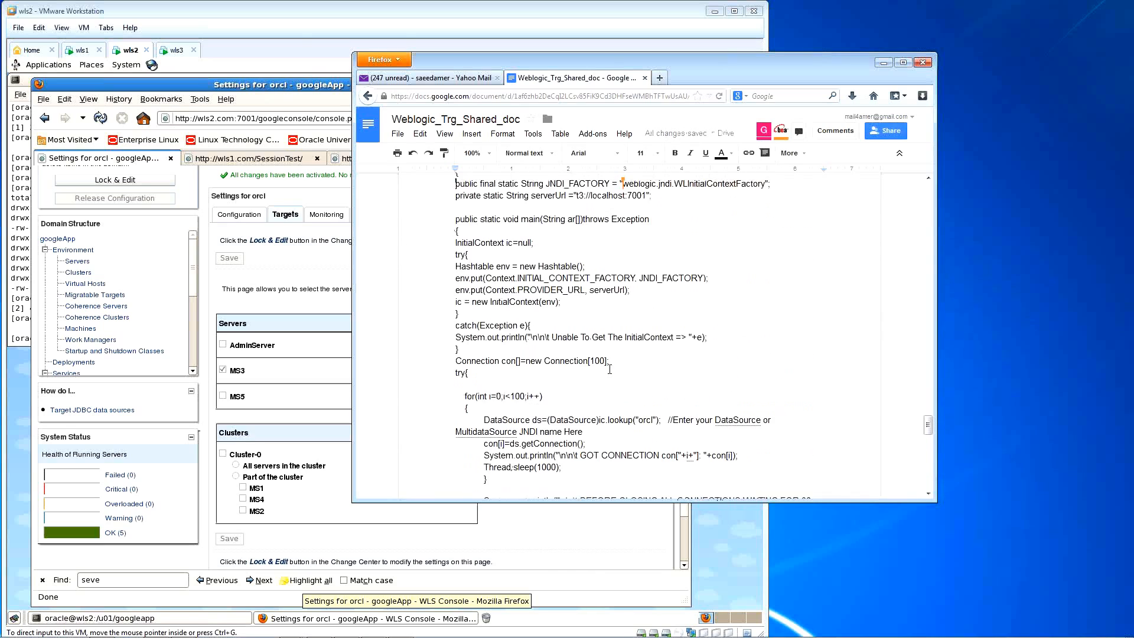
key(Down)
key(Down)
key(Down)
key(Down)
key(Down)
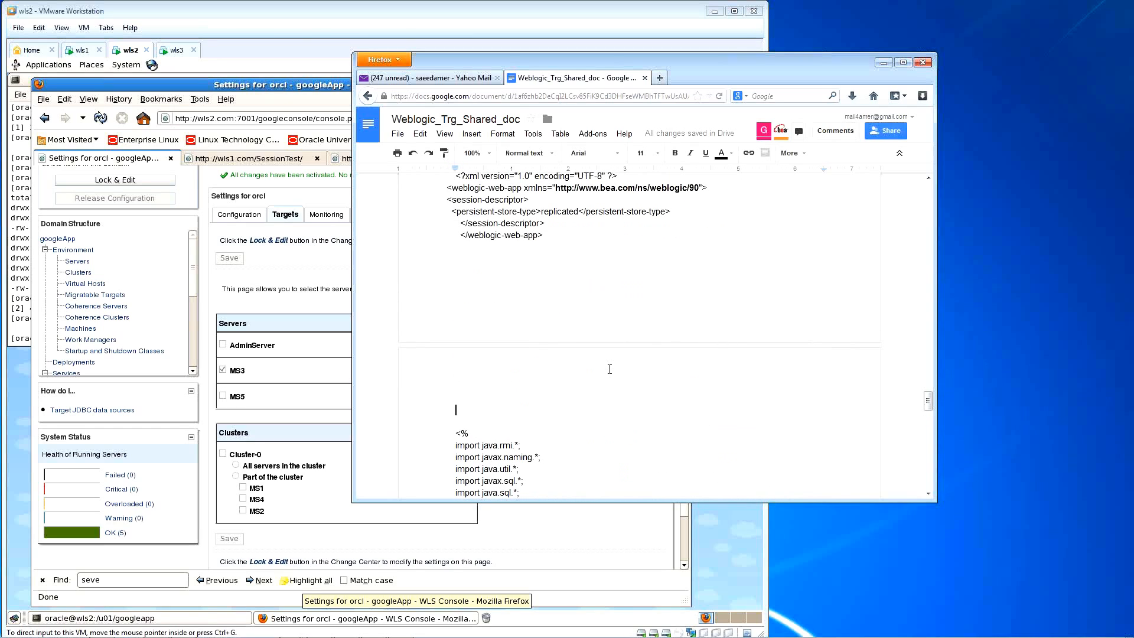
key(Delete)
key(Delete)
Step: Move the Google Docs window lower on screen
drag(693, 66, 698, 132)
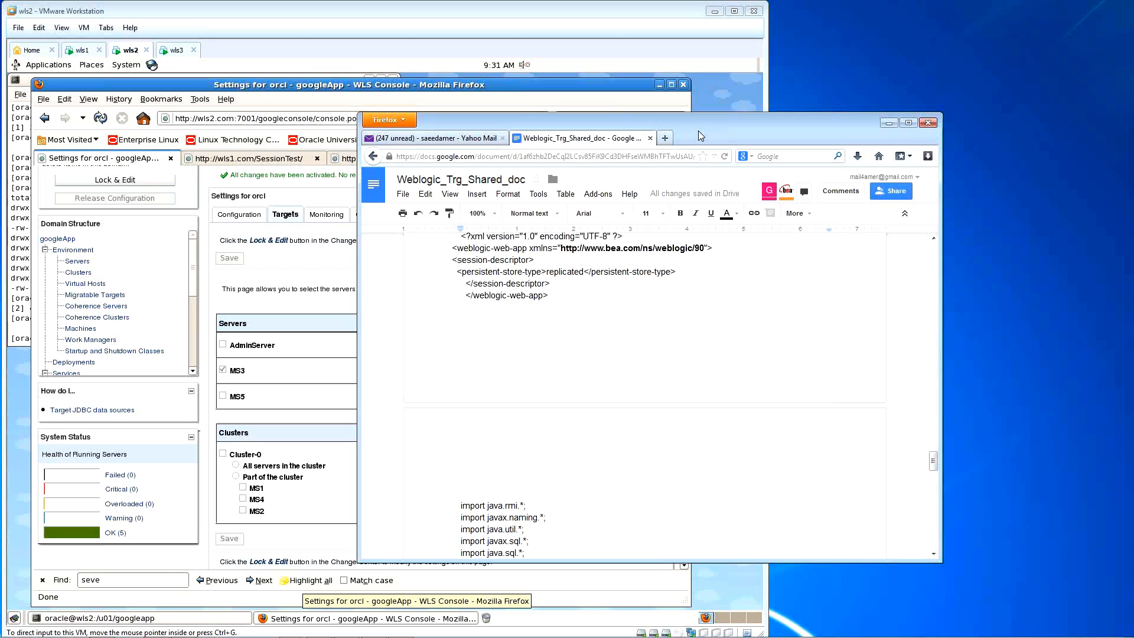
click(988, 299)
scroll(631, 421, down, 3)
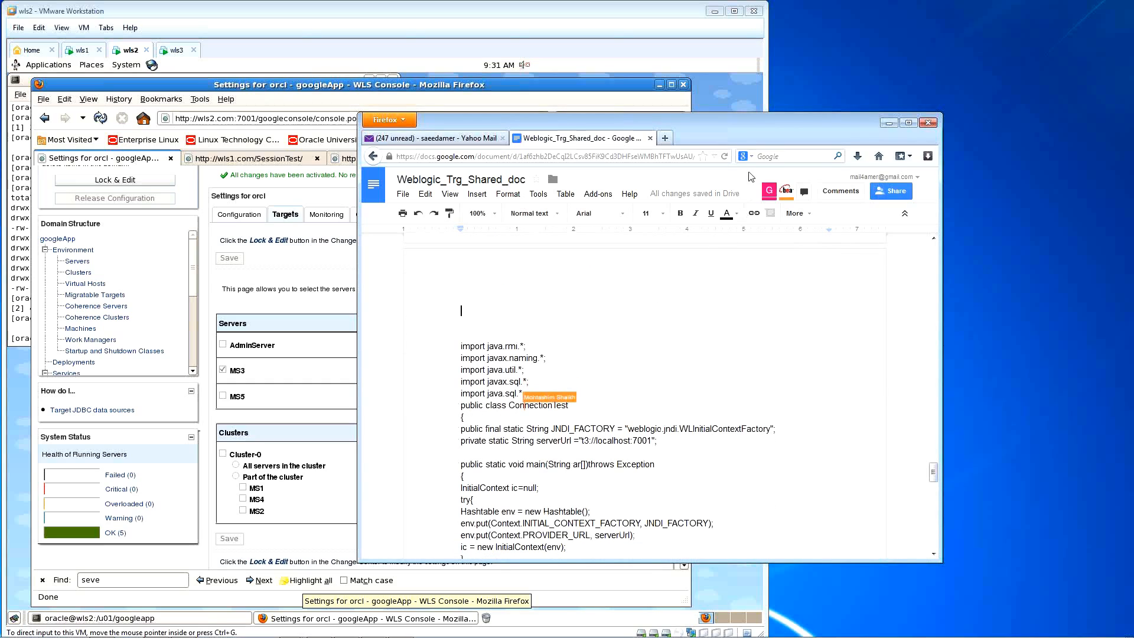
Step: Reload the shared document from its address bar
click(725, 158)
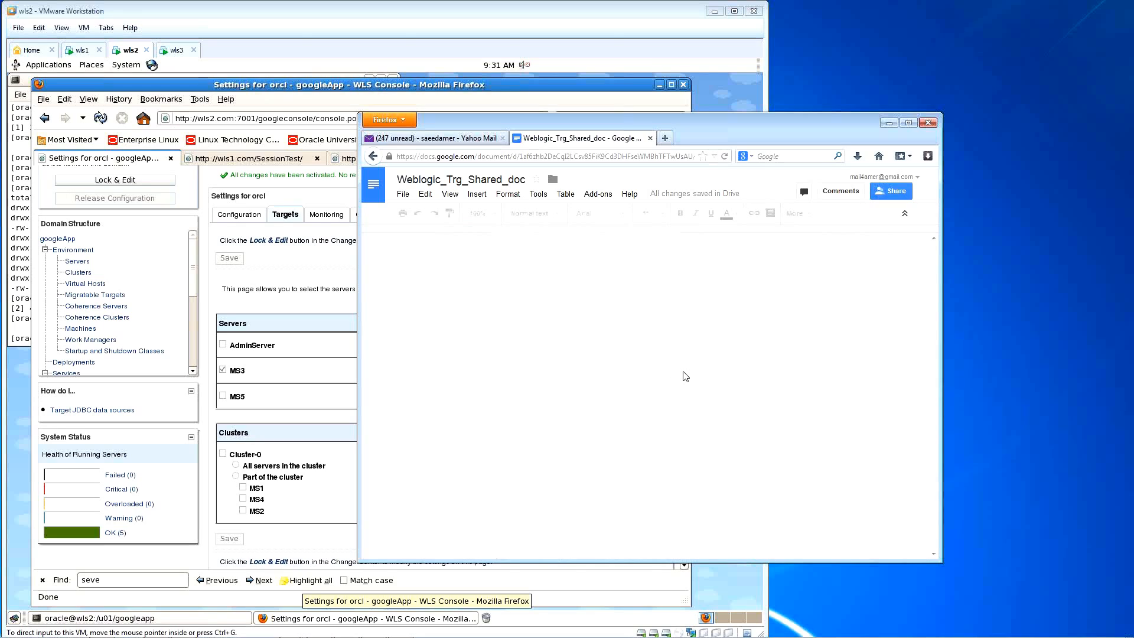
click(524, 156)
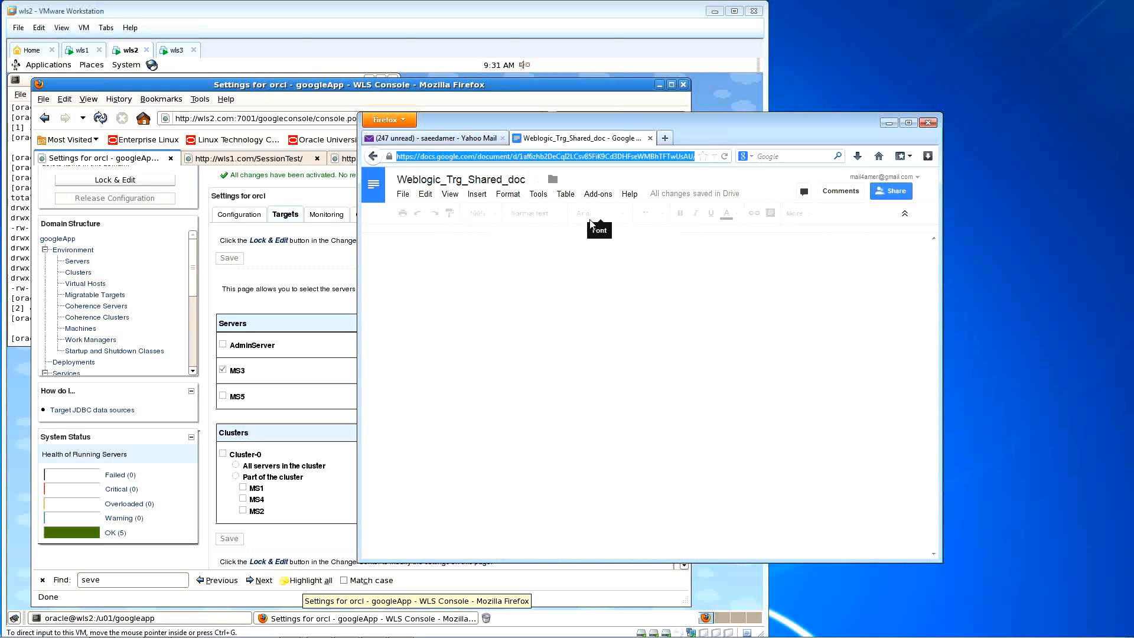
key(Return)
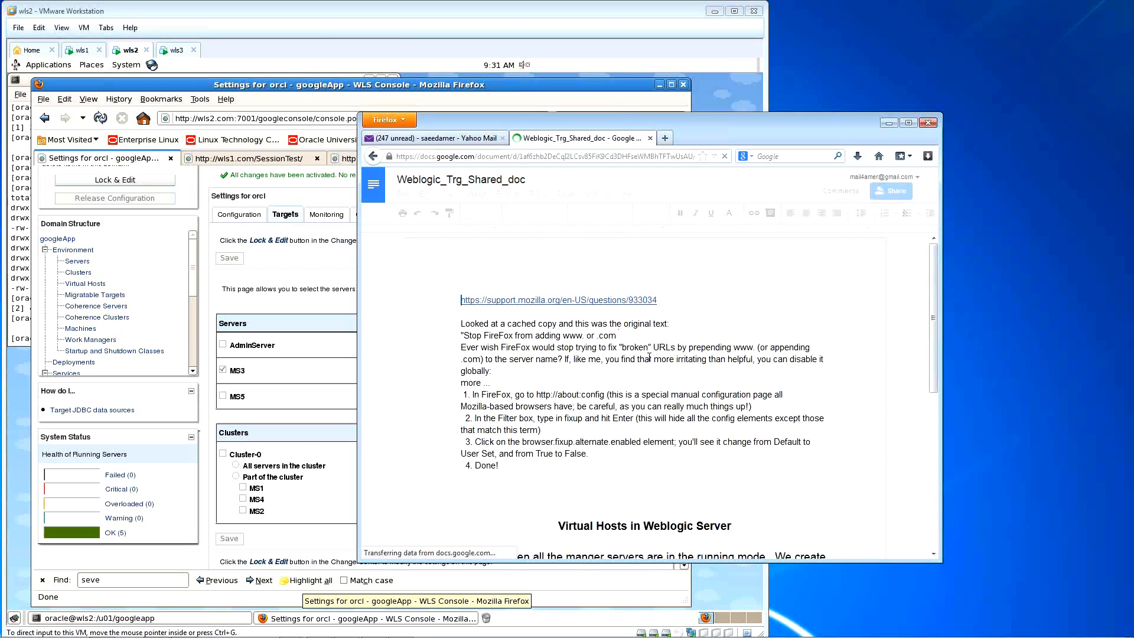
scroll(659, 367, down, 2)
drag(934, 263, 945, 409)
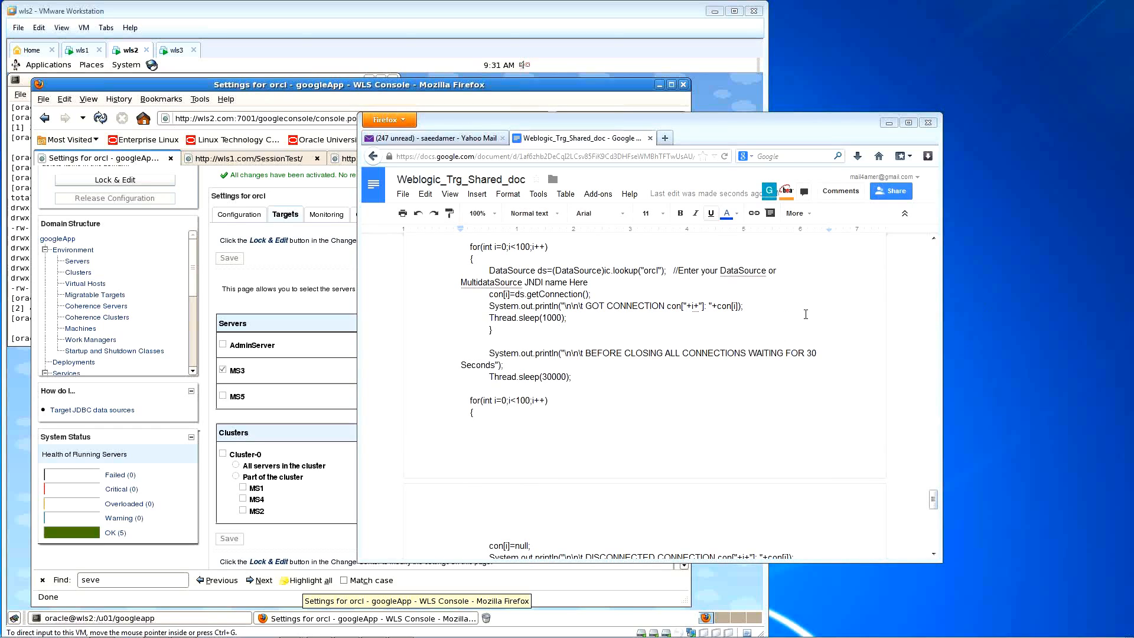
Step: Find and select the java.sql/java.util page import directive line
click(806, 315)
scroll(572, 331, up, 5)
key(ctrl+Home)
scroll(712, 339, down, 15)
scroll(650, 358, down, 5)
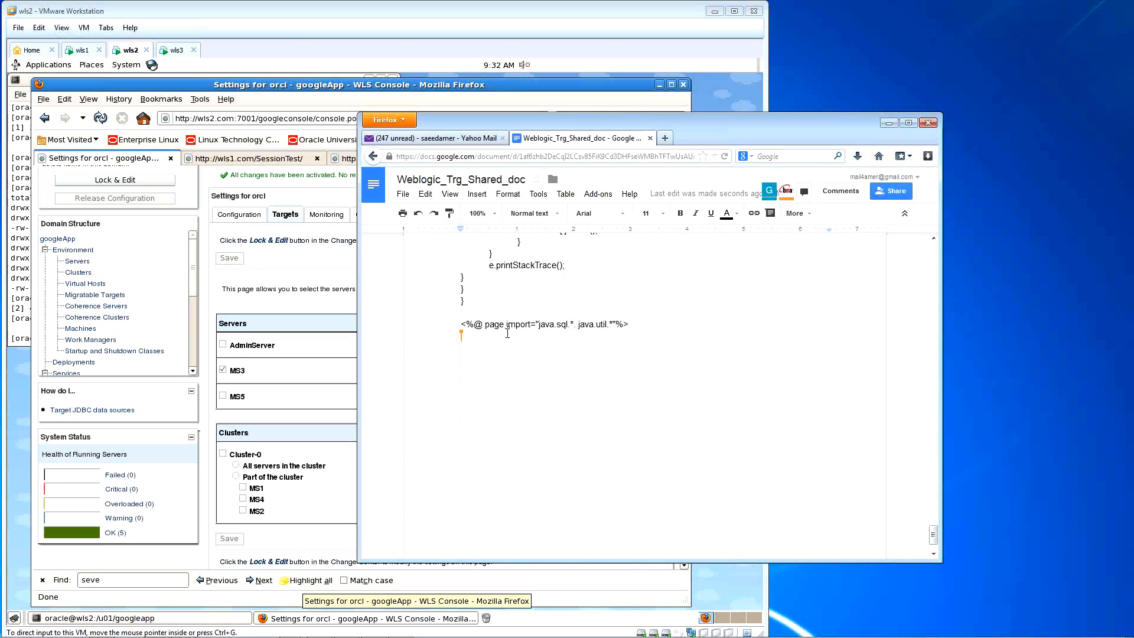
click(463, 327)
drag(460, 324, 631, 323)
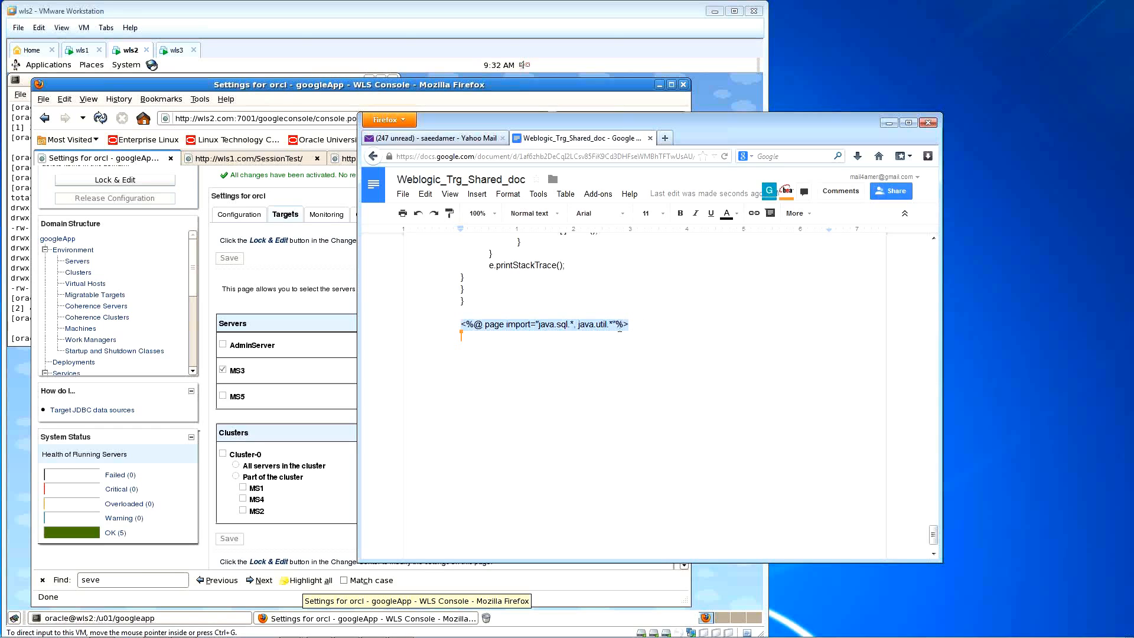
scroll(658, 329, up, 3)
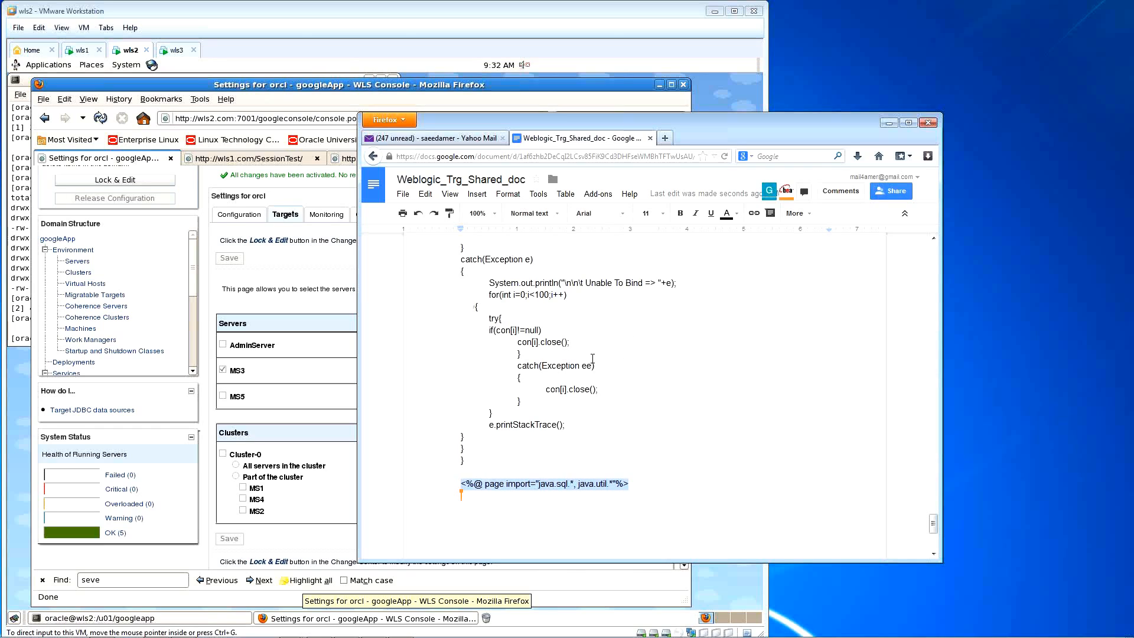
Step: Select the document's entire contents for copying
click(639, 485)
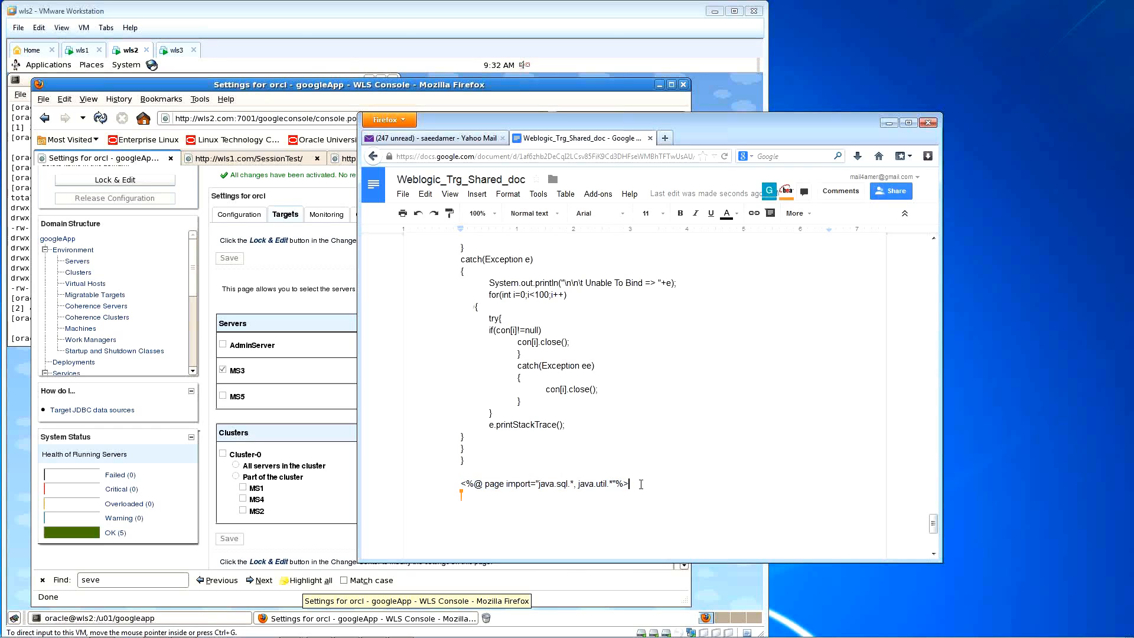
scroll(641, 483, up, 1)
scroll(641, 483, up, 15)
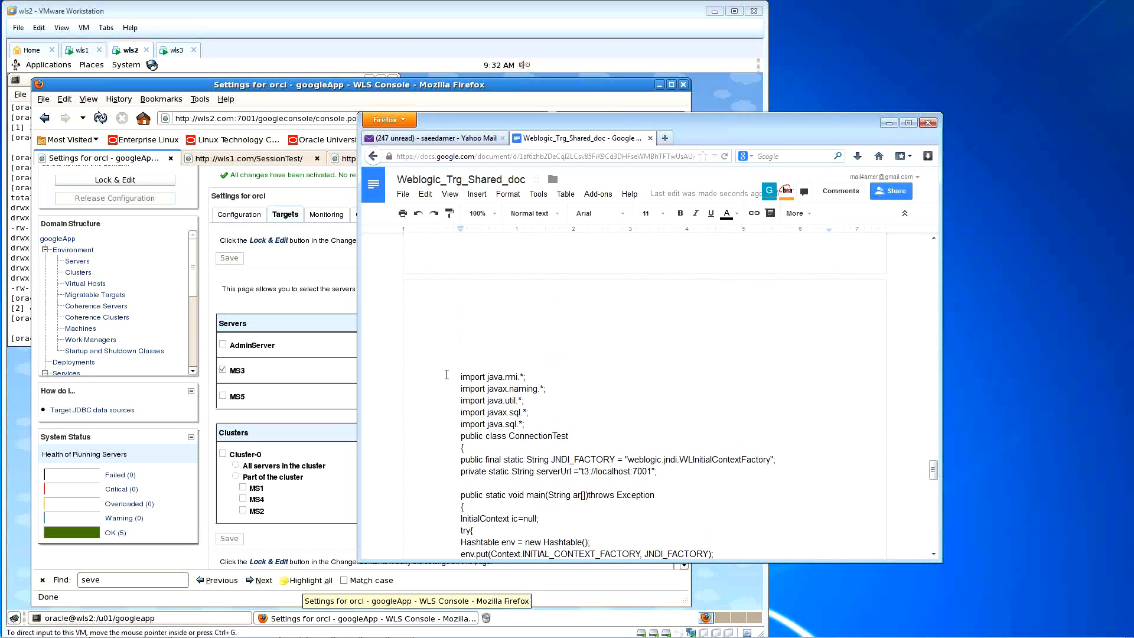
key(ctrl+a)
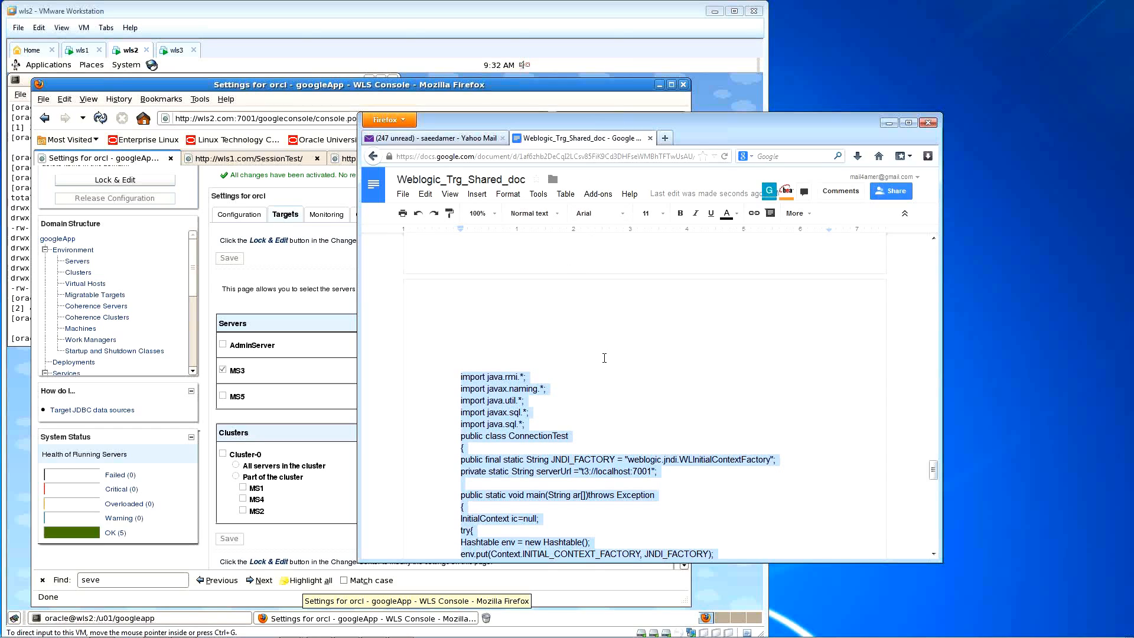
scroll(602, 364, down, 1)
scroll(602, 364, down, 3)
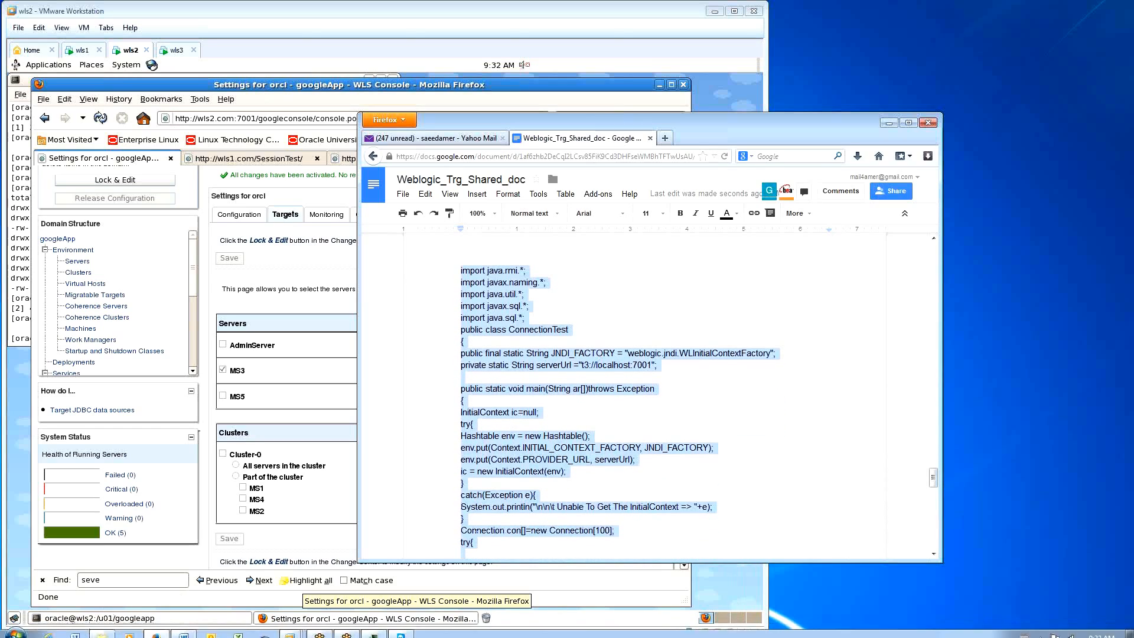
Step: Launch Notepad from the Start menu, enlarge the window, and paste the ConnectionTest code
click(15, 630)
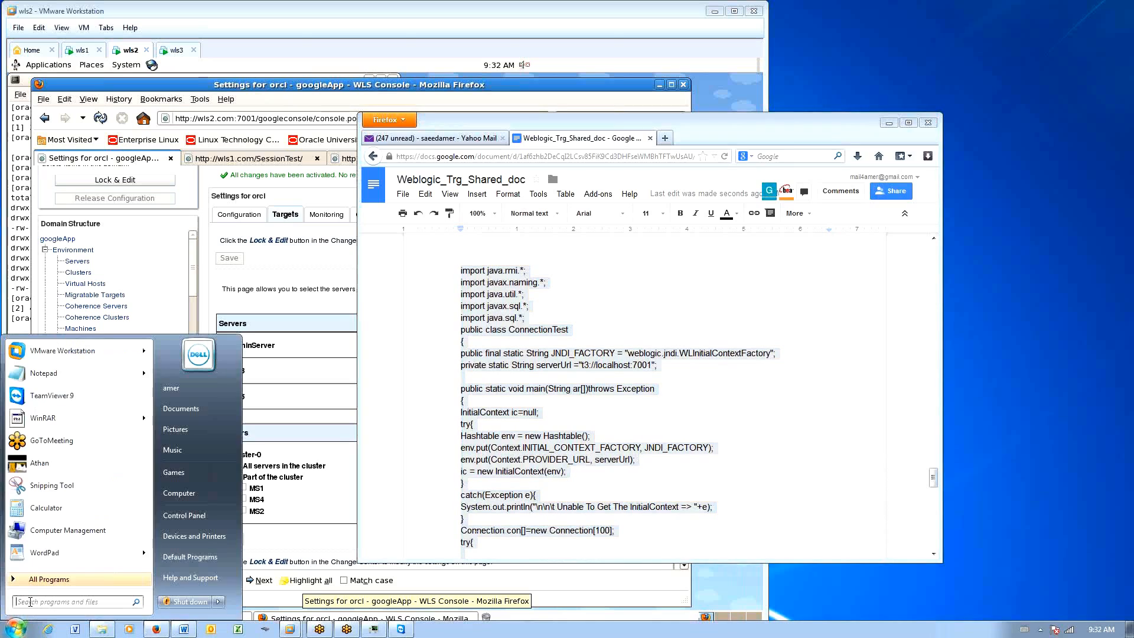
click(58, 374)
drag(715, 378, 741, 85)
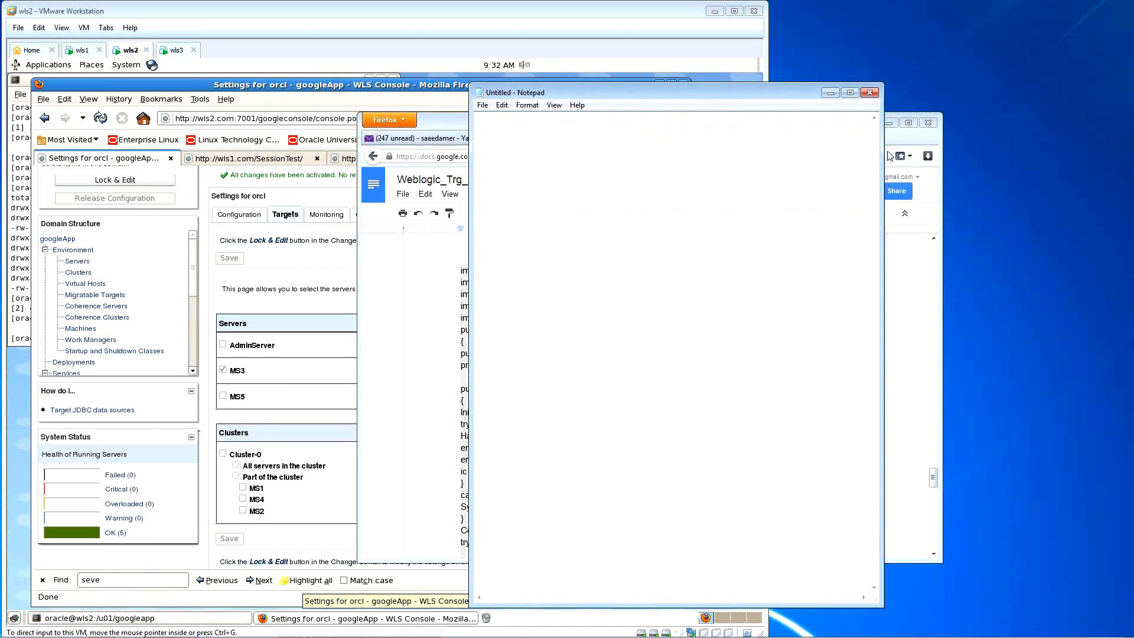
drag(884, 145, 920, 147)
drag(833, 98, 811, 77)
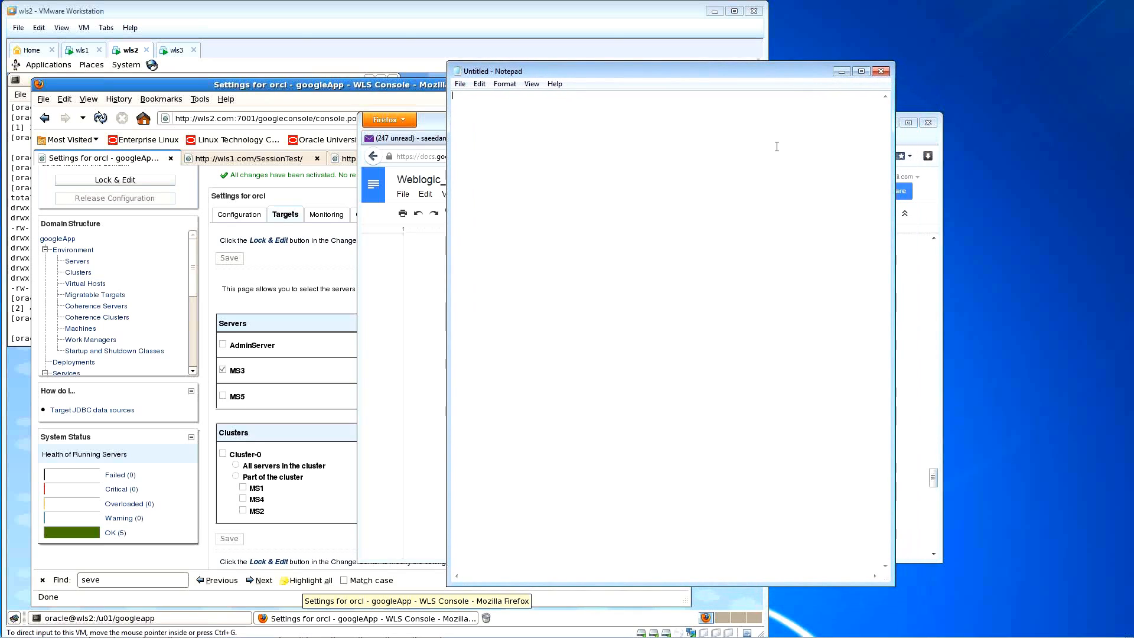
key(ctrl+v)
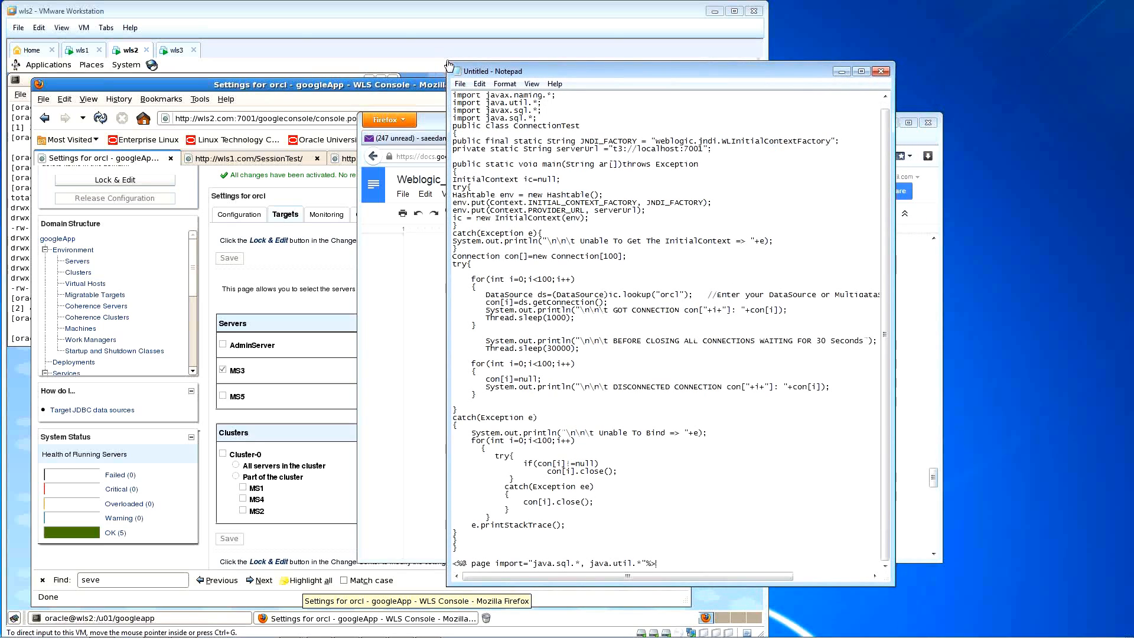
drag(447, 61, 414, 42)
Step: Step through the pasted code from serverUrl and main() to the end of the second loop
click(584, 145)
click(571, 161)
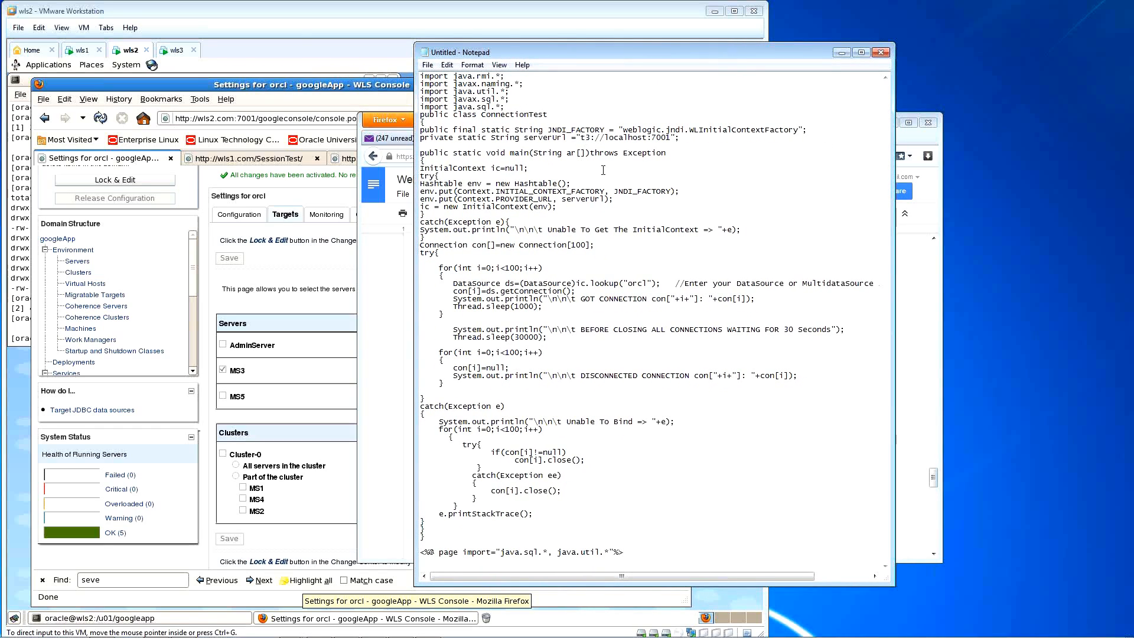
click(553, 213)
click(534, 238)
click(487, 315)
click(502, 390)
scroll(627, 394, right, 4)
scroll(638, 395, left, 4)
Step: In wls1's bottom-left terminal, run cd /u01, cd applications/ and l to list SessionTest
click(82, 50)
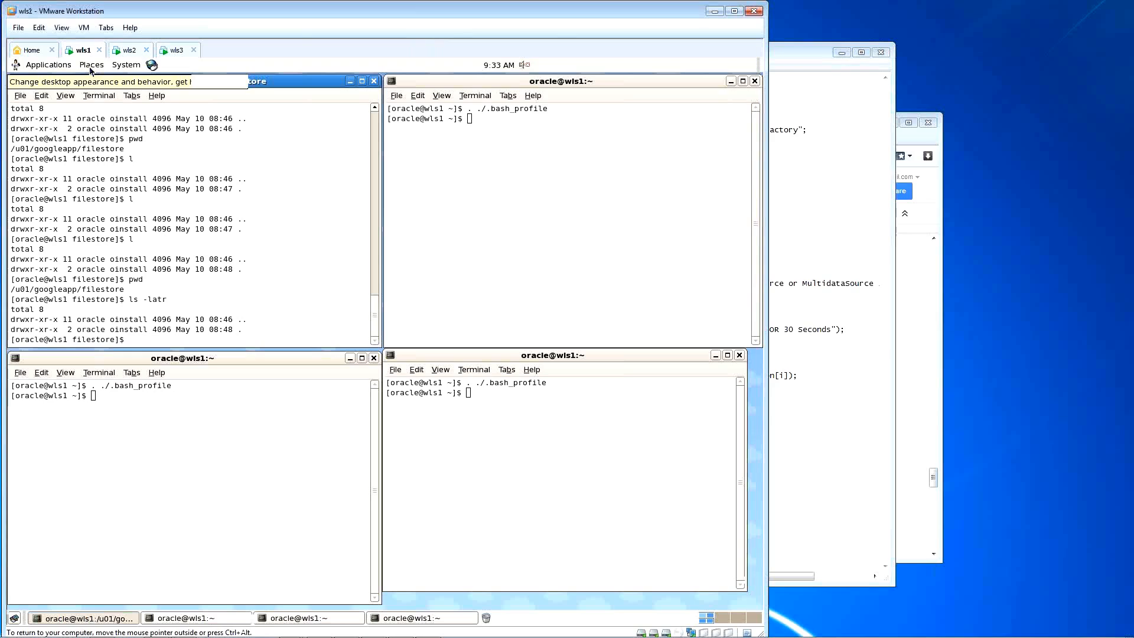
click(258, 480)
text(cd /u01)
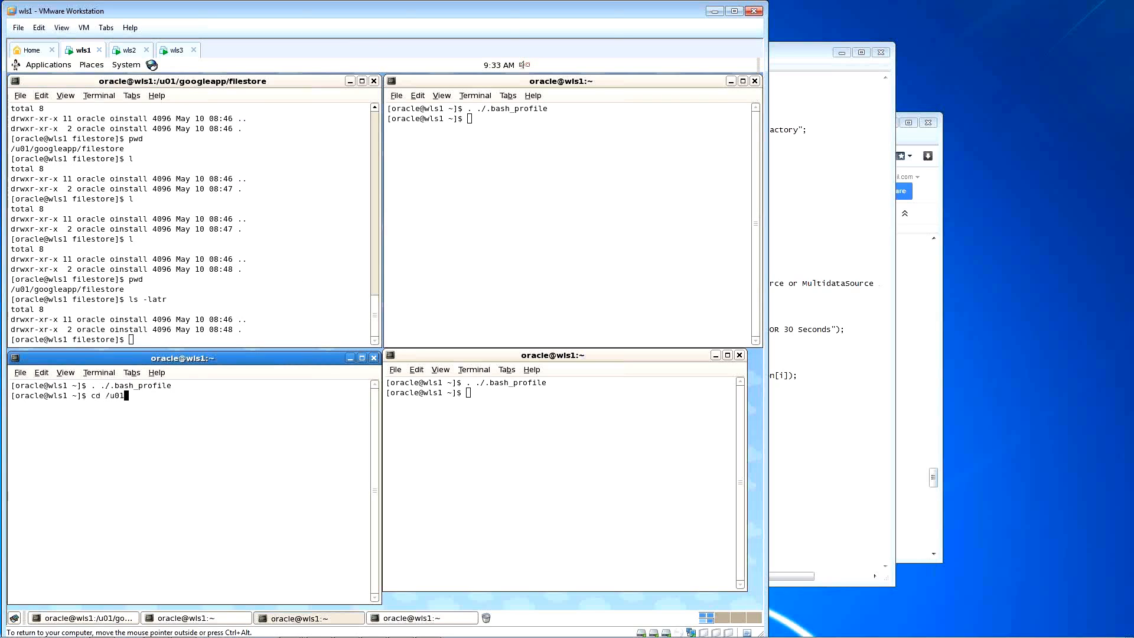
key(Return)
text(cd applications/)
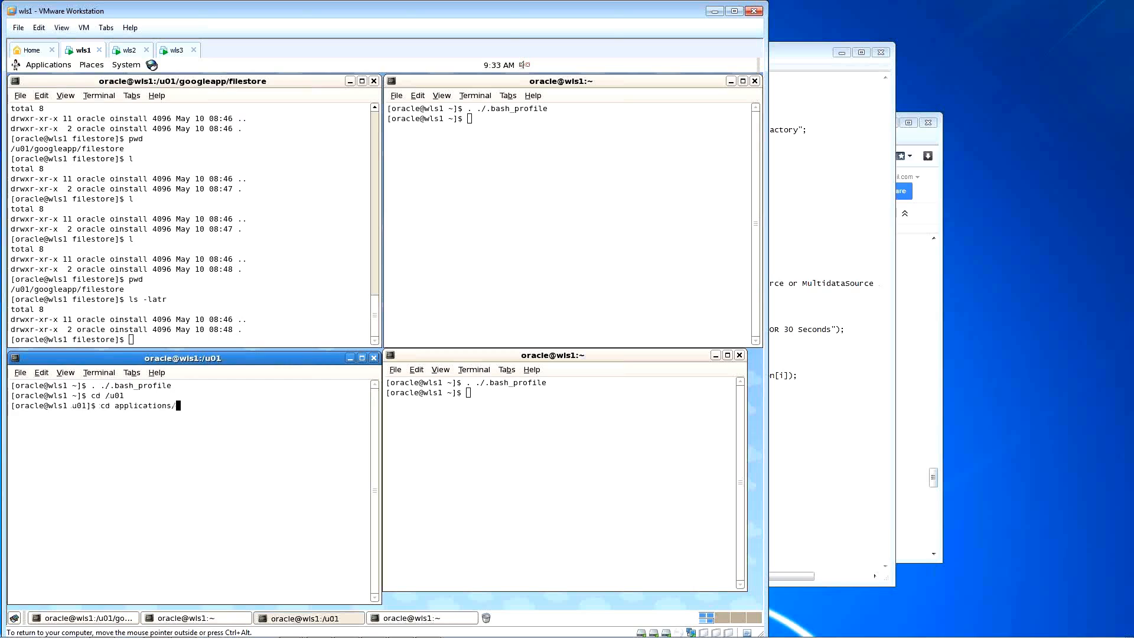
key(Return)
text(l)
key(Return)
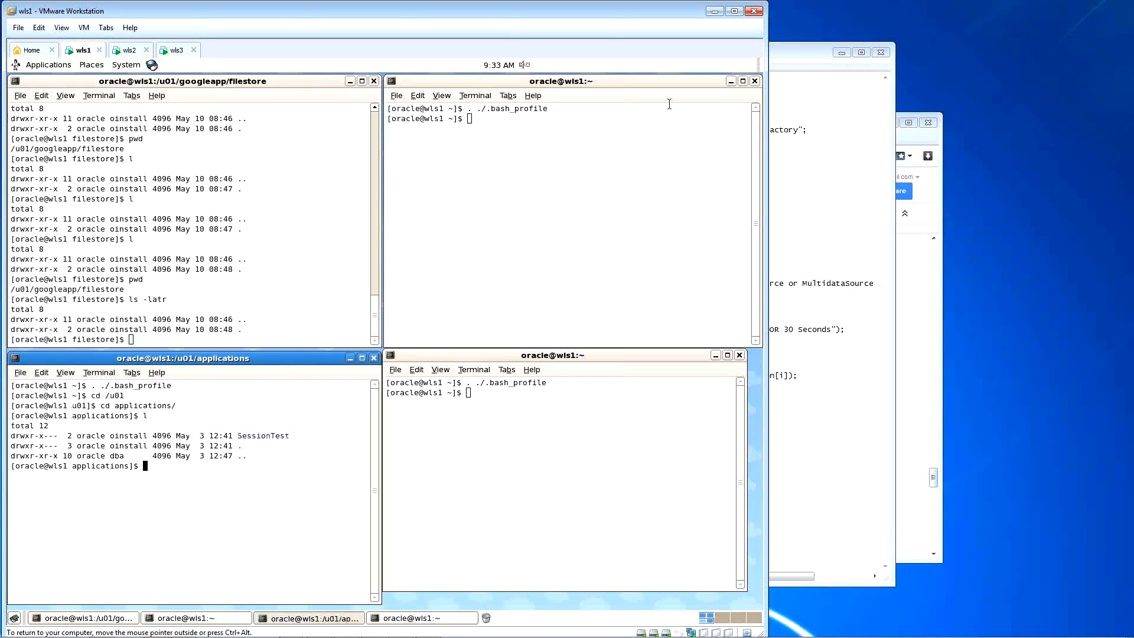
click(789, 50)
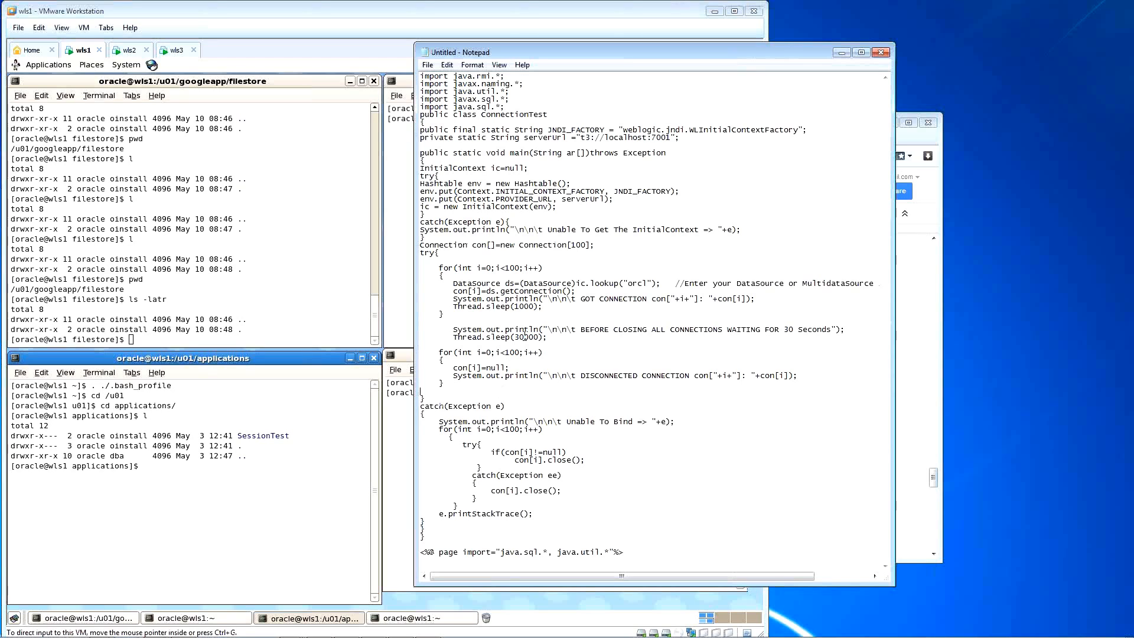
Step: Cut the page import directive from the end of the code and paste it above the imports
scroll(613, 386, right, 3)
scroll(614, 387, left, 3)
drag(624, 552, 421, 553)
key(ctrl+c)
key(Delete)
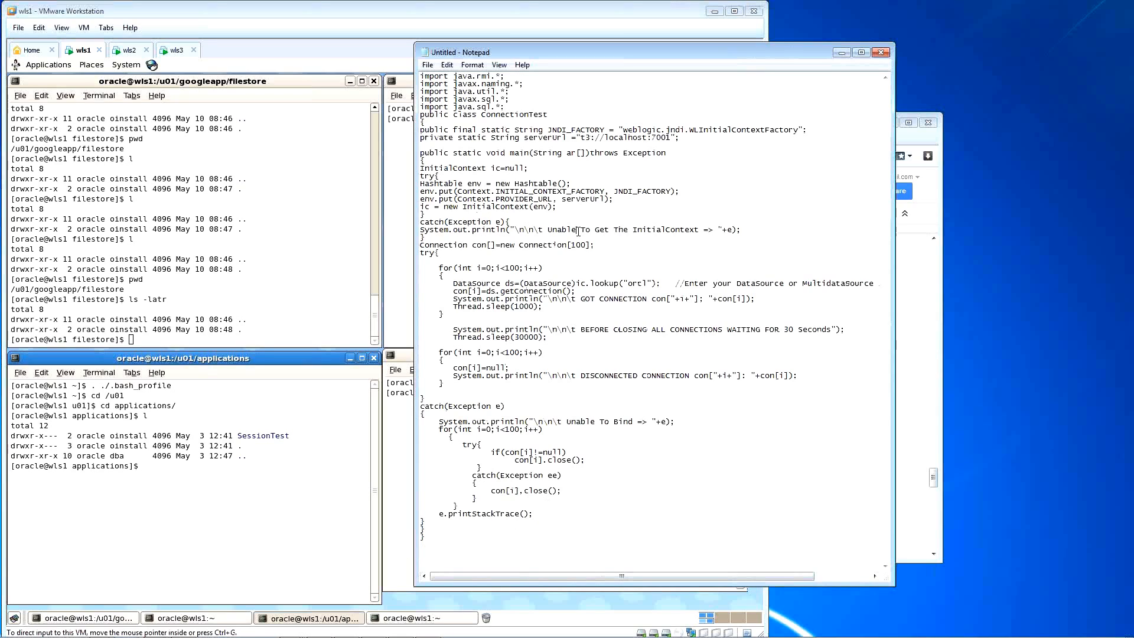
key(Return)
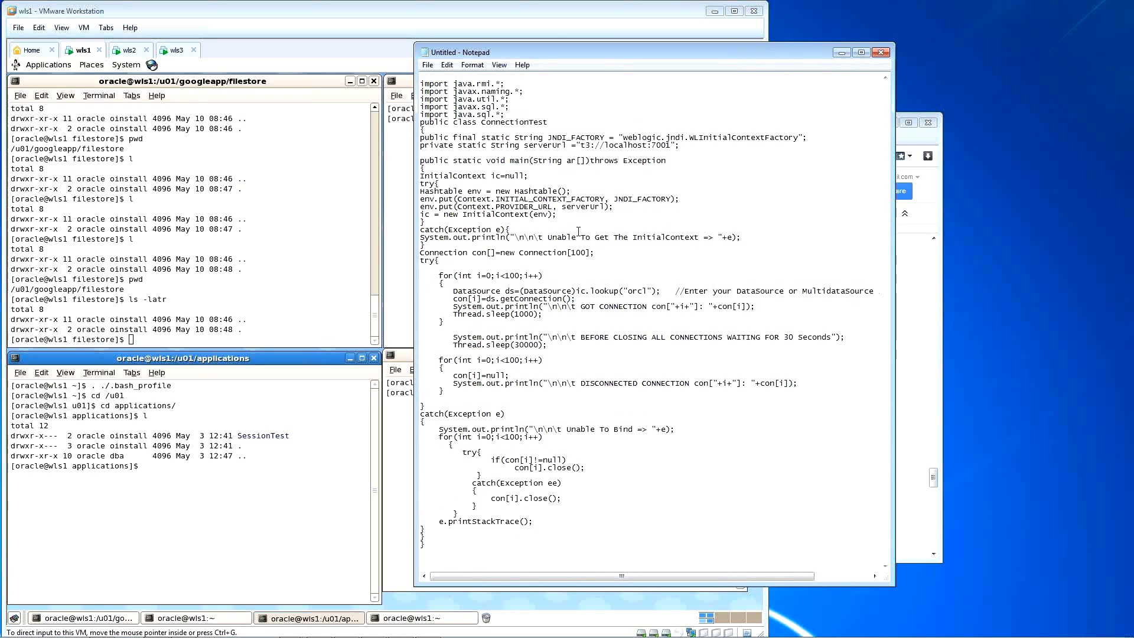
key(Return)
key(Return)
key(ctrl+v)
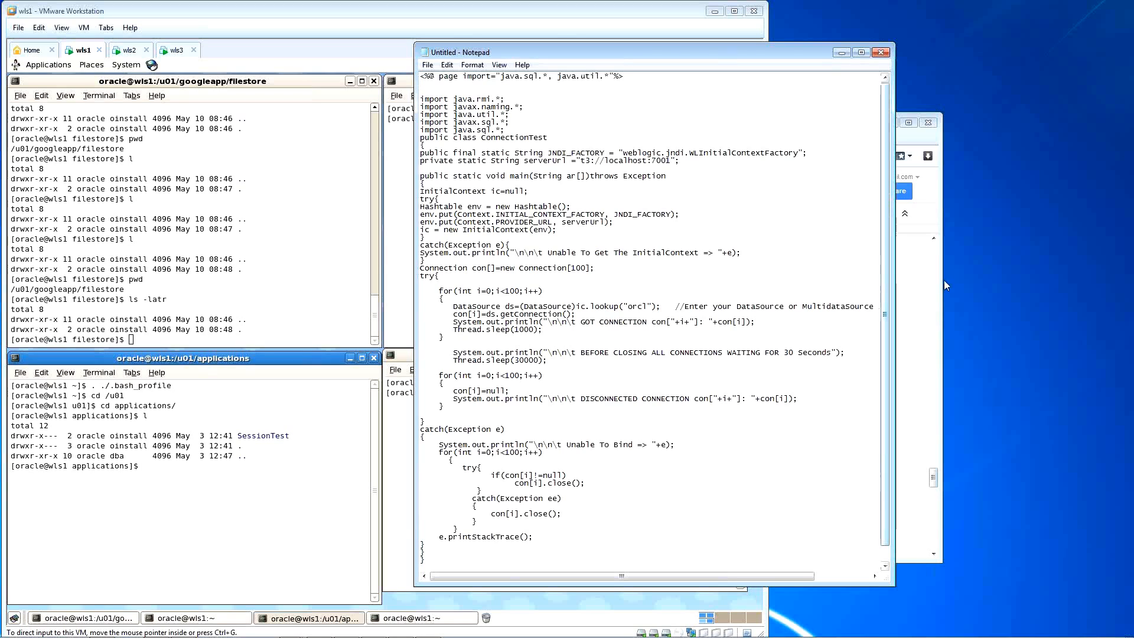
Step: Reposition the Notepad window and make it taller
click(984, 293)
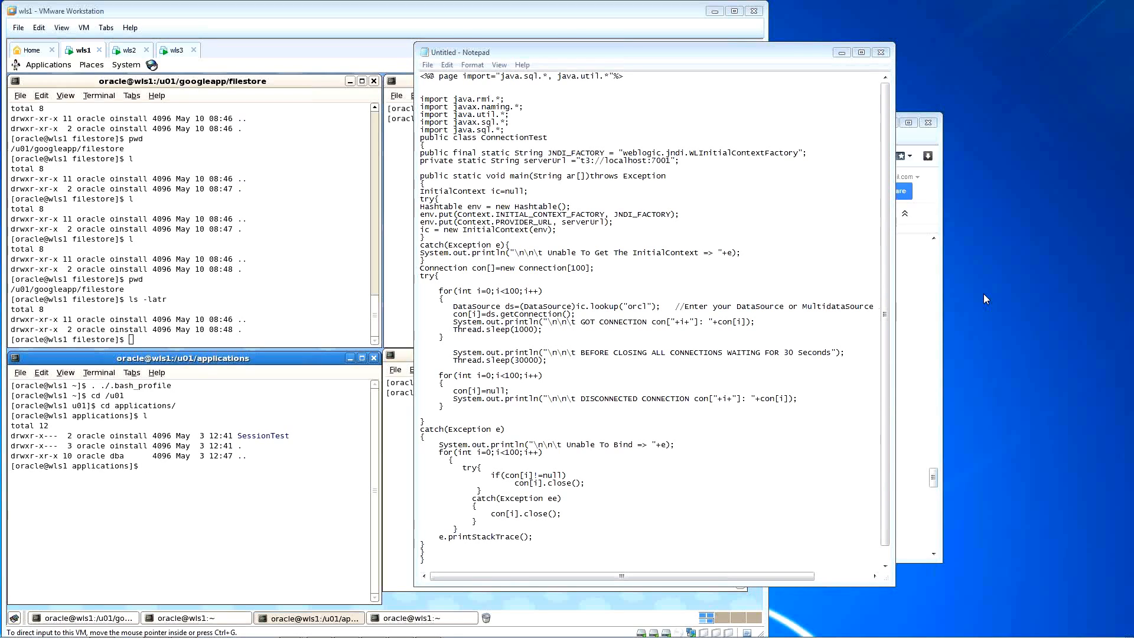
click(446, 92)
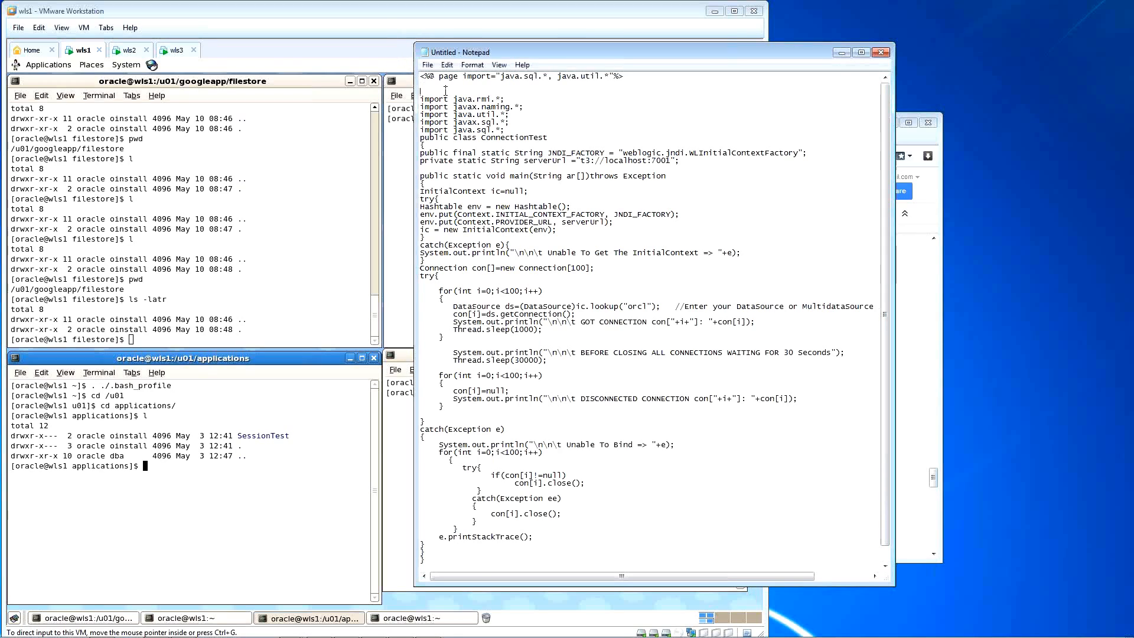
drag(570, 52, 573, 37)
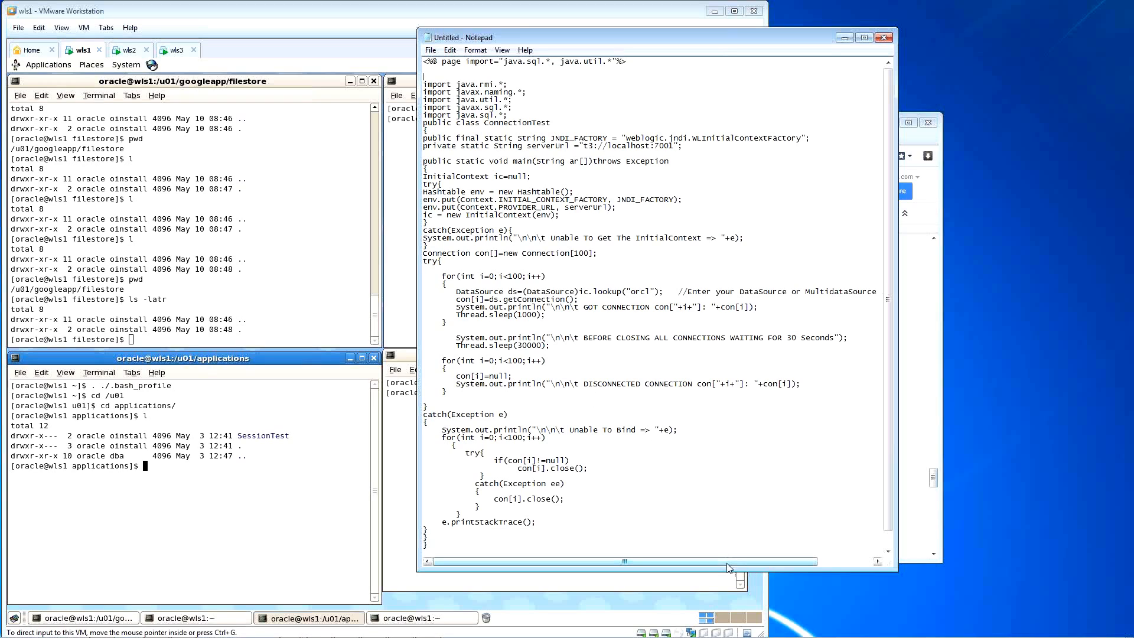
drag(726, 570, 726, 598)
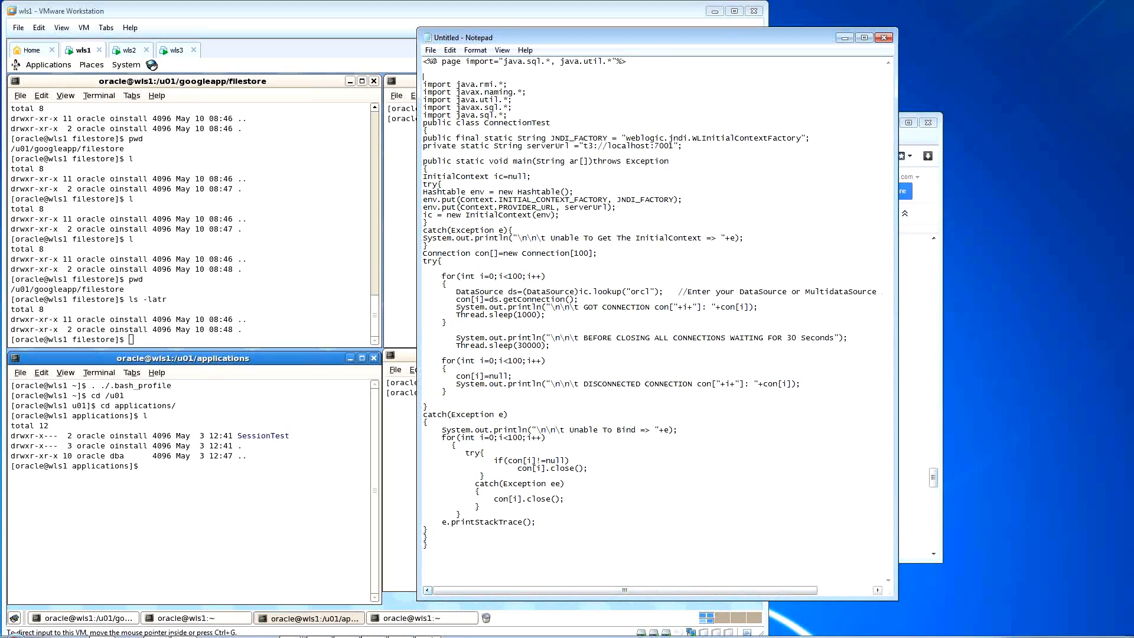
Step: Bring the shared Google Doc forward and select the coderanch URL in it
mouse_move(390, 634)
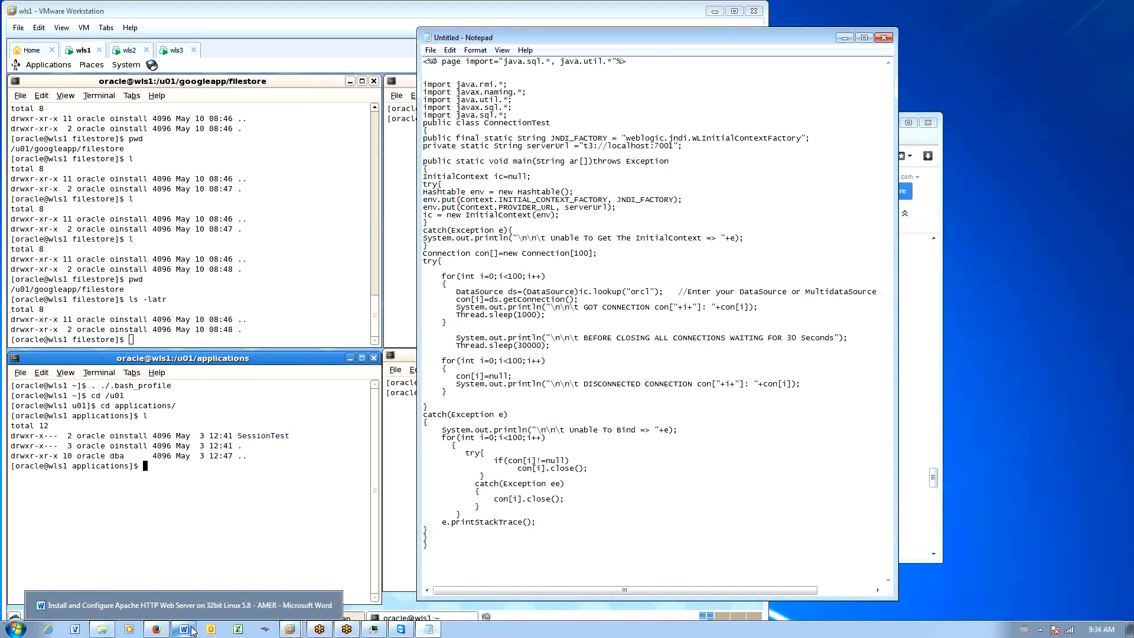
click(156, 629)
click(626, 453)
scroll(754, 426, down, 10)
scroll(754, 426, down, 10)
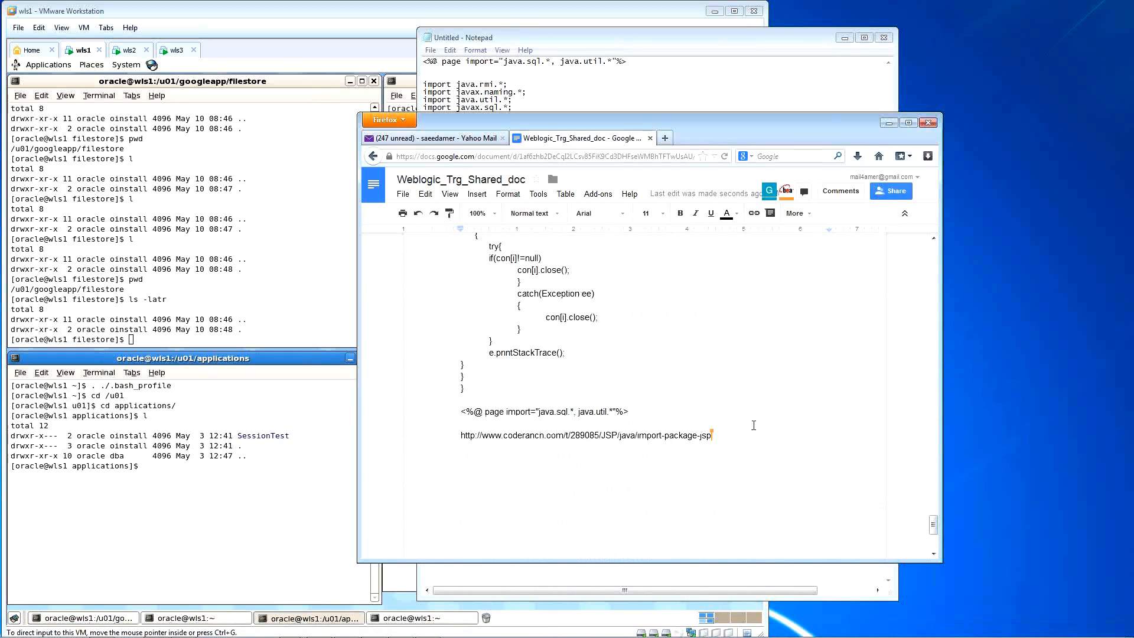
drag(717, 298, 460, 299)
key(ctrl+c)
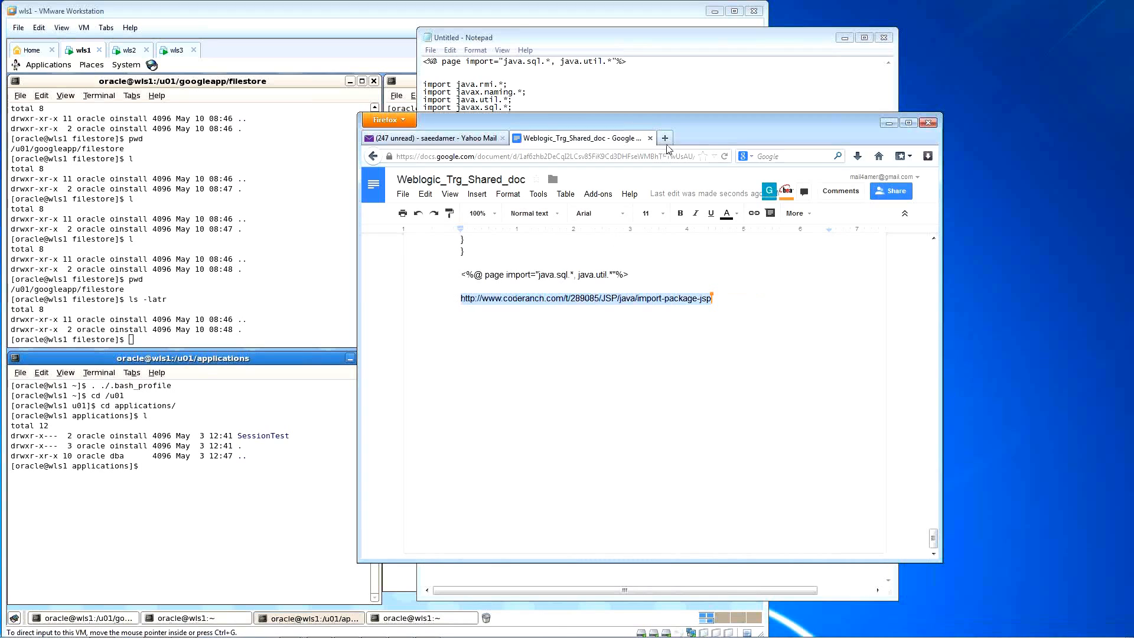
Step: Load the coderanch URL in a new tab and enlarge the browser window
click(665, 138)
key(ctrl+v)
key(Return)
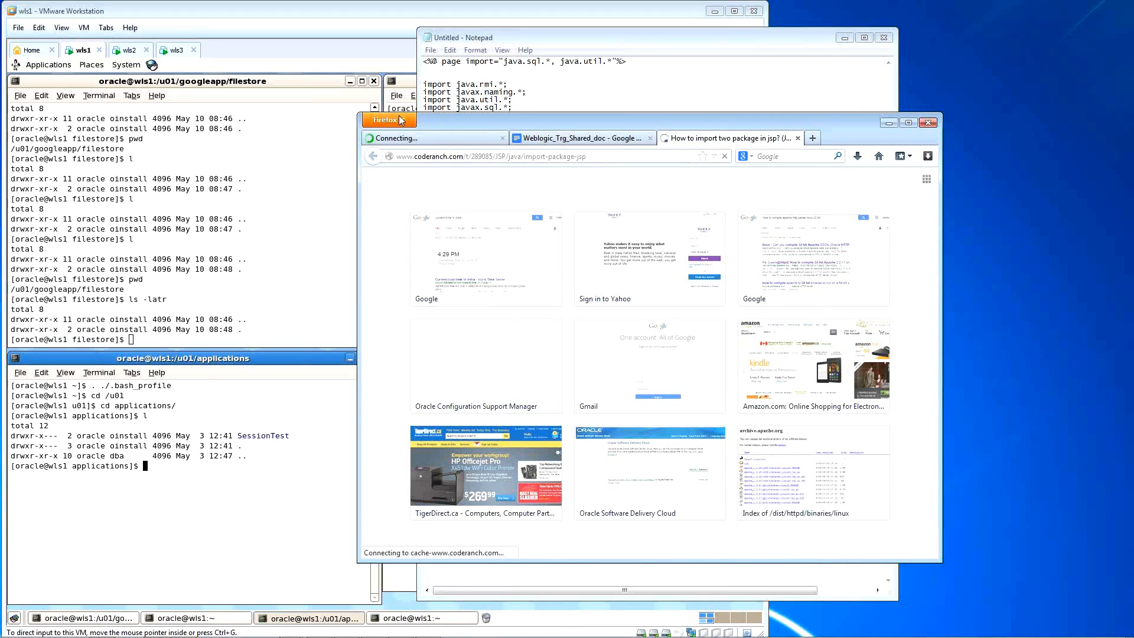
drag(358, 113, 273, 69)
Step: Scroll to the sample JSP listing and drag-select it from the bottom up
scroll(674, 308, down, 5)
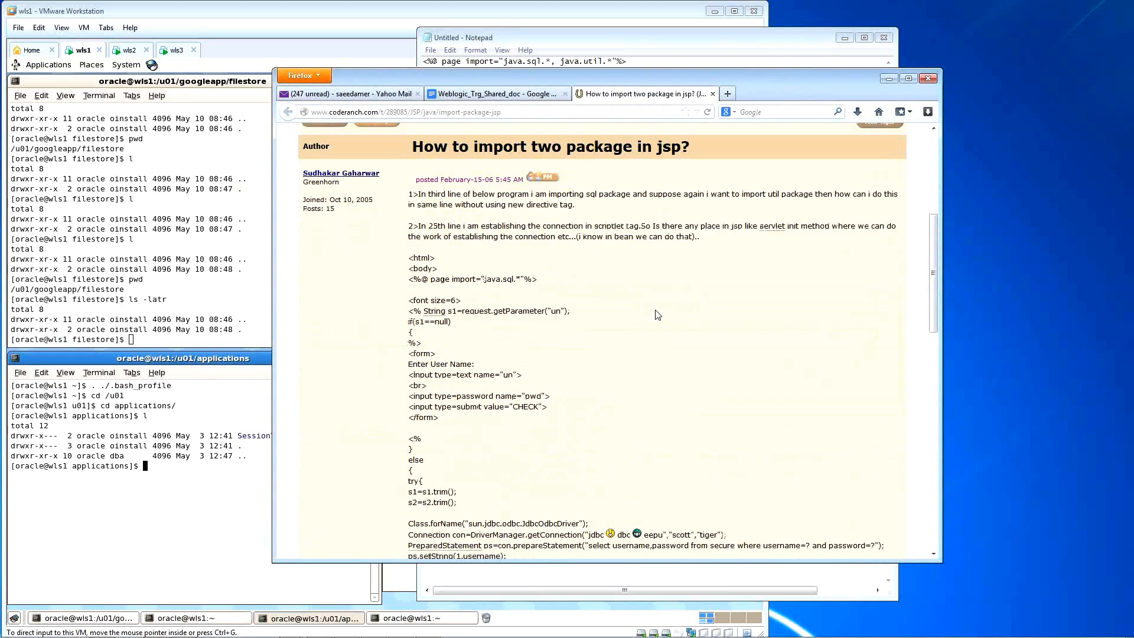
scroll(669, 317, down, 3)
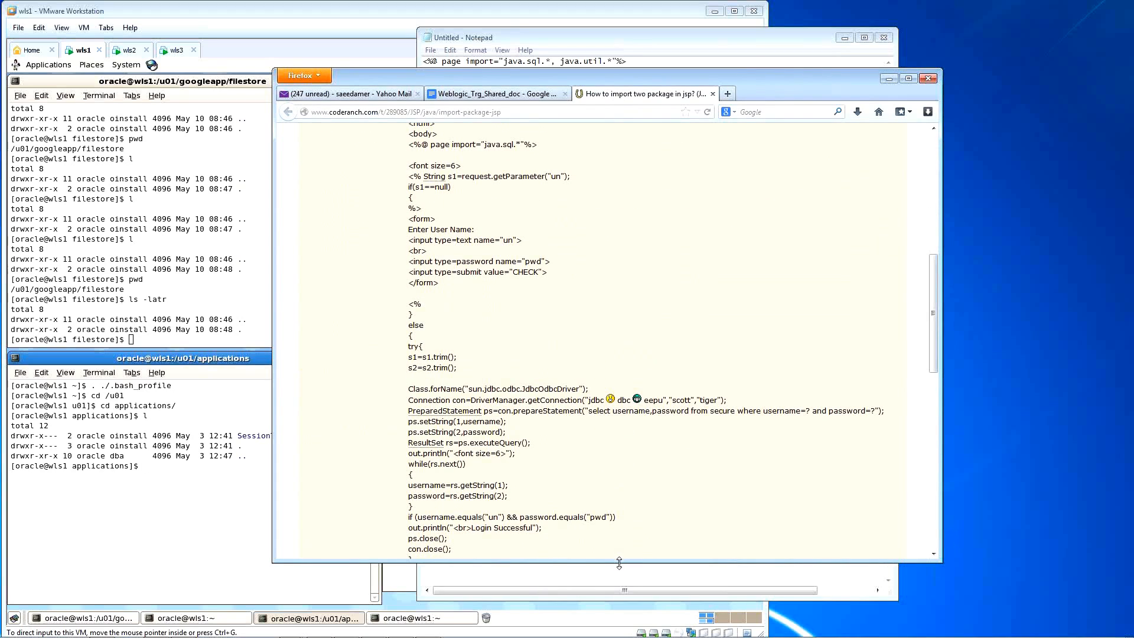
drag(618, 560, 619, 589)
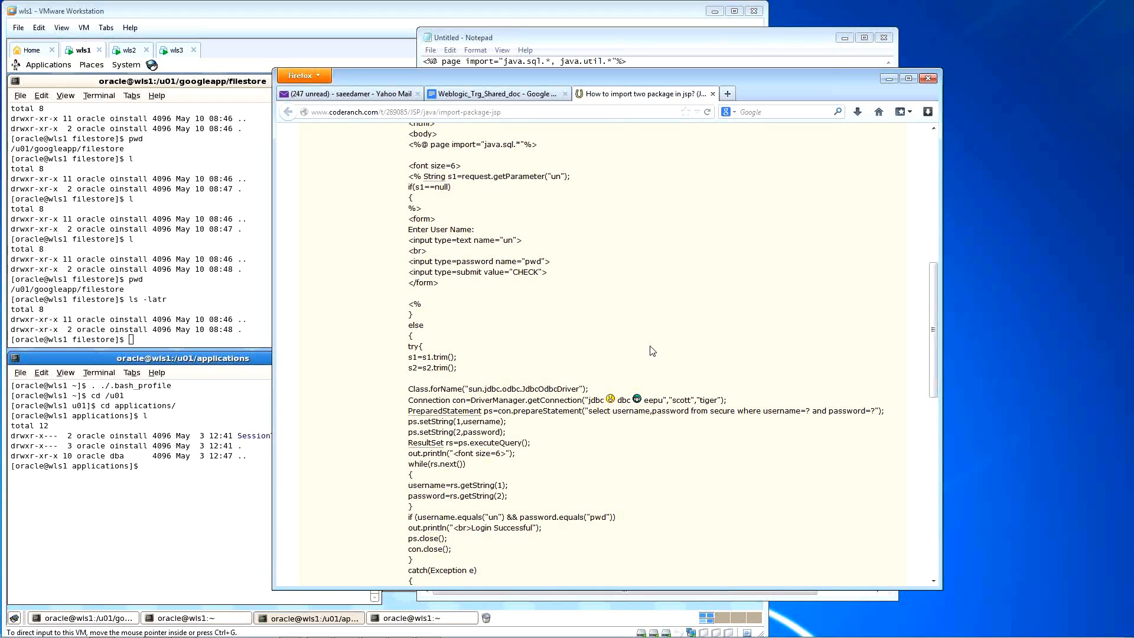
scroll(652, 351, down, 10)
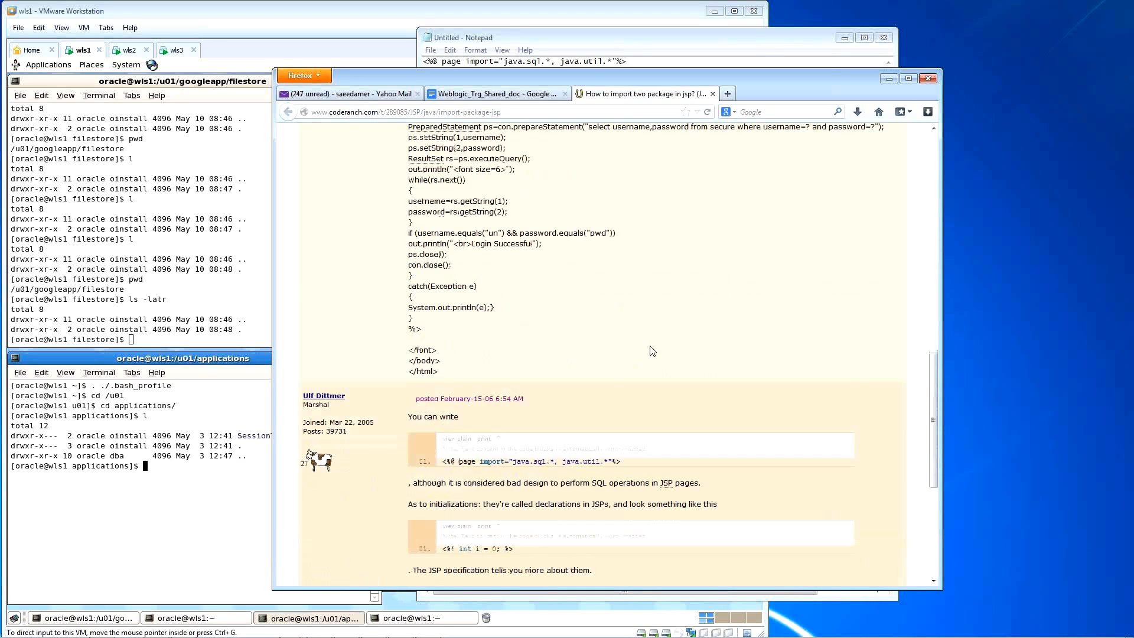
scroll(652, 351, up, 6)
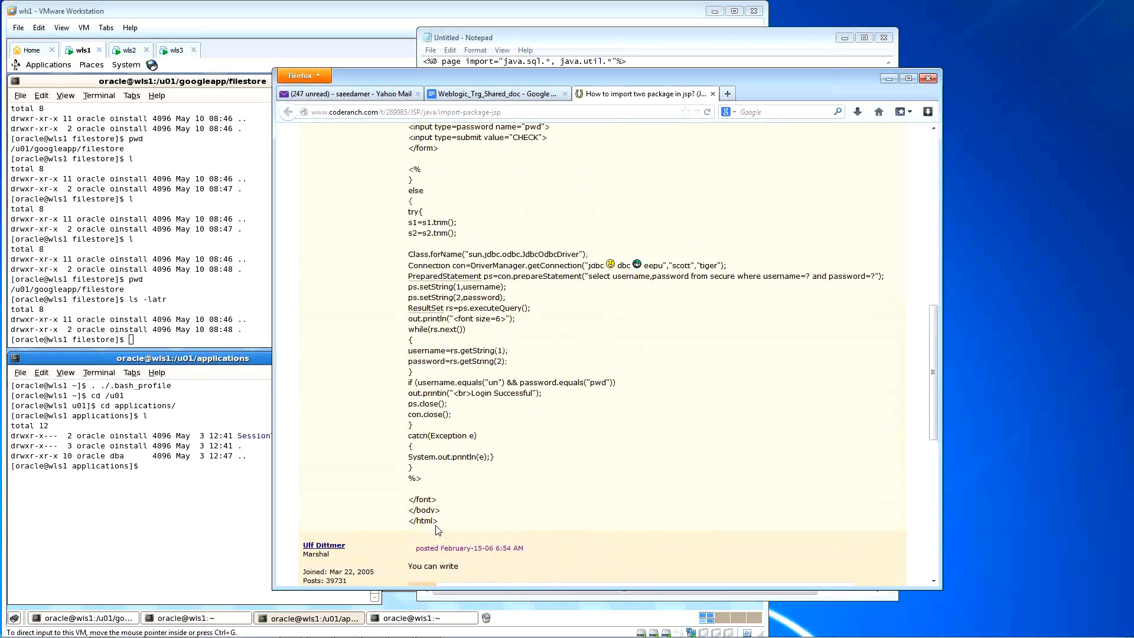
drag(438, 522, 407, 126)
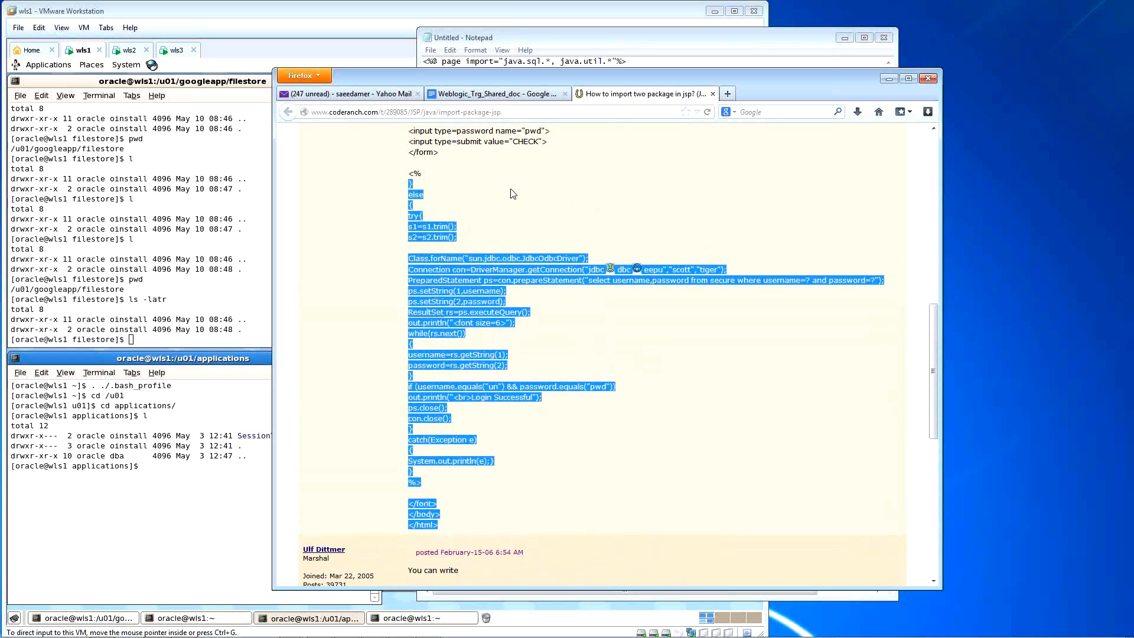
scroll(403, 322, up, 10)
shift+click(407, 326)
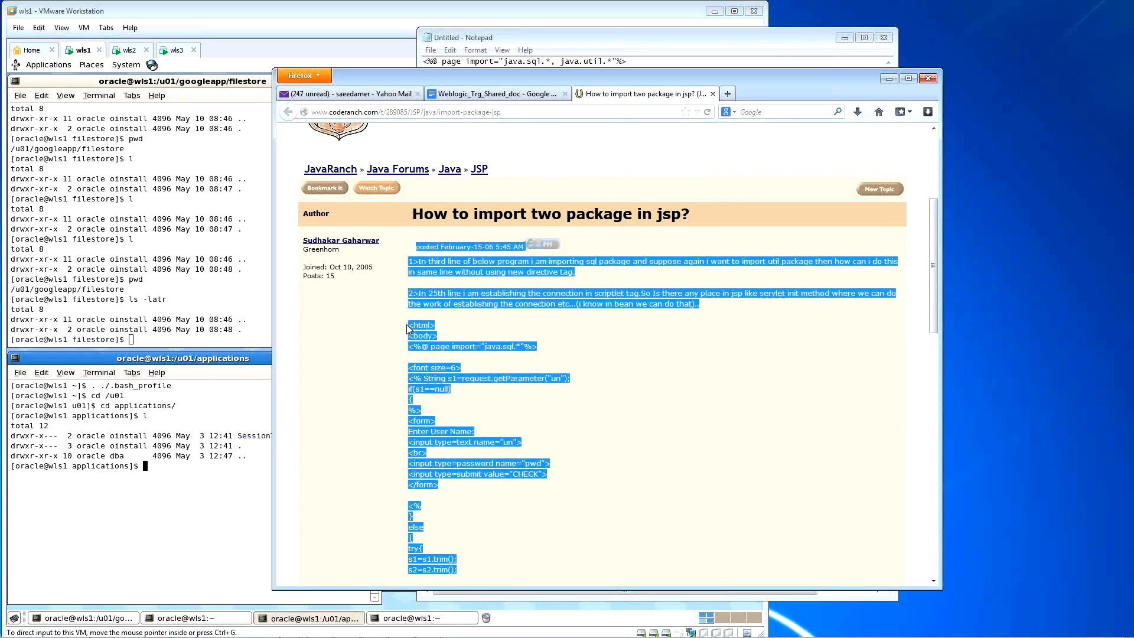
Step: Start the selection at the html line and paste the JSP listing into a new Notepad window
shift+click(409, 328)
shift+click(409, 327)
shift+click(409, 326)
key(ctrl+c)
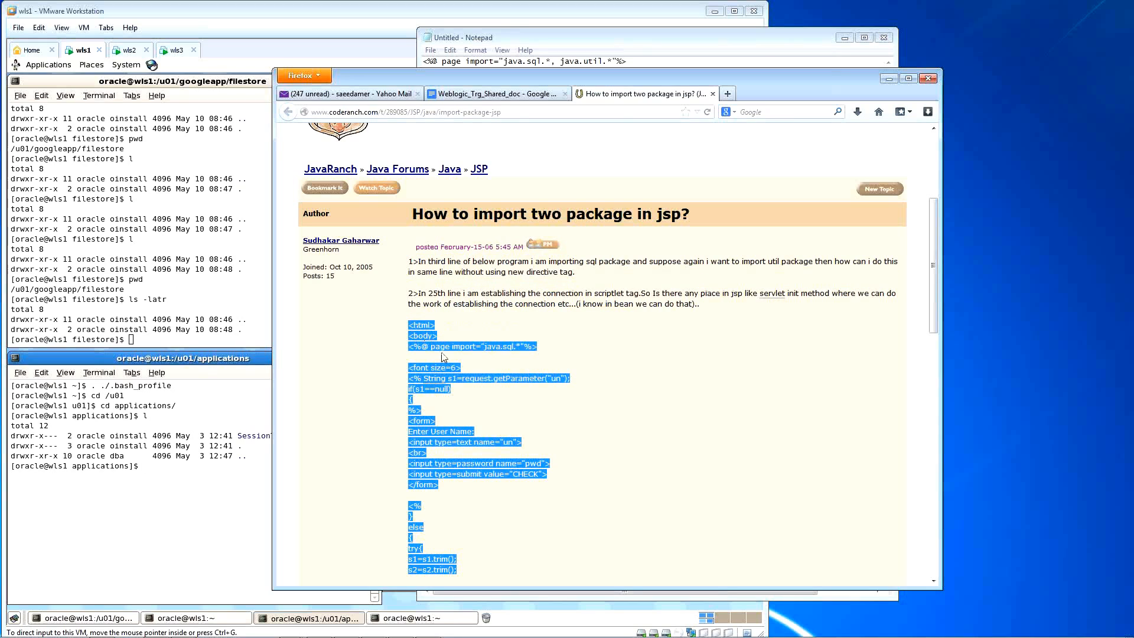
mouse_move(370, 626)
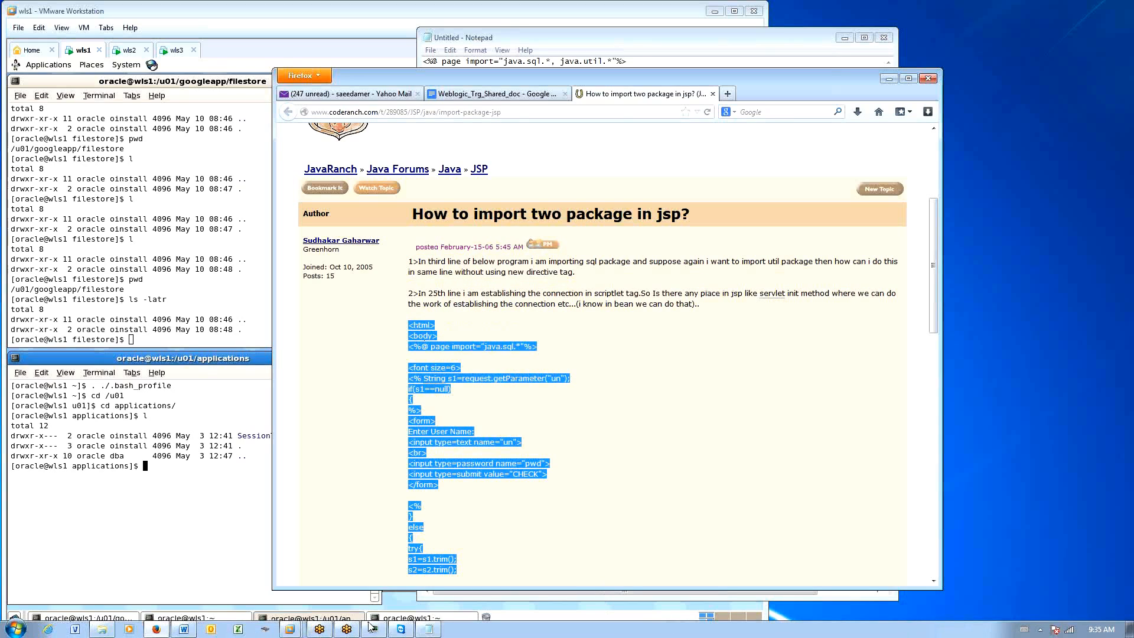
right_click(428, 630)
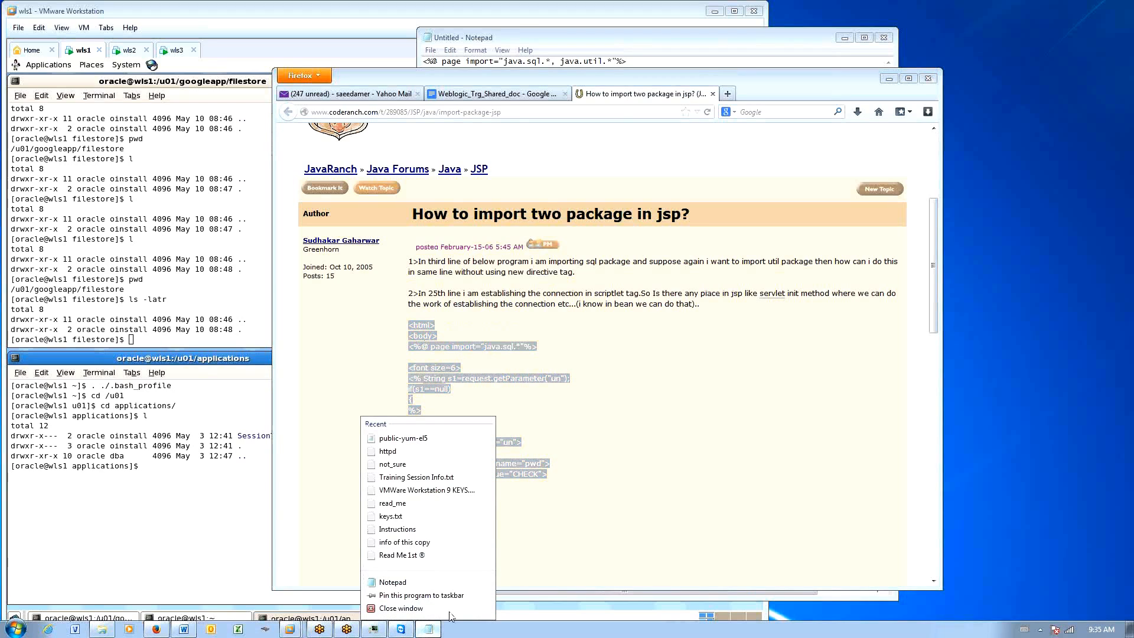
click(439, 583)
drag(509, 457, 149, 46)
drag(539, 259, 651, 511)
key(ctrl+v)
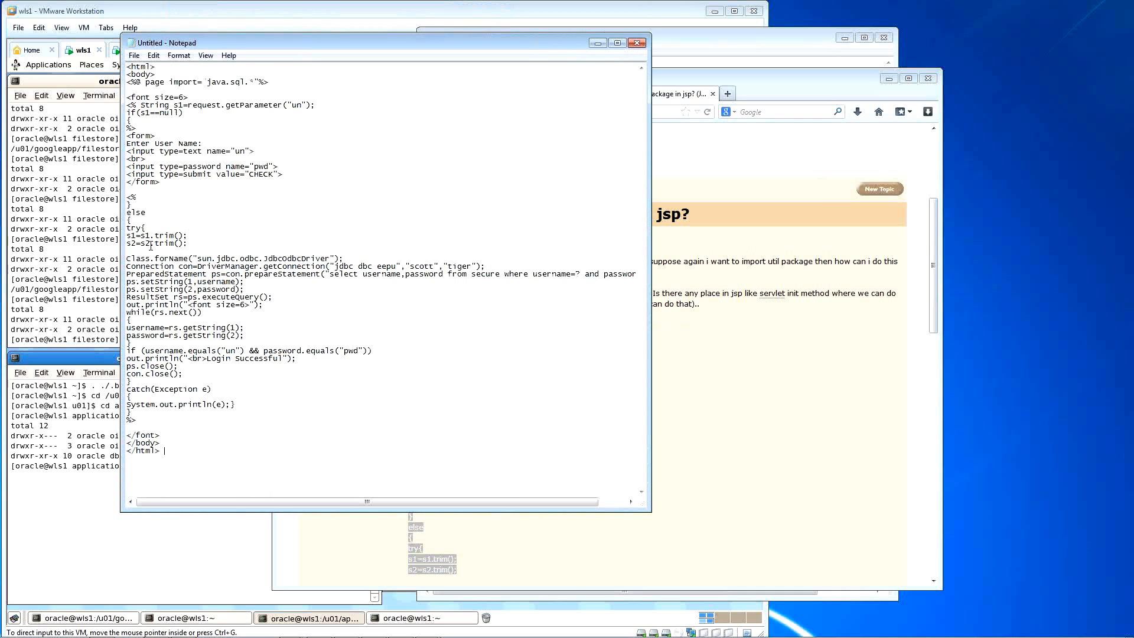
Step: Select the lines from the closing brace through s2.trim, then clear the selection
click(127, 205)
key(shift+Down)
key(shift+Down)
key(shift+Down)
key(shift+Down)
key(shift+Down)
key(shift+Down)
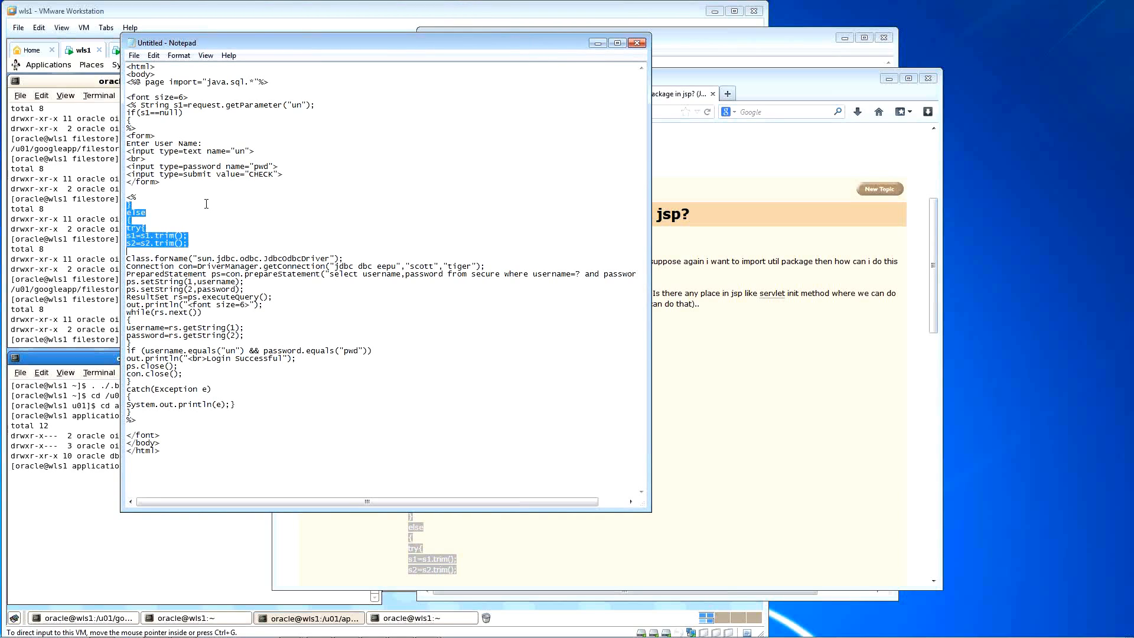
click(197, 130)
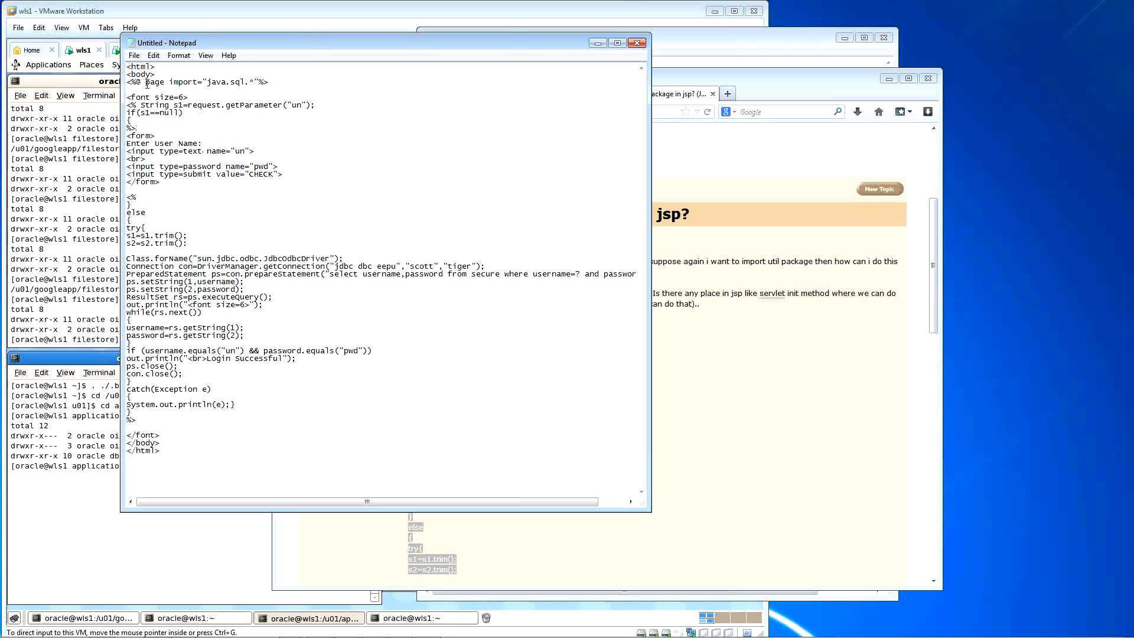
Step: Replace the JSP's java.sql page import with the java.sql, java.util directive from ConnectionTest
drag(228, 42, 216, 88)
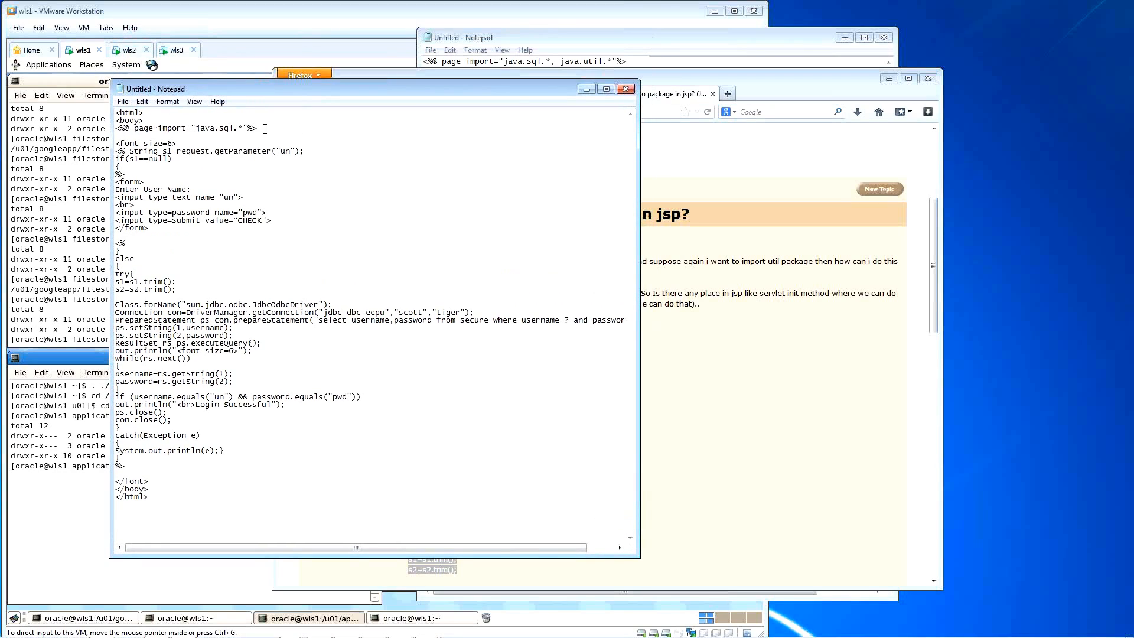
drag(265, 129, 120, 128)
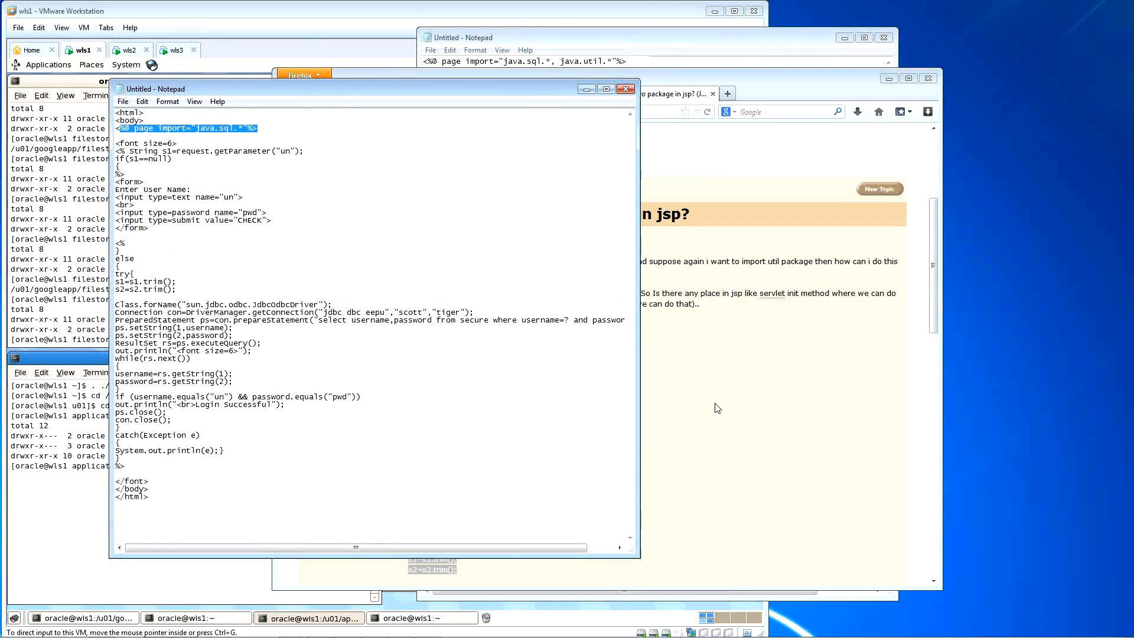
click(781, 63)
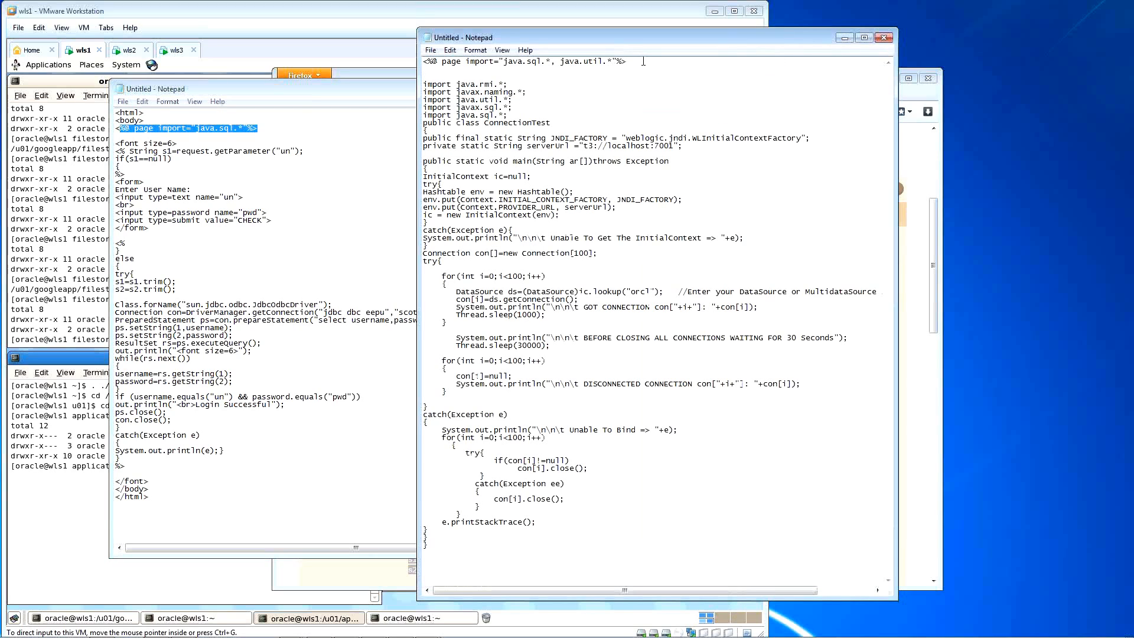
drag(643, 62, 412, 63)
key(ctrl+c)
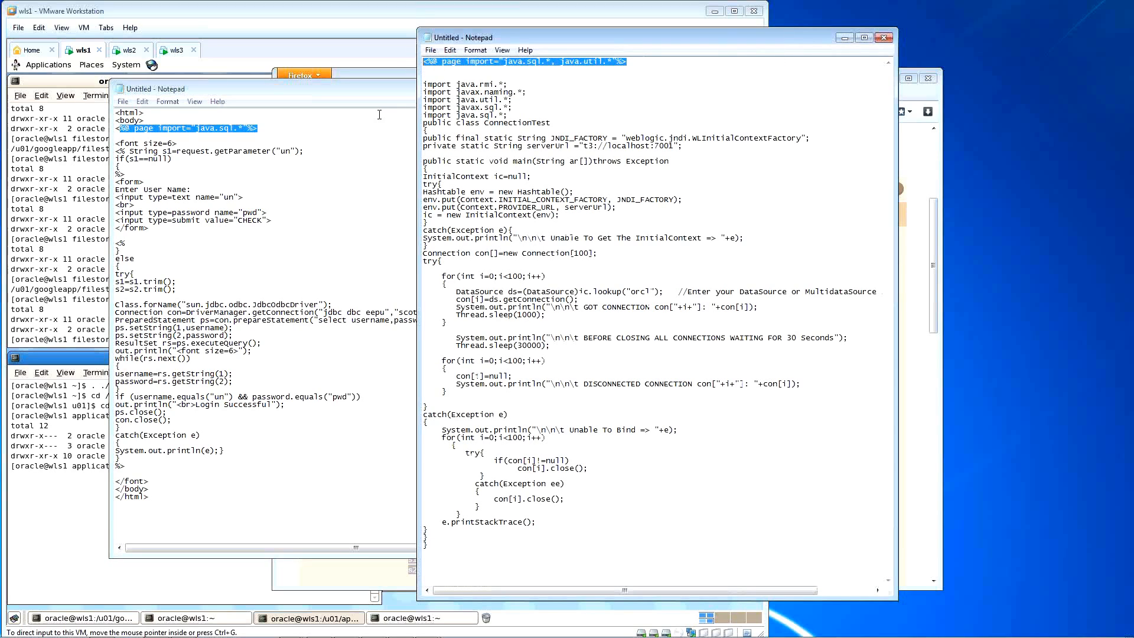
click(286, 129)
drag(275, 129, 116, 131)
key(ctrl+v)
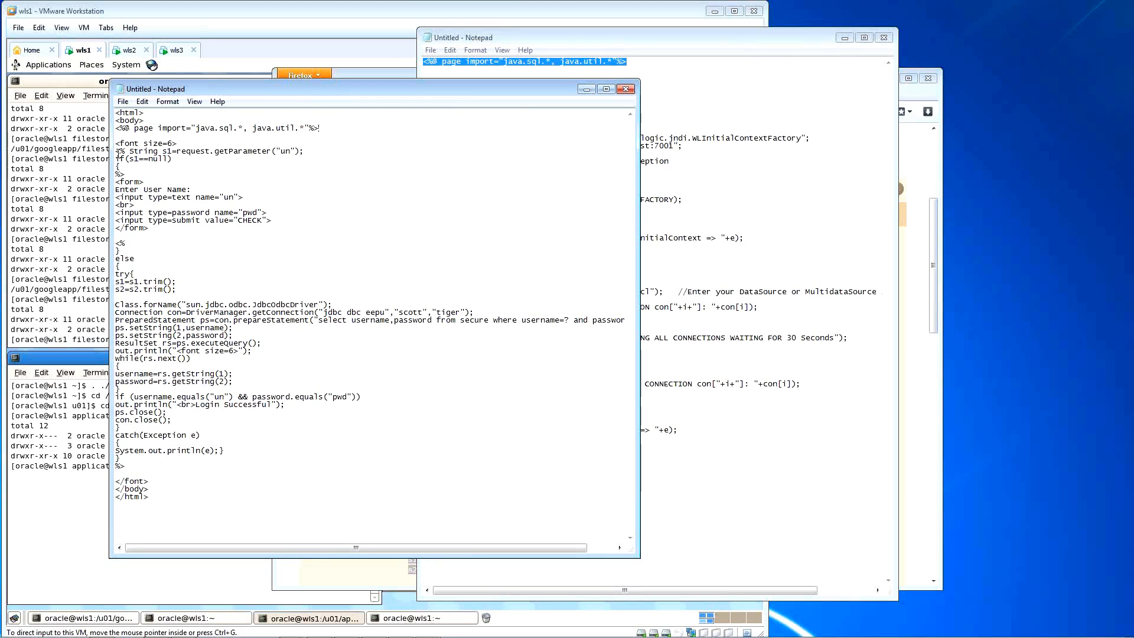
drag(118, 151, 173, 172)
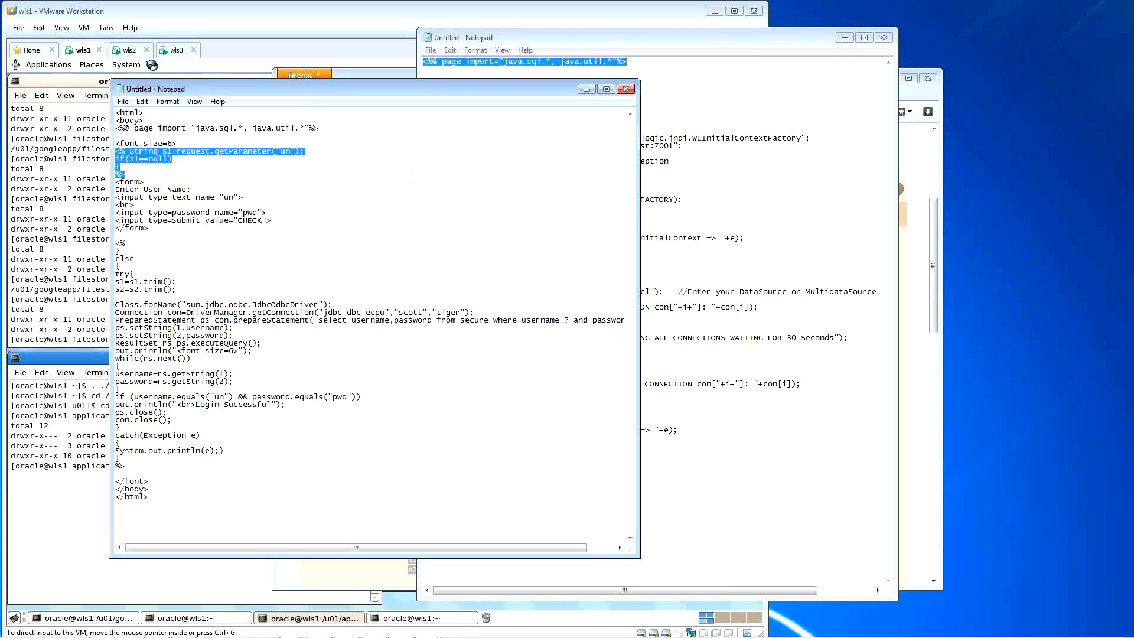
Step: Select the ConnectionTest Java code from JNDI_FACTORY through e.printStackTrace()
click(353, 180)
drag(129, 151, 130, 165)
click(742, 40)
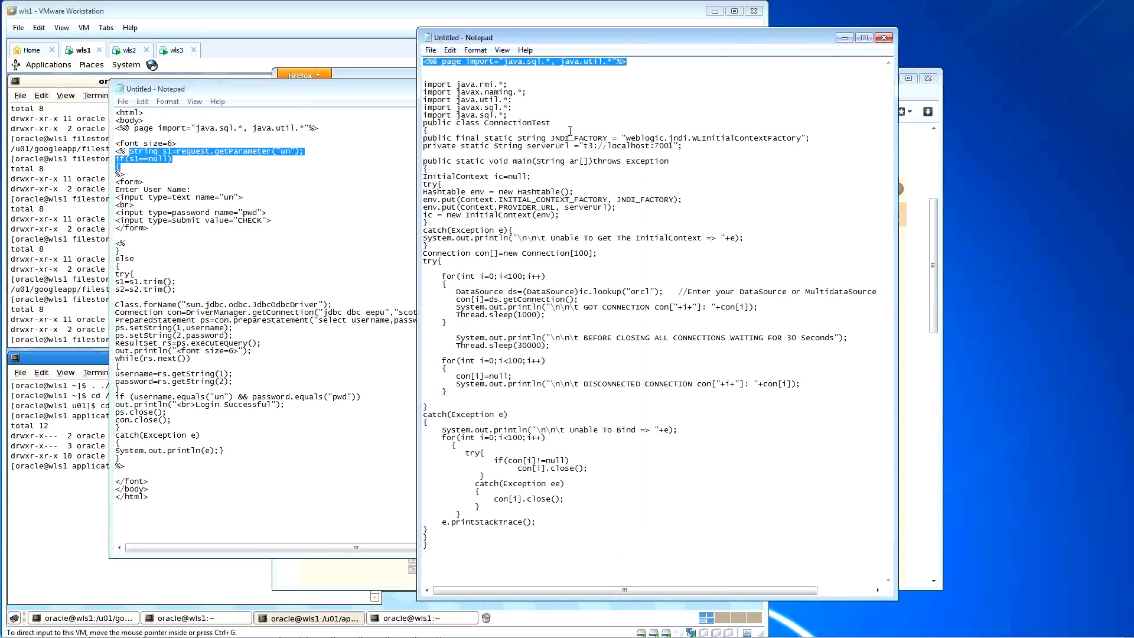
drag(423, 85, 488, 347)
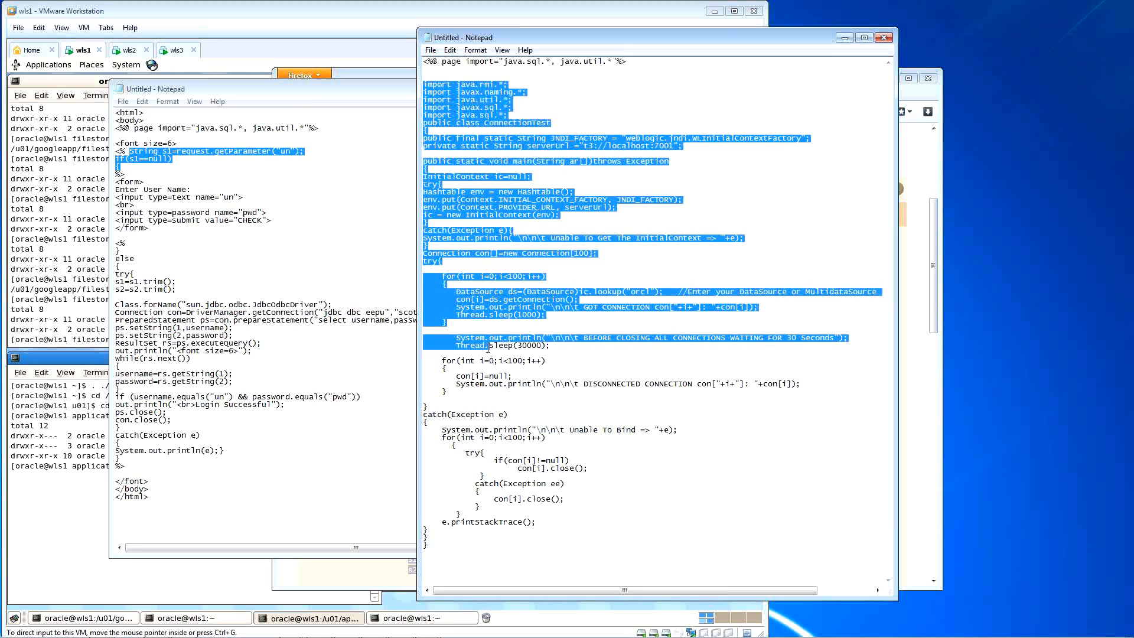
shift+click(441, 550)
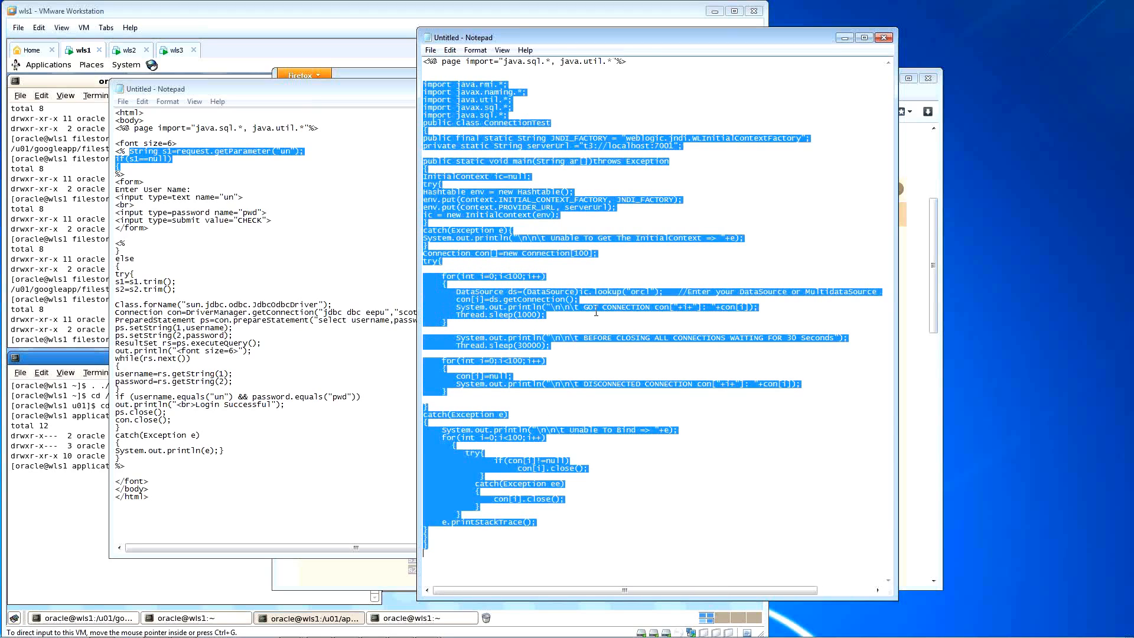
click(571, 125)
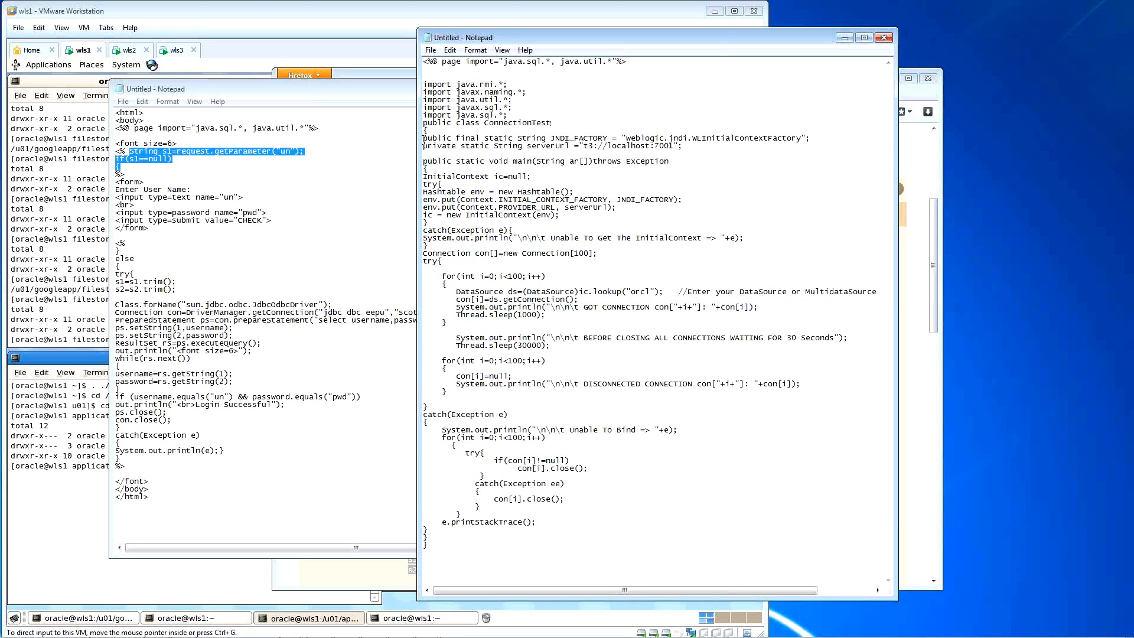
drag(423, 139, 527, 535)
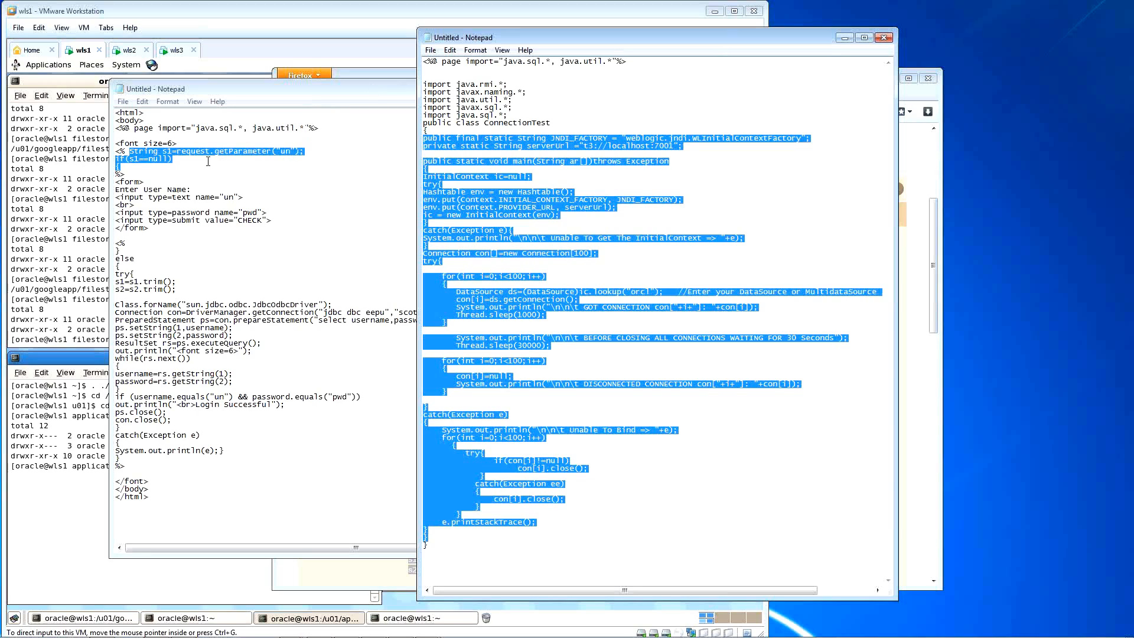
Step: Reselect the JSP's String s1 and if(s1==null) lines, and move the JSP window right
click(136, 167)
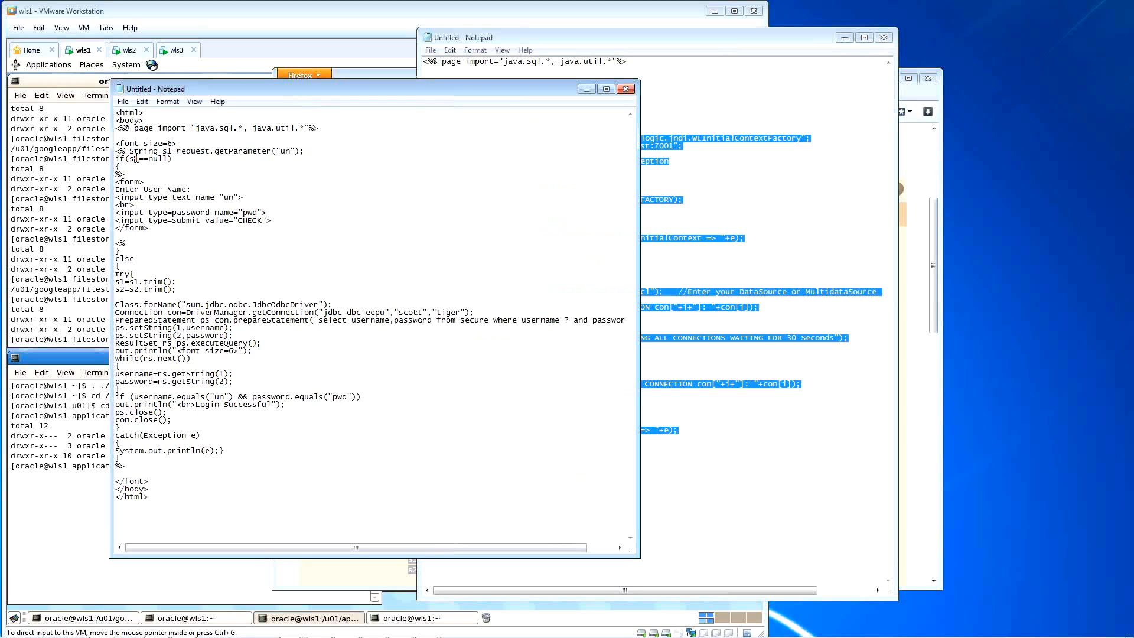
drag(130, 151, 180, 159)
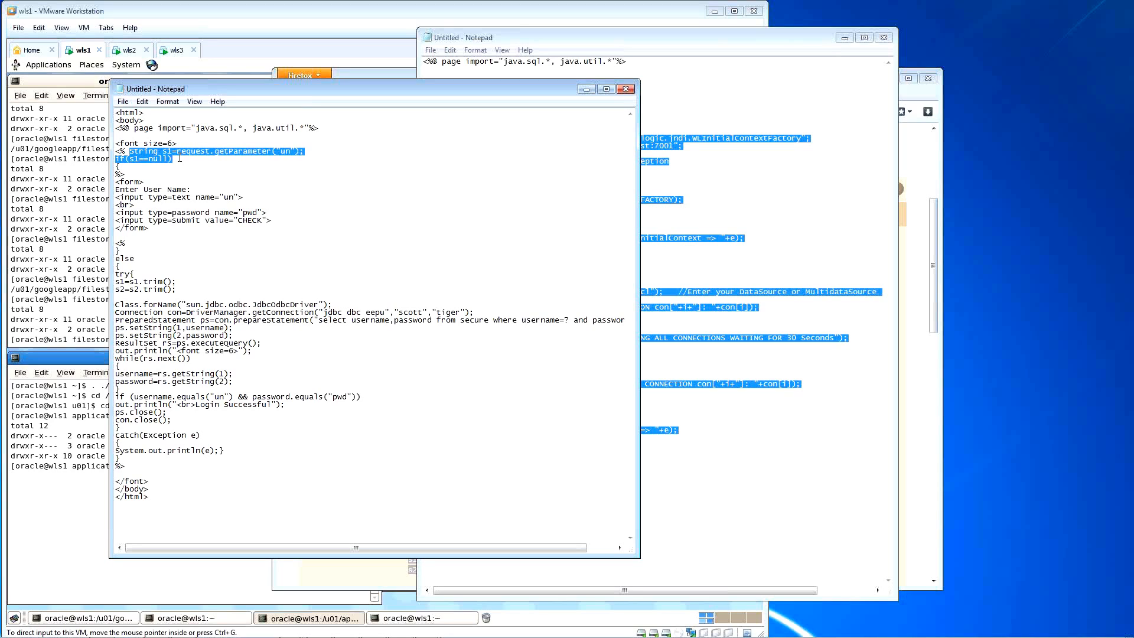
drag(311, 91, 381, 92)
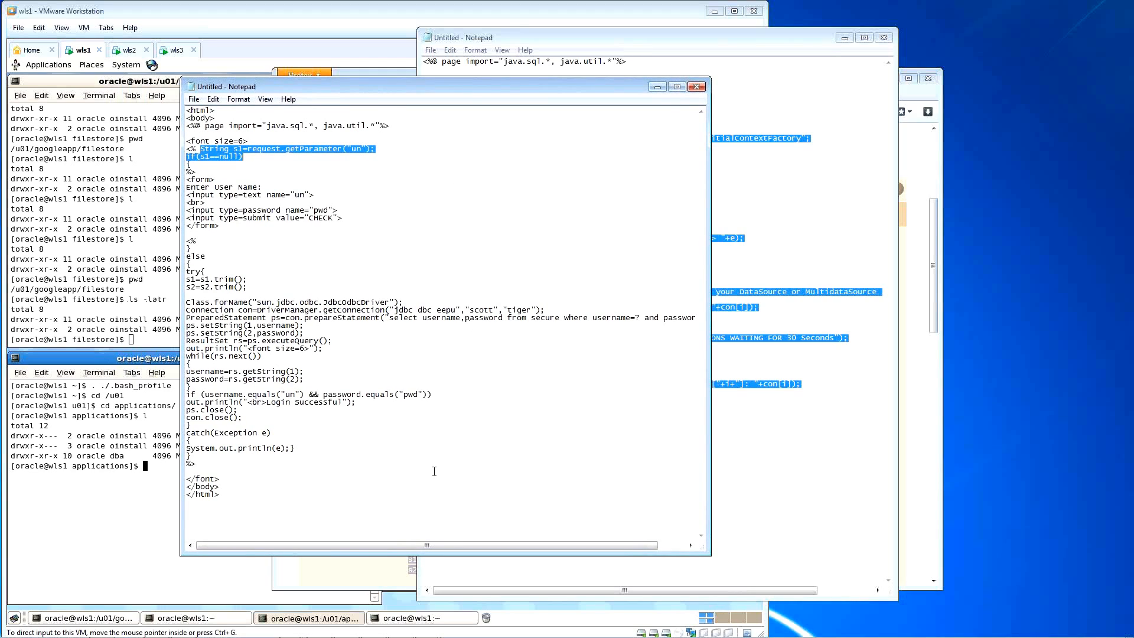
drag(427, 555, 427, 546)
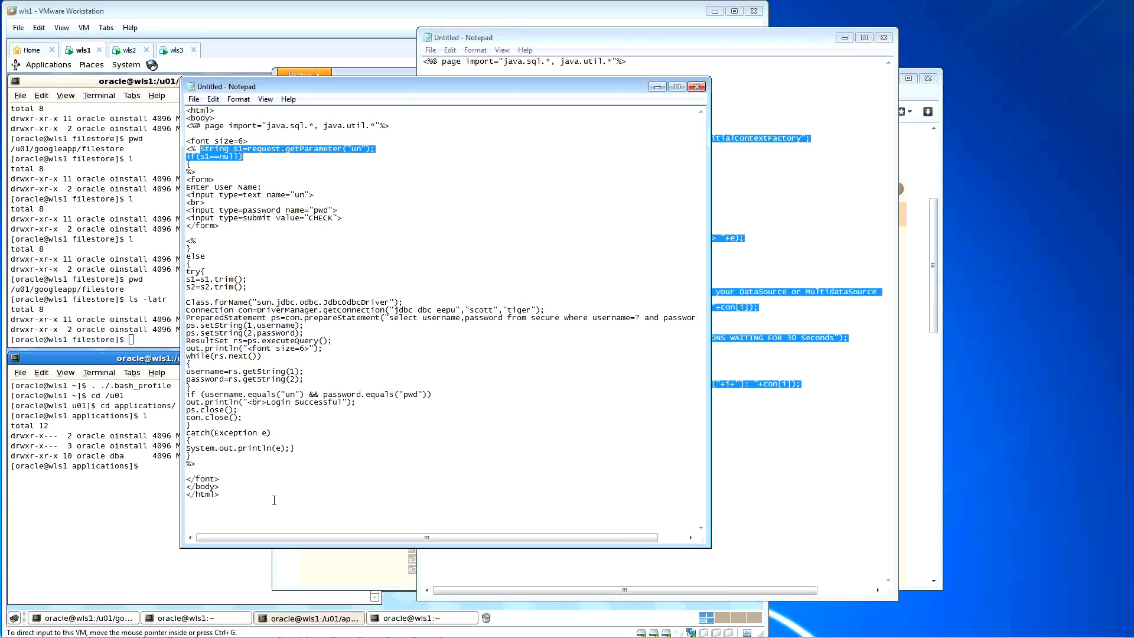
click(246, 510)
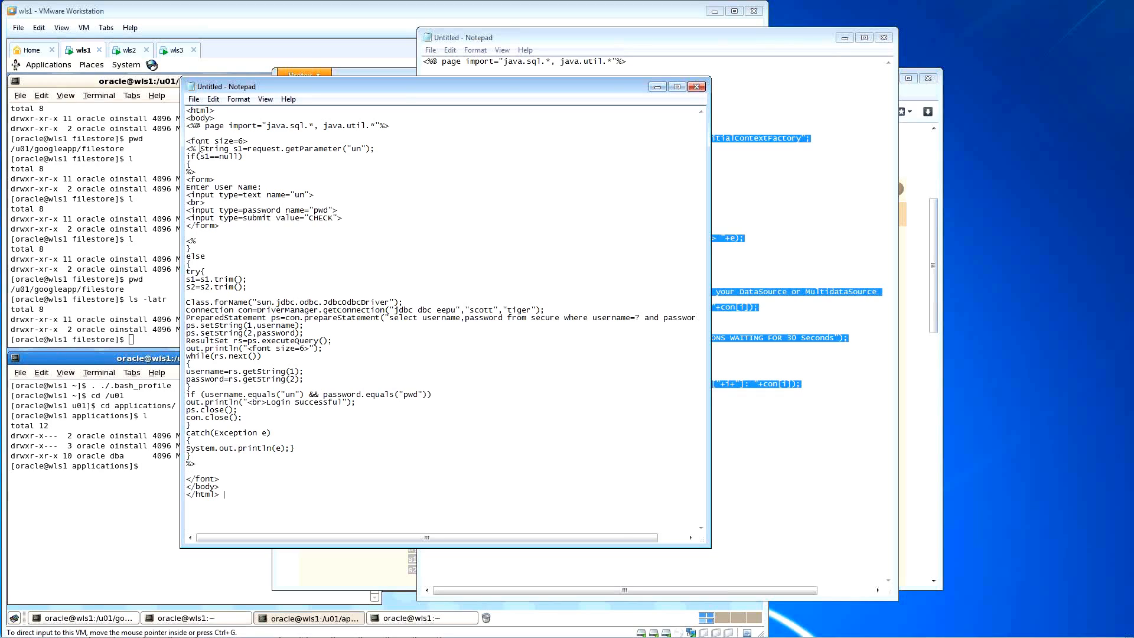
drag(201, 148, 244, 157)
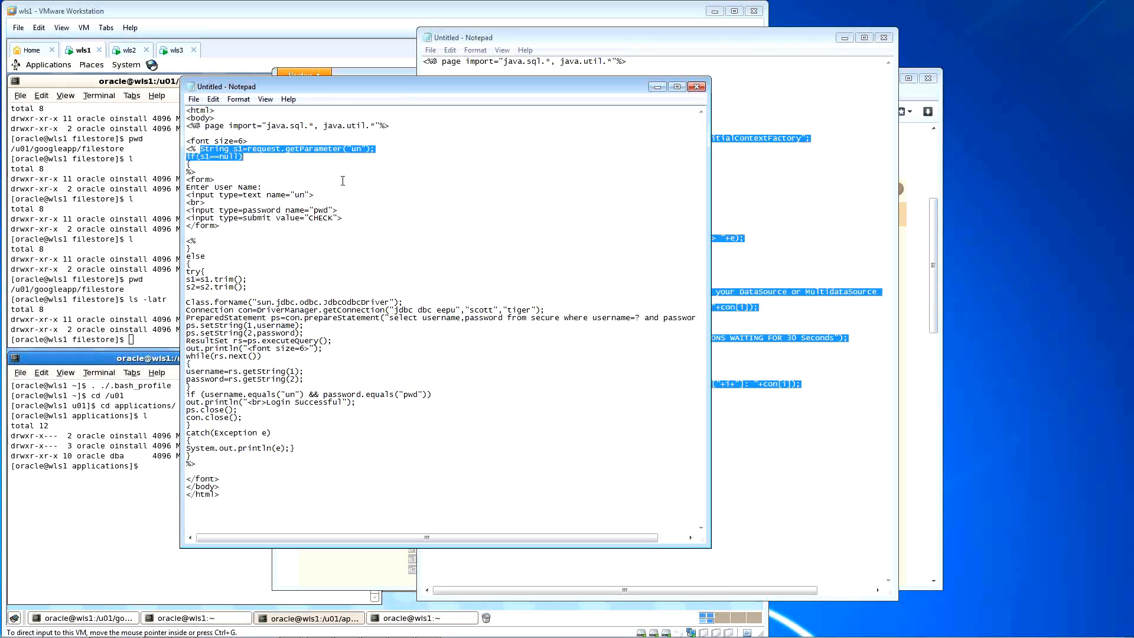
Step: Replace the String s1/if lines with blank lines and delete the leftover braces inside the scriptlet
key(Return)
key(Return)
key(Return)
key(Return)
key(Return)
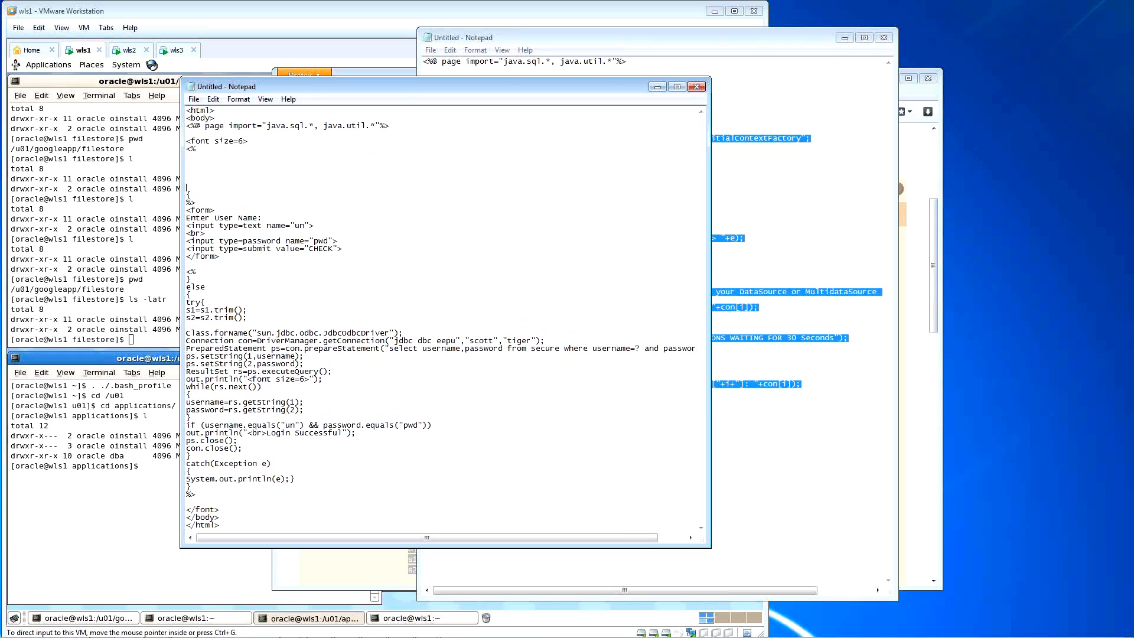
key(Delete)
key(Up)
key(Up)
key(Up)
key(Up)
key(Return)
key(Return)
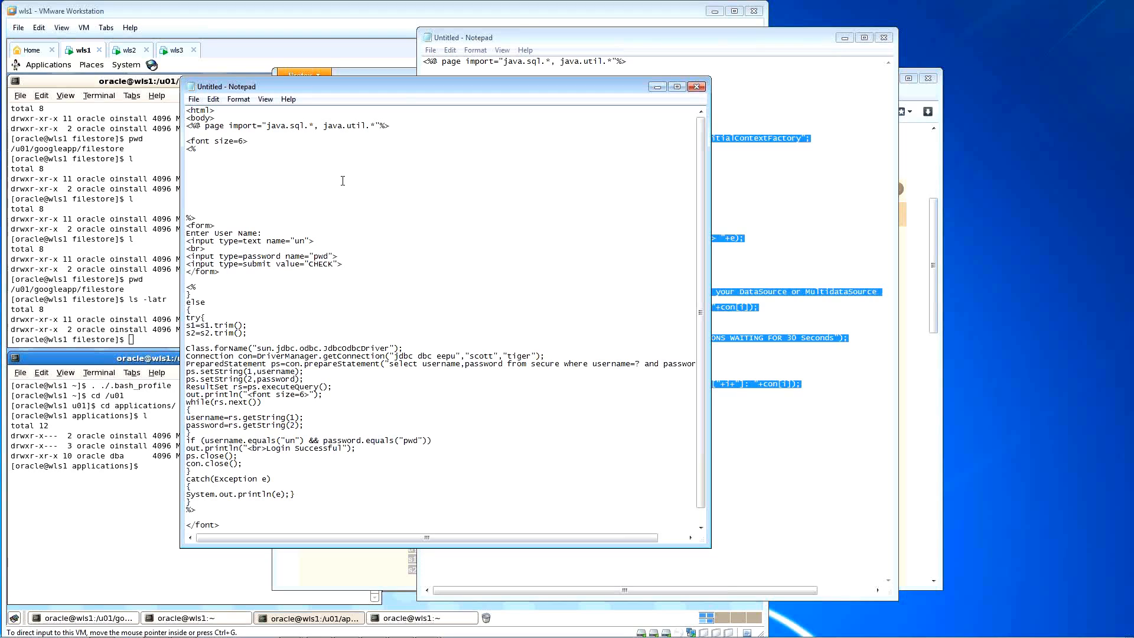
click(607, 45)
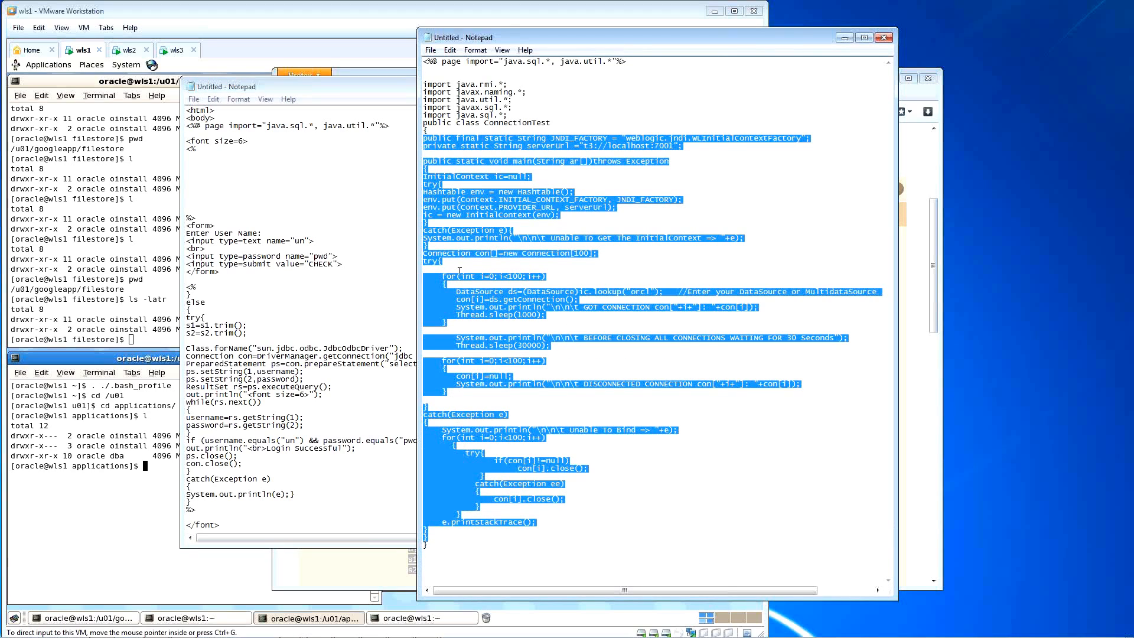
Step: Paste the ConnectionTest code into the empty scriptlet, then select the old login form and JDBC code
click(212, 166)
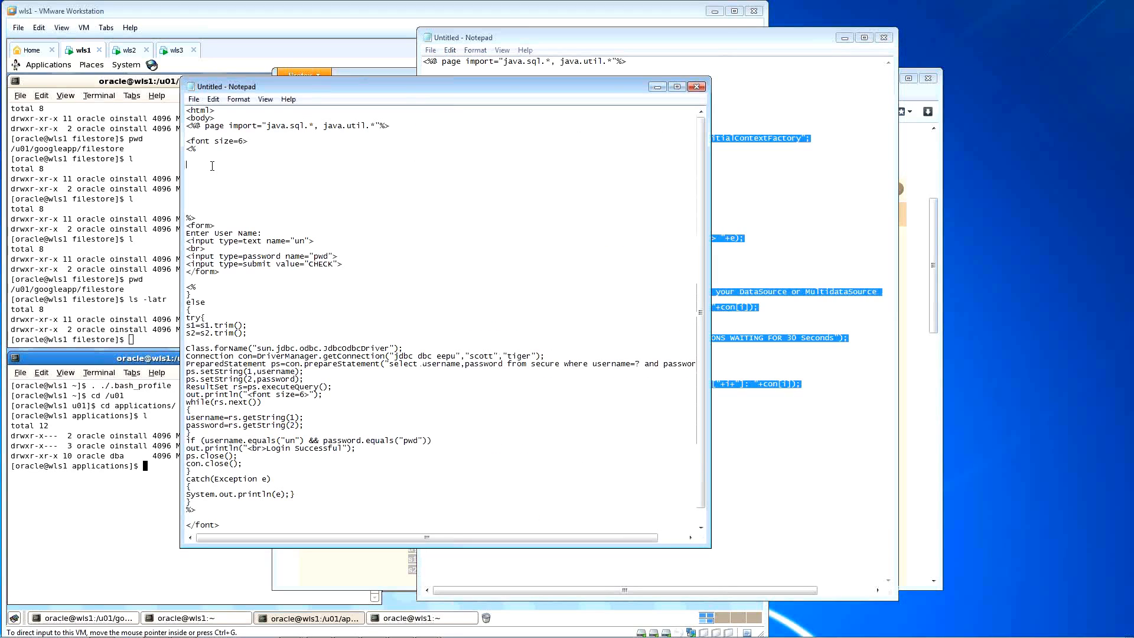
key(ctrl+v)
scroll(266, 295, down, 8)
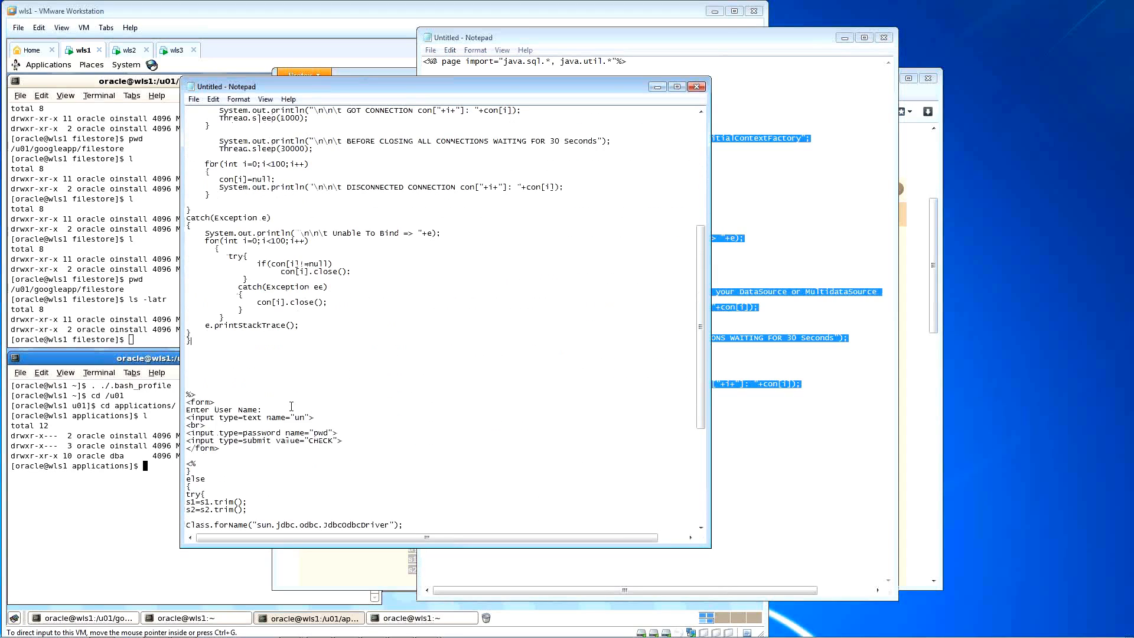
scroll(301, 396, down, 5)
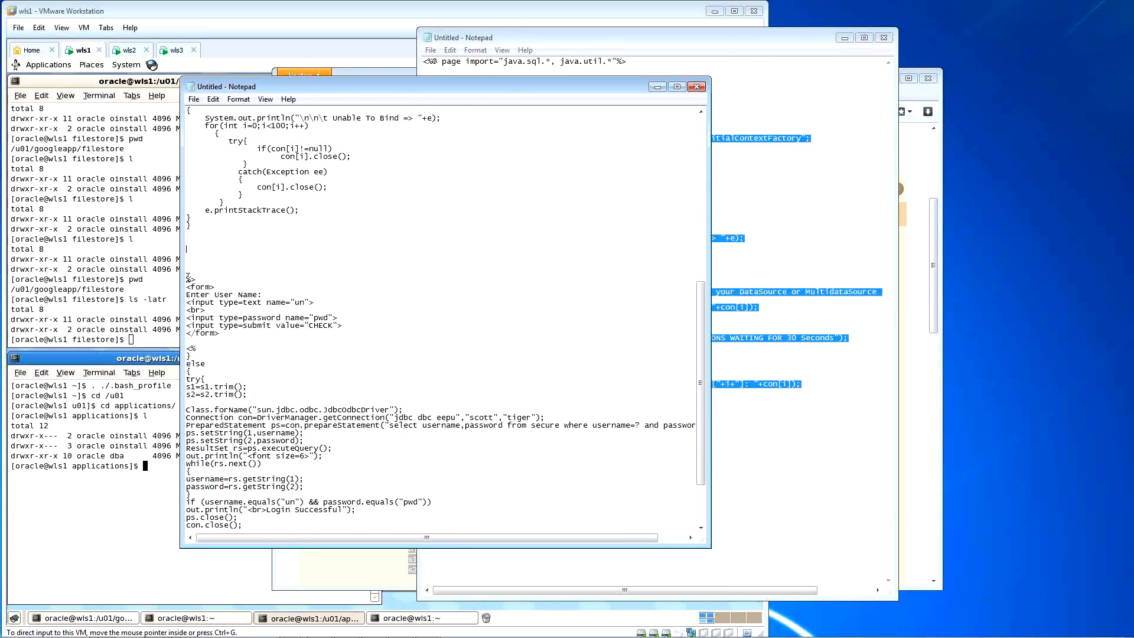
drag(188, 286, 255, 493)
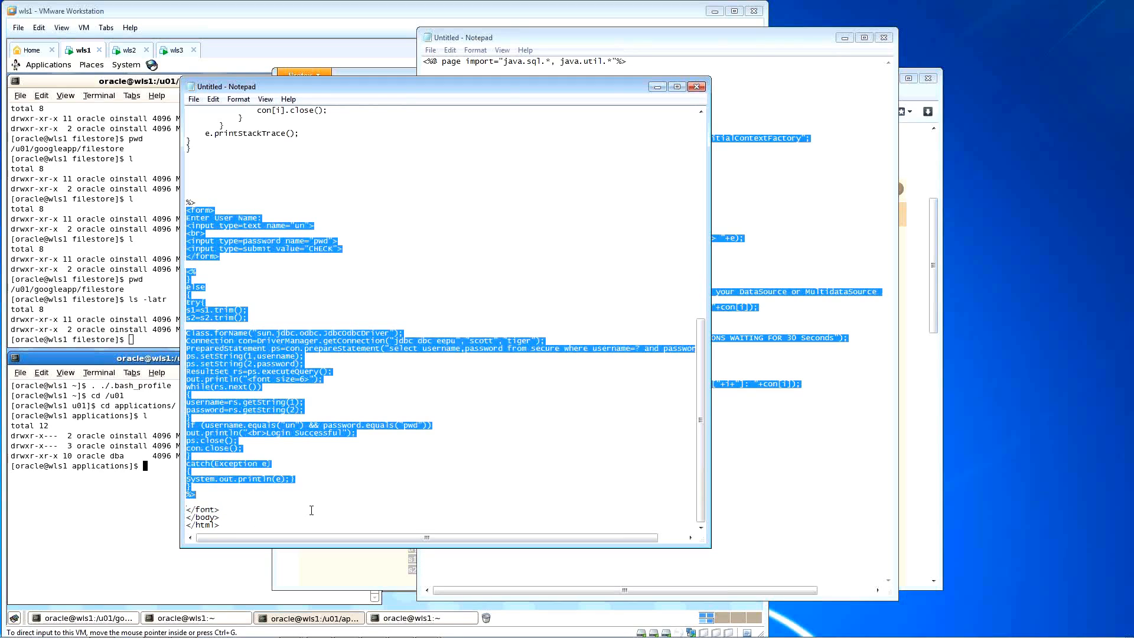
Step: Delete the old login form and JDBC code, then make the Notepad window tall enough to show <html> through </html>
key(Delete)
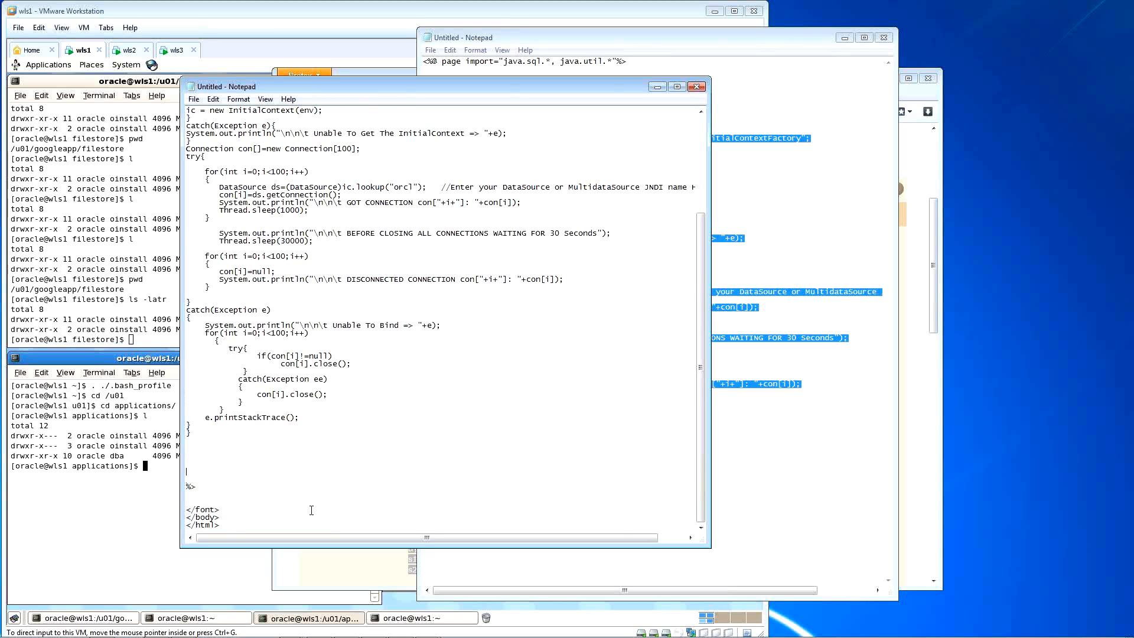
key(BackSpace)
key(BackSpace)
key(BackSpace)
key(BackSpace)
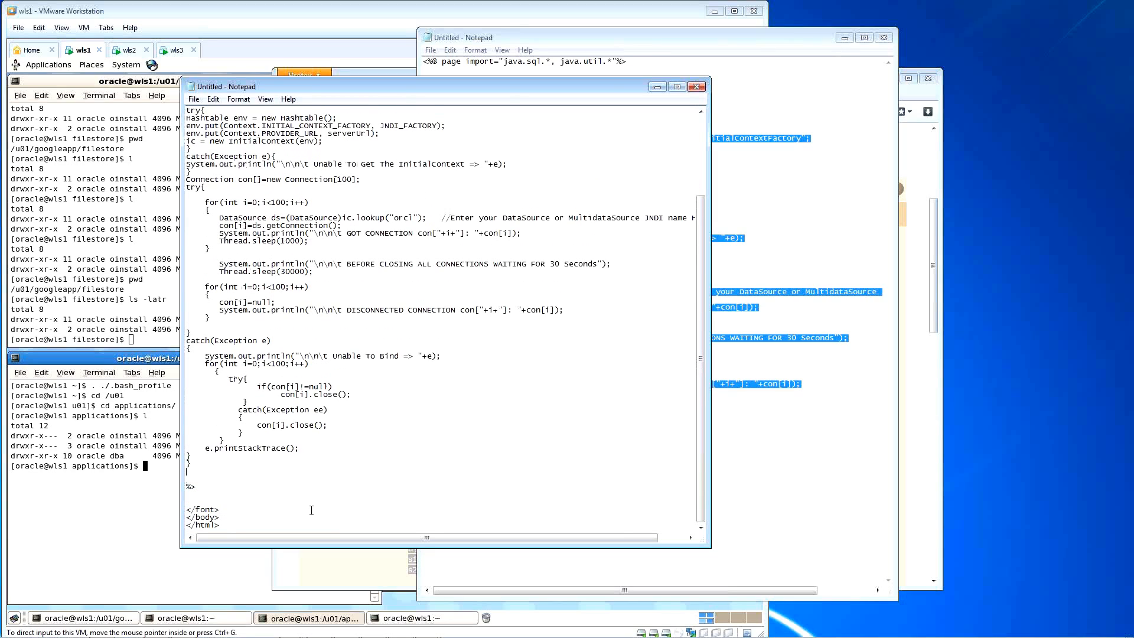
scroll(290, 485, up, 2)
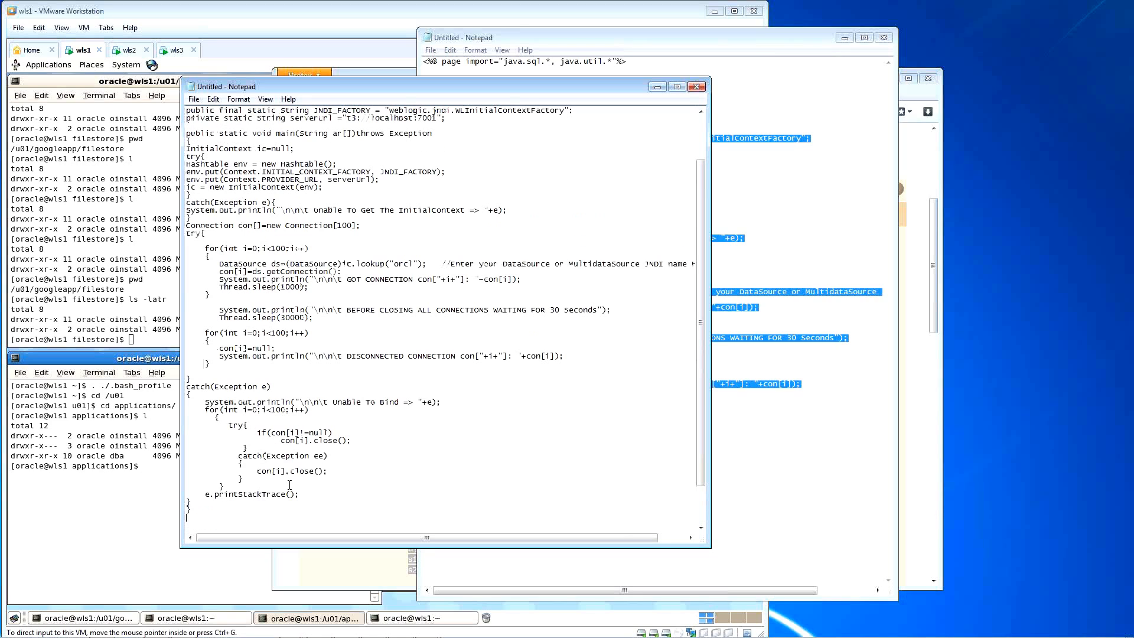
scroll(290, 484, up, 3)
drag(514, 80, 519, 21)
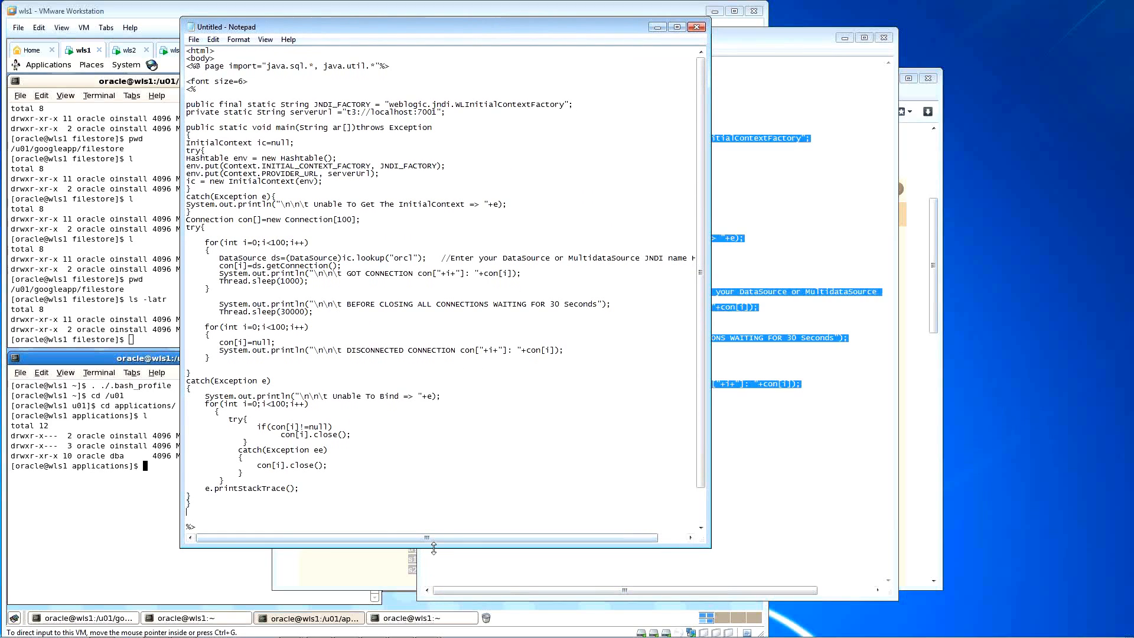
drag(435, 548, 437, 605)
drag(494, 32, 500, 15)
Step: Place the cursor after the final </html> line to begin adding the JSP wrapper tags
click(234, 565)
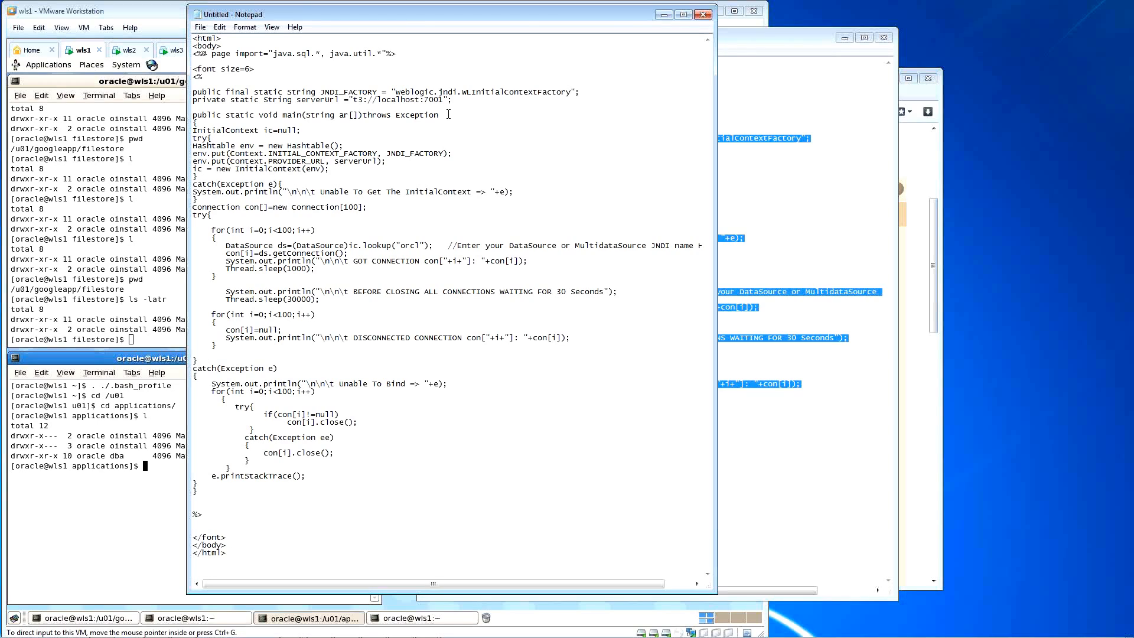
Step: Resize the Notepad window to show the closing tags, and cancel a save attempt
drag(442, 5, 550, 19)
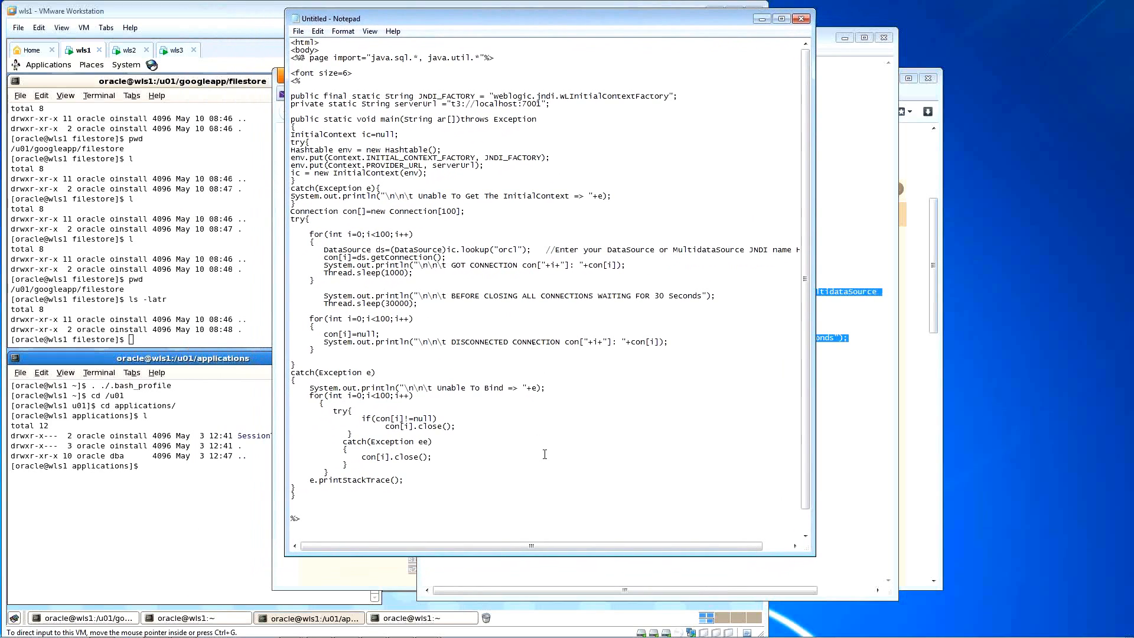
drag(574, 556, 575, 597)
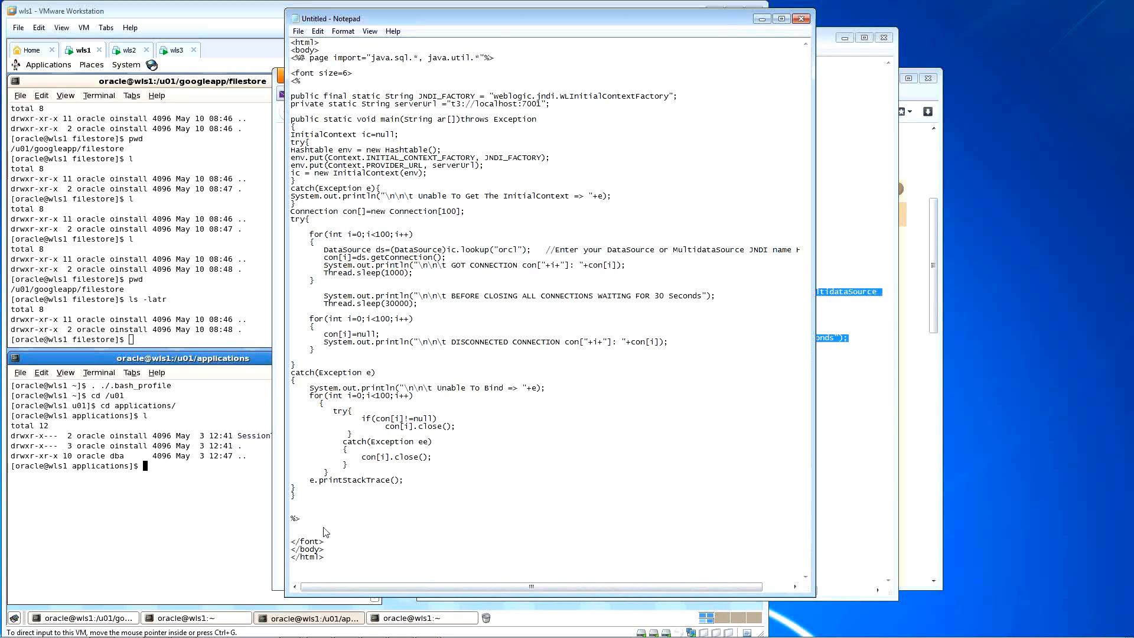
key(ctrl+s)
key(Escape)
Step: Delete the main method declaration and its brace, then select orcl and System on the BEFORE CLOSING line
drag(293, 119, 313, 125)
key(Delete)
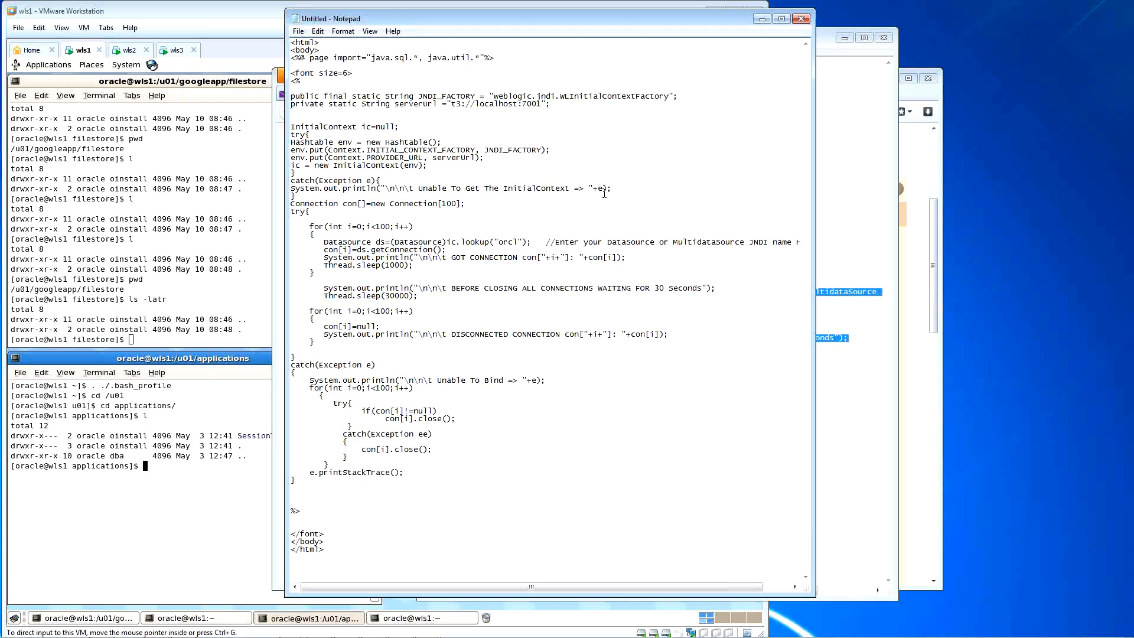
double_click(508, 241)
drag(324, 288, 357, 288)
Step: Add out.println copies of the BEFORE CLOSING and DISCONNECTED CONNECTION println lines
key(Home)
key(shift+Down)
key(ctrl+c)
key(Down)
key(ctrl+v)
key(Left)
key(Left)
key(Left)
key(Left)
key(Left)
key(Left)
key(Left)
key(Left)
key(Left)
key(Left)
key(Left)
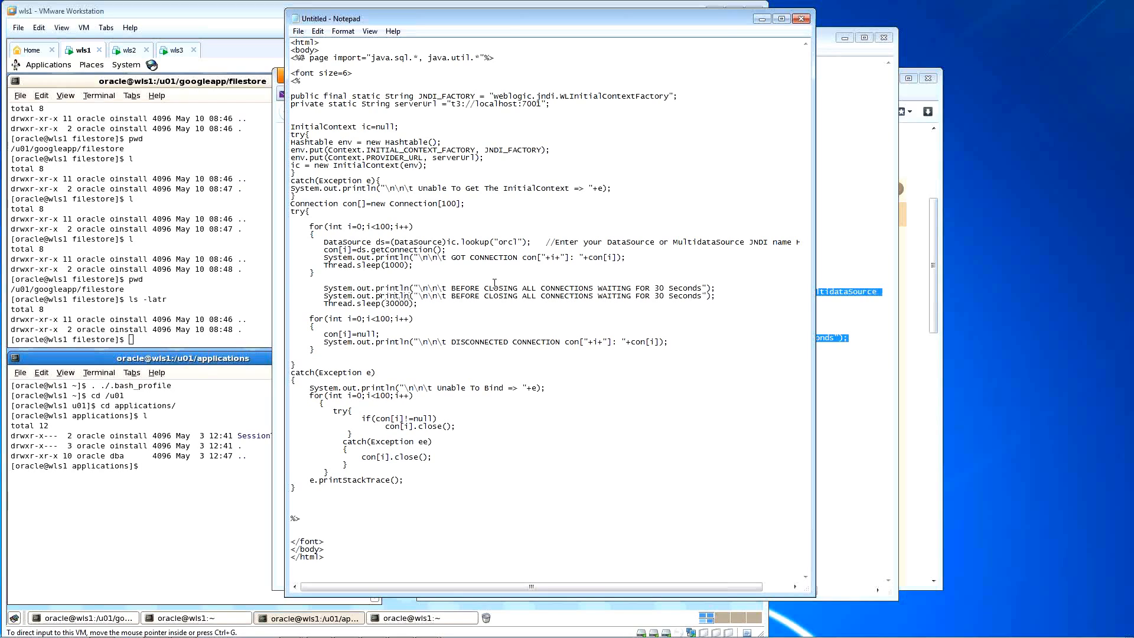
key(BackSpace)
key(BackSpace)
key(BackSpace)
key(BackSpace)
key(BackSpace)
key(BackSpace)
key(BackSpace)
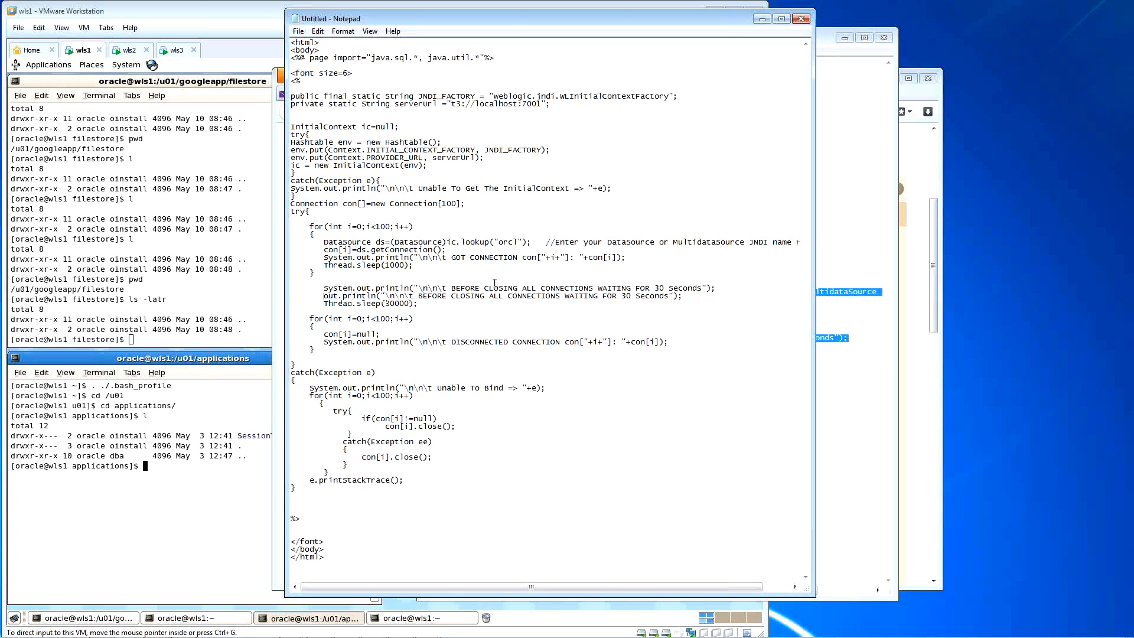
key(Down)
key(Down)
key(Down)
key(Down)
key(Down)
key(Home)
key(shift+Down)
key(ctrl+c)
key(Down)
key(ctrl+v)
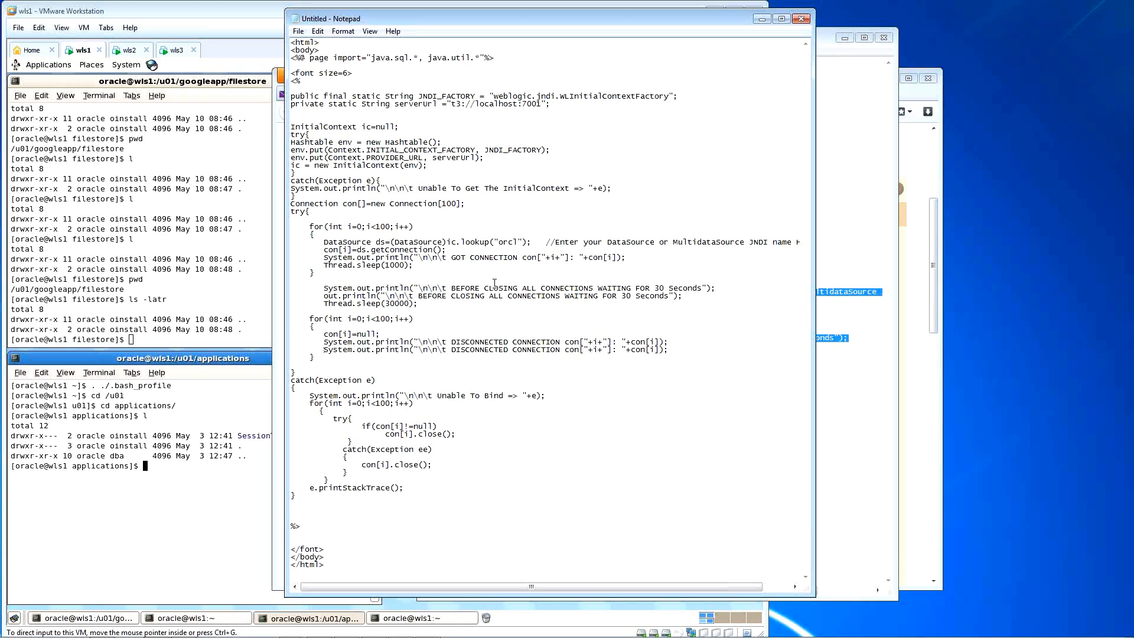
key(Delete)
key(Delete)
key(Delete)
key(Delete)
key(Delete)
key(Delete)
key(Delete)
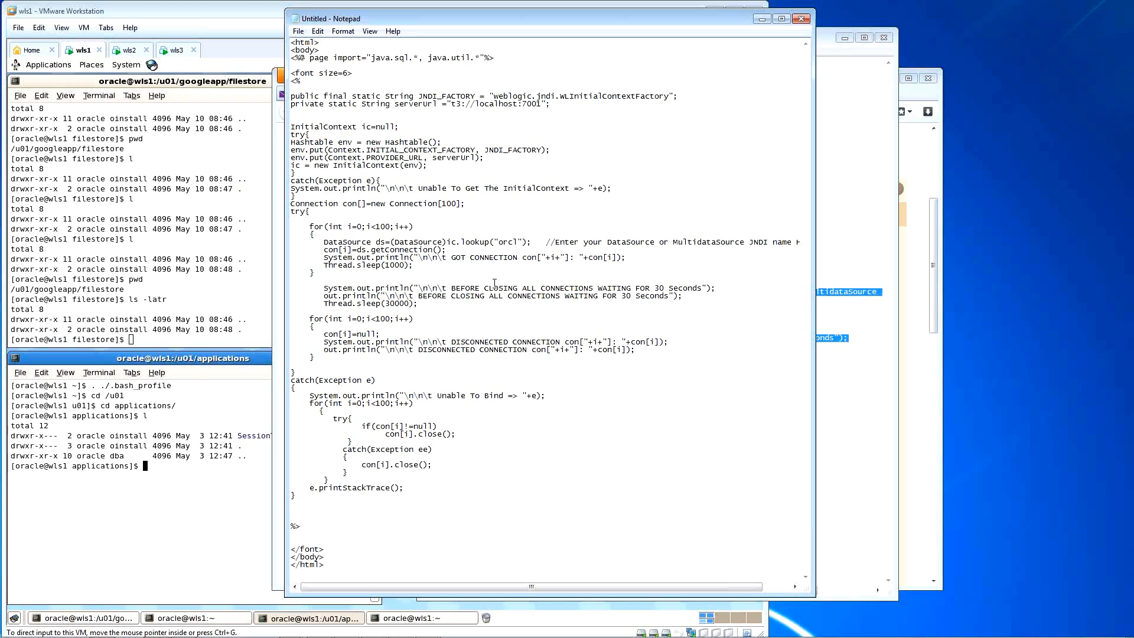
Step: Add an out.println copy of the Unable To Get The InitialContext error line
key(Up)
key(Up)
key(Up)
key(Up)
key(Up)
key(Up)
key(Up)
key(Up)
key(Up)
key(Up)
key(Up)
key(Up)
key(Up)
key(Up)
key(Up)
key(Up)
key(Up)
key(Up)
key(Up)
key(Up)
key(Home)
key(shift+Down)
key(ctrl+c)
key(Down)
key(ctrl+v)
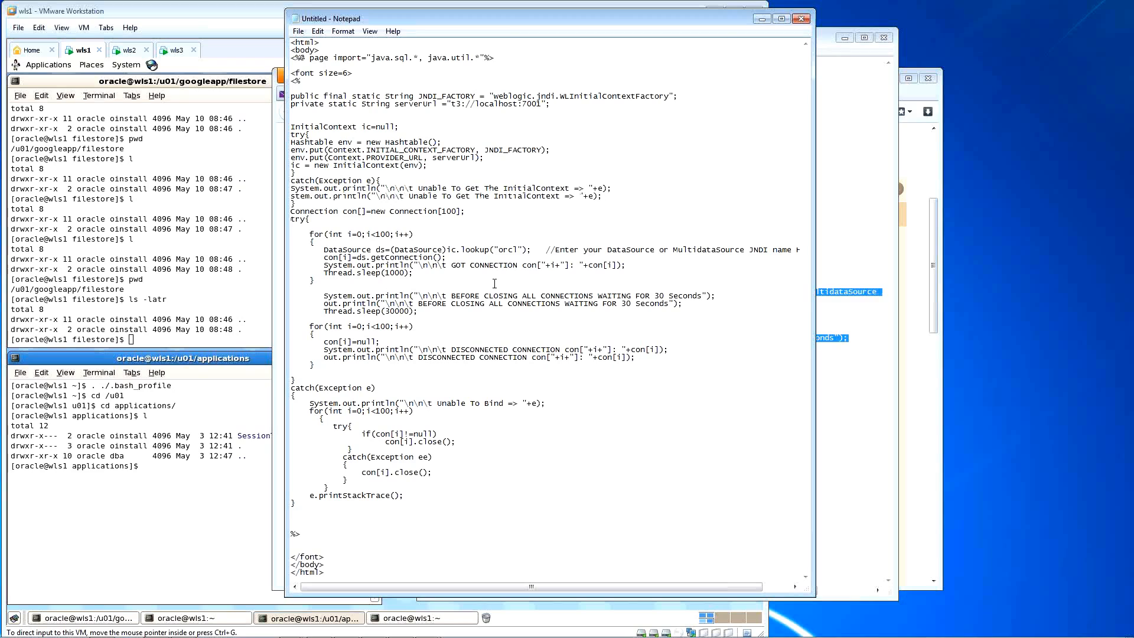
key(Delete)
key(Delete)
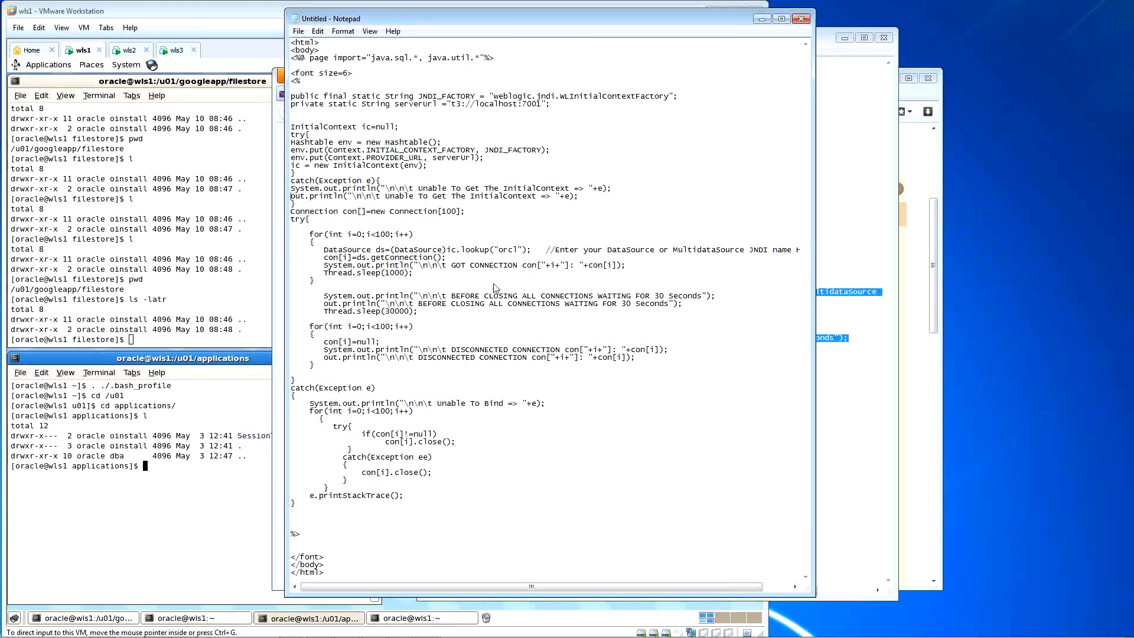
key(ctrl+s)
key(Escape)
key(ctrl+a)
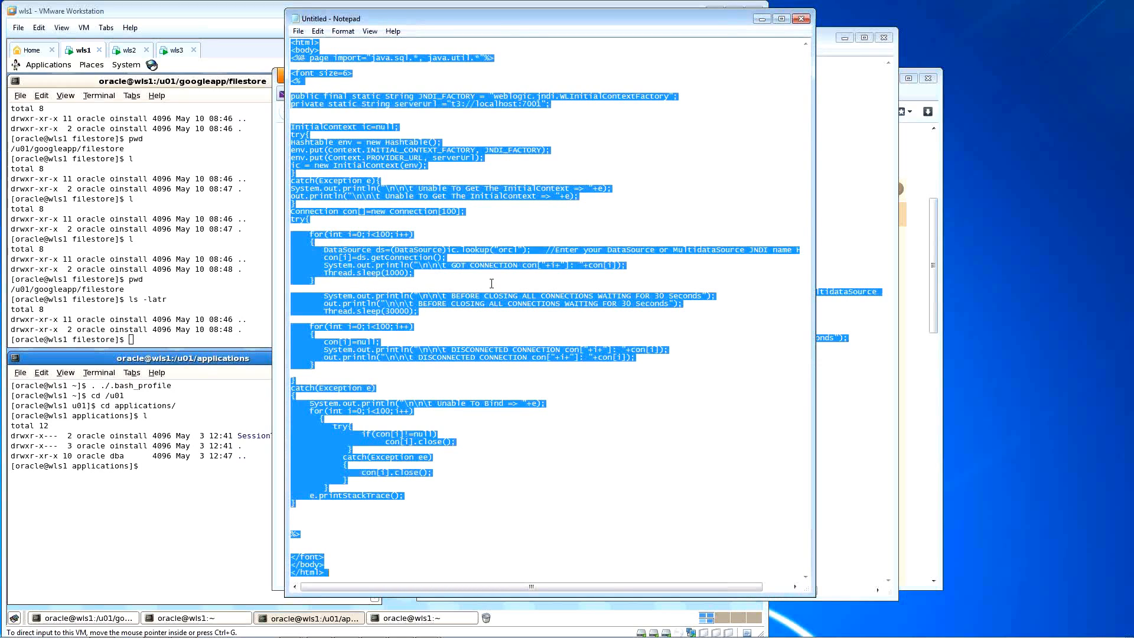
click(423, 138)
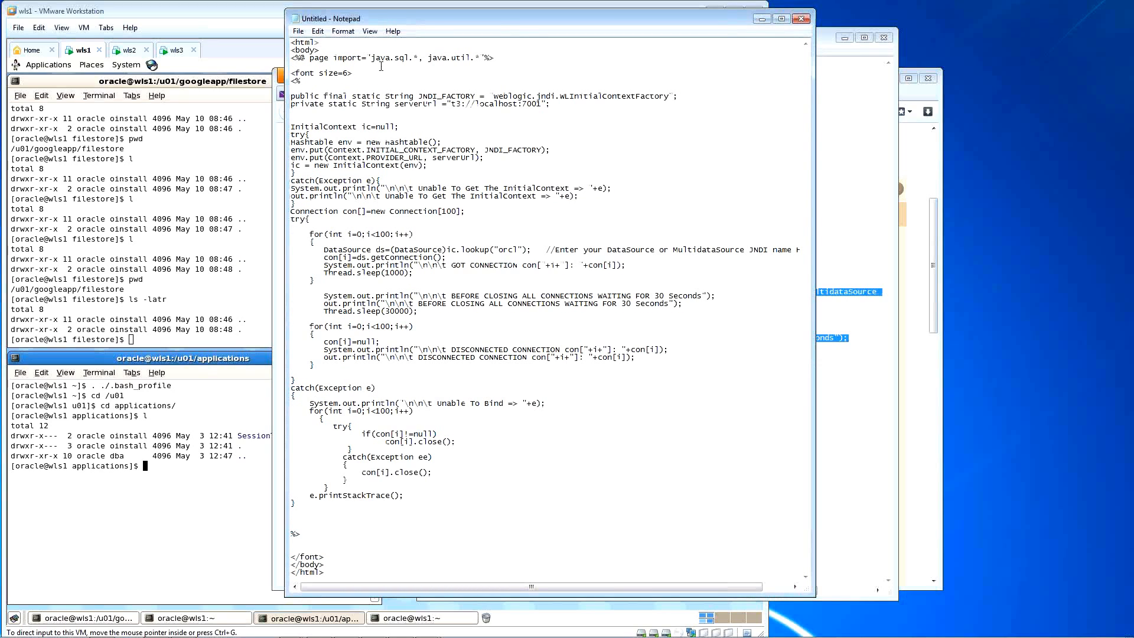
drag(496, 58, 283, 57)
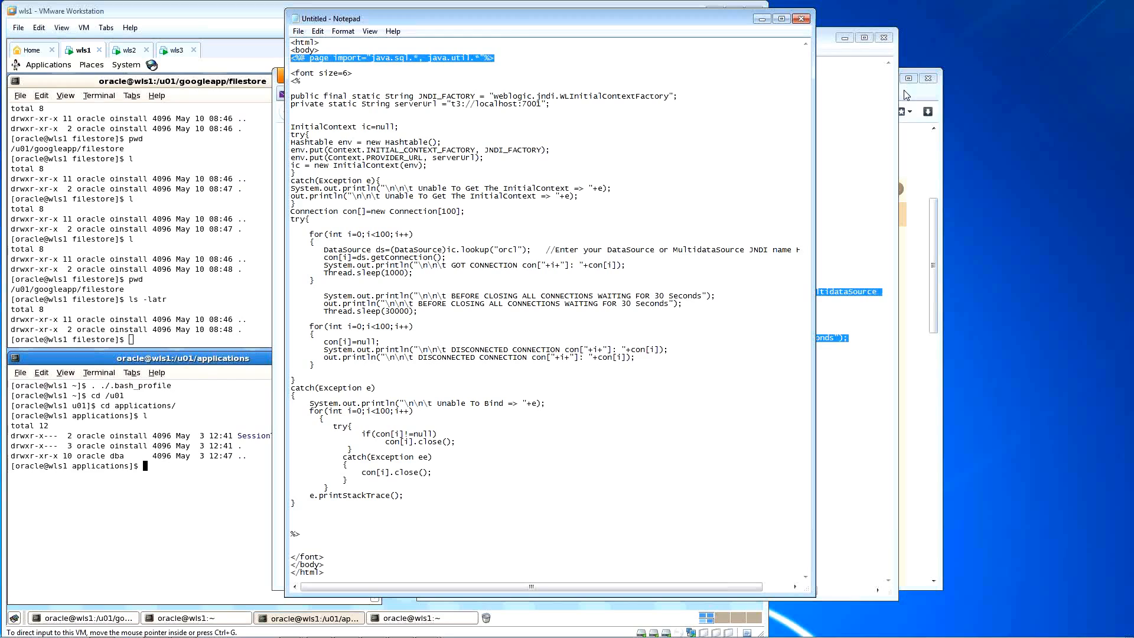
click(872, 126)
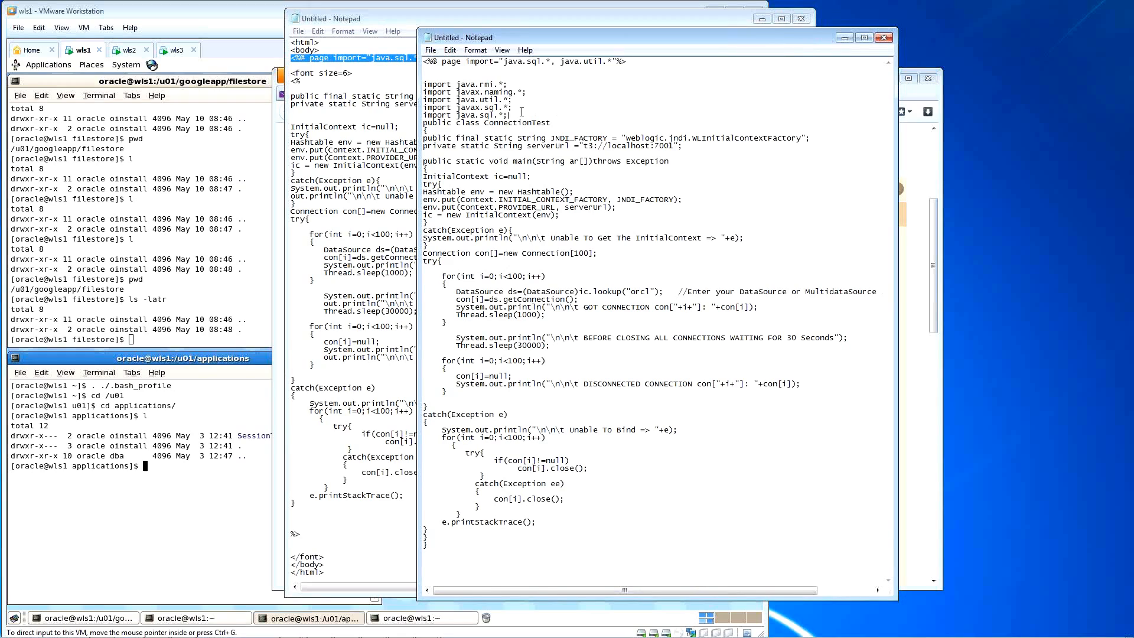
drag(510, 115, 423, 85)
key(ctrl+c)
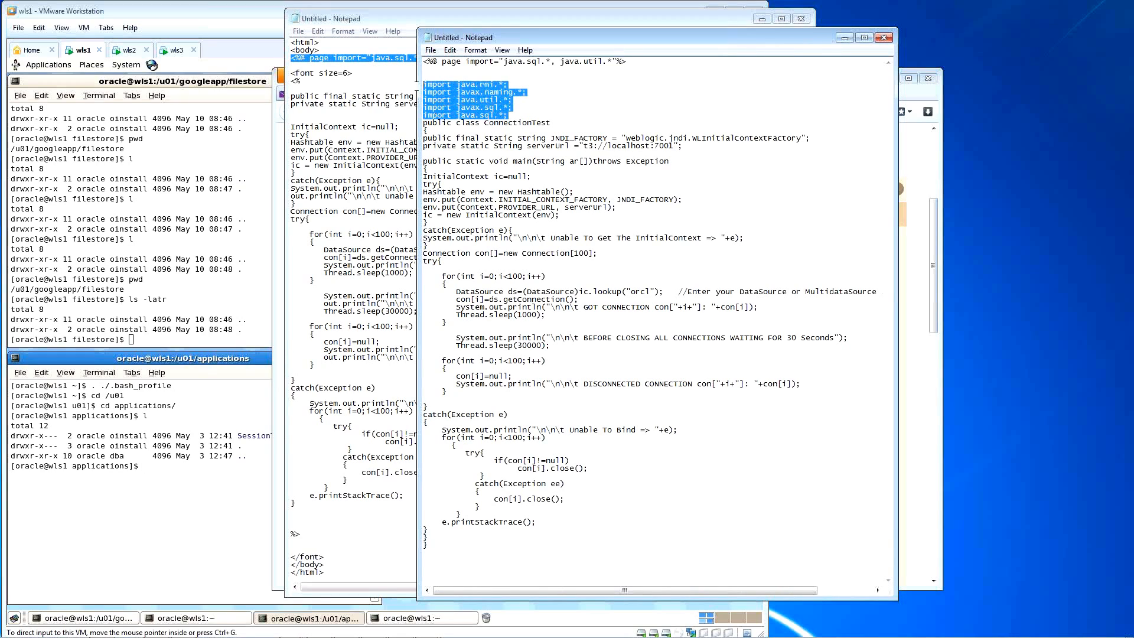
click(360, 85)
click(476, 58)
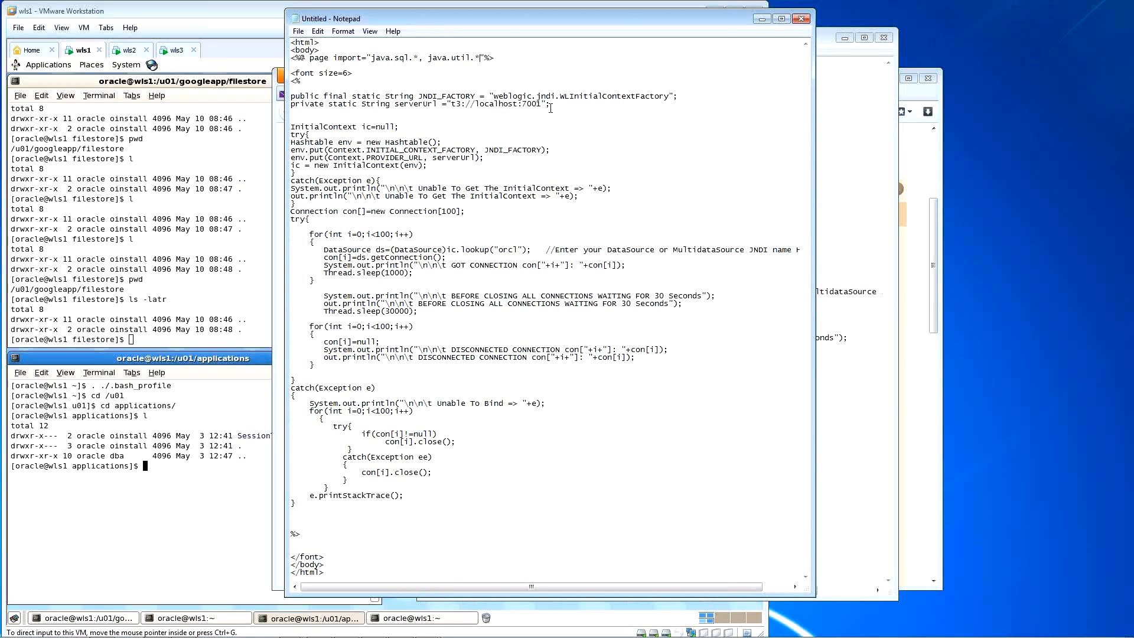
Step: Paste the five import lines below the page directive and add java.rmi.* to its import list
key(End)
key(Return)
key(Return)
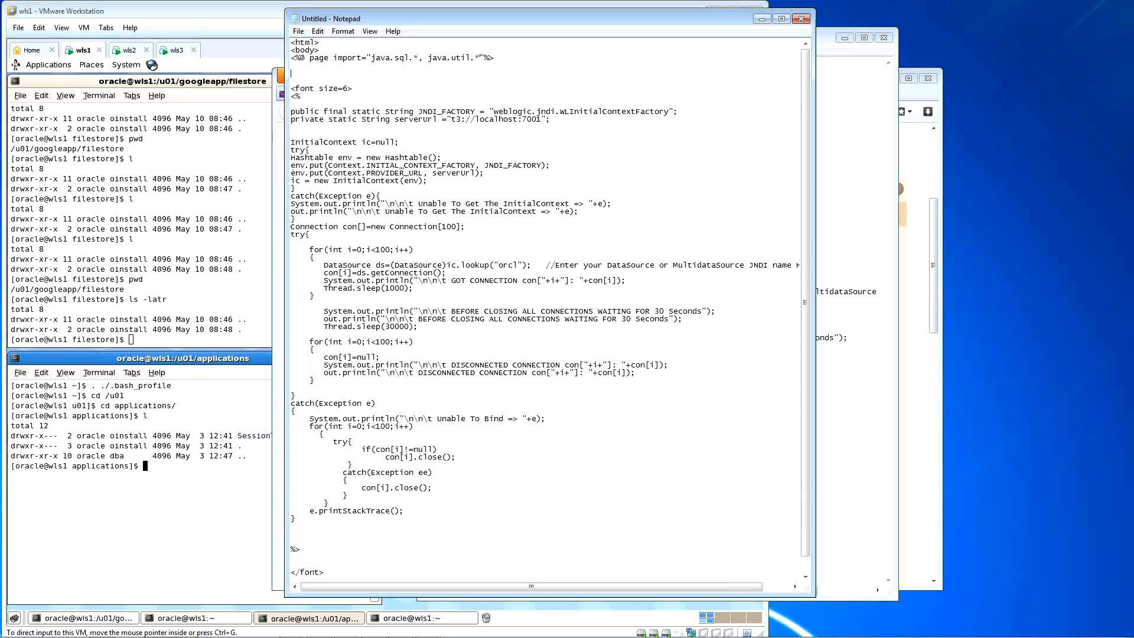
key(ctrl+v)
key(Up)
key(Up)
key(Up)
key(Up)
key(Up)
key(Up)
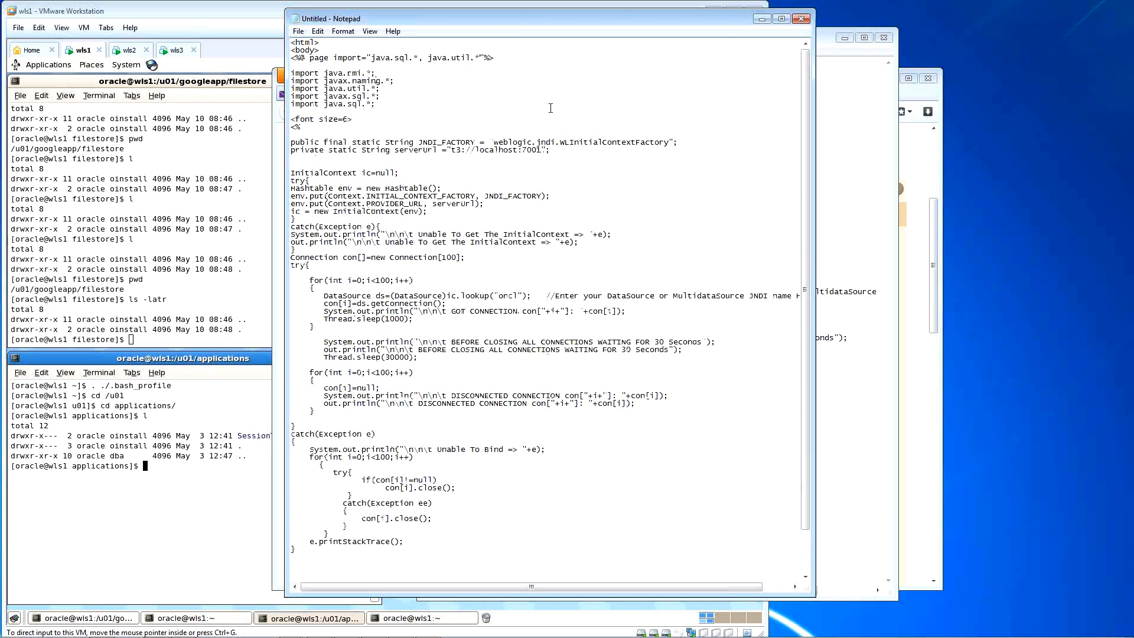
key(shift+Right)
key(shift+Right)
key(shift+Right)
key(shift+Right)
key(shift+Right)
key(shift+Right)
key(shift+Right)
key(shift+Right)
key(shift+Right)
key(shift+Right)
key(shift+Right)
key(shift+Right)
key(shift+Right)
Step: Add javax.naming.* and javax.sql.* to the page directive's import list
key(shift+Right)
key(shift+Right)
key(shift+Right)
key(shift+Right)
key(ctrl+c)
key(Up)
key(Left)
key(Left)
key(Left)
text(,)
key(ctrl+v)
text(,)
key(shift+Right)
key(shift+Right)
key(shift+Right)
key(shift+Right)
key(shift+Right)
key(shift+Right)
key(shift+Right)
key(shift+Right)
key(shift+Right)
key(shift+Right)
key(shift+Right)
key(shift+Right)
key(shift+Right)
key(shift+Right)
key(shift+Right)
key(shift+Right)
key(shift+Right)
key(shift+Right)
key(shift+Right)
key(shift+Right)
key(ctrl+c)
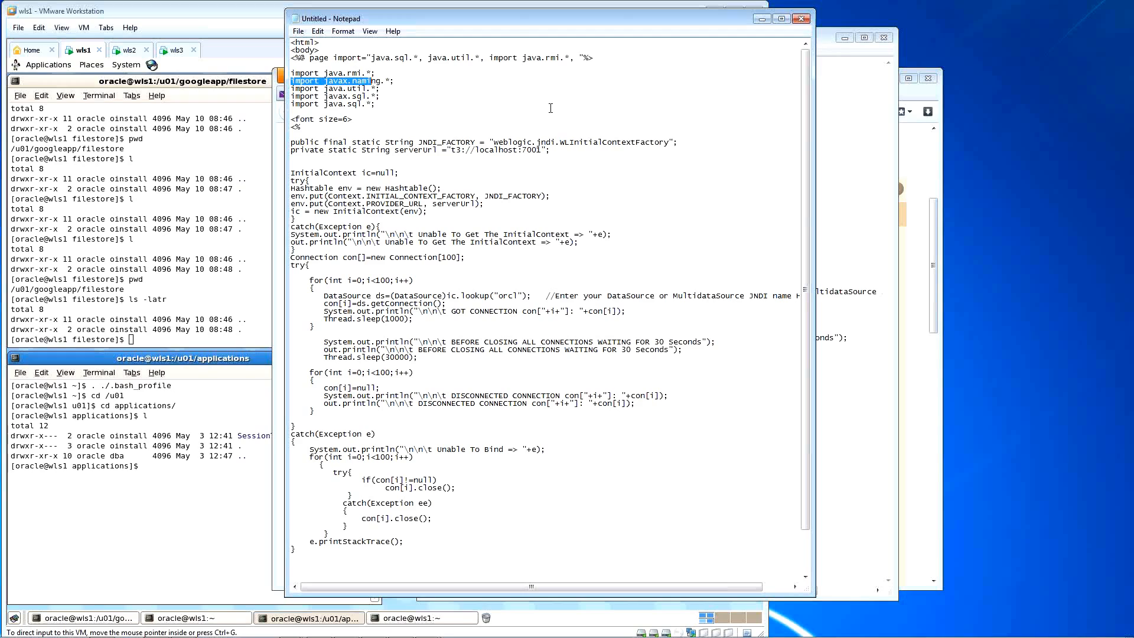
key(Up)
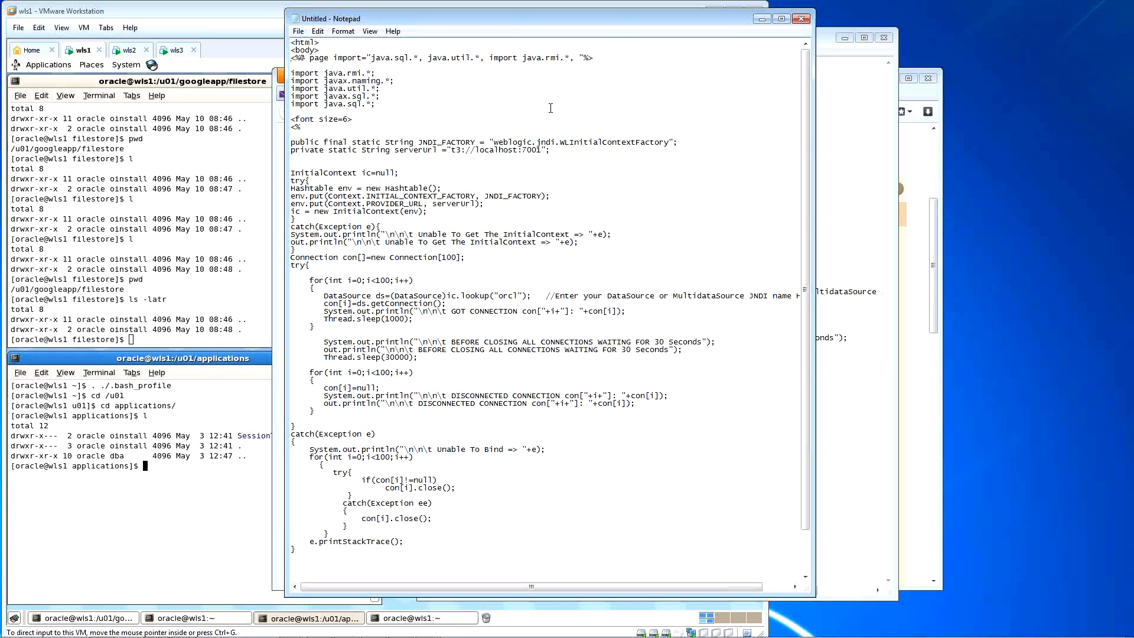
key(ctrl+v)
key(Down)
key(Down)
key(Down)
key(Down)
key(shift+Right)
key(shift+Right)
key(shift+Right)
key(shift+Right)
key(shift+Right)
key(shift+Right)
key(shift+Right)
key(shift+Right)
key(shift+Right)
key(shift+Right)
key(shift+Right)
key(shift+Right)
key(shift+Right)
key(shift+Right)
key(shift+Right)
key(shift+Right)
key(shift+Right)
key(shift+Right)
key(shift+Right)
key(ctrl+c)
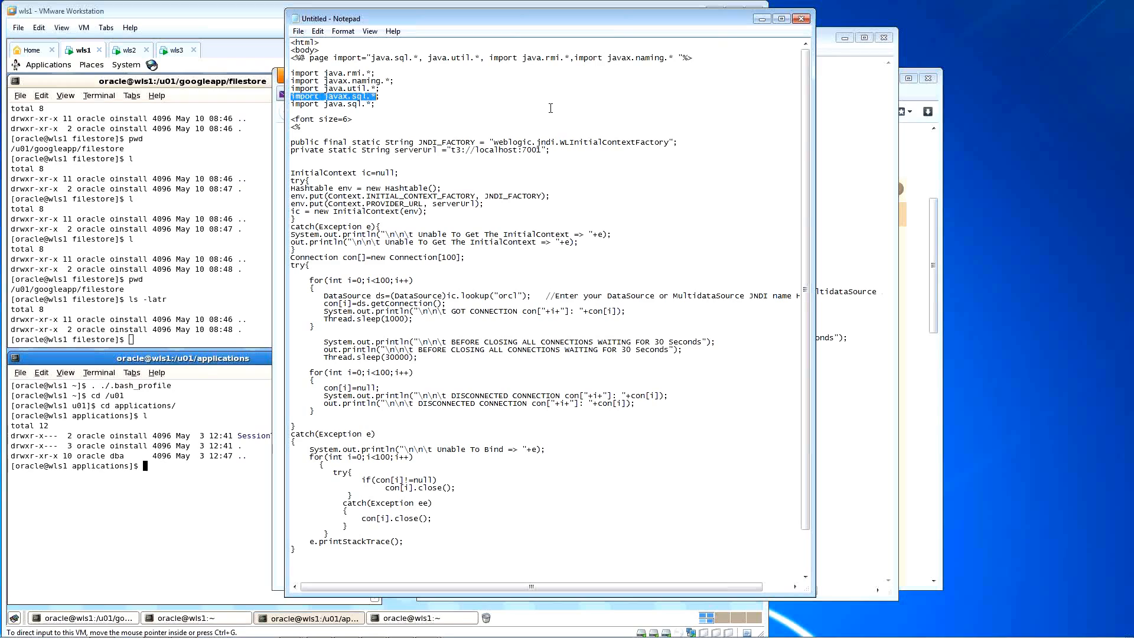
key(Up)
key(Up)
key(Up)
key(Up)
key(Up)
key(End)
key(Left)
key(Left)
key(Left)
key(Left)
text(,)
key(ctrl+v)
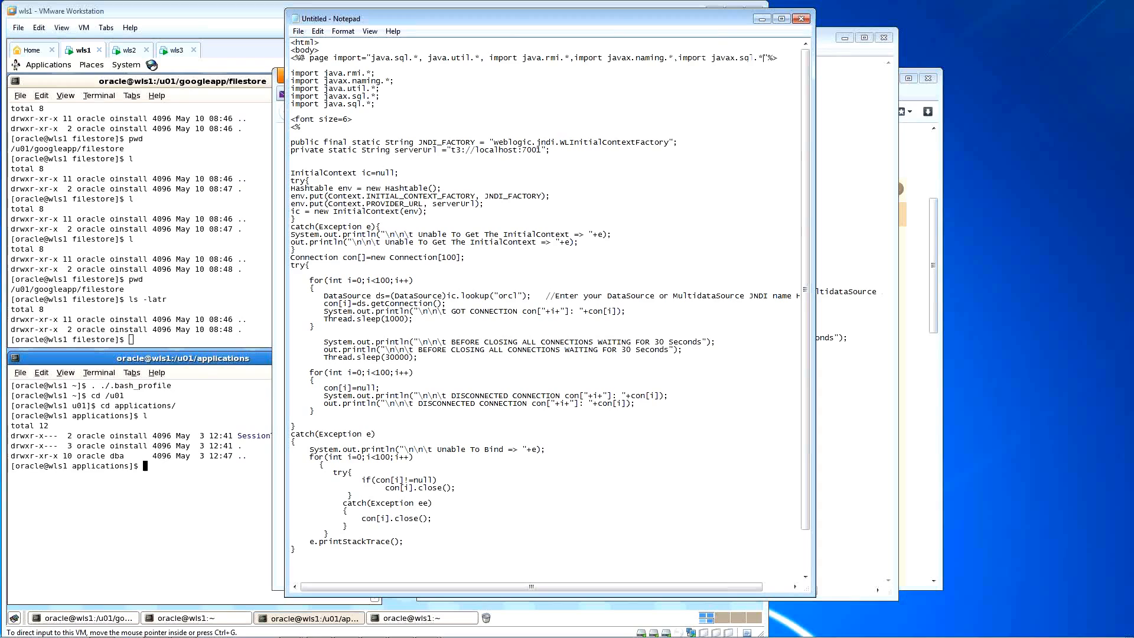
Step: Delete the five separate import lines below the page directive
key(Down)
key(Down)
key(Home)
key(shift+Down)
key(shift+Down)
key(shift+Down)
key(shift+Down)
key(shift+Down)
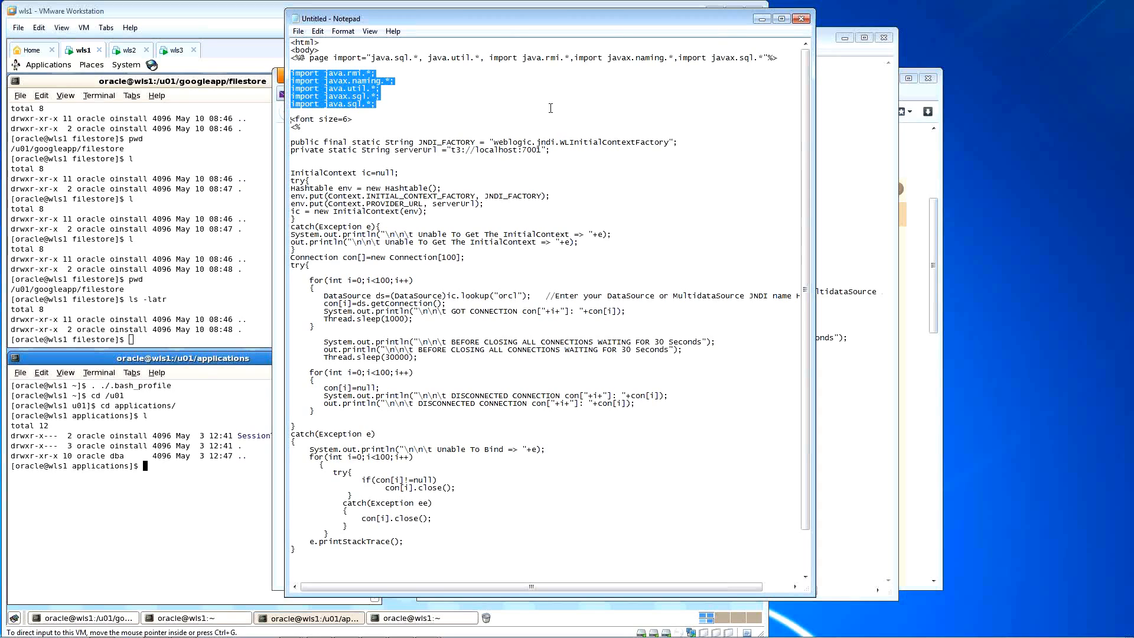
key(Delete)
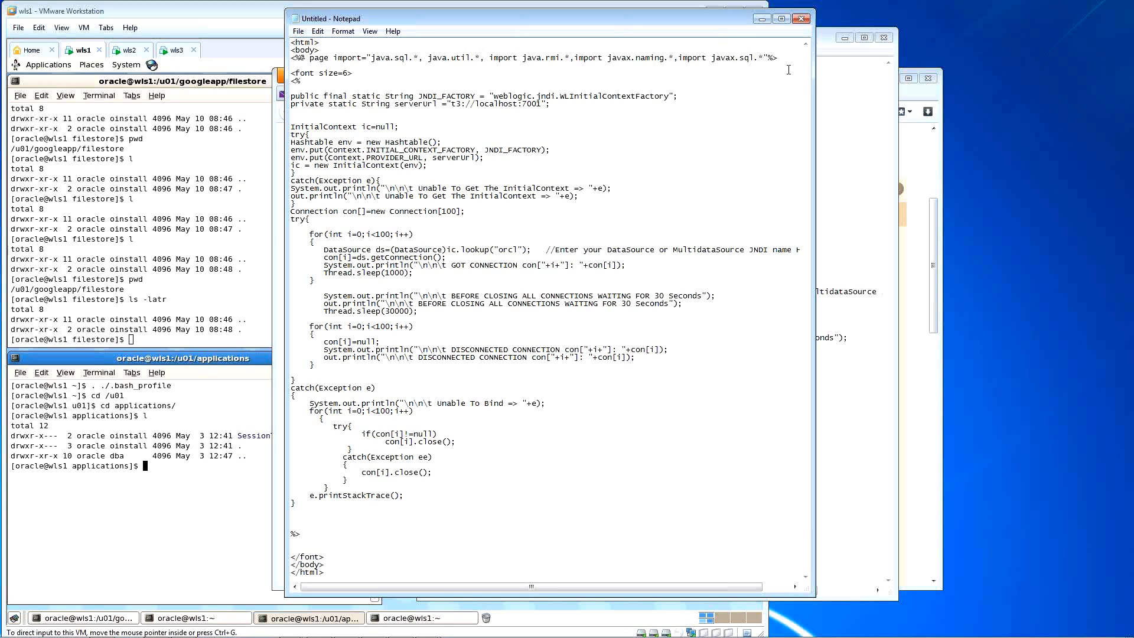
Step: Widen the Notepad window until the long datasource comment line fits in full
drag(812, 60, 828, 59)
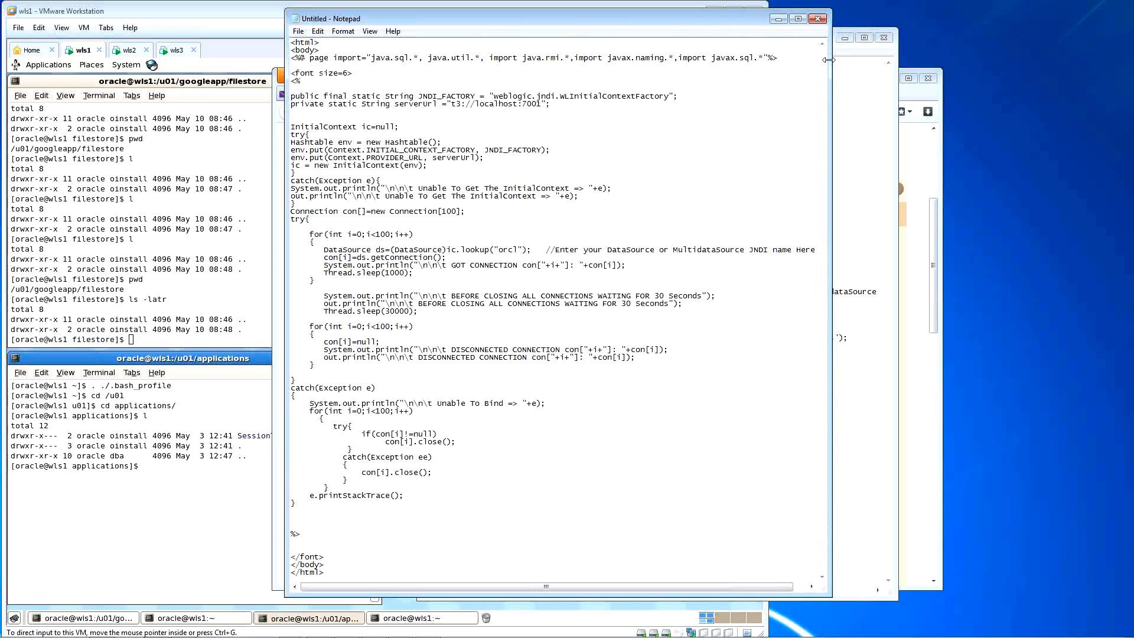
drag(683, 25, 683, 22)
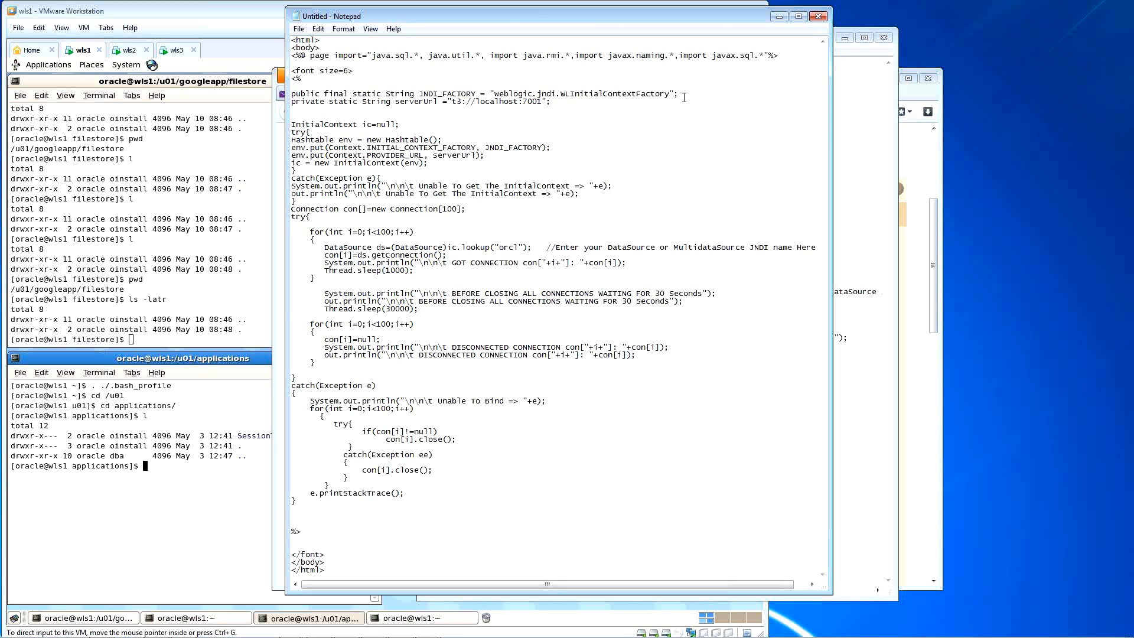
key(ctrl+a)
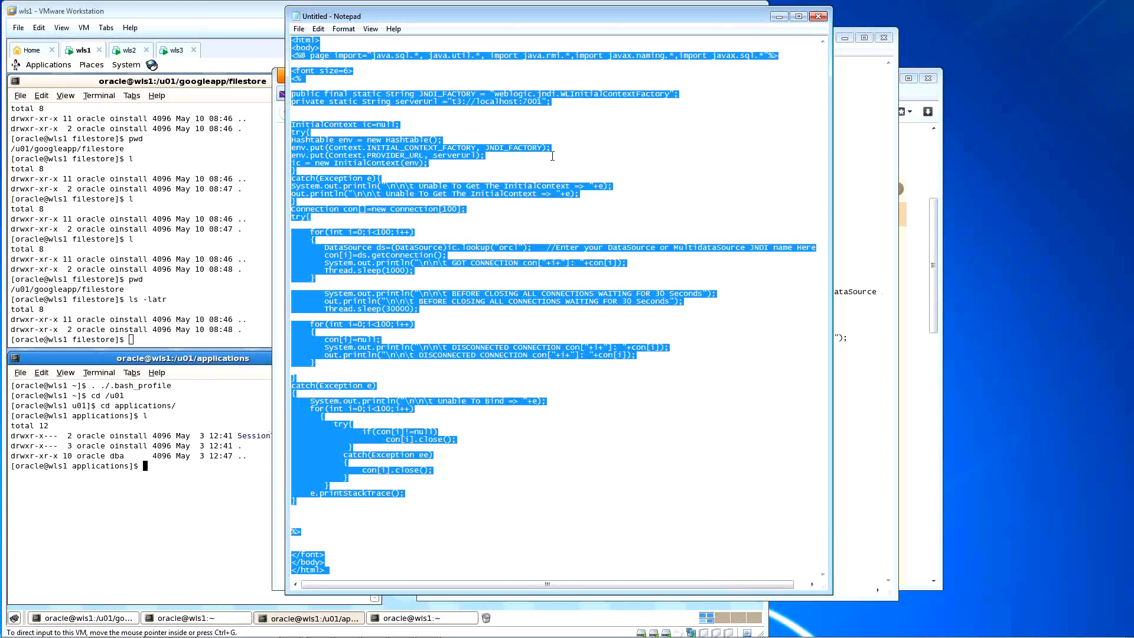
click(551, 120)
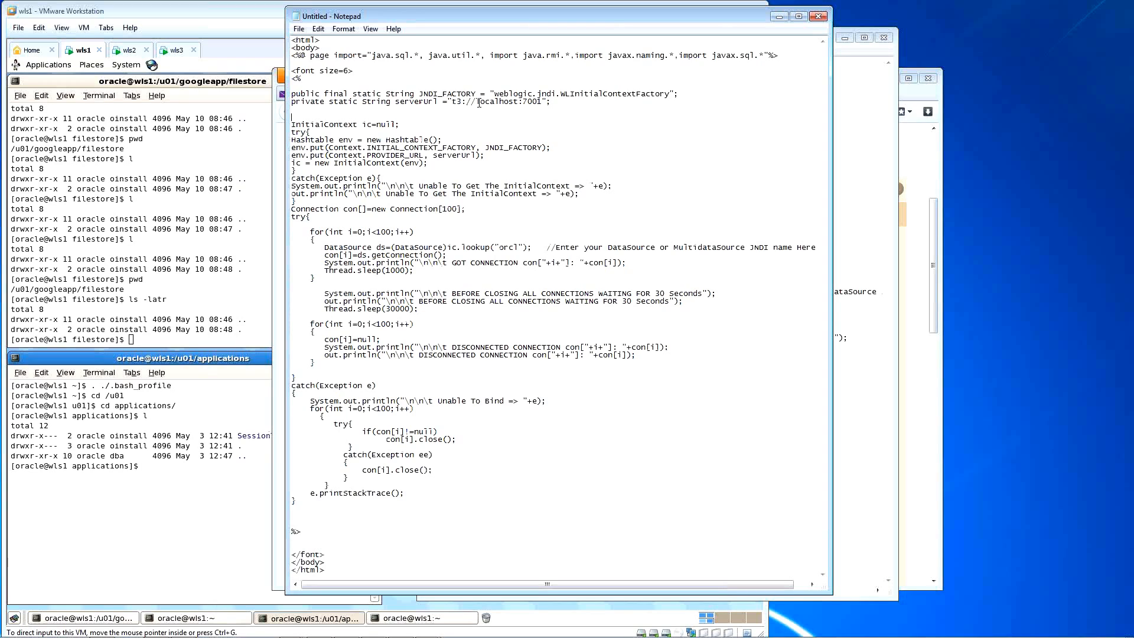
Step: Change the serverUrl address from localhost:7001 to wls1.com:7103
drag(479, 103, 518, 103)
text(wls1)
click(494, 102)
text(1)
drag(504, 102, 518, 102)
text(103)
key(Left)
key(Left)
key(Right)
key(Right)
key(Right)
key(Right)
key(Right)
key(Right)
key(Right)
key(shift+Right)
key(shift+Left)
key(shift+Left)
key(shift+Left)
key(shift+Left)
key(shift+Left)
key(shift+Left)
key(shift+Left)
key(shift+Left)
key(shift+Left)
key(shift+Left)
key(shift+Left)
key(shift+Left)
key(shift+Left)
key(Right)
key(shift+Right)
key(shift+Right)
key(shift+Right)
key(shift+Right)
key(shift+Right)
text(wls1.com:)
Step: Append two more comma-separated copies of wls1.com:7103 before the closing quote
drag(475, 101, 539, 101)
key(ctrl+c)
click(538, 102)
text(,)
key(ctrl+v)
text(,)
key(ctrl+v)
key(ctrl+Left)
key(BackSpace)
key(ctrl+Left)
key(BackSpace)
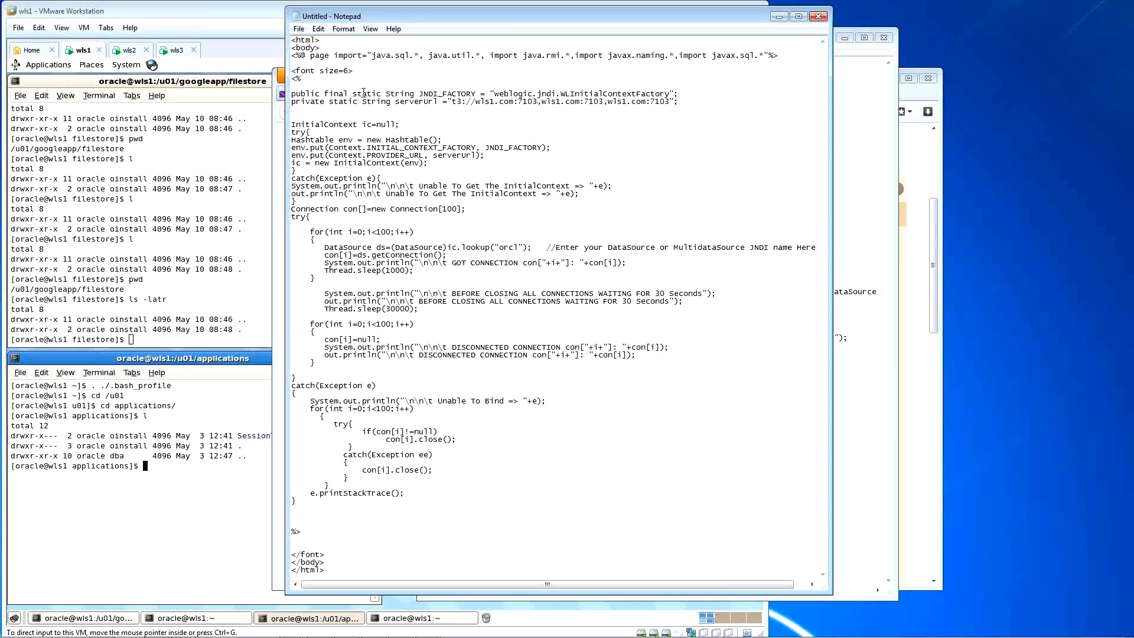
click(121, 54)
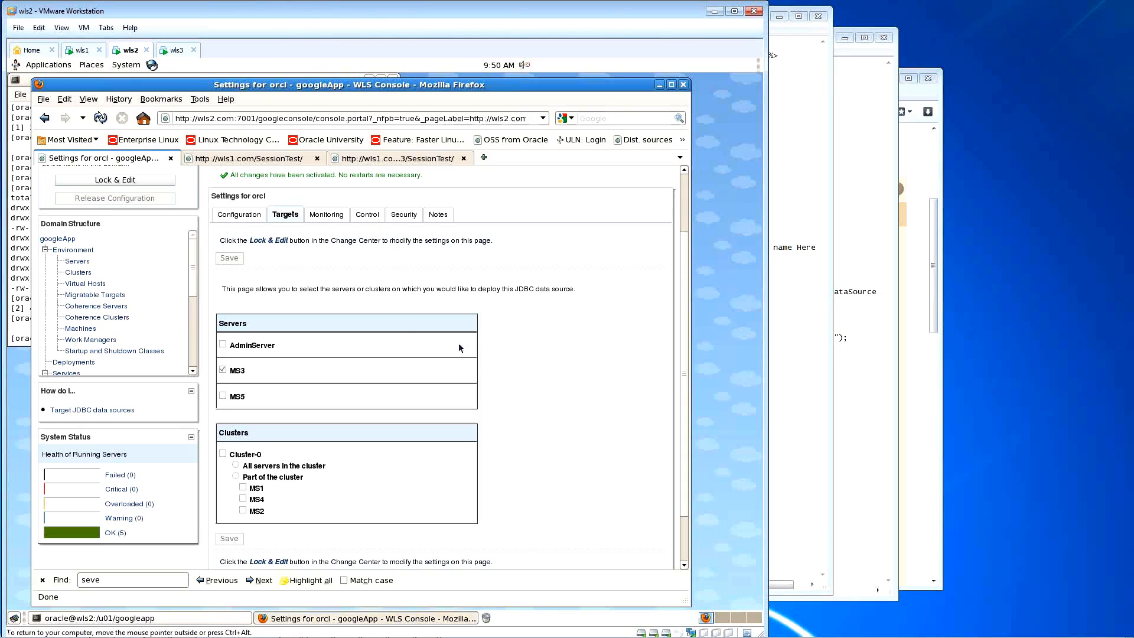
Step: Find MS2's listen port 7004 under Servers and set the second serverUrl port to 7004
click(77, 262)
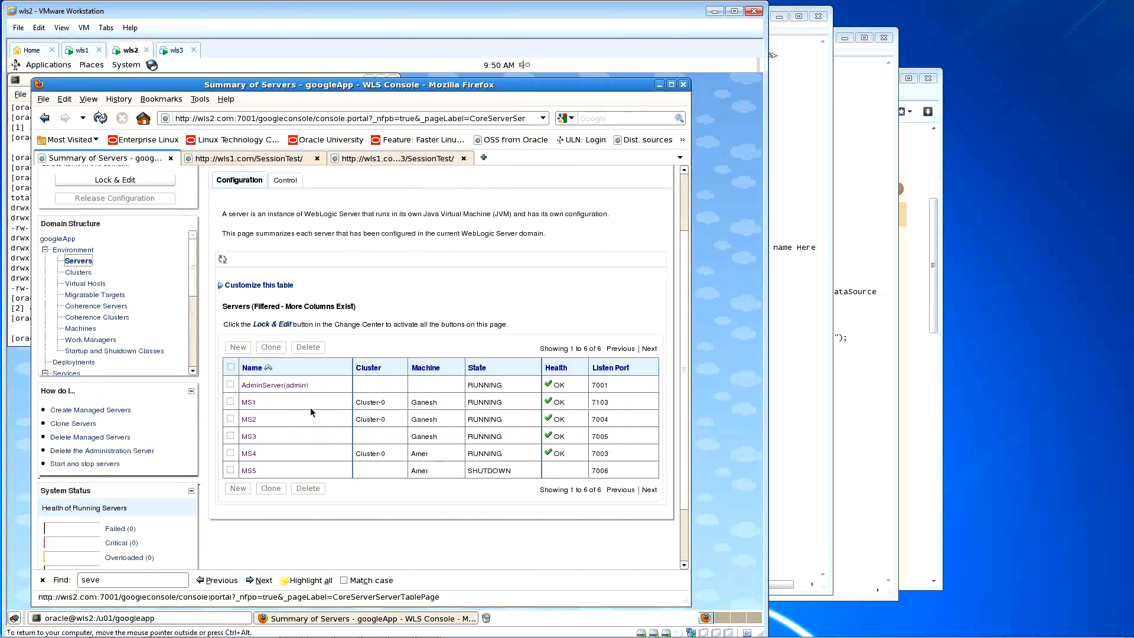
double_click(594, 421)
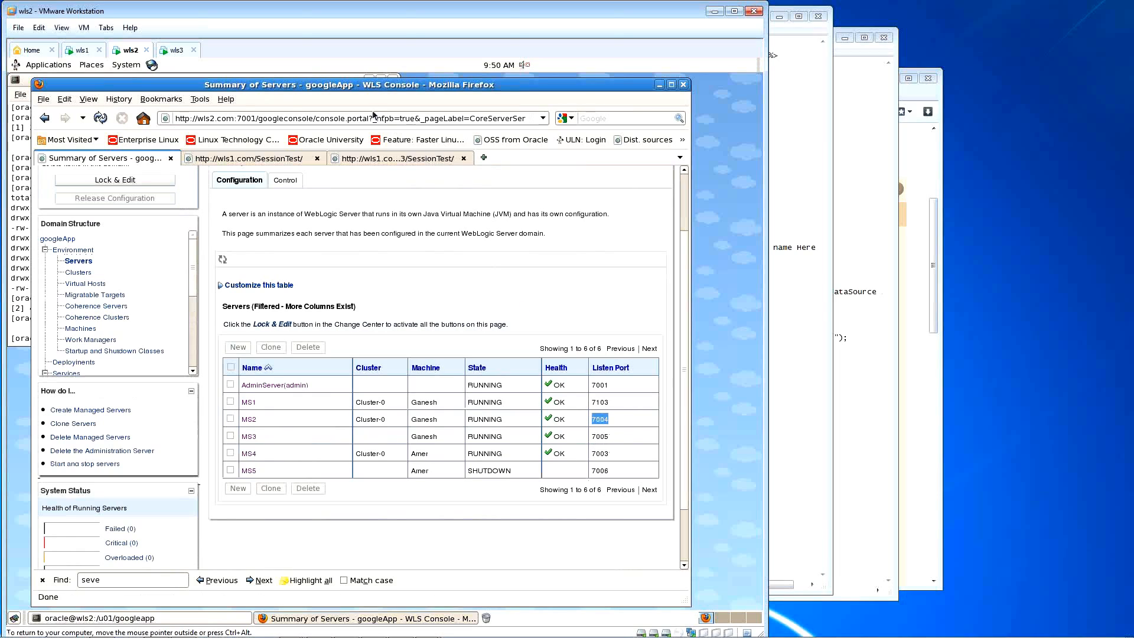
click(83, 51)
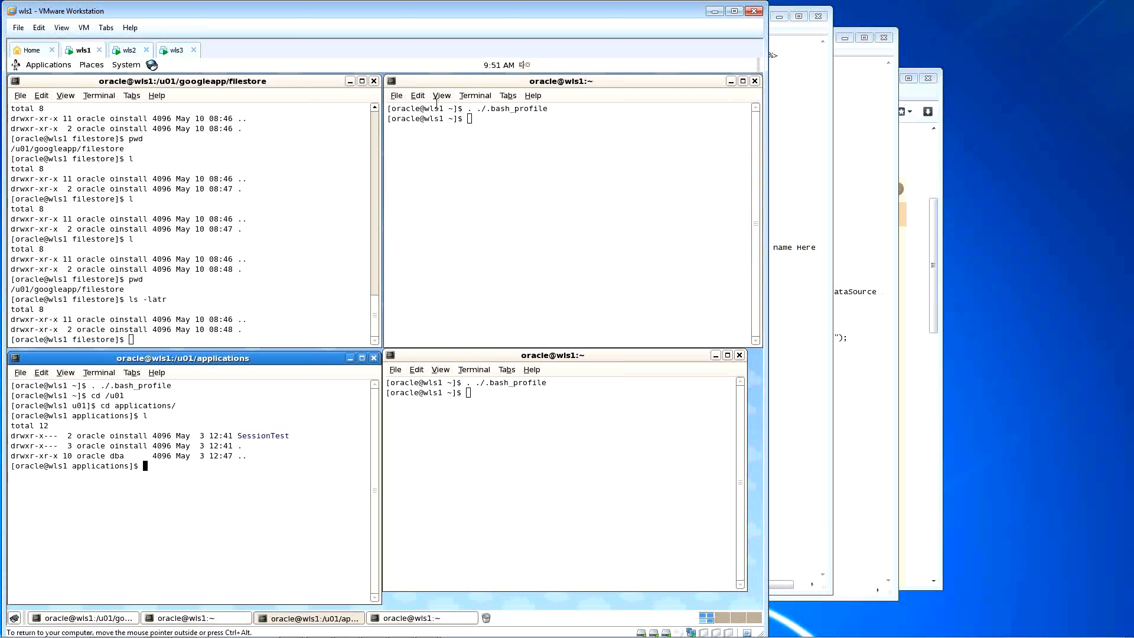
click(815, 201)
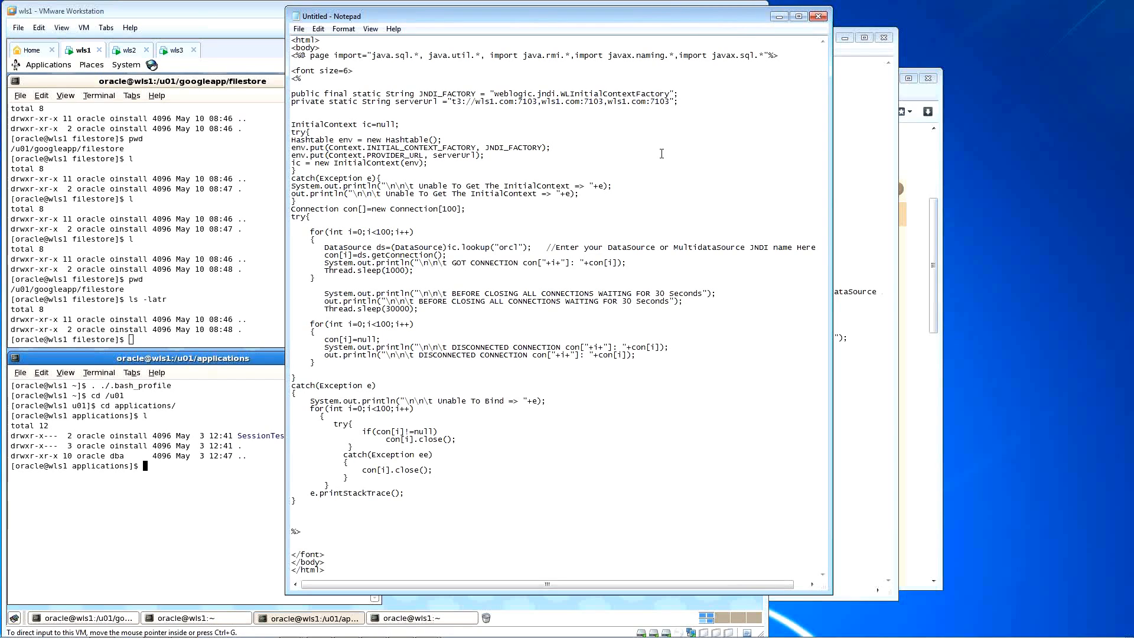
drag(590, 101, 598, 102)
text(004)
key(Delete)
Step: Open the orcl data source's Targets tab via Services > Data Sources in the wls2 console
click(131, 50)
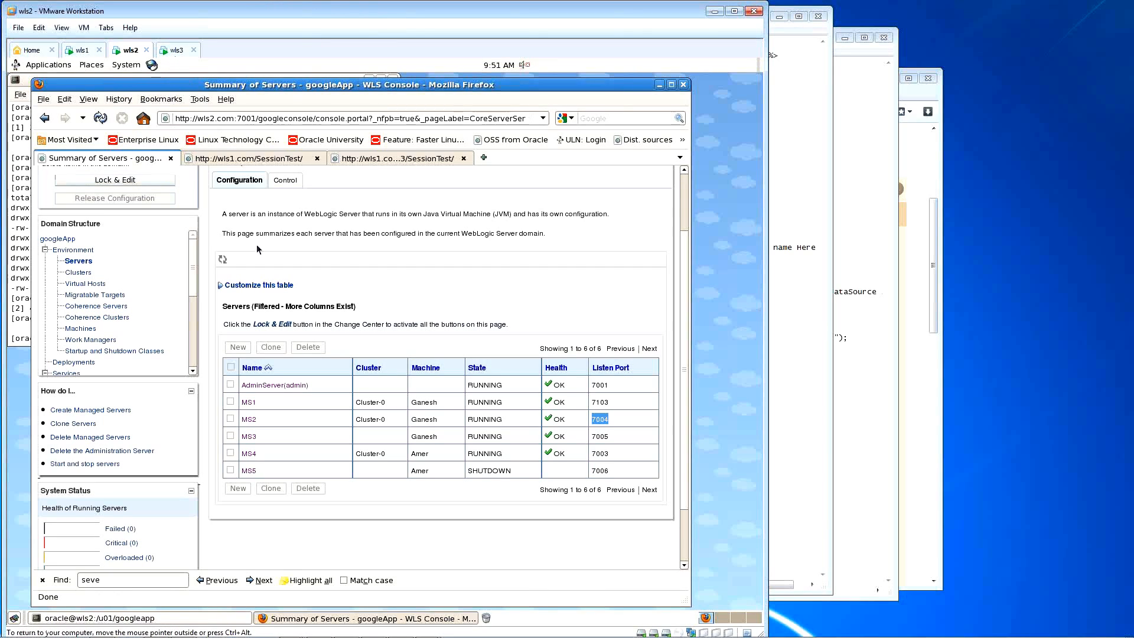
scroll(327, 289, up, 3)
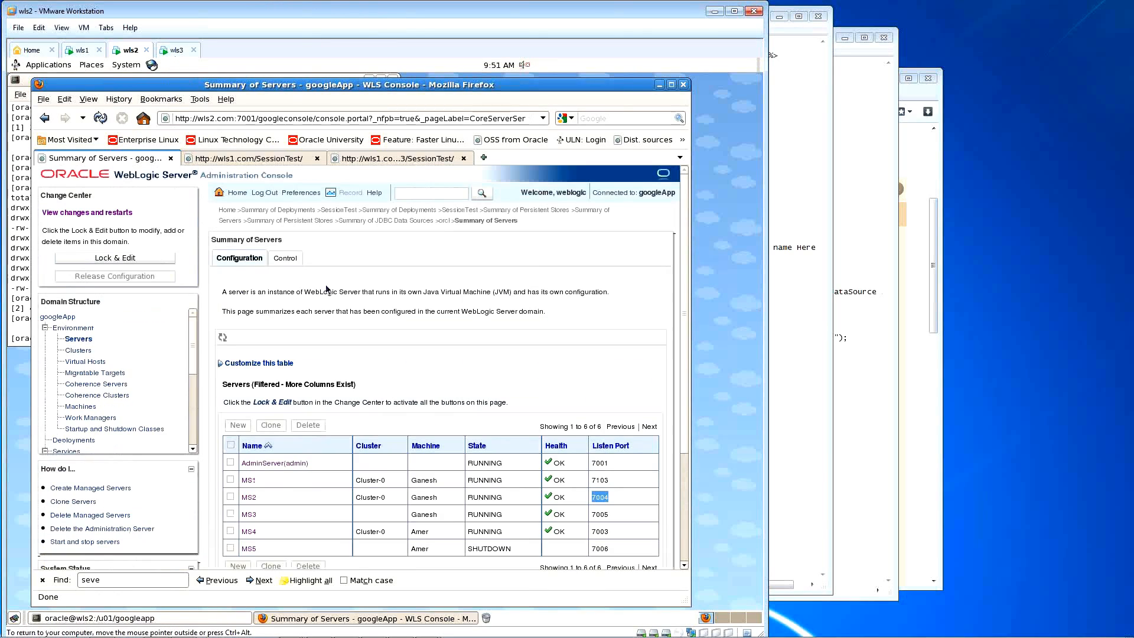
scroll(354, 382, down, 3)
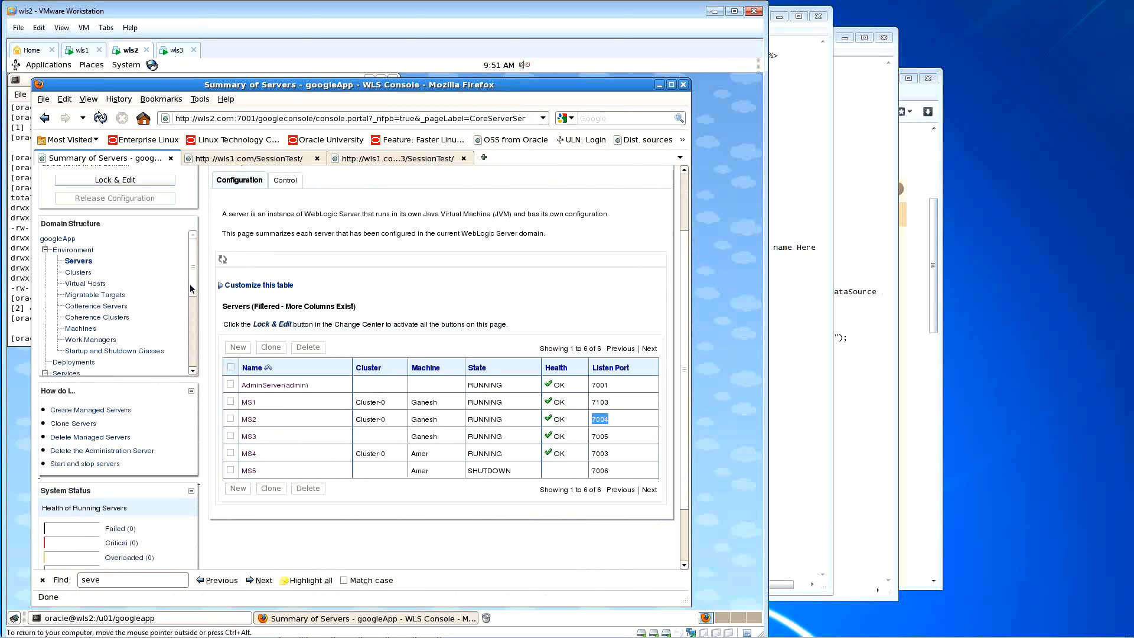
drag(191, 285, 191, 334)
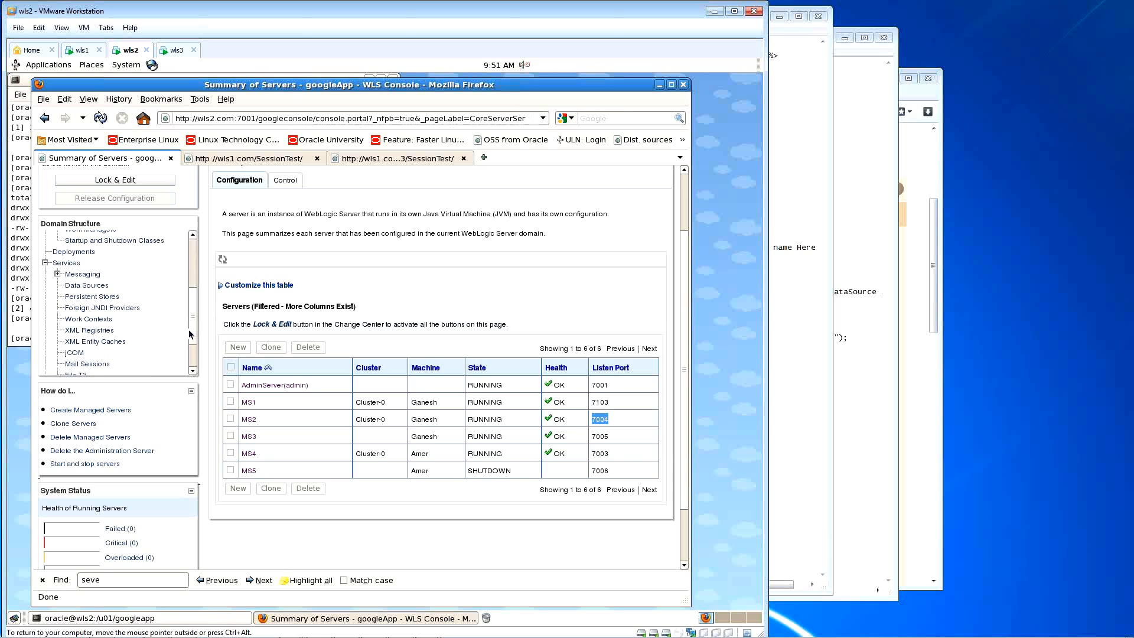
click(86, 286)
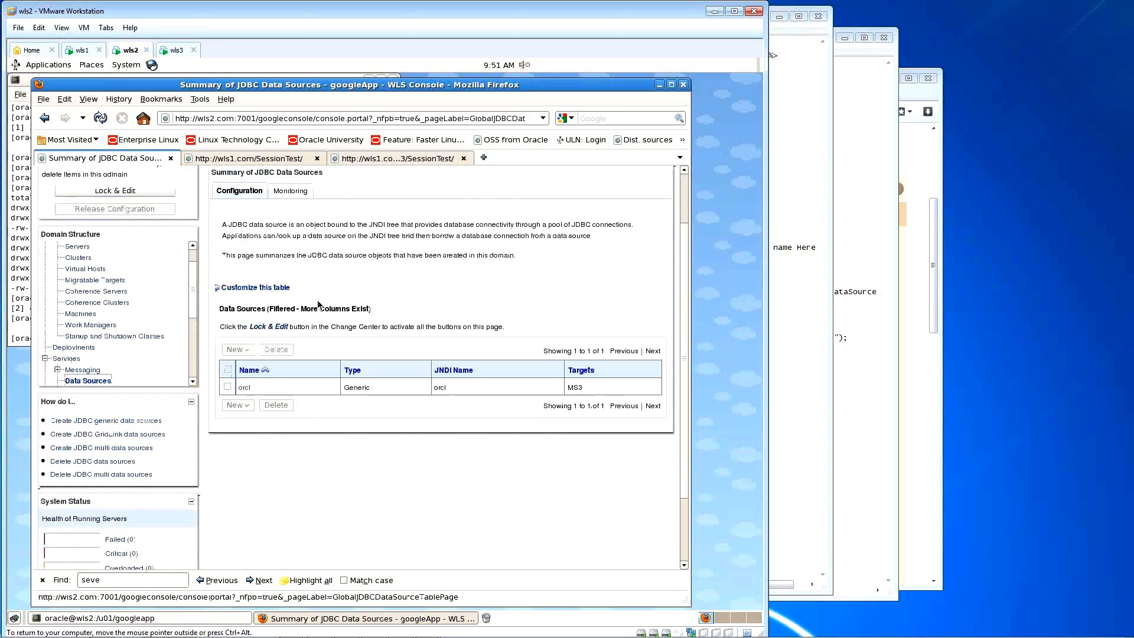
click(245, 377)
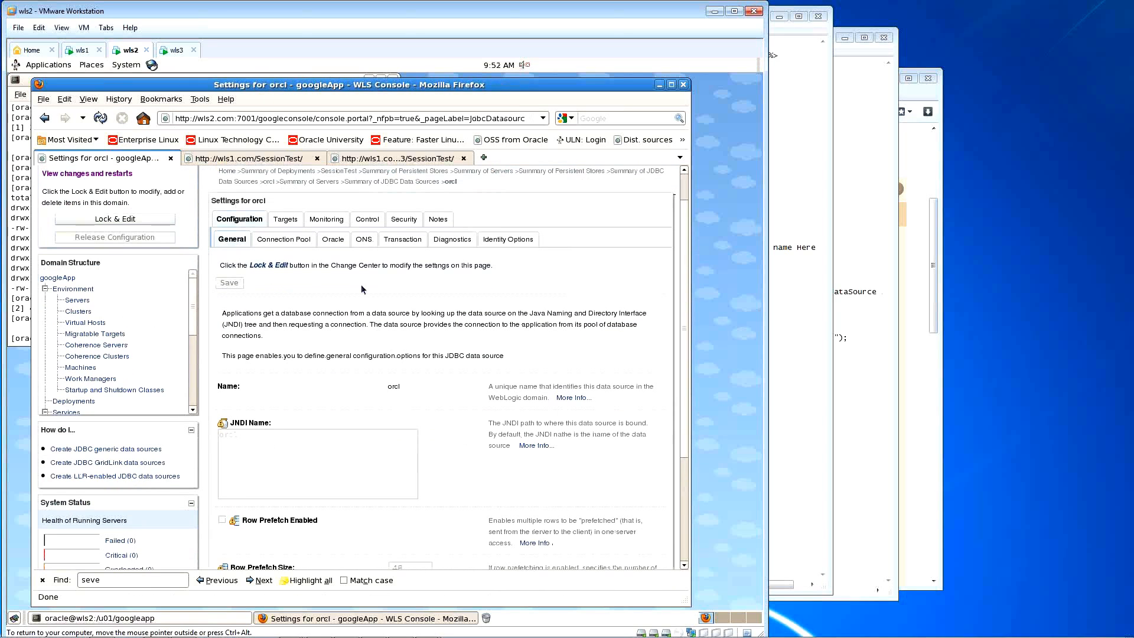
click(285, 219)
scroll(263, 332, down, 1)
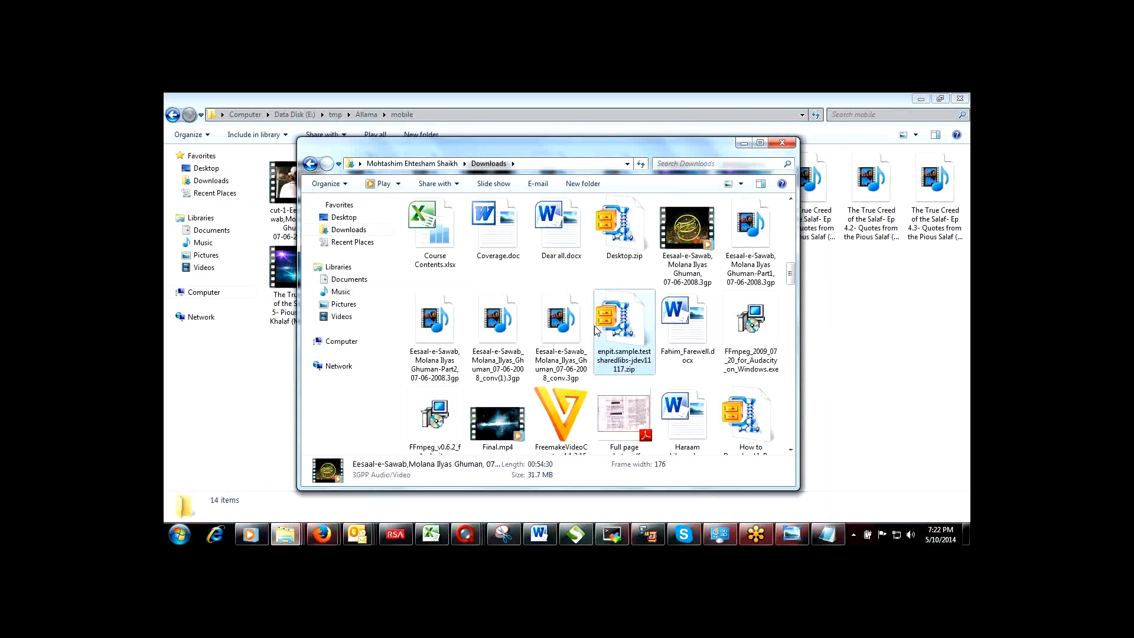
Step: Run a search for 'features' on the host desktop
click(594, 331)
click(179, 535)
text(features)
key(Return)
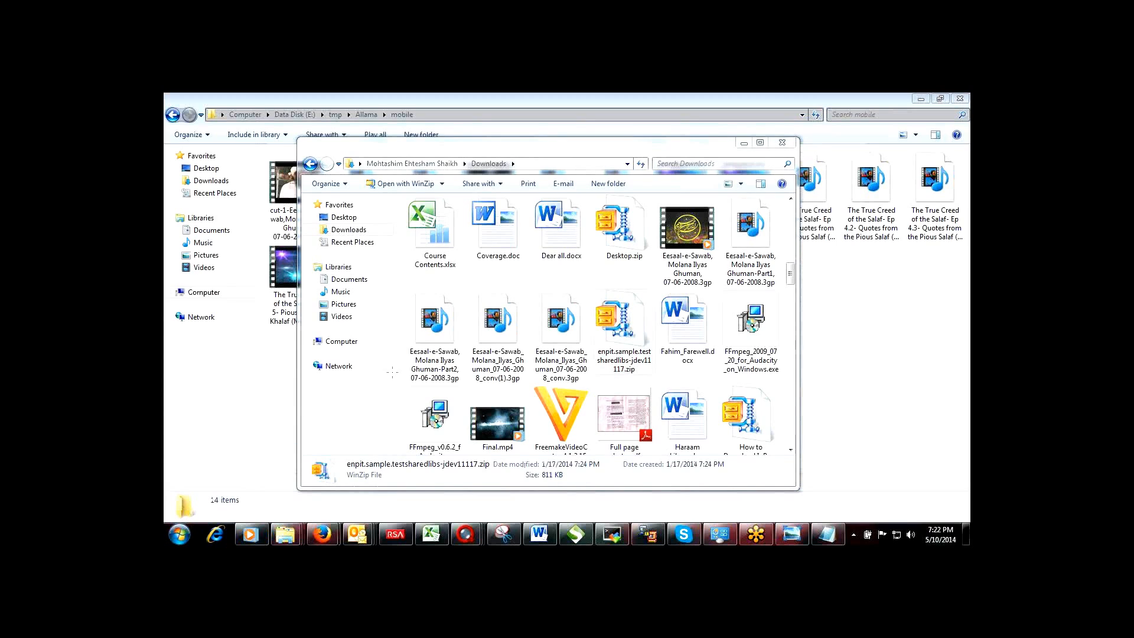
Step: Maximize Paint and draw three stacked rectangles for the servers
double_click(502, 146)
click(424, 129)
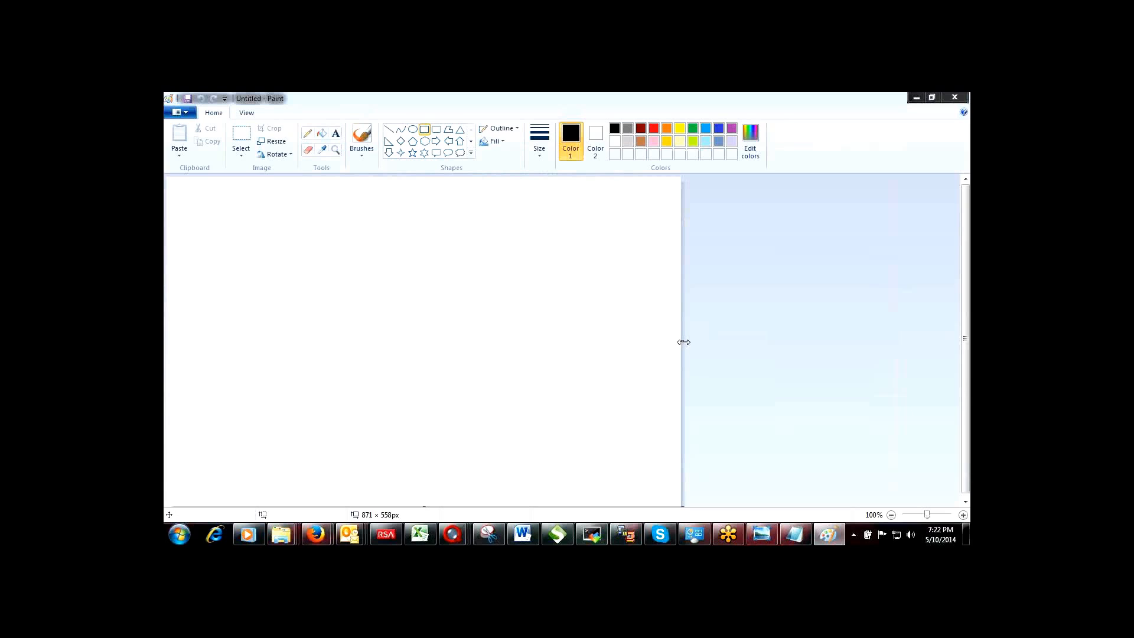
drag(684, 342, 970, 332)
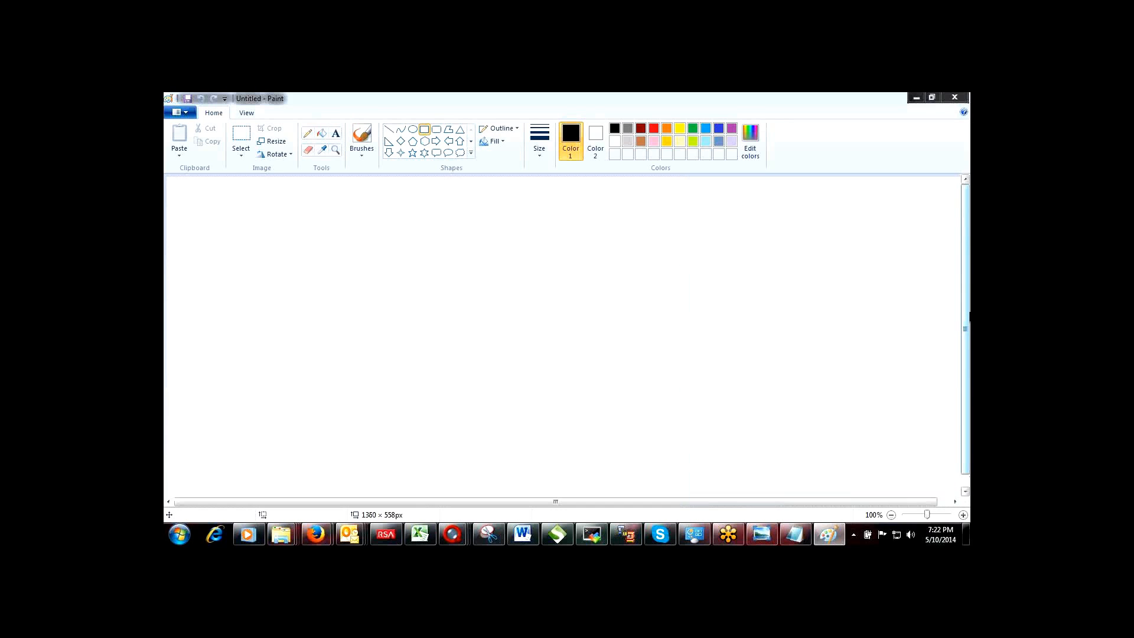
drag(519, 231, 591, 300)
drag(518, 319, 591, 380)
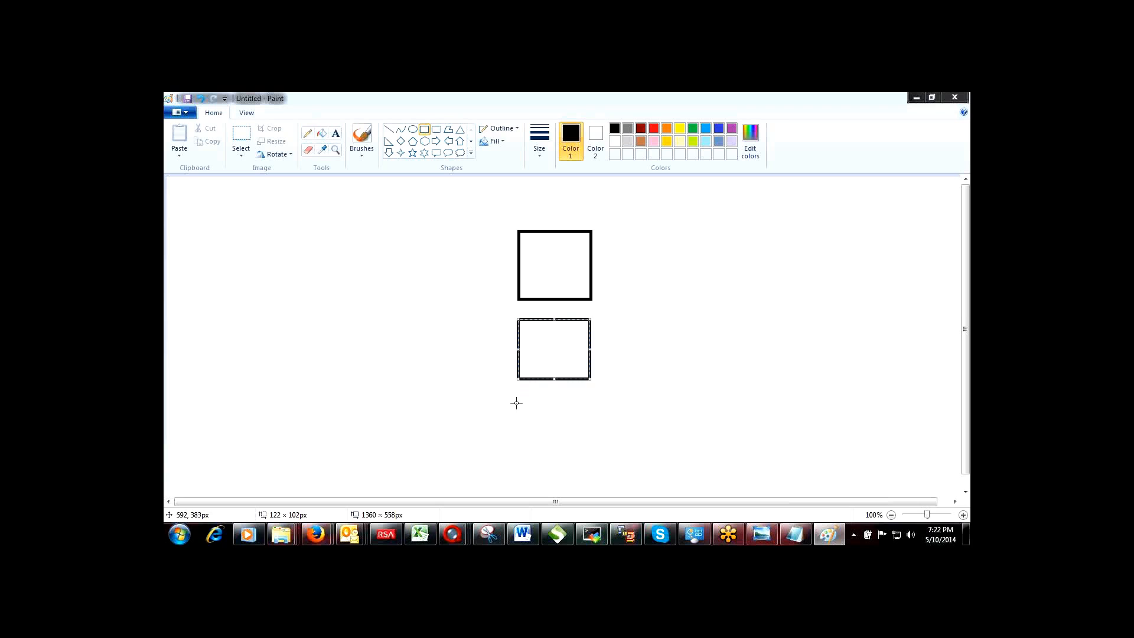
drag(523, 405, 593, 459)
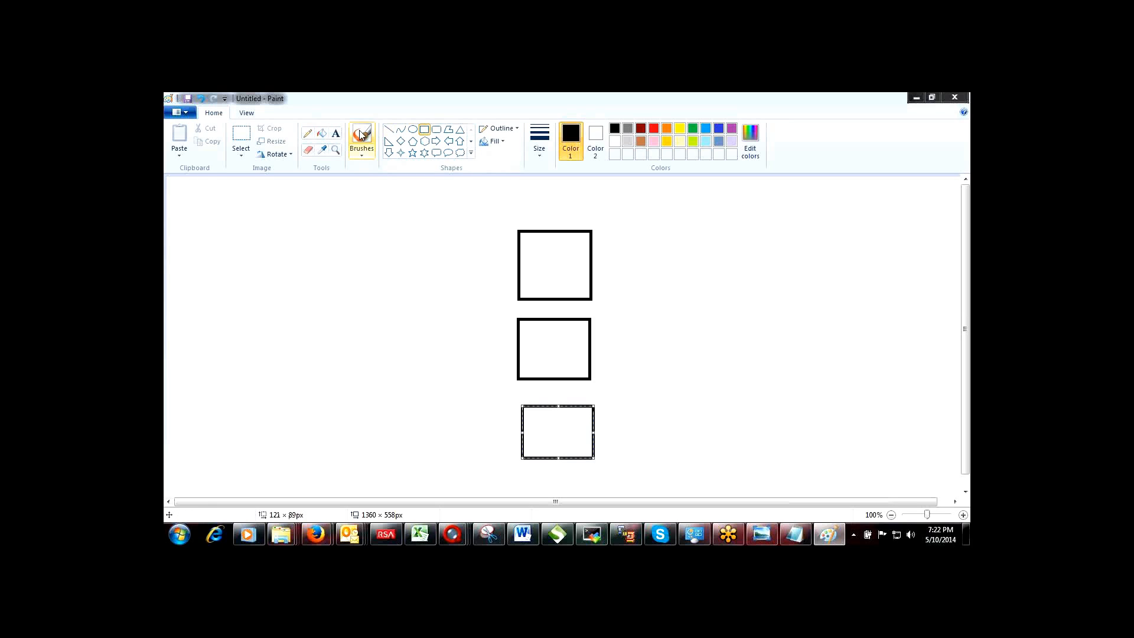
Step: Add text labels above the boxes, typing ms2 above the middle one
click(336, 132)
drag(524, 213, 559, 223)
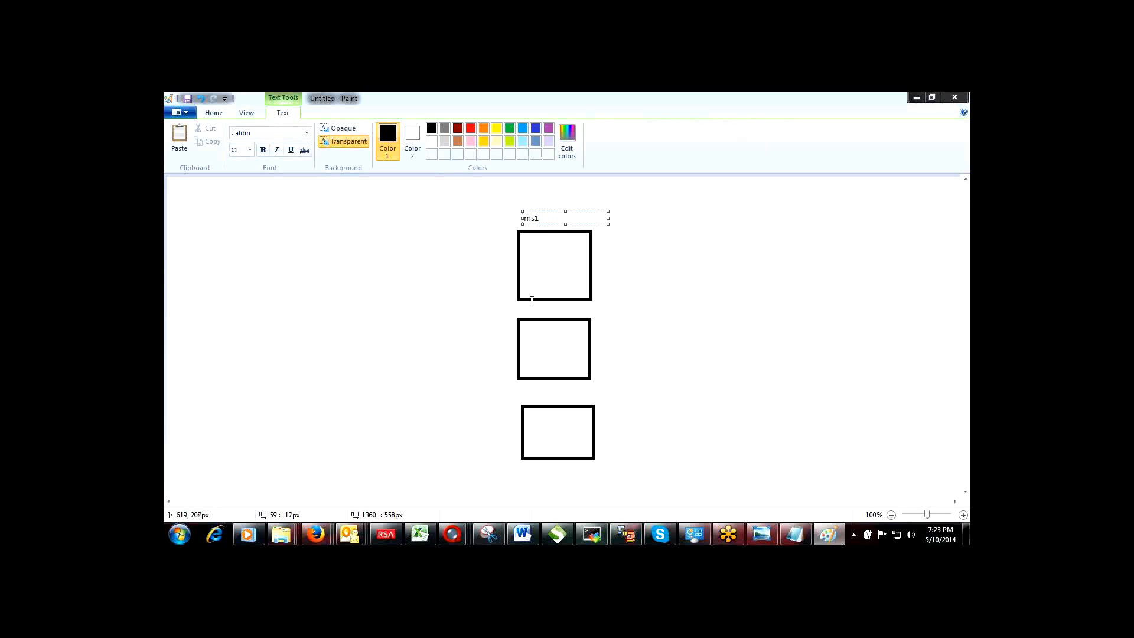
drag(526, 307, 569, 322)
text(ms2)
drag(532, 397, 585, 413)
text(ms4)
click(651, 342)
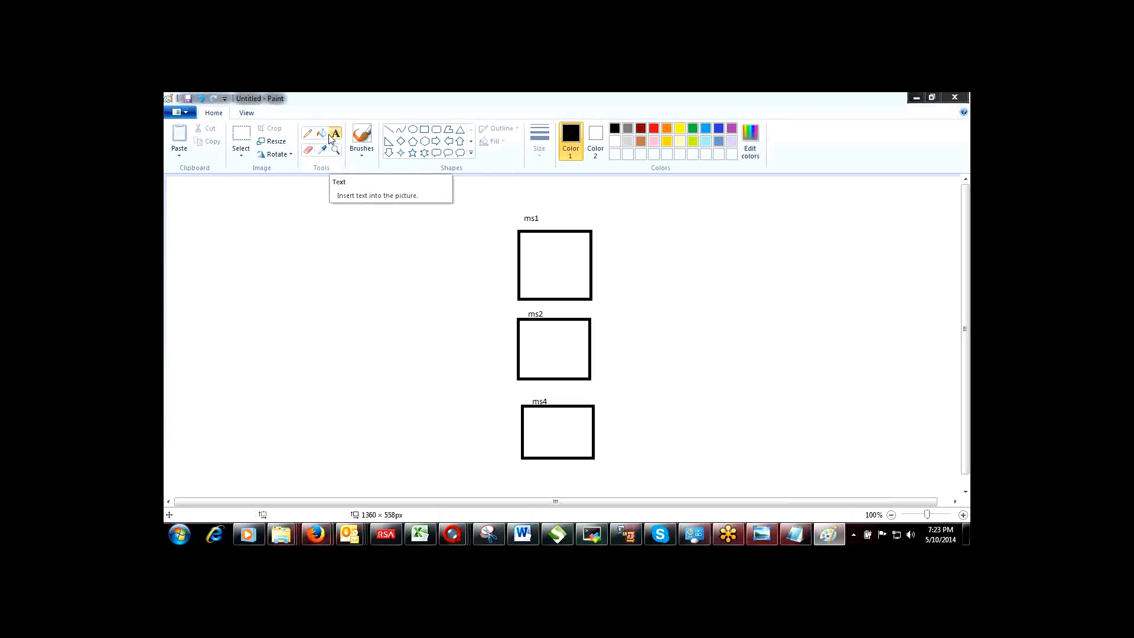
Step: Complete the bottom box's label as ms3
click(309, 150)
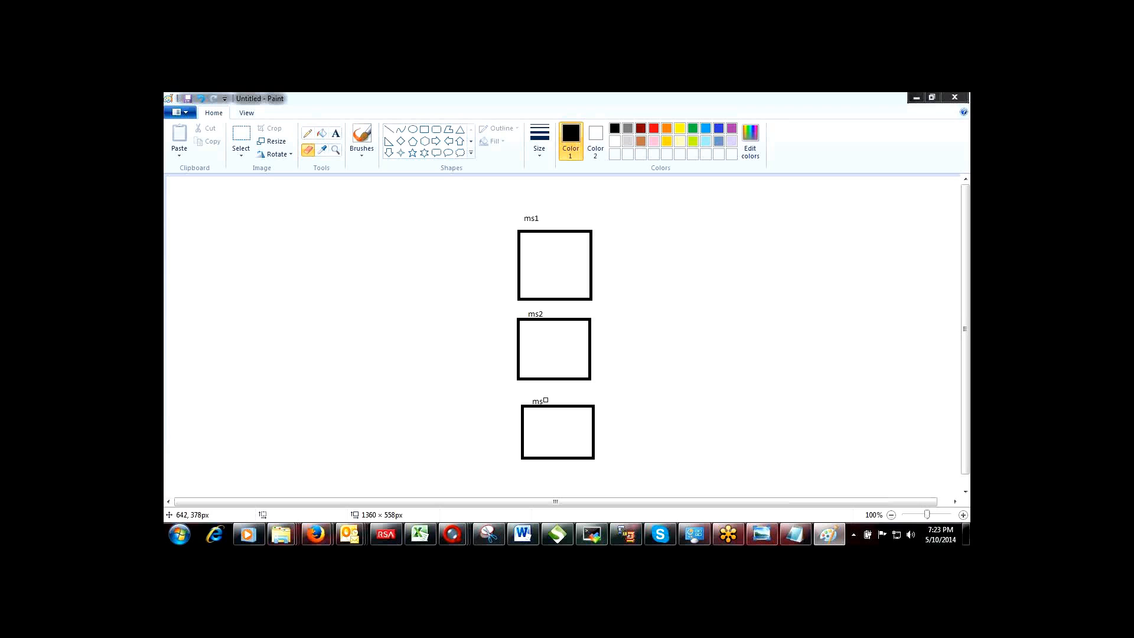
click(335, 134)
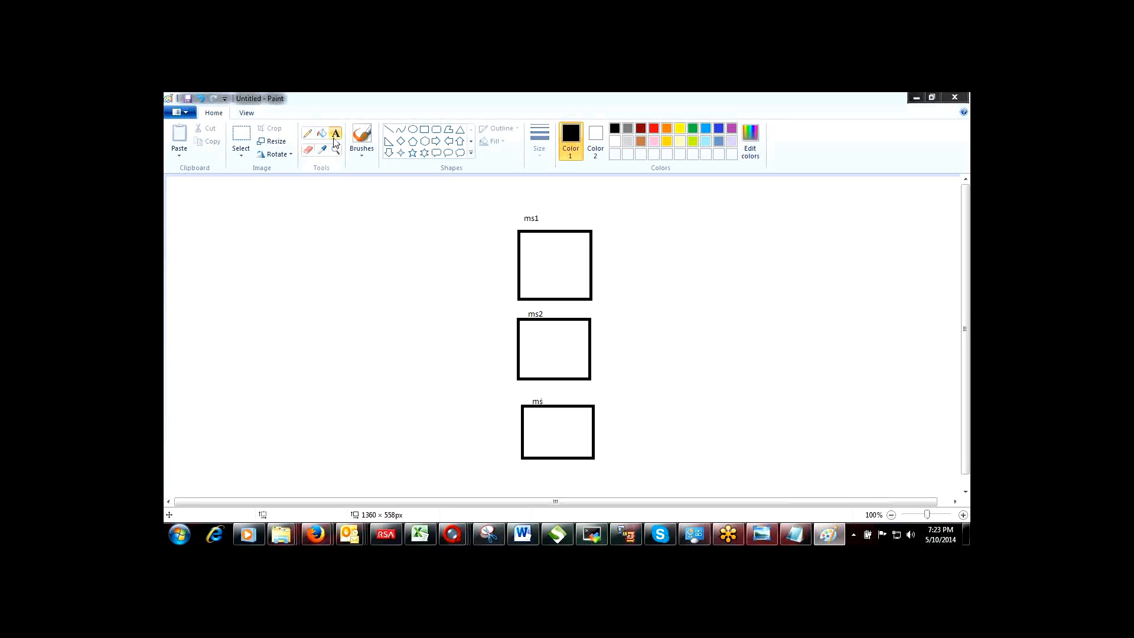
click(542, 401)
text(3)
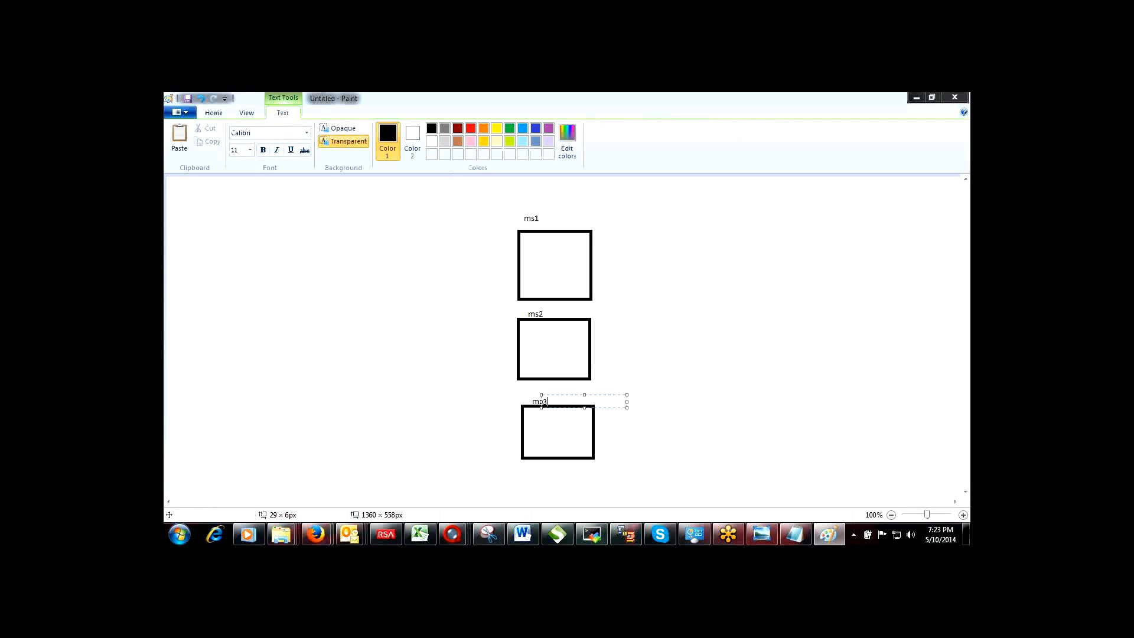
click(646, 361)
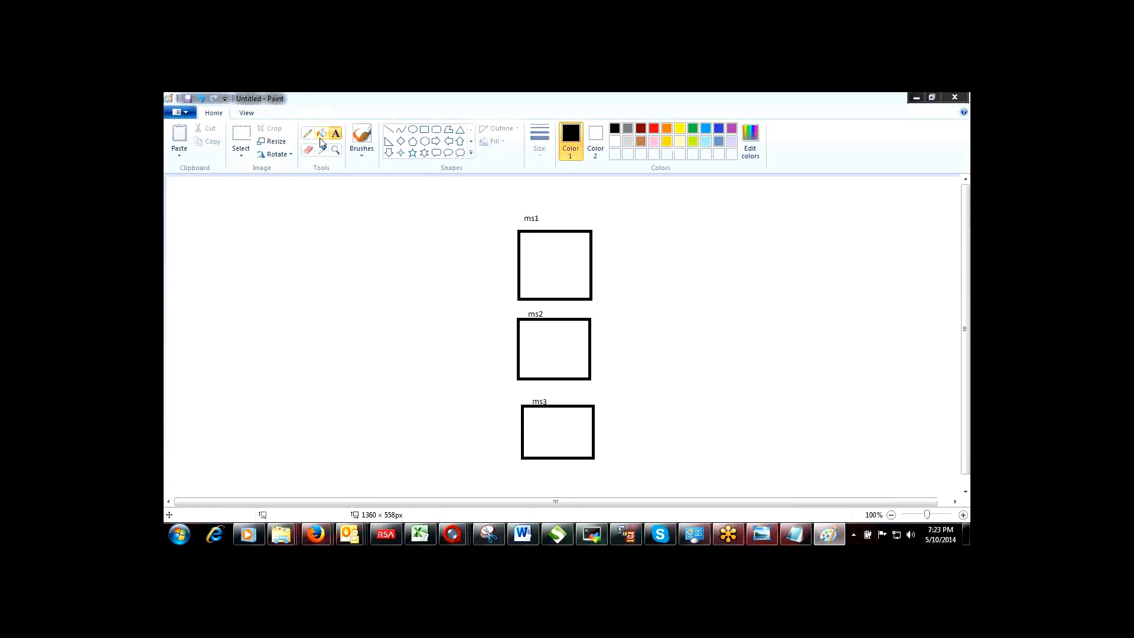
Step: Draw a four-point star inside the ms3 box and label it orcl
click(400, 155)
mouse_move(565, 423)
mouse_down()
mouse_move(590, 455)
mouse_move(550, 438)
mouse_up()
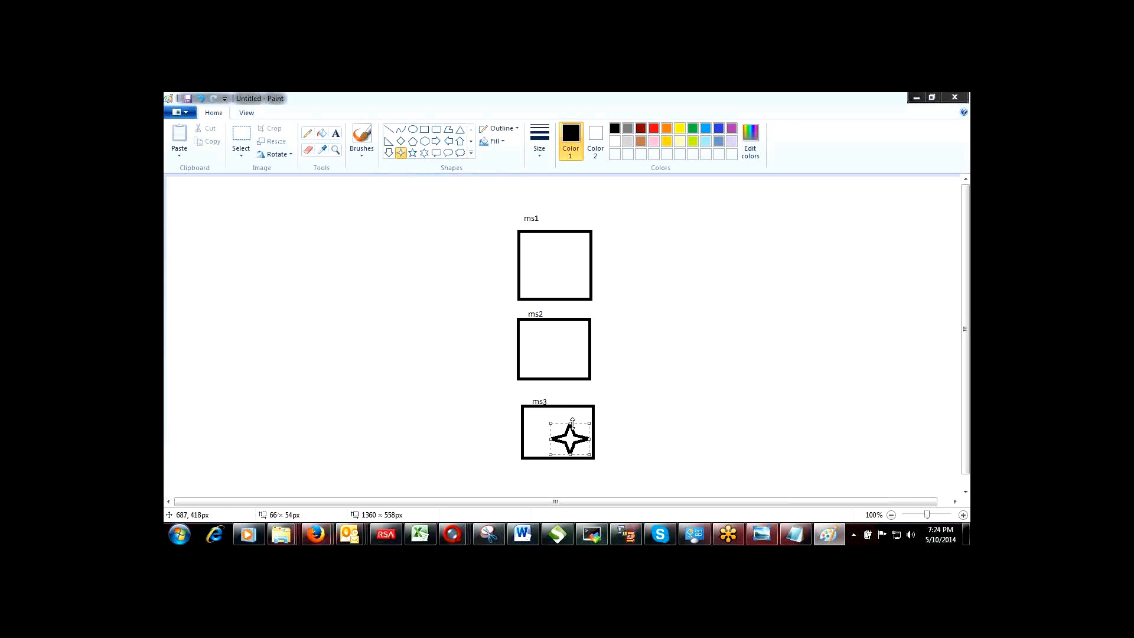
drag(570, 420, 571, 410)
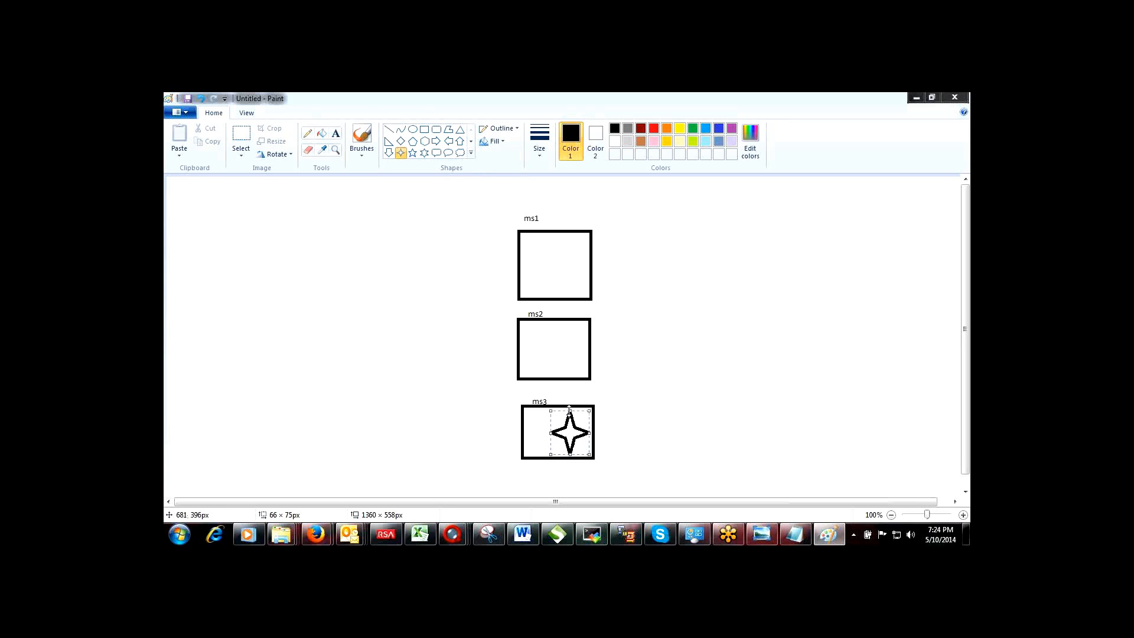
click(336, 134)
drag(549, 444, 598, 454)
text(orcl)
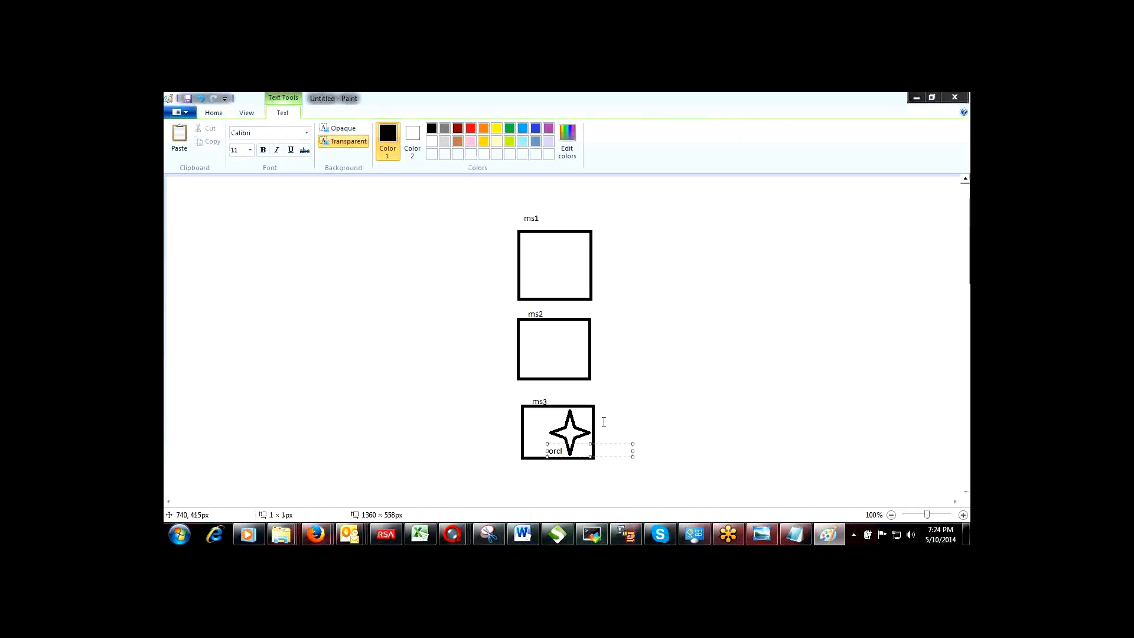
click(430, 272)
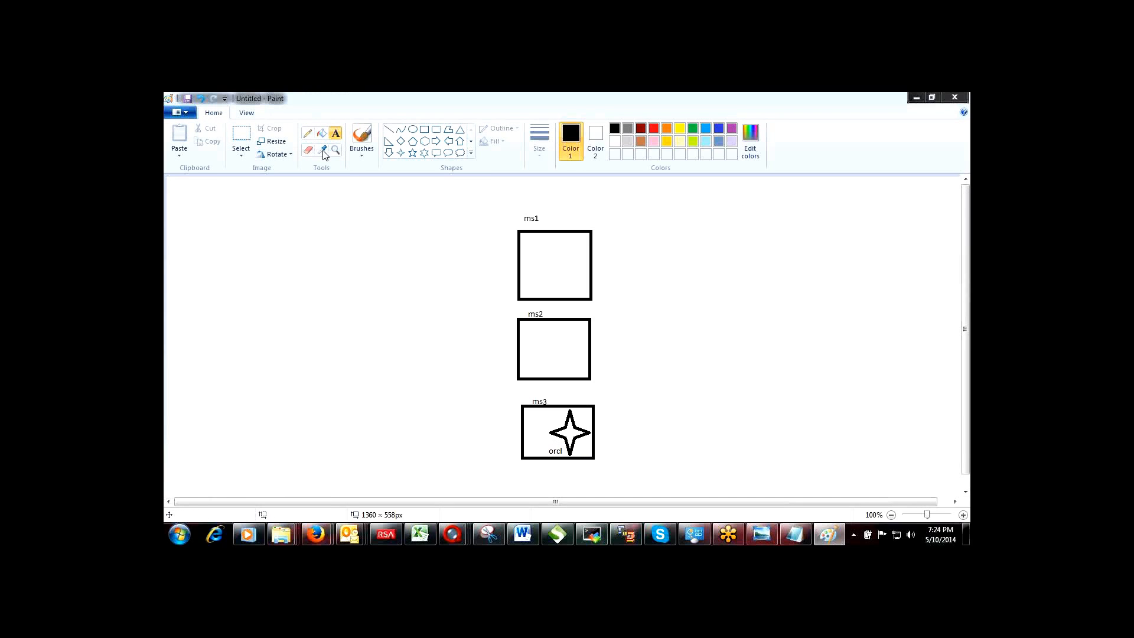
Step: Draw an arrow from the star to a new open-topped box on the right
click(391, 129)
drag(586, 432, 761, 319)
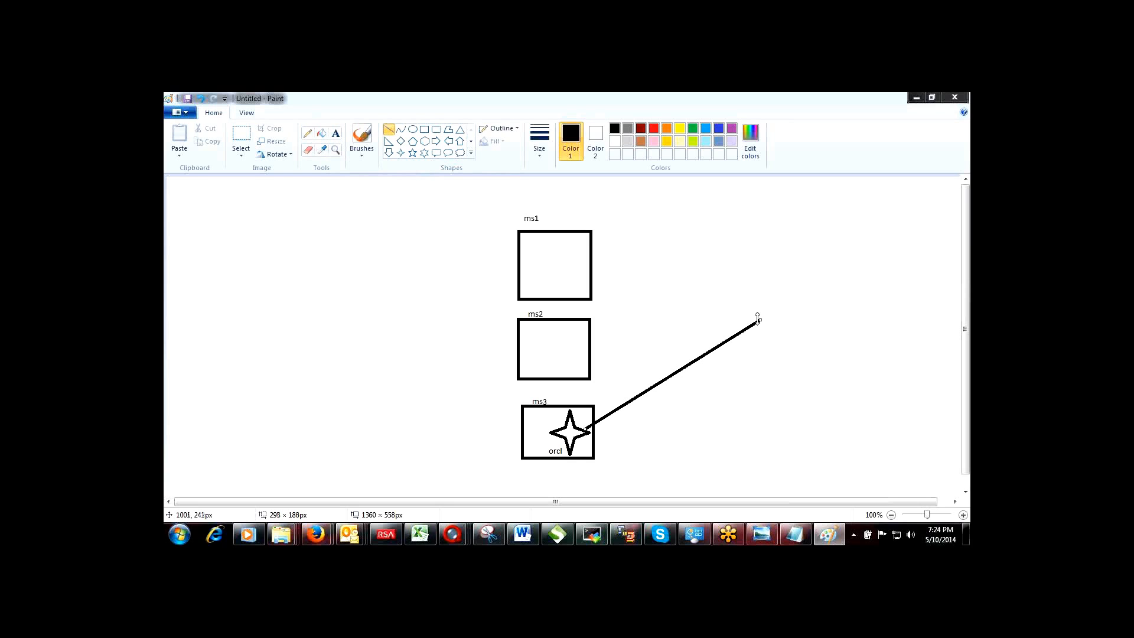
mouse_move(742, 318)
mouse_down()
mouse_move(765, 319)
mouse_move(759, 329)
mouse_move(763, 318)
mouse_up()
click(768, 292)
drag(767, 293, 767, 373)
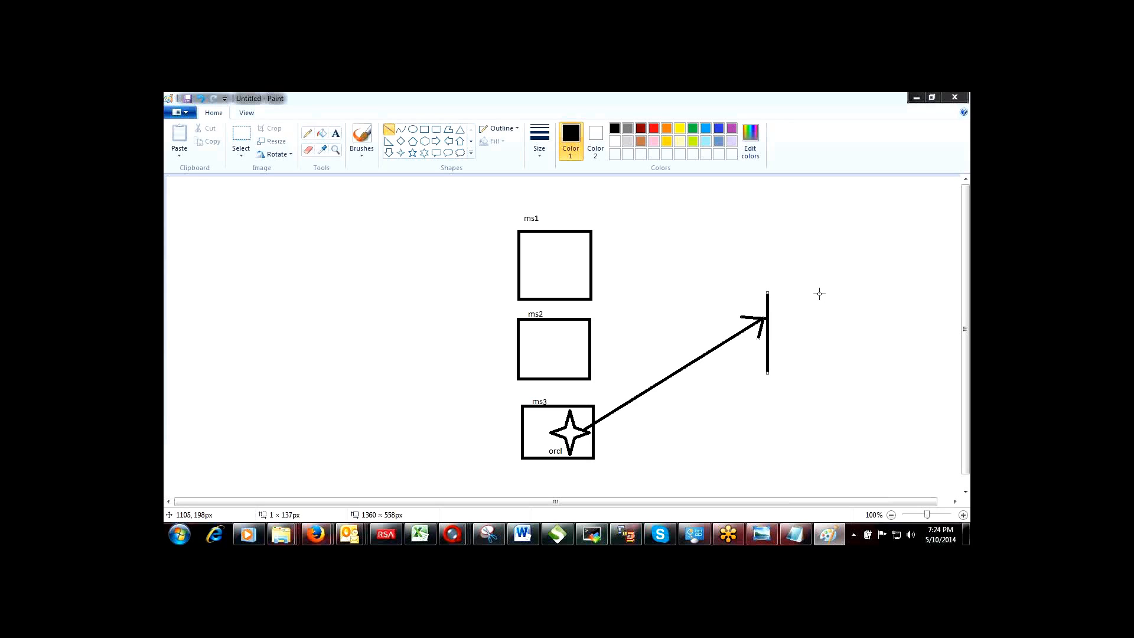
drag(820, 294, 820, 373)
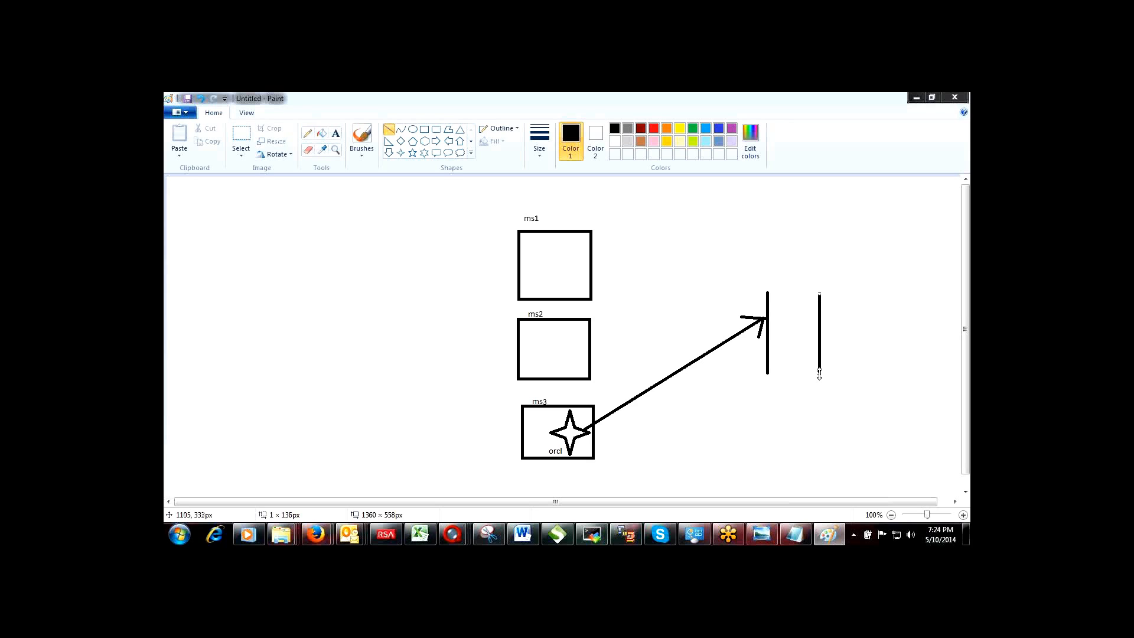
click(770, 377)
drag(771, 377, 822, 377)
click(414, 131)
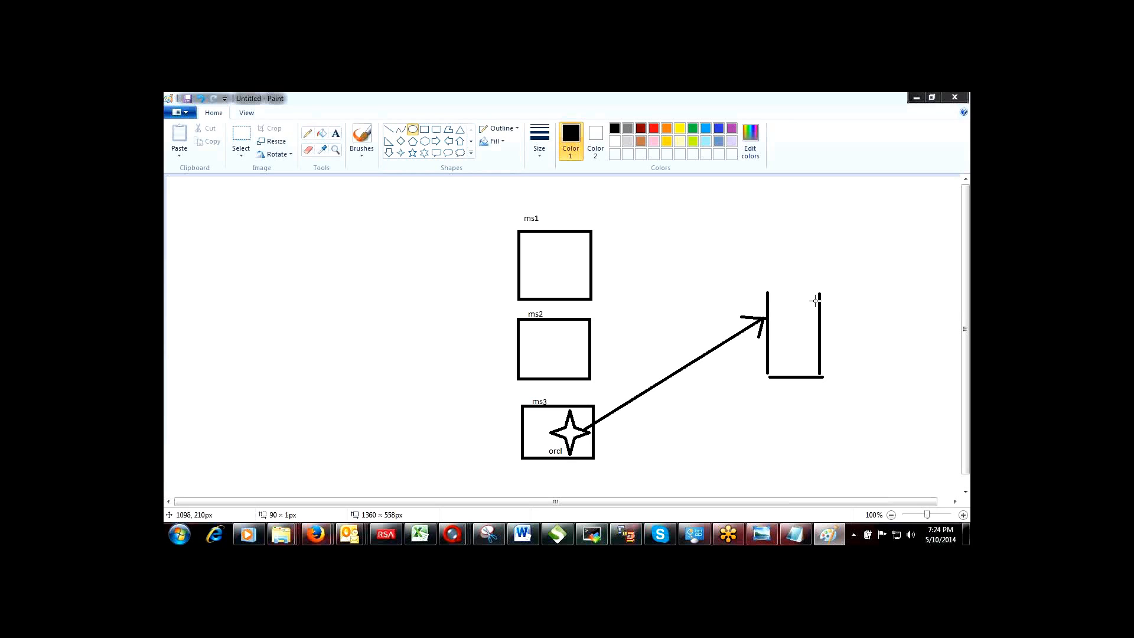
Step: Draw an ellipse across the open box's top to form a database cylinder
drag(820, 287, 767, 302)
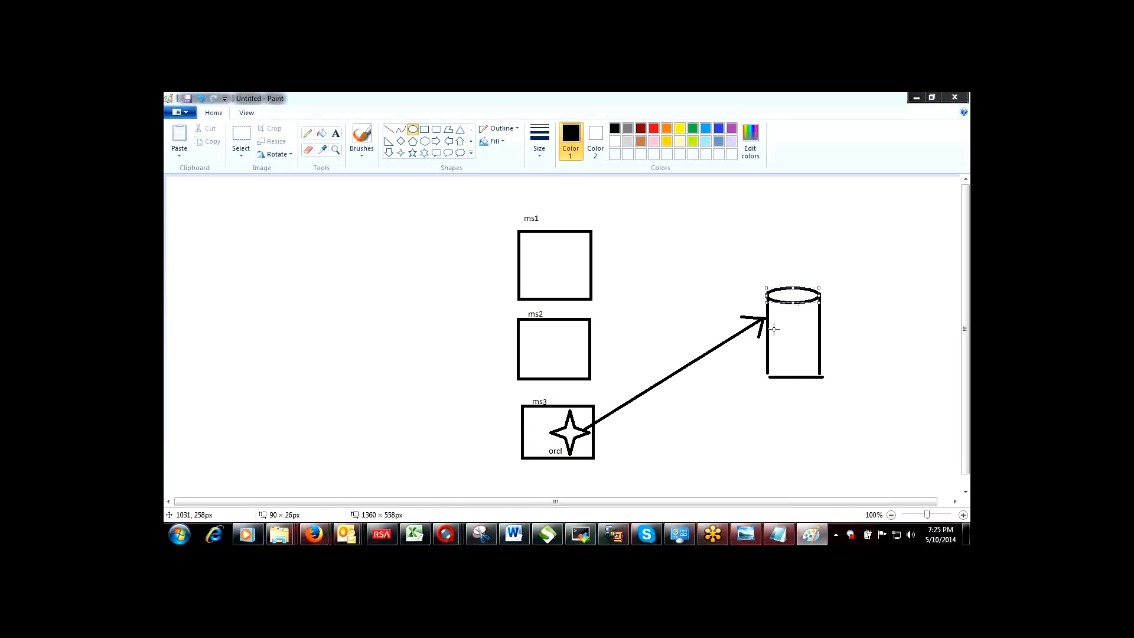
click(335, 135)
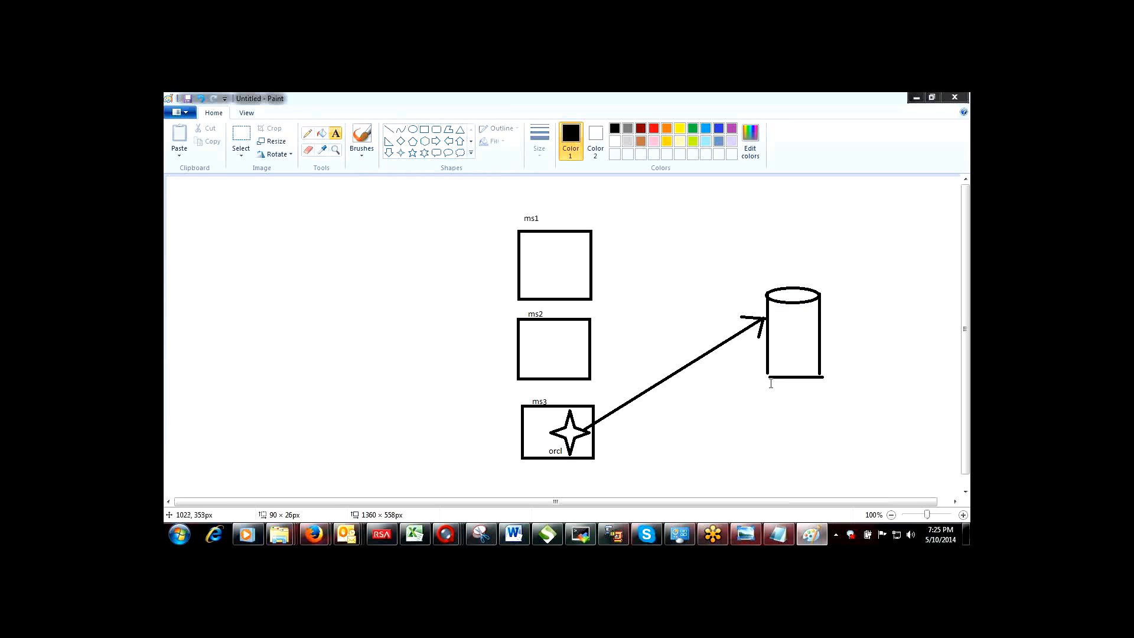
Step: Add the text wls3.com in a box beneath the cylinder
drag(771, 384, 858, 399)
text(wls3.com)
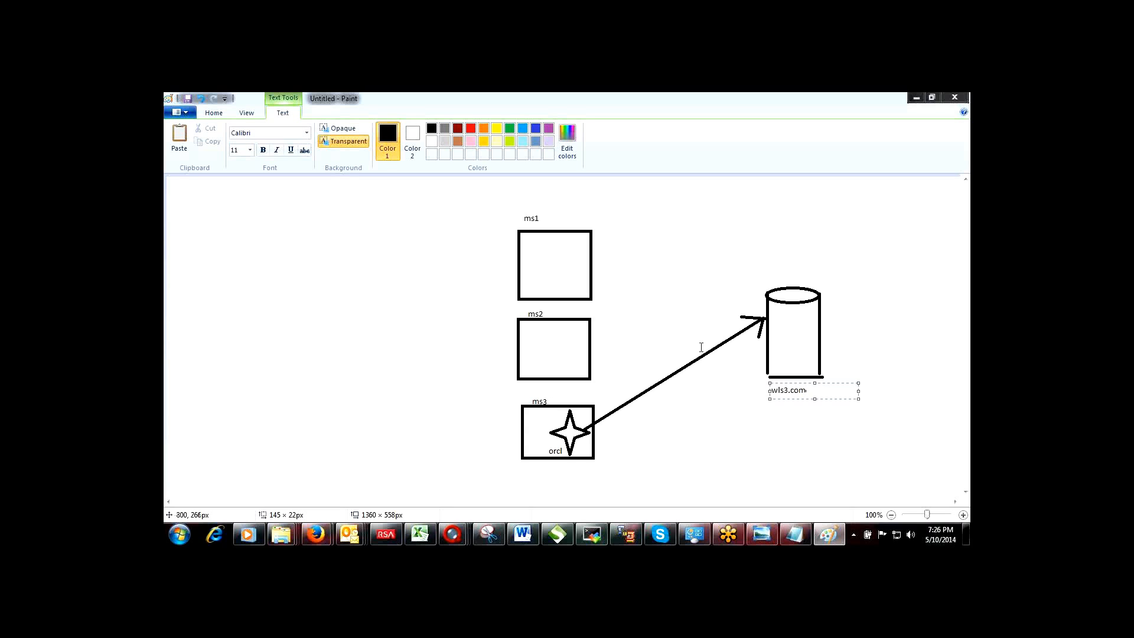
click(870, 279)
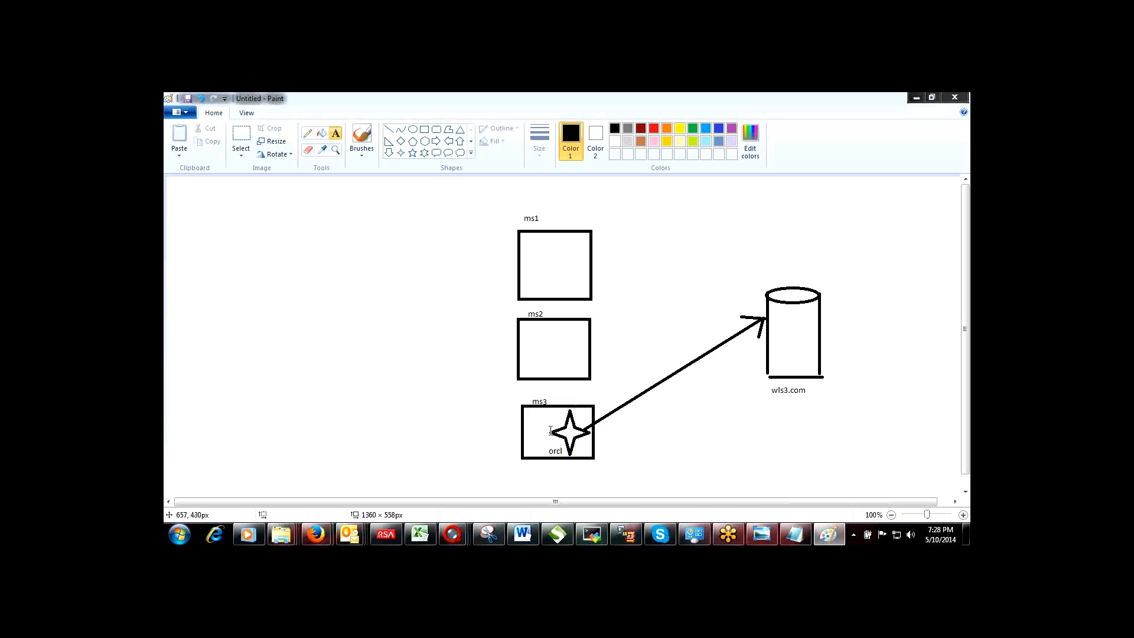
Step: Choose the Hexagon shape from the Shapes gallery
click(425, 141)
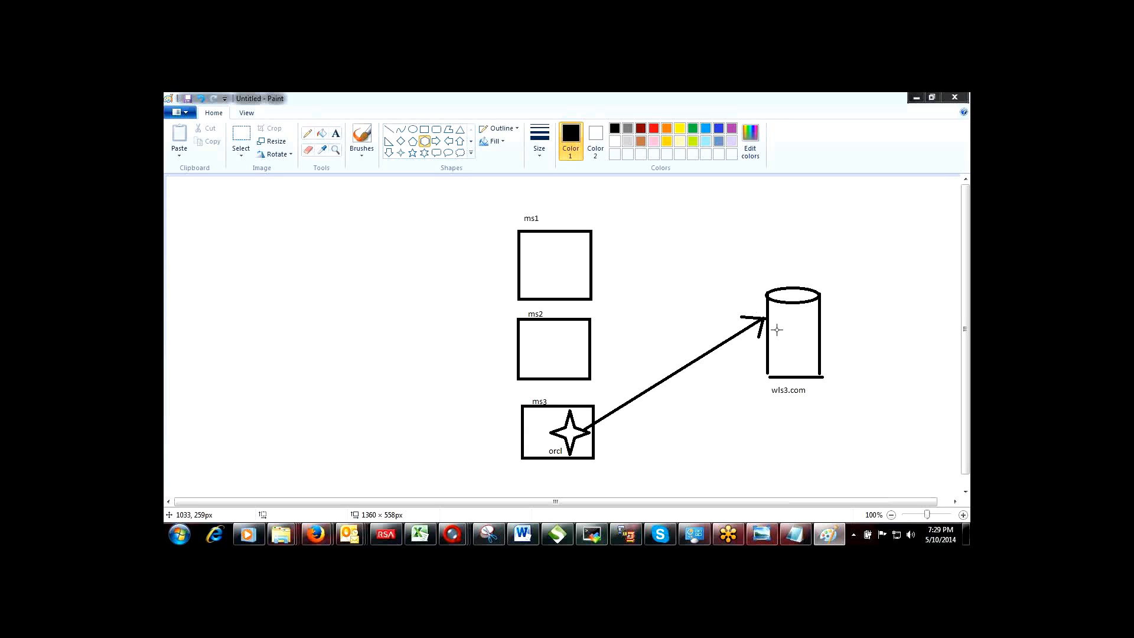
Step: Draw a small pentagon in the ms3 box's top-left and label it sessiontest
click(413, 141)
drag(528, 412, 547, 432)
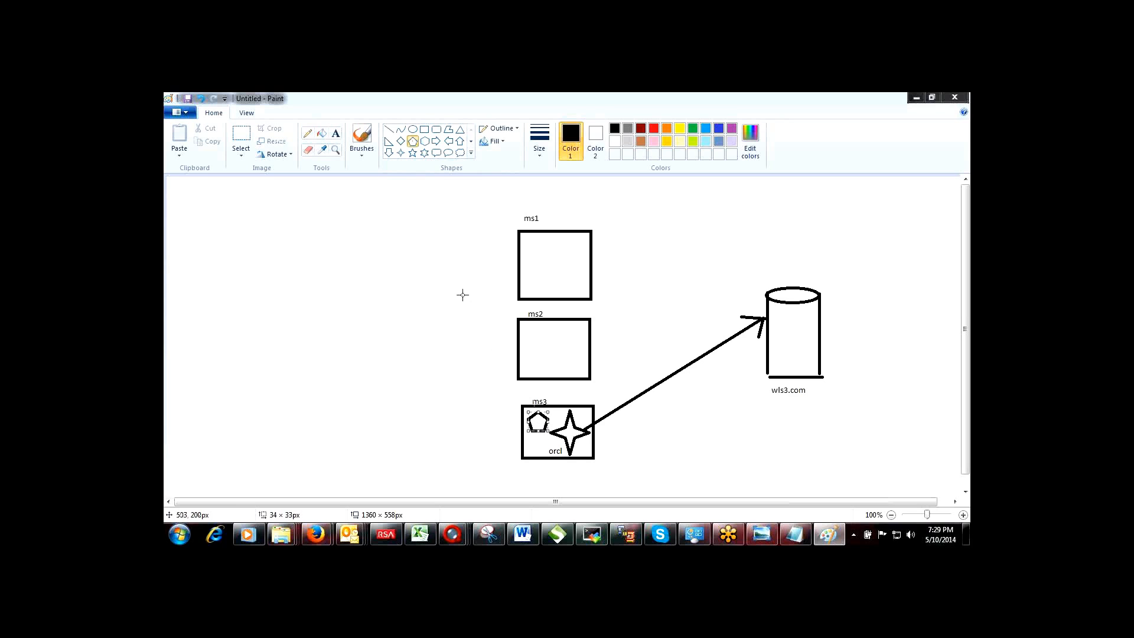
click(336, 133)
drag(505, 435, 551, 442)
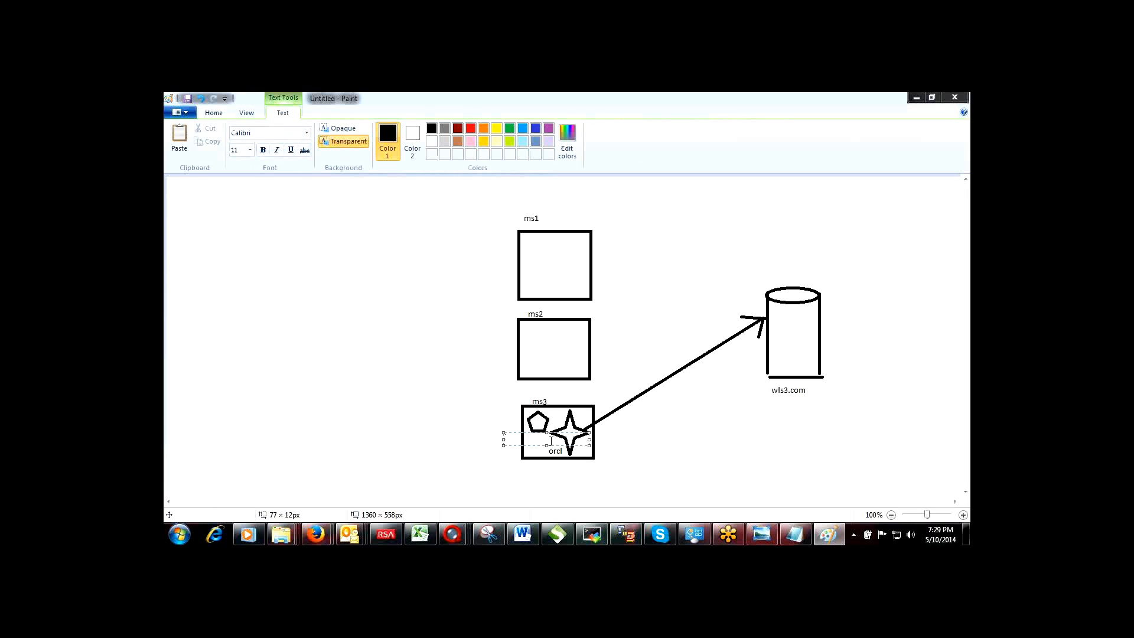
text(sessiontest)
click(489, 410)
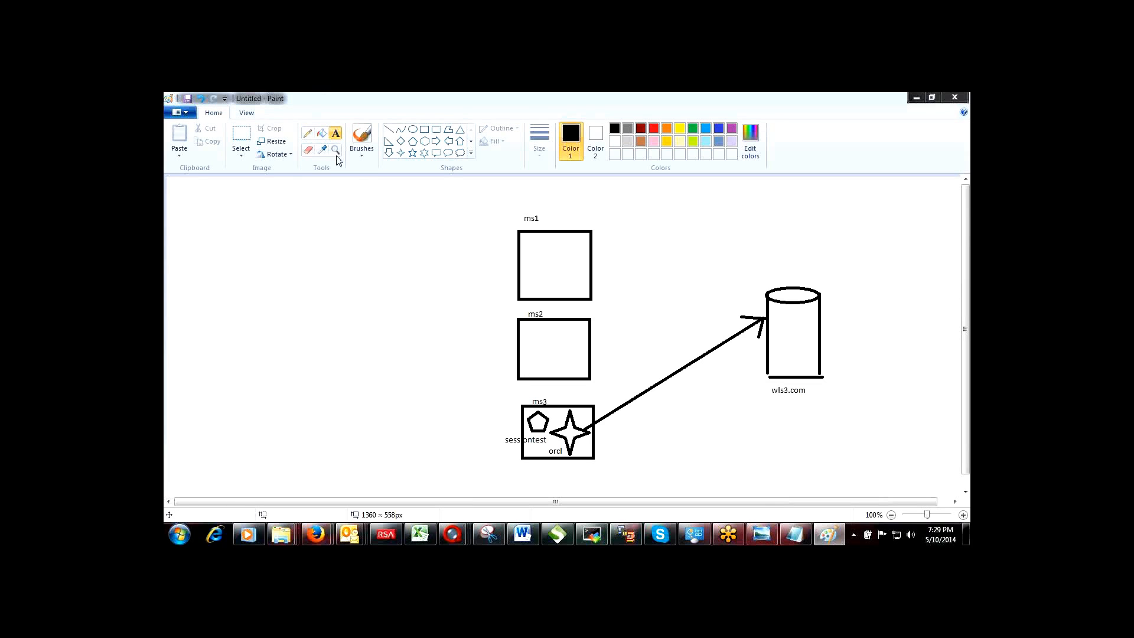
Step: Draw small pentagons in the ms2 and ms1 boxes, resizing the ms1 one to match ms3's
click(413, 141)
drag(525, 332, 546, 349)
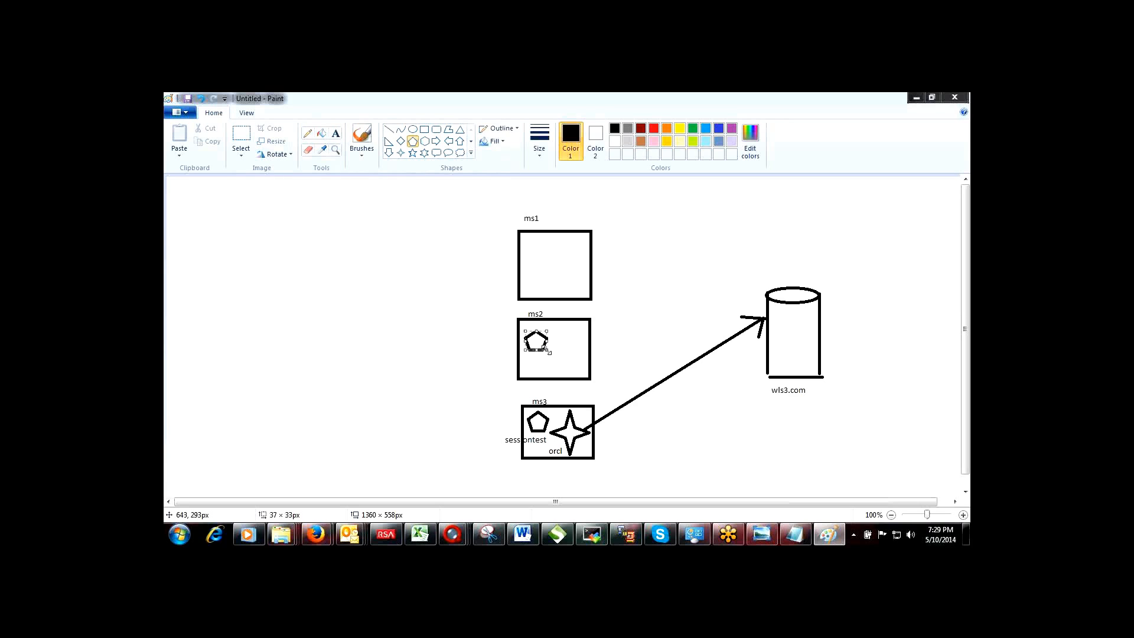
mouse_move(525, 247)
mouse_down()
mouse_move(554, 288)
mouse_move(549, 272)
mouse_up()
drag(549, 272, 547, 267)
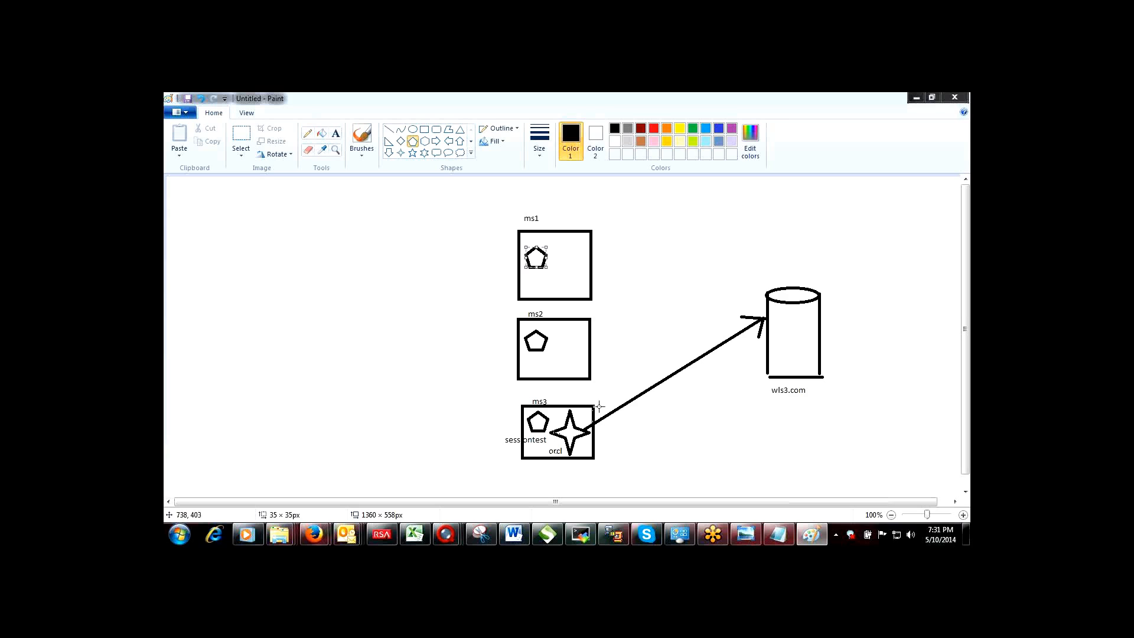
click(308, 149)
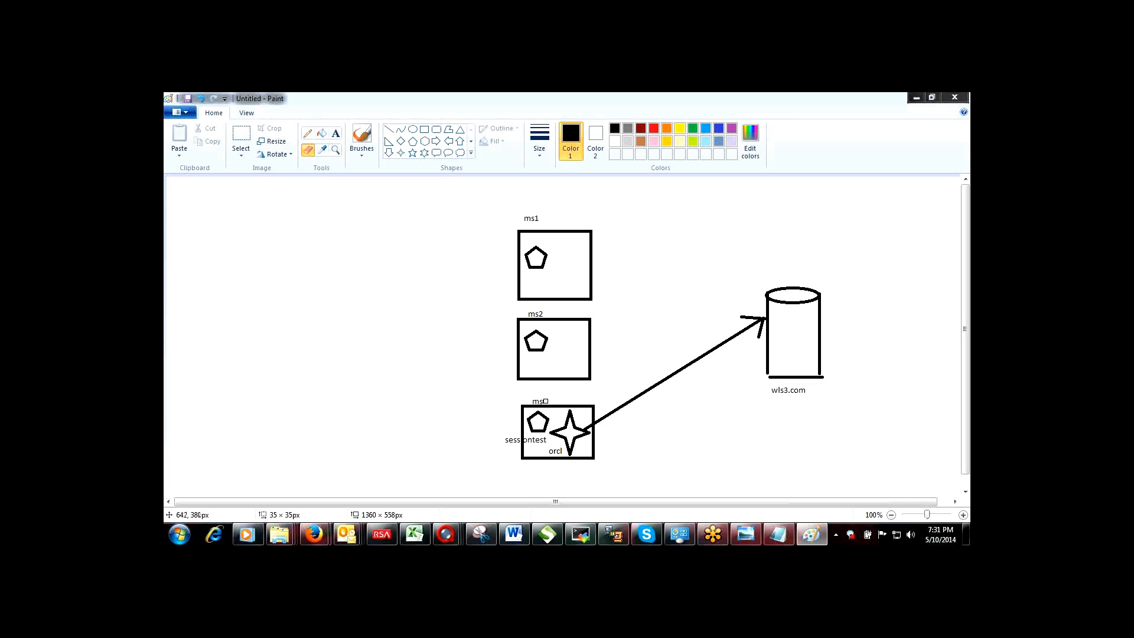
Step: Erase the 3 from the ms3 label and add a text 4 after ms so it reads ms4
click(545, 401)
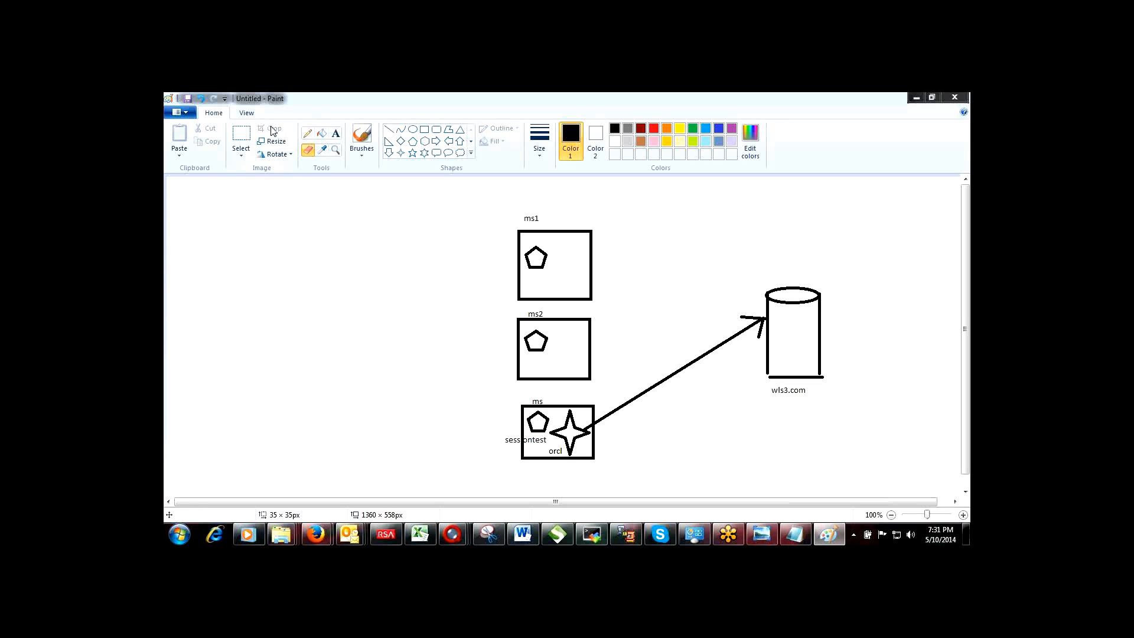
click(336, 133)
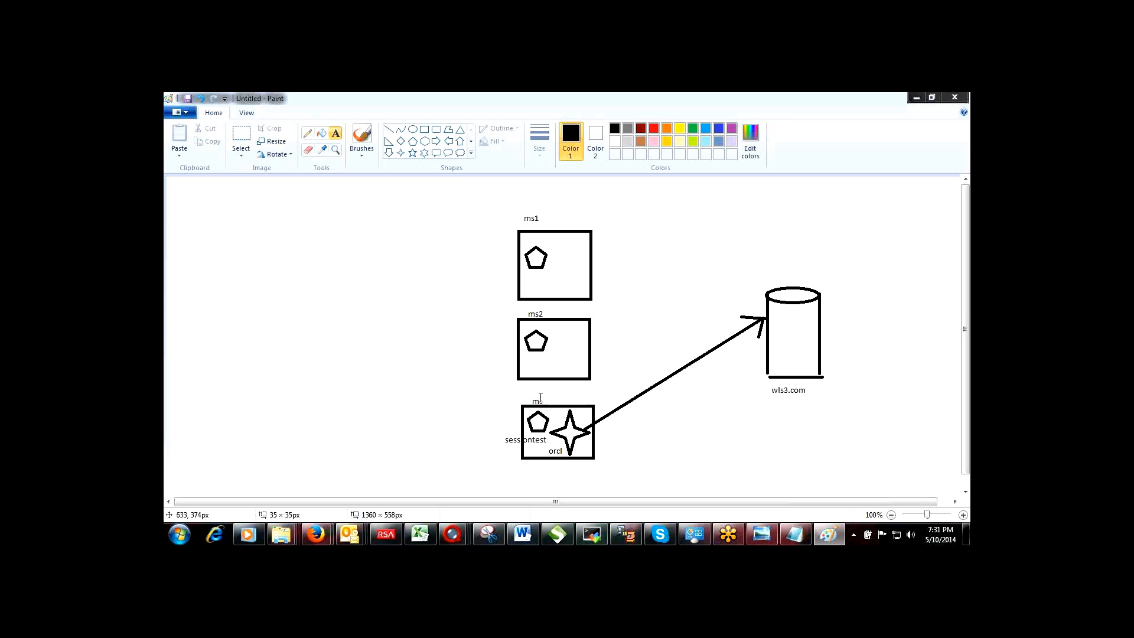
drag(543, 393, 568, 407)
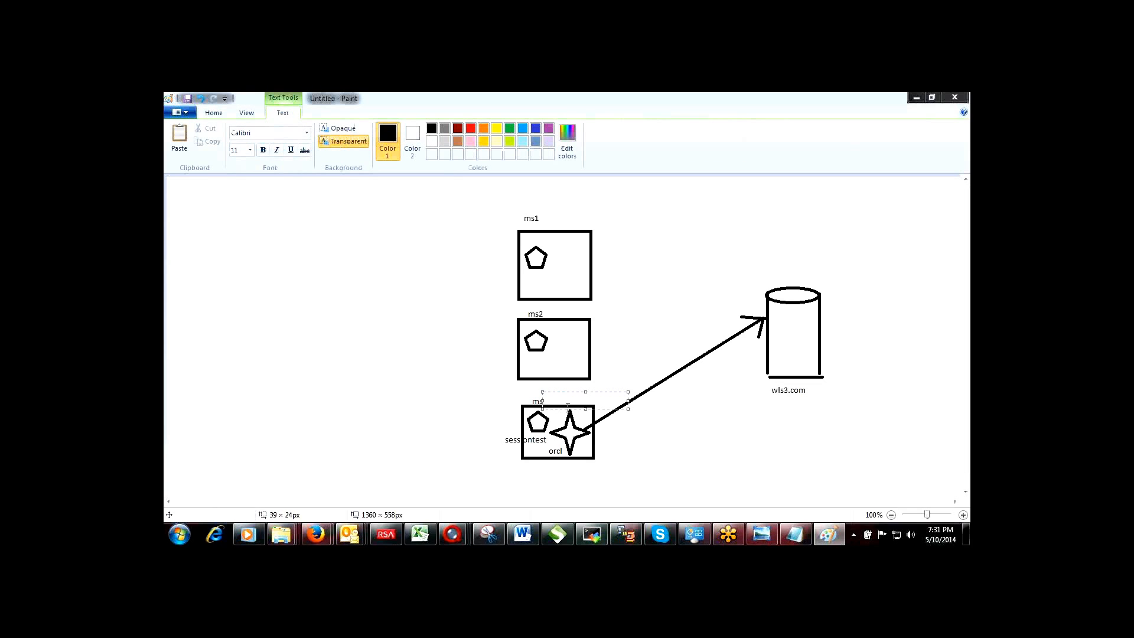
text(4)
key(ctrl+a)
drag(628, 392, 627, 394)
click(503, 401)
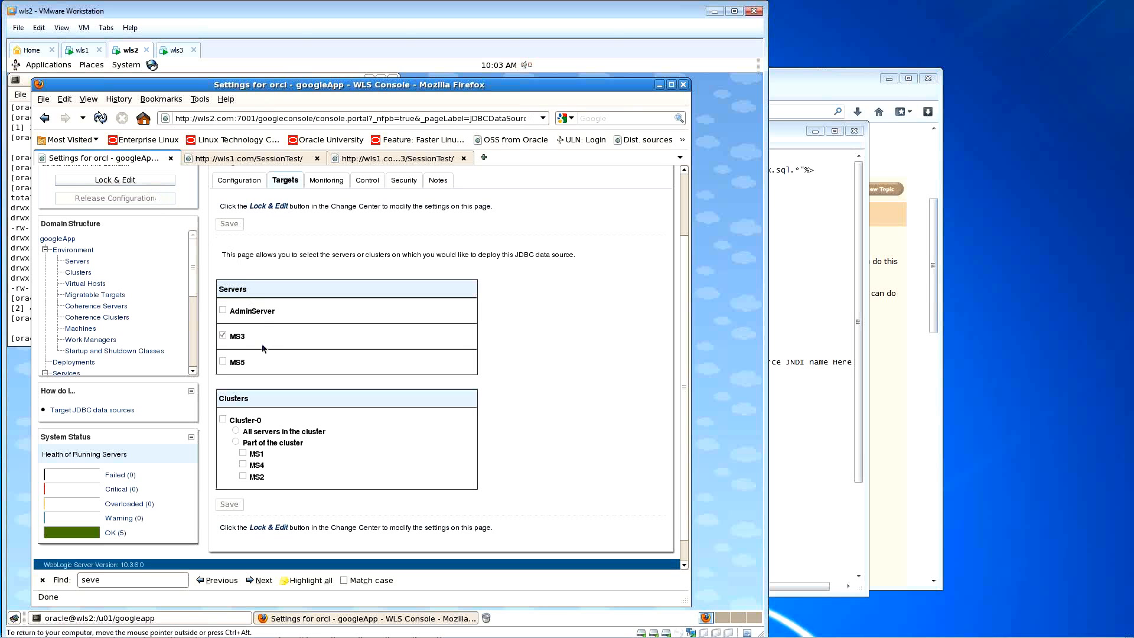
Step: Uncheck MS3 and target orcl to MS4 as part of Cluster-0, then save and activate
click(162, 185)
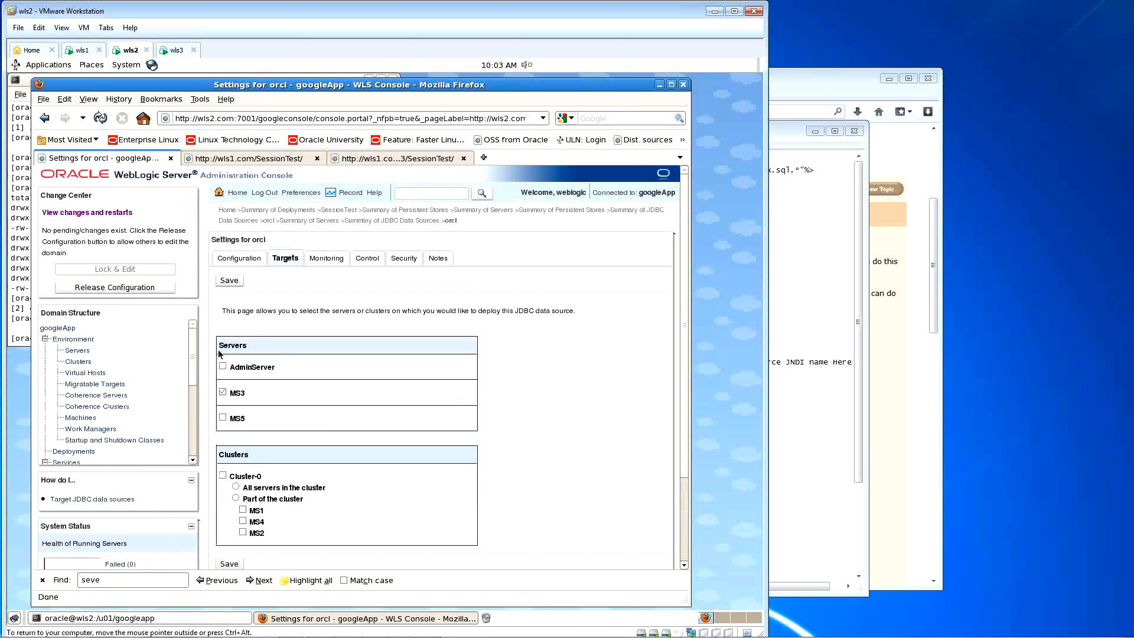
click(225, 393)
scroll(226, 394, down, 3)
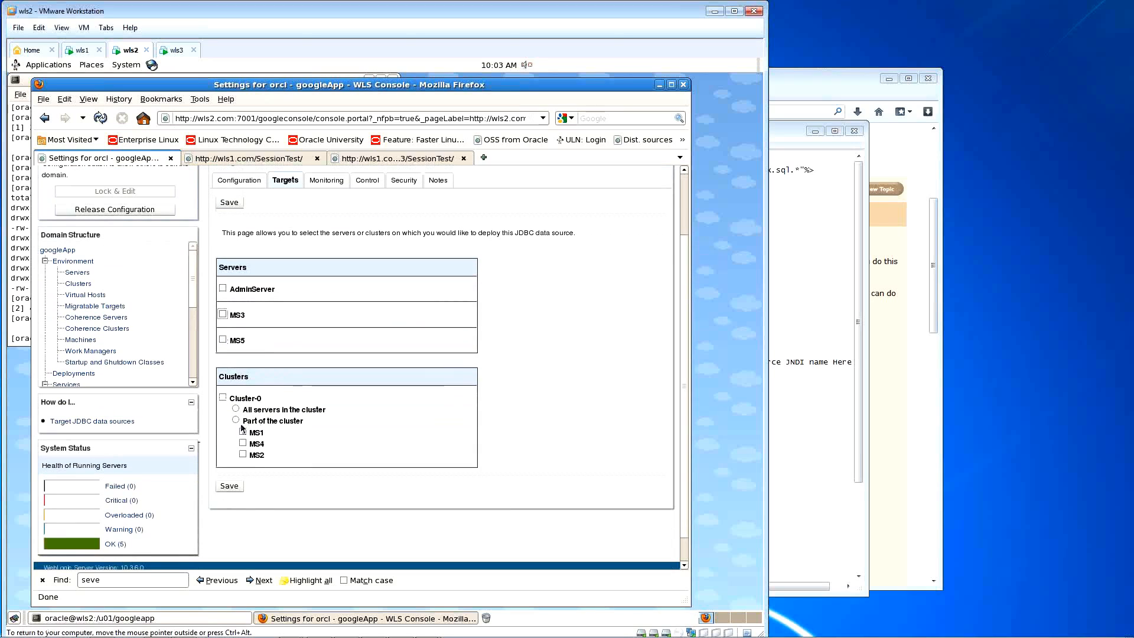
click(236, 422)
click(243, 443)
click(229, 486)
click(121, 258)
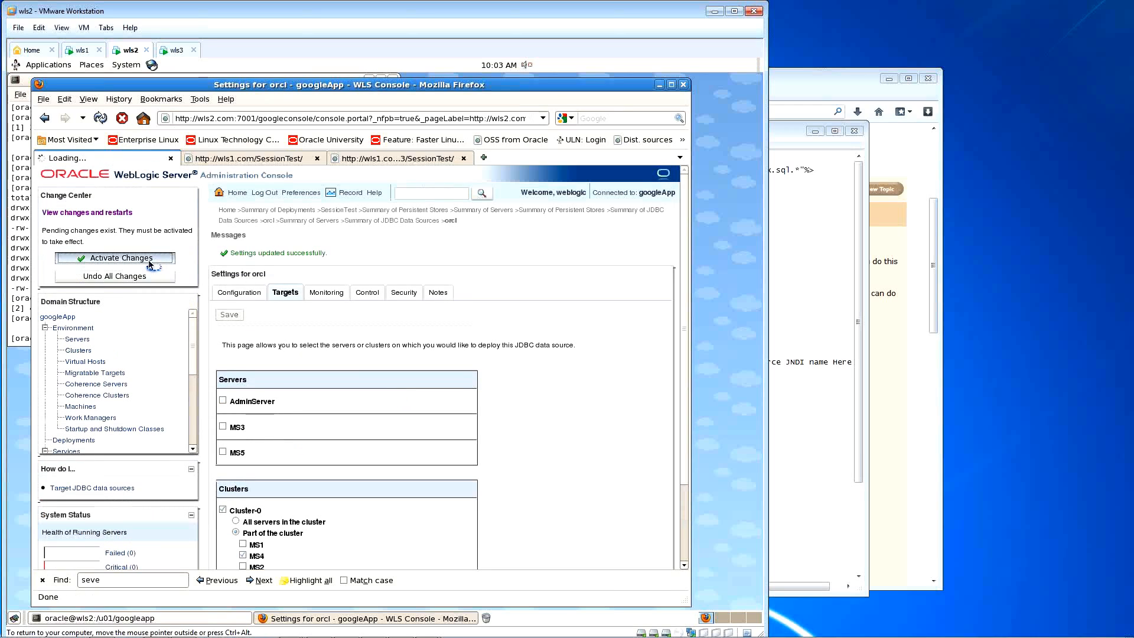
scroll(544, 349, down, 3)
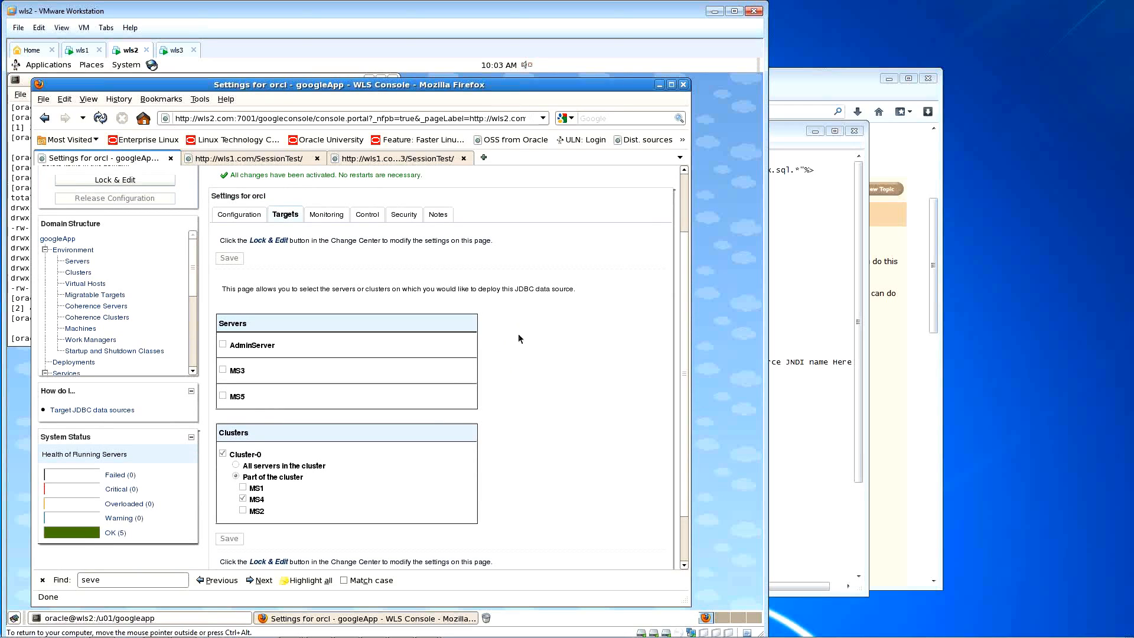
scroll(519, 338, up, 2)
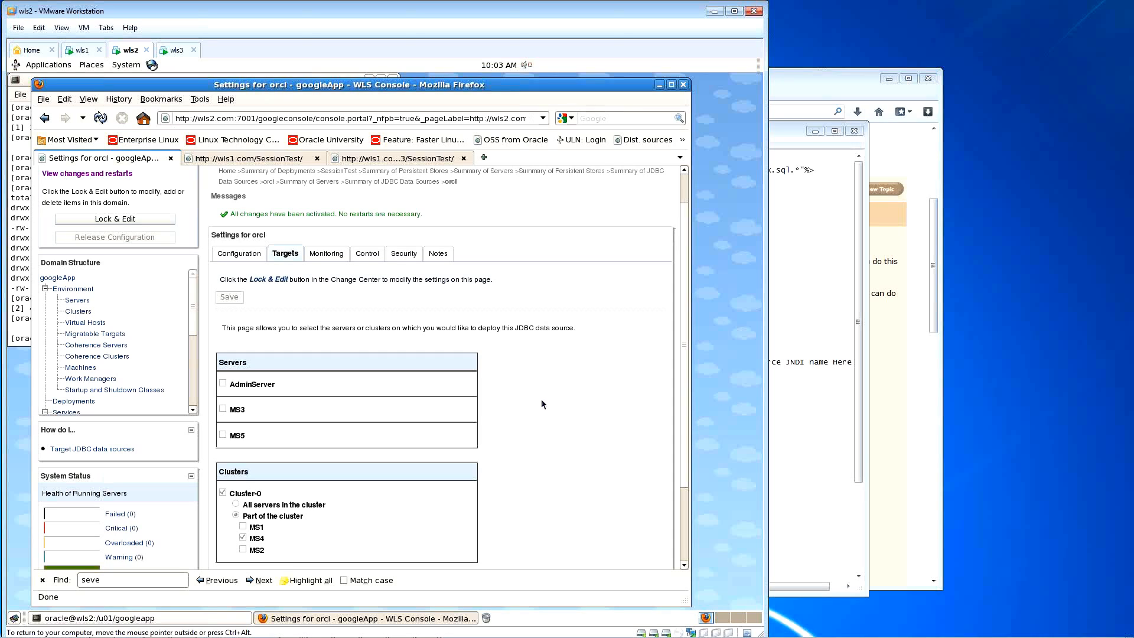
scroll(541, 405, down, 1)
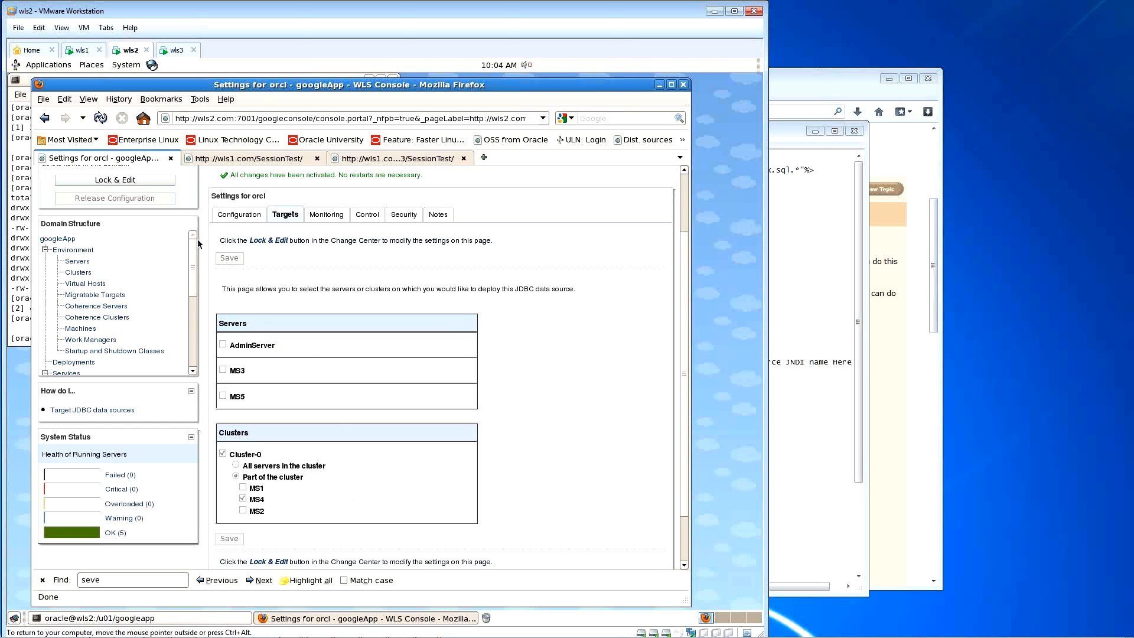
Step: Lock the configuration, choose All servers in the cluster for orcl, save and activate
click(158, 181)
click(236, 448)
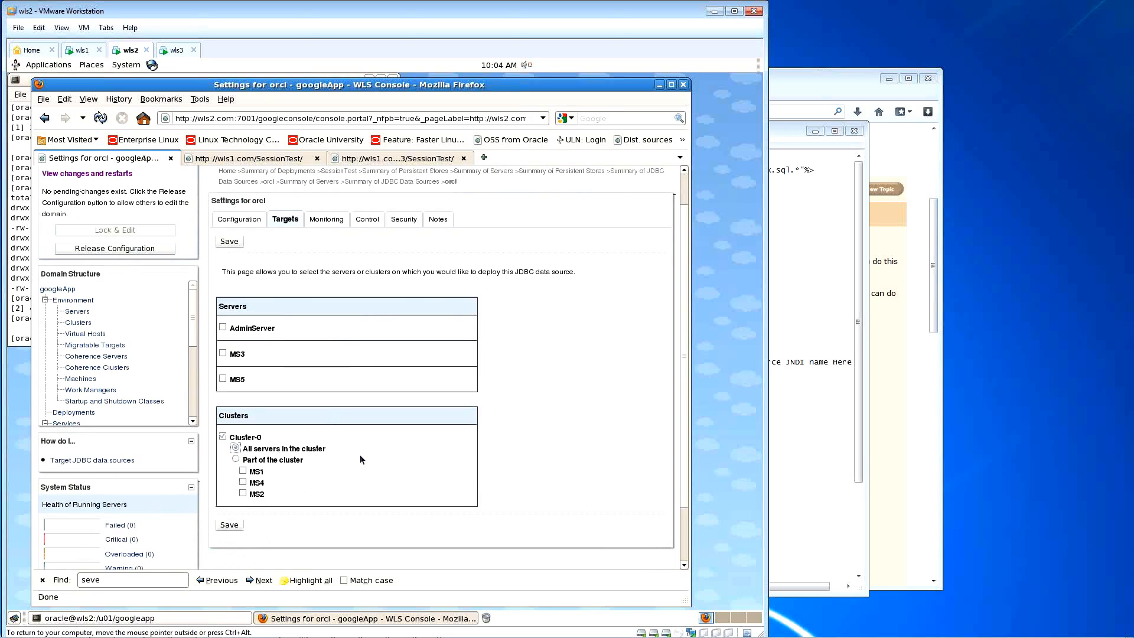
click(229, 242)
scroll(322, 305, down, 3)
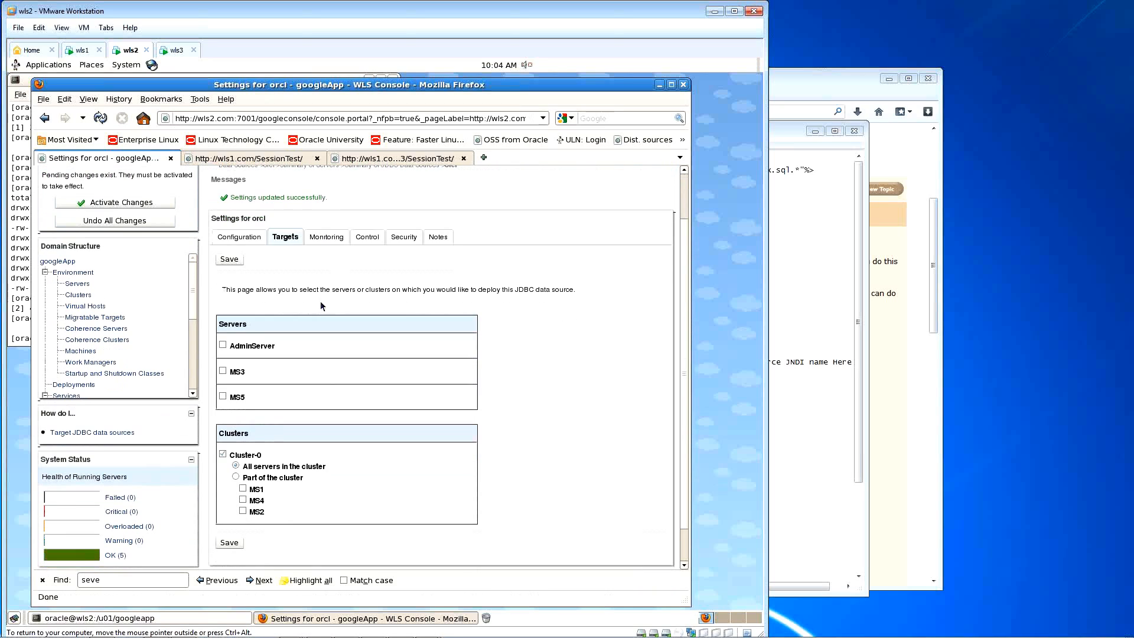
scroll(322, 306, down, 1)
click(118, 184)
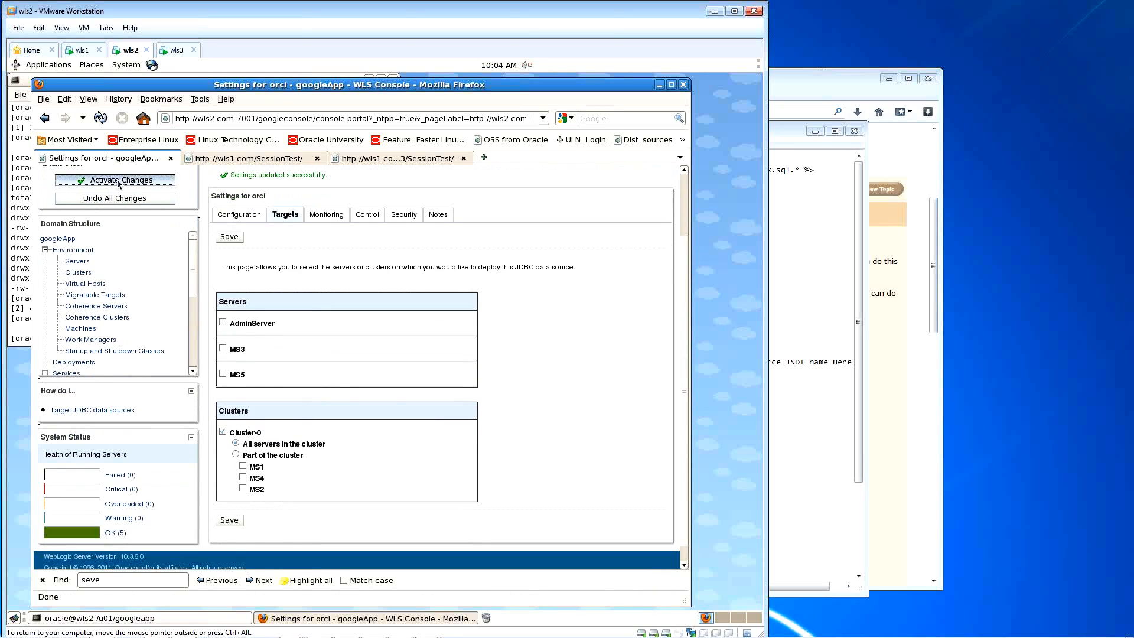
scroll(367, 317, down, 3)
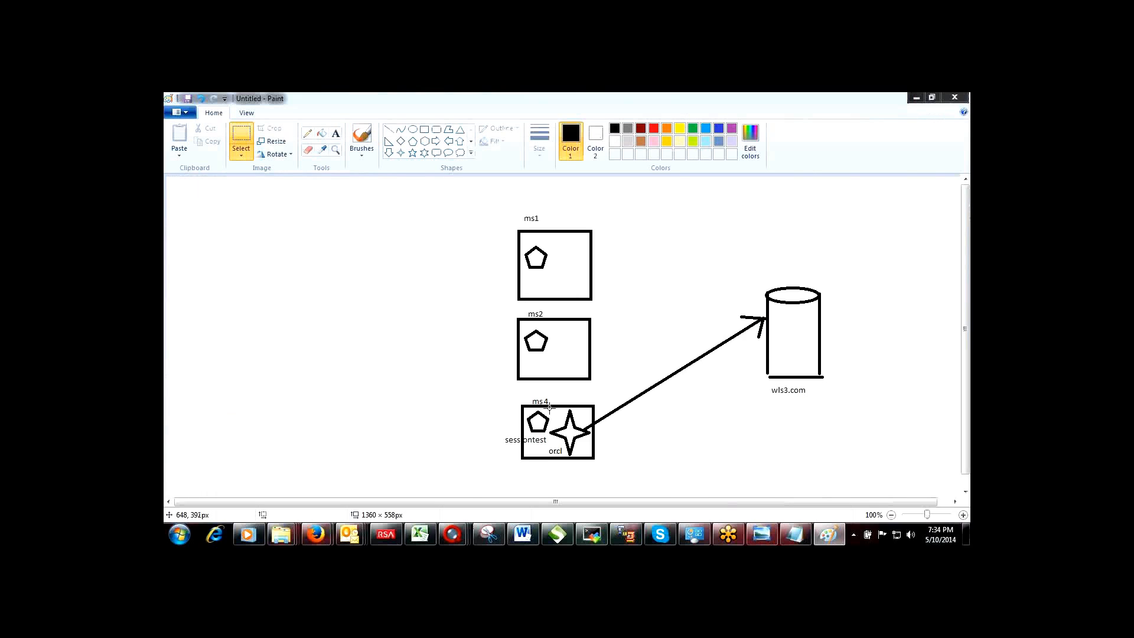
Step: Copy the ms4 orcl star and paste copies into ms2 and ms1, right of the pentagons
drag(549, 406, 591, 455)
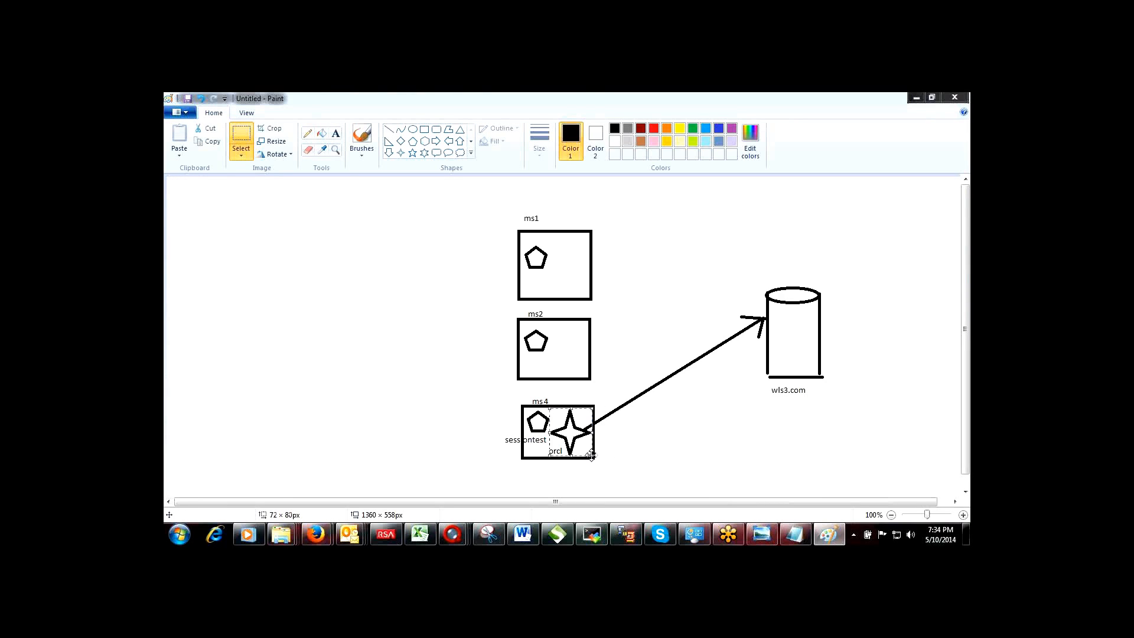
key(ctrl+c)
key(ctrl+v)
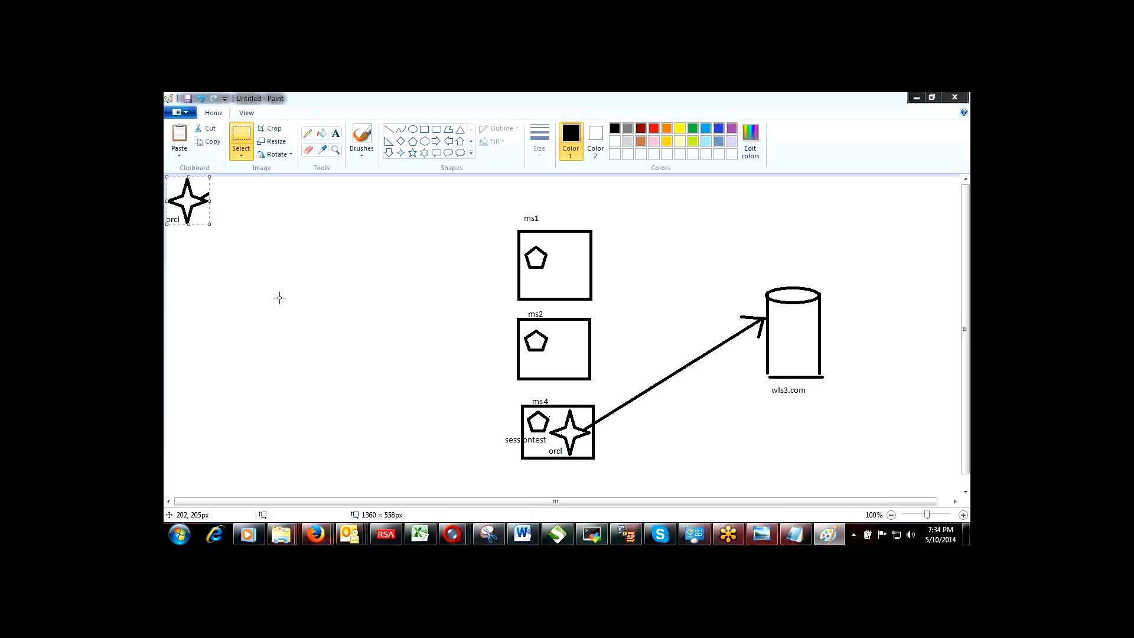
drag(184, 196, 563, 348)
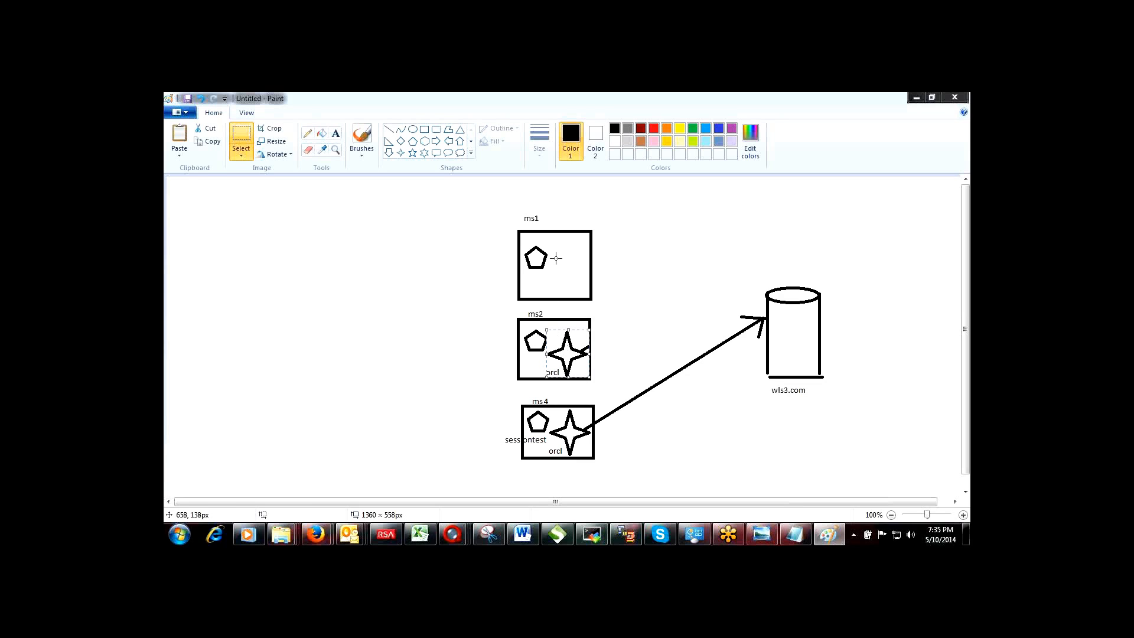
key(ctrl+v)
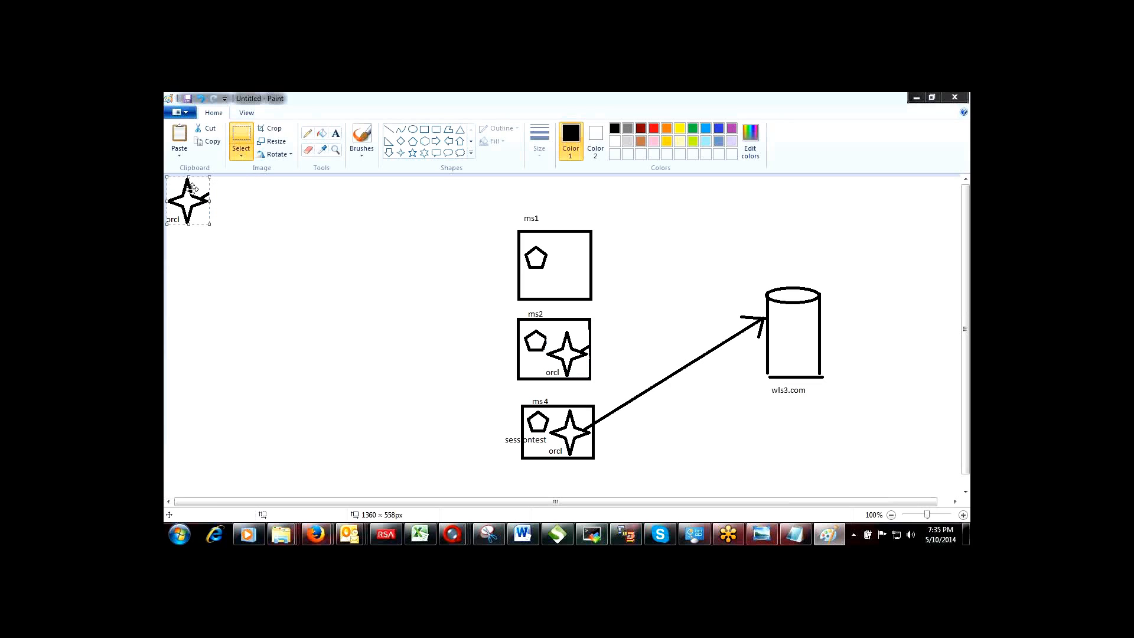
drag(192, 189, 573, 264)
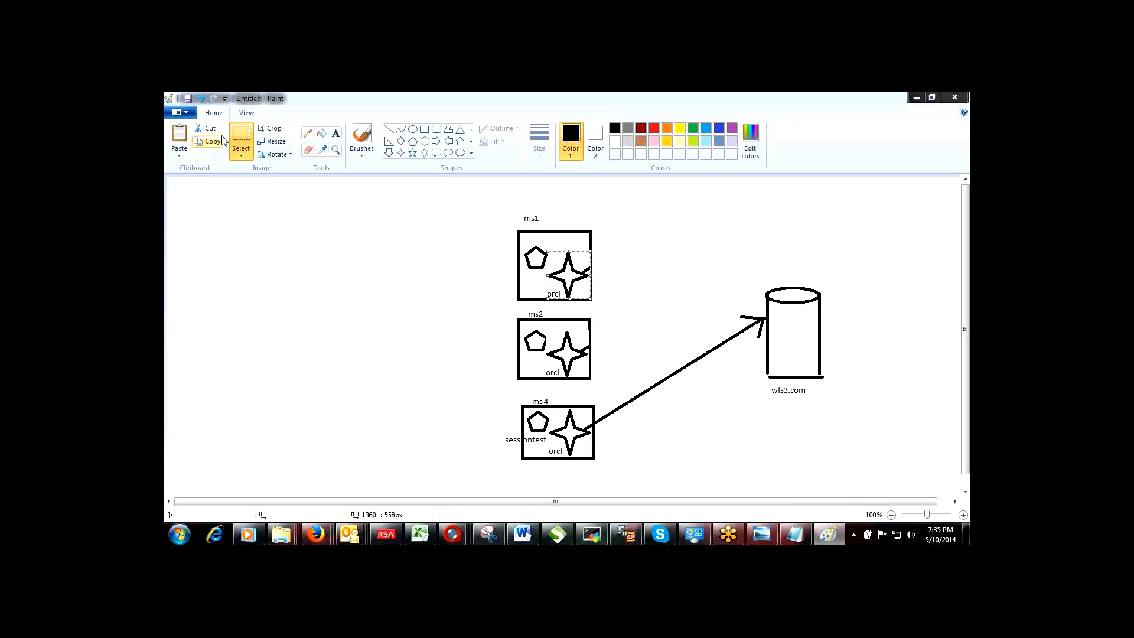
Step: Draw straight lines from the ms2 and ms1 stars to the wls3.com cylinder, then minimize Paint
click(388, 129)
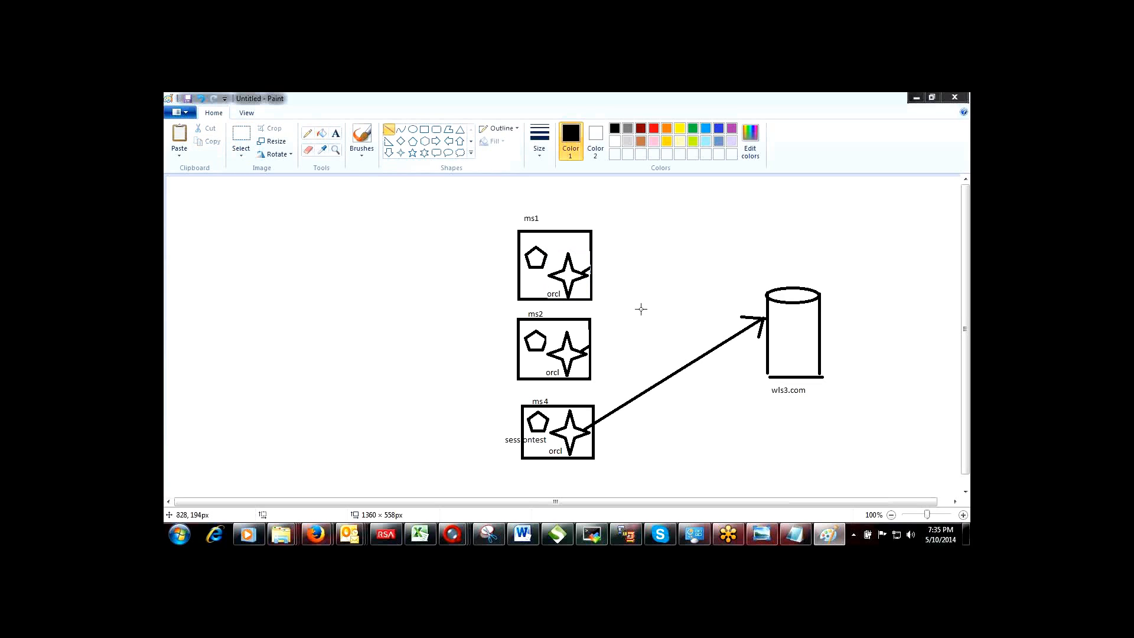
drag(589, 350, 761, 320)
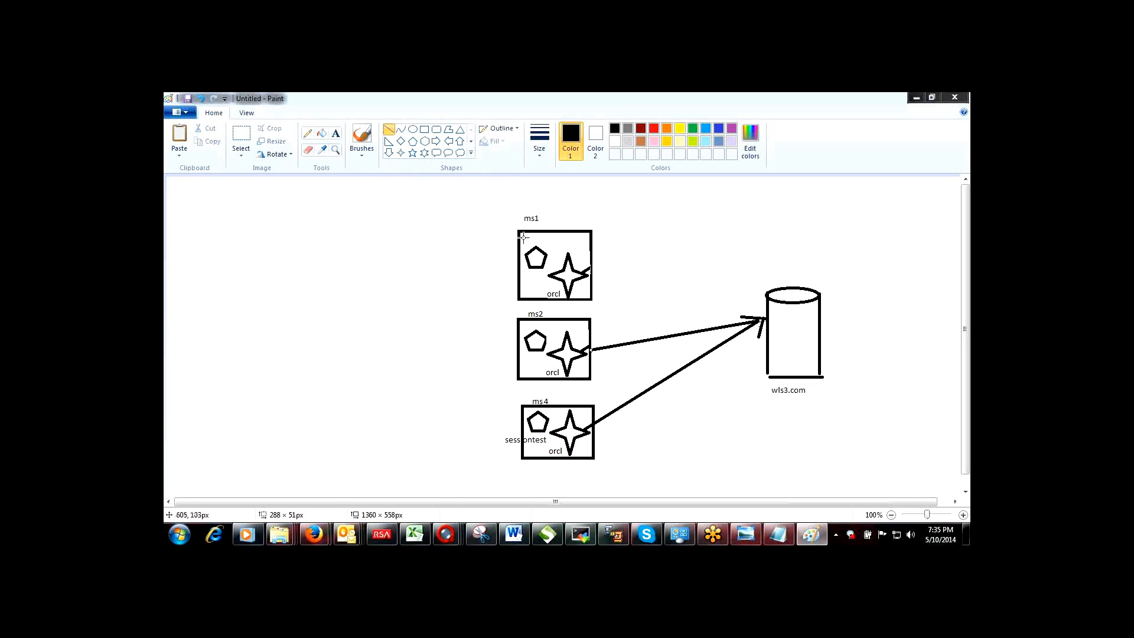
drag(588, 274, 764, 315)
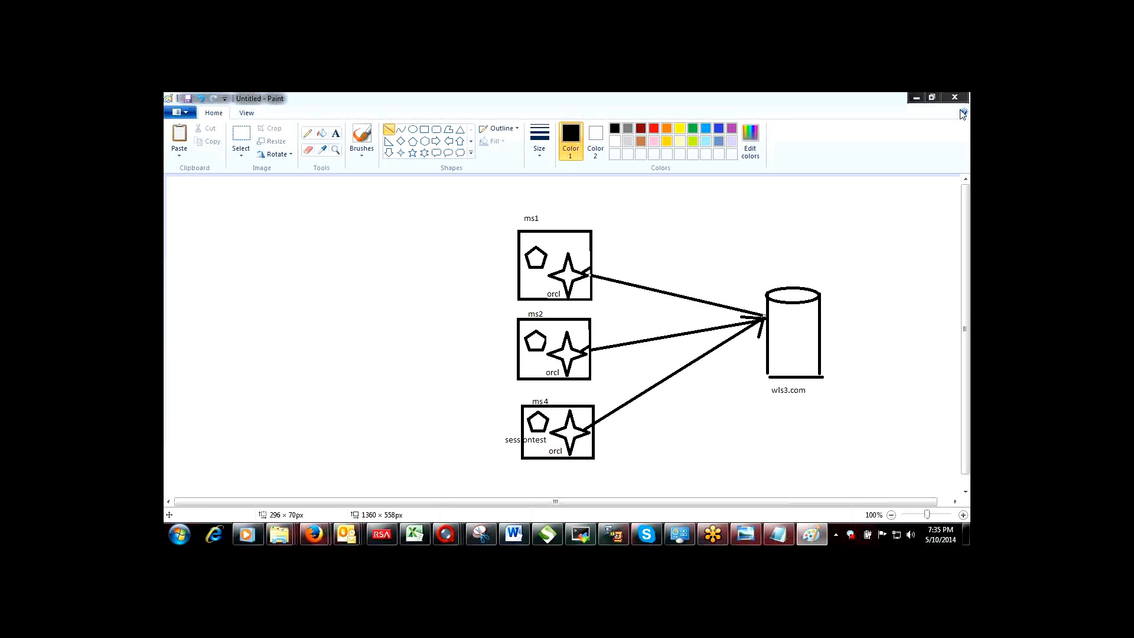
click(915, 104)
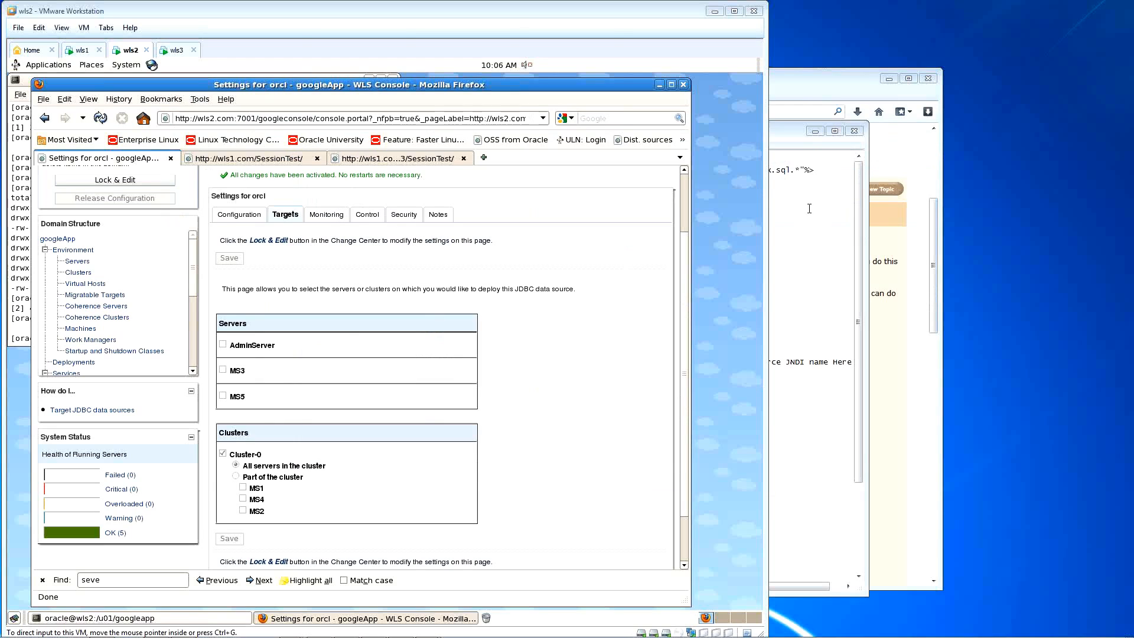
Step: Select all the JSP source in Notepad, then switch to the wls1 virtual machine
click(809, 208)
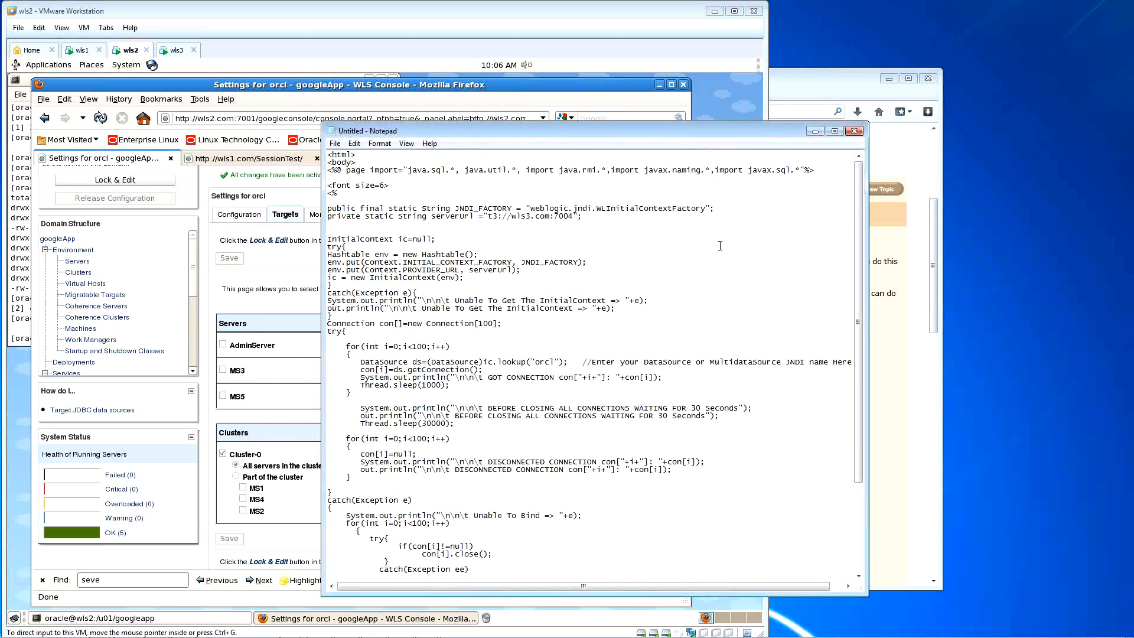
key(ctrl+a)
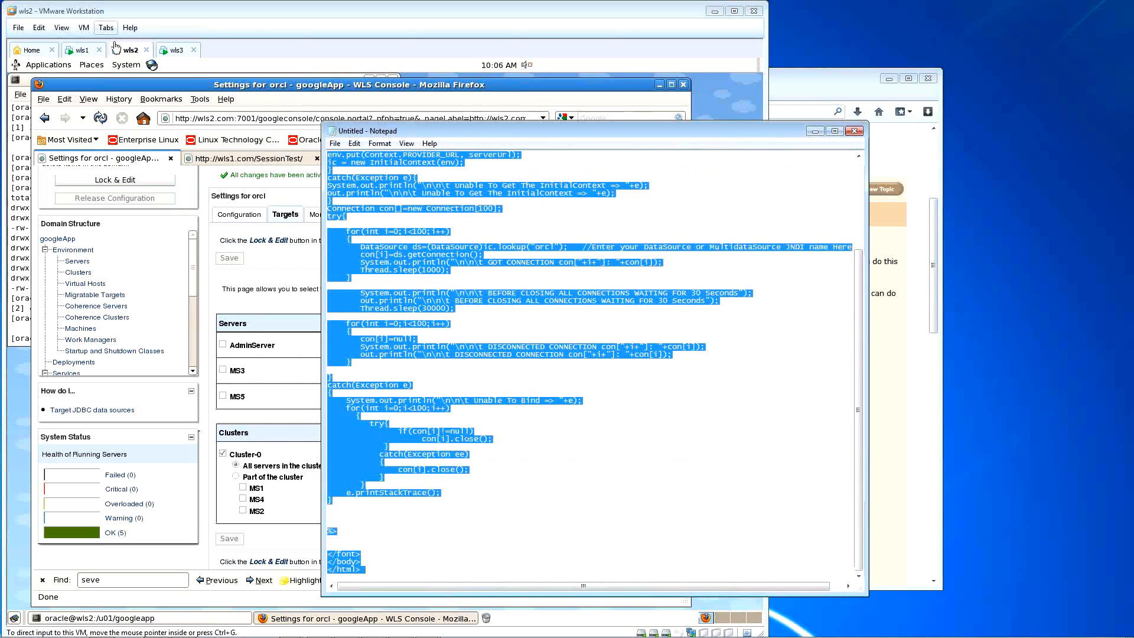
click(83, 50)
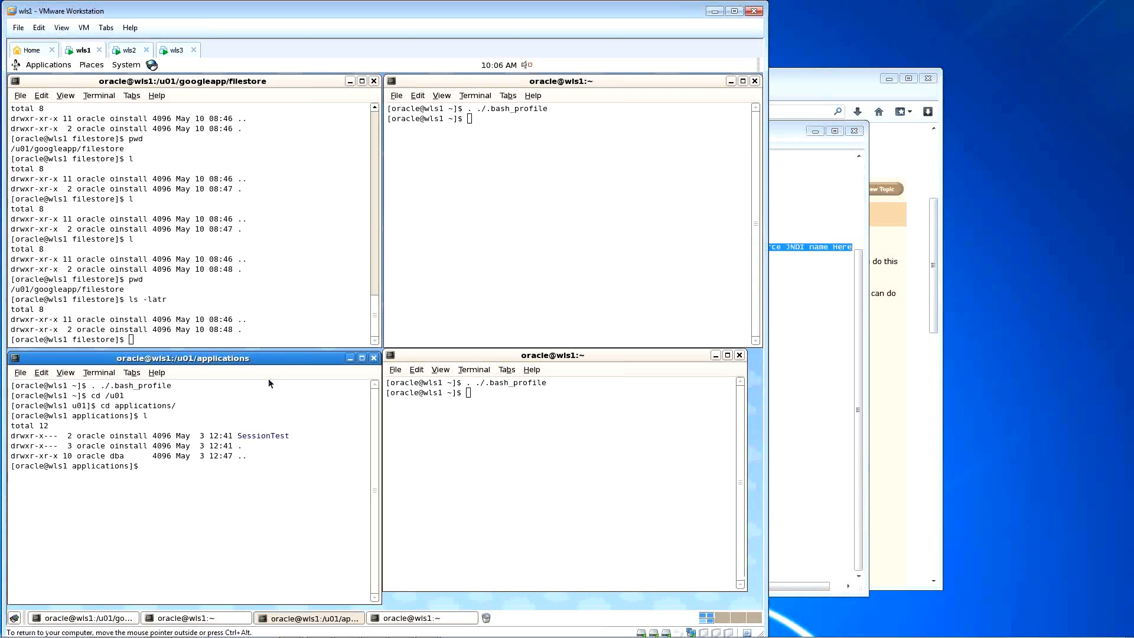
Step: Change into the SessionTest folder and list its contents
text(cd Sess)
key(Tab)
key(Return)
text(l)
key(Return)
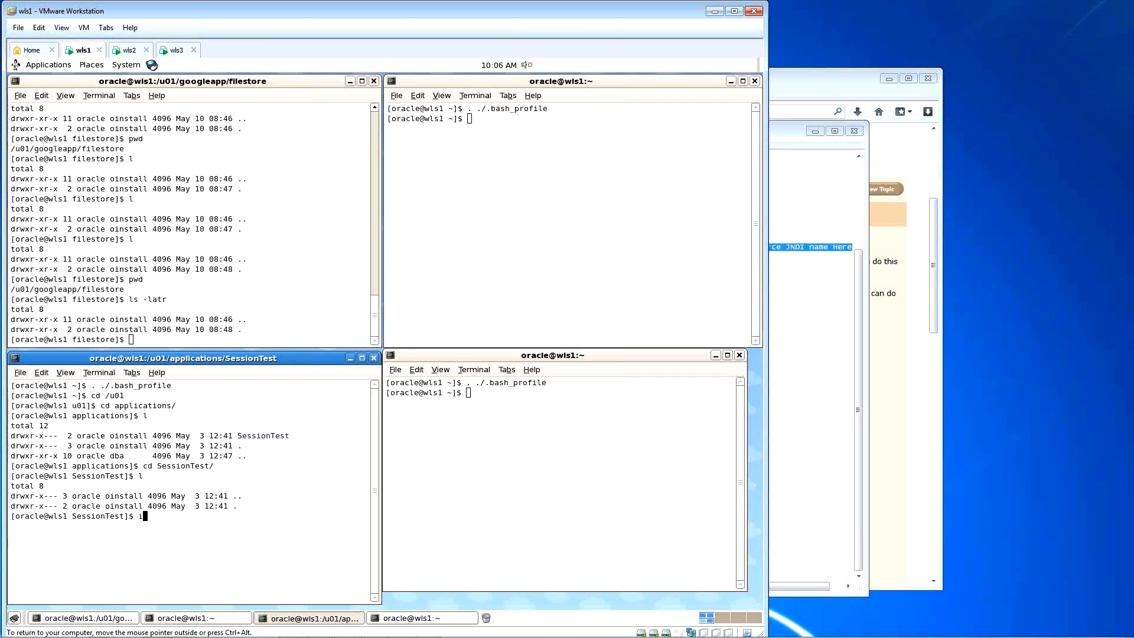
Step: Create index.jsp in vi with the pasted JSP source, then save and quit with :wq
text(vi index.jsp)
key(Return)
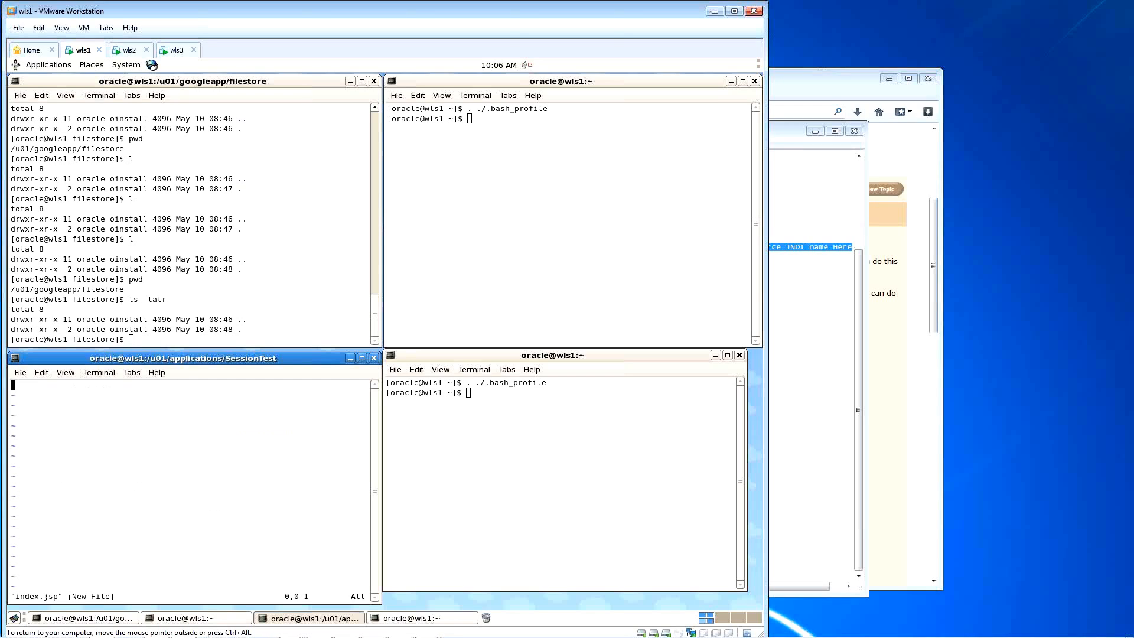
key(i)
key(ctrl+shift+v)
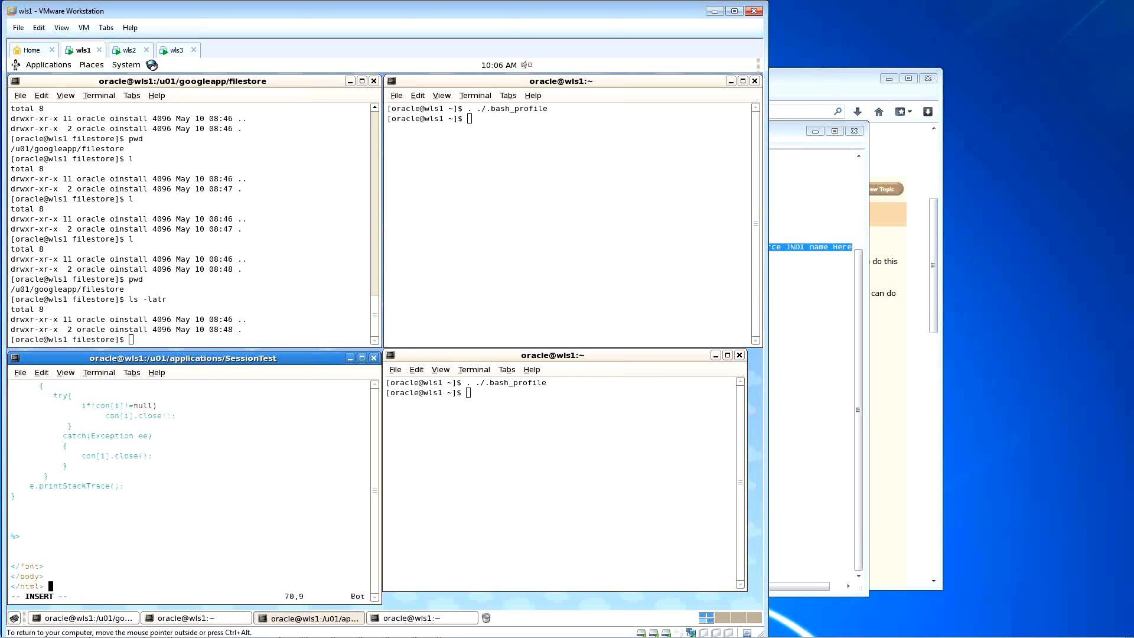
key(Escape)
key(Up)
key(Up)
key(Up)
key(Up)
key(Up)
key(Up)
key(Up)
key(Up)
key(Up)
key(Up)
key(Up)
key(Up)
key(Up)
key(Up)
key(Up)
key(Up)
key(Up)
key(Up)
key(Up)
key(Up)
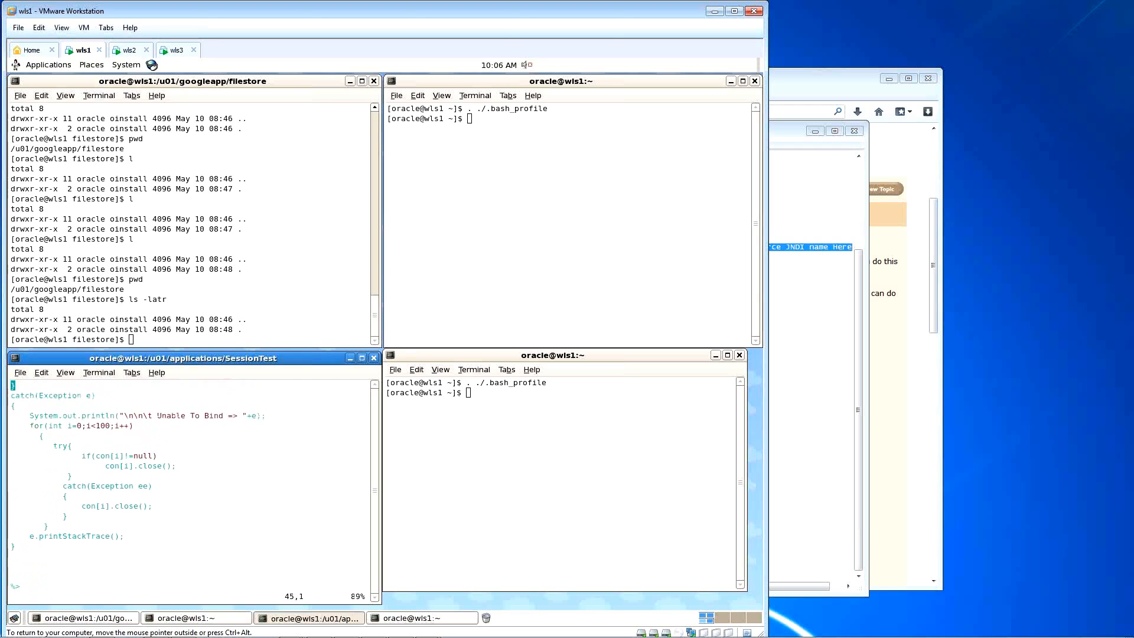
key(Up)
key(Up)
key(Up)
key(Up)
key(Up)
key(Up)
key(Up)
key(Up)
key(Up)
text(:wq)
key(Return)
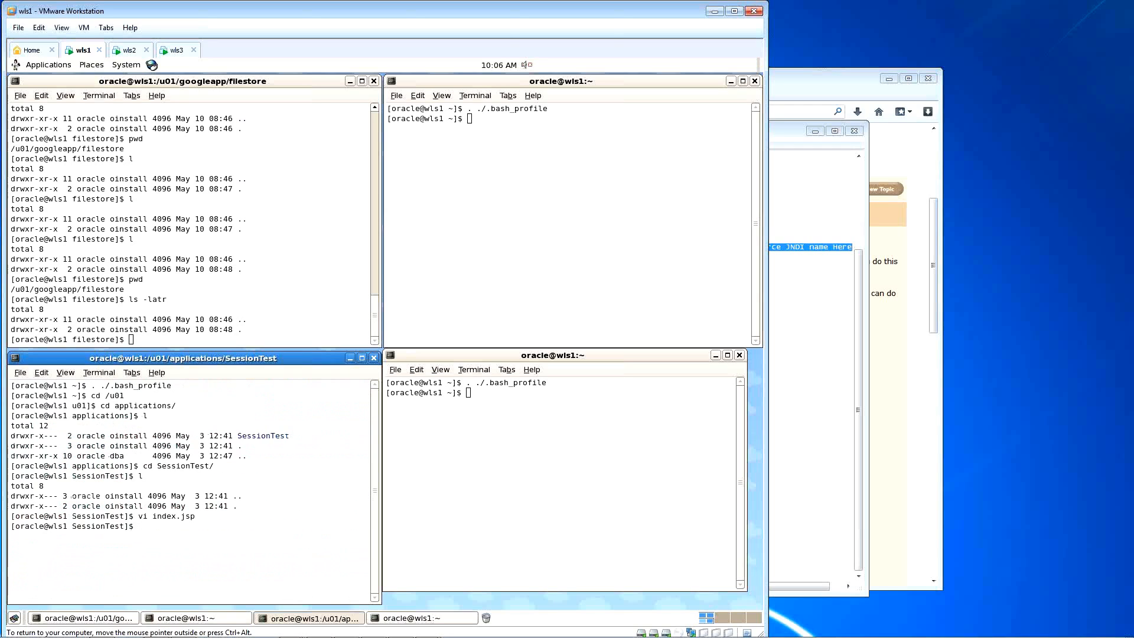
Step: Run pwd and highlight SessionTest in the /u01/applications/SessionTest path
text(pwd)
key(Return)
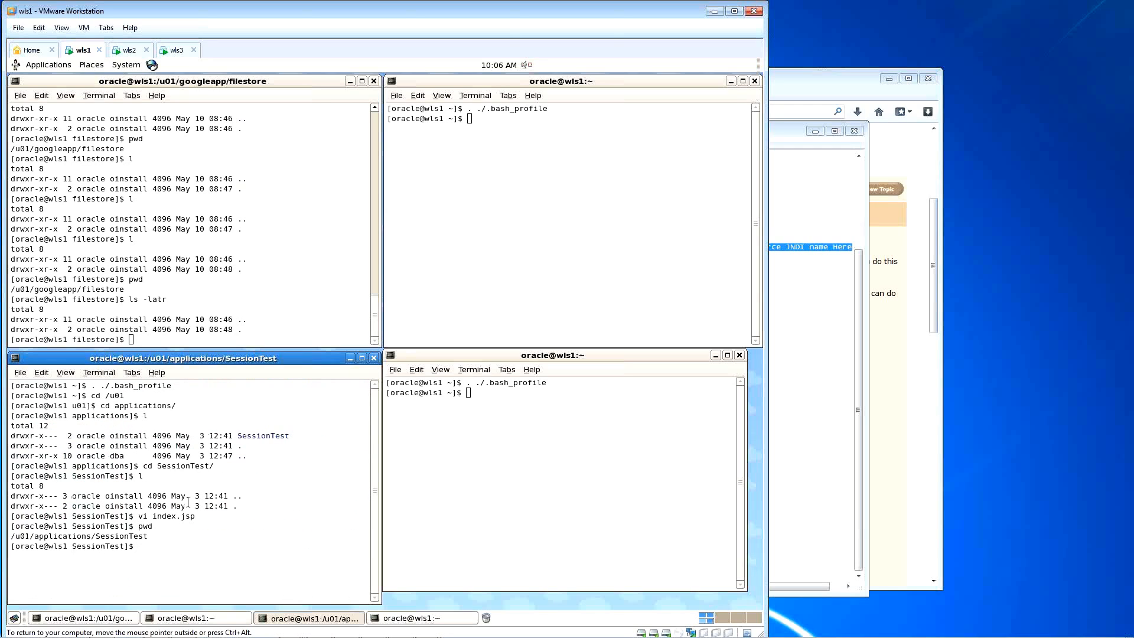
double_click(89, 537)
click(90, 536)
drag(96, 536, 147, 537)
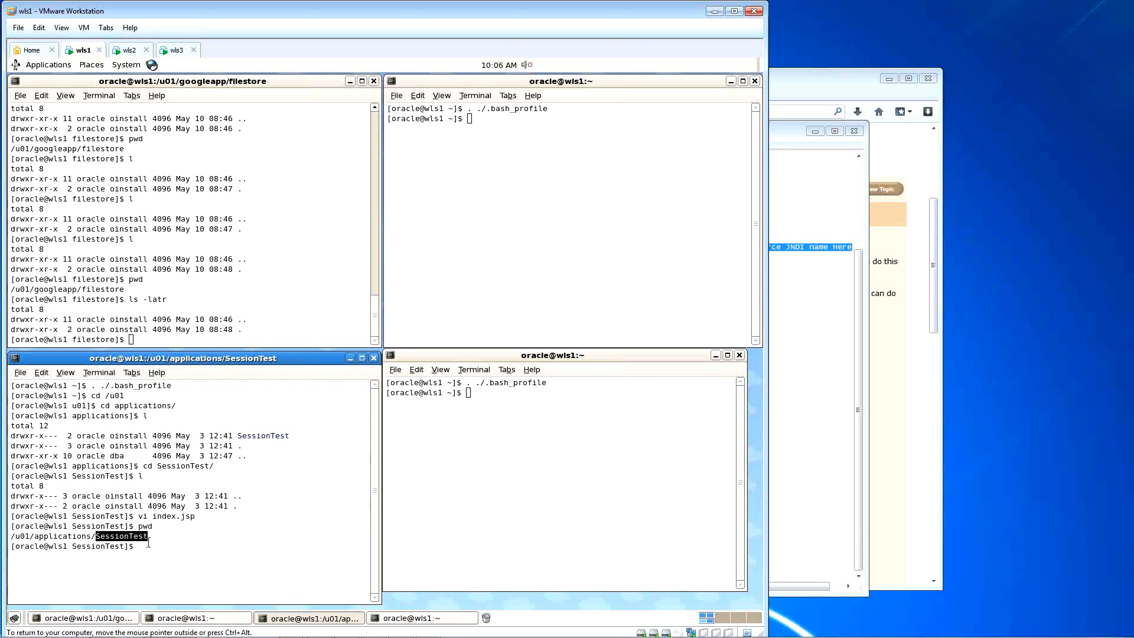
click(158, 537)
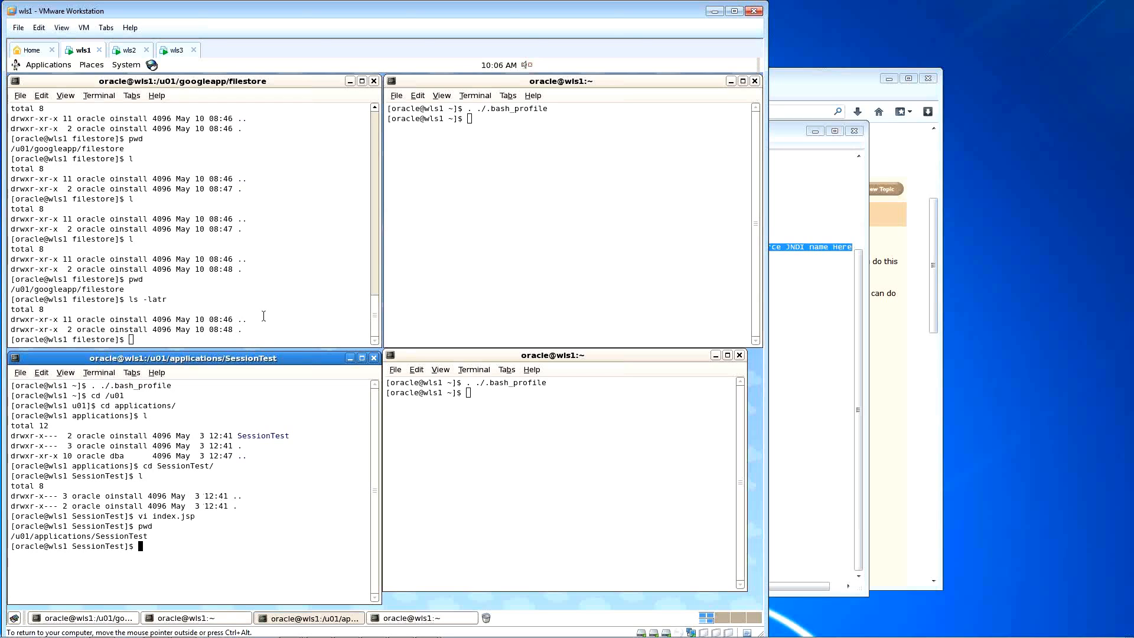
click(128, 50)
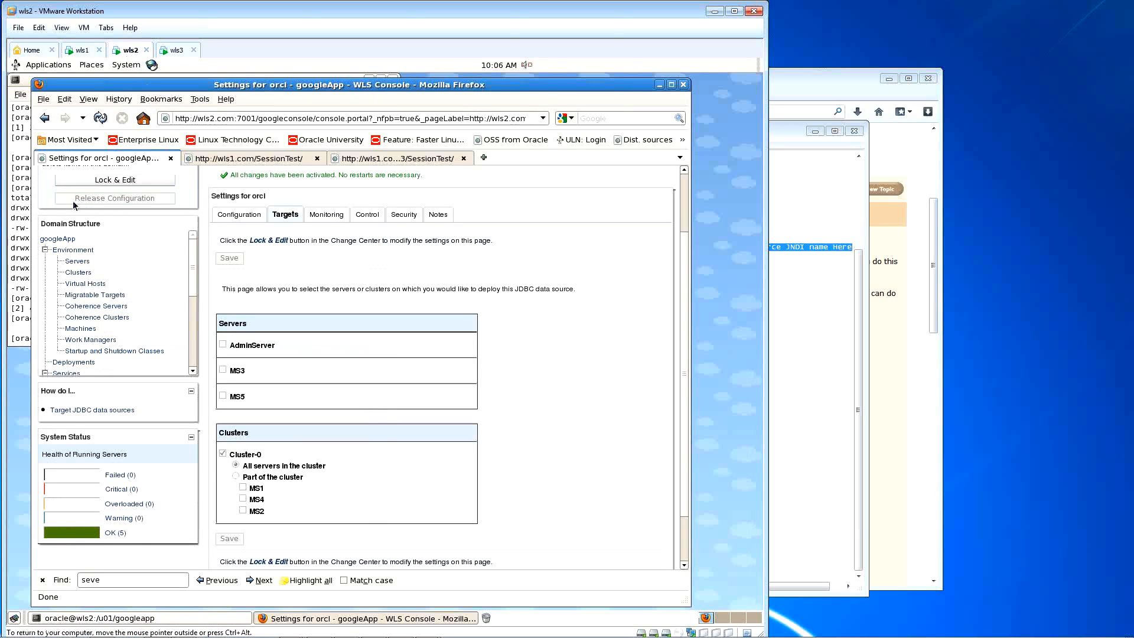
Step: Open a terminal from the wls2 desktop and change into /u01/applications
right_click(713, 148)
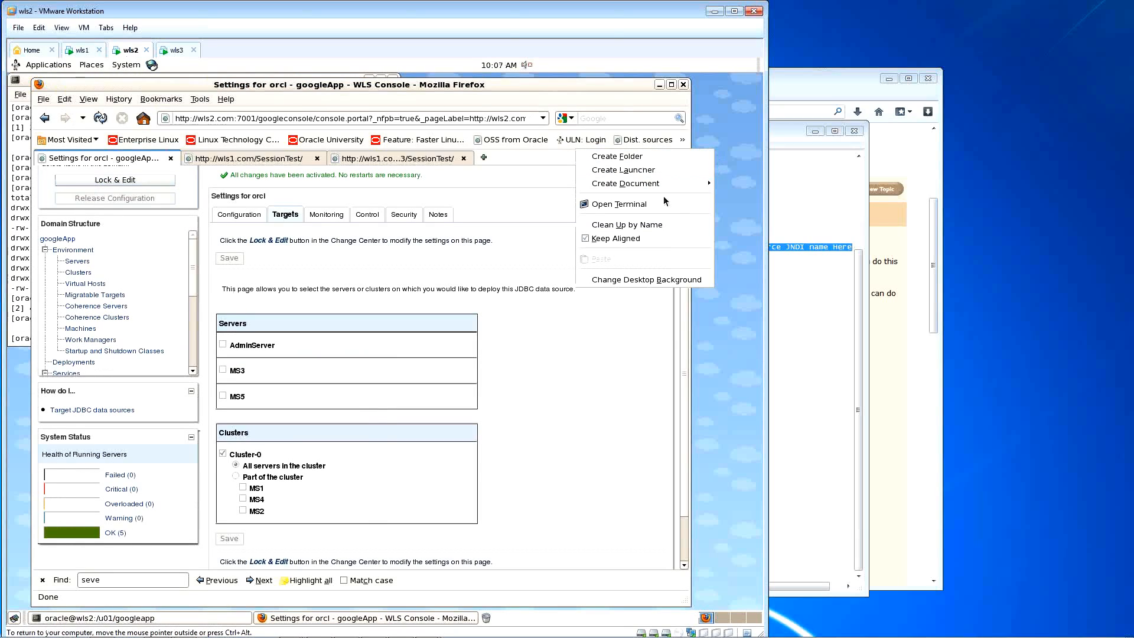
click(619, 204)
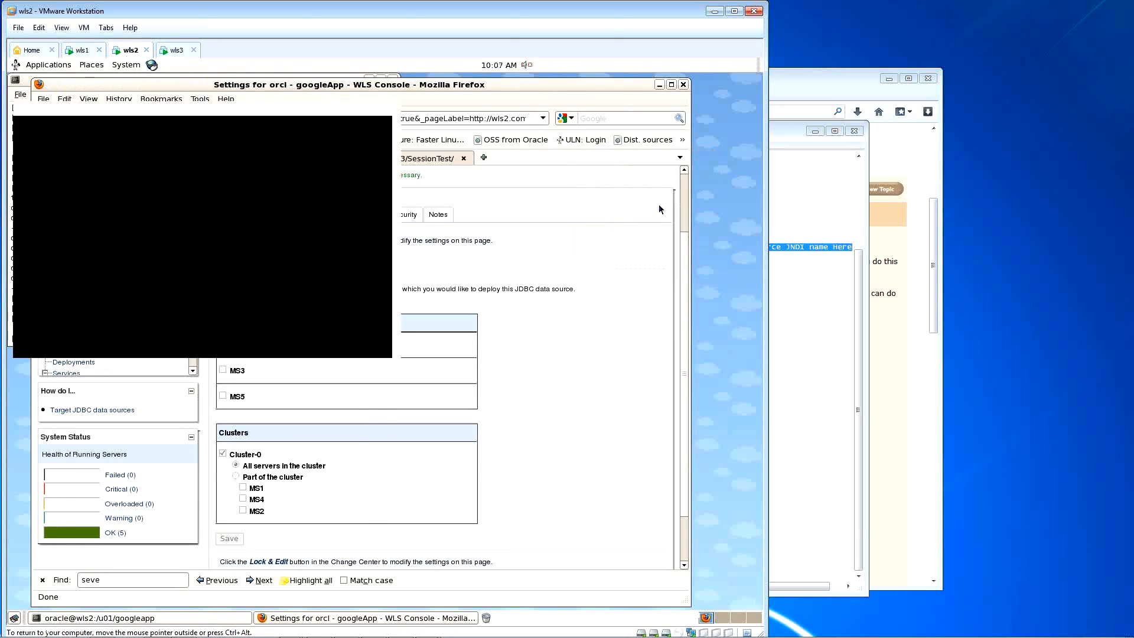
drag(352, 94, 639, 191)
text(cd )
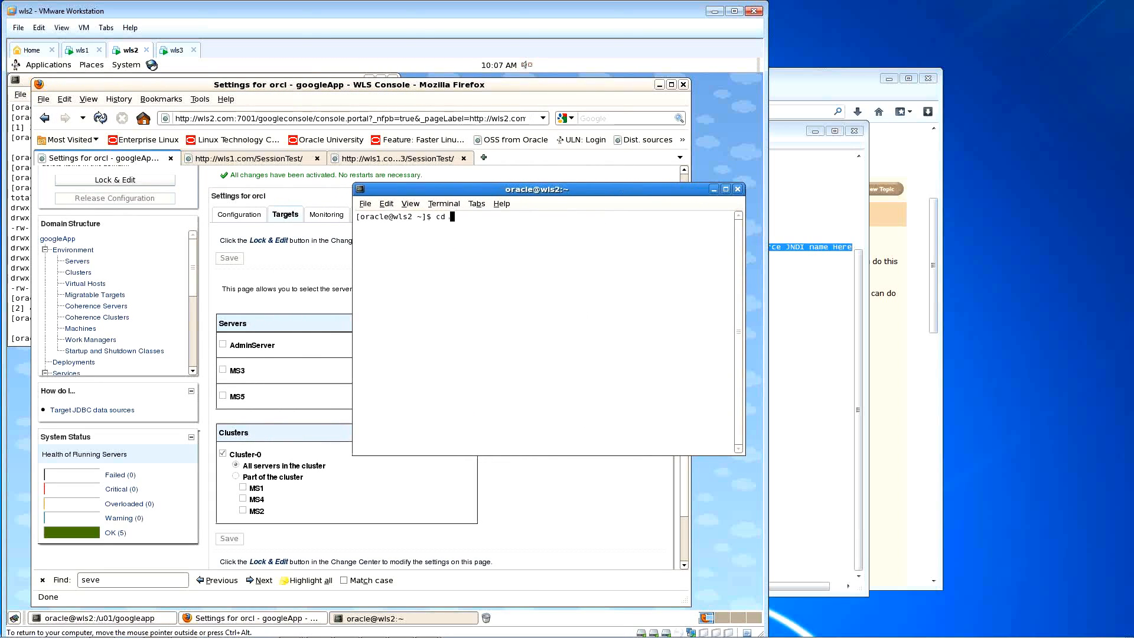
text(/u01/)
key(Return)
text(cd ap)
key(Tab)
key(Tab)
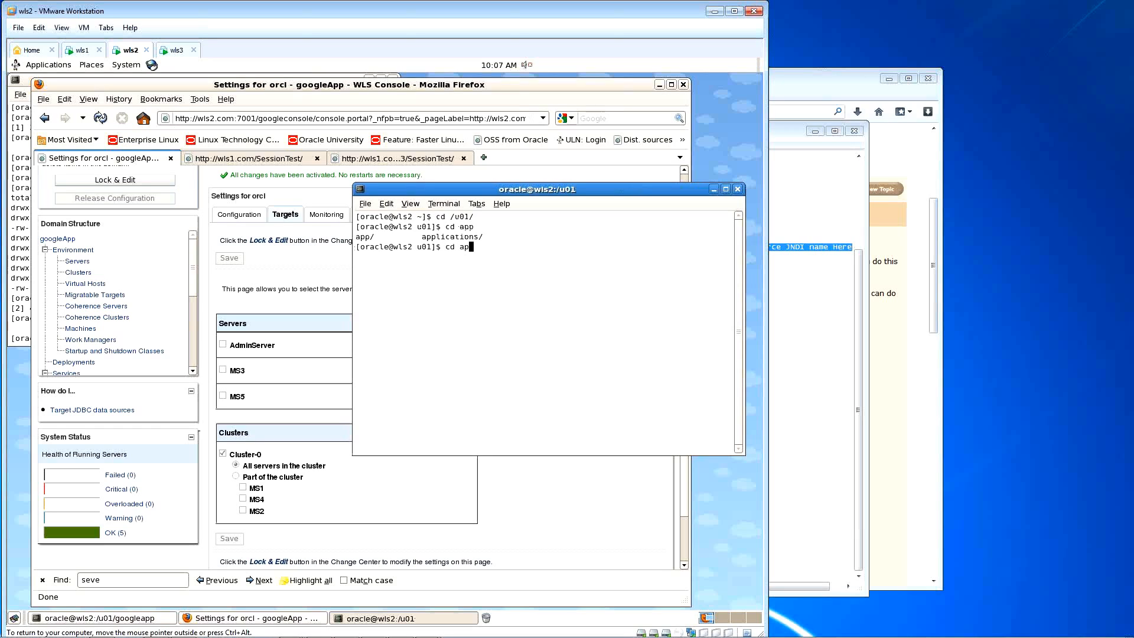
text(pl)
key(Tab)
key(Return)
Step: List the applications folder with ls -altr and descend into SessionTest/SessionTest, listing each level
text(l)
key(Return)
text(ls -altr)
key(Return)
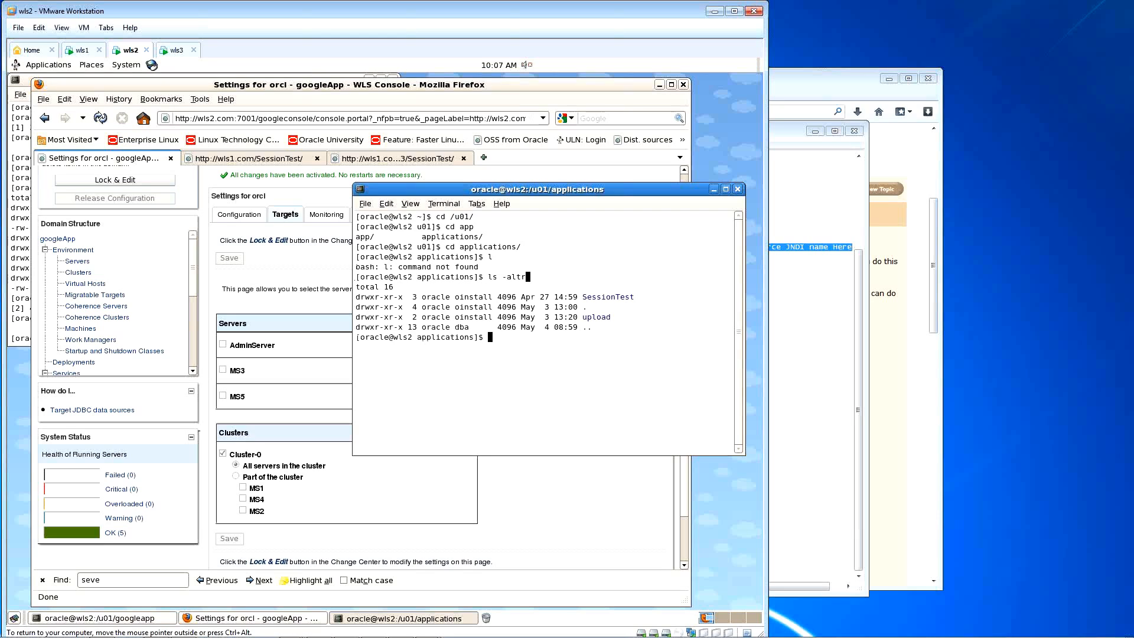
text(cd Se)
key(Tab)
key(Return)
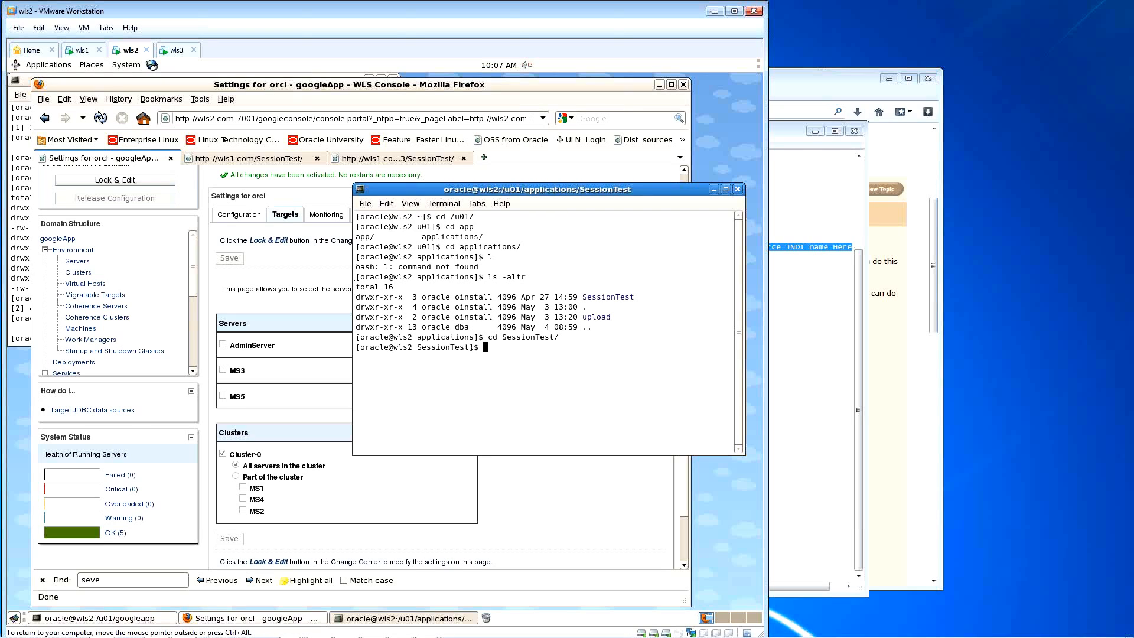
text(ls -altr)
key(Return)
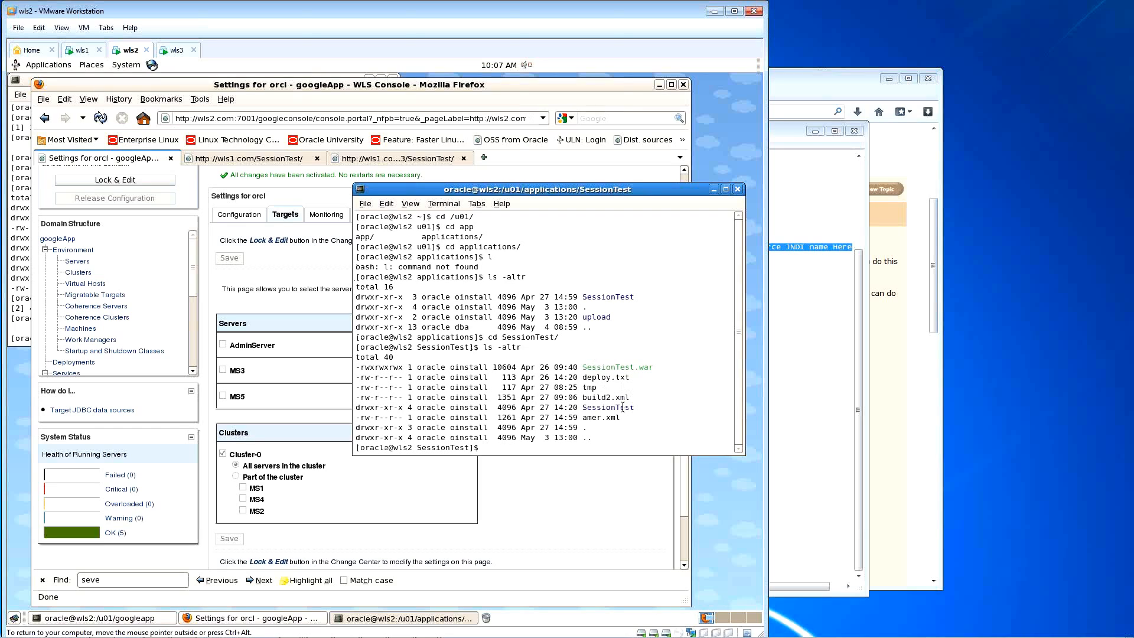
text(cd SessionTest)
key(Return)
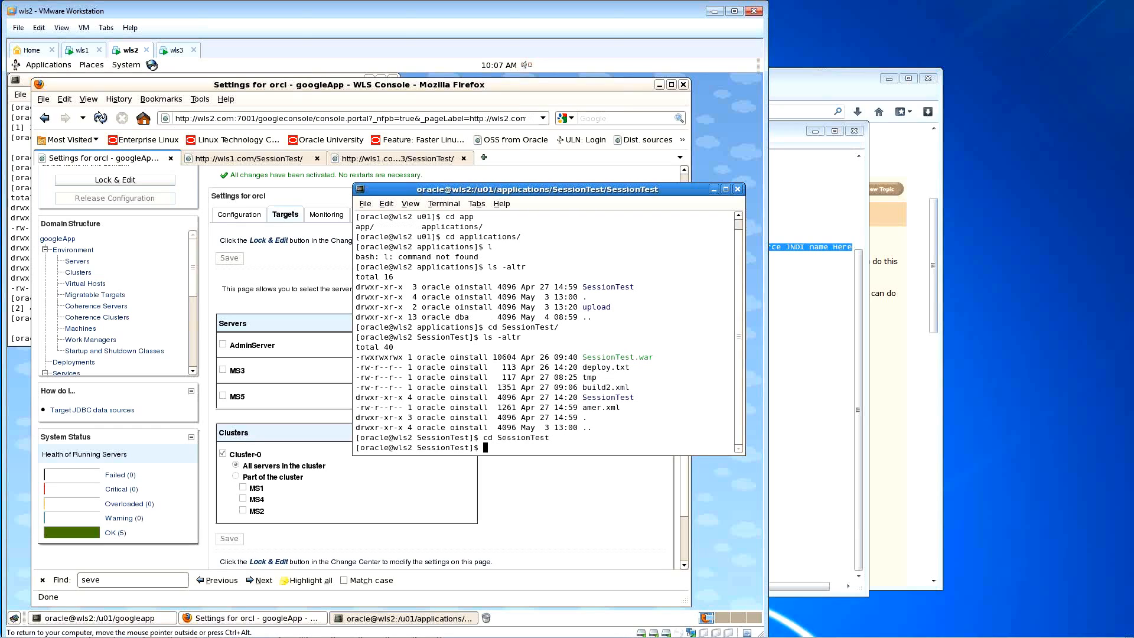
key(Up)
key(Up)
key(Return)
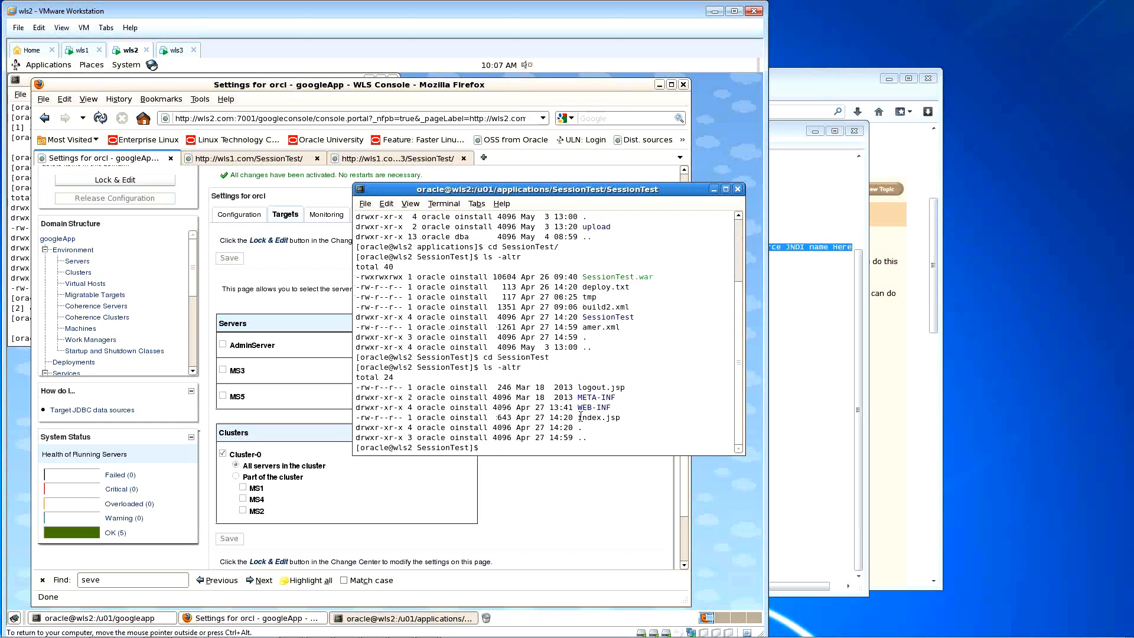
Step: Rename index.jsp to index.jsp_bkp and create a new index.jsp containing the pasted corrected code
text(mv index.jsp index.jsp_bkp)
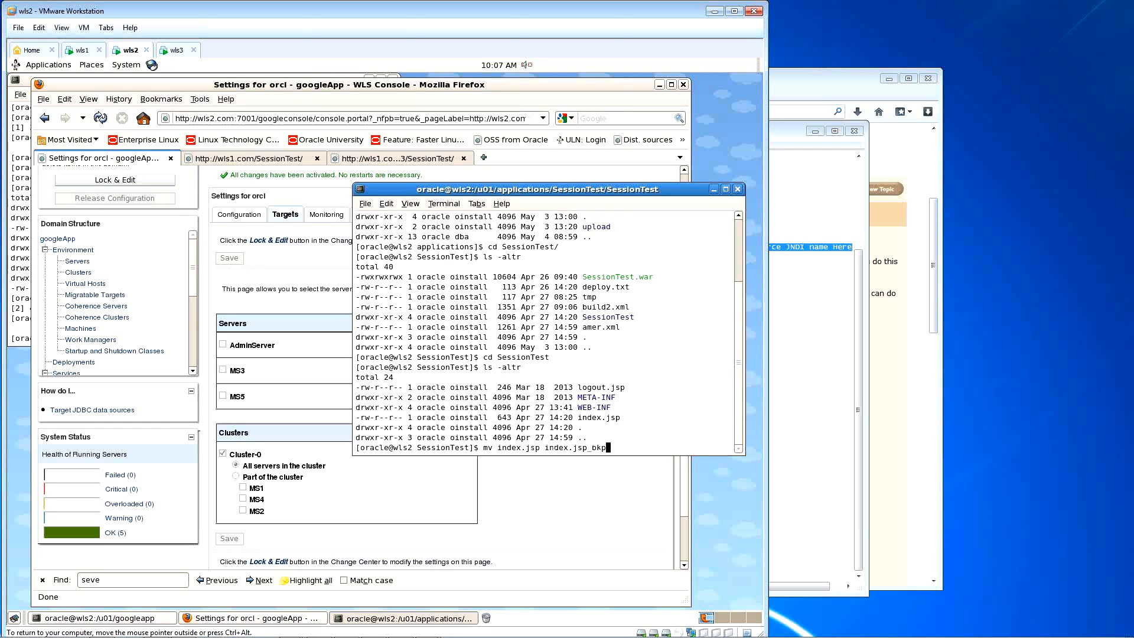
key(Return)
text(vi)
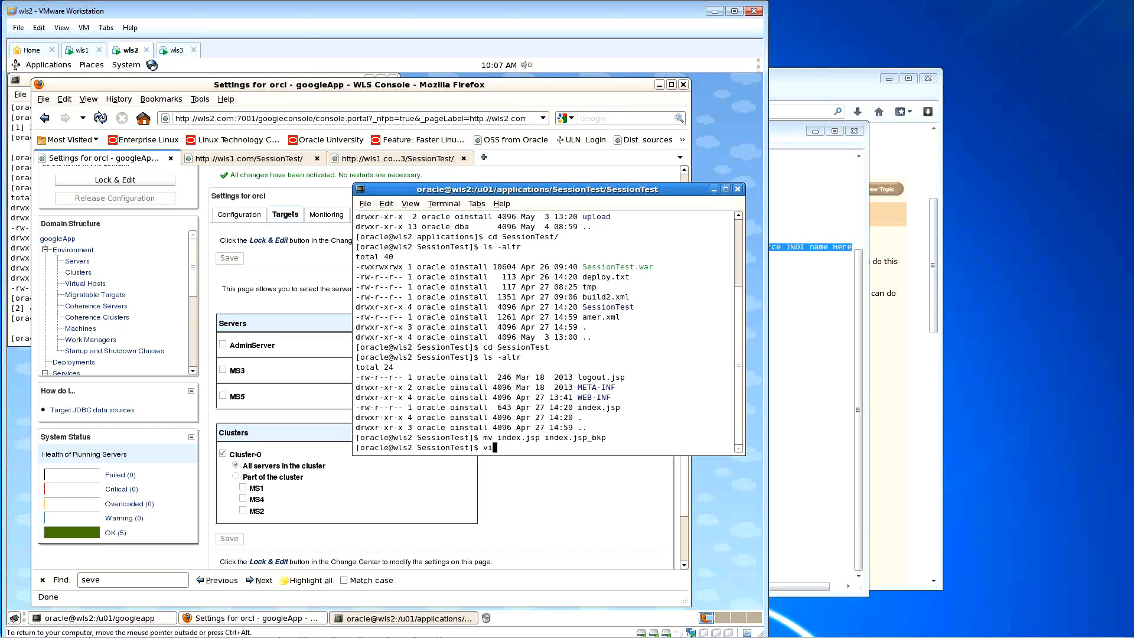
text( index.jsp)
key(Return)
key(i)
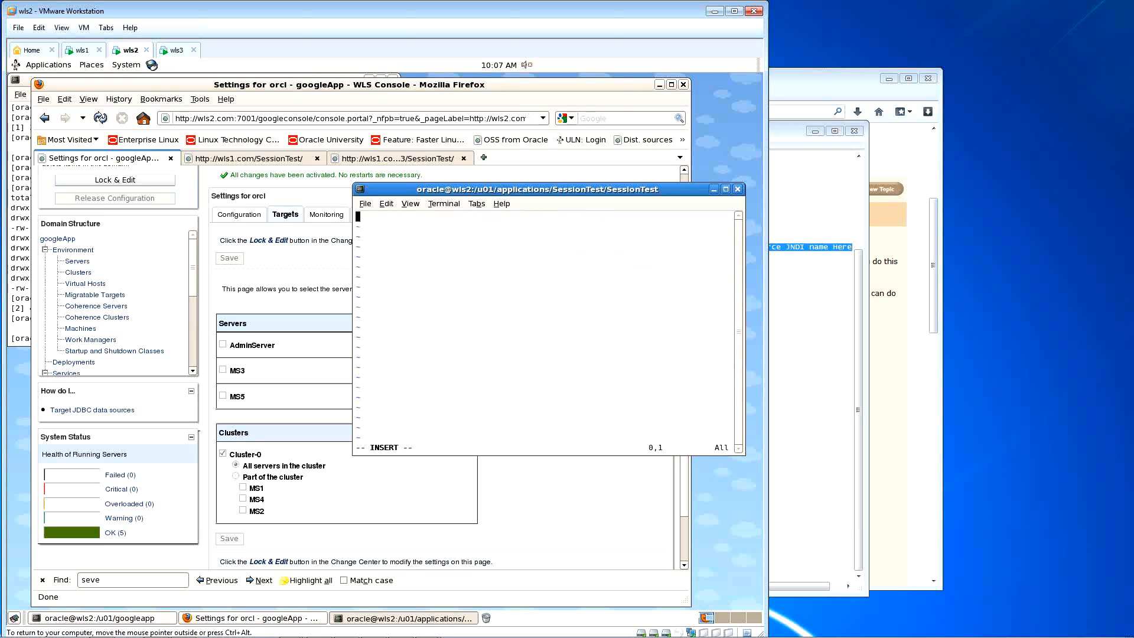
key(BackSpace)
key(BackSpace)
key(BackSpace)
key(BackSpace)
key(BackSpace)
key(BackSpace)
key(BackSpace)
key(BackSpace)
key(BackSpace)
key(BackSpace)
key(BackSpace)
click(790, 134)
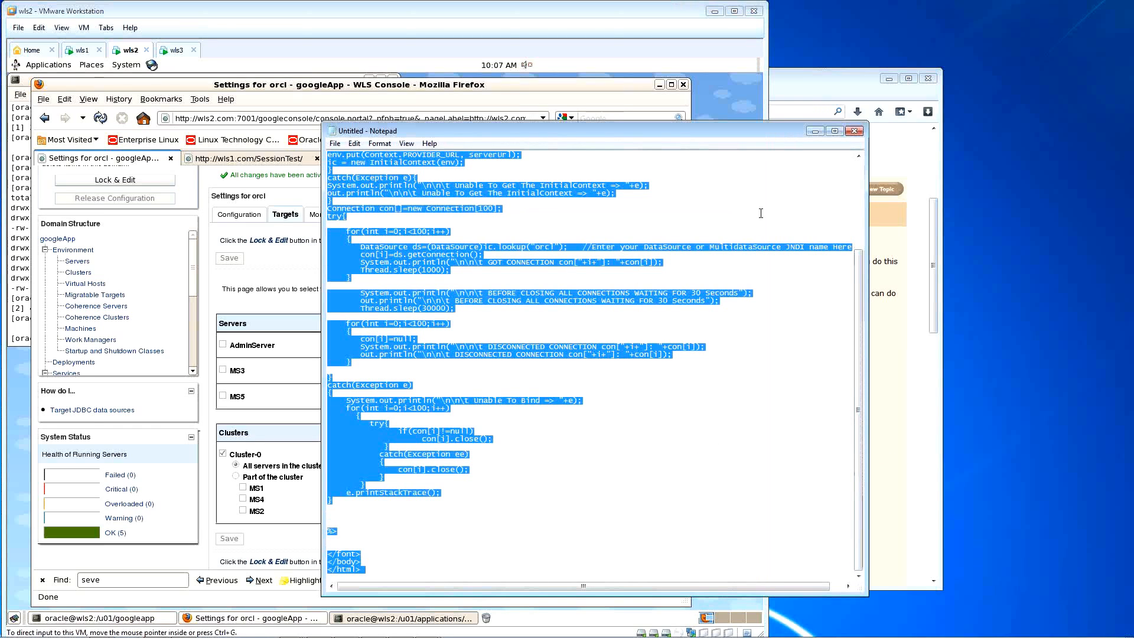
click(708, 60)
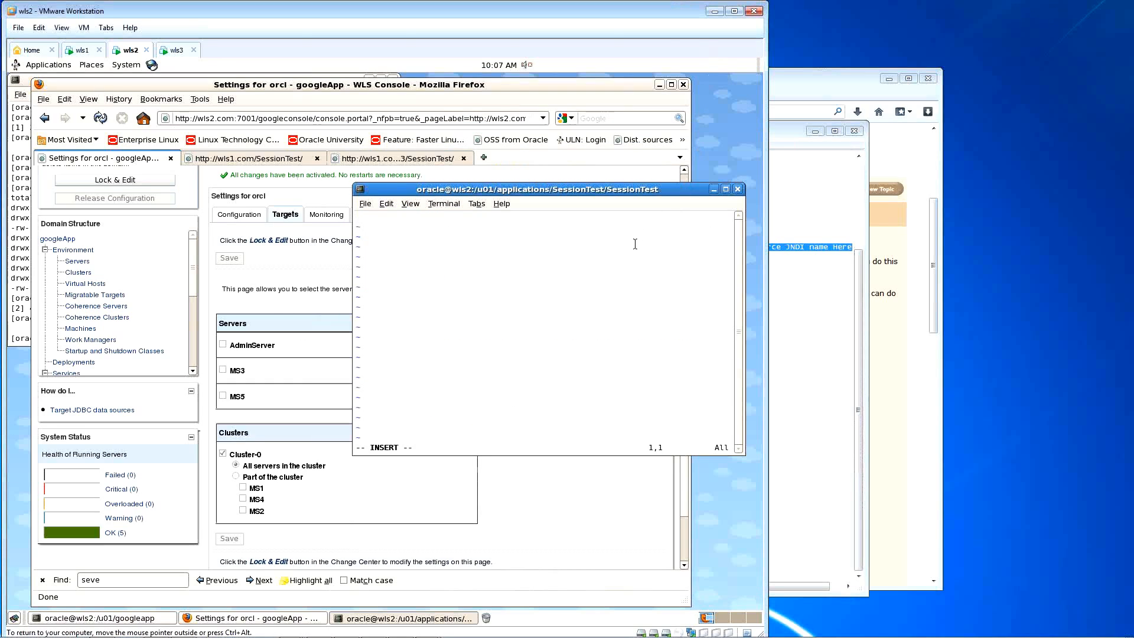
key(ctrl+shift+v)
key(Escape)
key(shift+z)
key(shift+z)
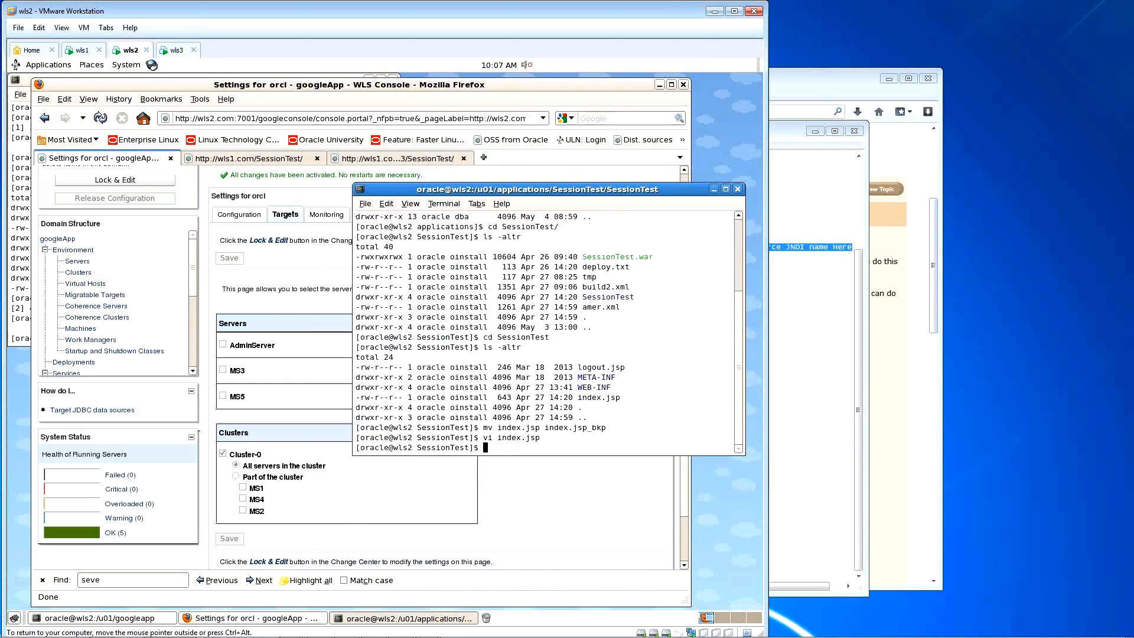
Step: Go up one directory with cd .. and print the working directory
text(cd)
key(BackSpace)
key(BackSpace)
text(cd ..)
key(Return)
text(pw)
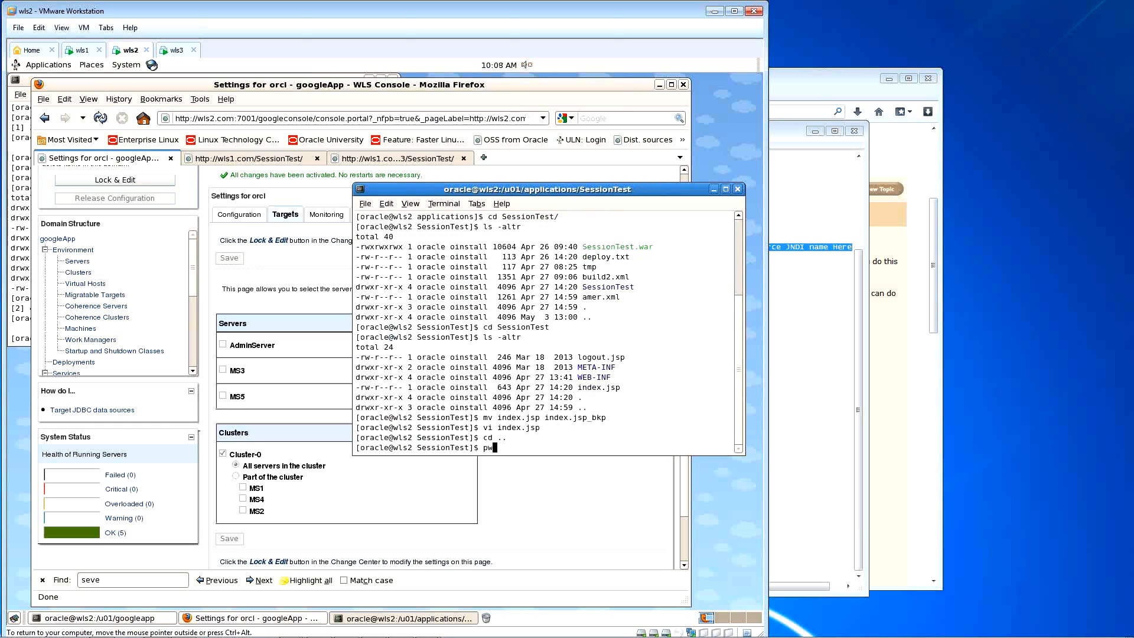
text(d)
key(Return)
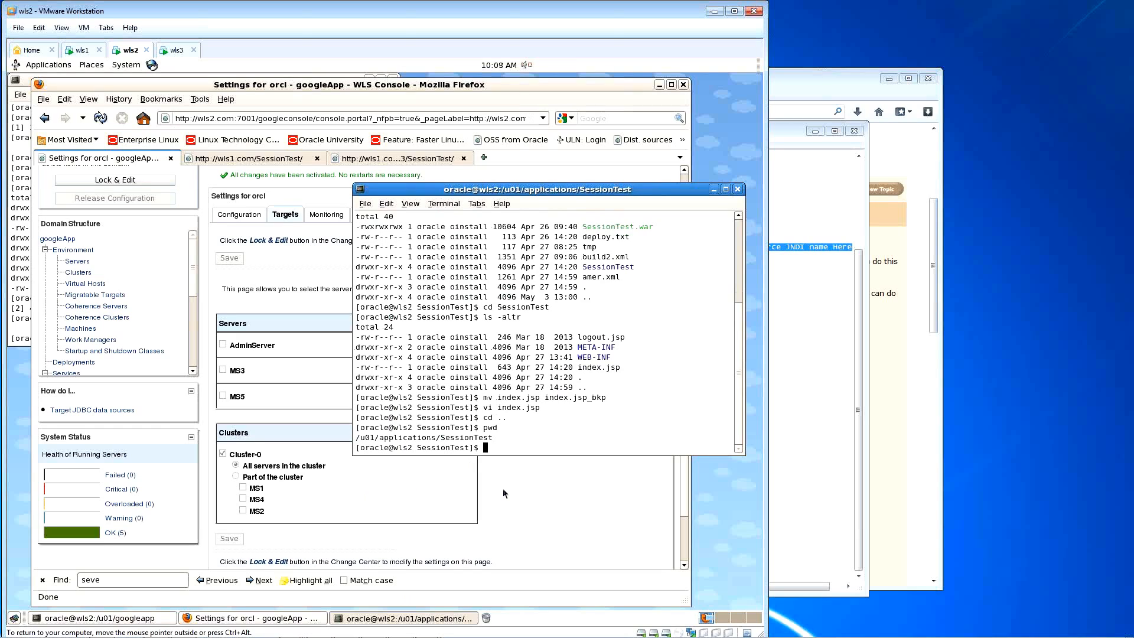
click(510, 488)
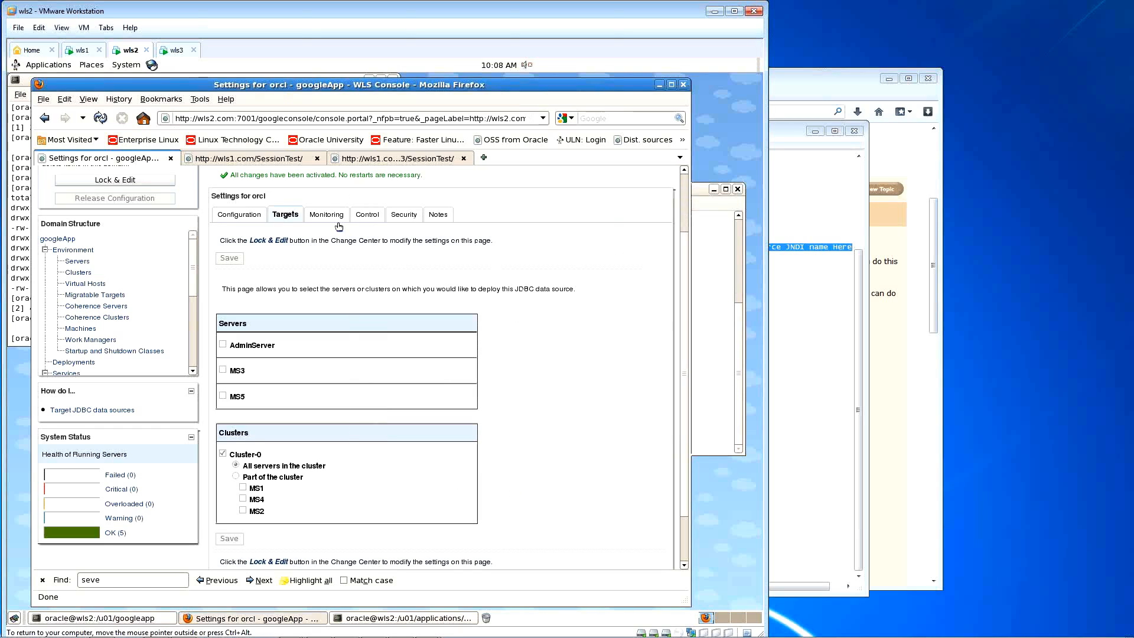
click(272, 162)
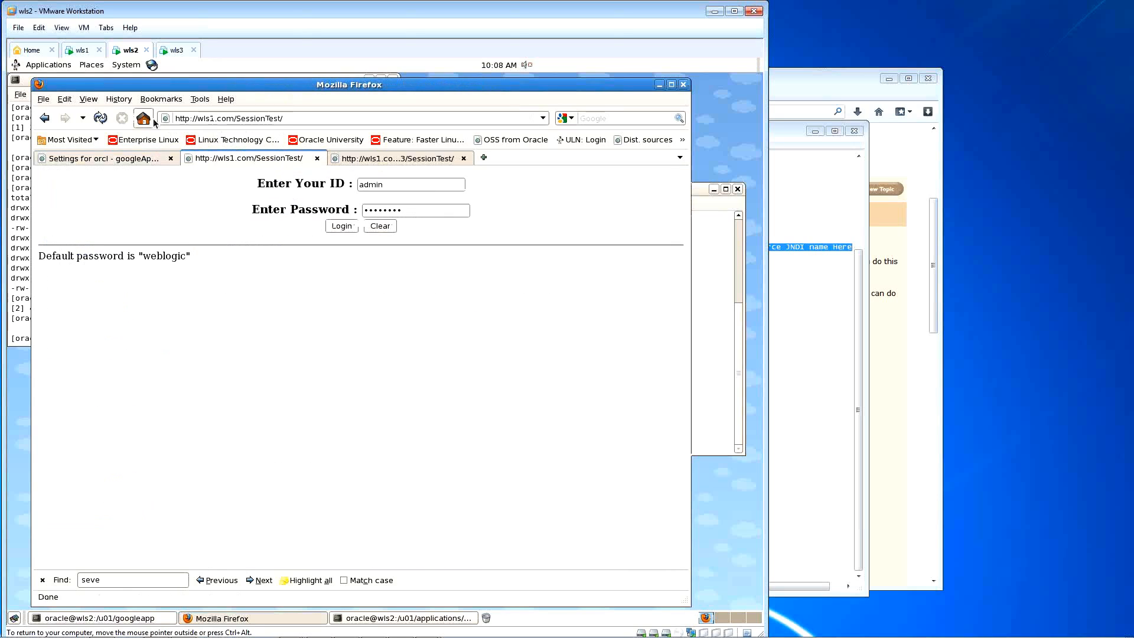
click(101, 118)
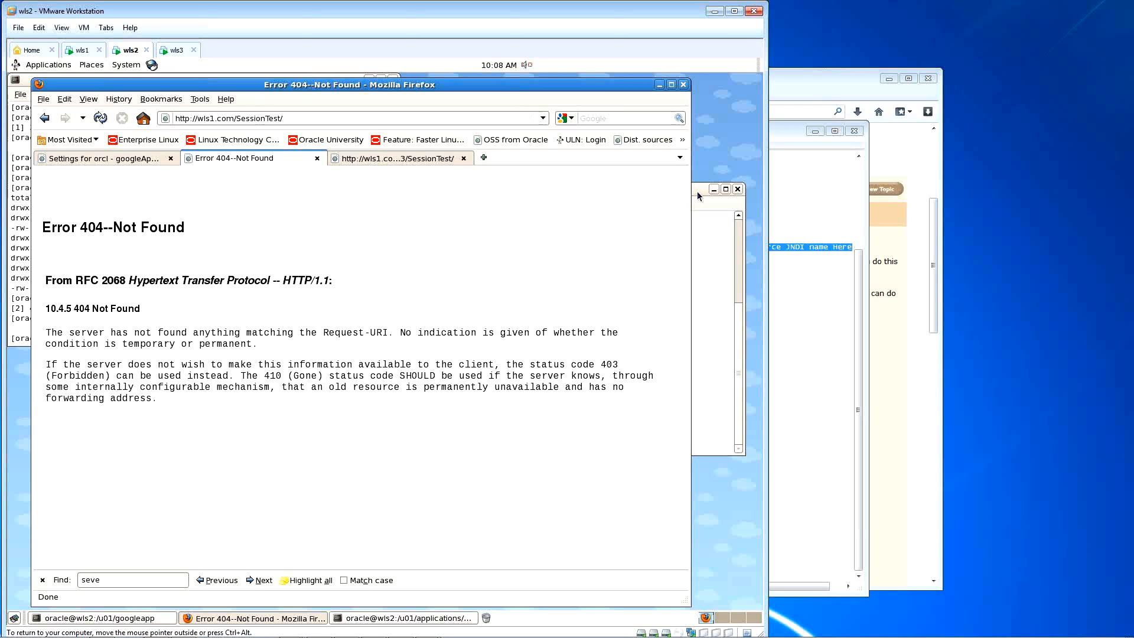
Step: From the Deployments summary, lock the configuration and run the SessionTest update through Next and Finish
click(126, 163)
scroll(168, 325, down, 5)
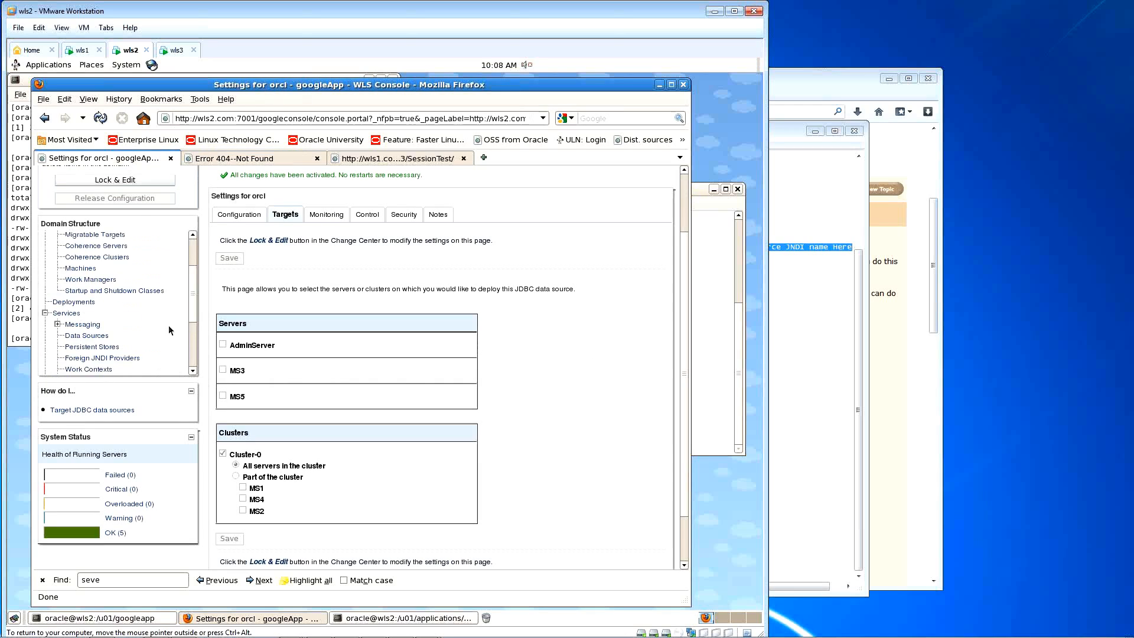
scroll(168, 326, up, 1)
click(73, 328)
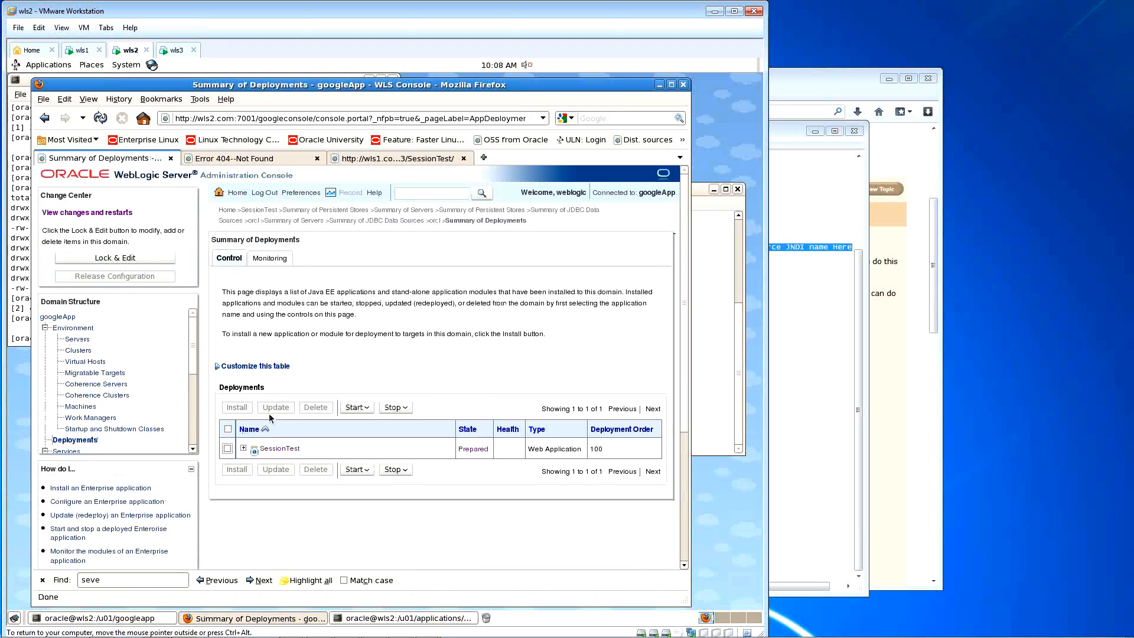
click(134, 259)
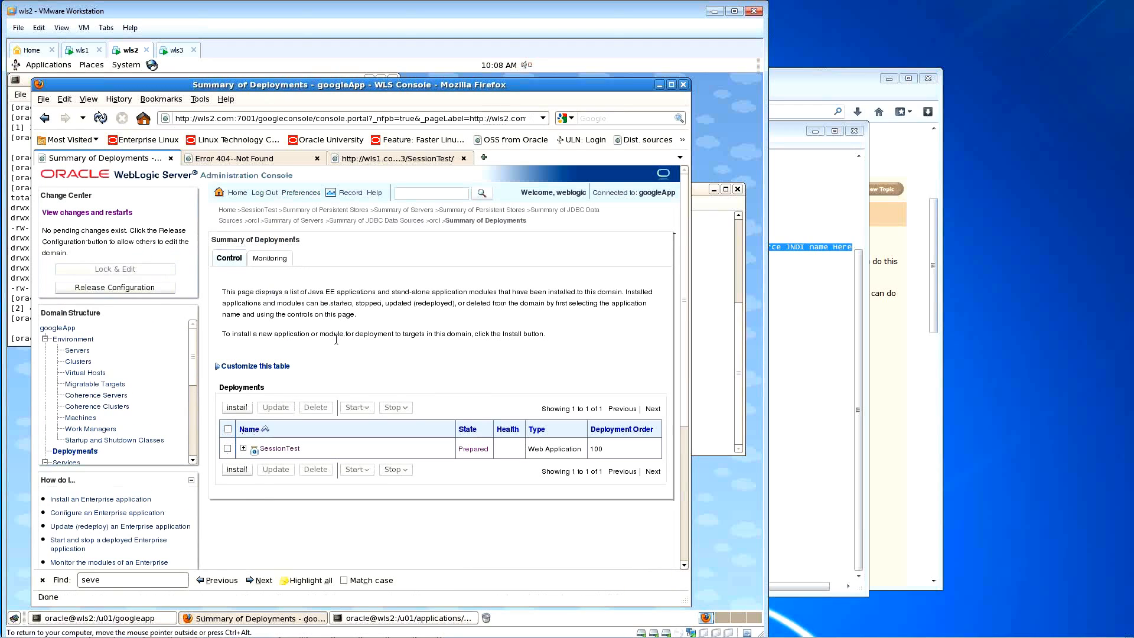
scroll(337, 340, down, 1)
click(227, 409)
click(276, 368)
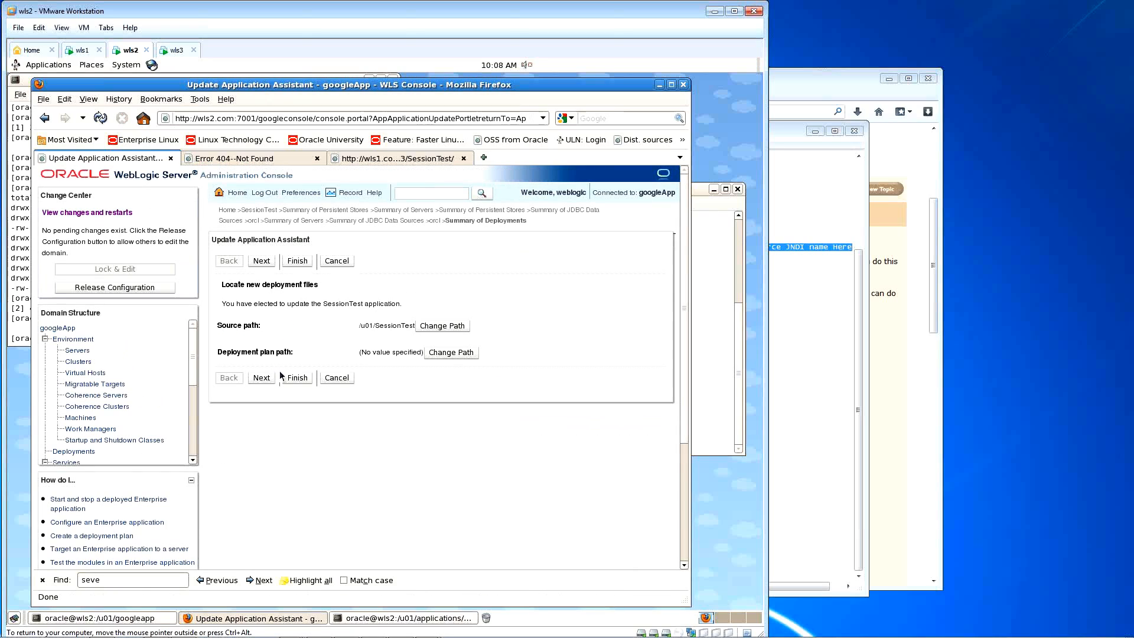
click(261, 379)
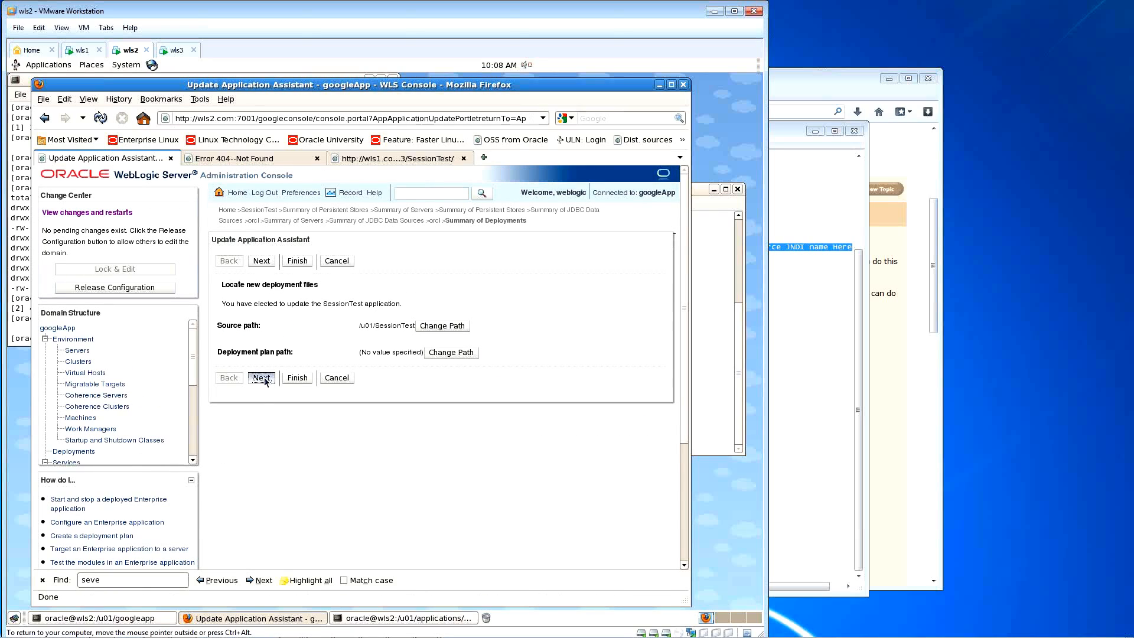
click(288, 395)
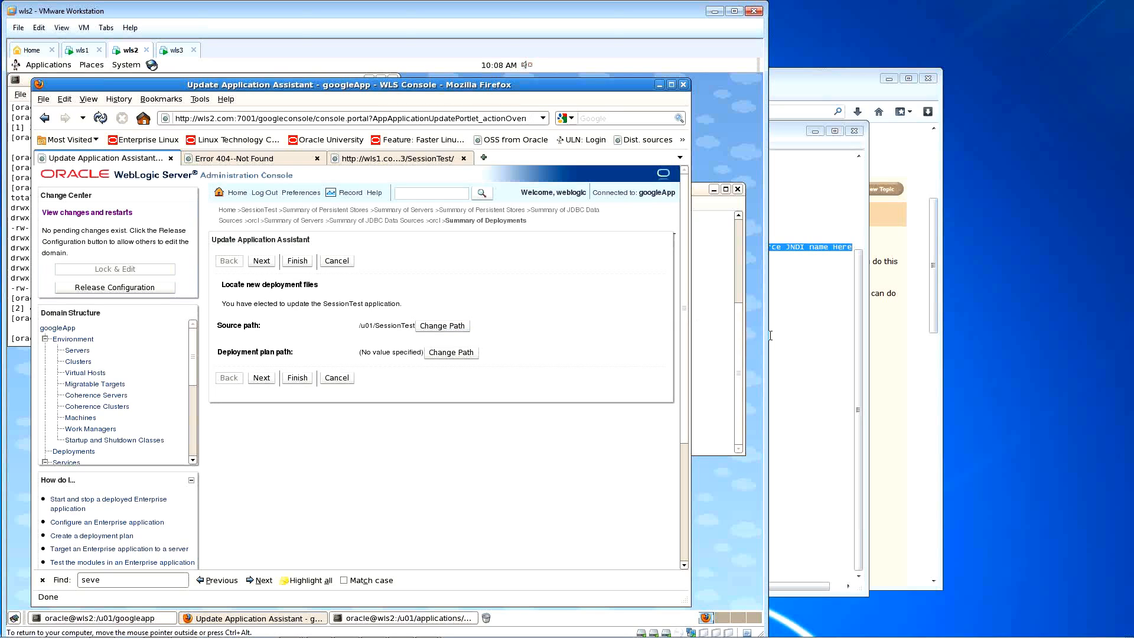
Step: Check the current working directory with pwd in the VM terminal
click(793, 335)
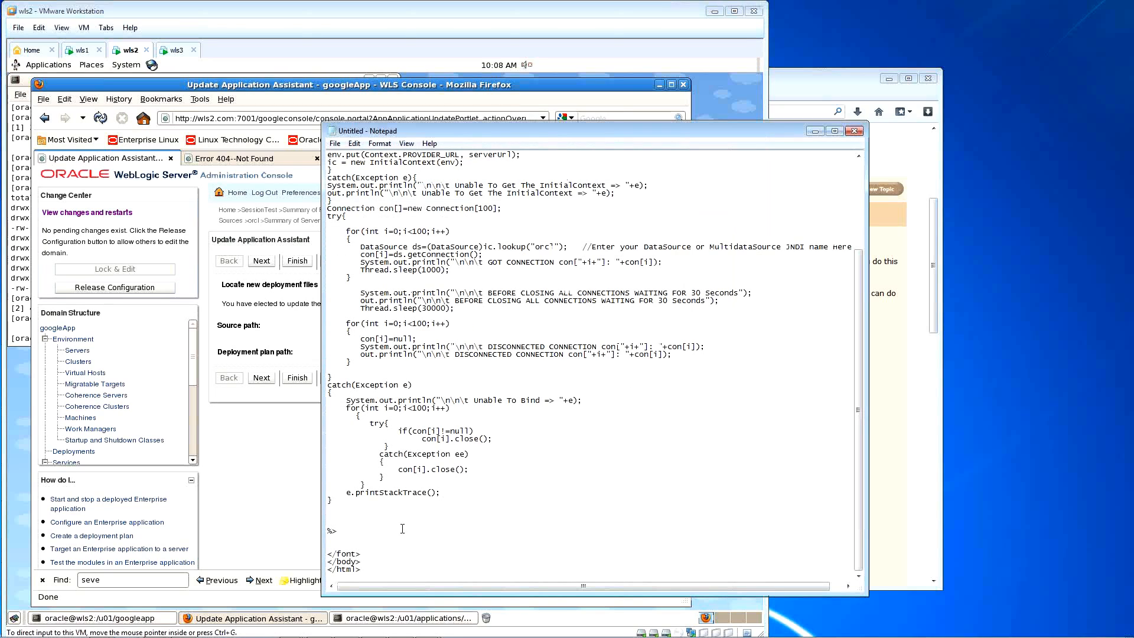
click(693, 103)
click(696, 245)
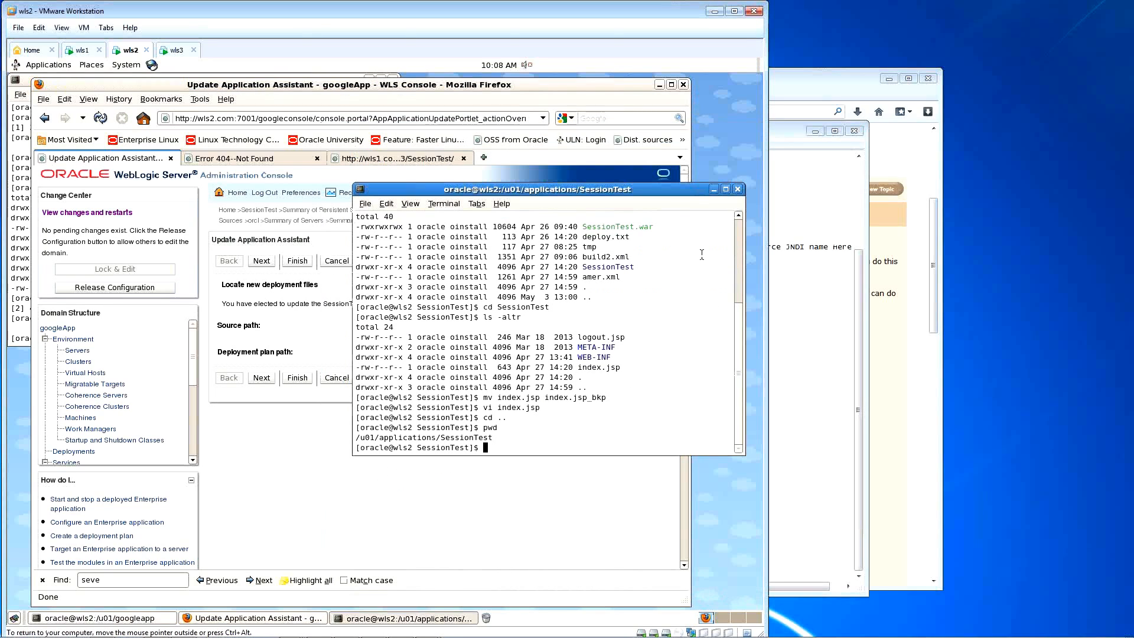
text(pwd)
key(Return)
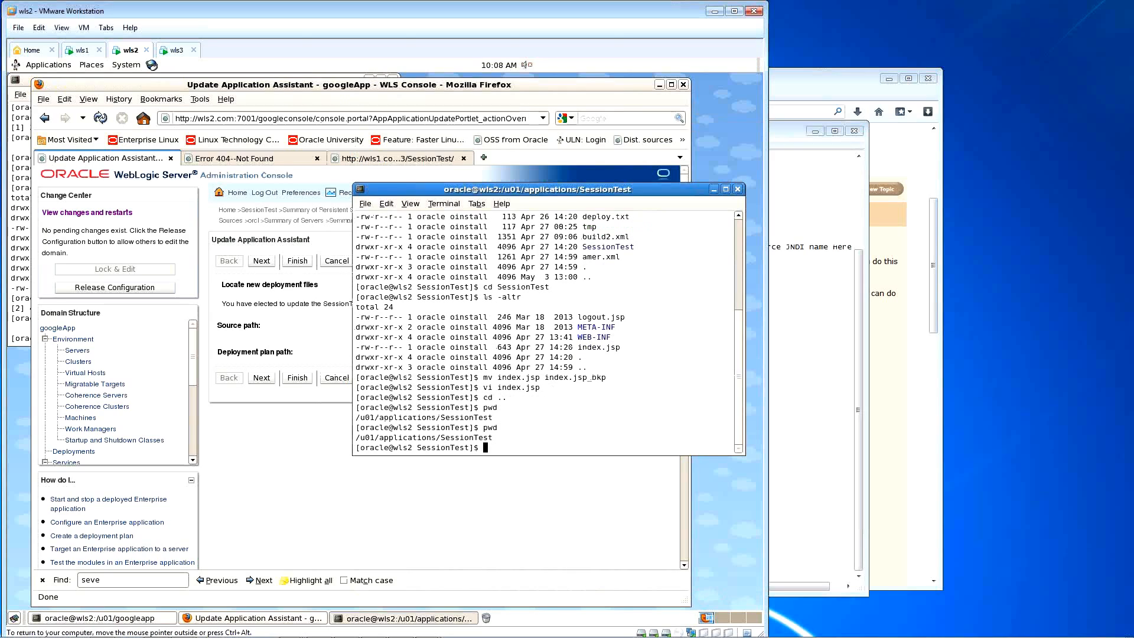
click(282, 313)
click(430, 328)
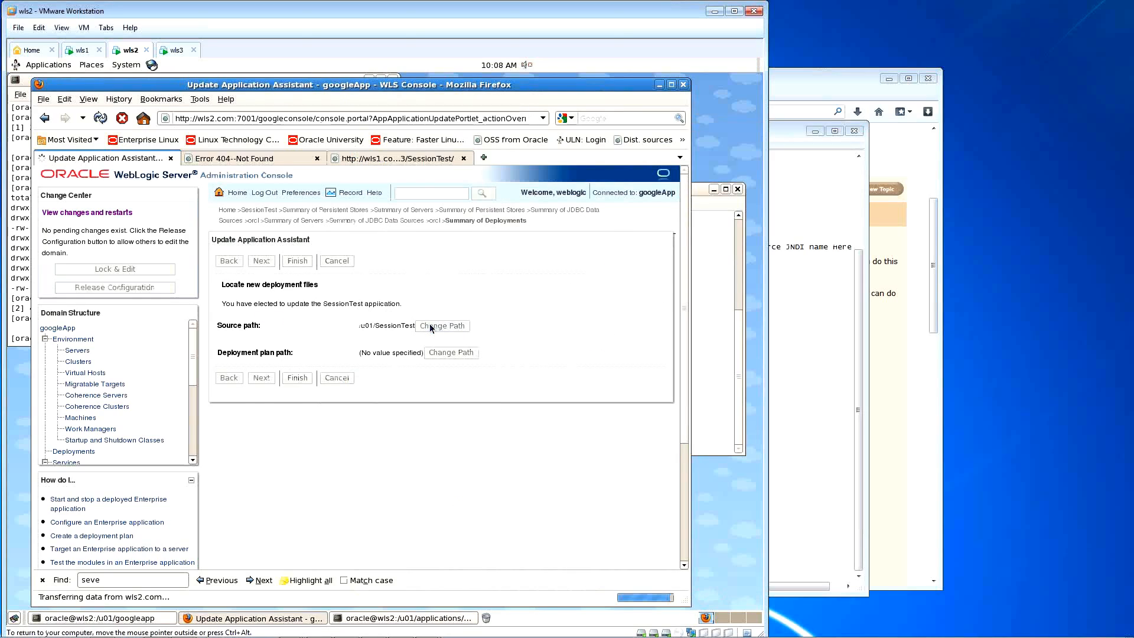
scroll(329, 456, down, 3)
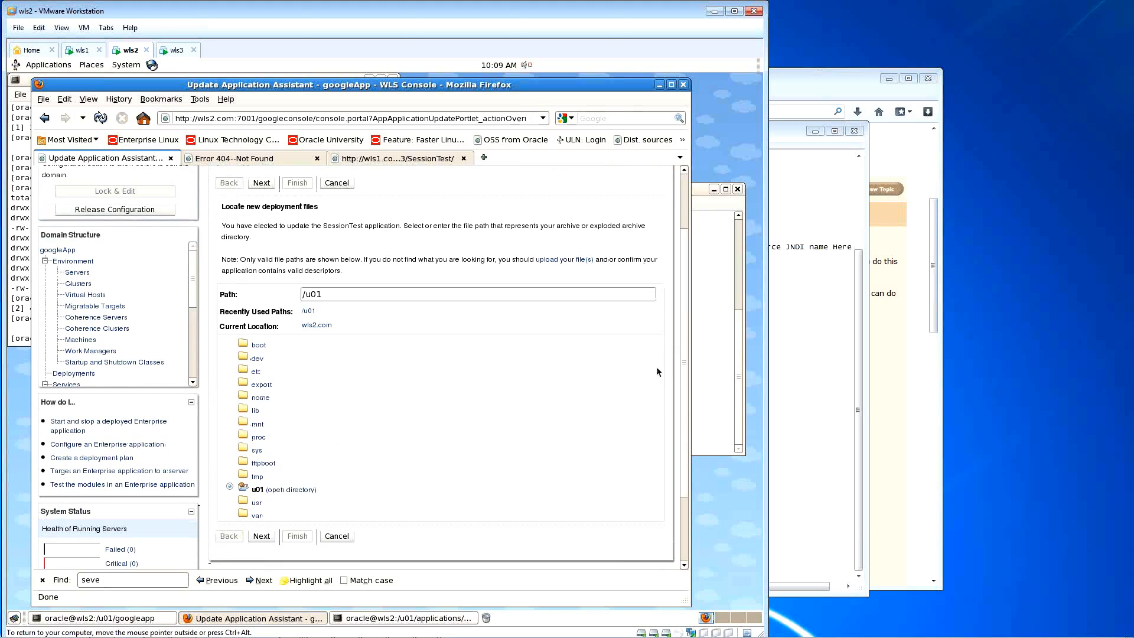
click(699, 370)
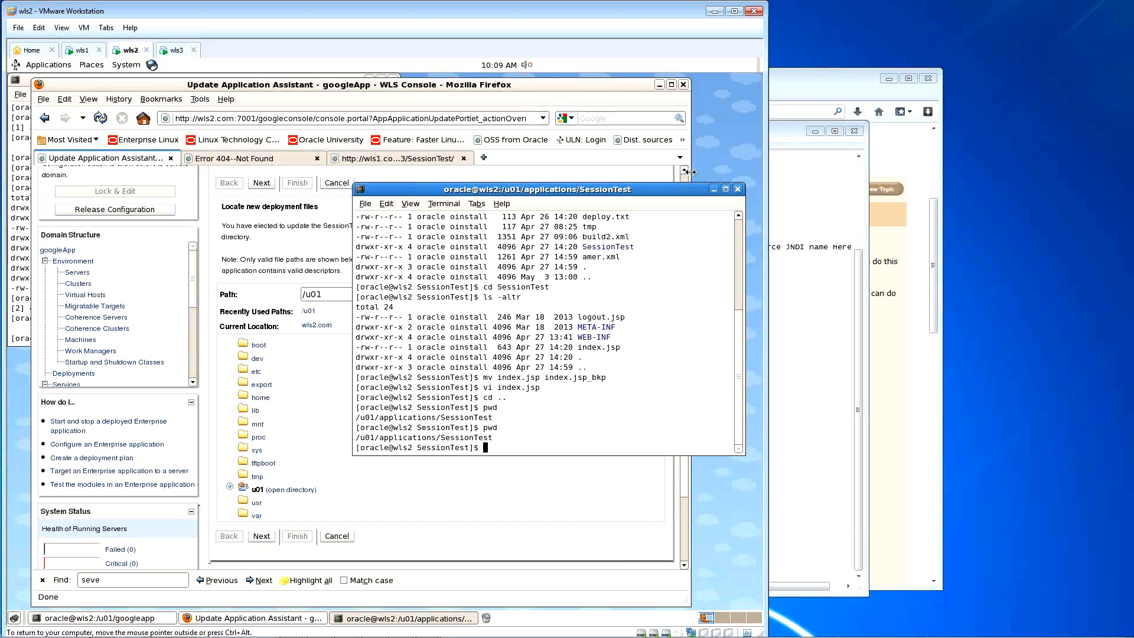
click(625, 87)
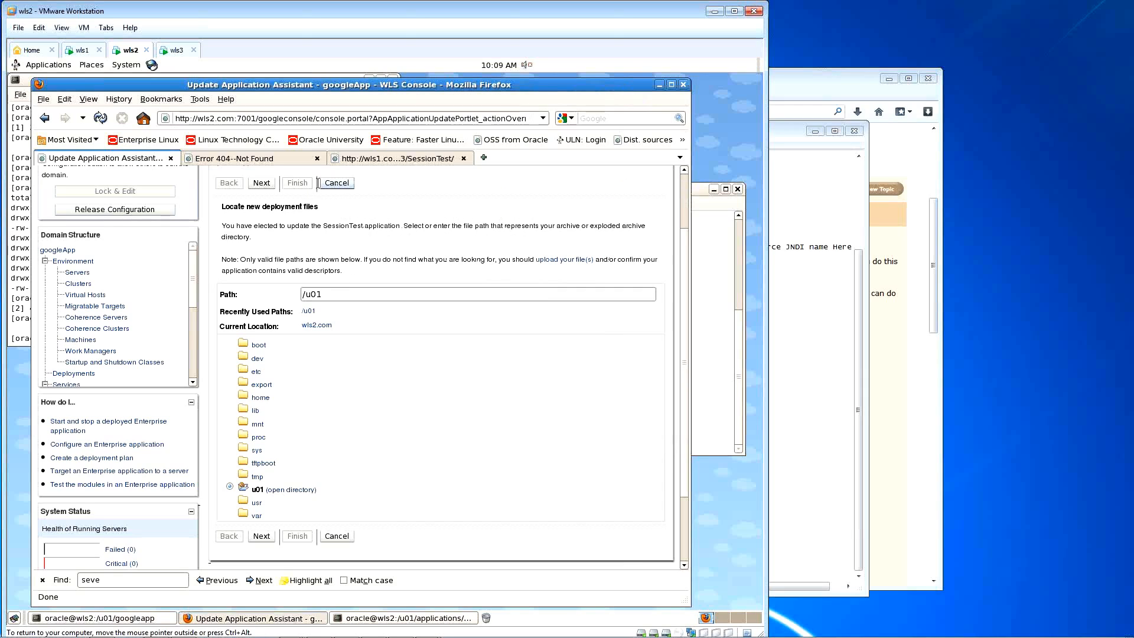
click(341, 184)
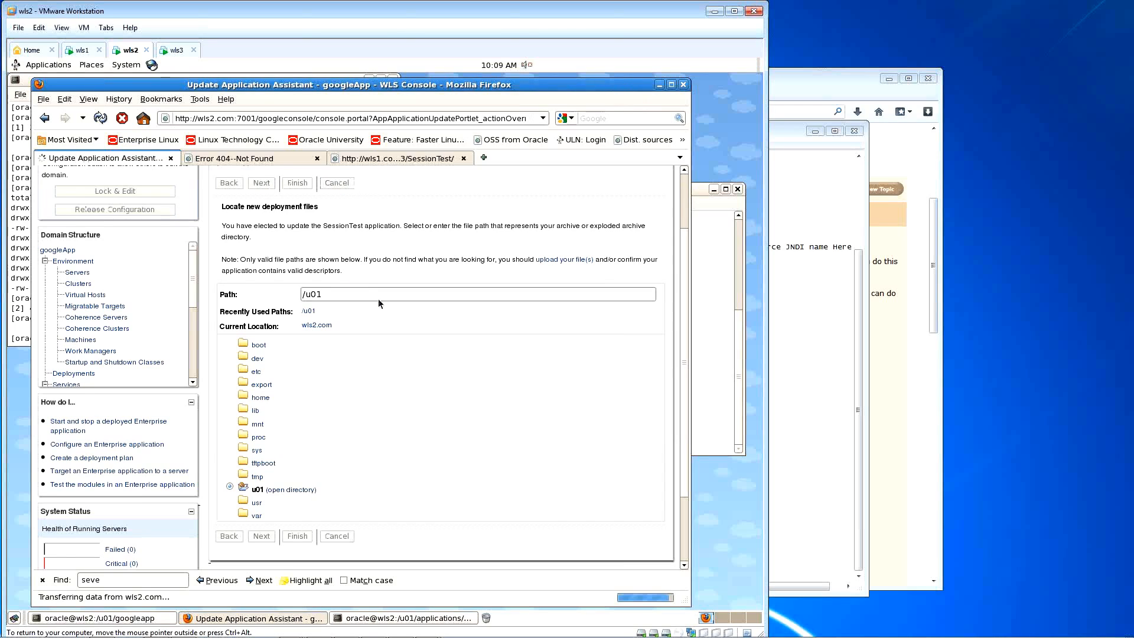
drag(359, 326, 416, 328)
key(ctrl+c)
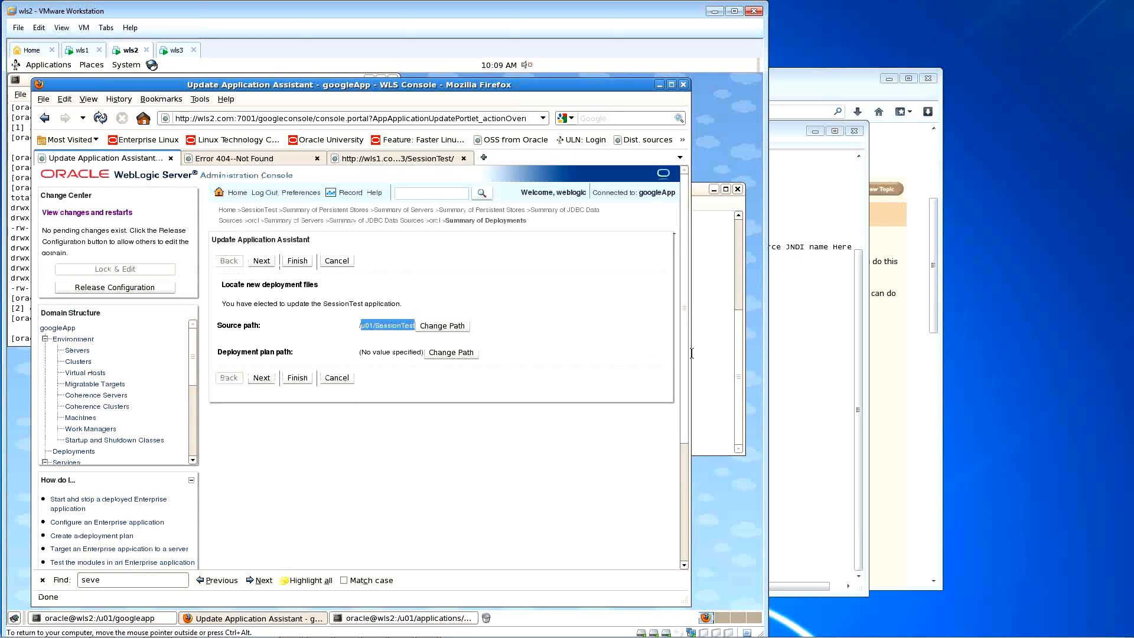
Step: List /u01/SessionTest with ls -latr, change into it and list its files
click(727, 353)
text(ls -latr)
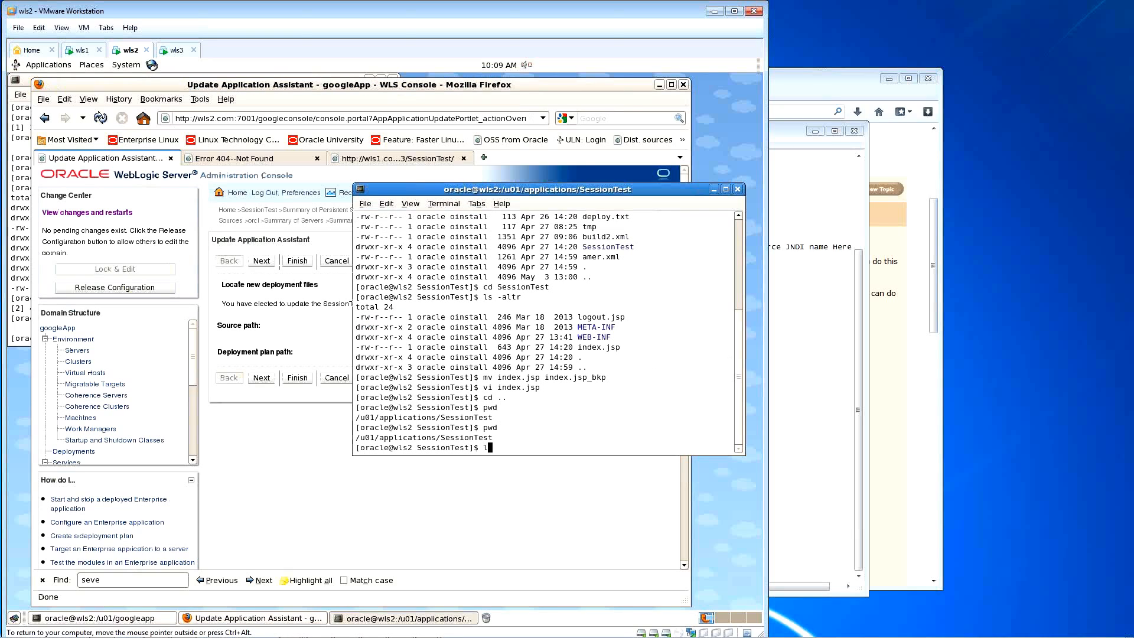
middle_click(635, 369)
key(Left)
key(Left)
key(Left)
key(Left)
key(Left)
key(Left)
key(Left)
key(Left)
key(Left)
key(Left)
key(Left)
key(Left)
key(Left)
key(Left)
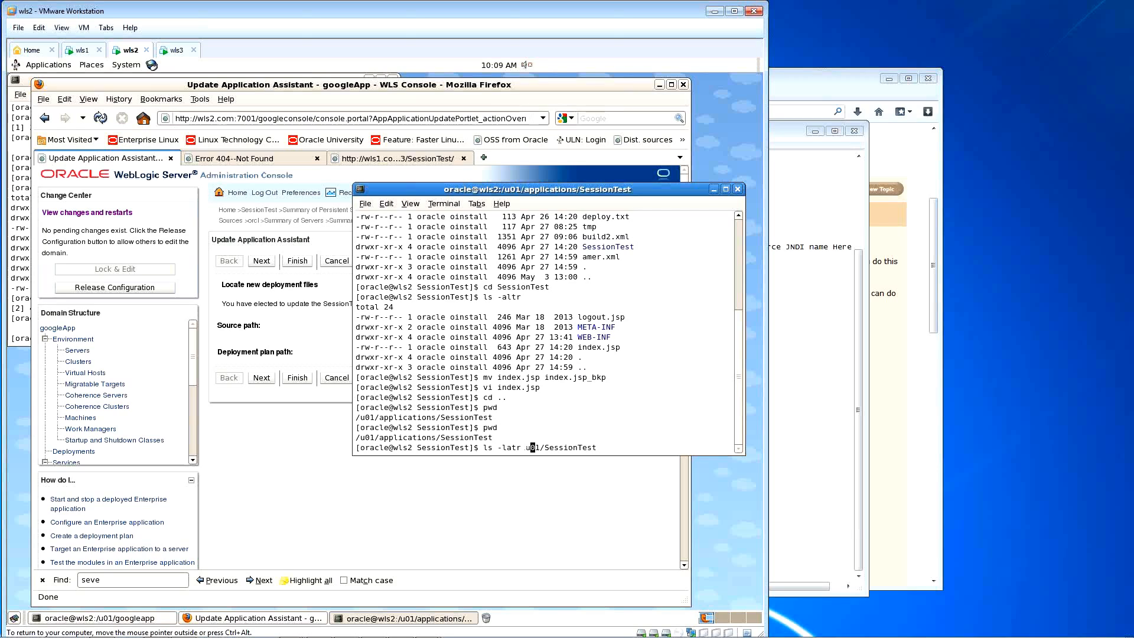
key(Return)
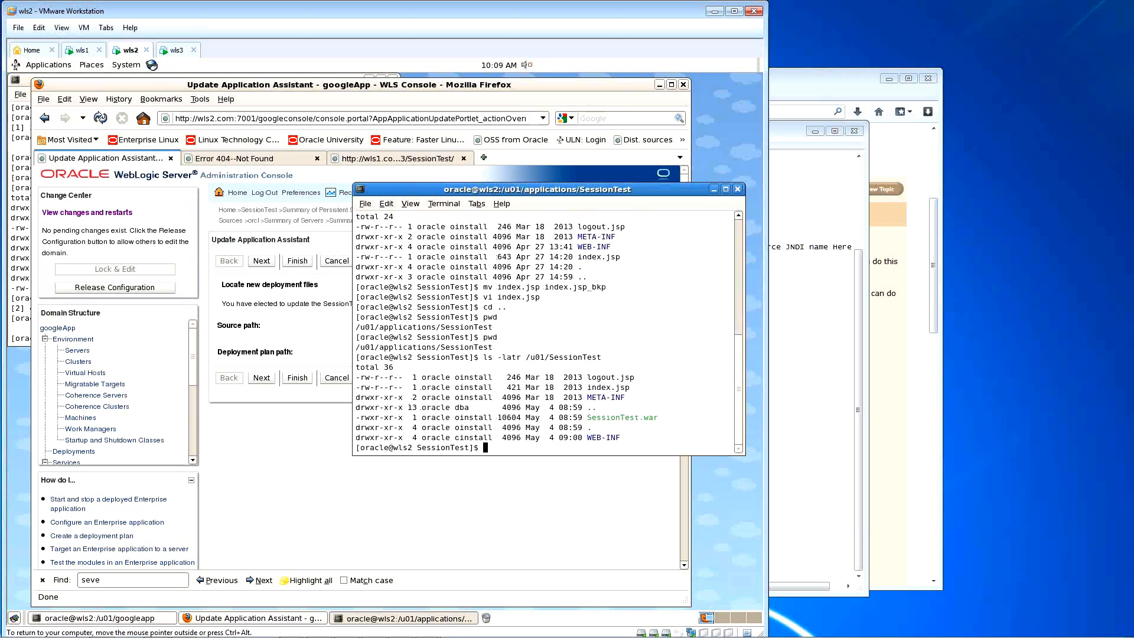
text(cd /u01/SessionTest)
key(Return)
text(ls)
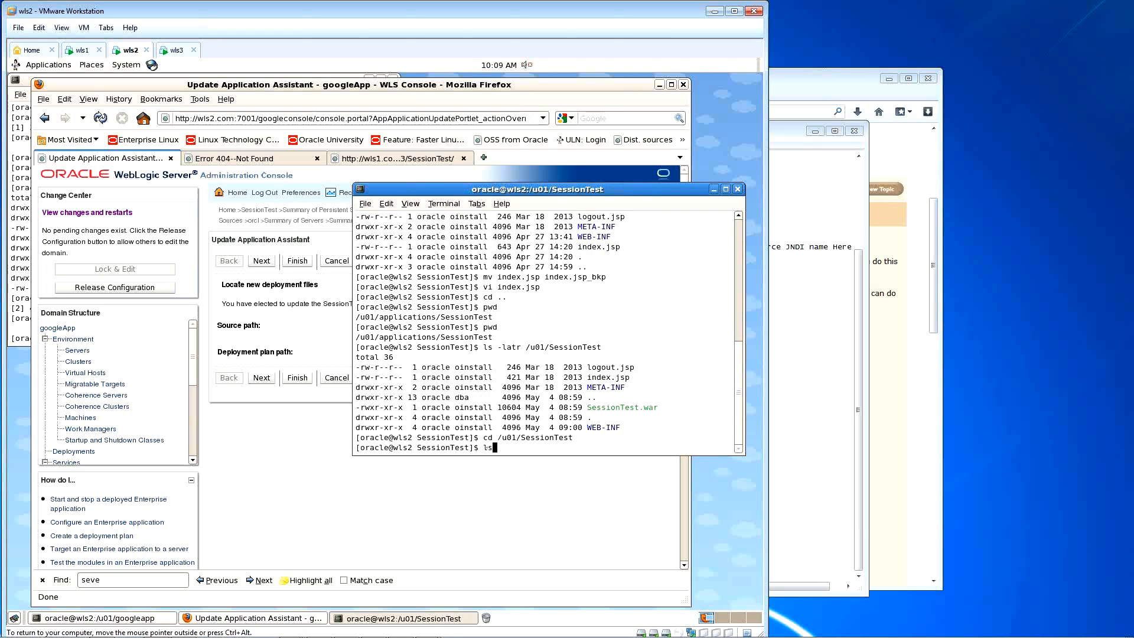
key(Return)
Step: Enter the WEB-INF folder and list its contents in detail
text(cd WE)
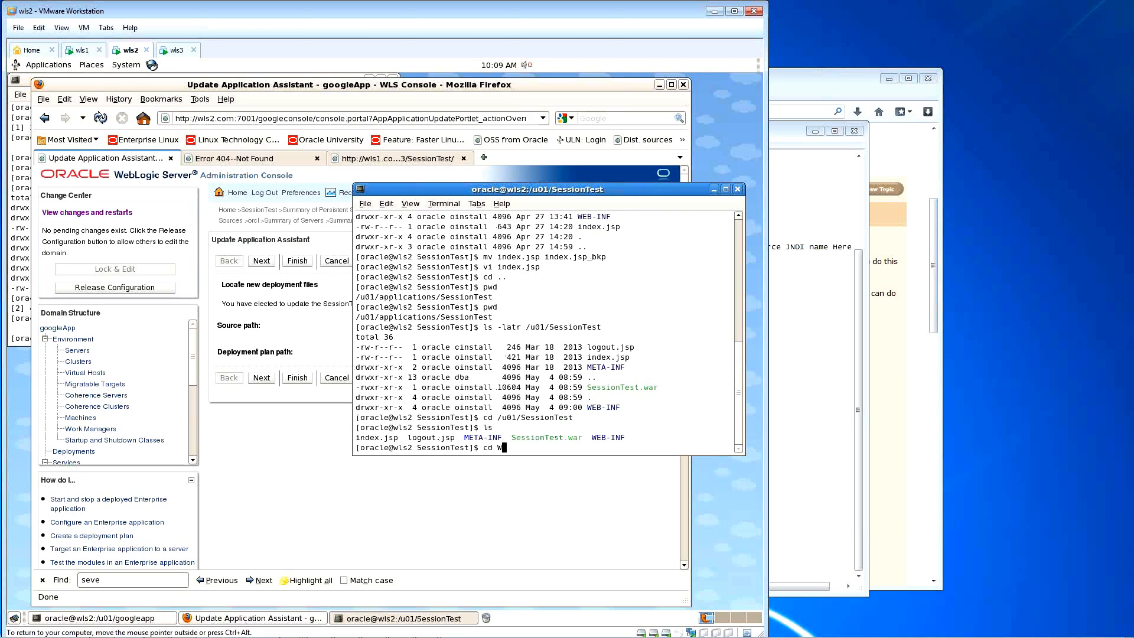
key(Tab)
key(Return)
text(l)
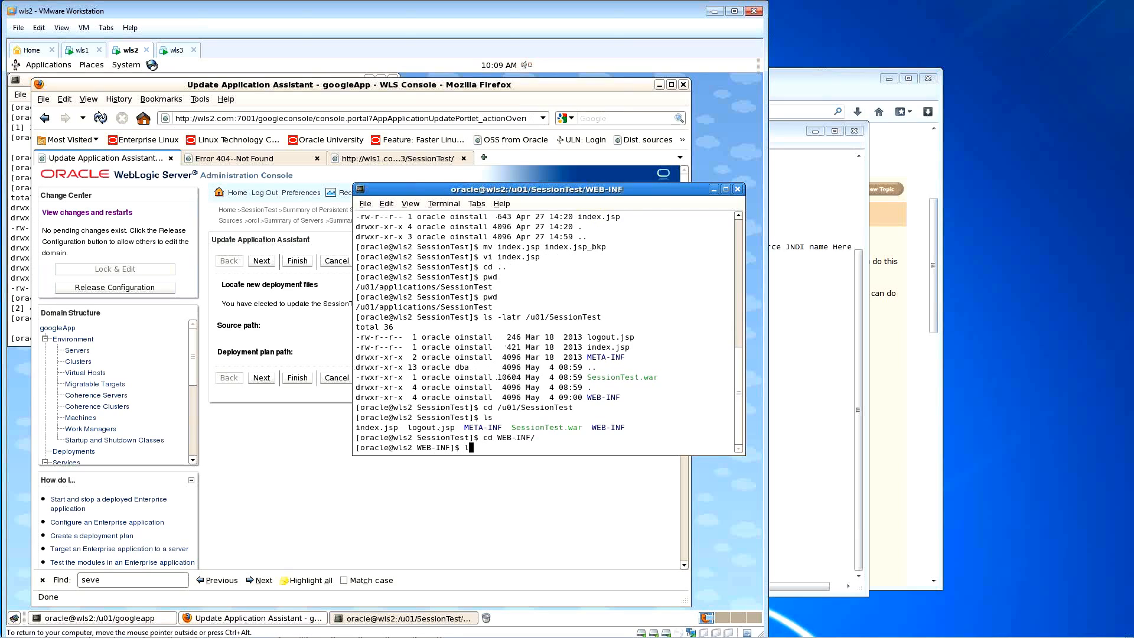
key(Return)
text(ls)
key(Return)
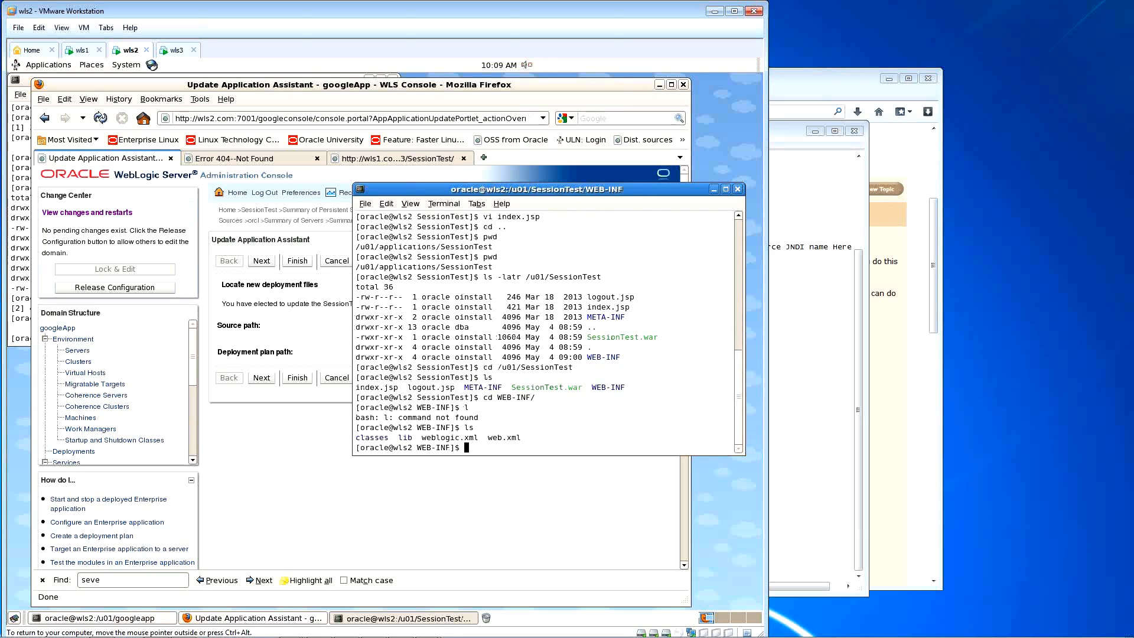
text(ls -latr)
key(Return)
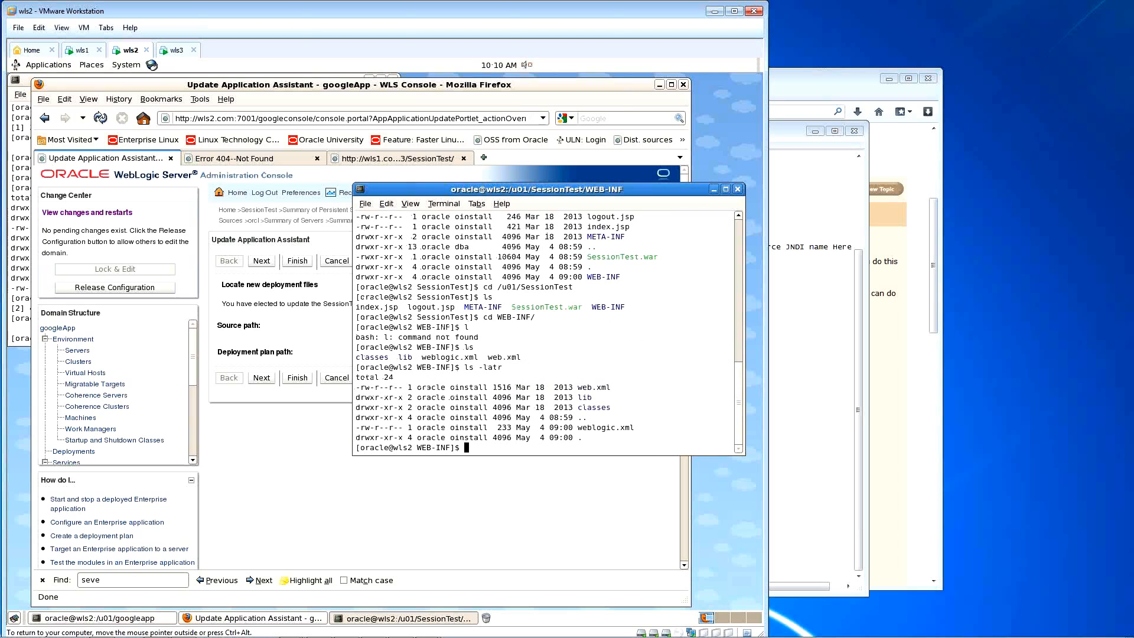
Step: Return to SessionTest, list it with ls -latr, and copy the index.jsp file name
text(cd ..)
key(Return)
text(ls -latr)
key(Return)
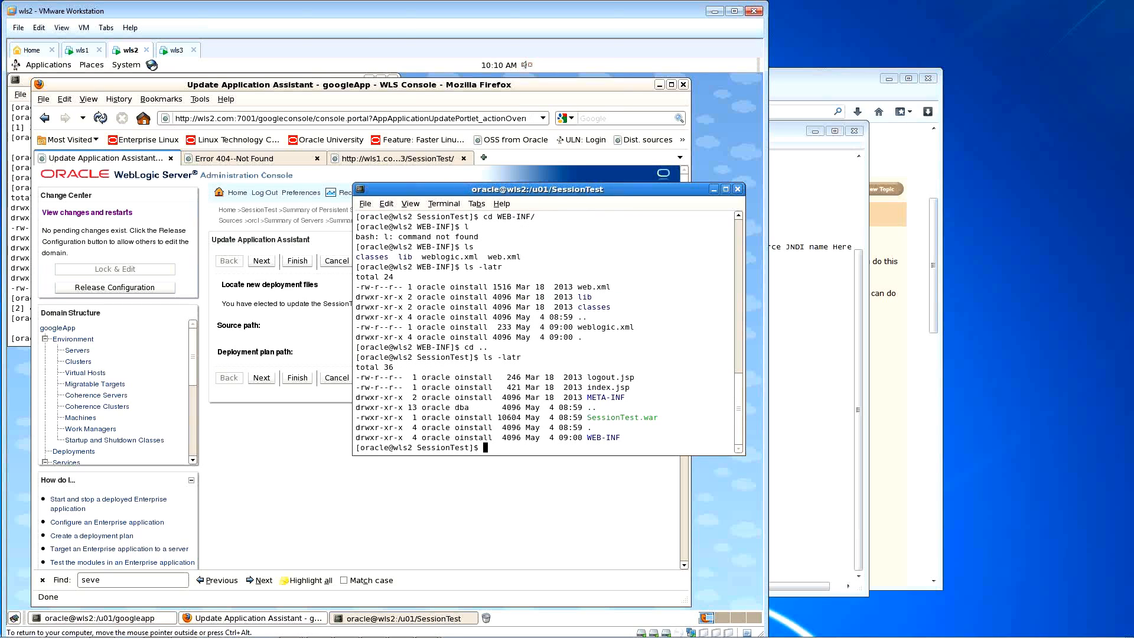
double_click(604, 387)
text(mv)
middle_click(618, 398)
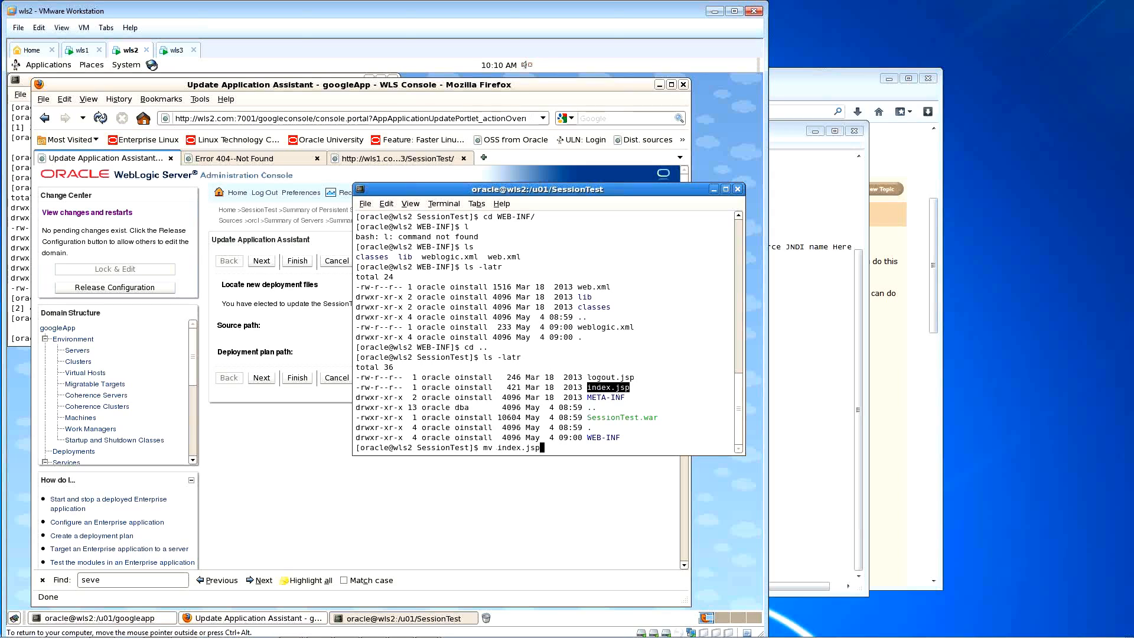
middle_click(618, 398)
text(_bkp)
key(Return)
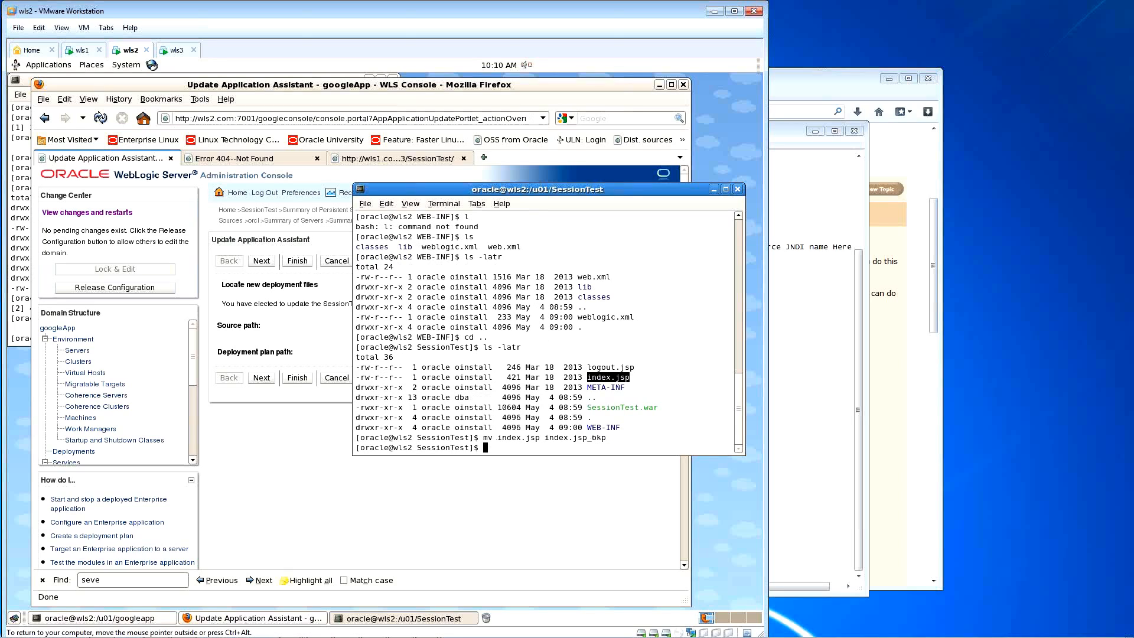
text(cd b)
key(BackSpace)
text(W)
key(Tab)
key(Return)
text(ls)
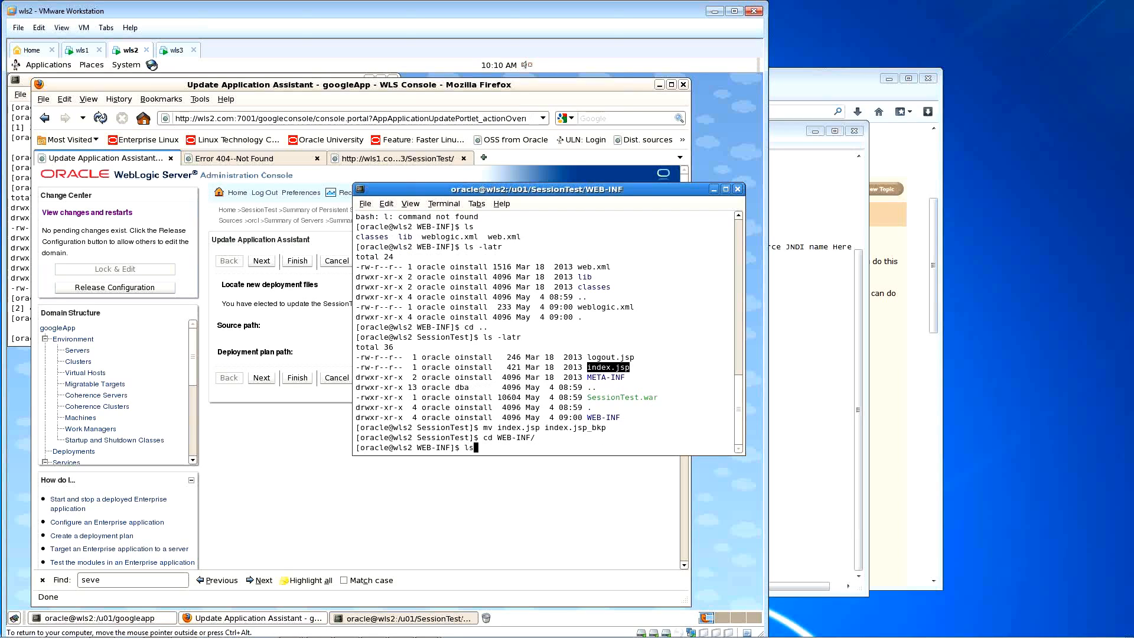
key(Return)
text(view )
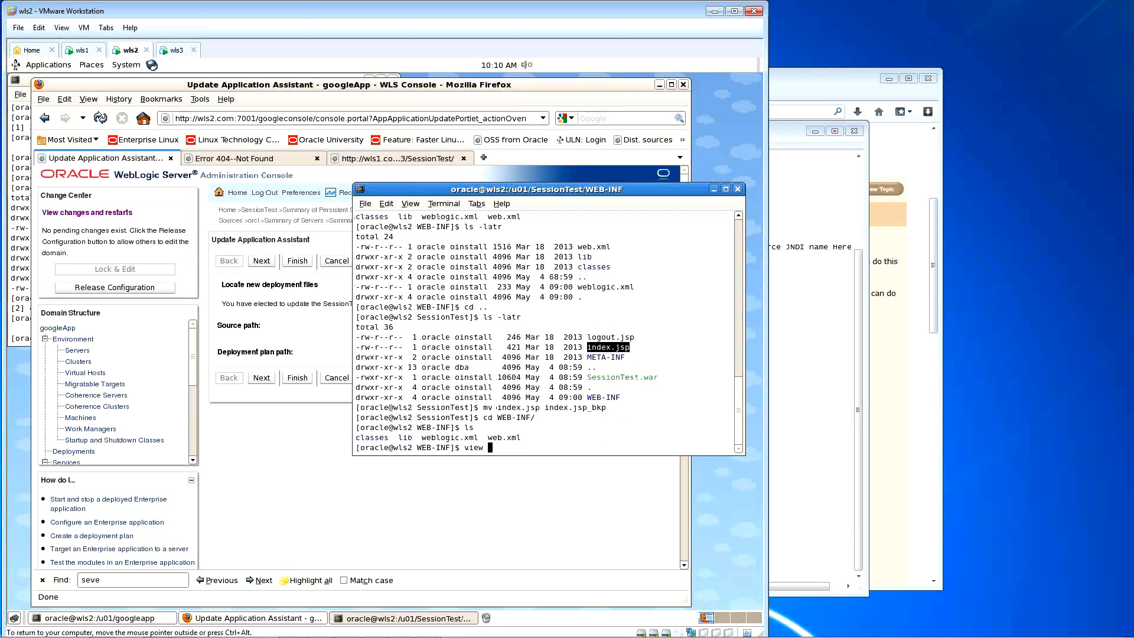
text(web.xml)
key(Return)
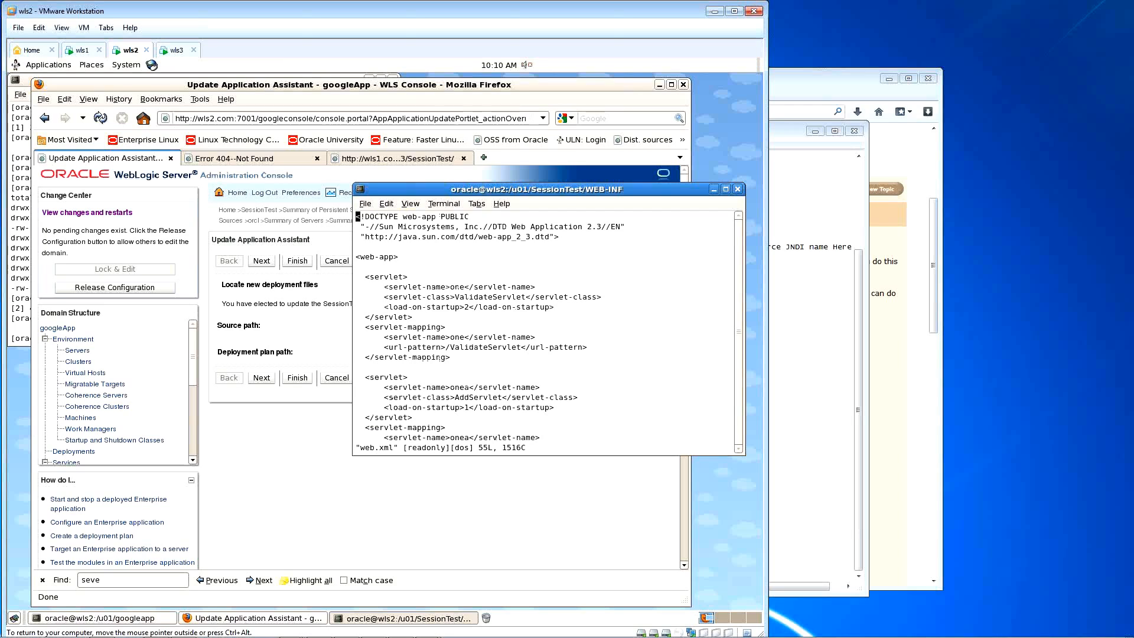
text(/repli)
key(Return)
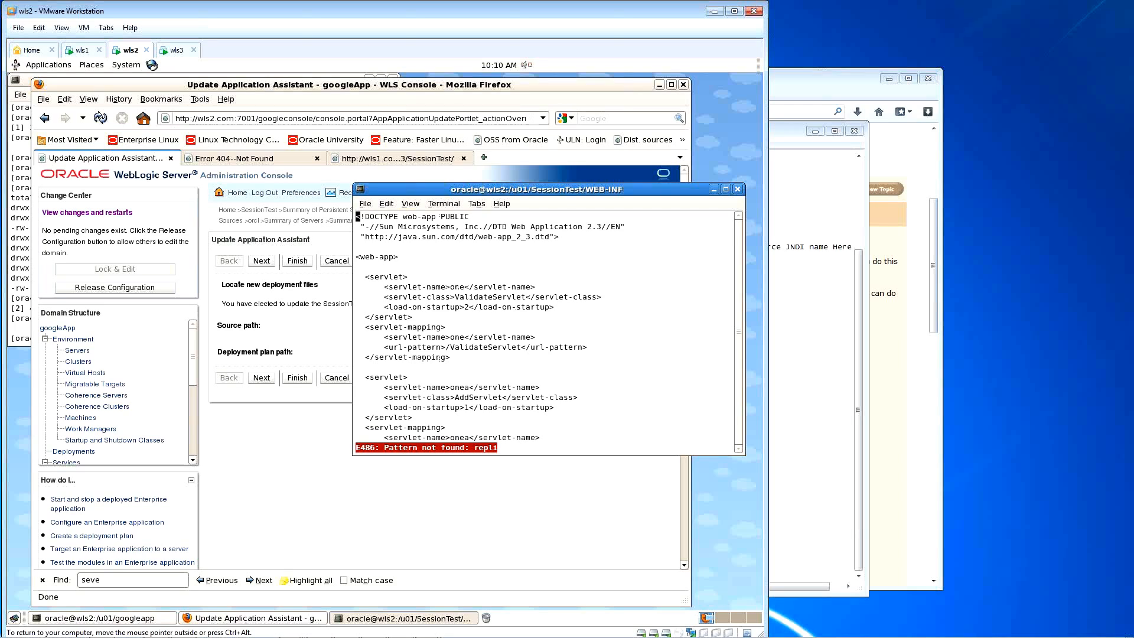
key(j)
key(j)
key(j)
key(j)
key(j)
key(j)
key(j)
key(j)
key(j)
text(:q)
key(Return)
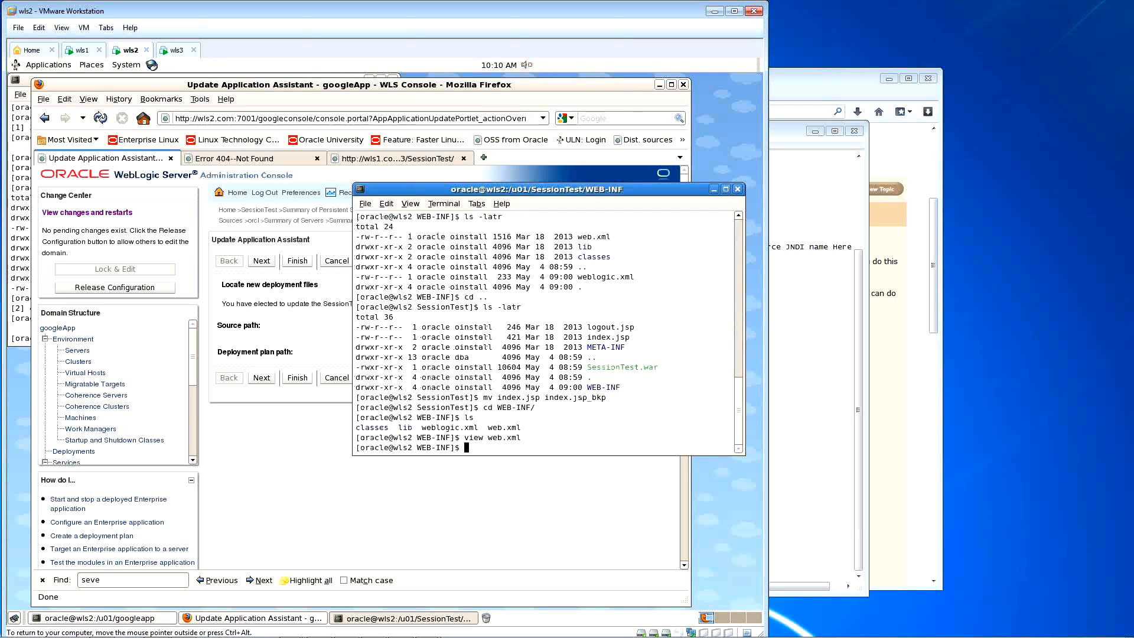
Step: Inspect weblogic.xml's persistent store type setting in vi and quit without changes
text(vi webl)
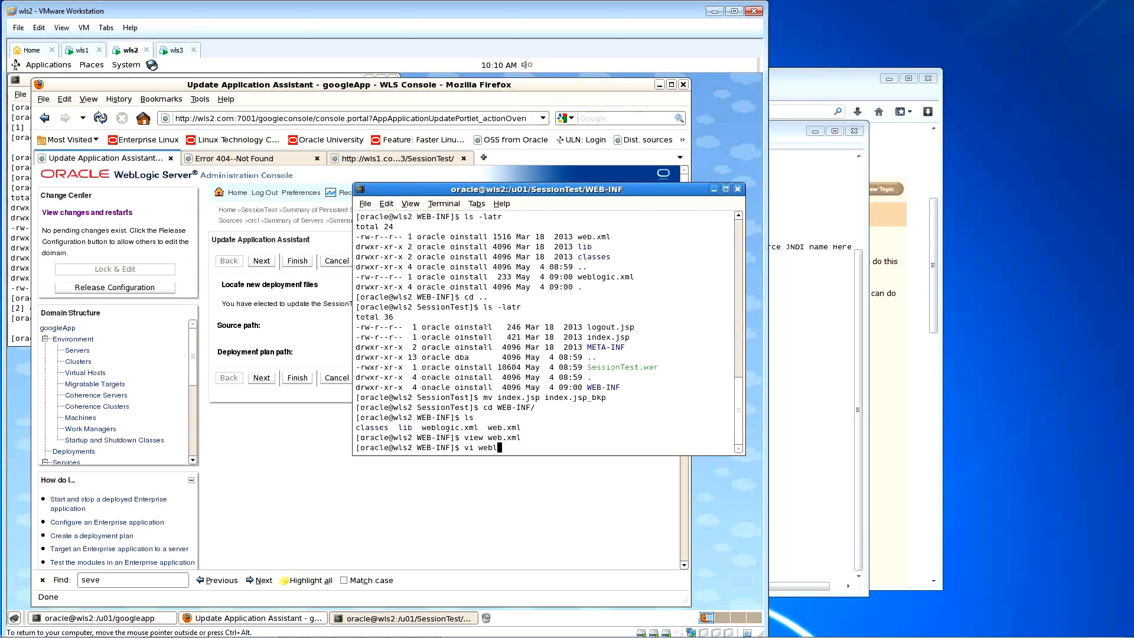
text(ogic.xml)
key(Return)
key(Up)
key(Right)
key(Right)
key(Right)
key(Right)
key(Right)
key(Right)
key(Right)
key(Right)
key(Right)
key(Right)
key(Right)
key(Right)
key(Right)
key(Right)
key(Right)
key(Right)
key(Right)
key(Right)
key(Right)
key(Right)
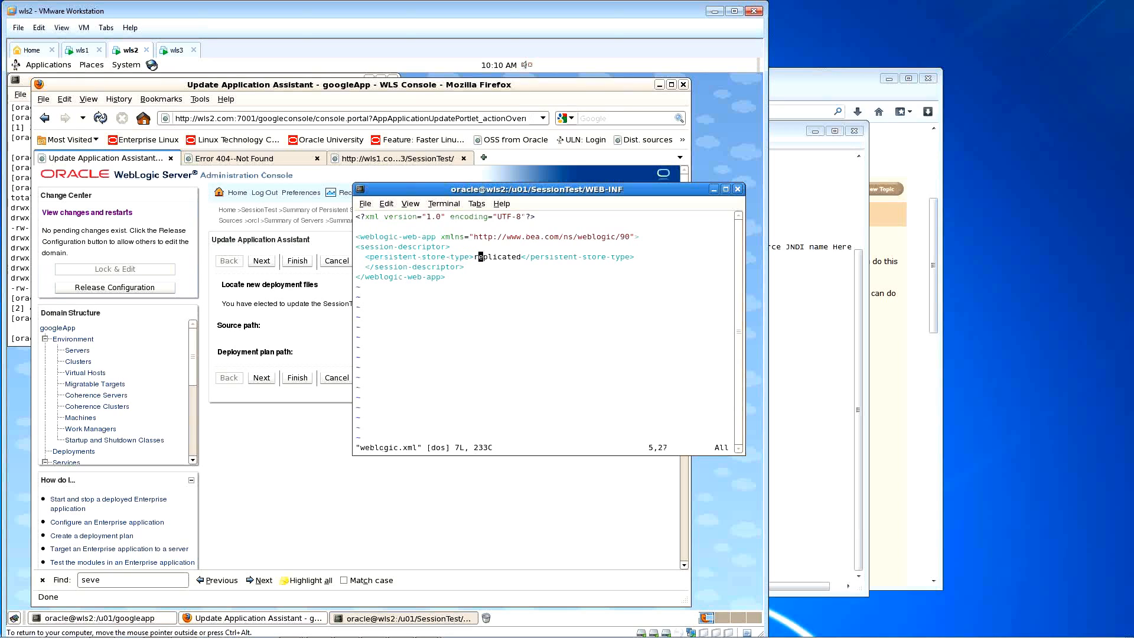
text(:q)
key(Return)
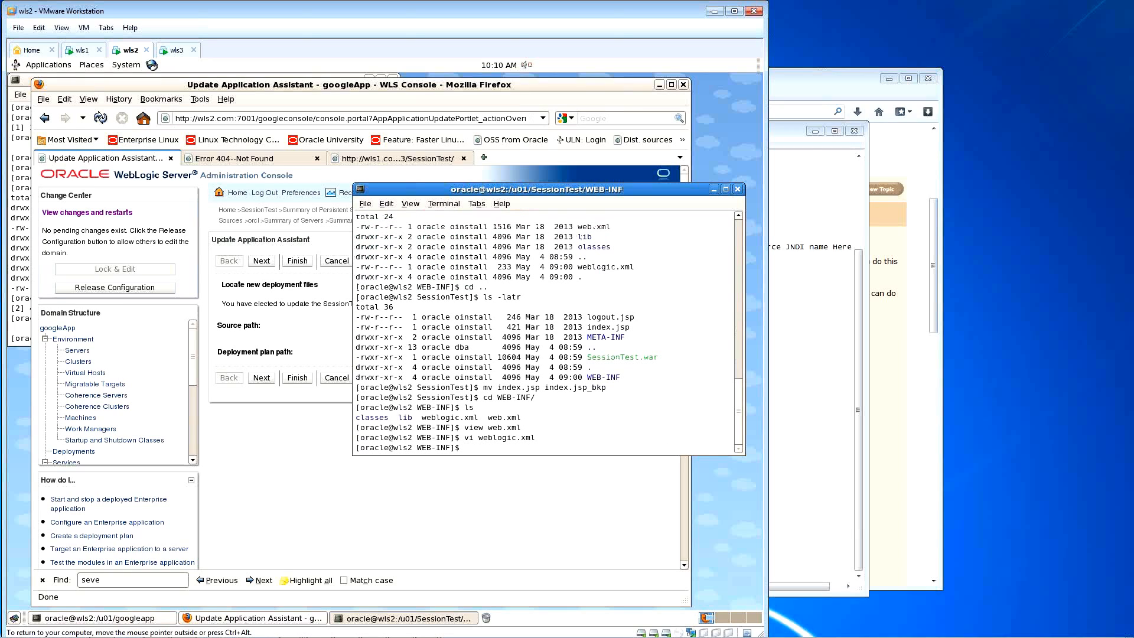
Step: List WEB-INF in detail, go up to SessionTest, list it, and open a new index.jsp in vi
text(ls -latr)
key(Return)
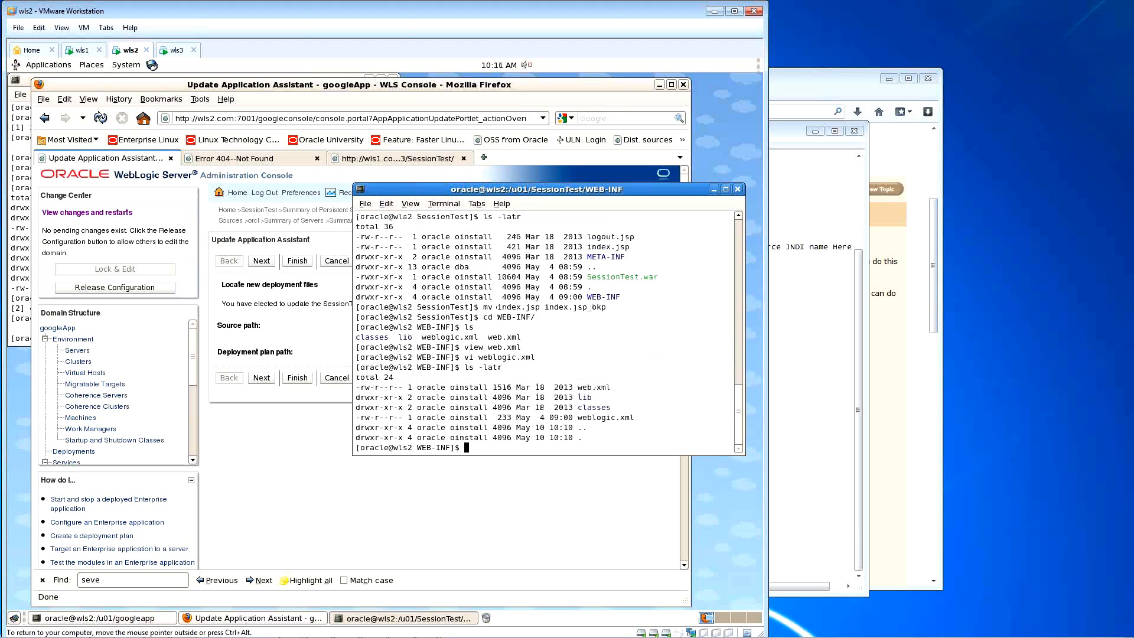
text(cd ..)
key(Return)
text(ls -altr)
key(Return)
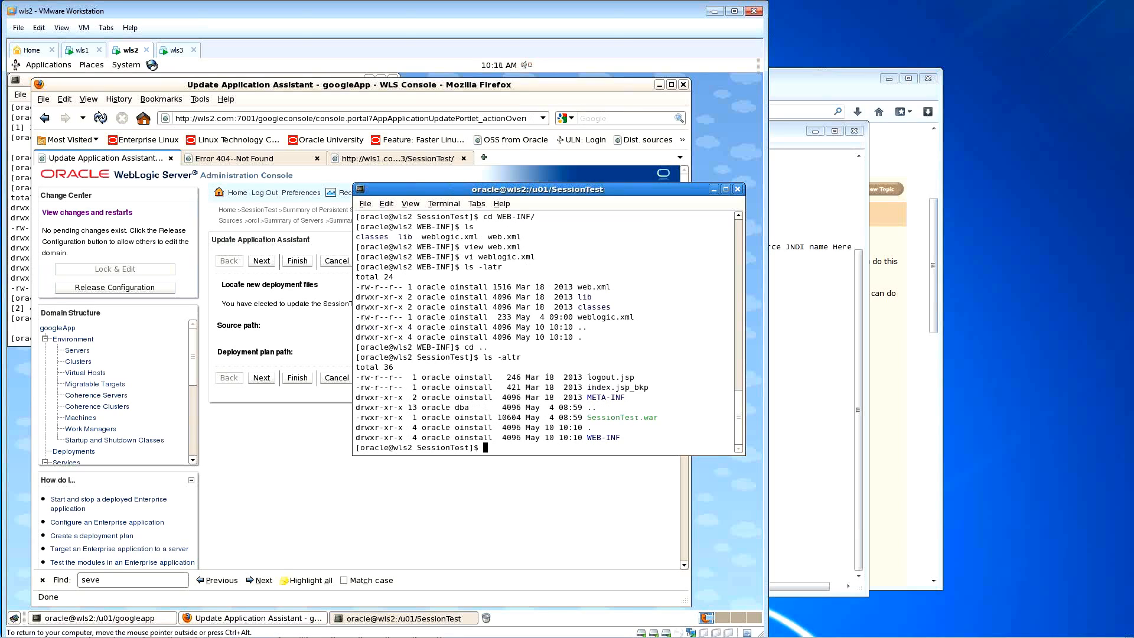
text(vi index.jsp)
key(Return)
Step: Copy all the JSP code from Notepad and paste it into index.jsp in vi insert mode
key(i)
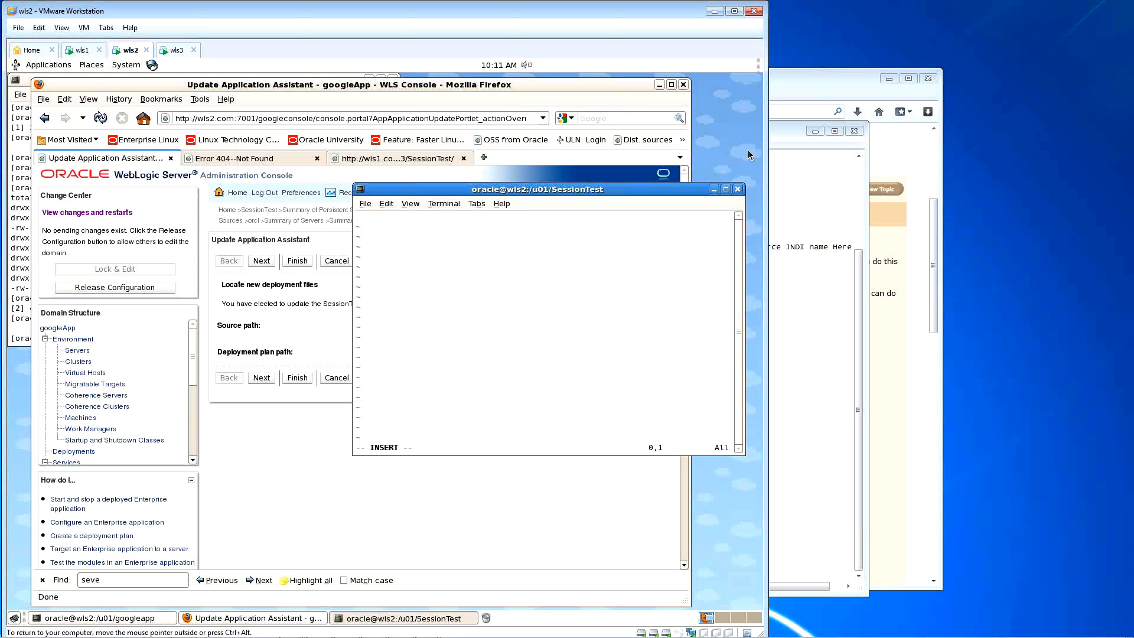
click(784, 127)
key(ctrl+a)
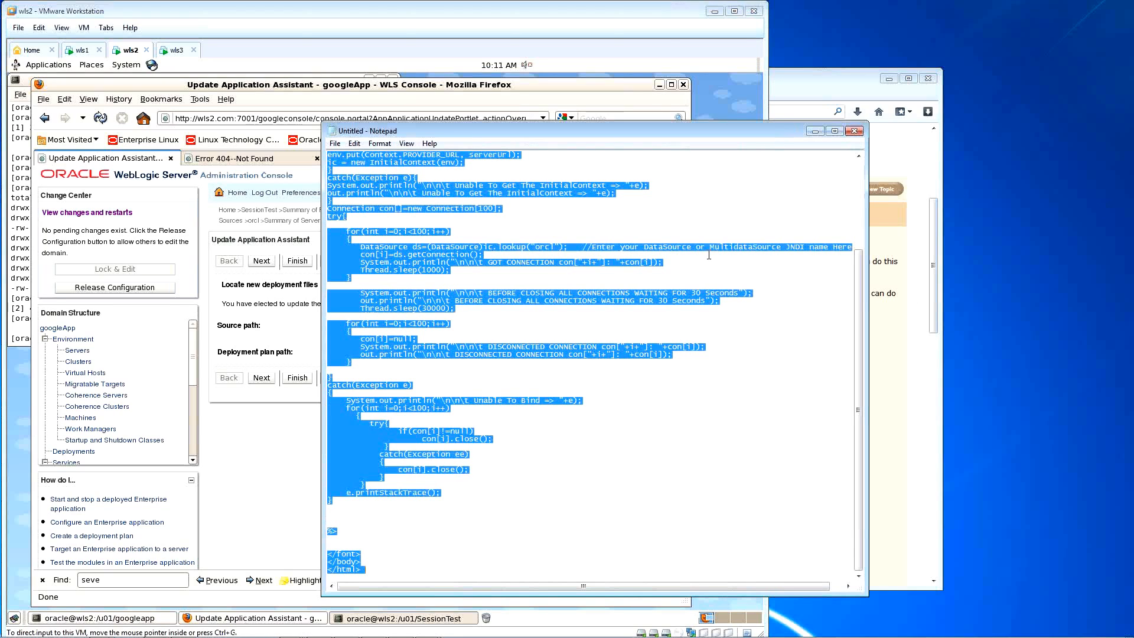
click(711, 93)
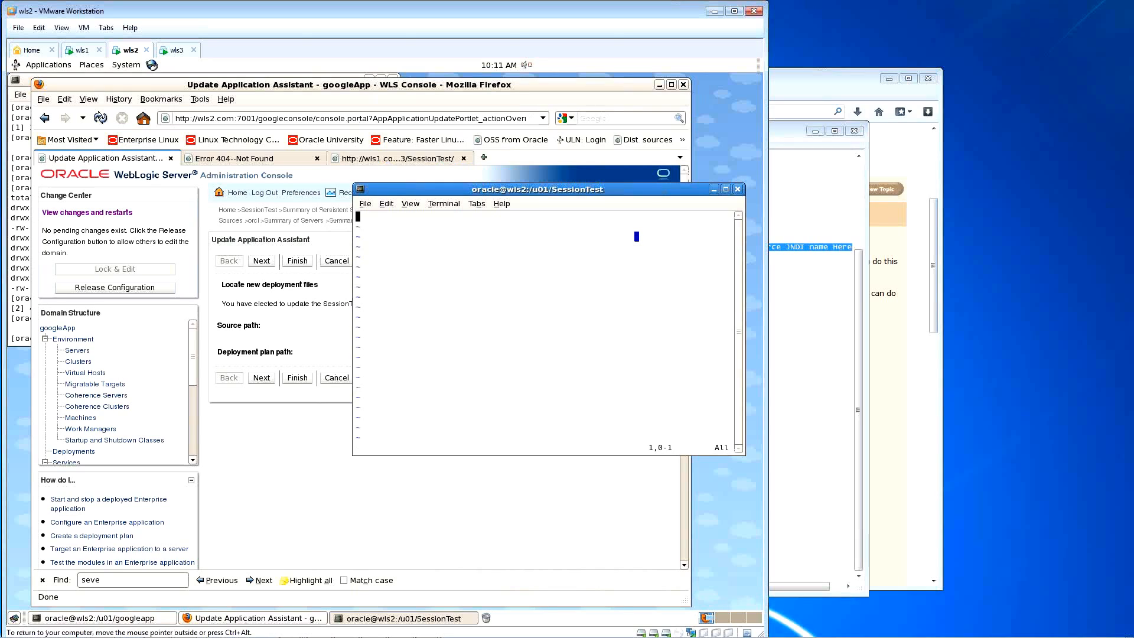
key(Escape)
click(781, 150)
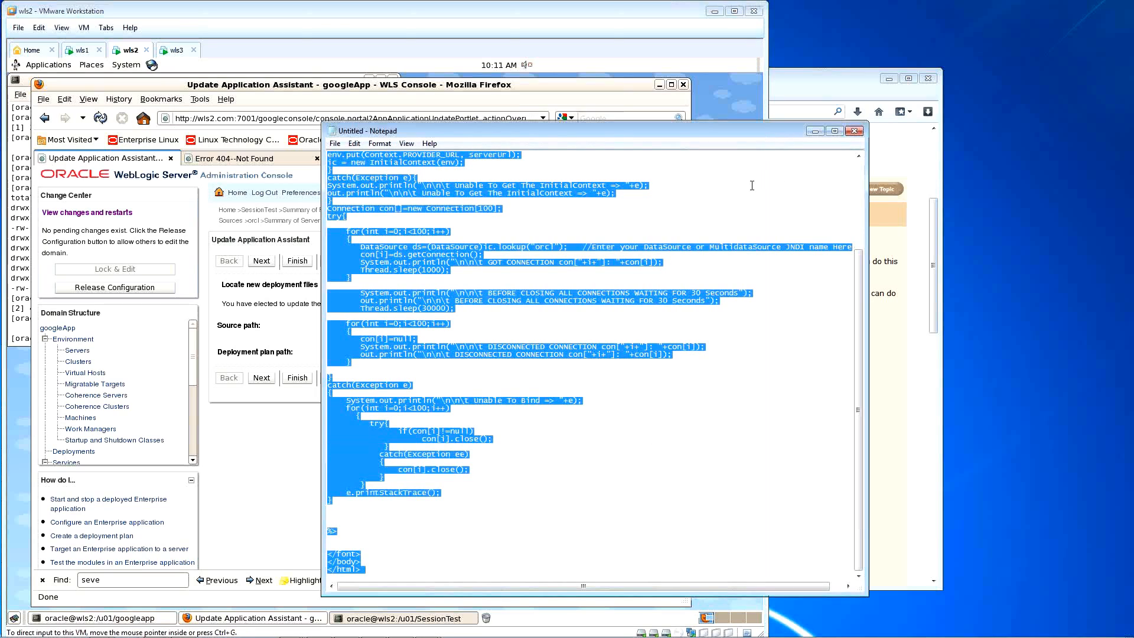
click(497, 31)
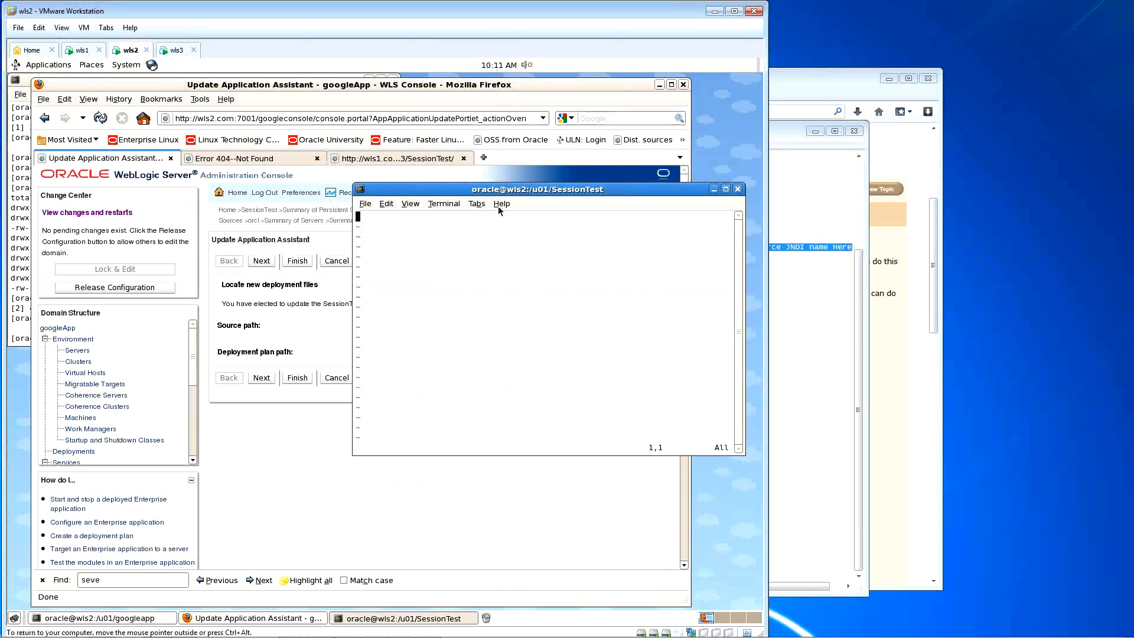
key(i)
key(ctrl+shift+v)
Step: Save index.jsp and exit vi with :wq
key(Escape)
text(:wq)
key(Return)
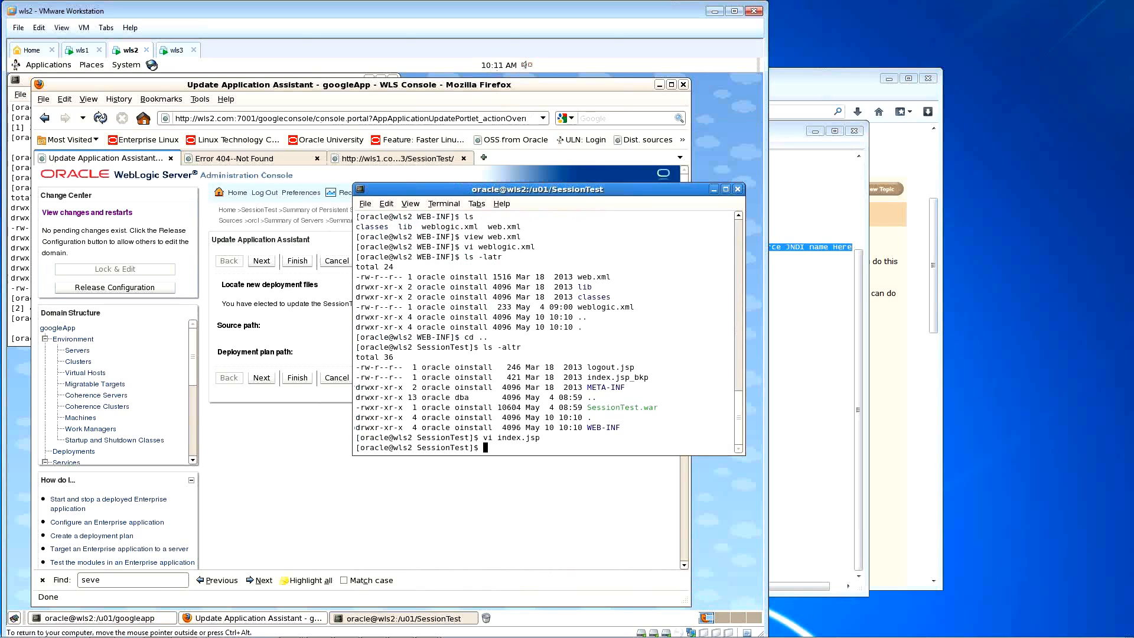
Step: Finish the SessionTest update, activate the changes, and reload the SessionTest test page
click(385, 176)
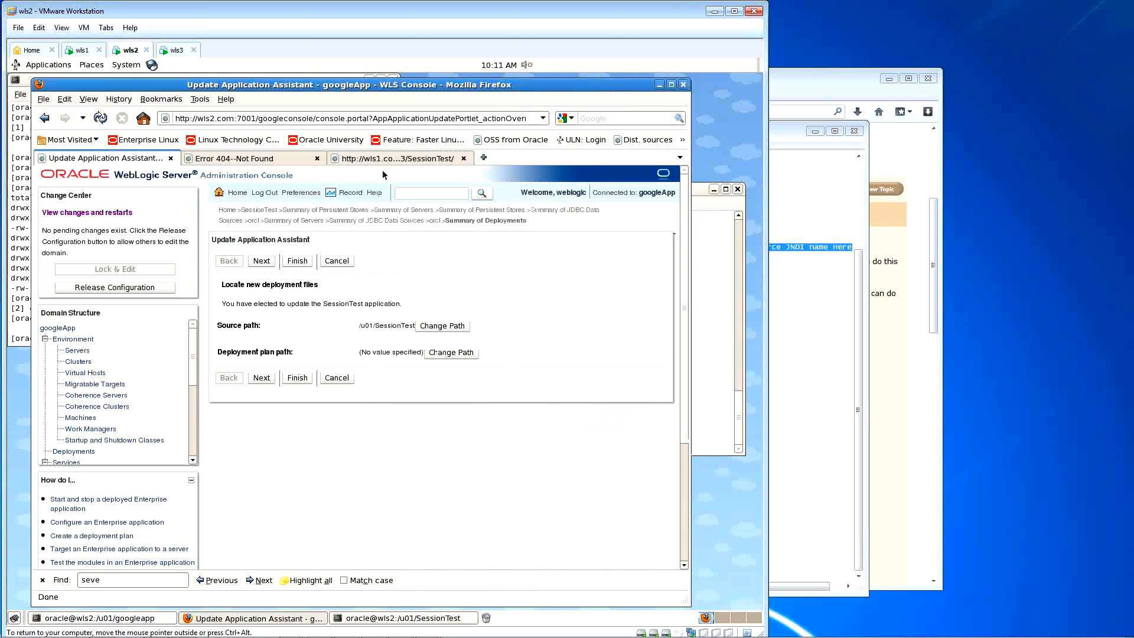
click(262, 378)
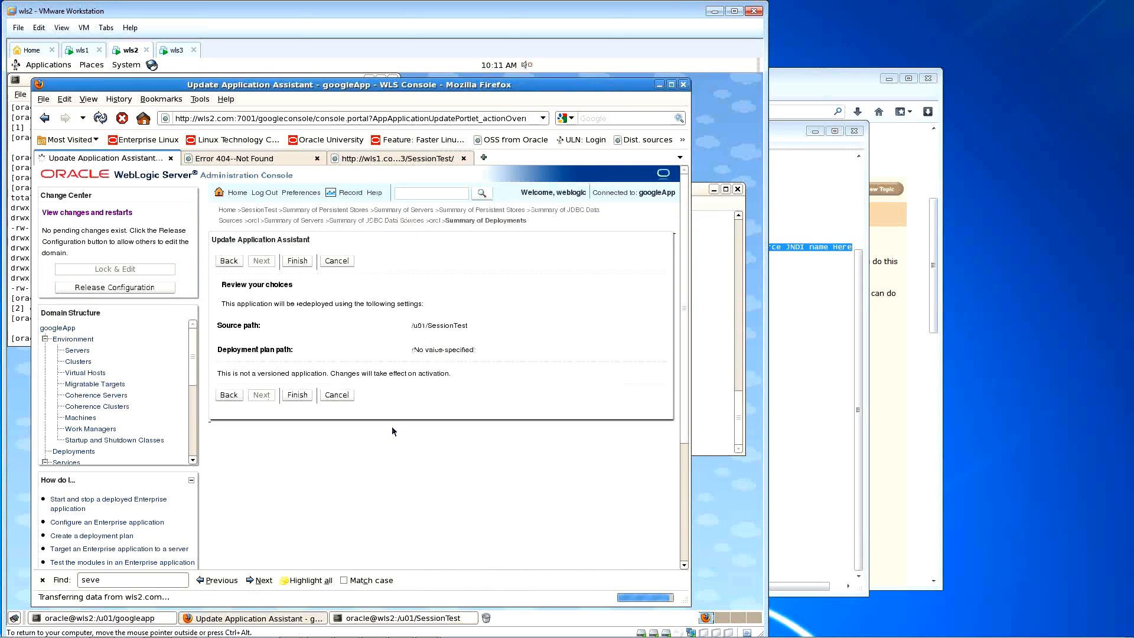
click(297, 395)
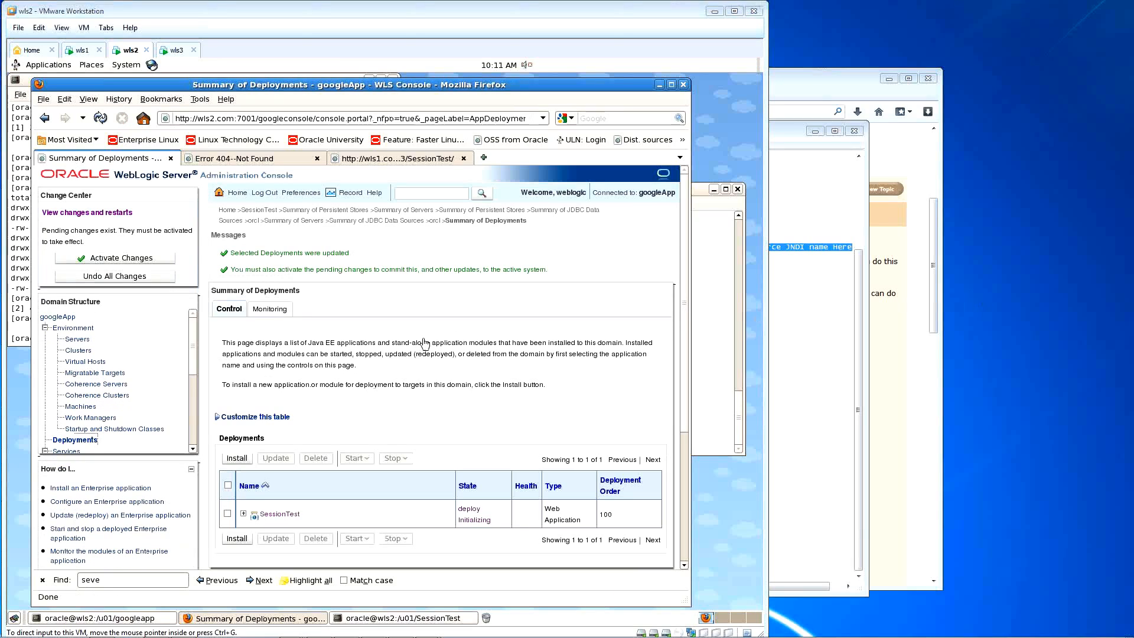
click(152, 260)
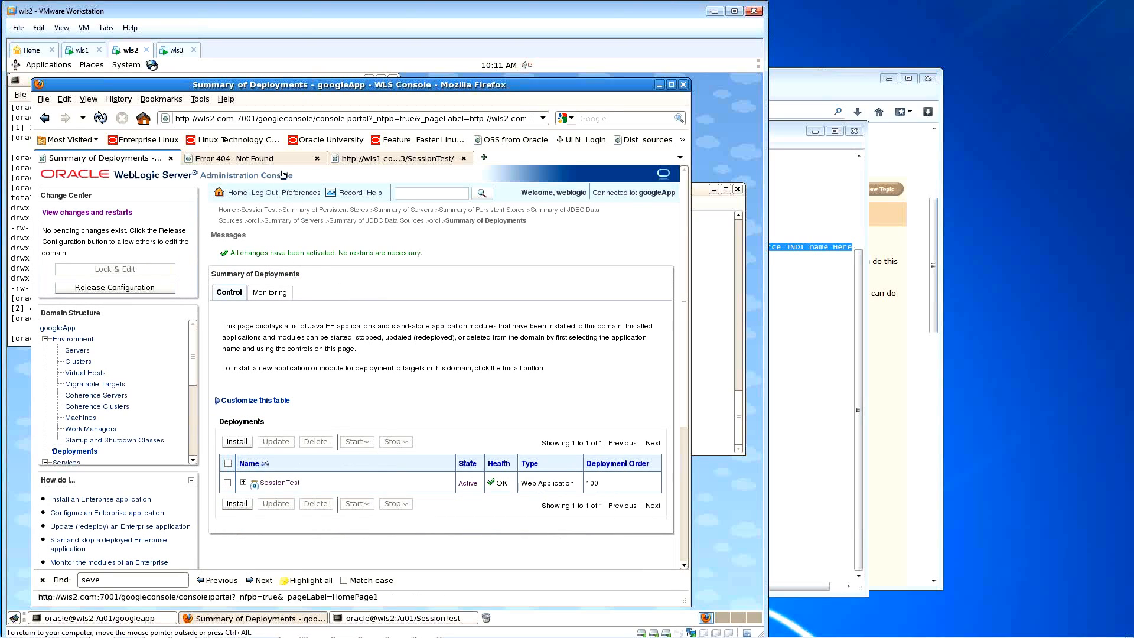
click(242, 158)
click(101, 118)
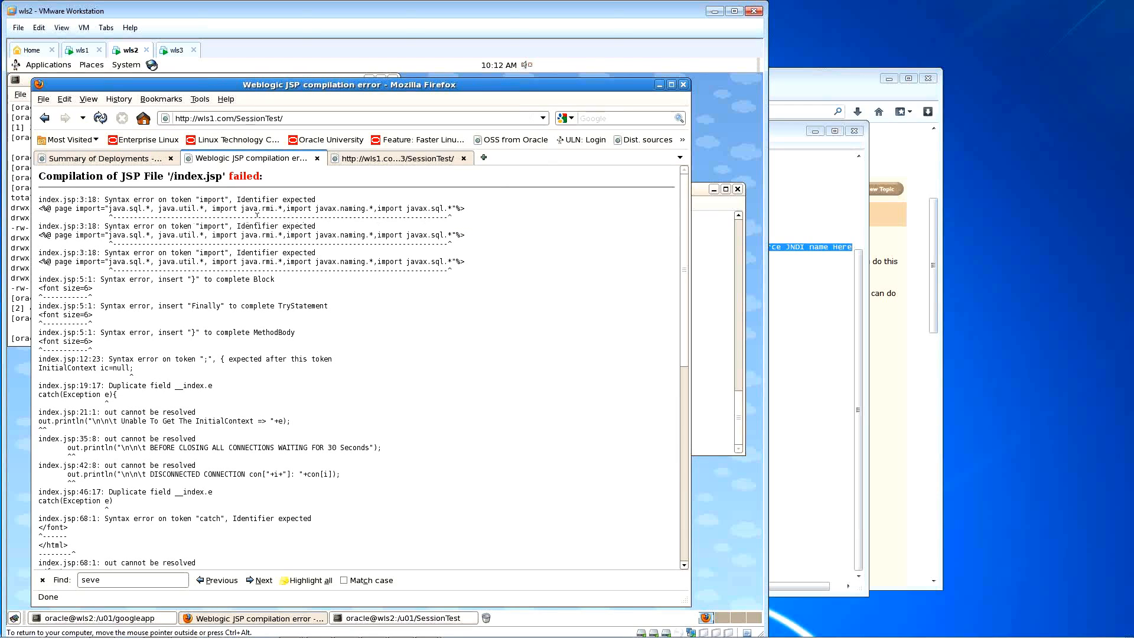
Step: Open index.jsp in vi and move to the page import line
click(707, 203)
text(vi index.jsp)
key(Return)
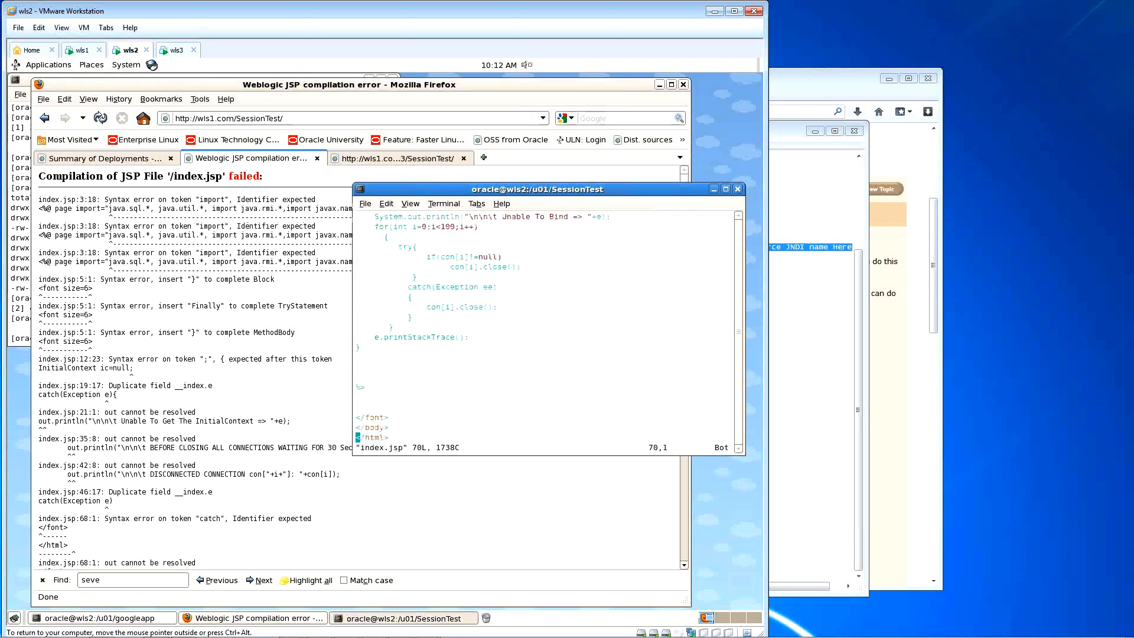
text(:1)
key(Return)
key(Down)
key(Down)
key(Down)
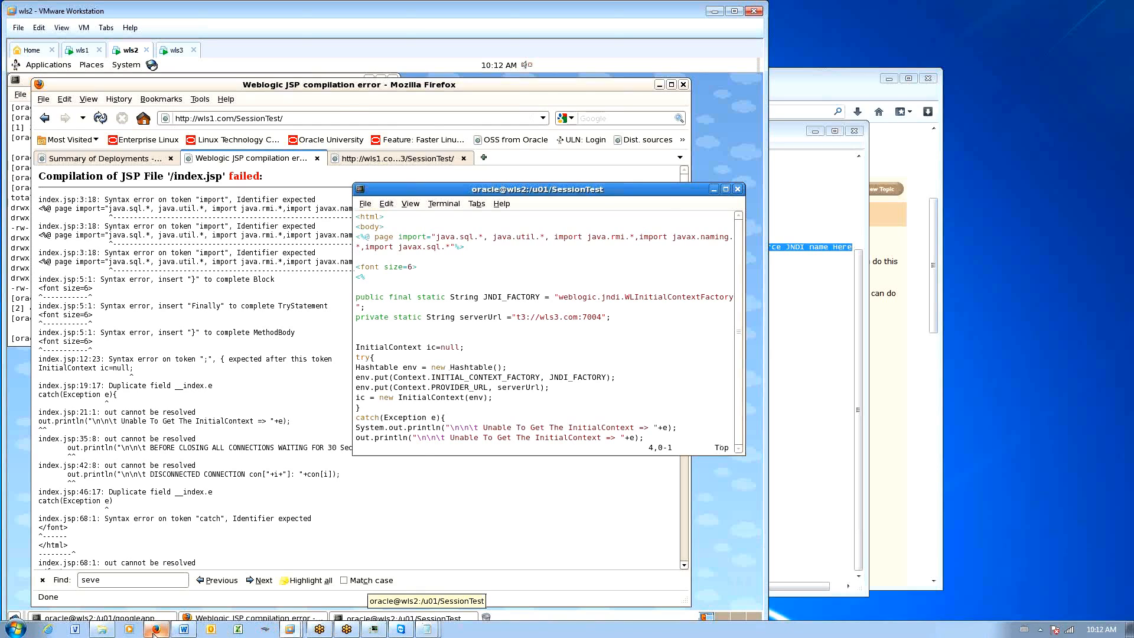
Step: Check the page import syntax in the shared Google Doc, then minimize the host browser
click(155, 630)
click(496, 93)
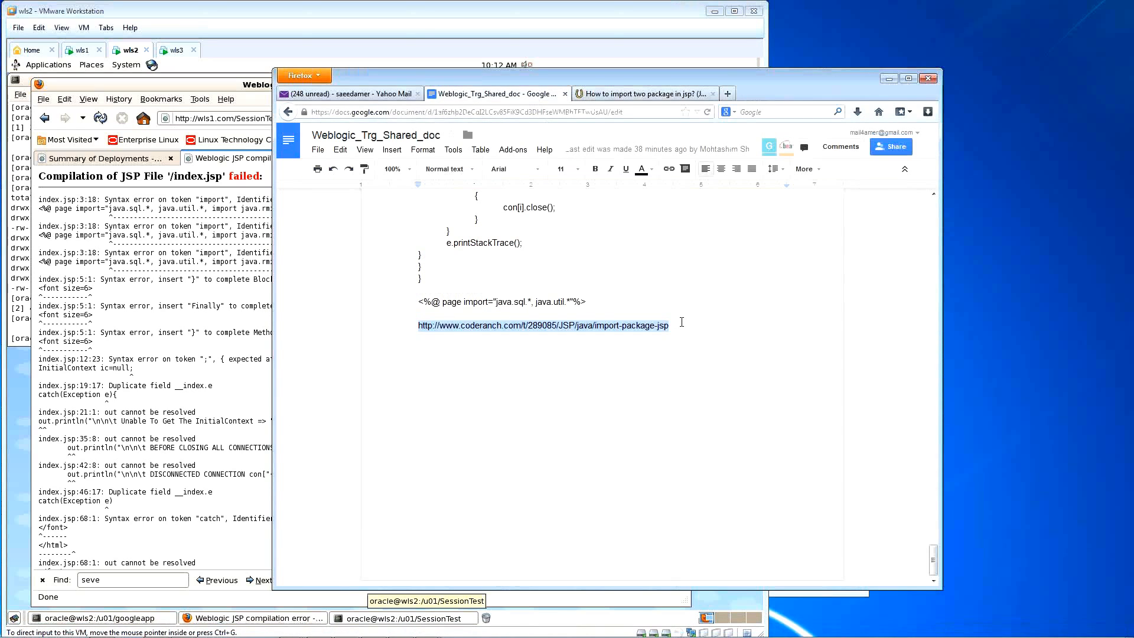
scroll(538, 335, up, 1)
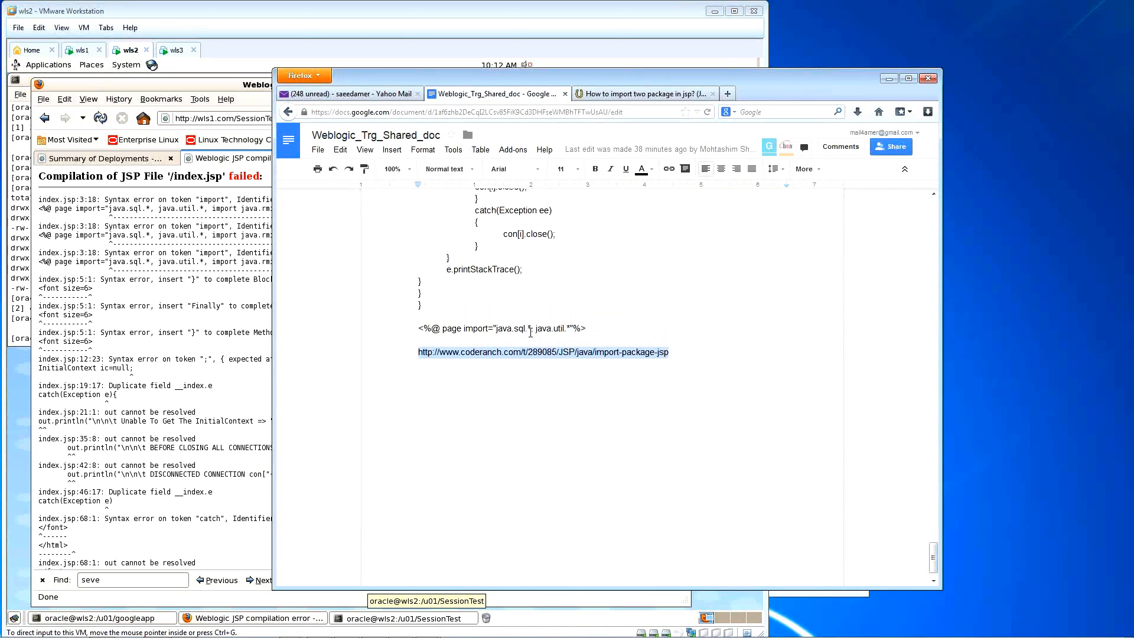
click(531, 333)
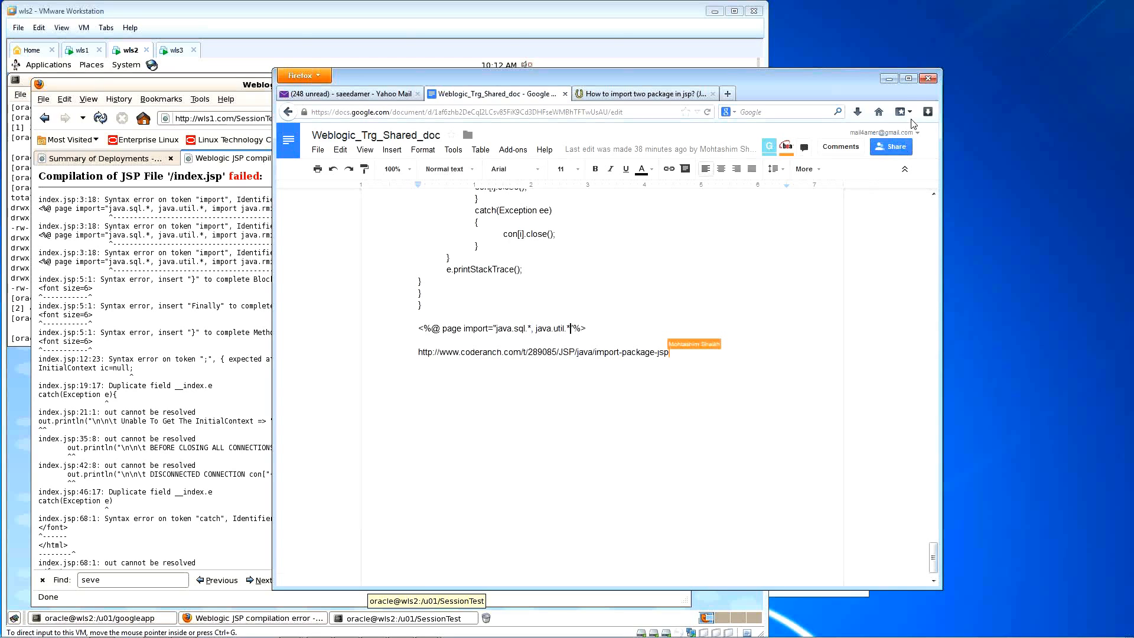
click(892, 80)
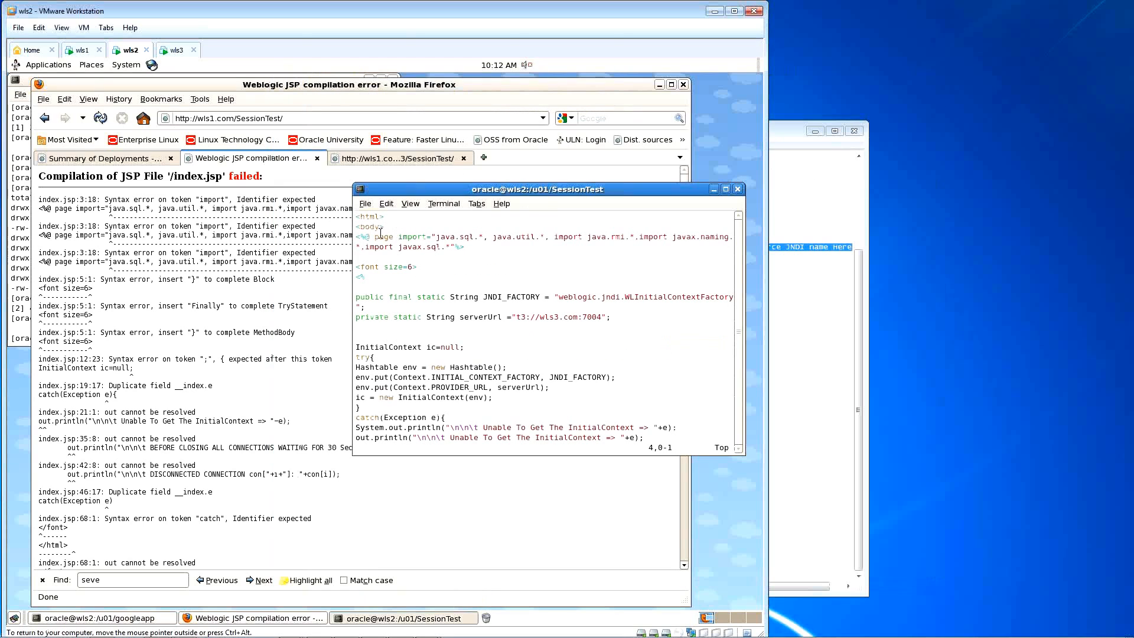
Step: Insert ';' before the closing quote of line 3's import directive, save with :wq, and reload the error page
click(343, 231)
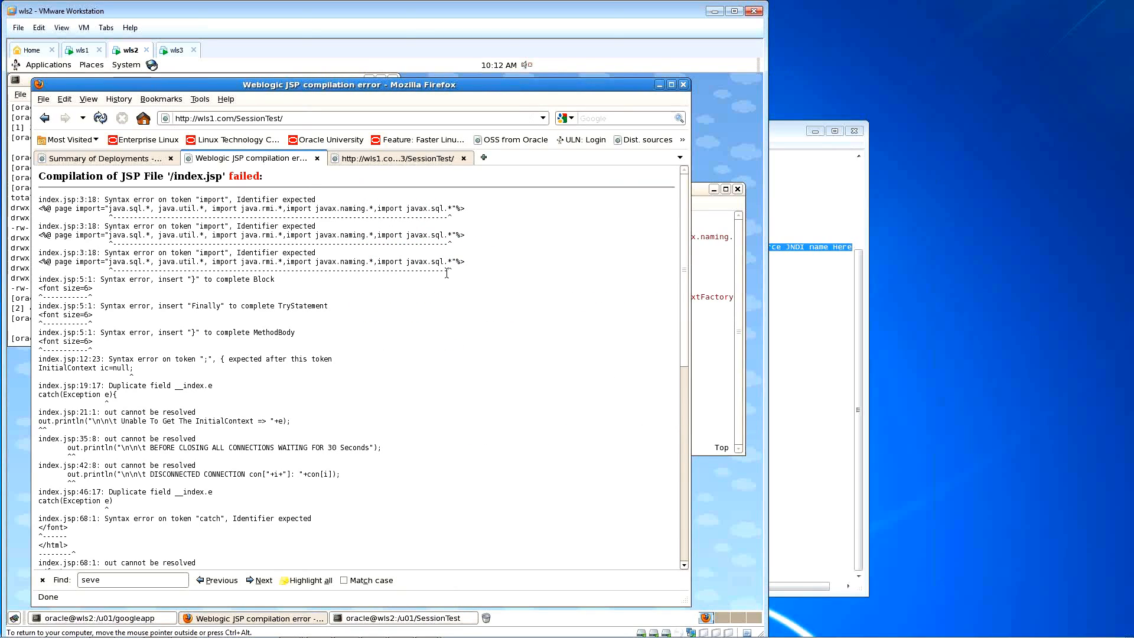
click(719, 239)
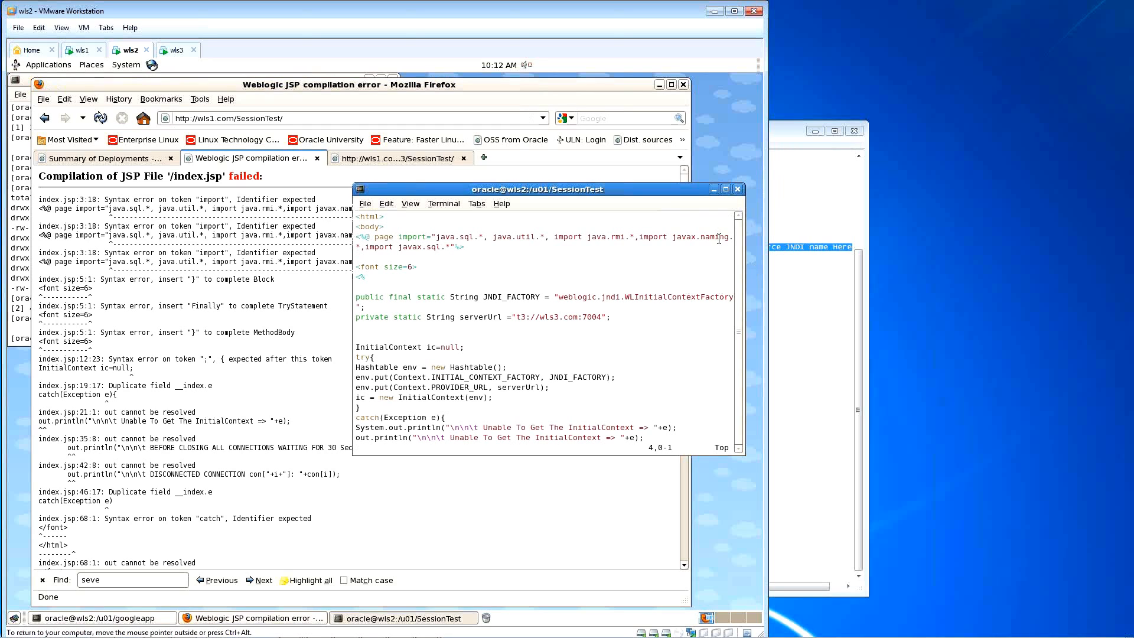
drag(355, 255, 146, 255)
key(Up)
key(Right)
key(End)
key(Left)
key(Left)
key(Left)
text(i;)
key(Escape)
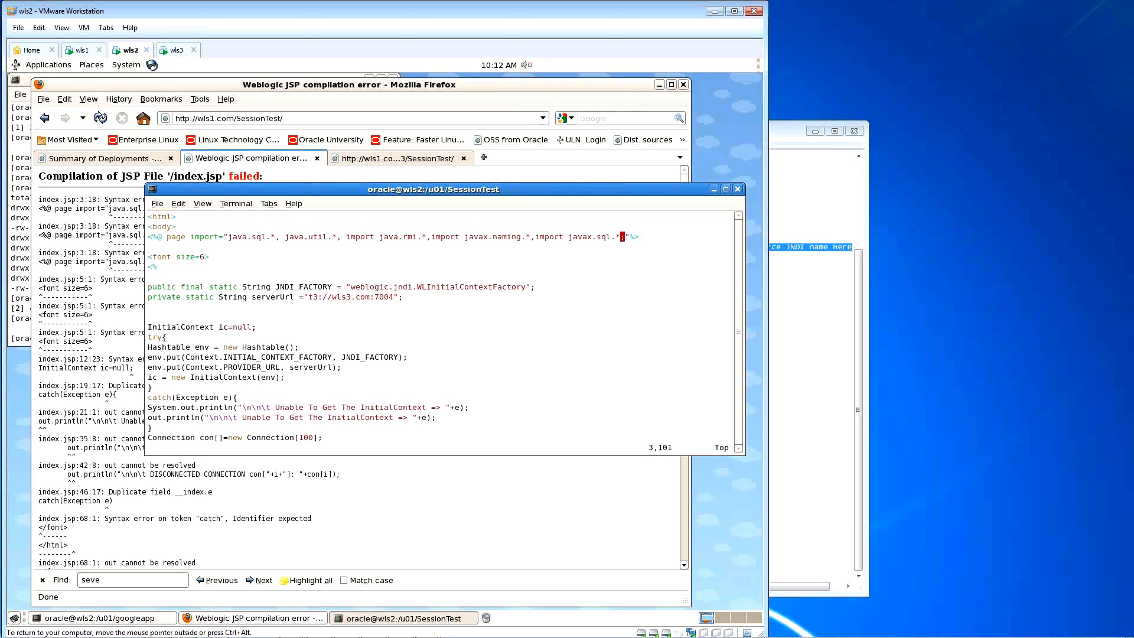
text(:wq)
key(Return)
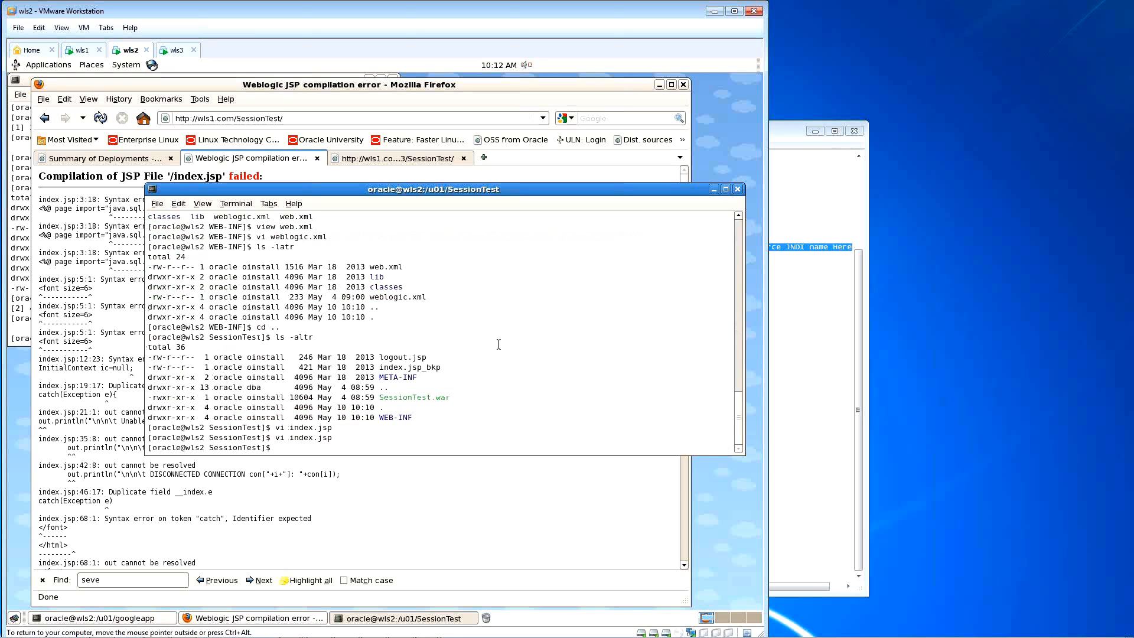
click(57, 290)
click(100, 118)
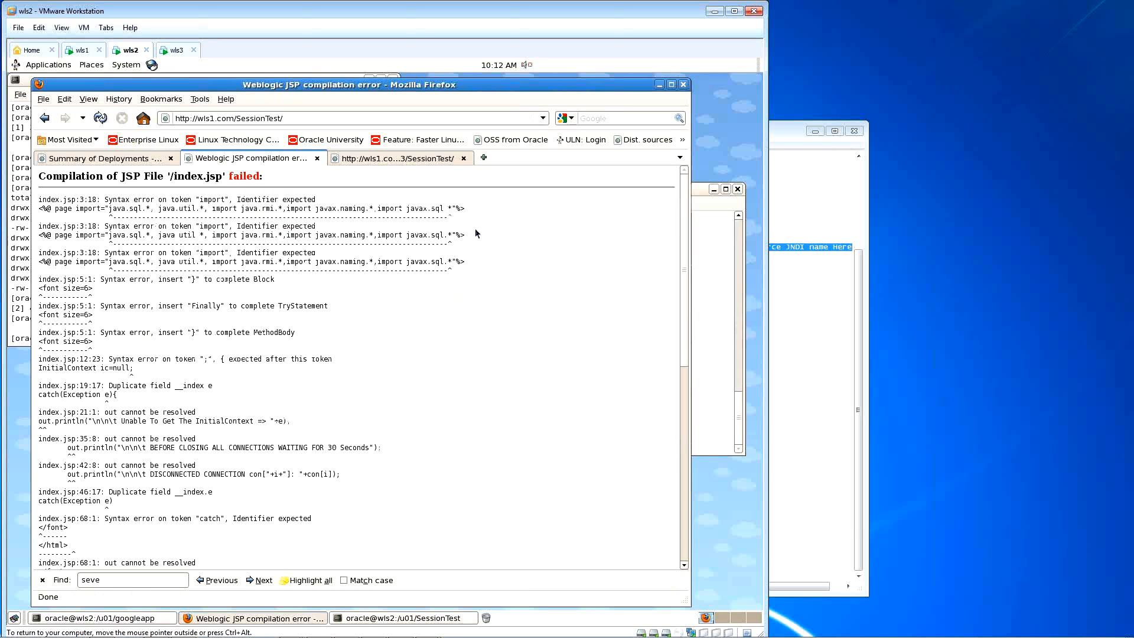
Step: Release and re-take the configuration lock, then update SessionTest through Next and Finish
middle_click(105, 121)
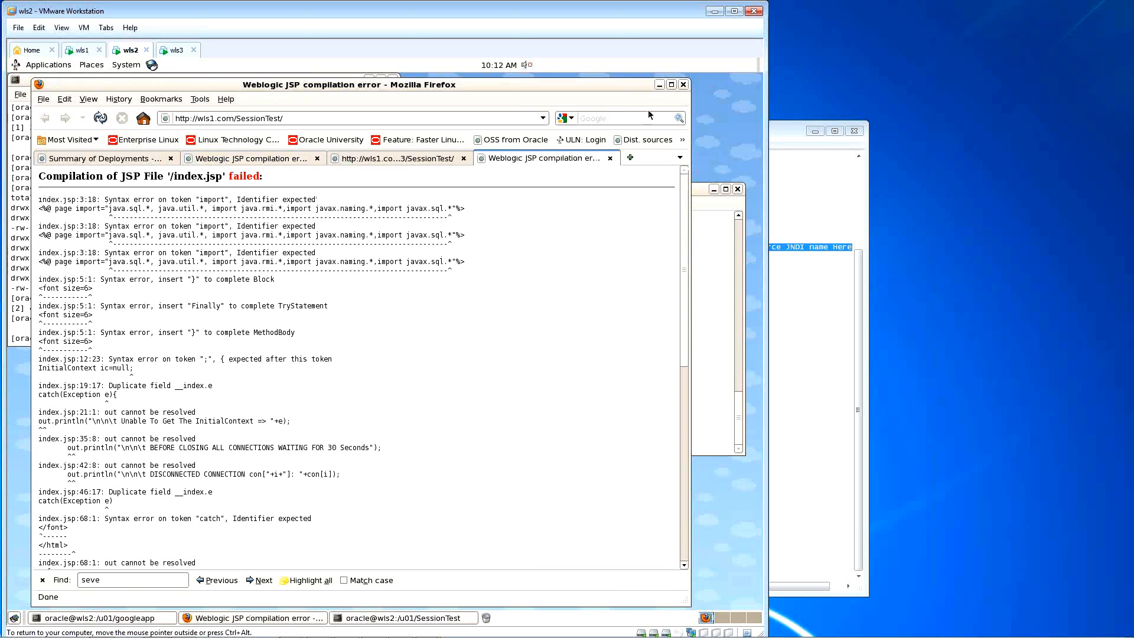
click(118, 159)
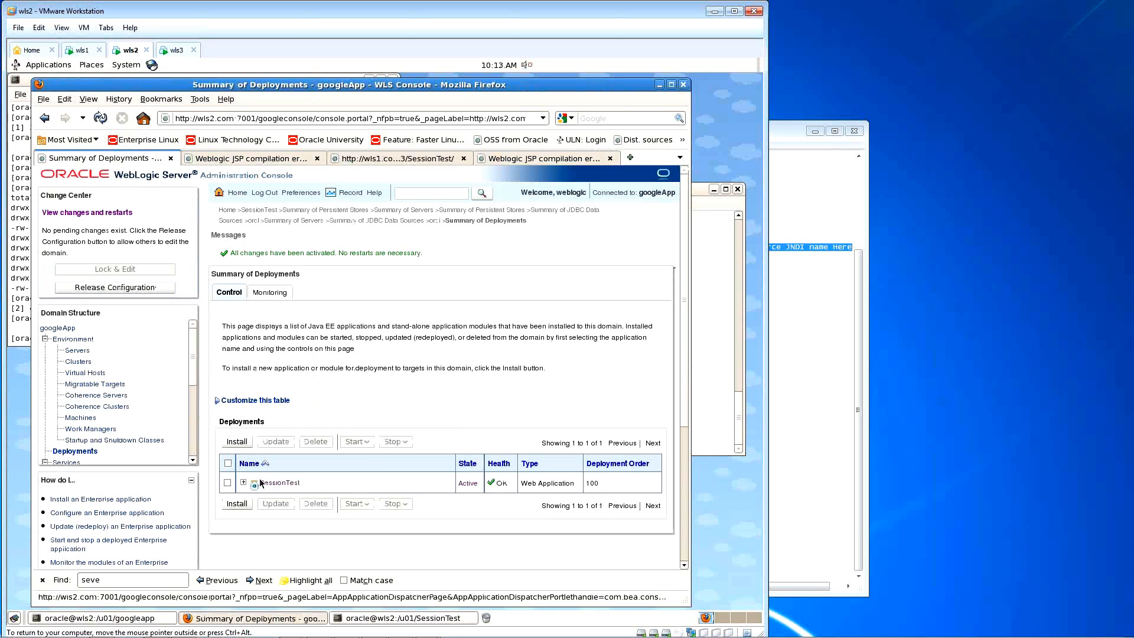
click(159, 288)
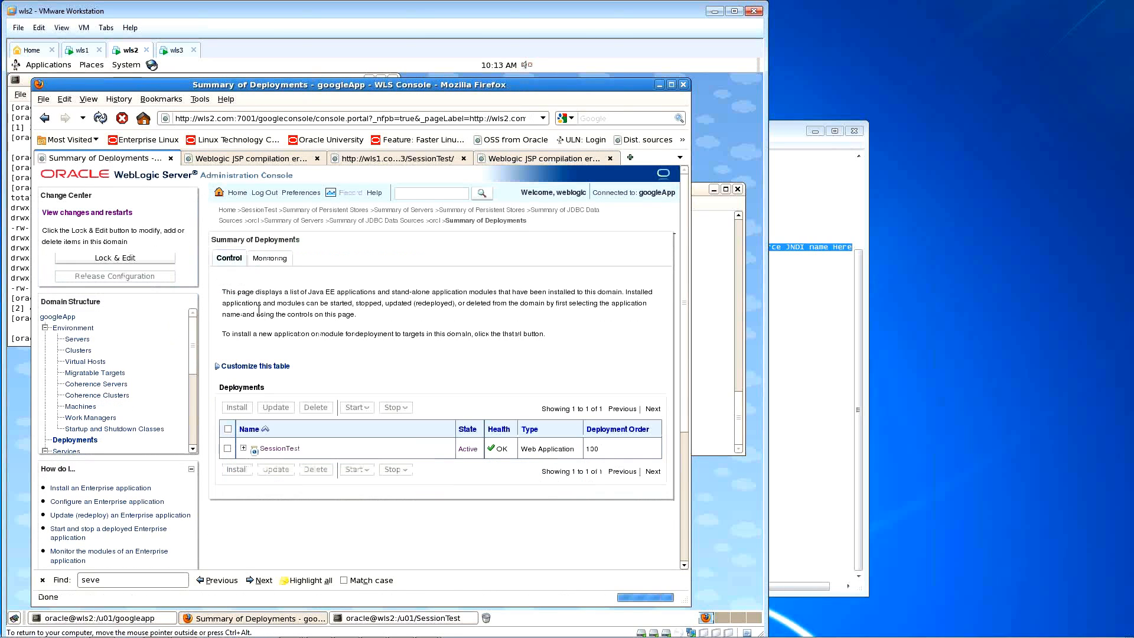
click(129, 261)
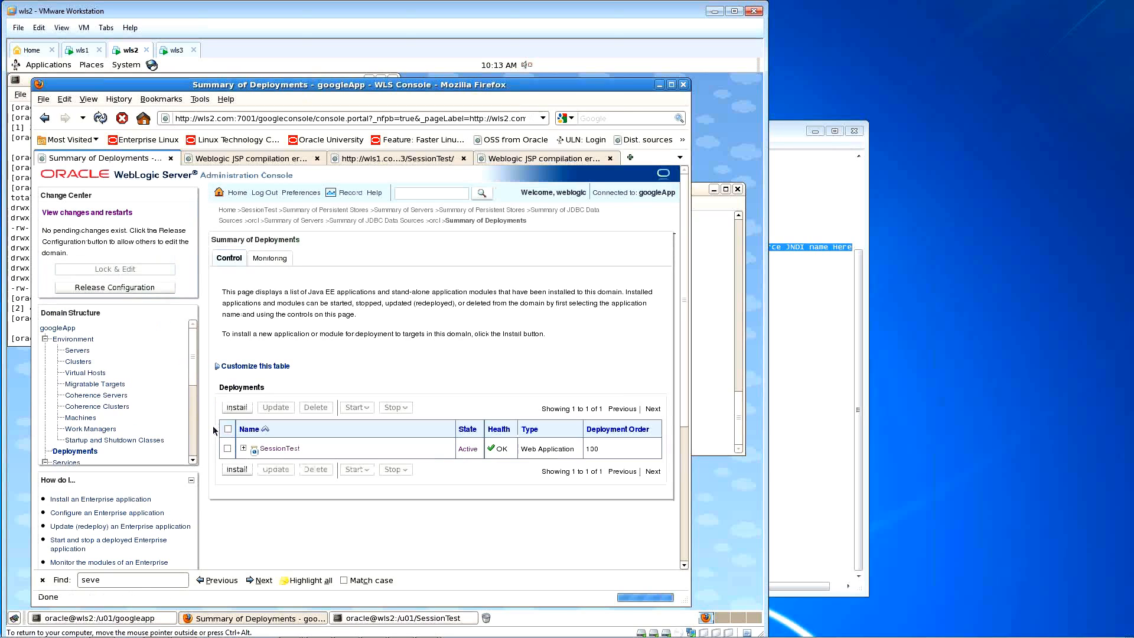
click(228, 451)
click(276, 407)
click(261, 377)
click(296, 394)
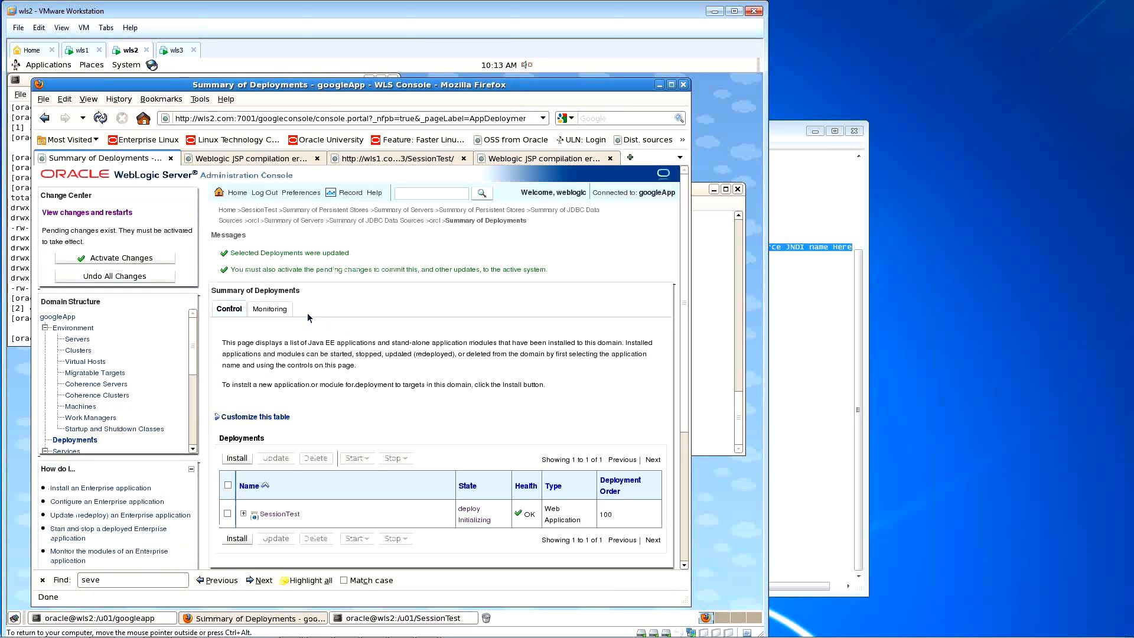
Step: Activate the changes, release the configuration, and reload the JSP error page
click(168, 258)
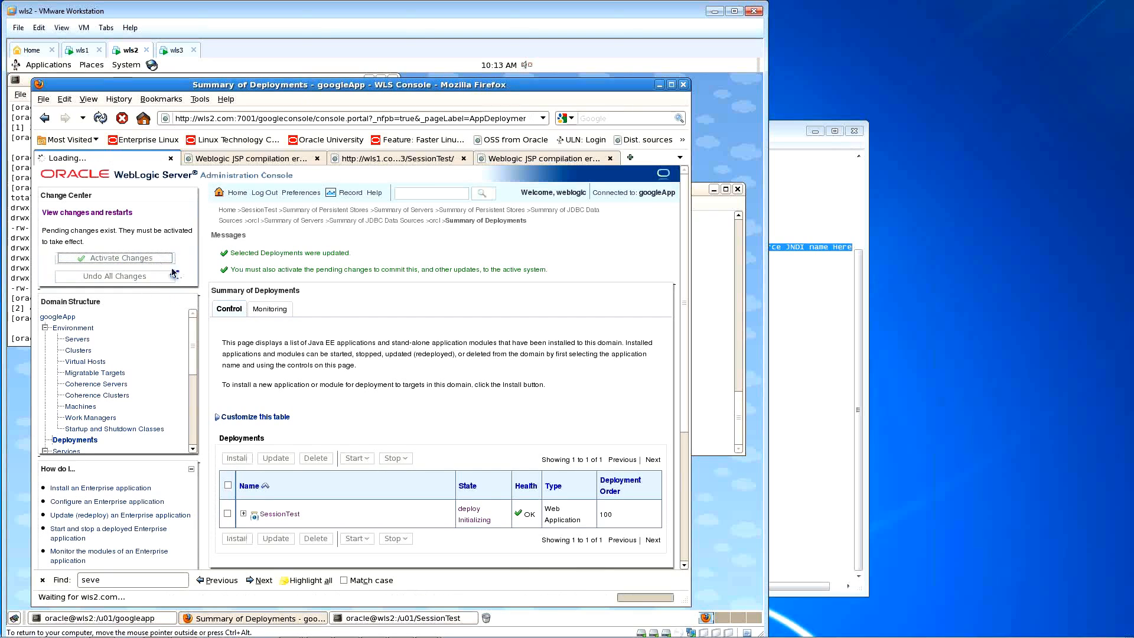
click(168, 286)
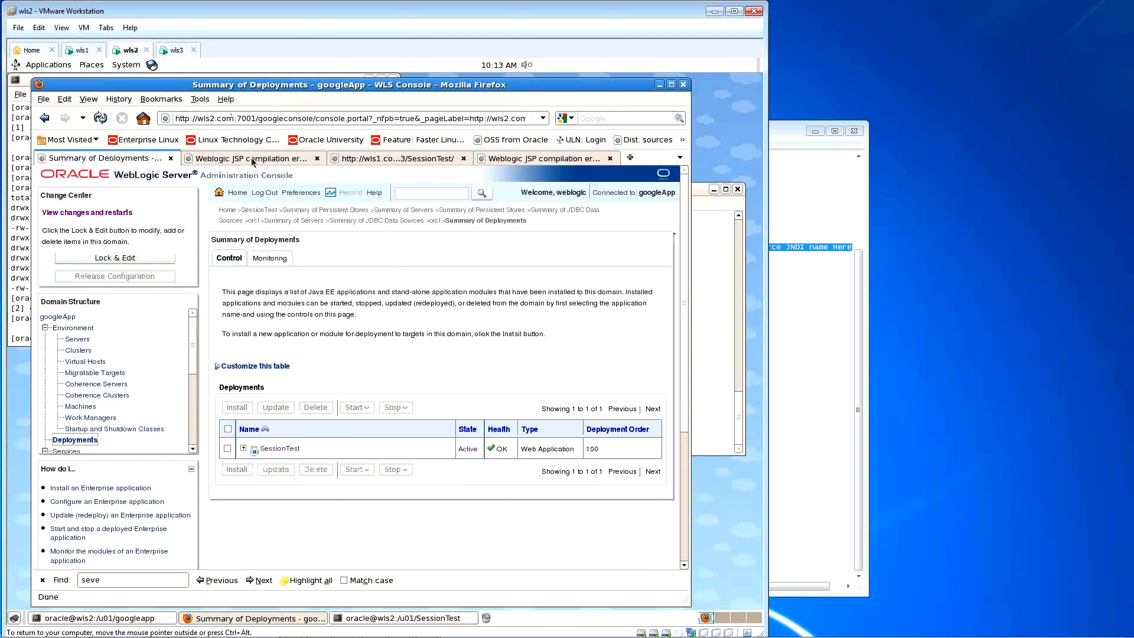
click(253, 158)
click(100, 118)
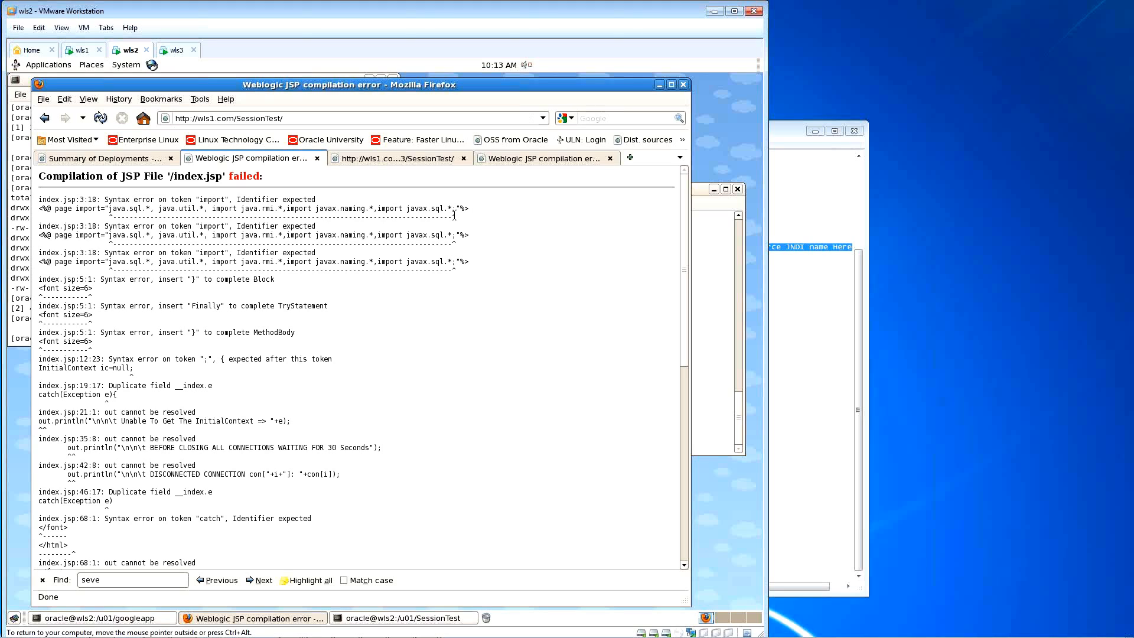
Step: Reopen index.jsp, delete the semicolon before the closing quote, and save with :w
click(702, 193)
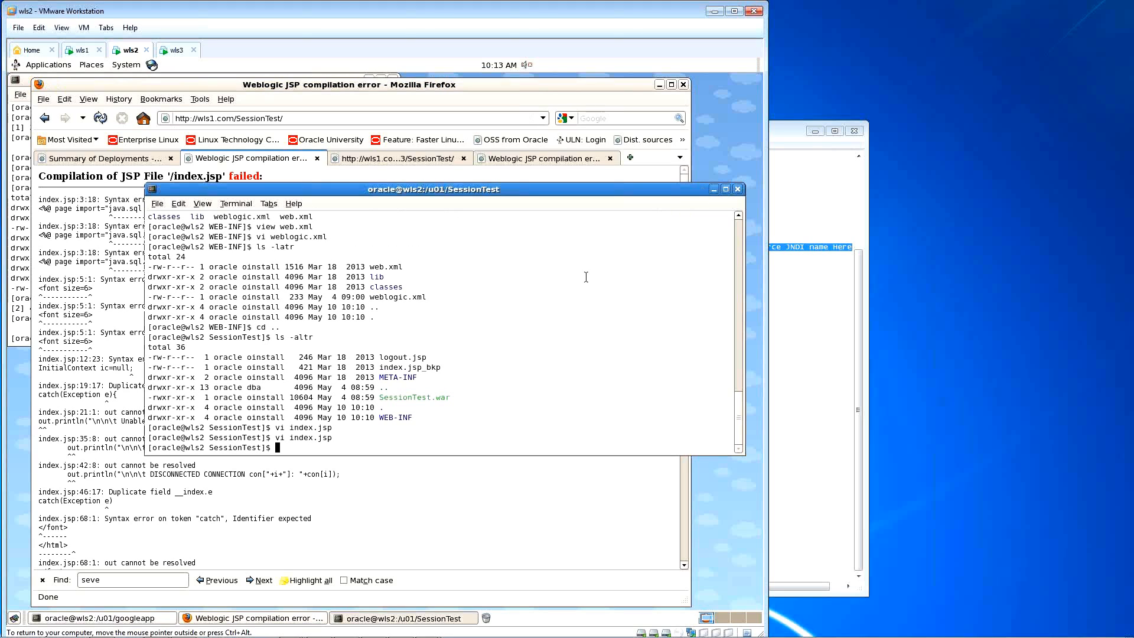
key(Up)
key(Return)
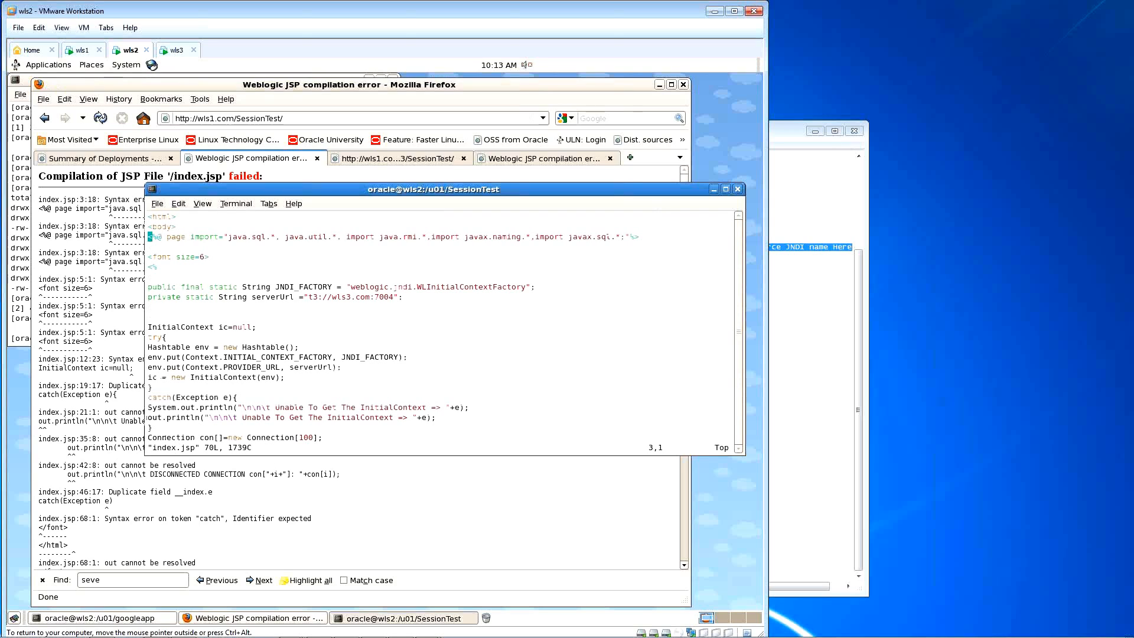
key($)
key(i)
key(Left)
key(Left)
key(BackSpace)
key(Escape)
text(:w)
key(Return)
Step: Remove the repeated import words and spaces before javax.sql, javax.naming, java.rmi and java.util, then quit
key(Left)
key(Left)
key(Left)
key(Left)
key(Left)
key(Left)
key(Left)
key(Left)
key(Left)
key(Left)
key(X)
key(X)
key(X)
key(X)
key(X)
key(X)
key(Right)
key(X)
key(b)
key(b)
key(b)
key(b)
key(X)
key(X)
key(X)
key(X)
key(X)
key(X)
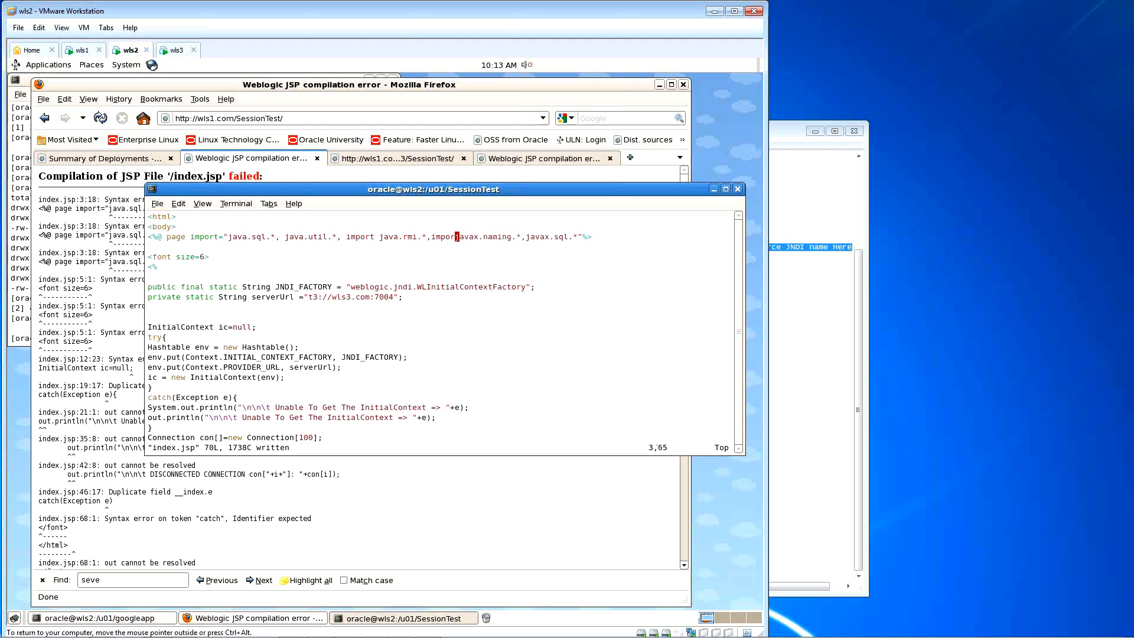
key(X)
key(b)
key(b)
key(b)
key(b)
key(X)
key(X)
key(X)
key(X)
key(X)
key(X)
key(X)
key(X)
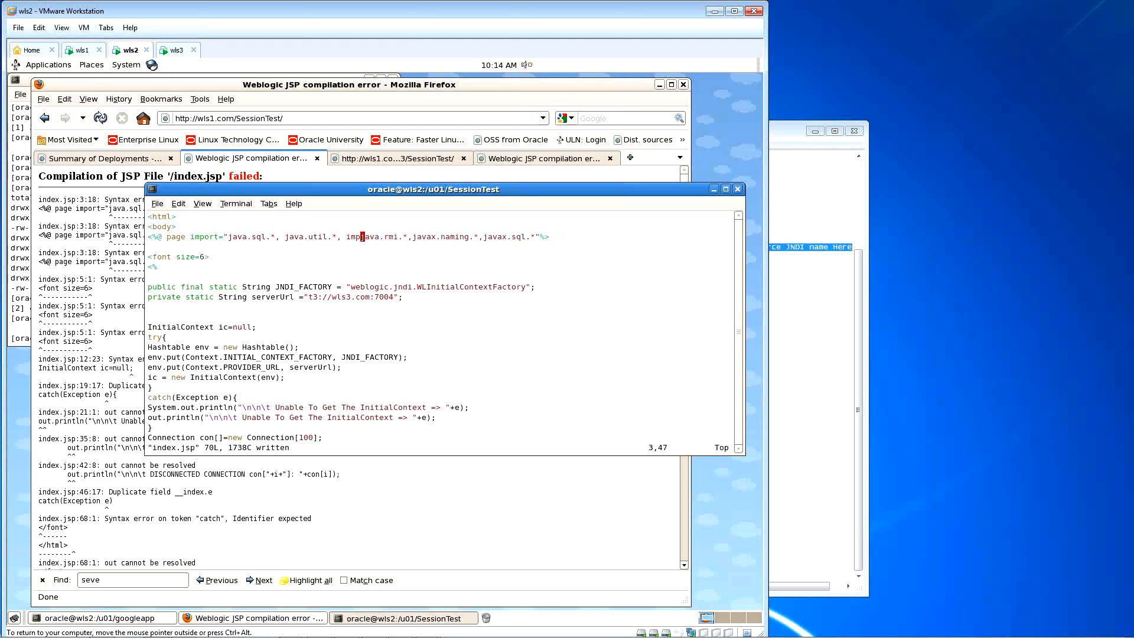
key(h)
key(h)
key(b)
key(b)
key(b)
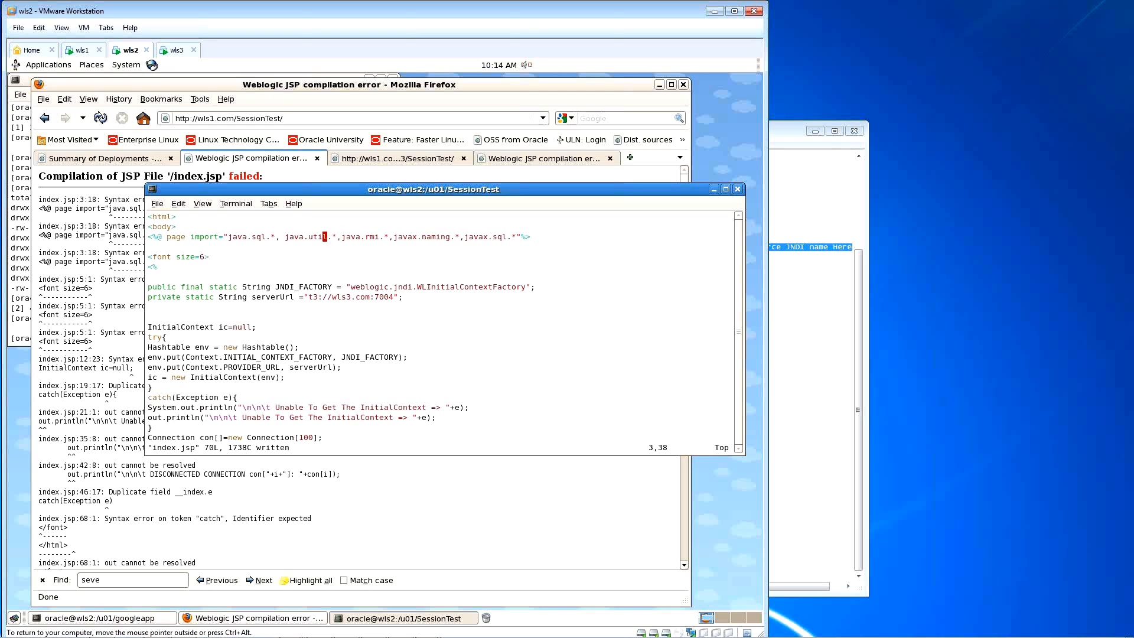
text(X)
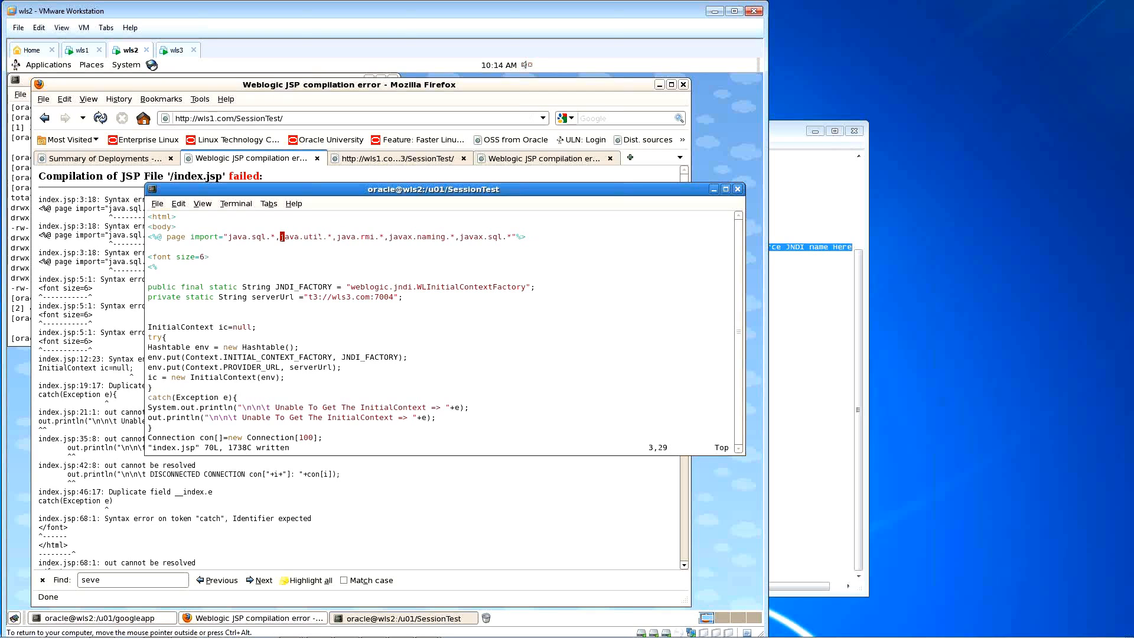
text(:q)
key(Return)
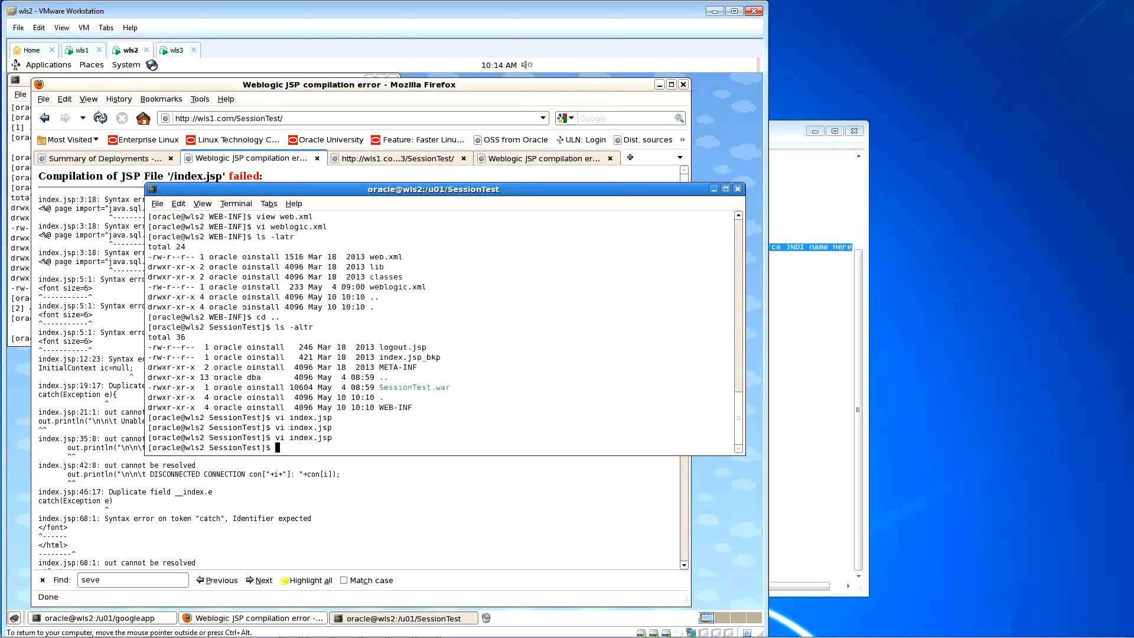
Step: Lock the configuration, select SessionTest, and run its Update from /u01/SessionTest through Finish
click(118, 158)
click(140, 259)
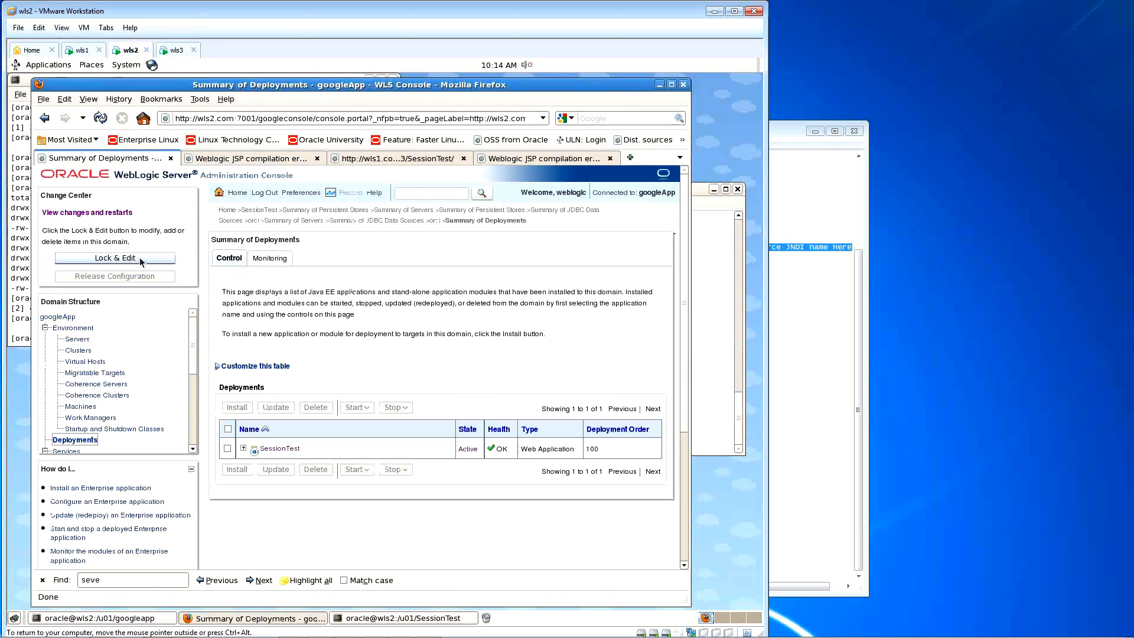
click(276, 407)
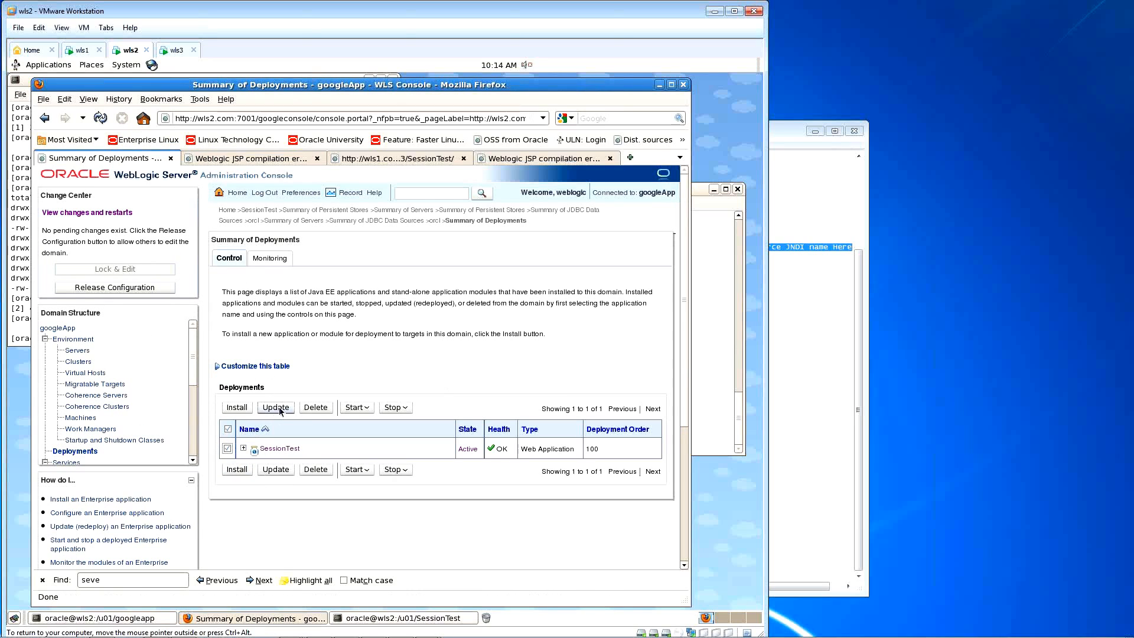
click(272, 381)
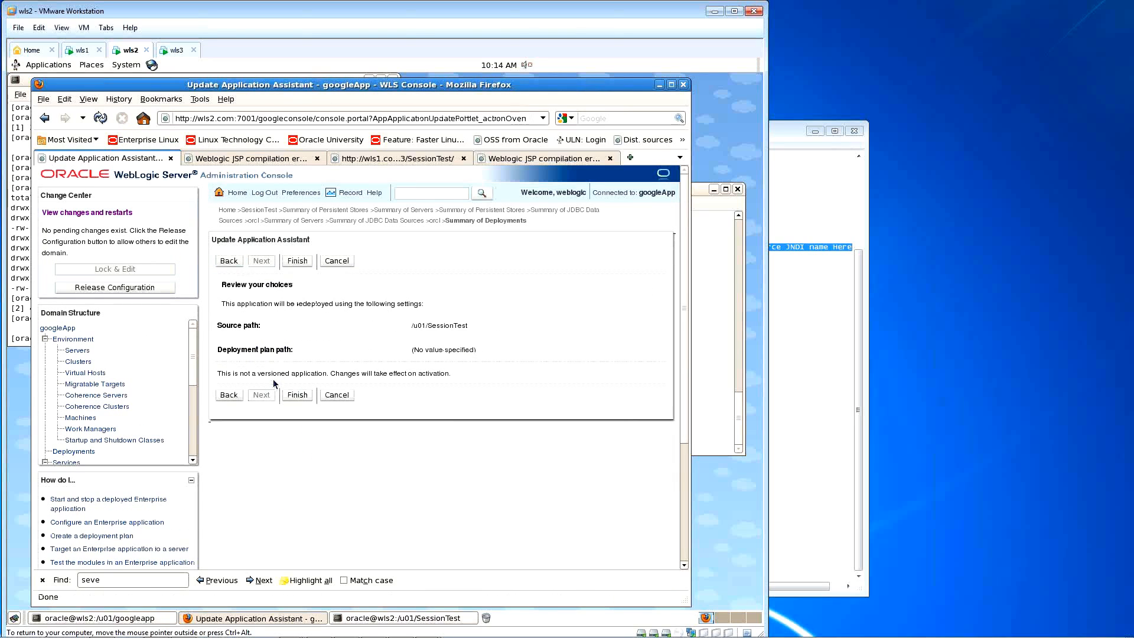
click(298, 395)
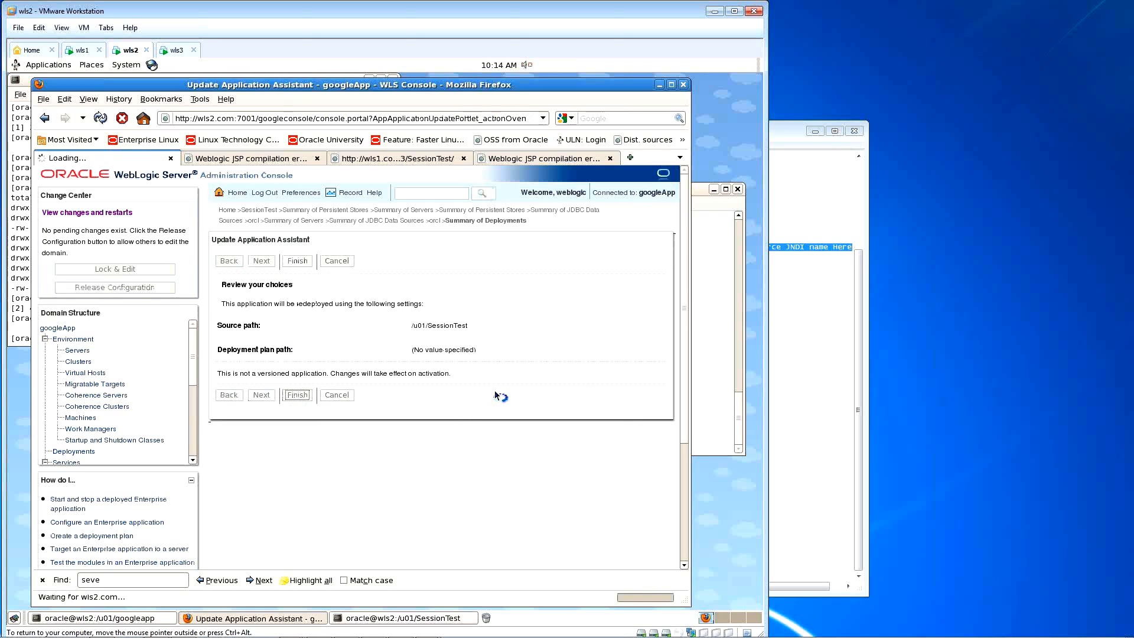
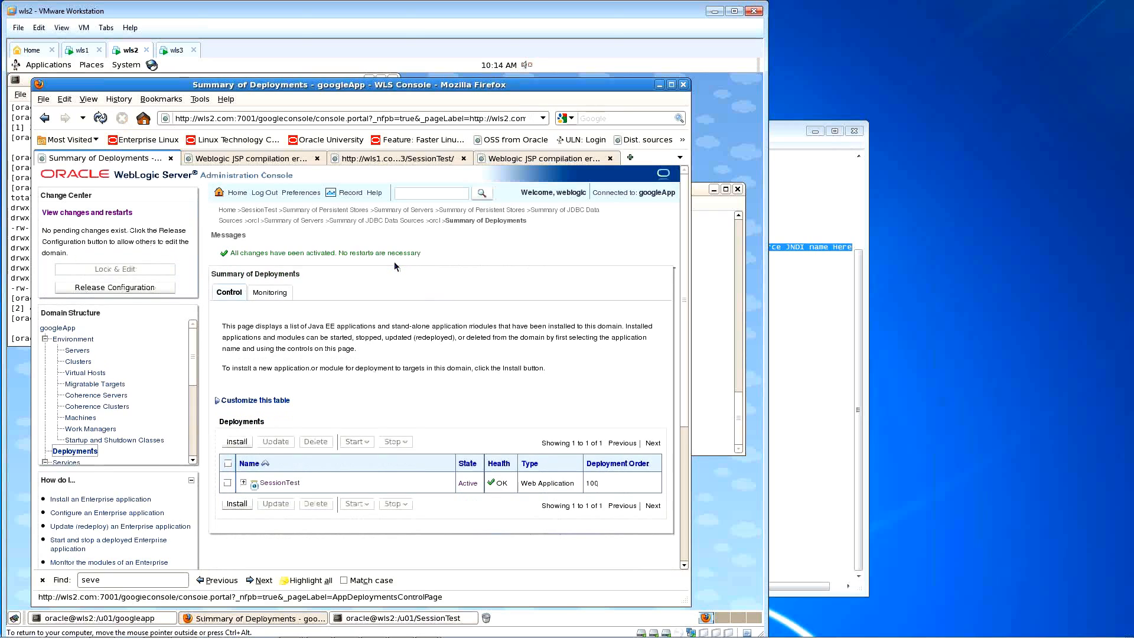
Step: Reload the JSP compilation error page and highlight 'static' in the JNDI_FACTORY error line
click(288, 159)
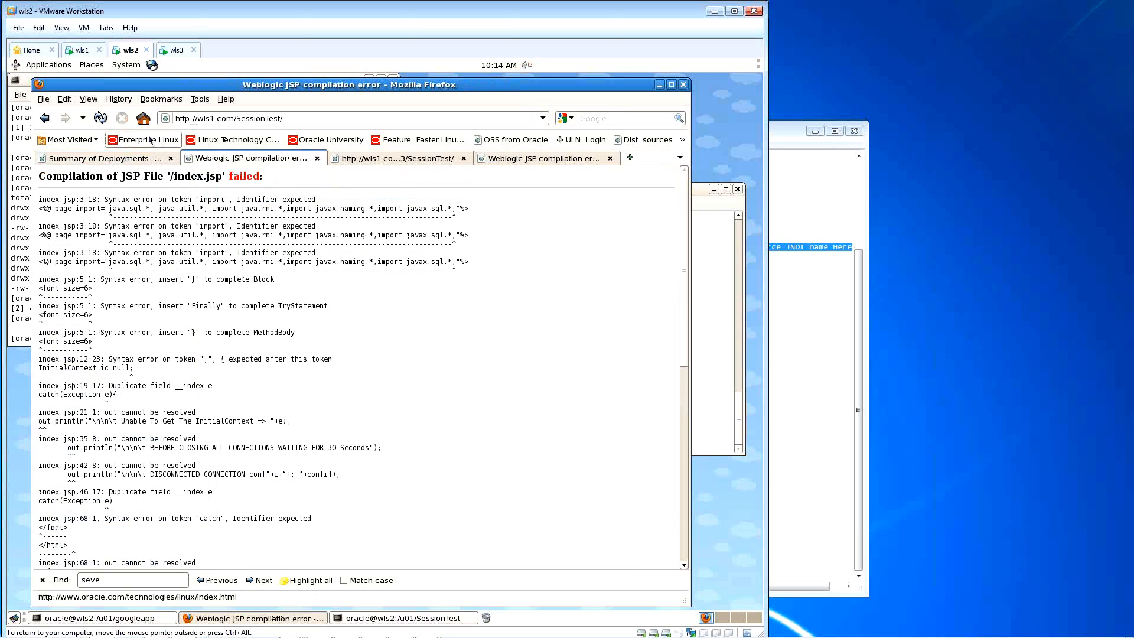
click(101, 118)
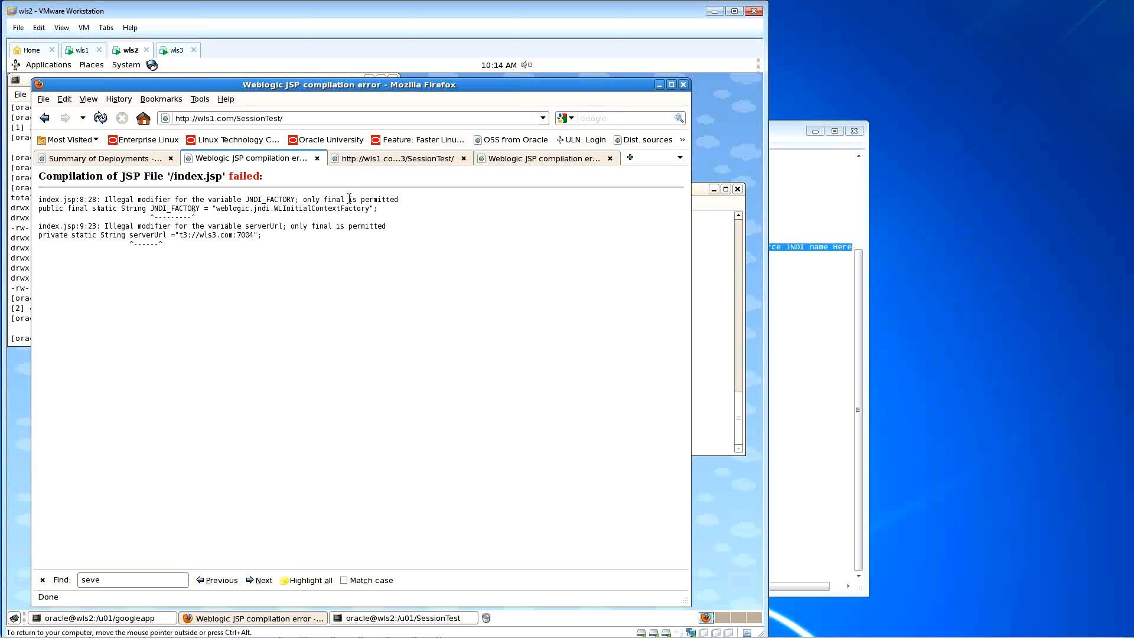
drag(39, 211, 64, 213)
double_click(106, 209)
click(696, 190)
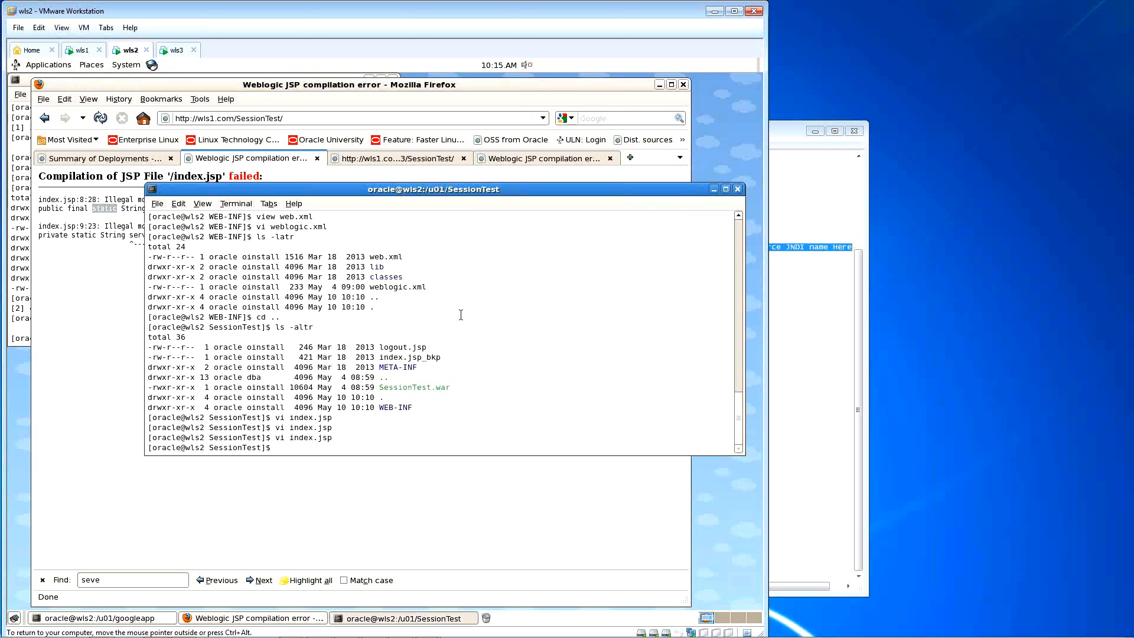
Step: Reopen index.jsp in vi, delete static from the JNDI_FACTORY declaration, save, and reload the error page
key(Up)
key(Return)
key(Down)
key(Down)
key(Down)
key(Down)
key(Down)
key(Down)
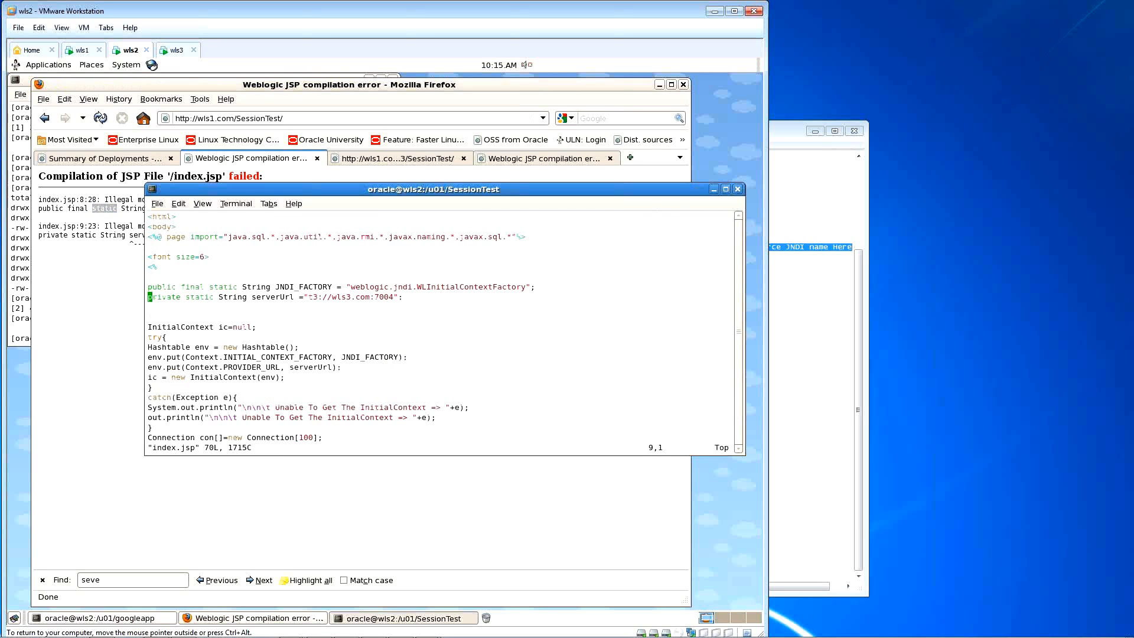
key(Up)
key(Right)
key(Right)
key(Right)
key(Right)
key(Right)
key(Right)
key(Right)
key(Right)
key(Right)
key(Right)
key(Right)
key(x)
key(x)
key(x)
key(x)
key(x)
key(x)
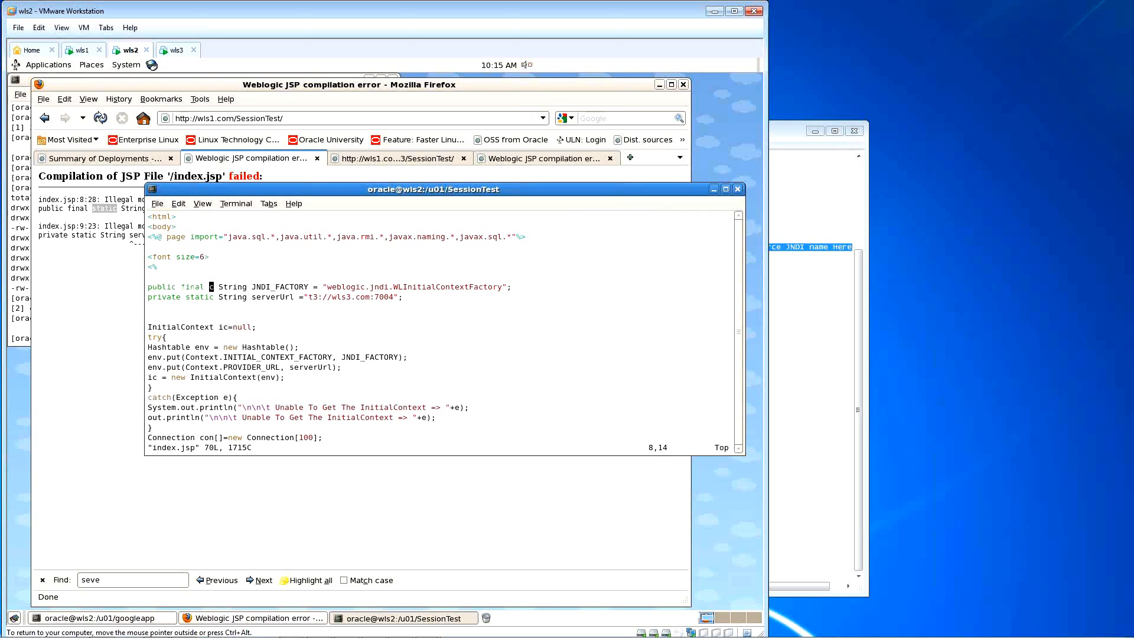
text(:w)
key(Return)
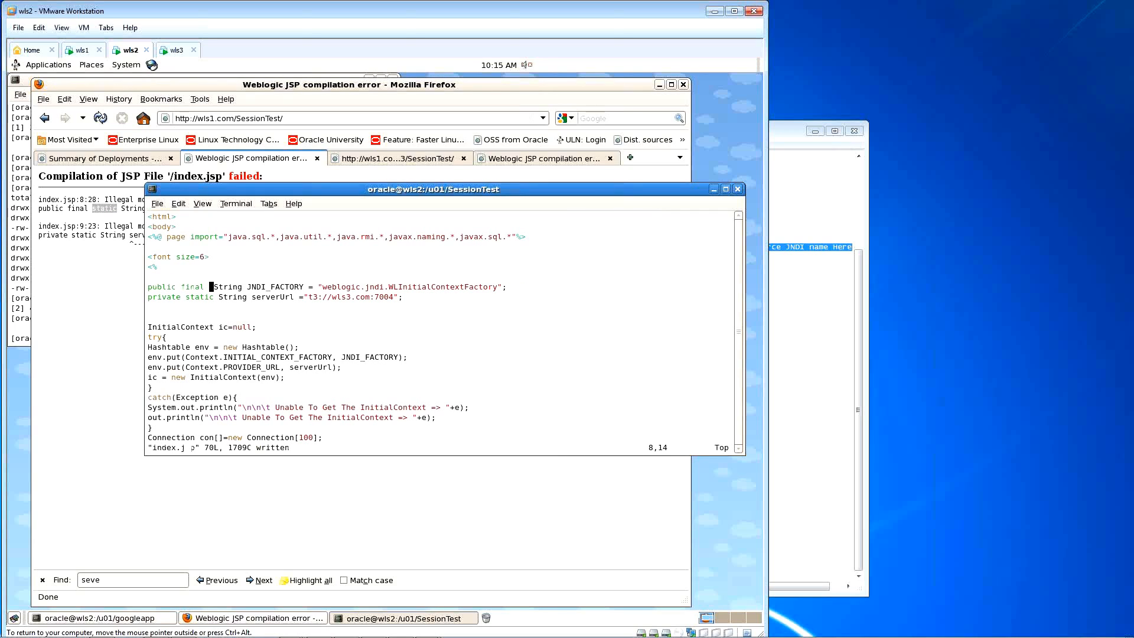
click(111, 246)
click(100, 119)
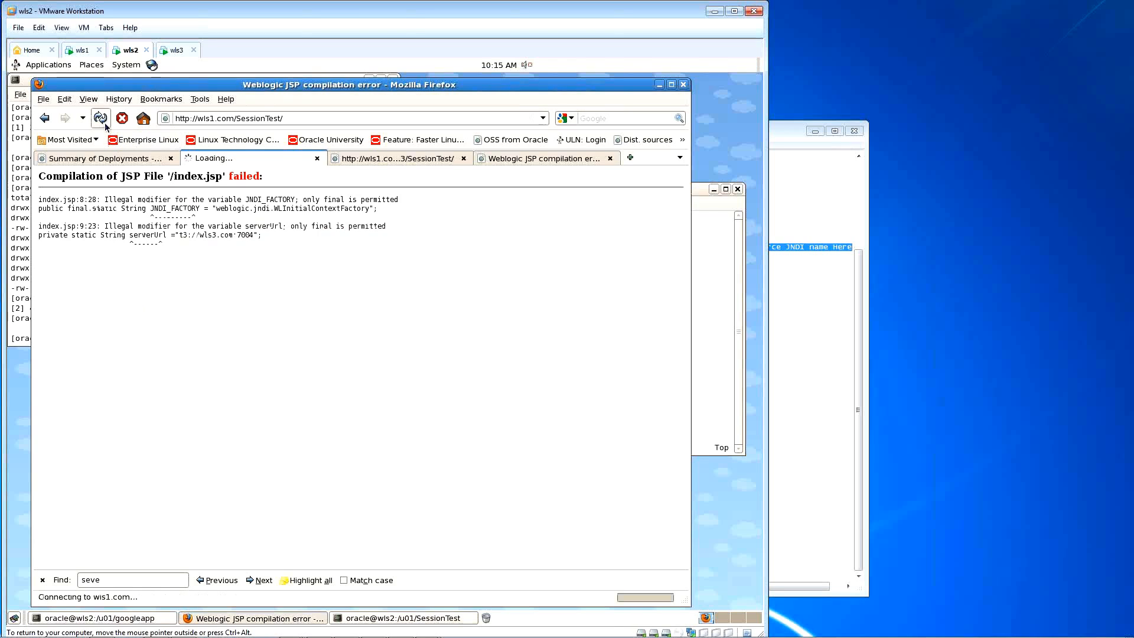
Step: Delete static from the serverUrl declaration and reload the error page to recompile index.jsp
click(710, 288)
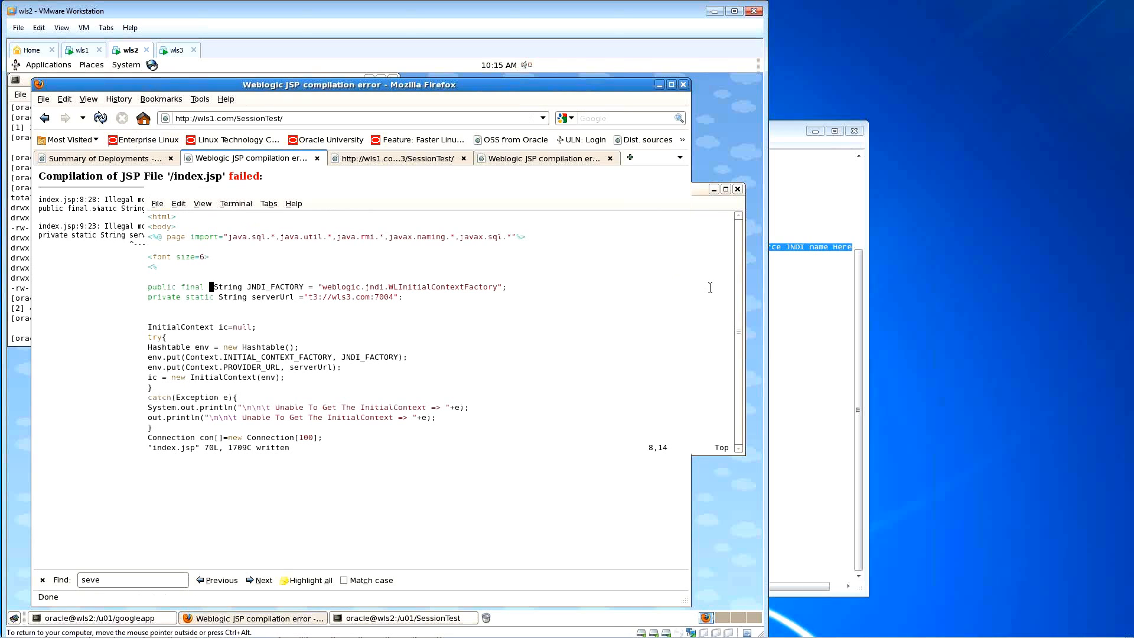
key(Down)
key(Right)
key(Left)
key(Left)
key(Left)
key(Left)
key(Left)
key(Left)
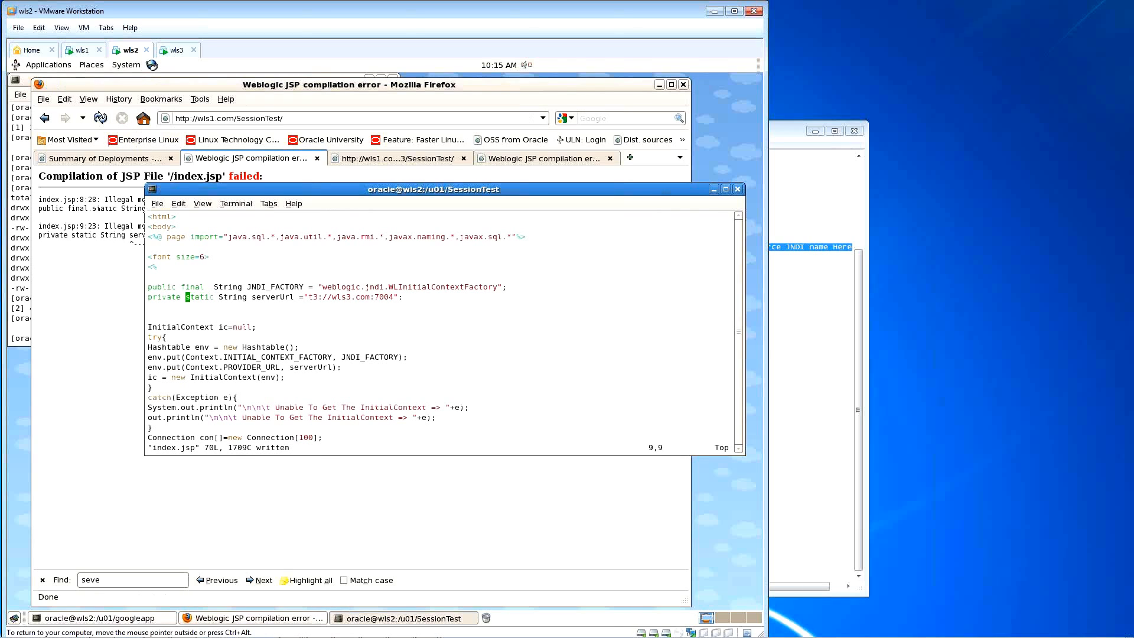
key(x)
key(x)
key(x)
key(x)
key(x)
key(x)
key(x)
key(x)
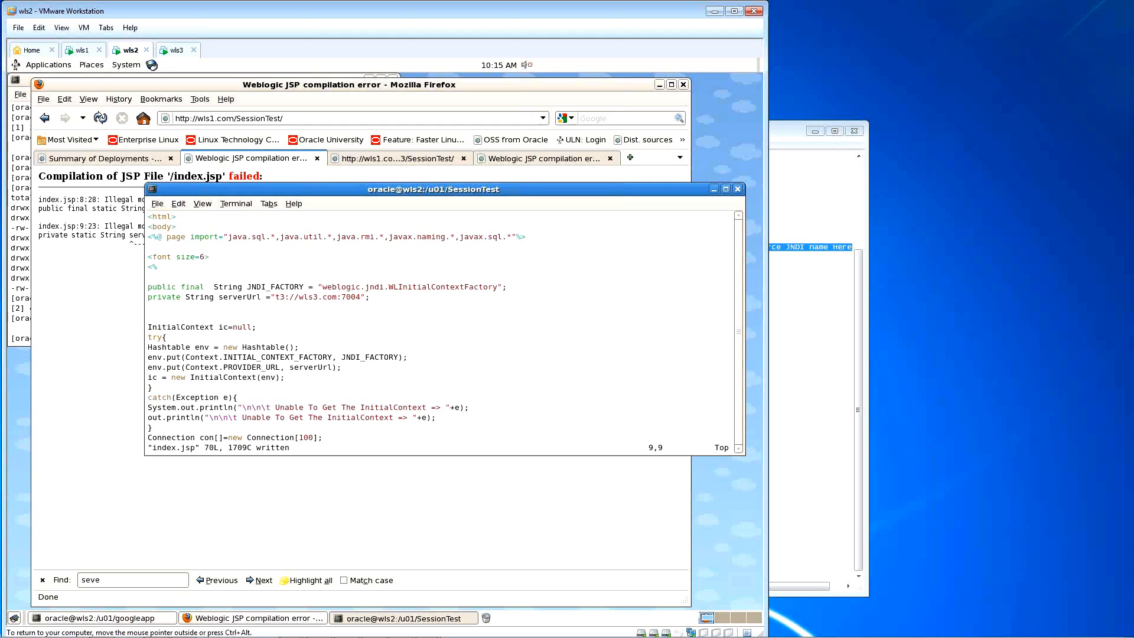
click(119, 293)
key(F5)
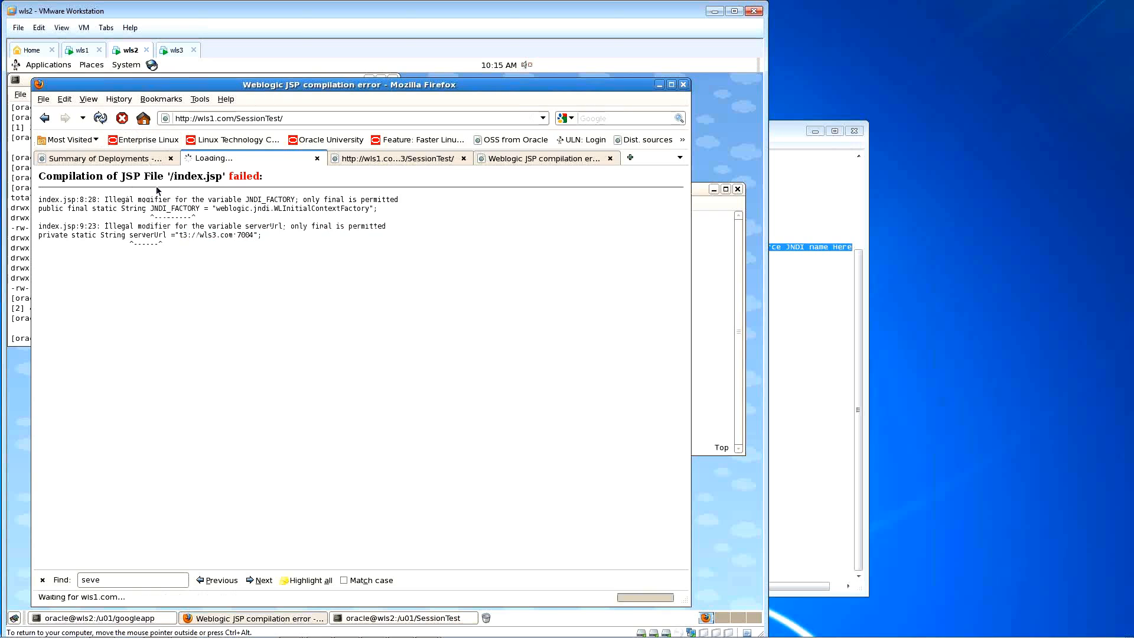
click(131, 160)
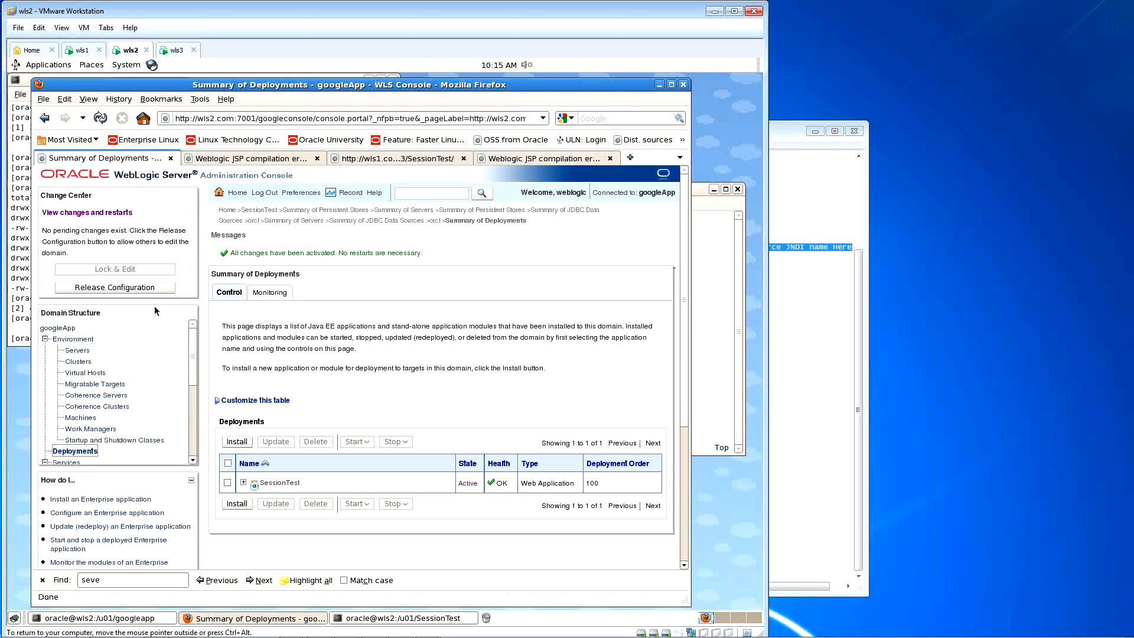
Step: Update SessionTest with its existing source path, activate changes, and reload the compile error page
click(228, 483)
click(276, 442)
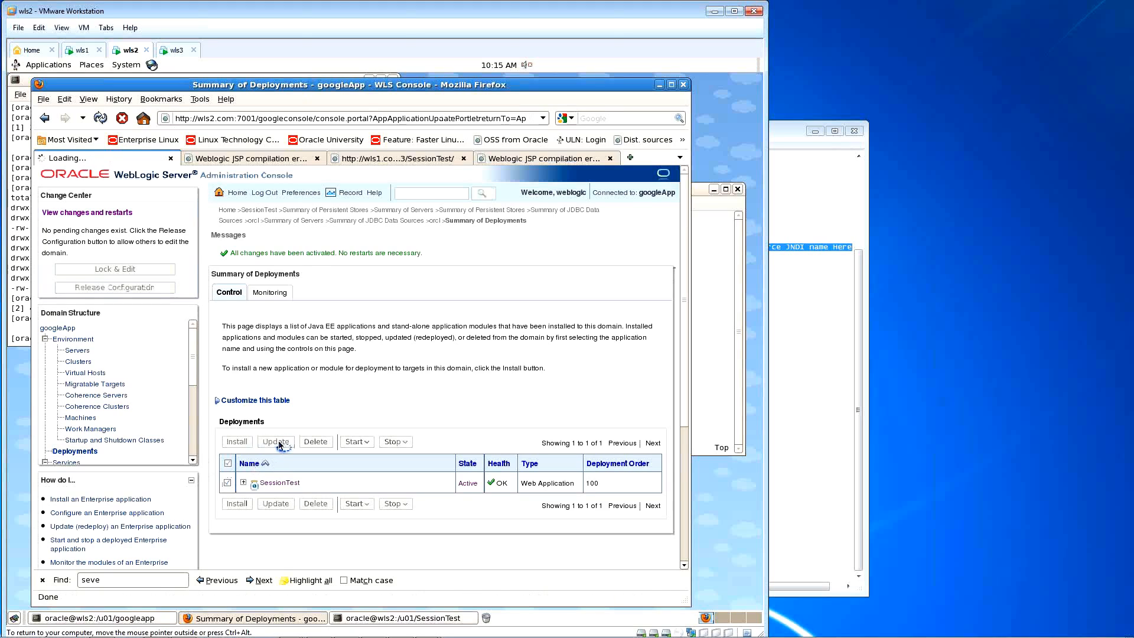
click(306, 381)
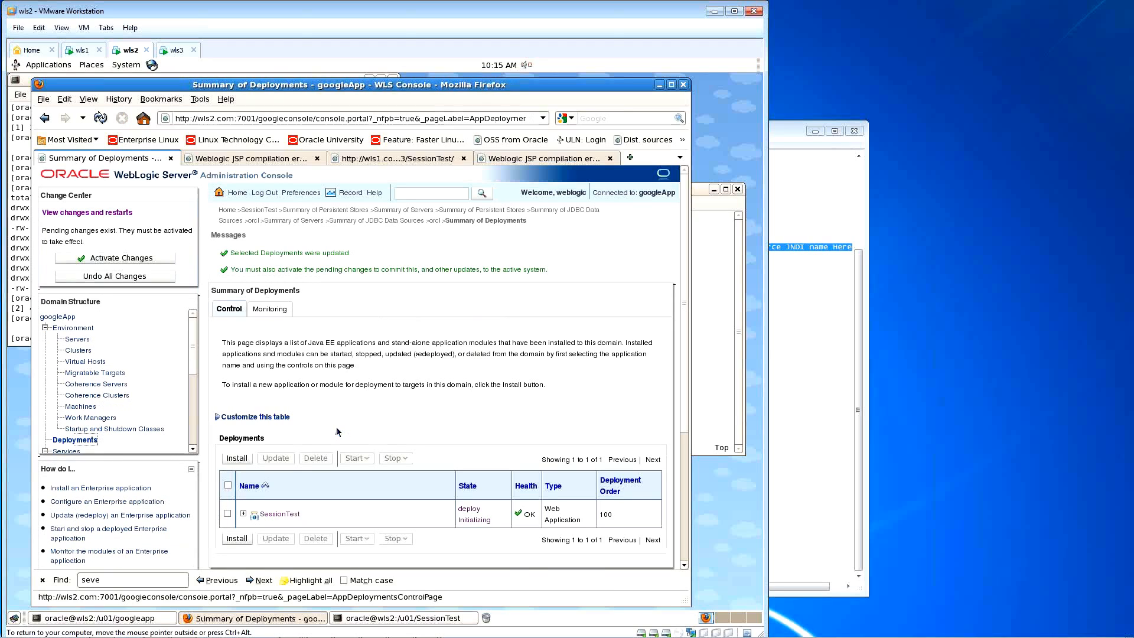
click(136, 260)
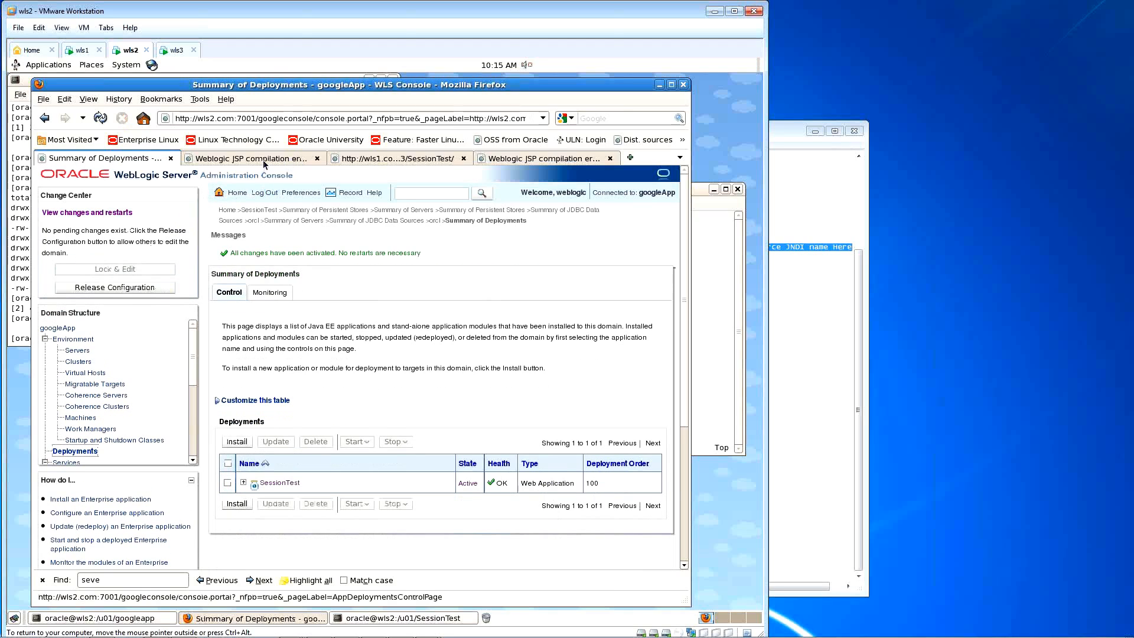
click(264, 161)
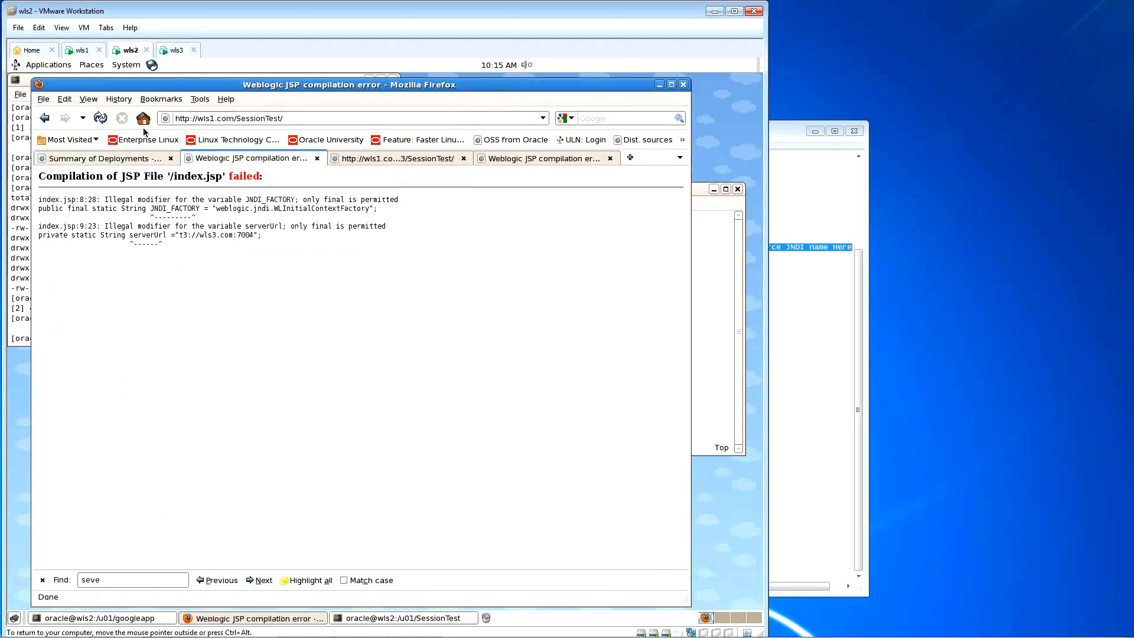
click(100, 118)
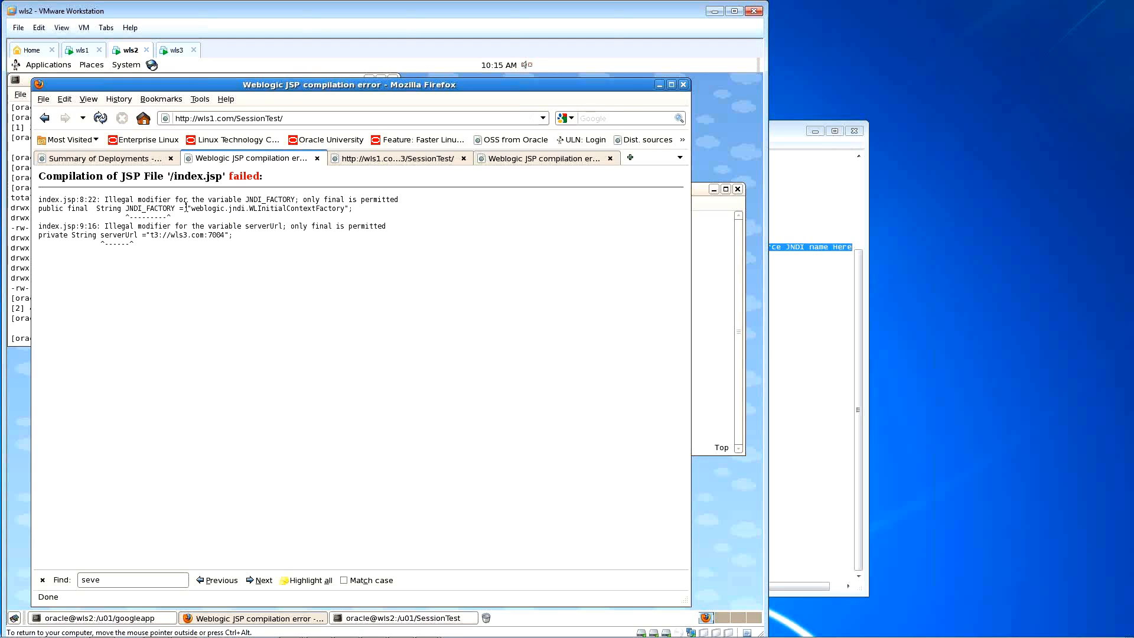
Step: Delete final from the JNDI_FACTORY declaration in index.jsp and save with :w
click(705, 253)
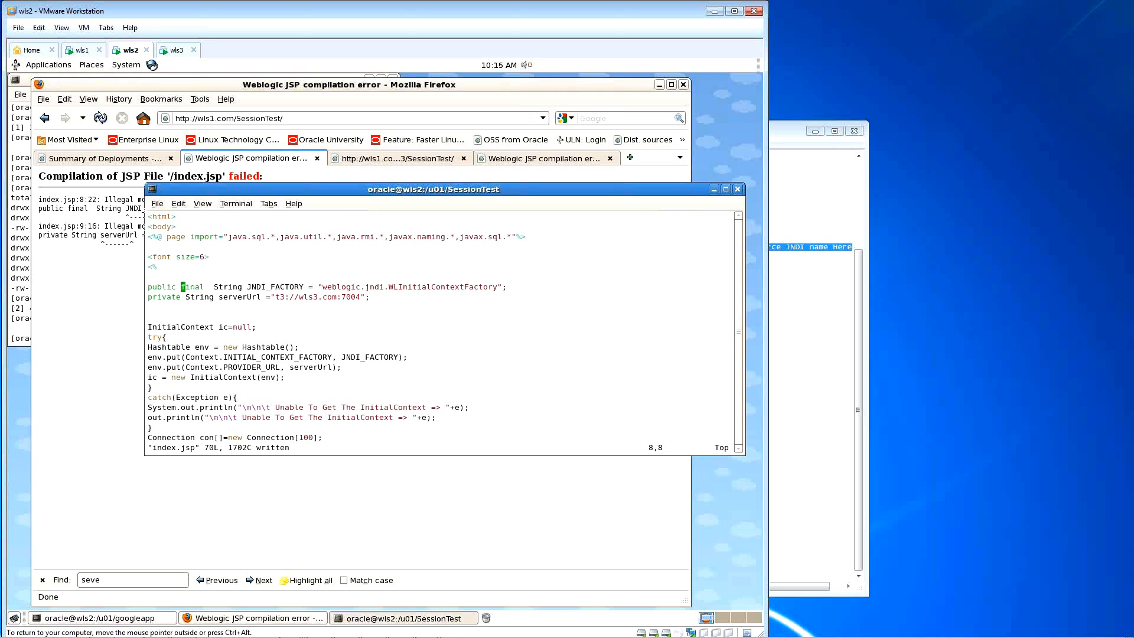
key(x)
key(x)
key(x)
key(x)
key(x)
key(x)
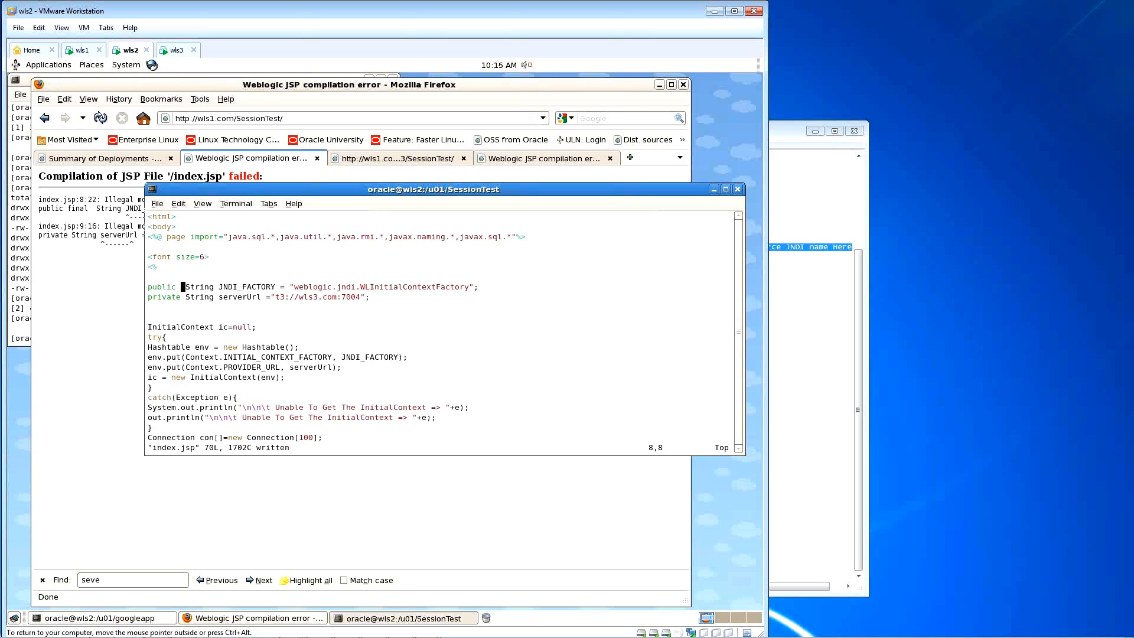
text(:w)
key(Return)
click(125, 158)
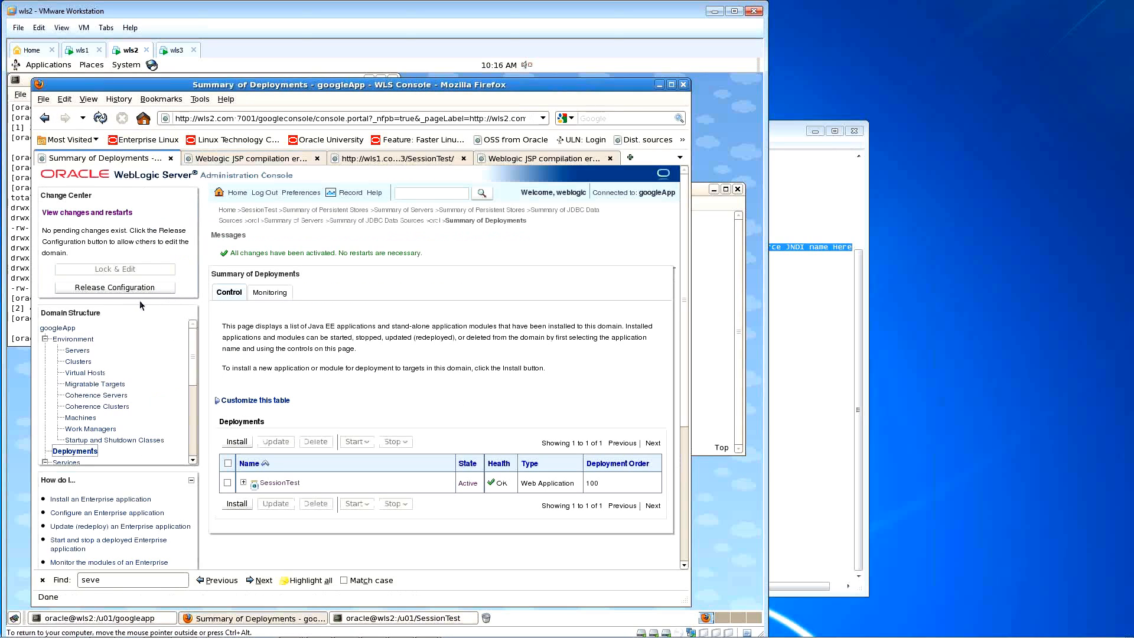
Step: Update SessionTest again, activate changes, and reload the error page to see remaining errors
click(228, 483)
click(275, 442)
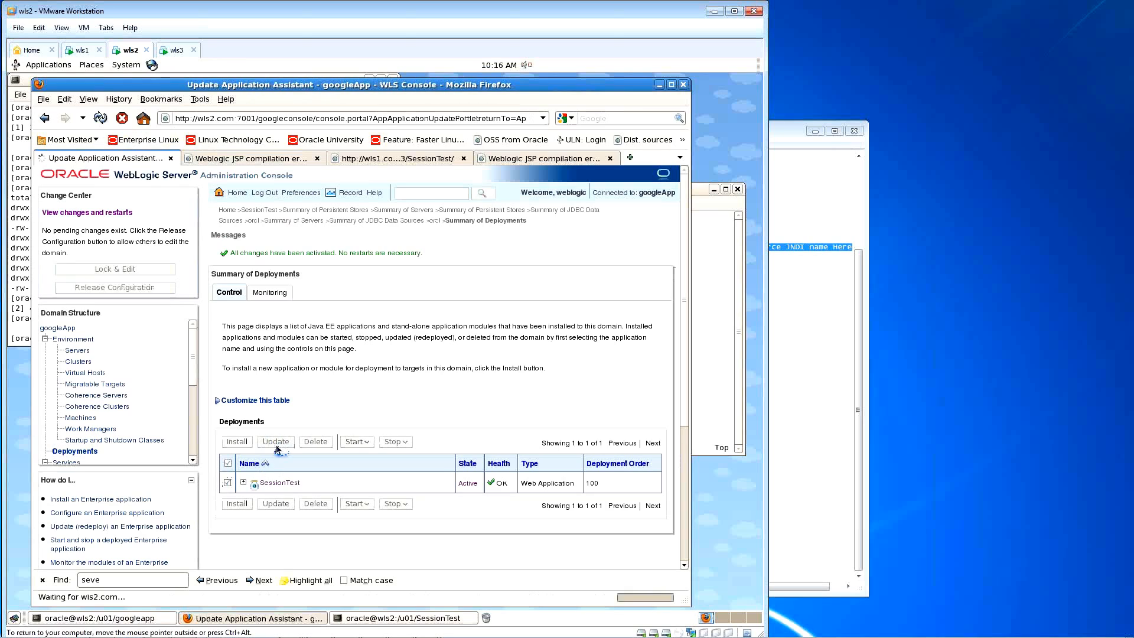
click(297, 378)
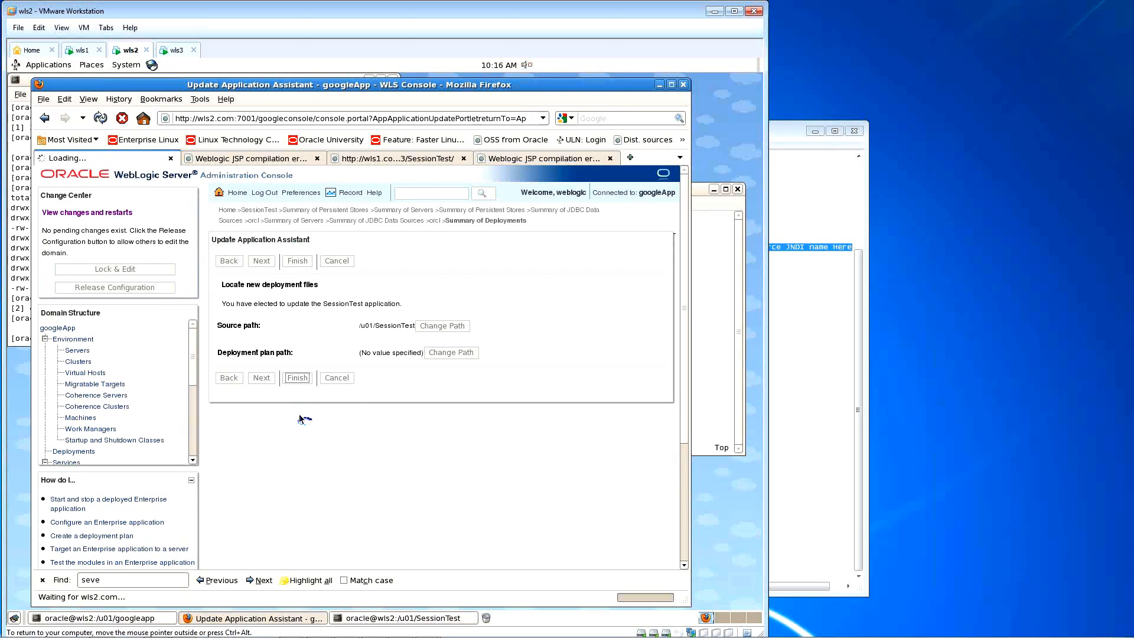
click(127, 259)
click(254, 158)
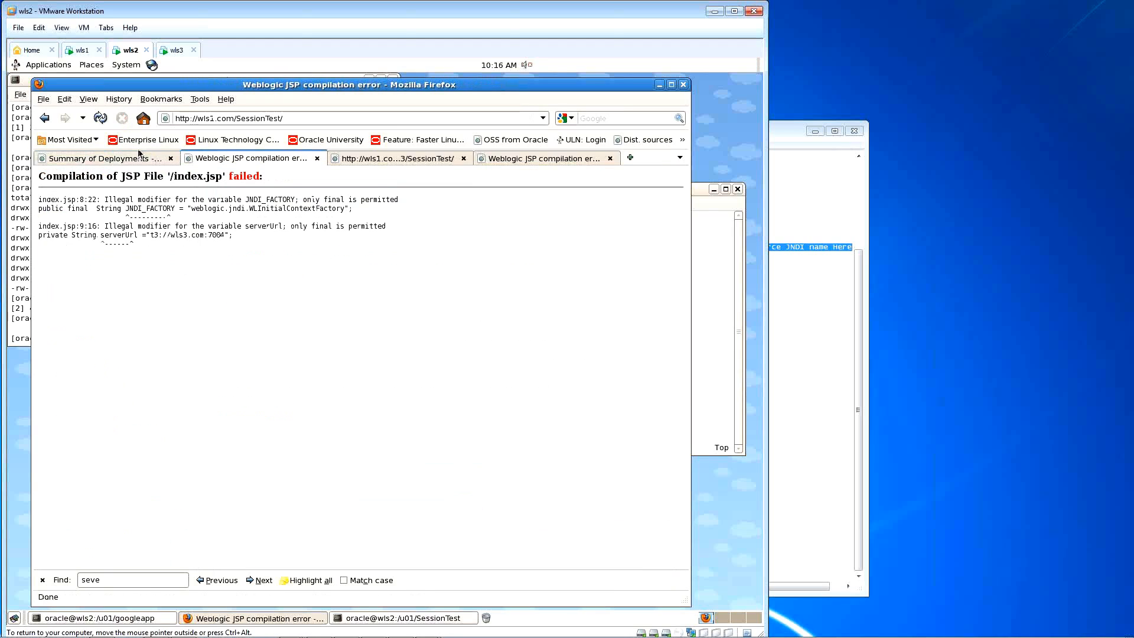
click(101, 117)
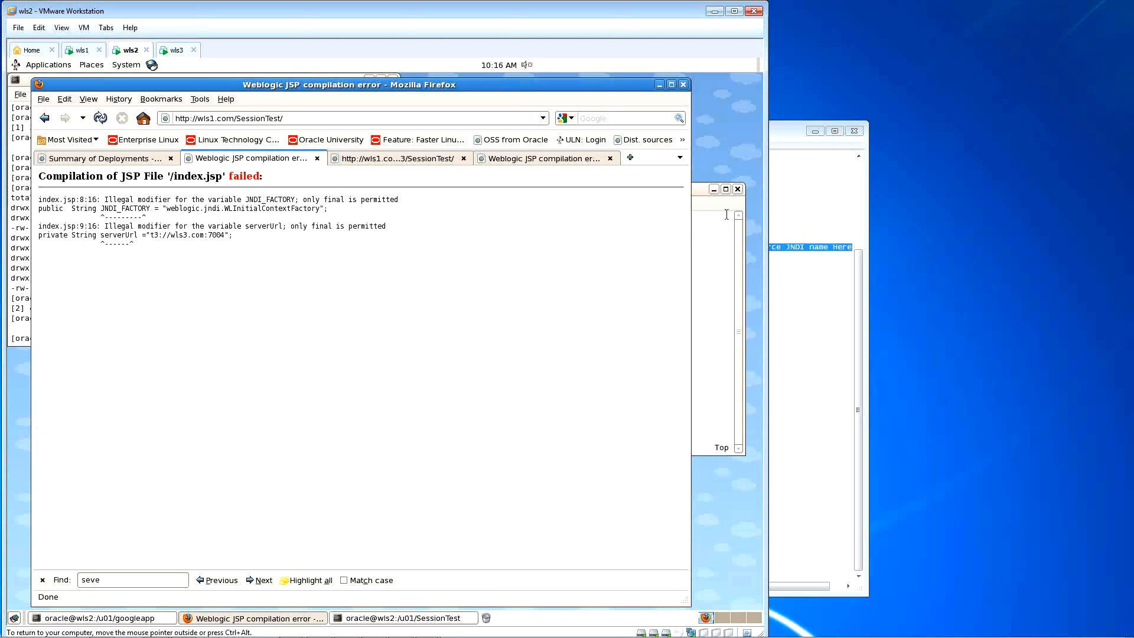
Step: Delete public from JNDI_FACTORY and private from serverUrl, save, and remove the leading space before String
click(703, 214)
key(Down)
key(d)
key(0)
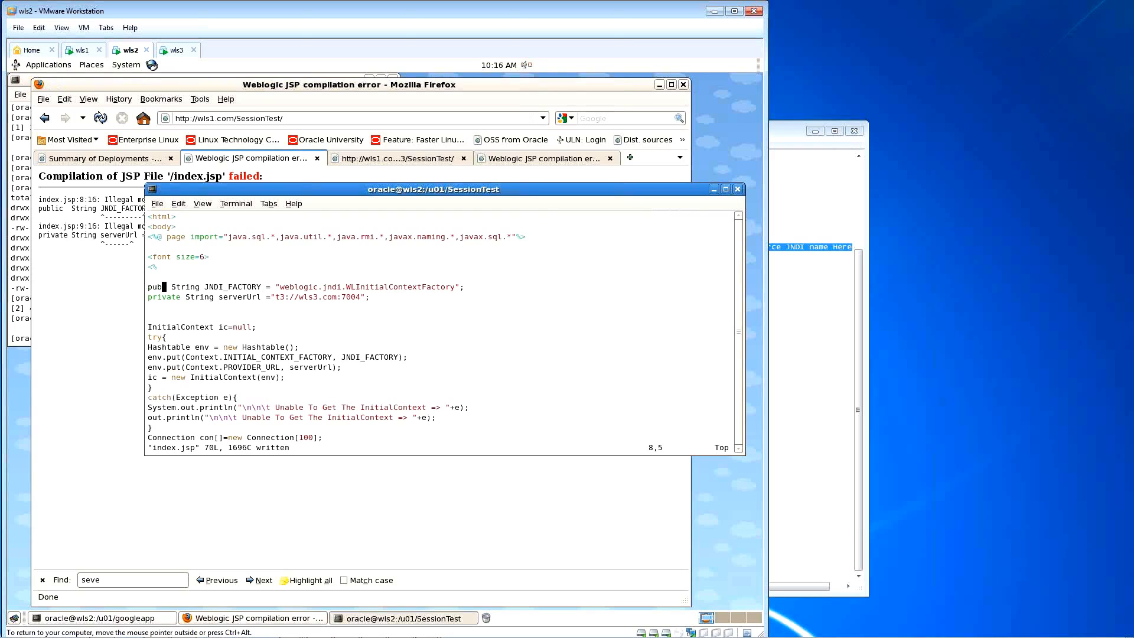
key(Down)
key(x)
key(x)
key(x)
key(x)
key(x)
key(x)
key(x)
key(x)
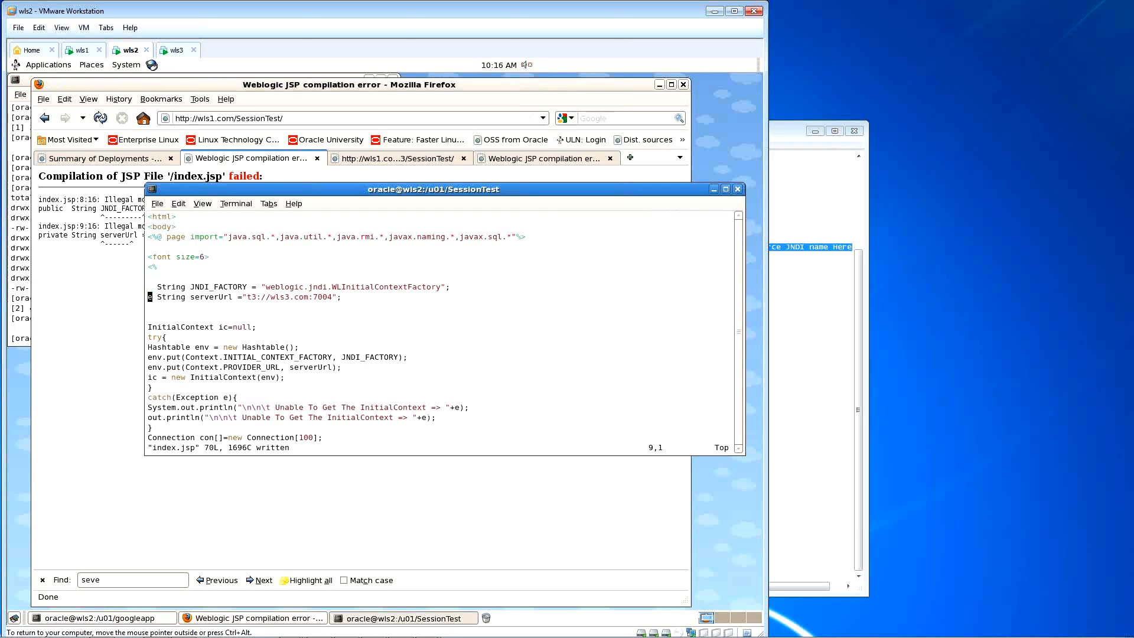
text(:w)
key(Return)
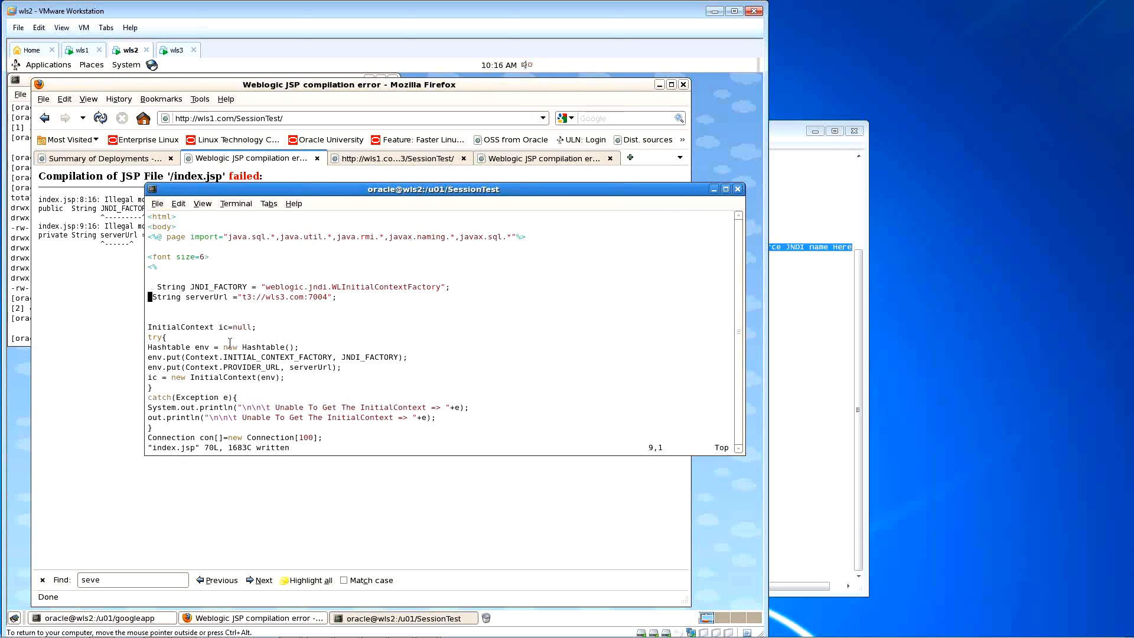
key(Up)
key(Right)
key(x)
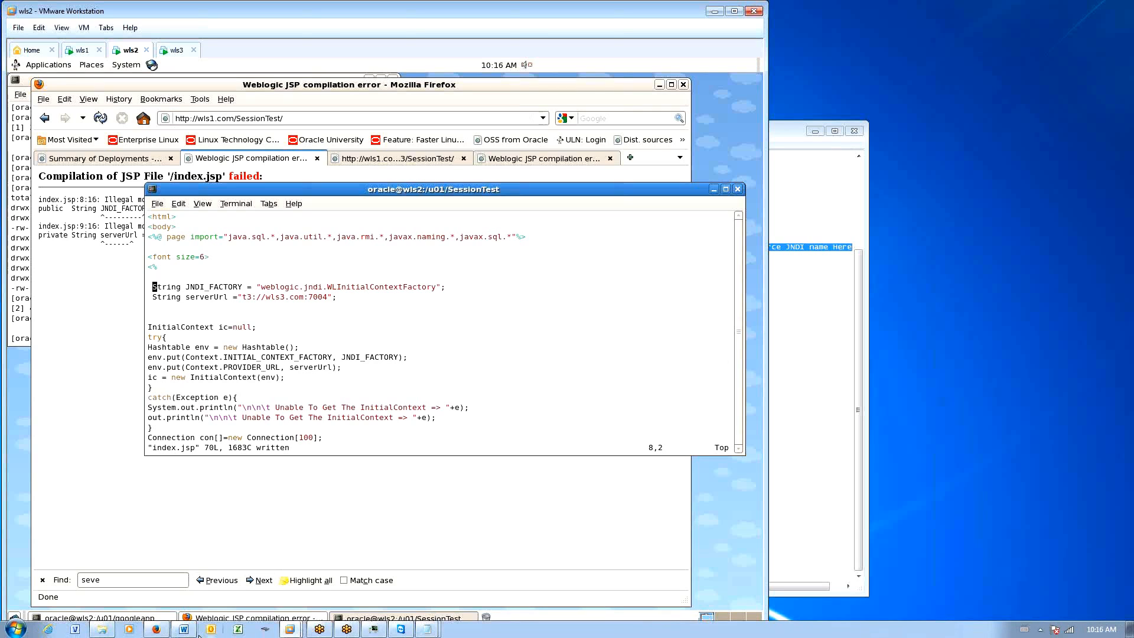
Step: Consult the coderanch thread on importing two JSP packages, then save index.jsp again in the VM
click(159, 630)
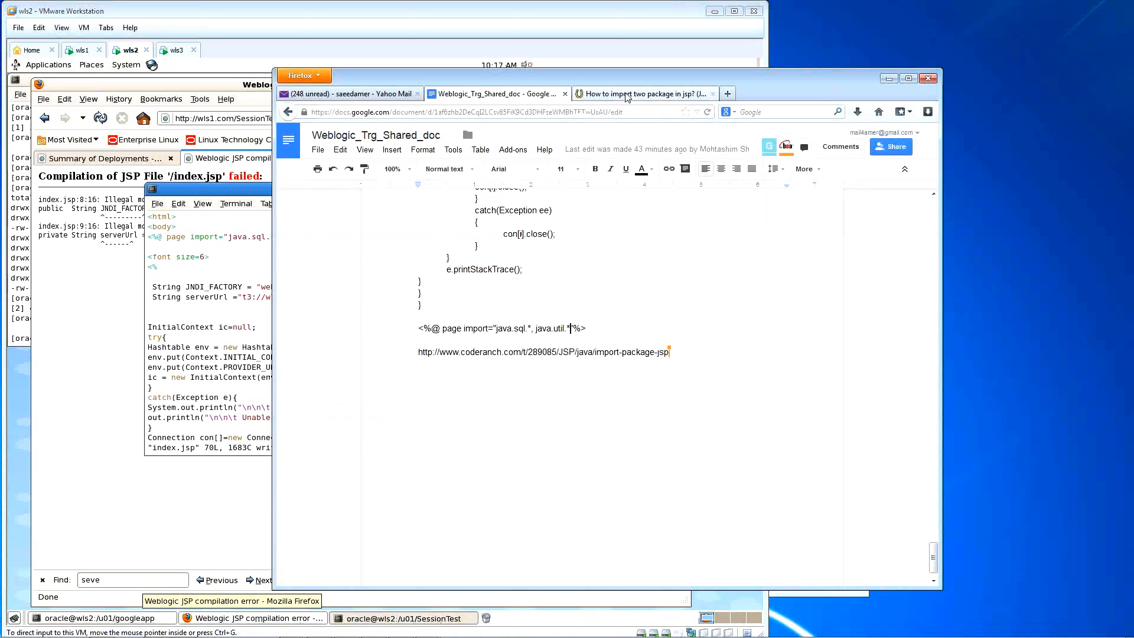
click(623, 98)
click(628, 360)
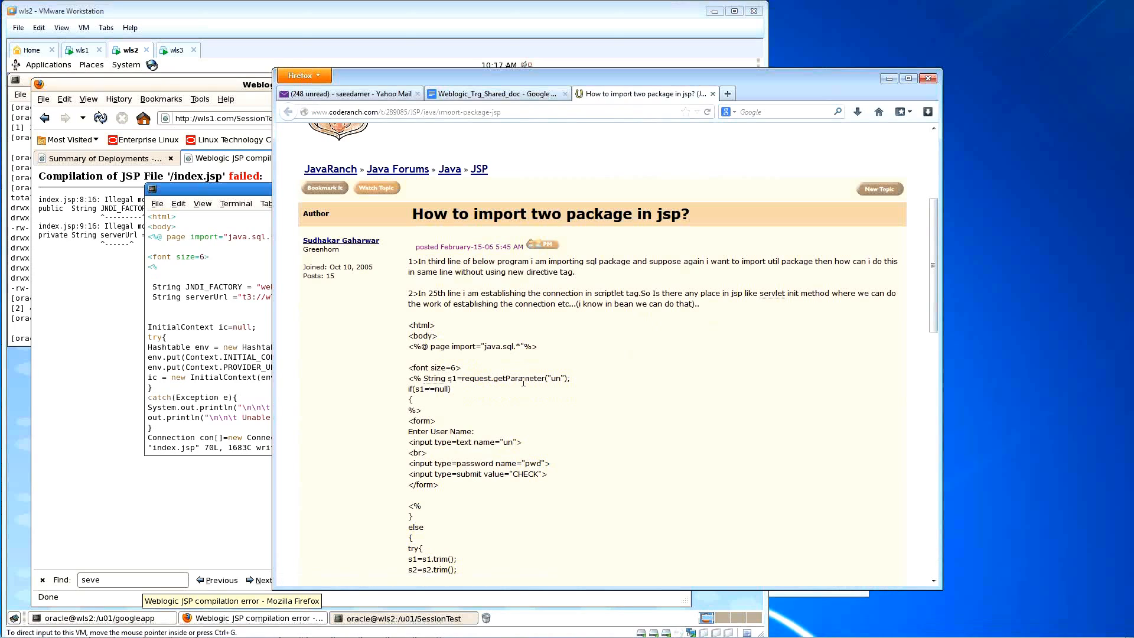
click(231, 312)
text(:w)
key(Return)
click(125, 284)
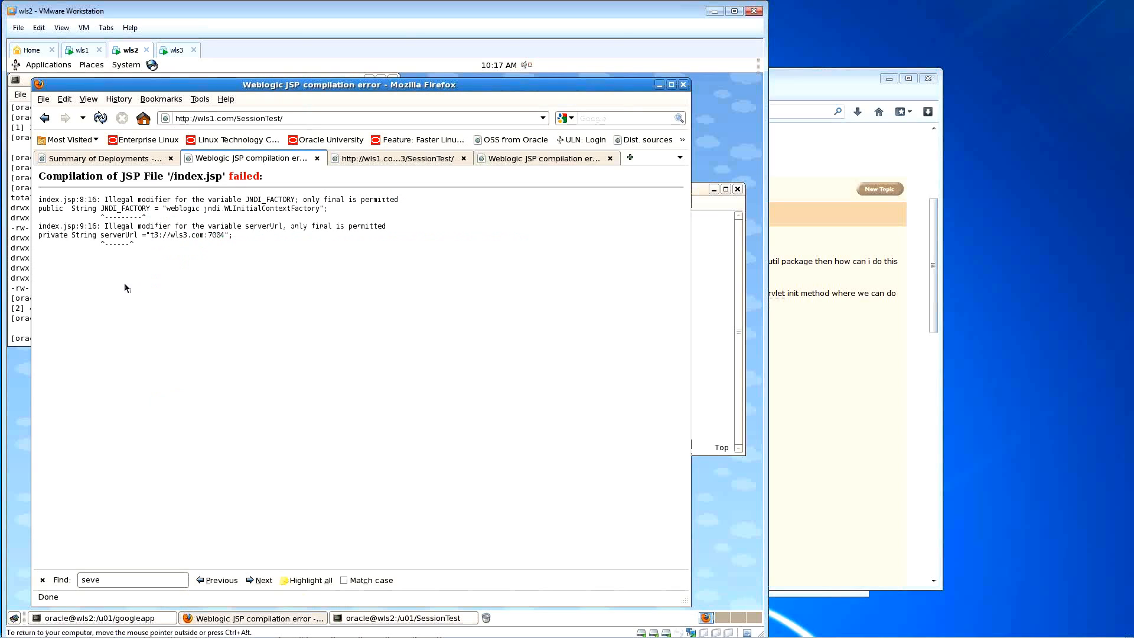
Step: Update and activate SessionTest from Summary of Deployments, then reload the SessionTest test page
click(102, 158)
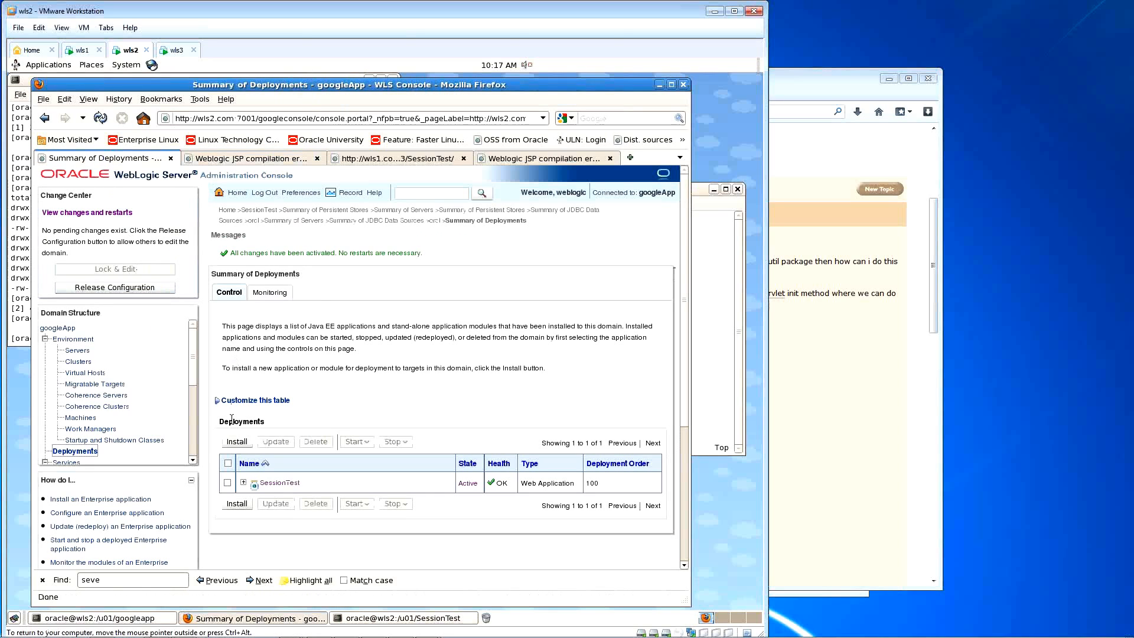
click(228, 483)
click(276, 442)
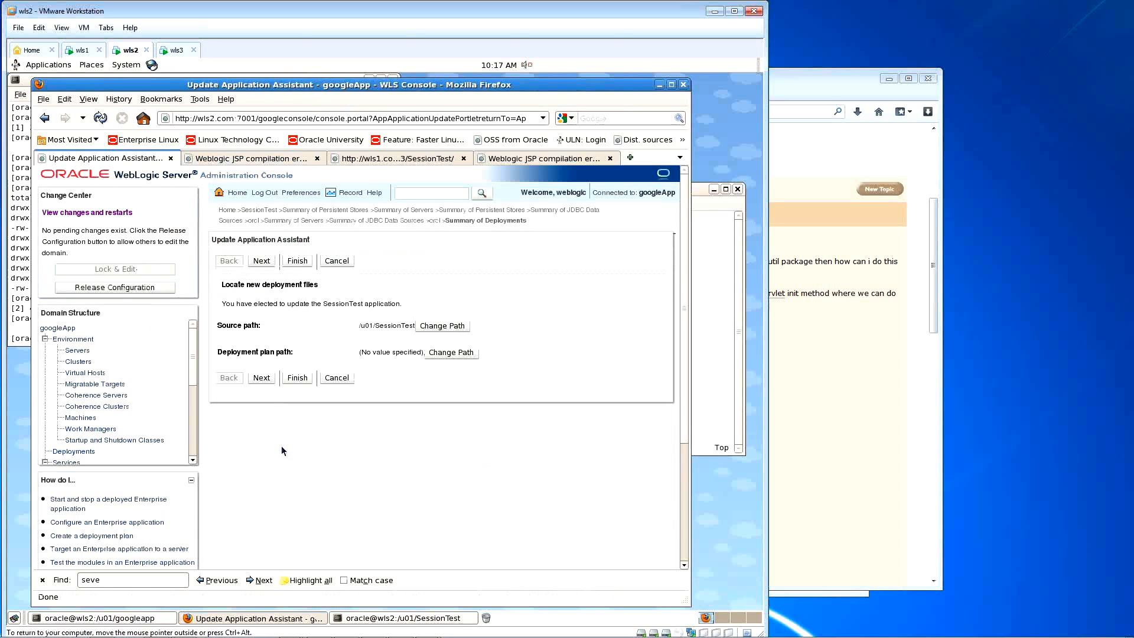
click(297, 378)
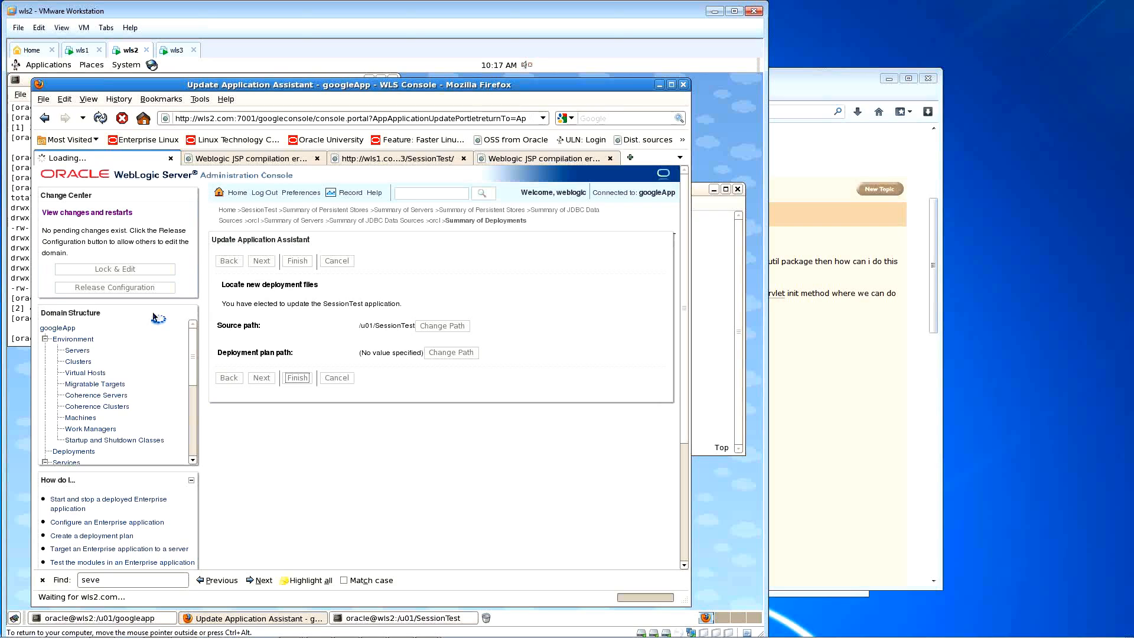
click(145, 260)
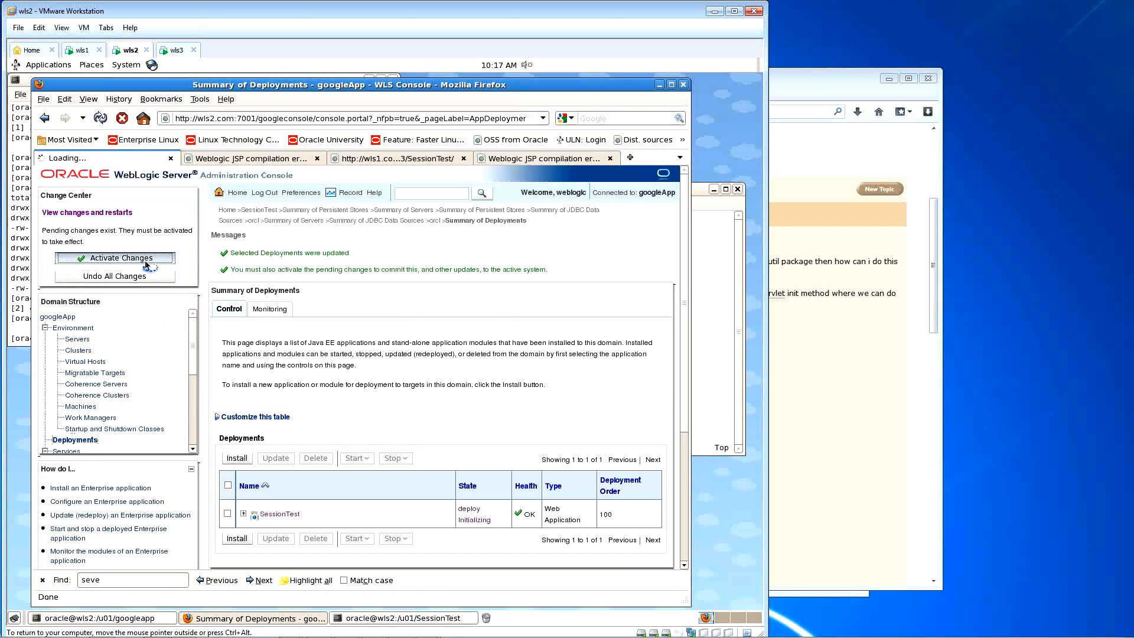
click(213, 161)
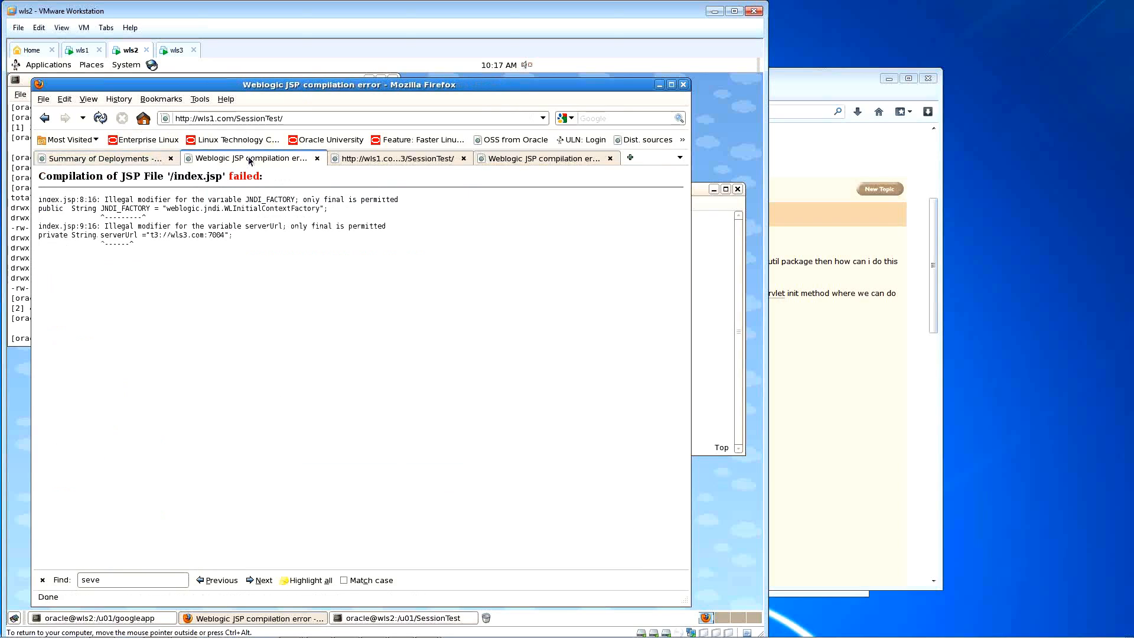
click(100, 118)
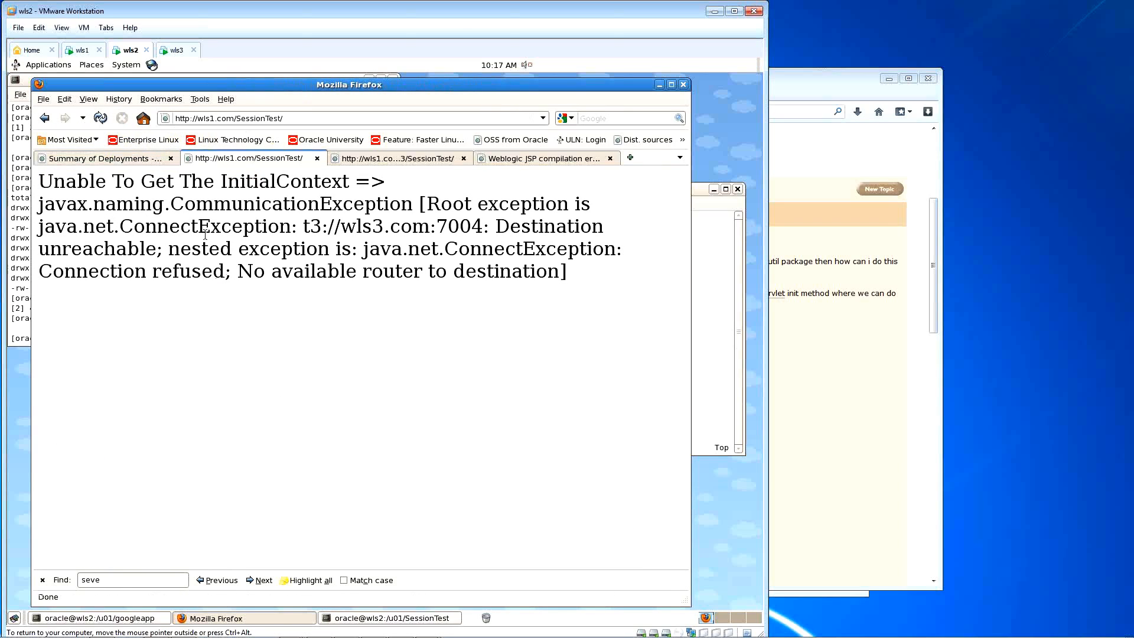
Step: Compare the refused port 7004 in the error with MS3's listen port 7005 on the Servers list
drag(220, 182, 343, 185)
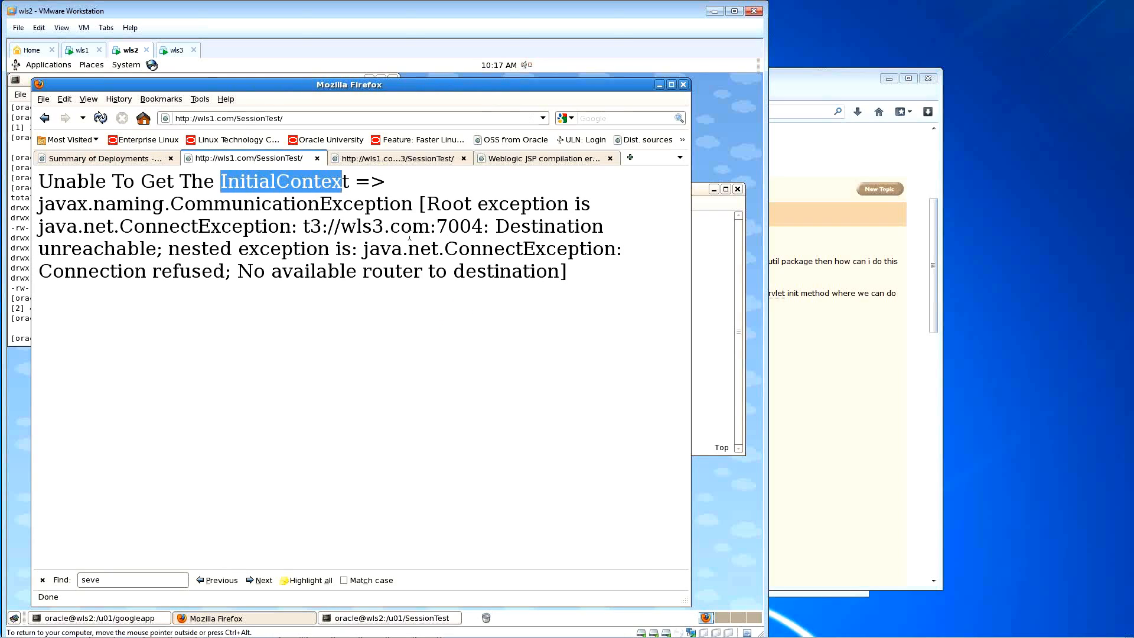
click(86, 158)
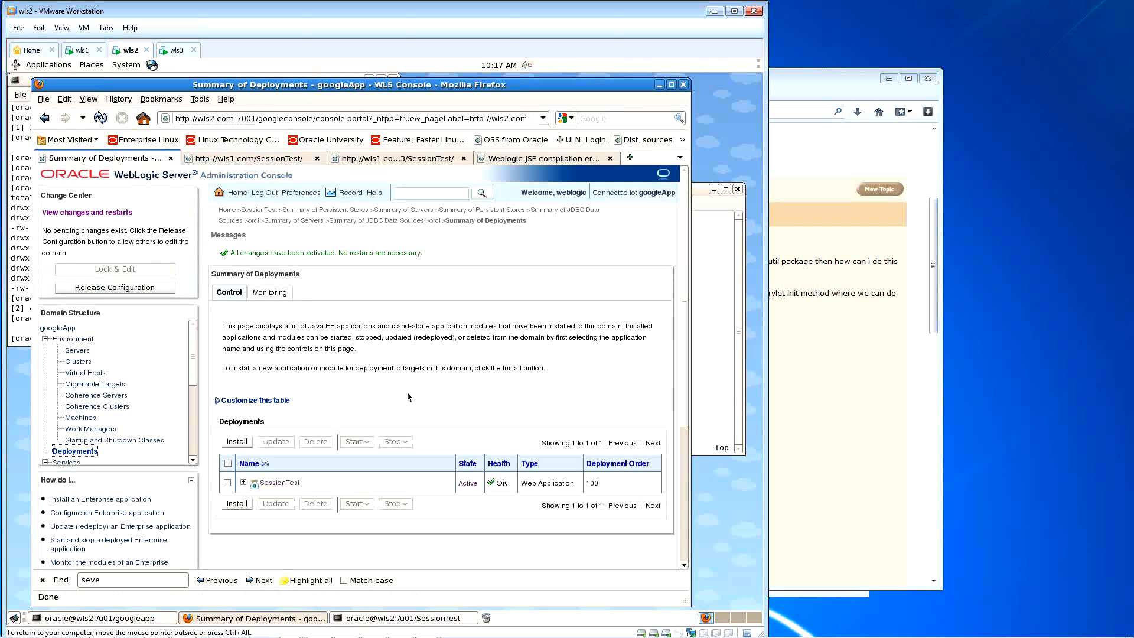
click(77, 350)
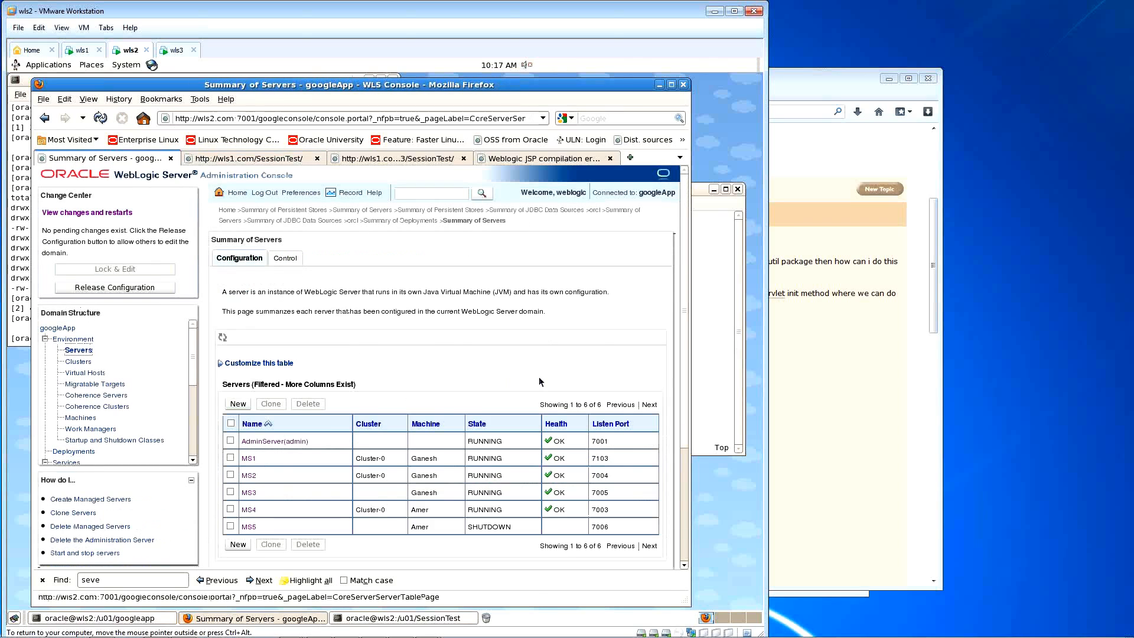
scroll(541, 381, down, 2)
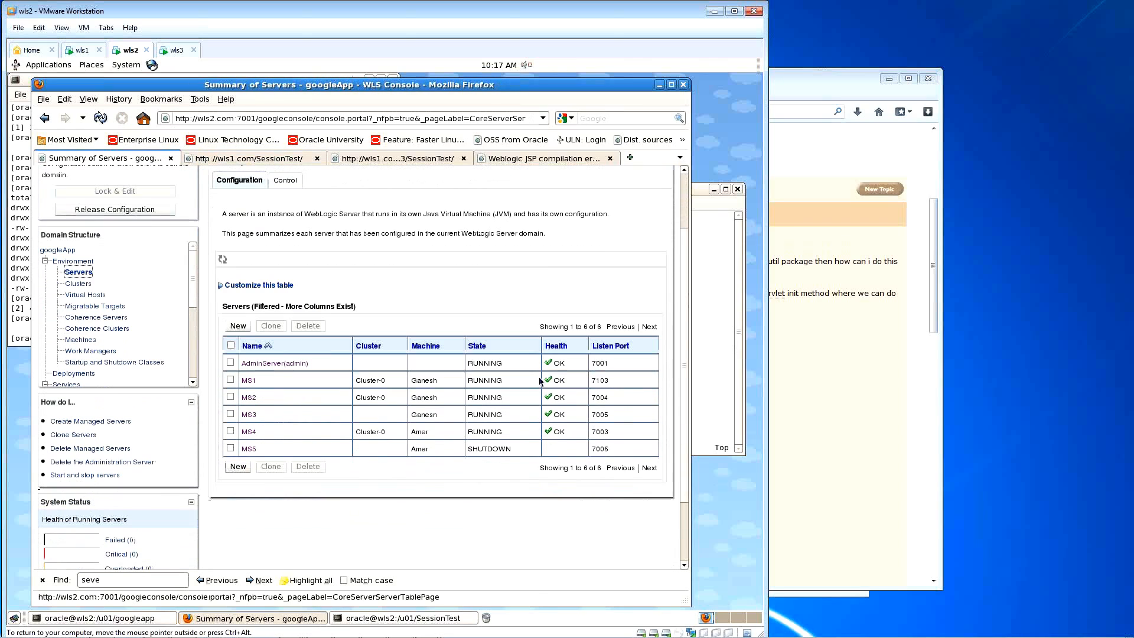
click(264, 162)
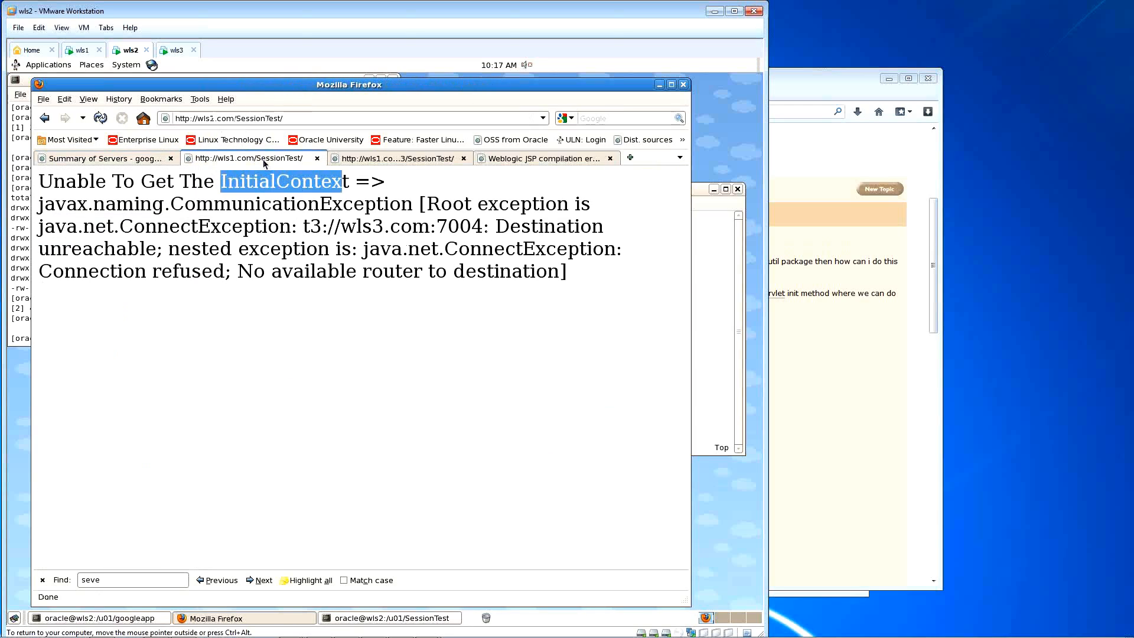
drag(436, 226, 470, 227)
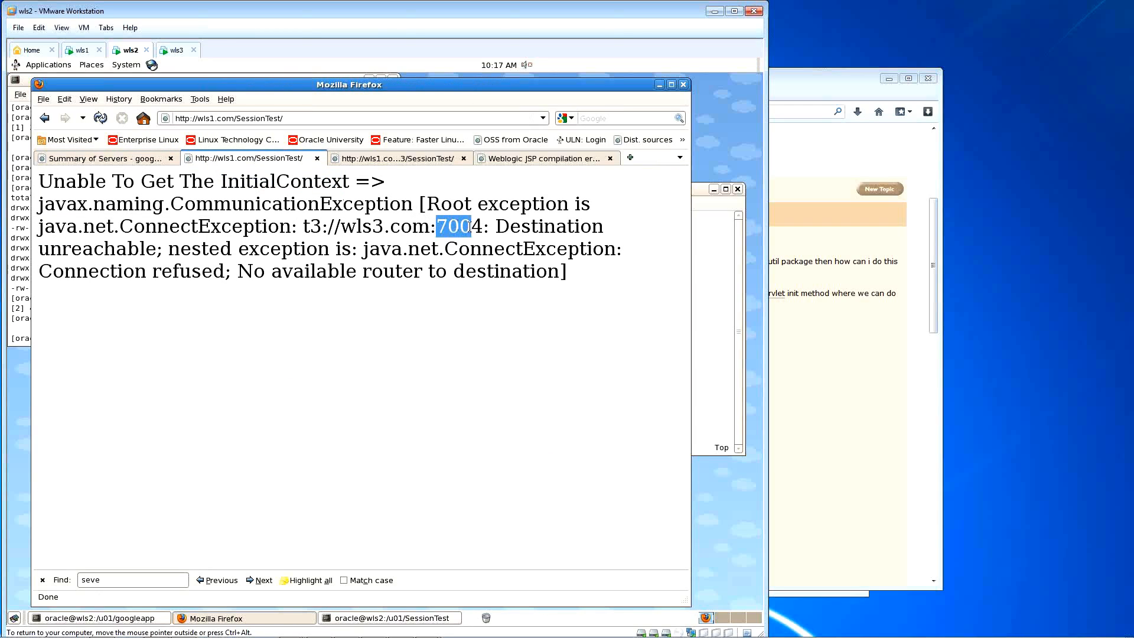
click(142, 159)
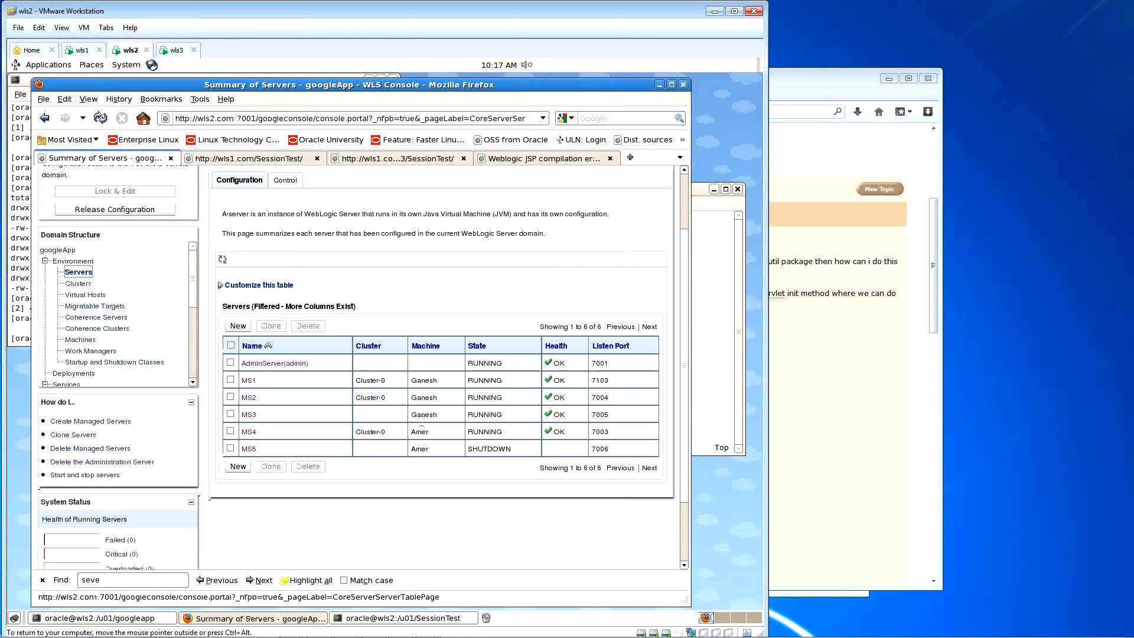
drag(595, 414, 608, 414)
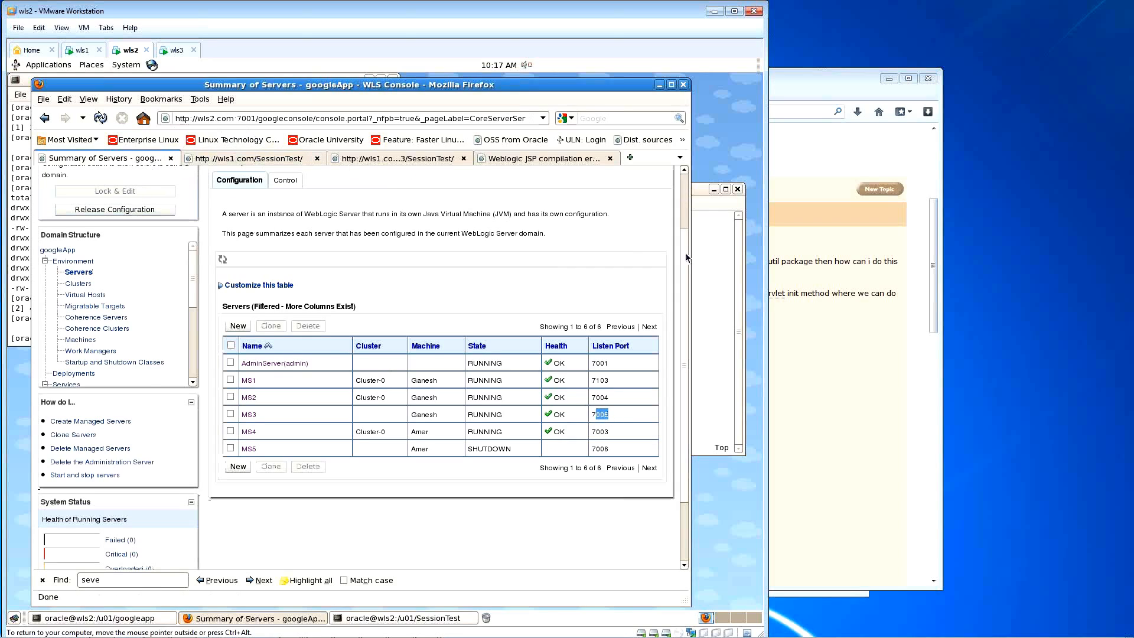
click(708, 265)
Step: Point the serverUrl port in index.jsp at 7005 and save with :w
key(Down)
key(Down)
key(Up)
key(Down)
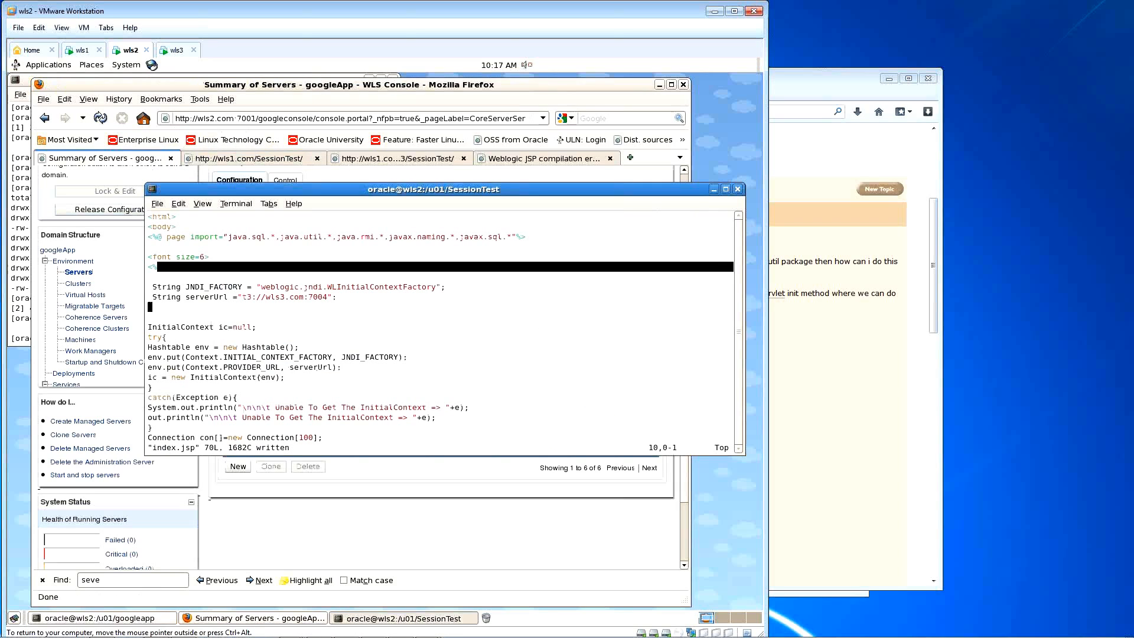
key(Up)
key(Right)
key(Right)
key(Right)
key(Right)
key(Right)
key(Right)
key(Right)
key(Right)
key(Right)
key(Right)
key(Right)
key(Right)
key(Right)
key(Right)
key(Right)
key(Right)
key(Right)
key(Right)
key(Right)
key(Right)
key(Right)
key(Right)
key(Right)
text(:w)
key(Return)
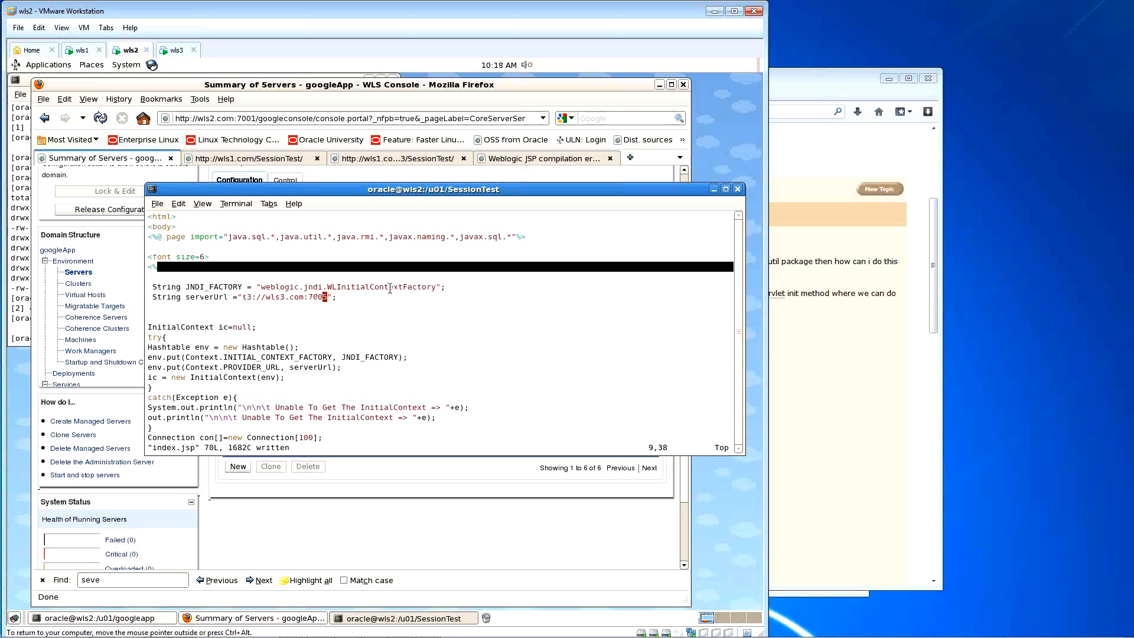
Step: Redeploy SessionTest, reload its test page, and highlight the t3 connection-refused error text
click(145, 196)
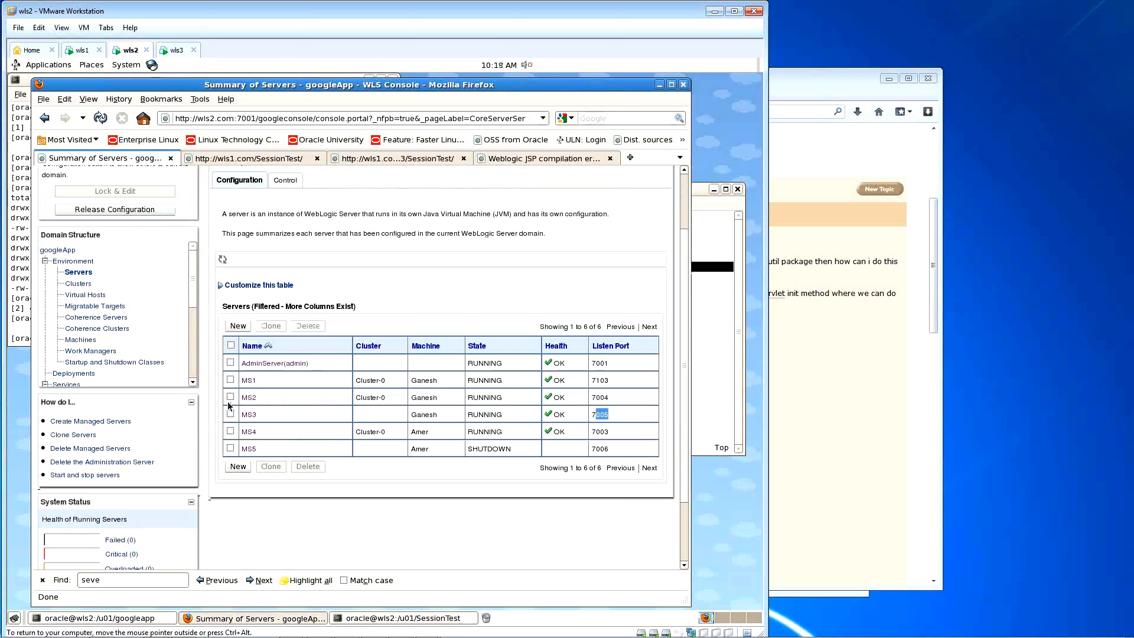
click(74, 373)
click(228, 448)
click(267, 409)
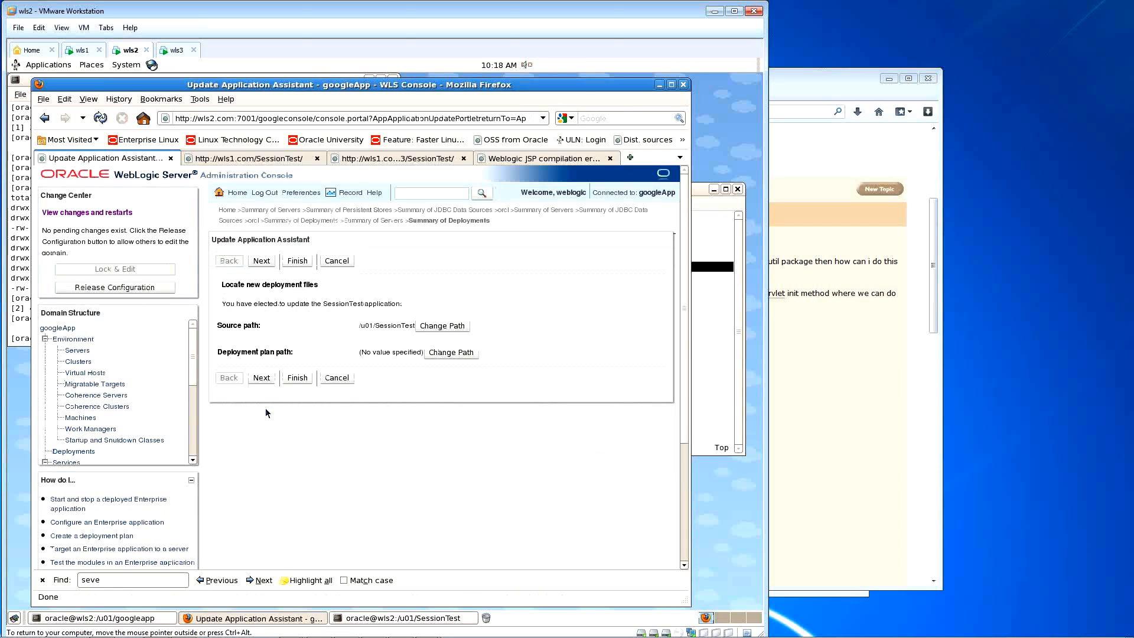
click(293, 377)
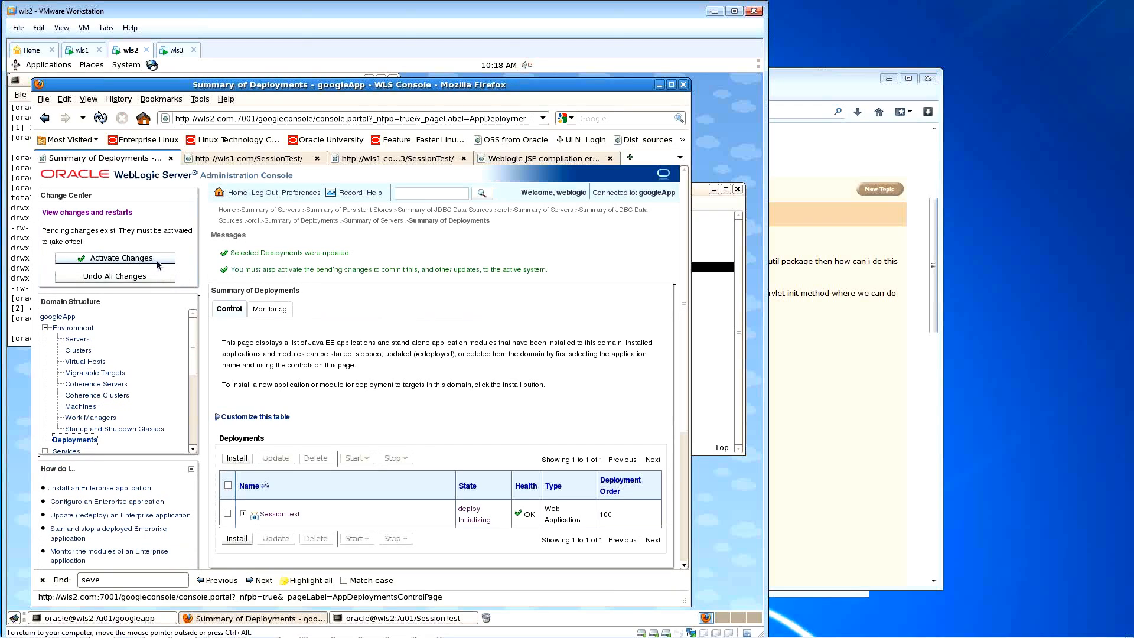
click(248, 159)
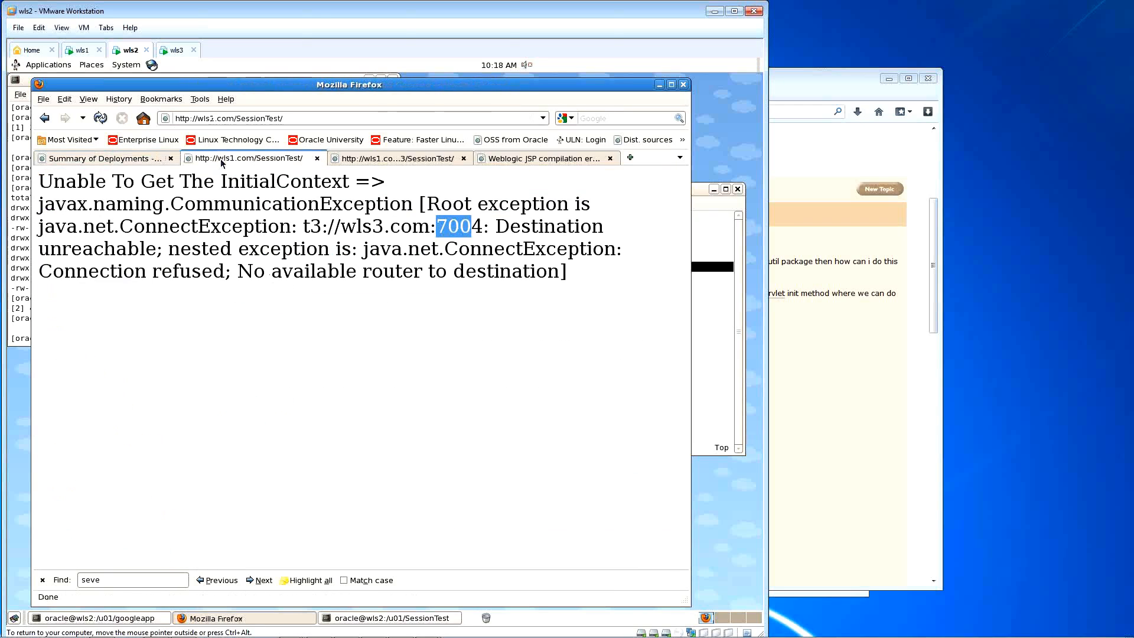
click(101, 118)
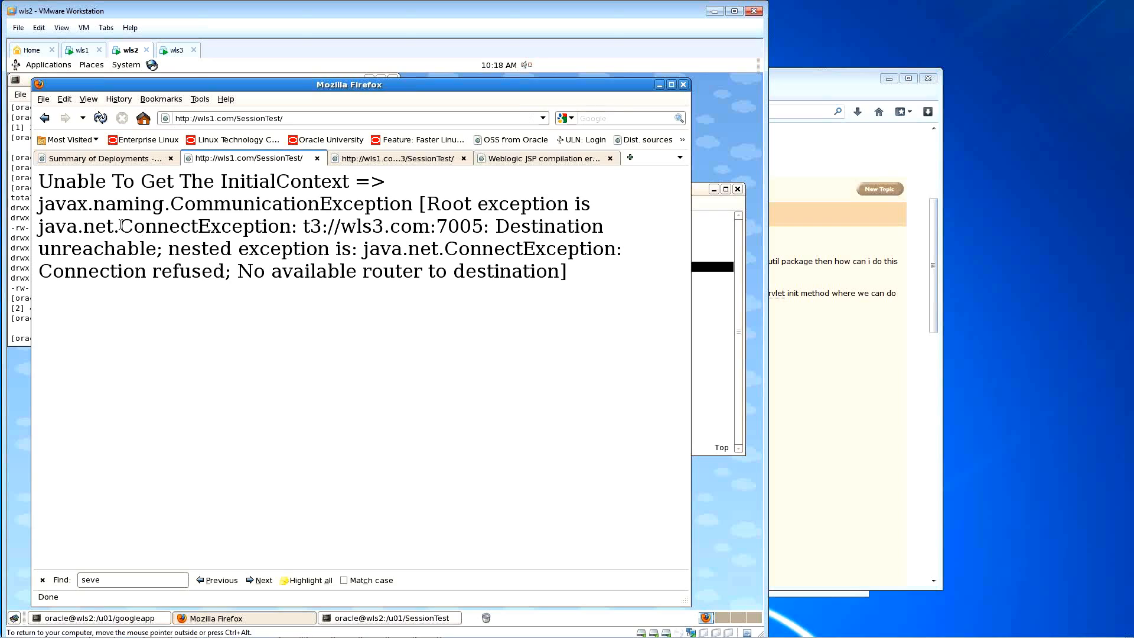
drag(39, 228, 320, 229)
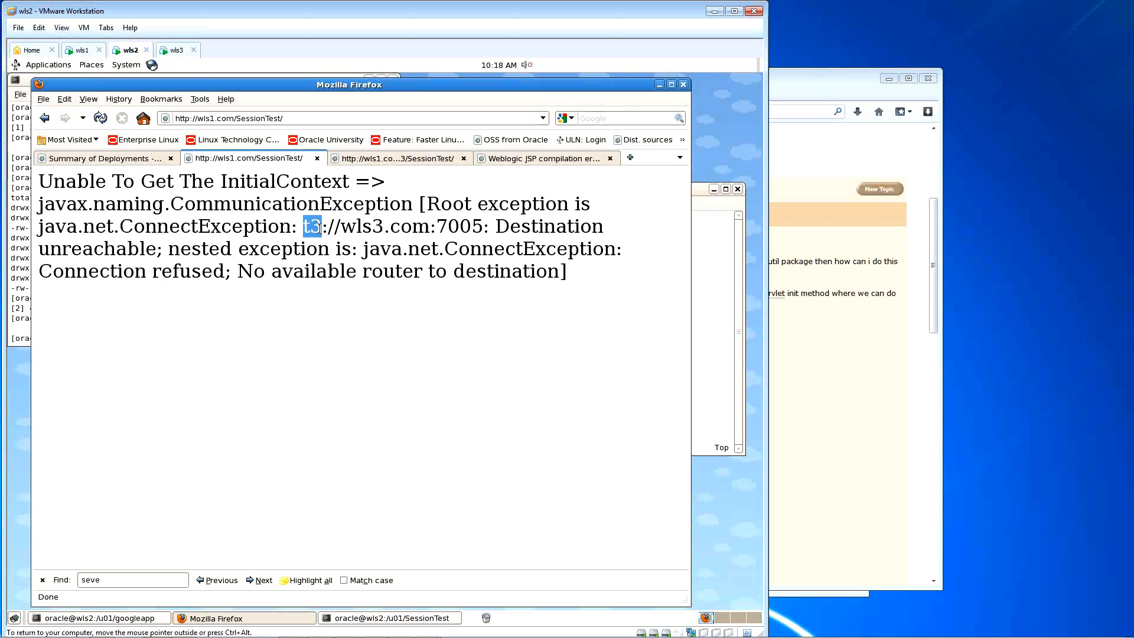
click(307, 229)
drag(303, 229, 321, 228)
Step: Overwrite the serverUrl port in index.jsp with 7103 and add a comma
click(722, 290)
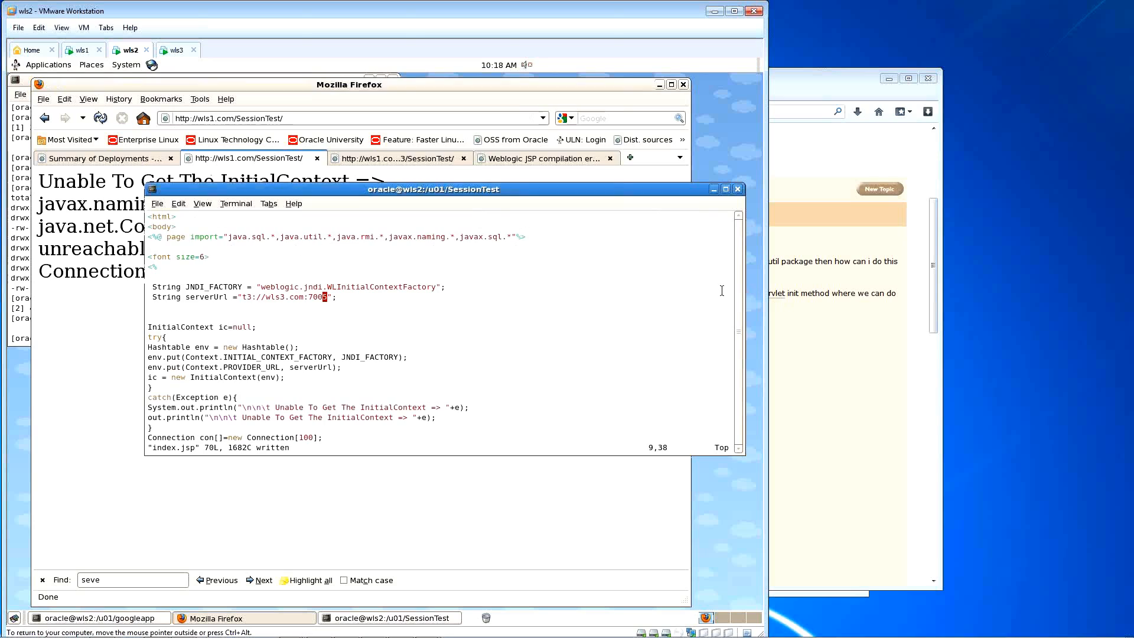
key(Left)
key(Left)
key(Left)
key(Left)
key(Left)
key(Left)
key(Left)
key(Left)
key(Left)
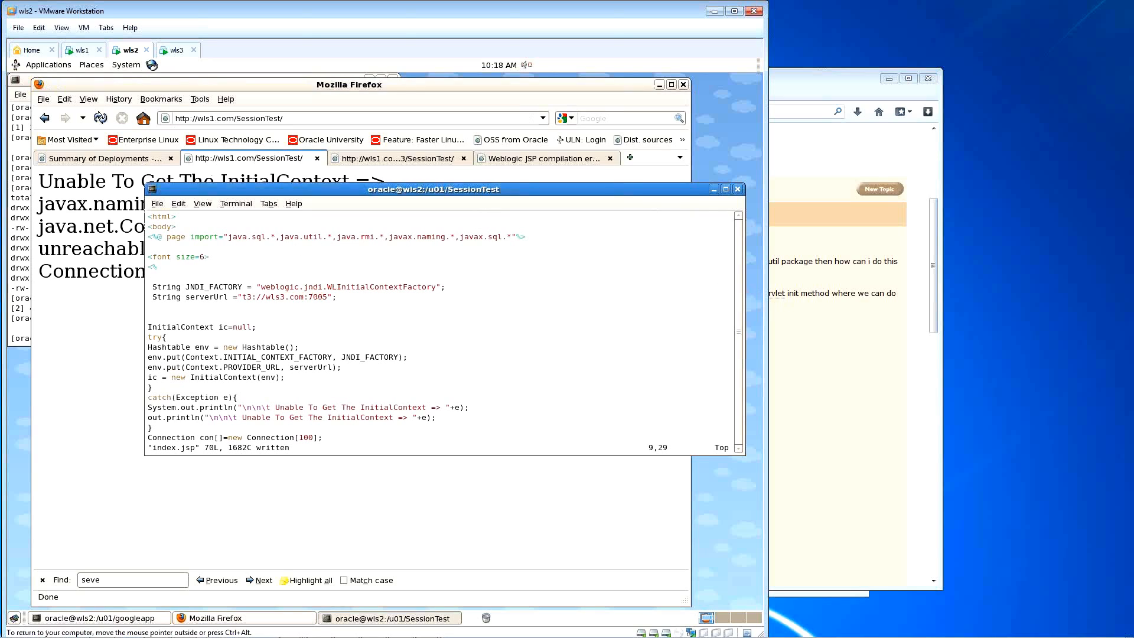
key(Right)
key(Right)
key(Right)
key(Right)
key(Right)
key(Right)
key(Right)
key(shift+r)
text(103)
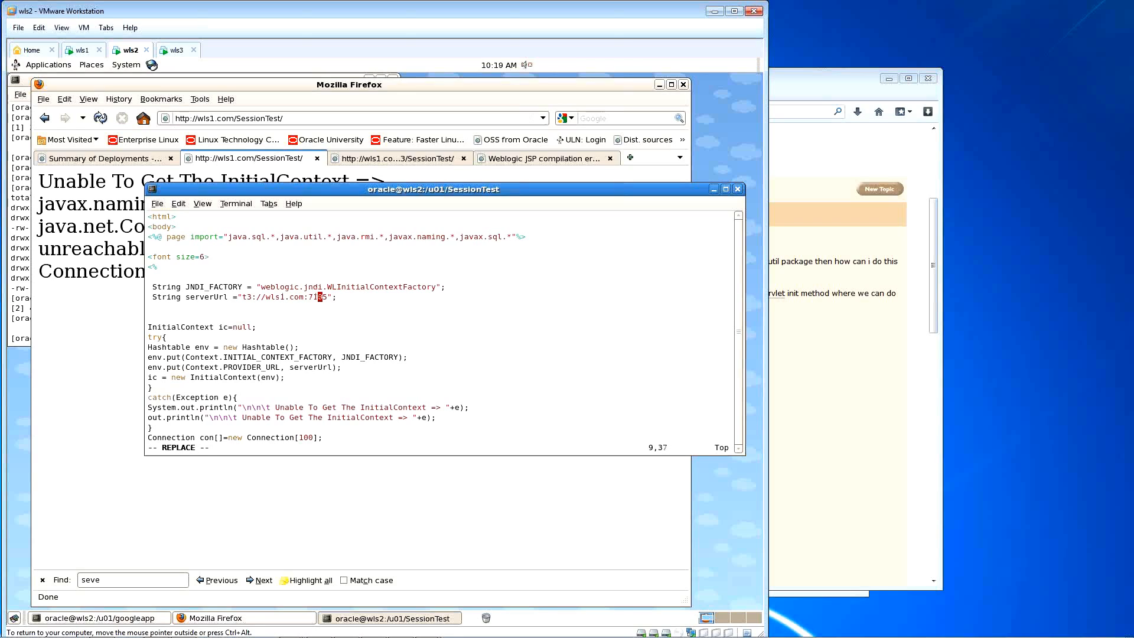
text(,)
Step: Append two more comma-separated wls1.com:7103 entries to the serverUrl
drag(266, 297, 328, 305)
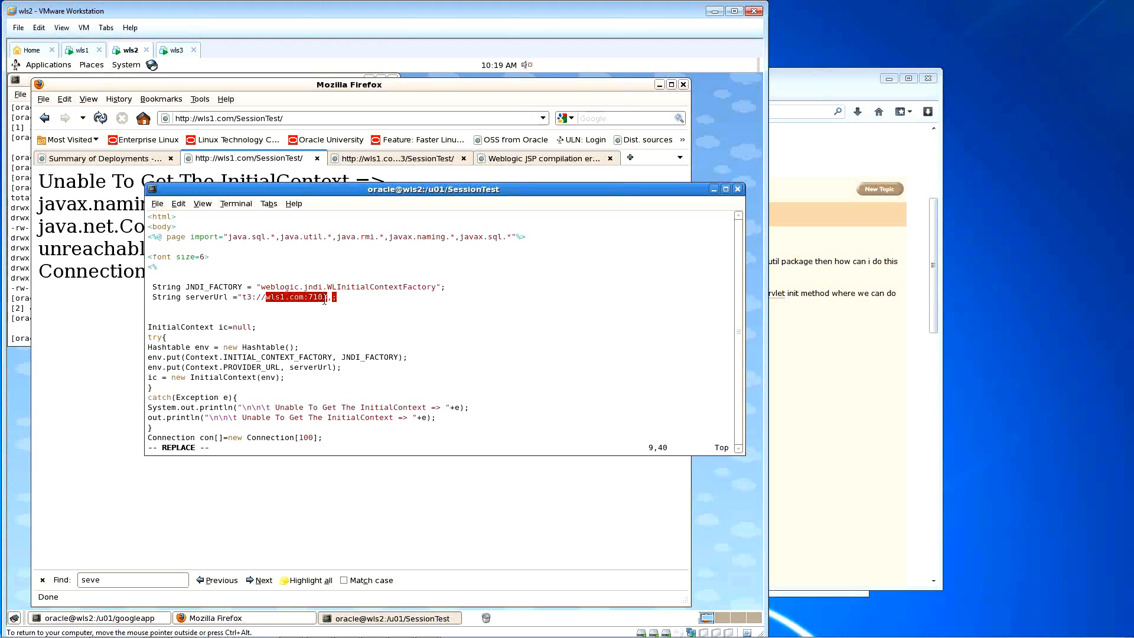
key(BackSpace)
text(,)
text(wls1.com:7103)
text(,)
text(wls1.com:7103)
Step: Check the servers' listen ports in the console: MS2's 7004 and MS4's 7003
click(95, 159)
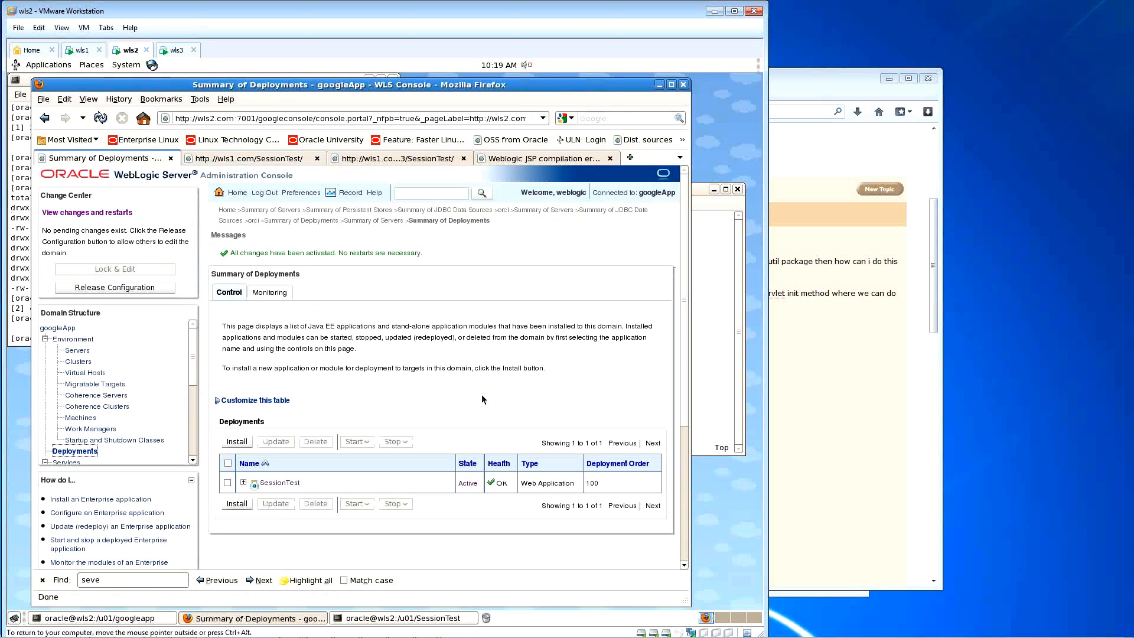
click(77, 350)
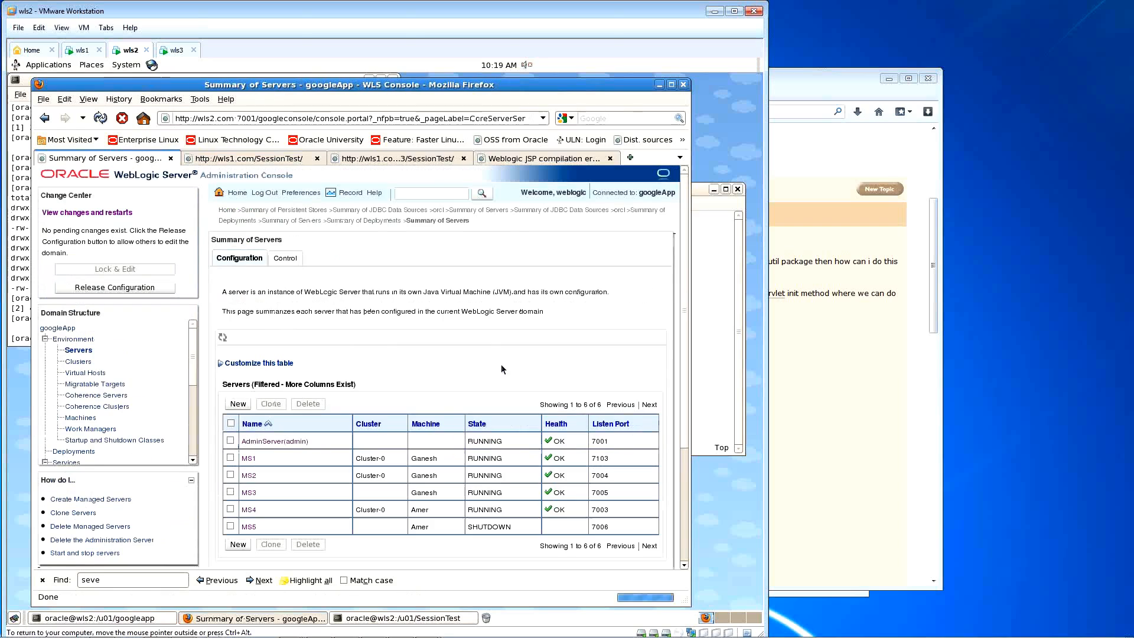
double_click(607, 476)
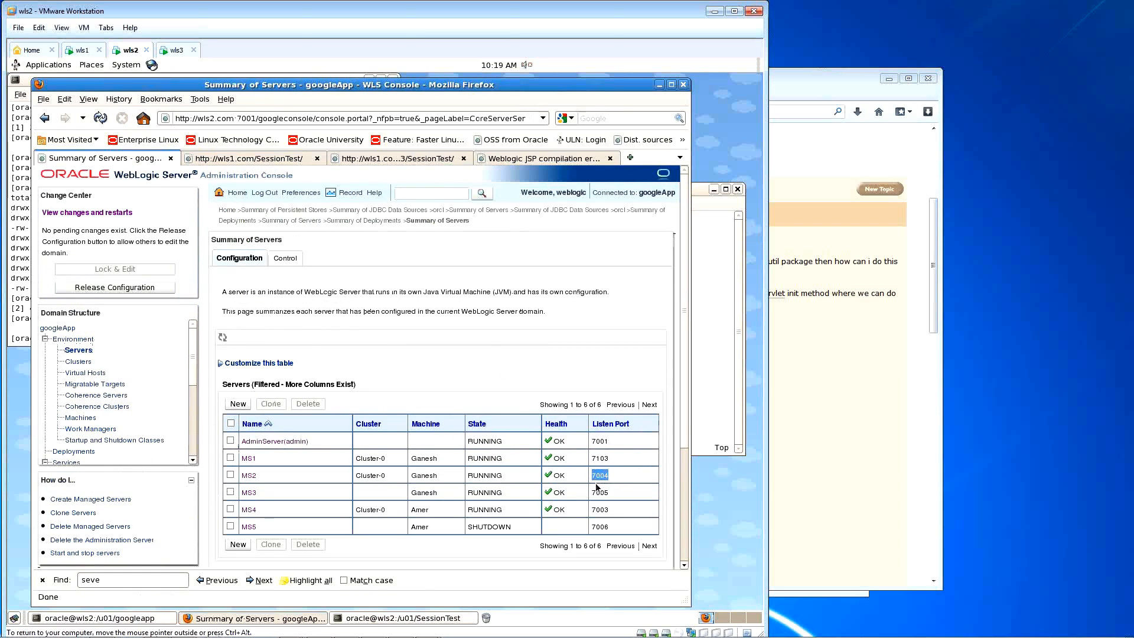
drag(611, 509, 590, 509)
Step: Change the last serverUrl entry's port to 7003
click(700, 351)
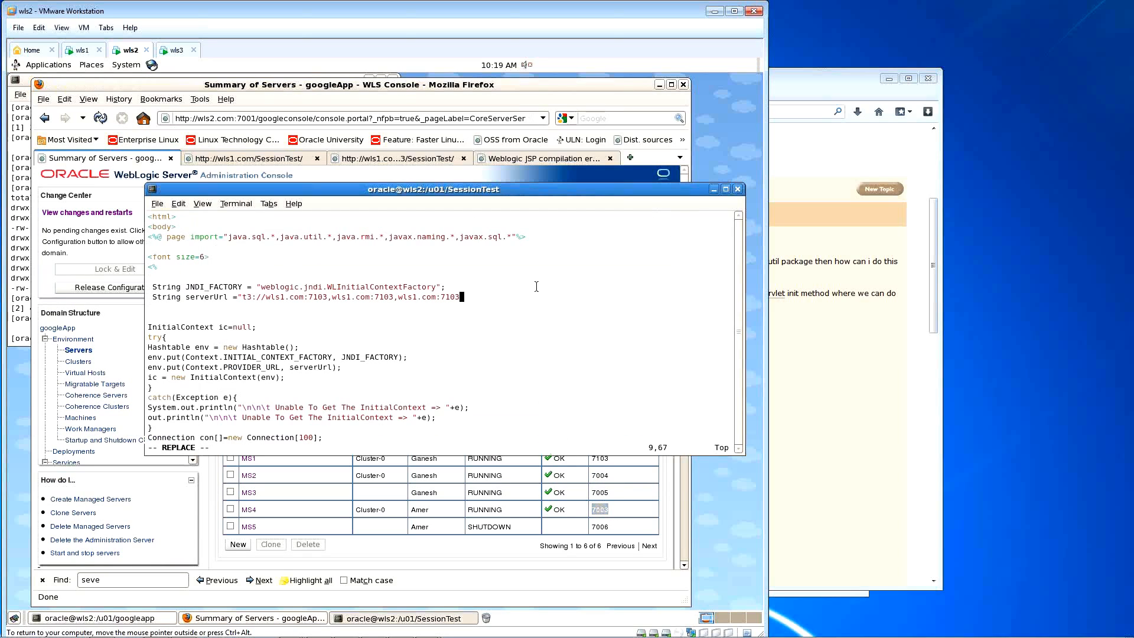
key(Left)
key(Left)
text(0)
key(BackSpace)
key(Escape)
key(Right)
key(r)
key(0)
key(Left)
key(Left)
key(Left)
key(Left)
key(Left)
key(Left)
key(Left)
Step: Set the middle entry's port to 7004 and save index.jsp
key(Left)
key(Left)
key(Left)
key(Left)
key(Left)
key(Left)
key(Left)
key(shift+r)
text(004)
key(Escape)
key(Left)
key(Left)
key(Left)
key(Left)
key(Left)
key(Left)
key(Left)
key(Left)
key(Left)
text(r2:w)
key(Return)
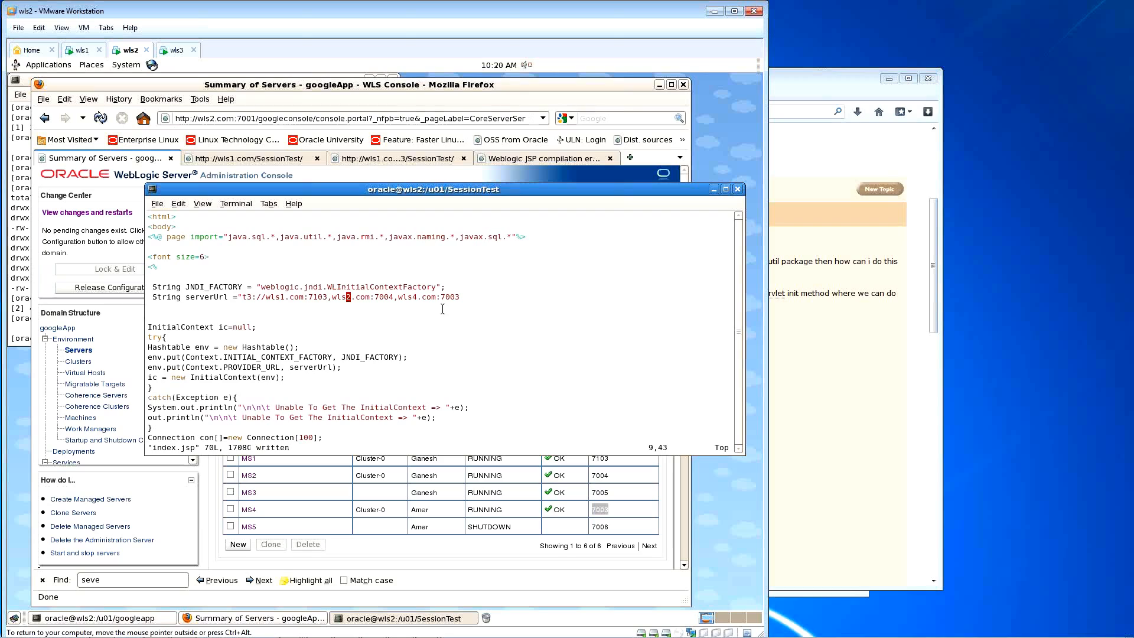
Step: Change the third entry's host to wls2.com
key(l)
key(l)
key(l)
key(l)
key(l)
key(l)
key(l)
key(l)
key(l)
key(l)
key(l)
key(Right)
key(Right)
key(r)
key(1)
key(Left)
key(Left)
key(Left)
key(Left)
key(Left)
key(Left)
key(Left)
key(Left)
key(Left)
key(Left)
key(Left)
key(Left)
key(Left)
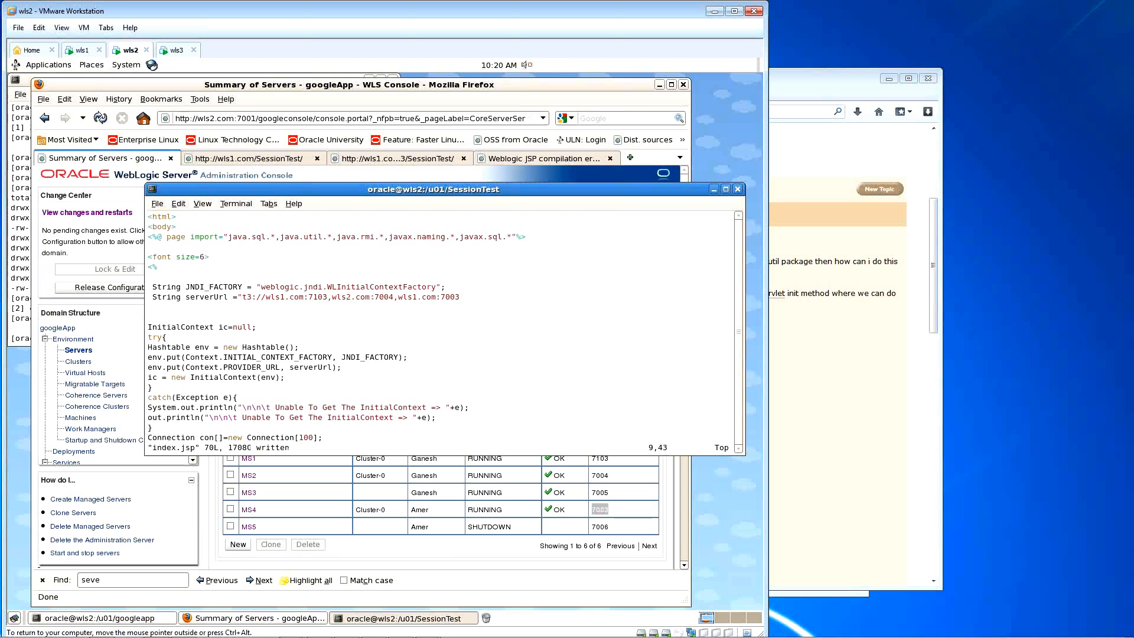
key(Right)
key(Right)
key(Right)
key(Right)
key(Right)
key(Right)
key(Right)
key(Right)
key(Right)
key(Right)
key(Right)
key(Right)
key(Right)
key(Right)
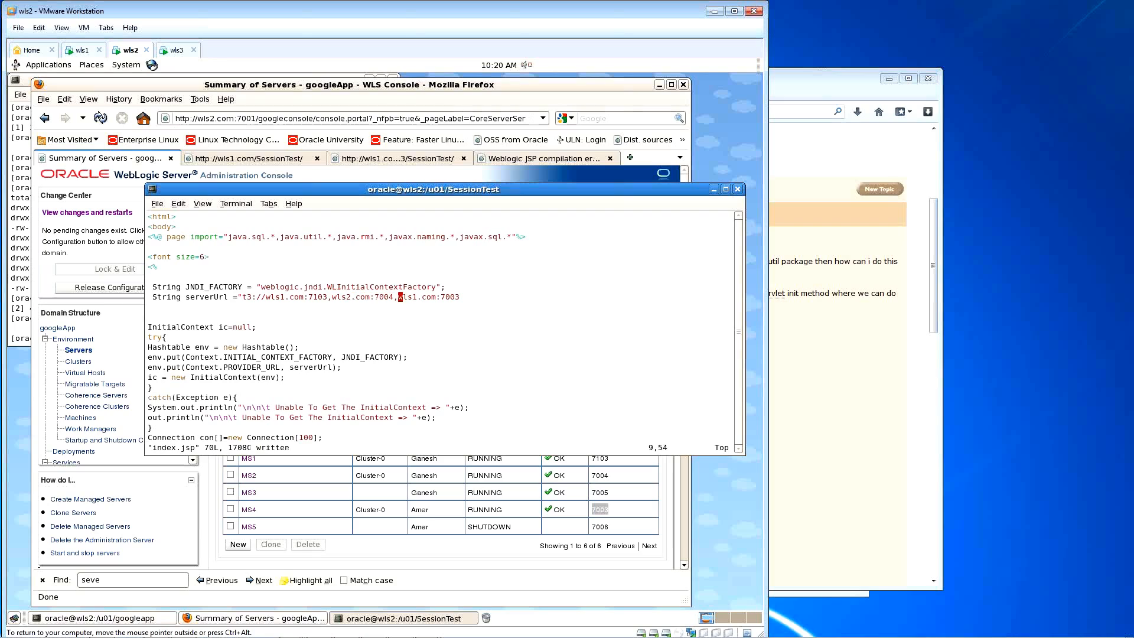
key(Left)
key(Left)
key(Left)
key(Left)
key(Left)
key(Left)
key(Left)
key(Left)
key(r)
key(2)
key(Left)
key(Left)
key(Left)
key(Left)
key(Left)
key(Left)
key(Left)
key(Left)
key(Left)
key(Left)
key(Left)
key(Left)
key(Left)
key(Left)
Step: Close the serverUrl line with "; and save index.jsp
key(A)
text(")
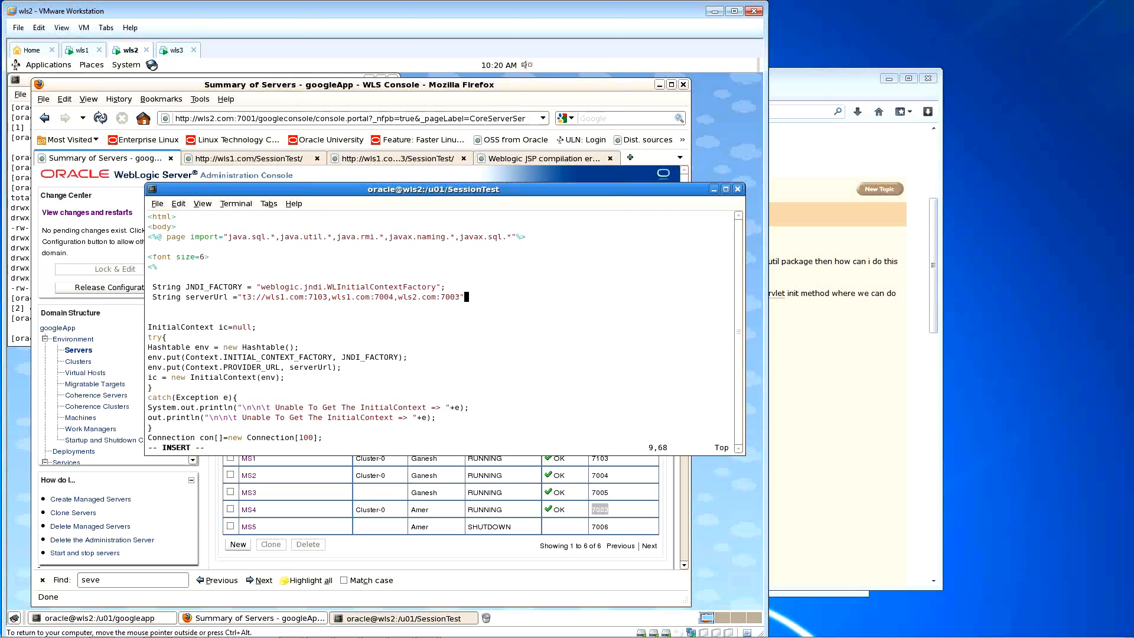
text(;)
key(Escape)
text(:w)
key(Return)
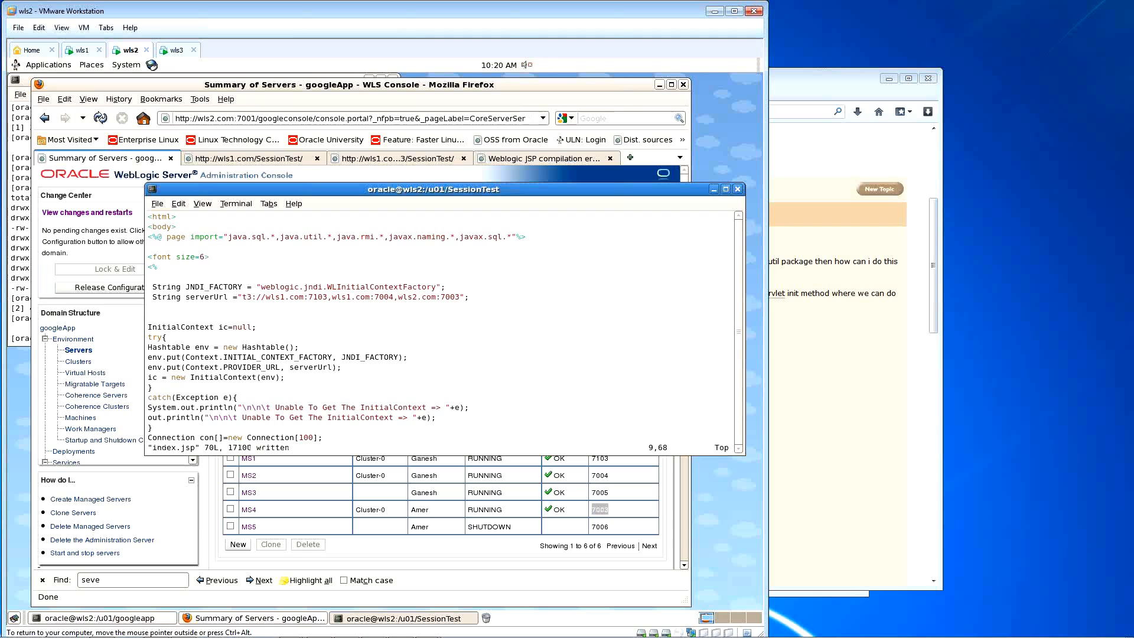
key(Left)
key(Left)
key(Left)
key(Left)
key(Left)
key(Left)
key(Left)
key(Left)
key(Left)
key(Left)
key(Left)
key(Left)
key(Left)
key(Left)
key(Left)
key(Left)
key(Left)
key(Left)
key(Left)
key(Left)
key(Left)
key(Right)
key(Right)
key(Right)
key(Right)
key(Right)
key(Right)
key(Right)
key(Right)
key(Right)
key(Right)
key(Right)
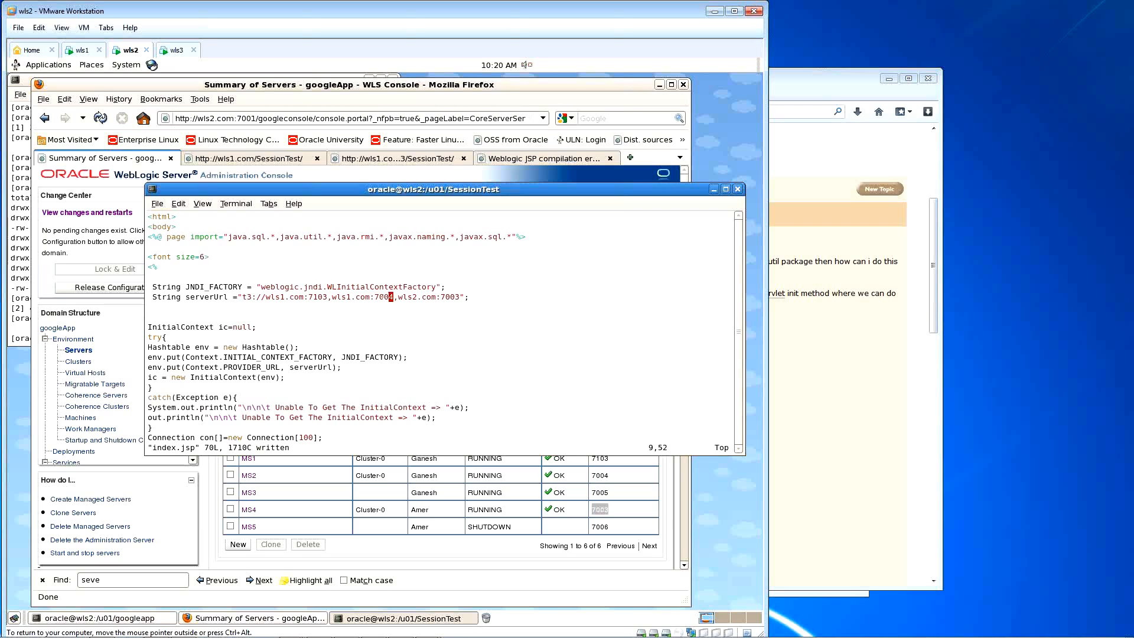
key(Right)
key(Right)
key(Right)
key(Right)
key(Right)
key(Right)
key(Right)
key(Right)
Step: Update the SessionTest deployment and reload the SessionTest page
click(103, 316)
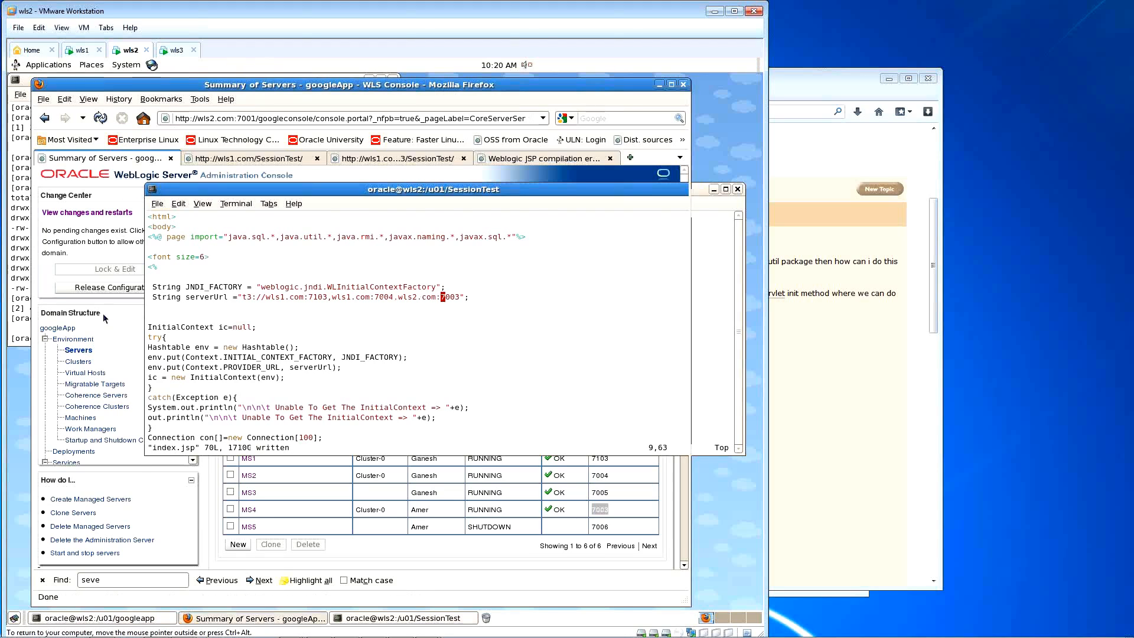
click(74, 452)
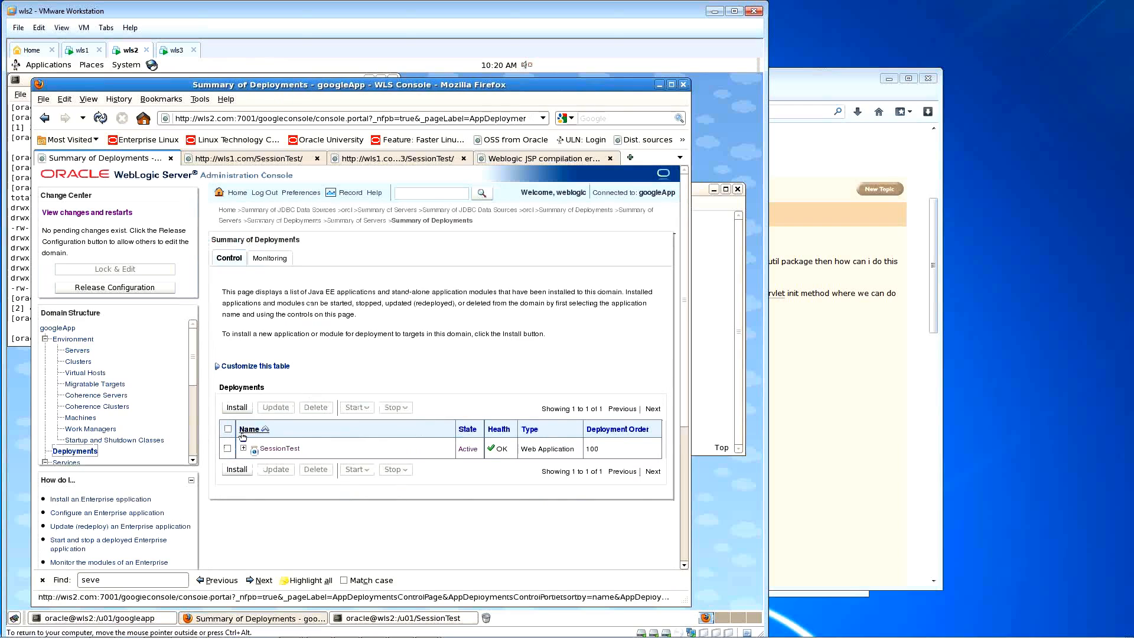
click(227, 448)
click(275, 407)
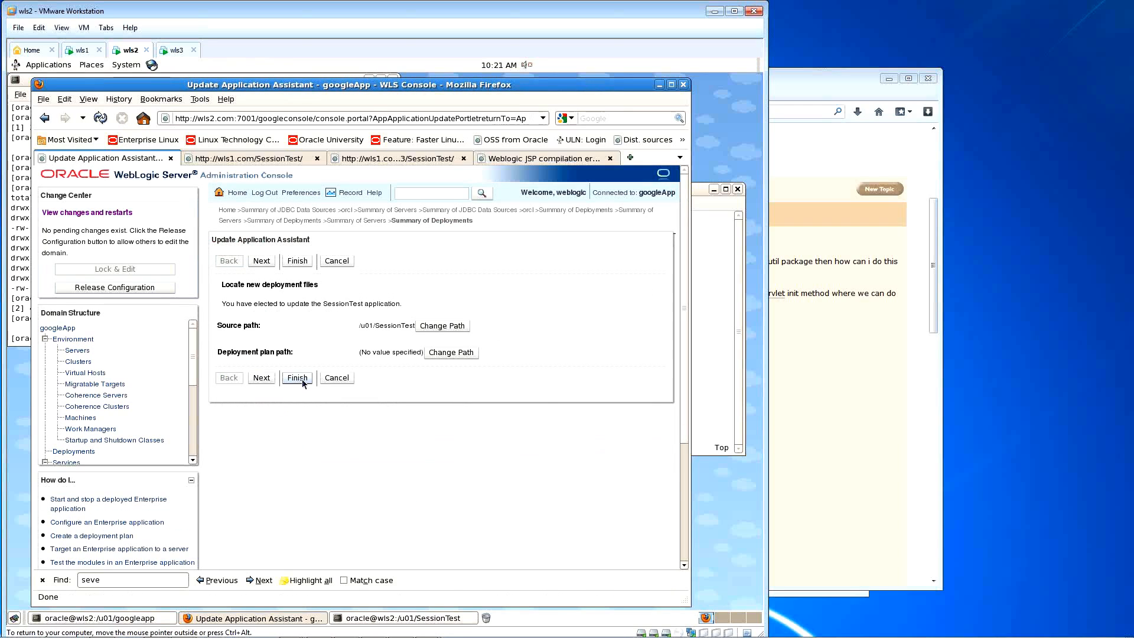
click(303, 381)
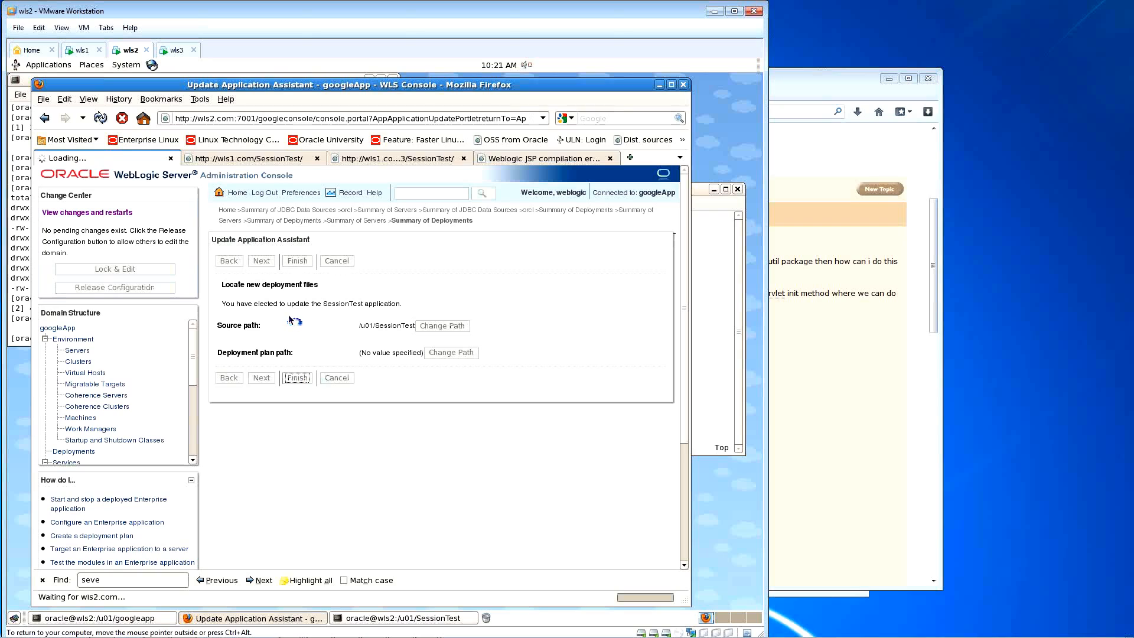
click(229, 158)
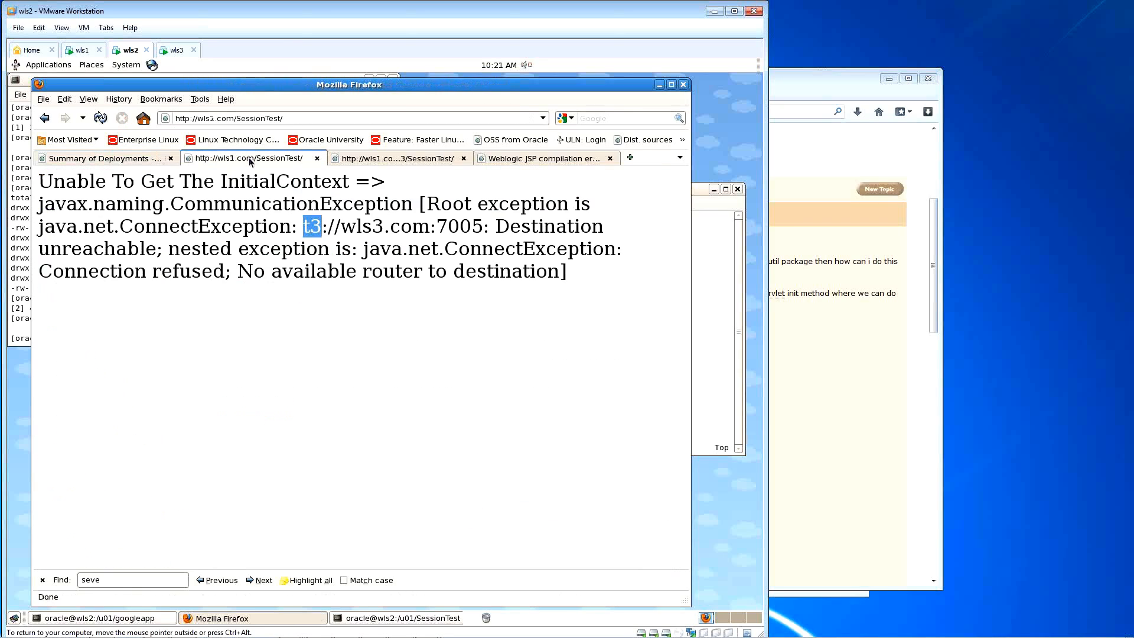
click(100, 119)
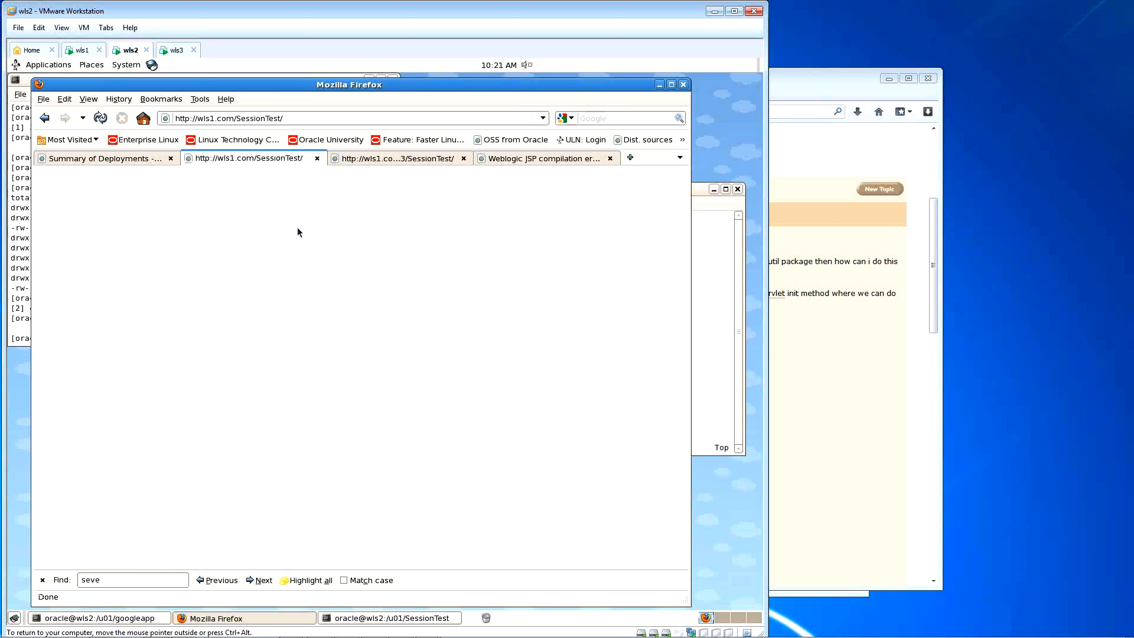
Step: Switch to the wls1 virtual machine's filestore terminal
click(715, 204)
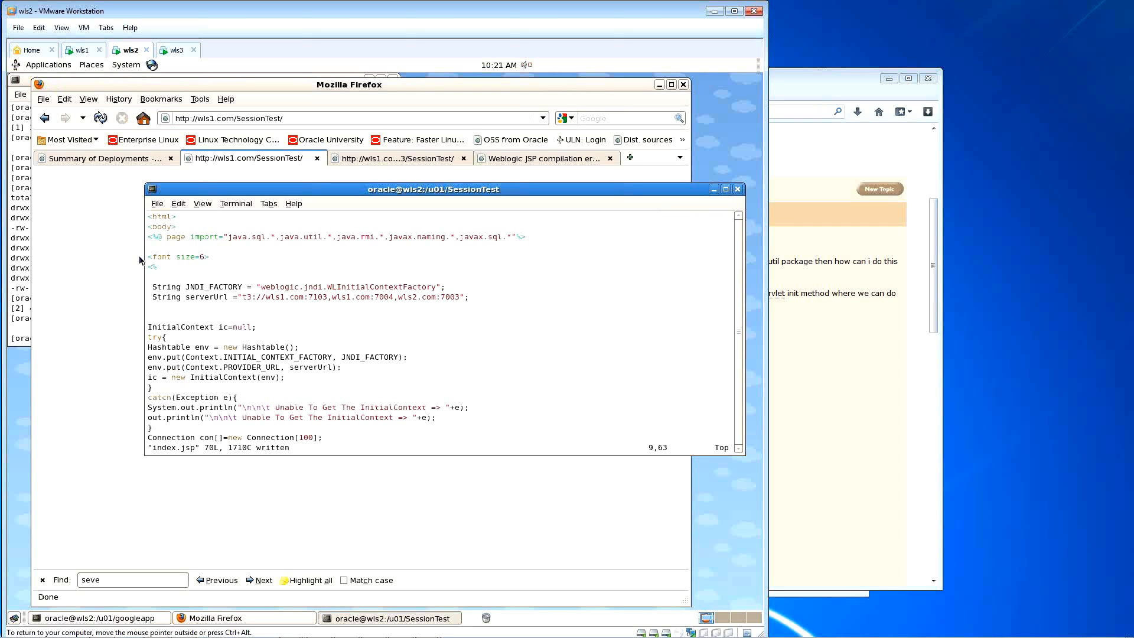
drag(307, 191, 317, 193)
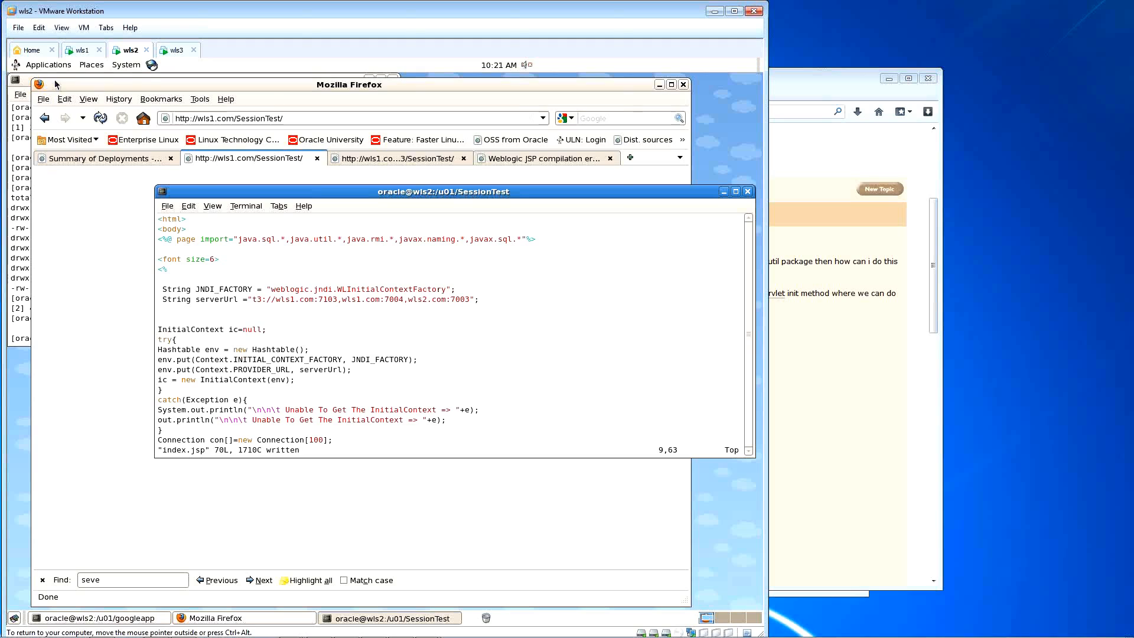
click(83, 51)
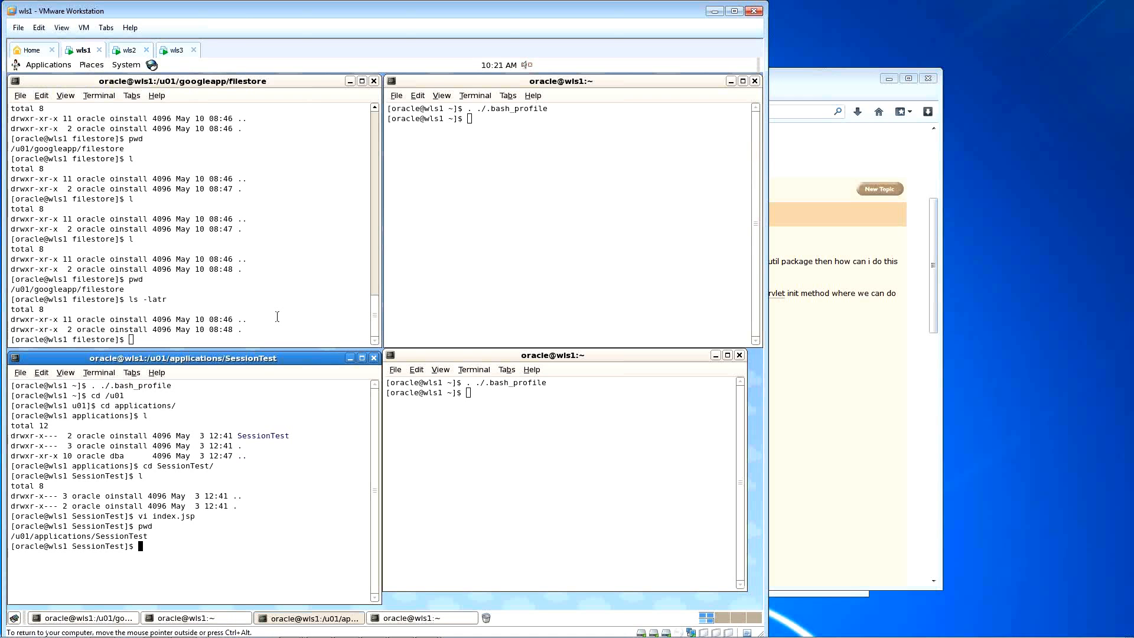
click(277, 317)
Step: Go to the MS1 logs directory and open MS1.out read-only at its end
text(ms1log)
key(Return)
text(l)
key(Return)
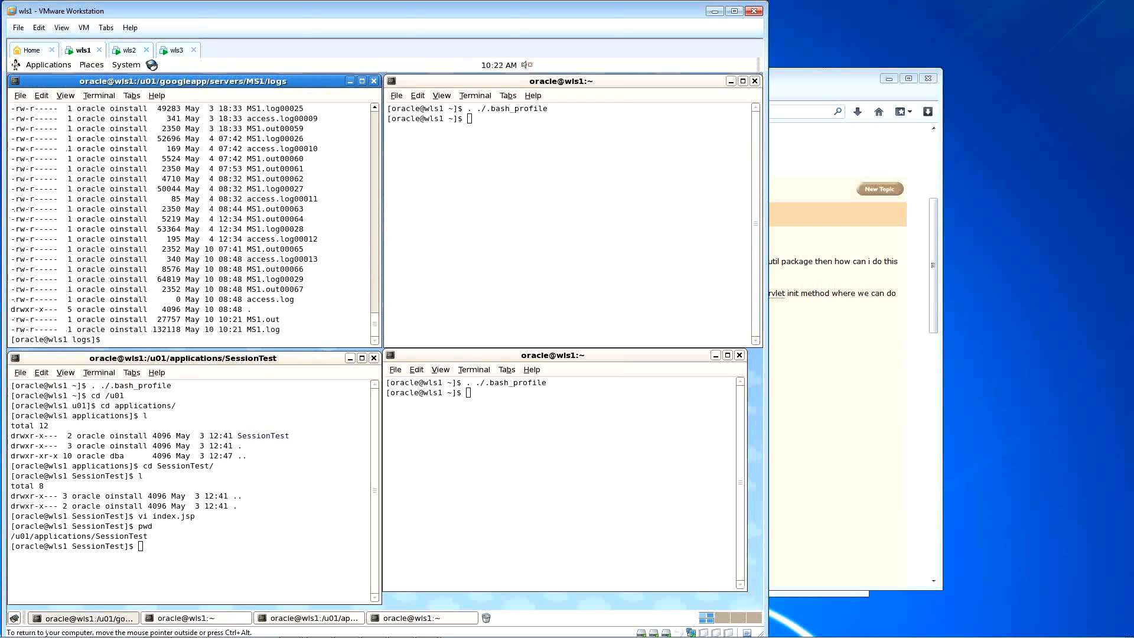
text(view)
double_click(266, 320)
middle_click(266, 319)
key(Return)
key(shift+g)
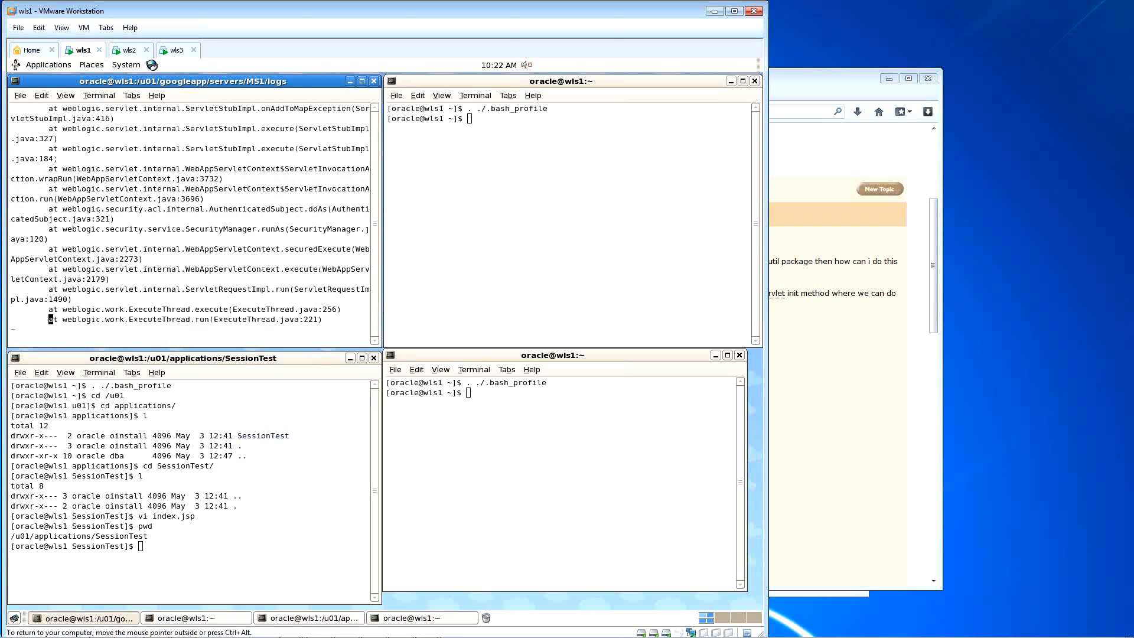
Step: Widen the log window and locate the Unable To Bind and PoolLimitSQLException errors
drag(382, 247, 641, 245)
key(Up)
key(Up)
key(Up)
key(Up)
key(Up)
key(Up)
key(Up)
key(Up)
key(Up)
key(Up)
key(Up)
key(Up)
key(Up)
key(Up)
key(Up)
key(Up)
key(Up)
key(Up)
key(Up)
key(Up)
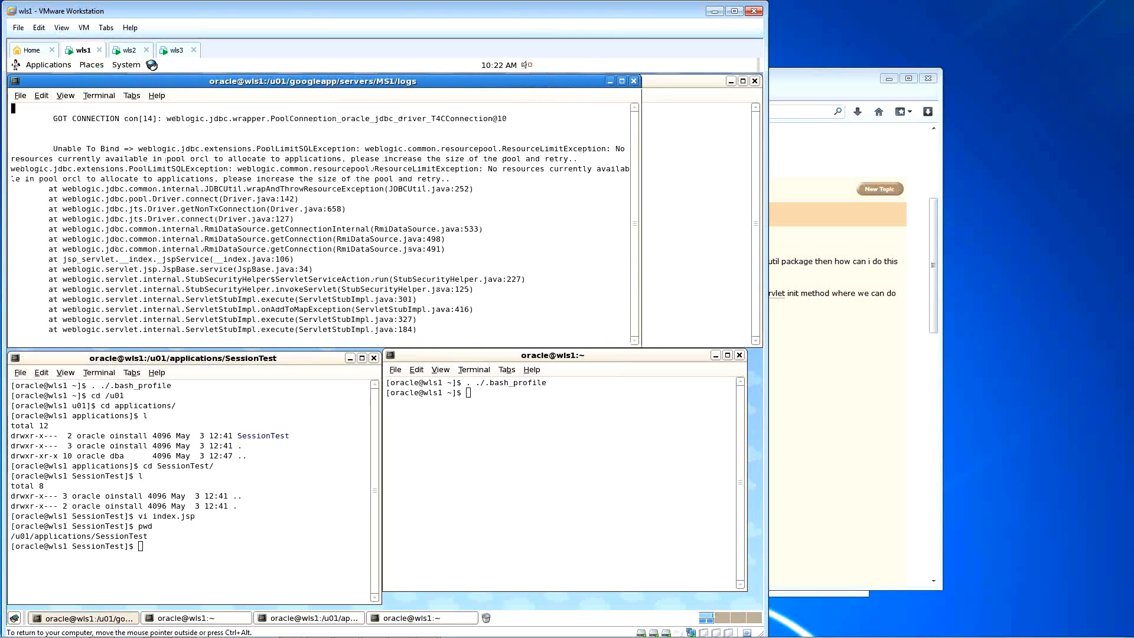
key(Up)
key(Up)
key(Down)
key(Down)
key(Down)
key(Down)
key(Right)
key(Right)
key(Right)
key(Right)
key(Right)
key(Right)
key(Right)
key(Right)
key(Right)
key(Right)
key(Right)
key(Right)
key(Right)
key(Right)
key(Right)
key(Right)
key(Right)
key(Right)
key(Right)
key(Right)
key(Down)
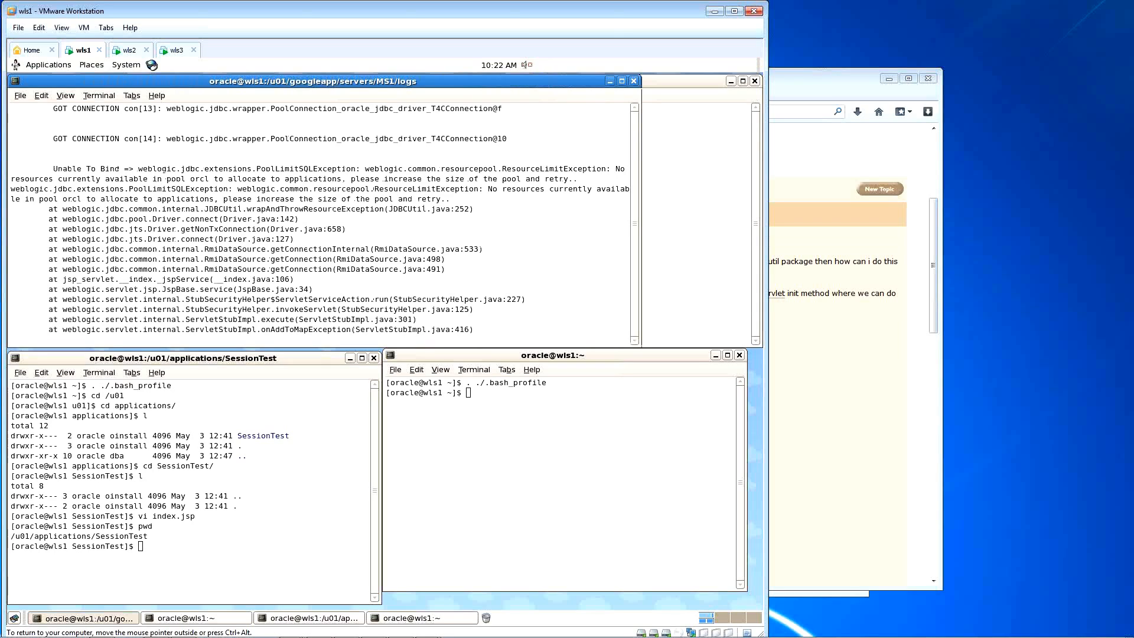
key(Right)
key(Right)
key(Right)
key(Right)
key(Right)
key(Right)
key(Right)
key(Right)
key(Right)
key(Right)
key(Right)
key(Right)
key(Right)
key(Right)
key(Right)
key(Right)
key(Right)
key(Right)
key(Right)
key(Right)
drag(642, 238, 704, 232)
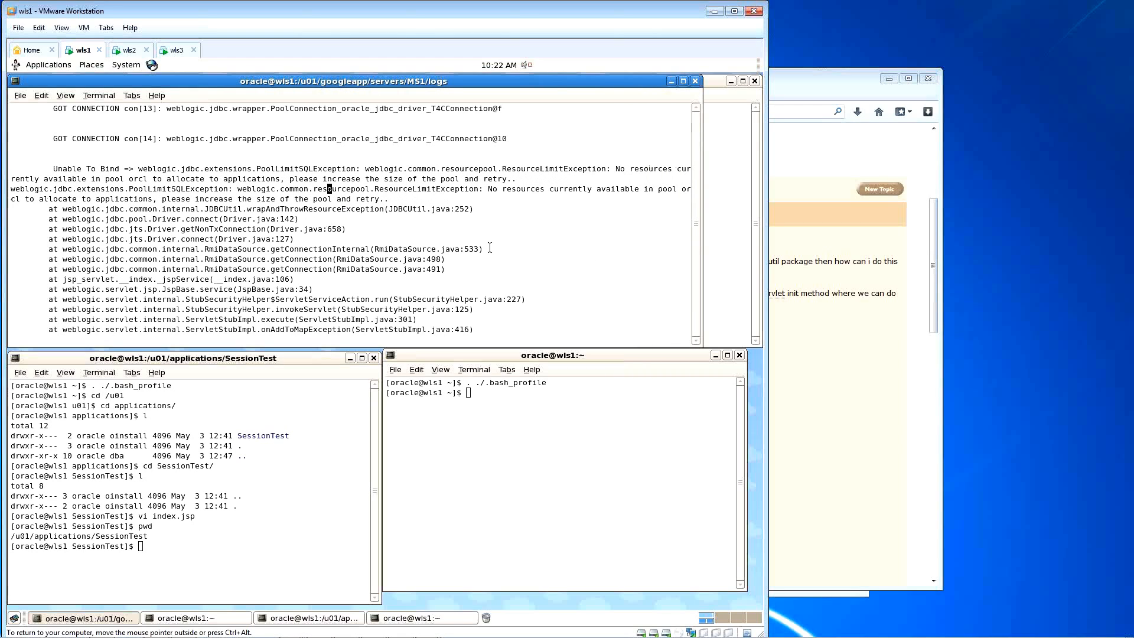
Step: On wls2, duplicate the GOT CONNECTION print line as an out.println call and save index.jsp
click(129, 52)
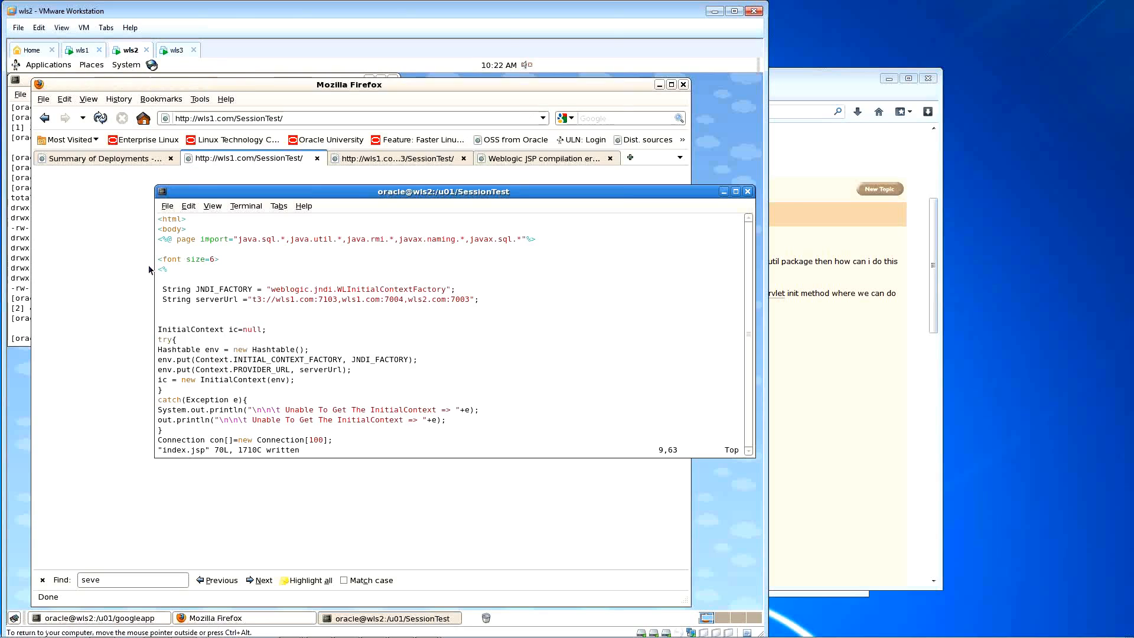
click(117, 270)
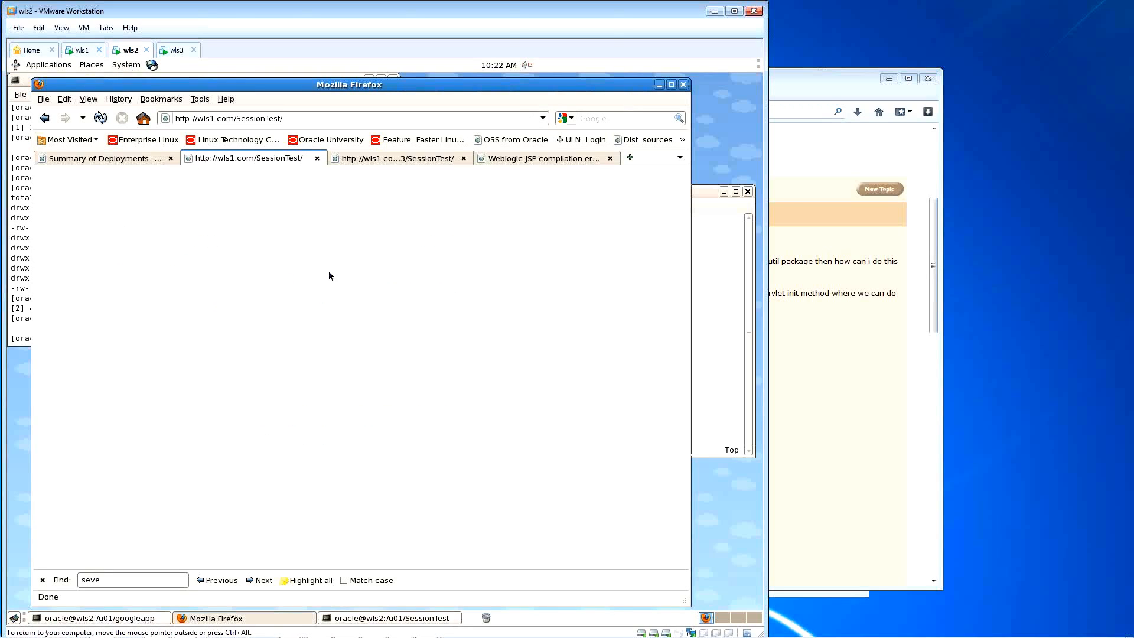
click(722, 278)
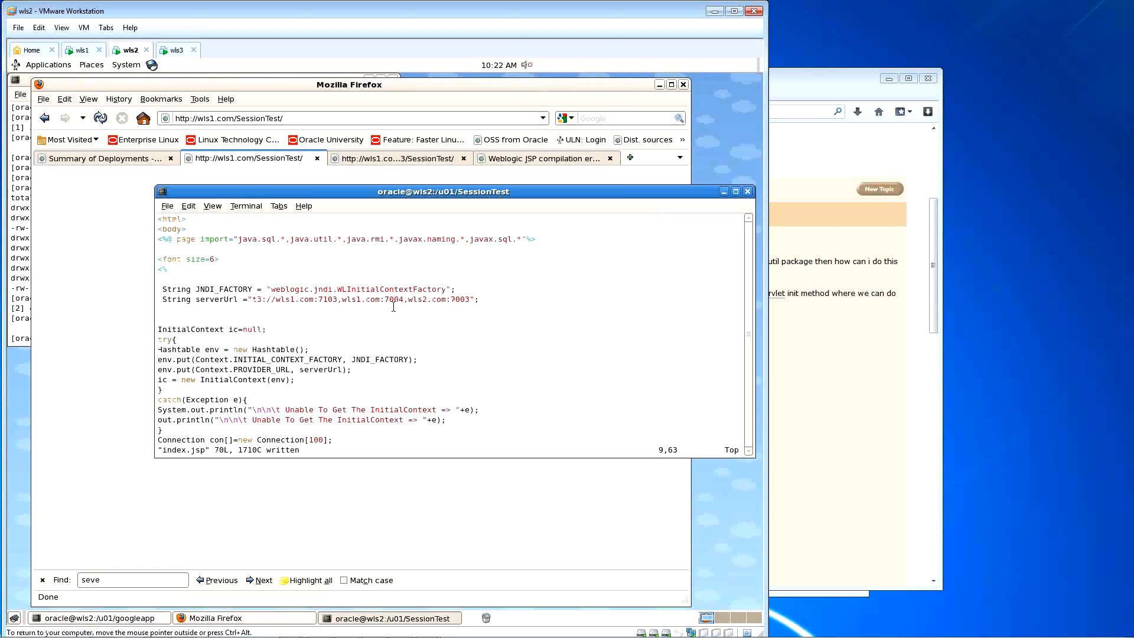
key(Down)
key(Down)
key(Down)
key(Down)
key(Down)
key(Down)
key(Down)
key(Down)
key(Down)
key(Down)
key(Down)
key(Down)
key(Down)
key(Down)
key(Down)
key(Down)
key(Down)
key(Down)
key(Down)
key(Down)
key(Down)
key(Down)
key(Down)
key(Down)
key(Down)
key(Down)
key(Down)
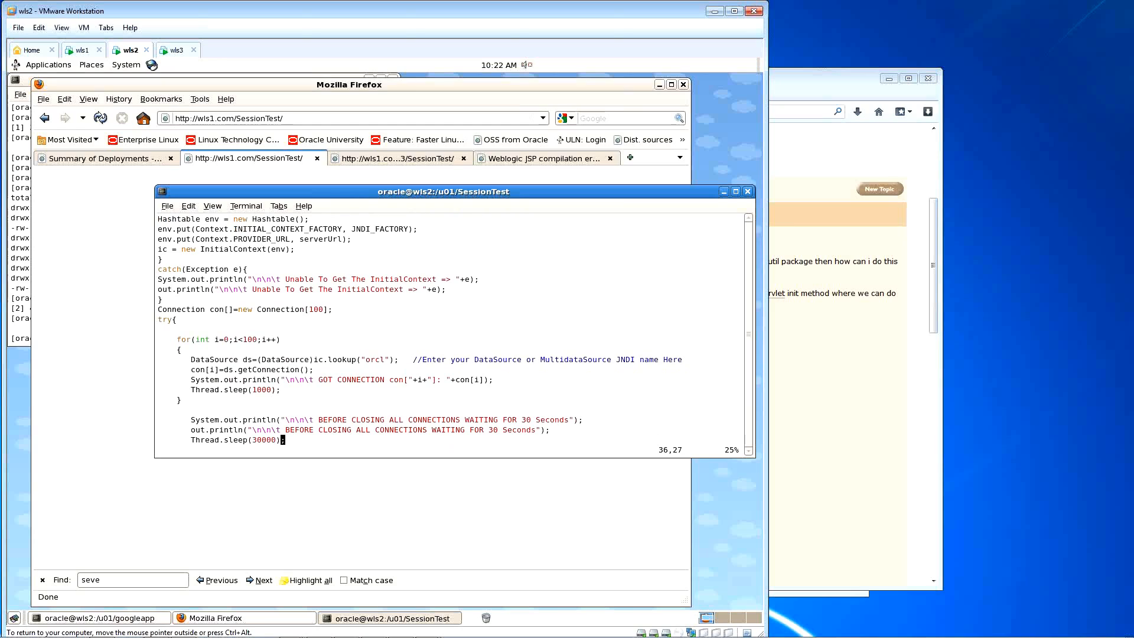
key(Down)
key(Down)
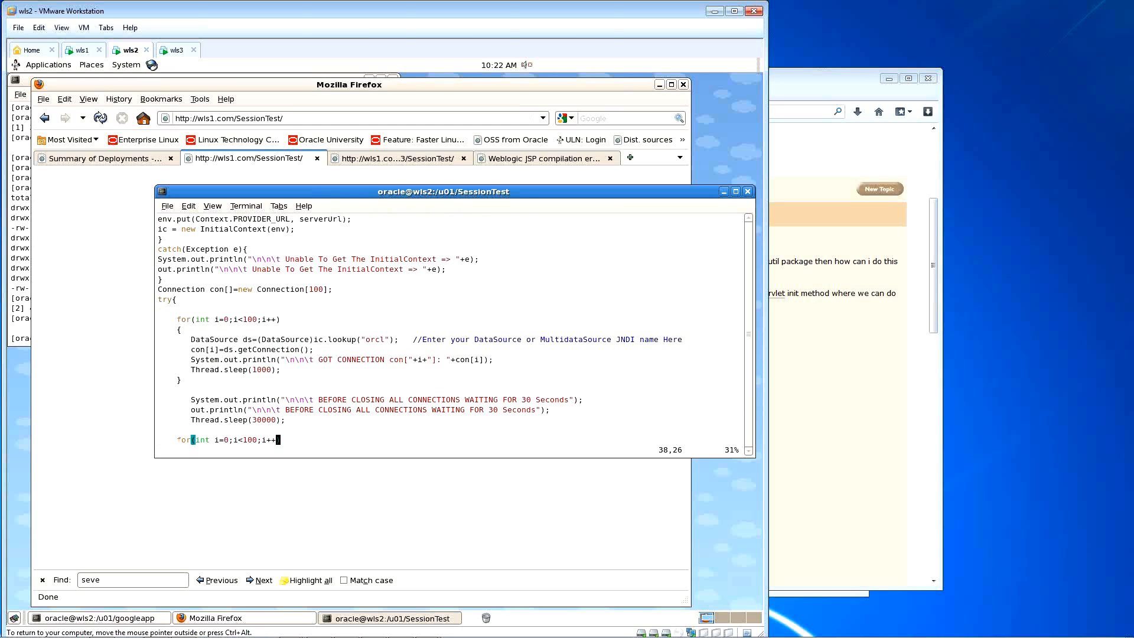
key(Up)
key(Up)
key(Up)
key(Up)
key(Up)
key(Up)
key(Up)
key(Up)
key(y)
key(y)
key(p)
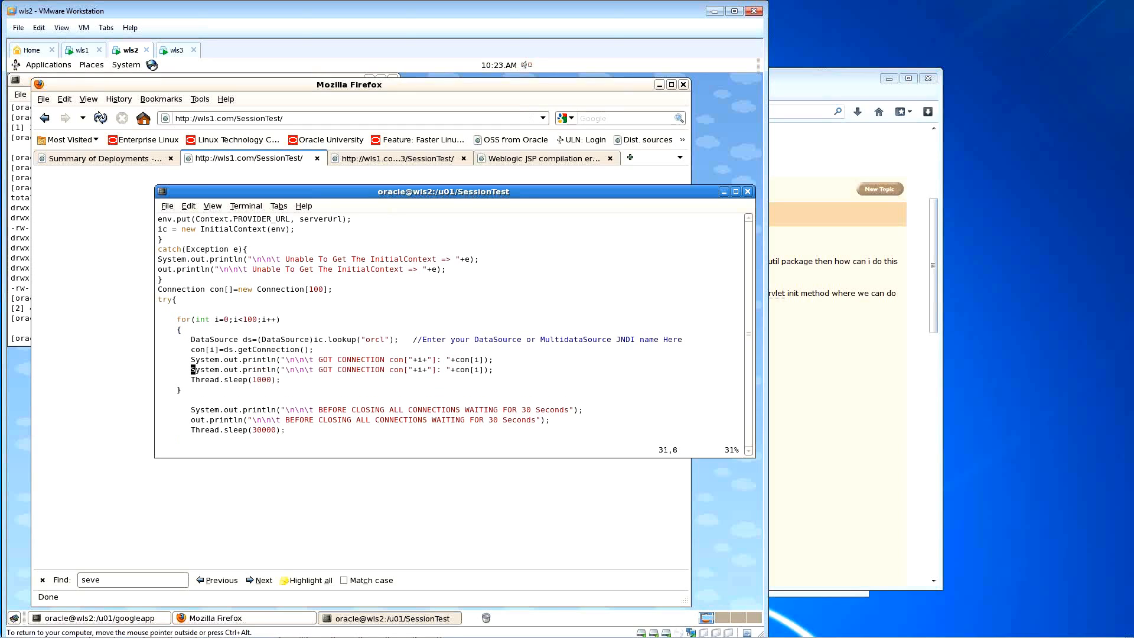
key(x)
key(x)
key(x)
key(x)
key(x)
key(x)
key(x)
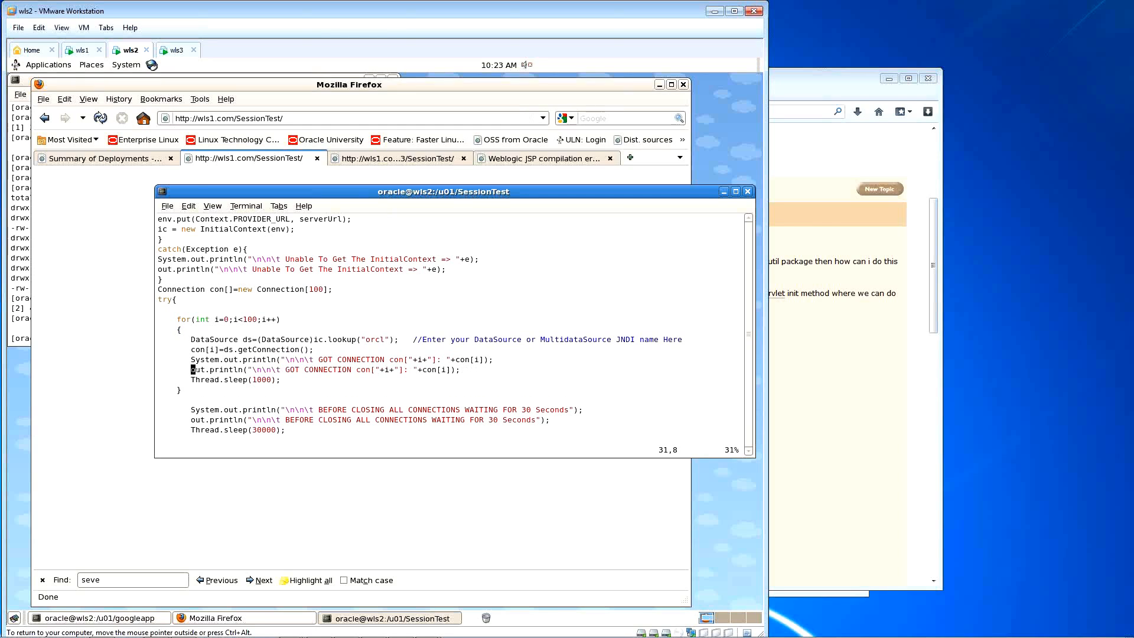
text(:w)
key(Return)
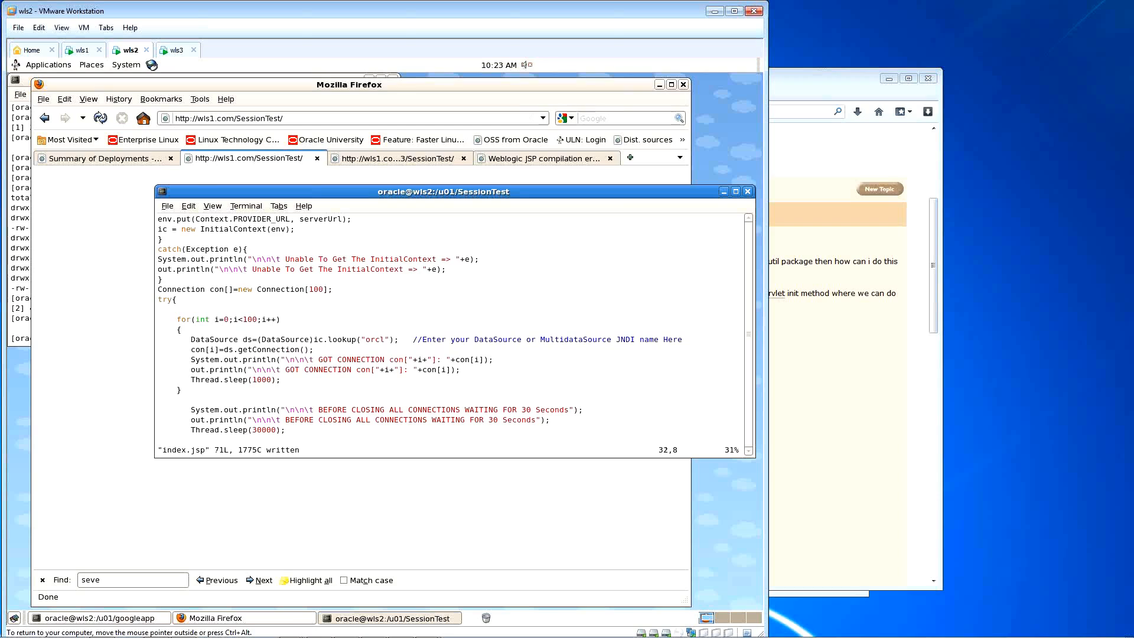
key(k)
key(k)
key(k)
key(k)
Step: Open Cluster-0's Control tab from the Clusters list
click(24, 175)
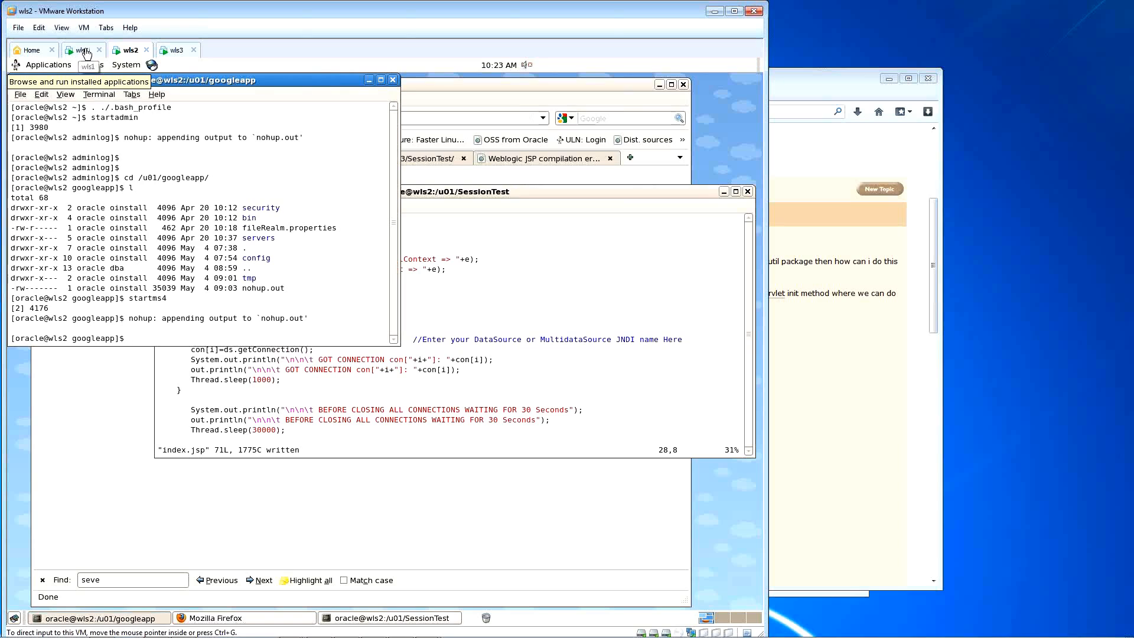
click(463, 99)
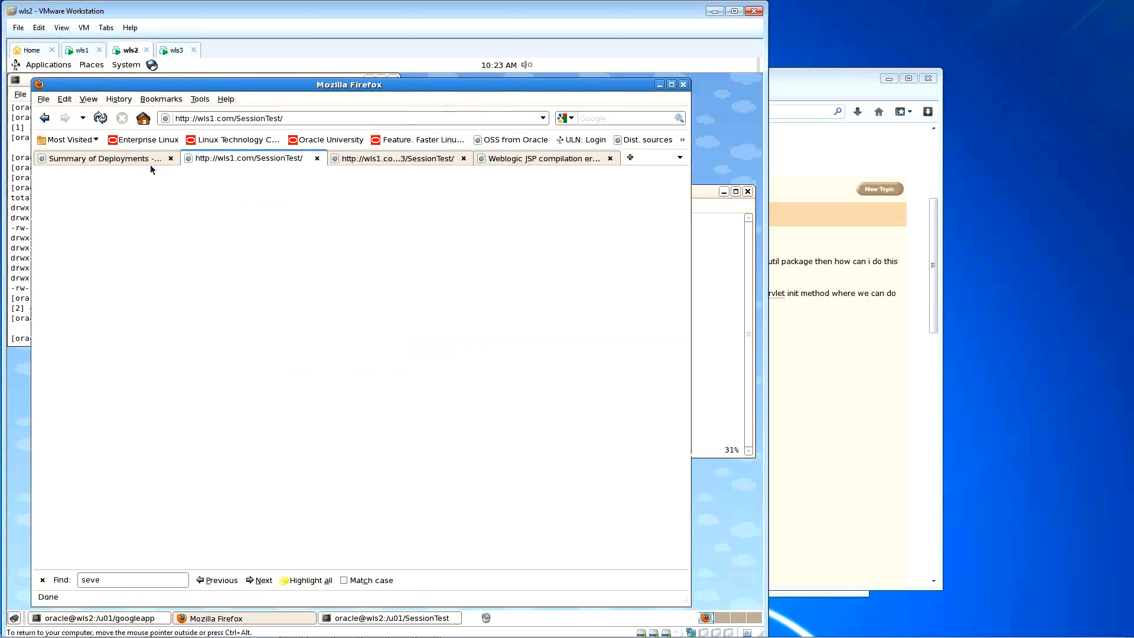
click(124, 159)
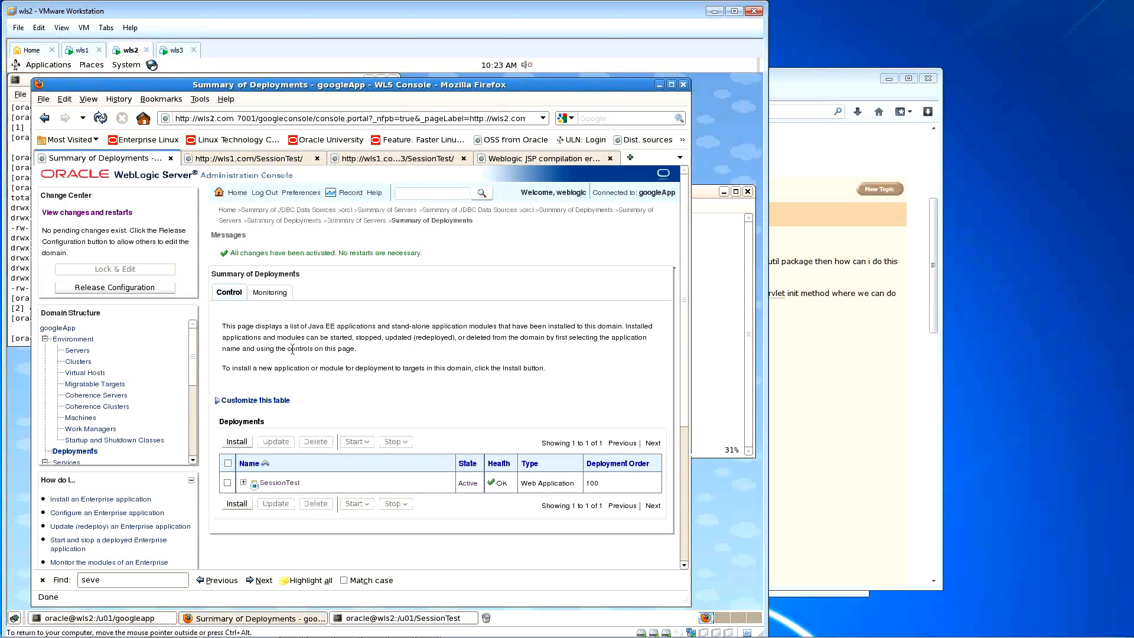
scroll(226, 340, down, 3)
click(78, 283)
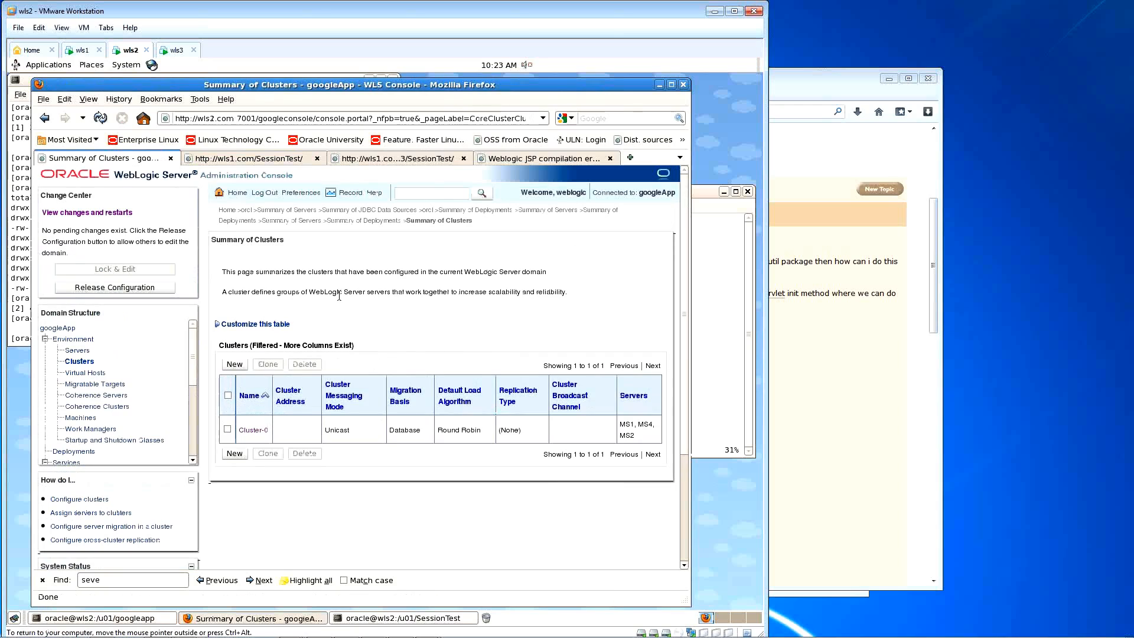
click(227, 429)
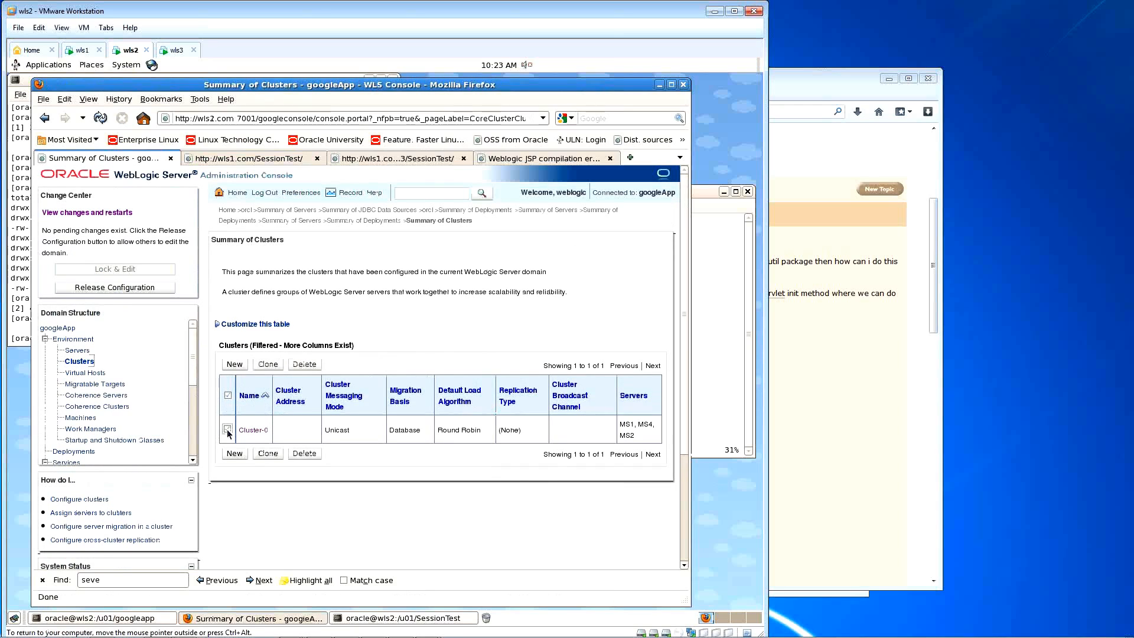
click(253, 430)
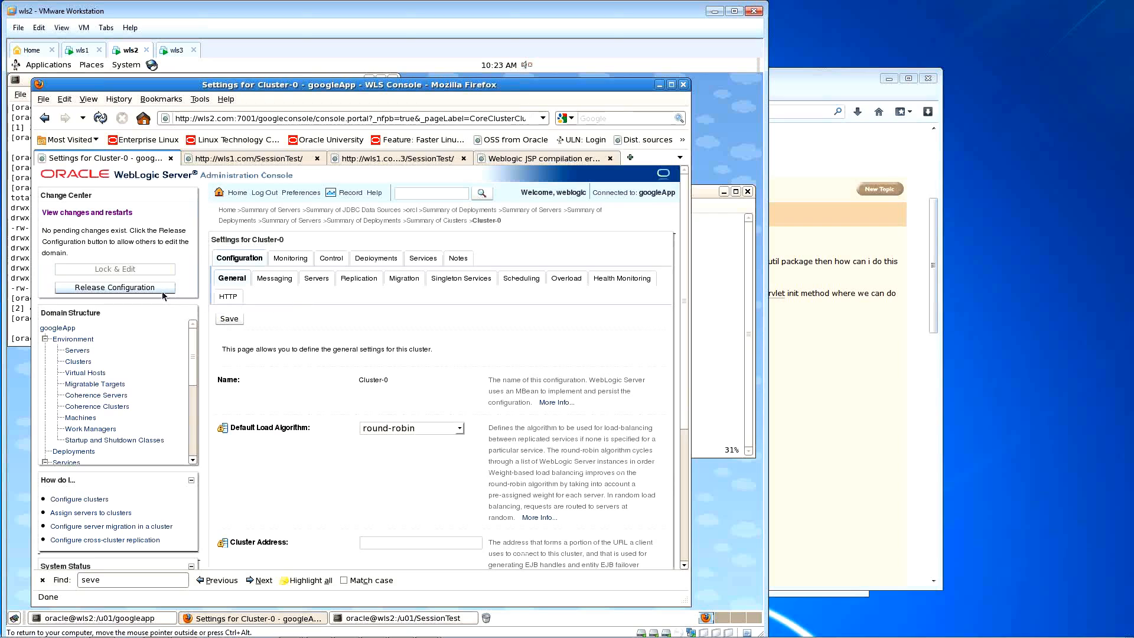
click(331, 259)
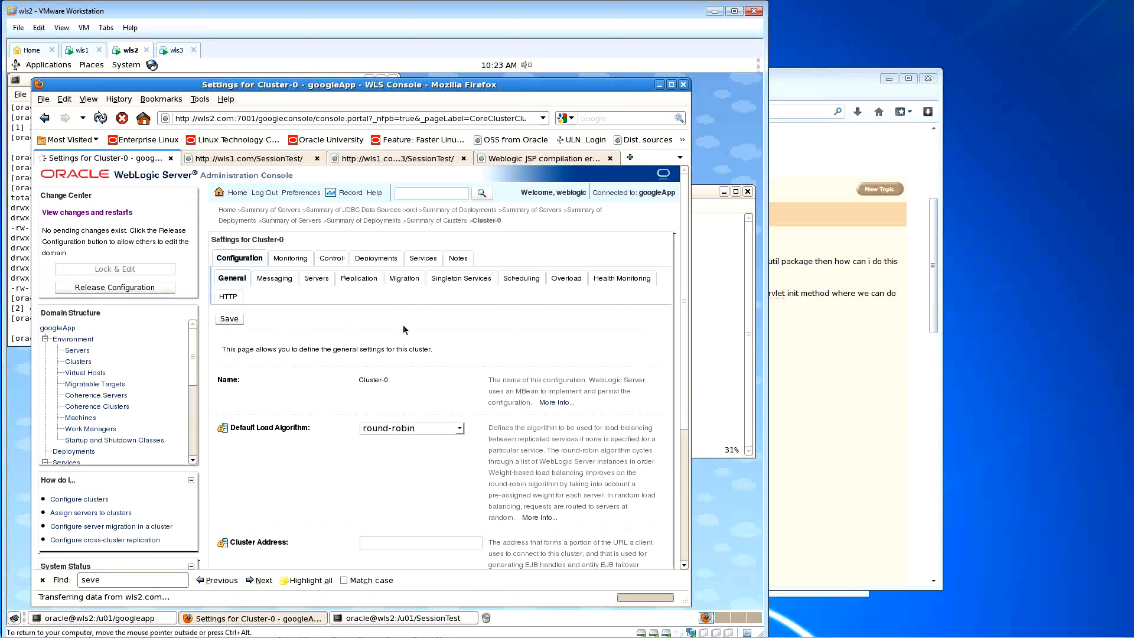
Step: Force Shutdown Now on all three cluster servers
scroll(484, 348, down, 2)
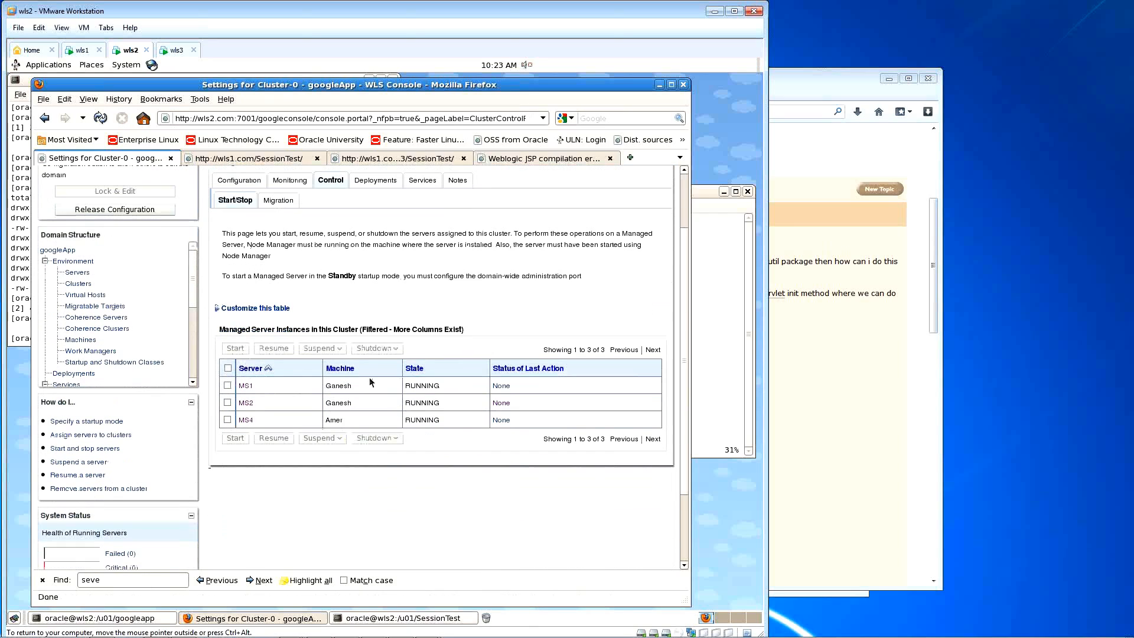
click(228, 368)
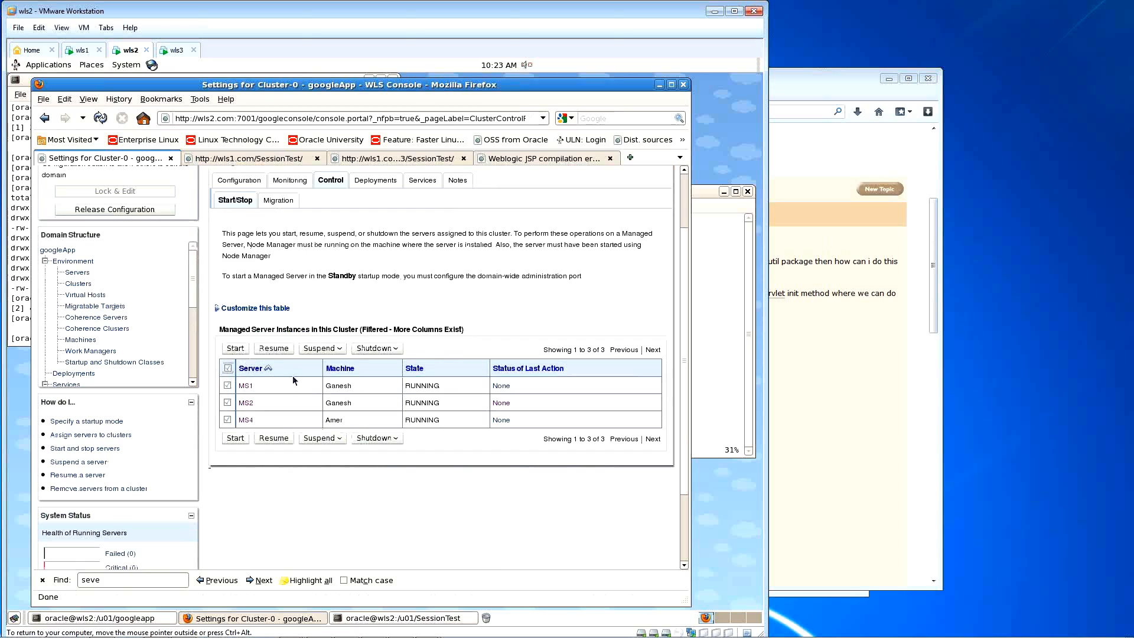
click(397, 350)
click(392, 379)
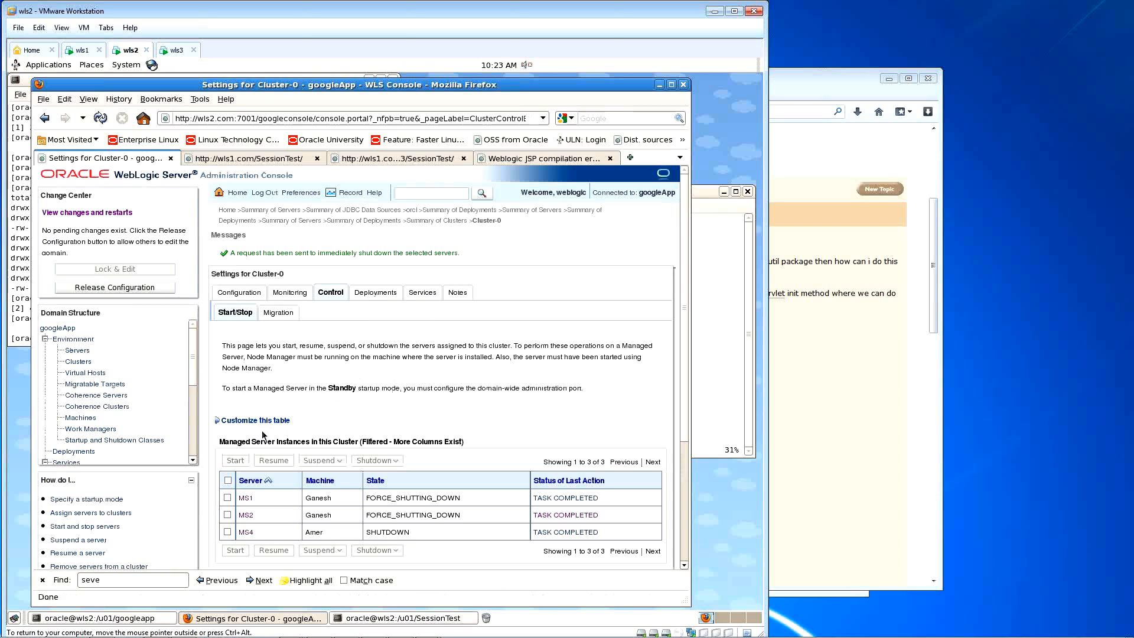
Step: Select MS1, MS2 and MS4 again and start them
click(228, 480)
scroll(231, 481, down, 1)
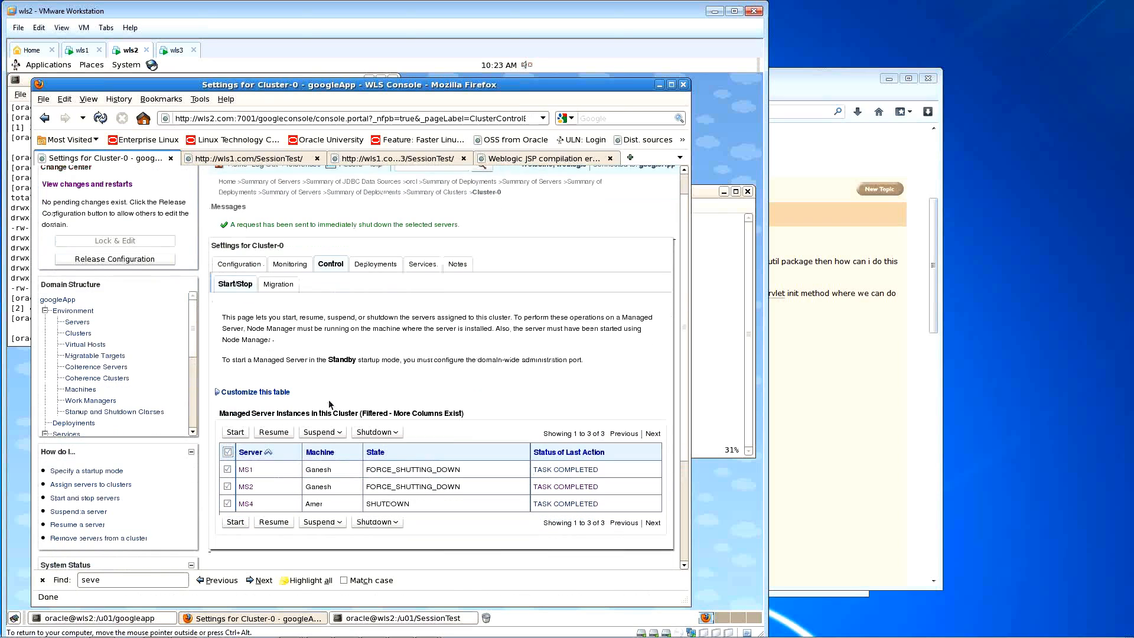
click(236, 422)
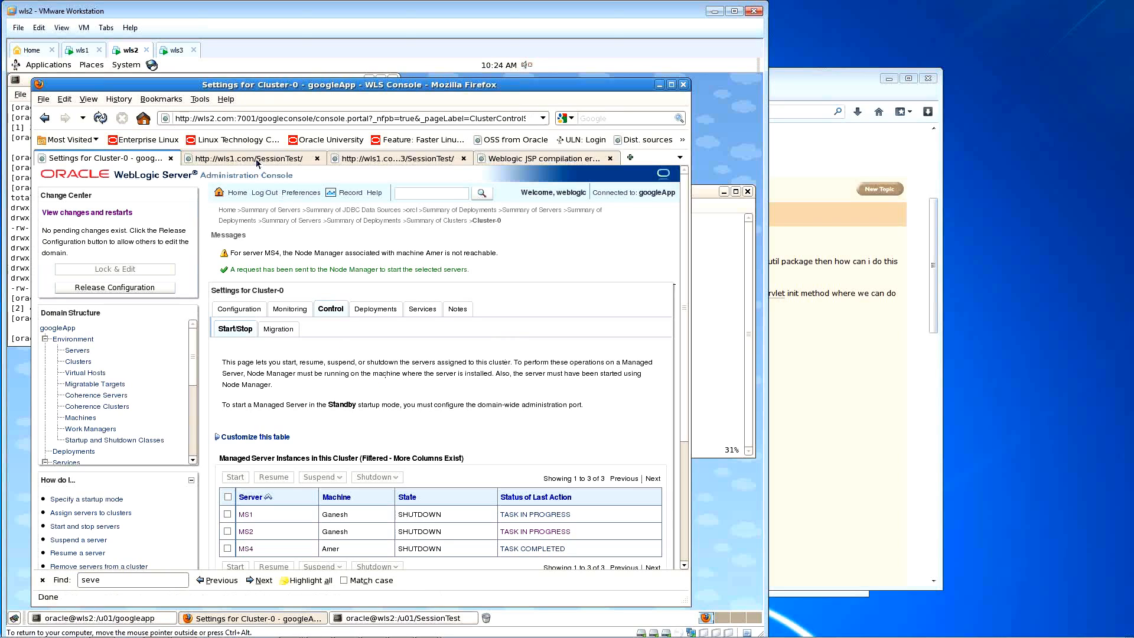
click(697, 200)
right_click(715, 480)
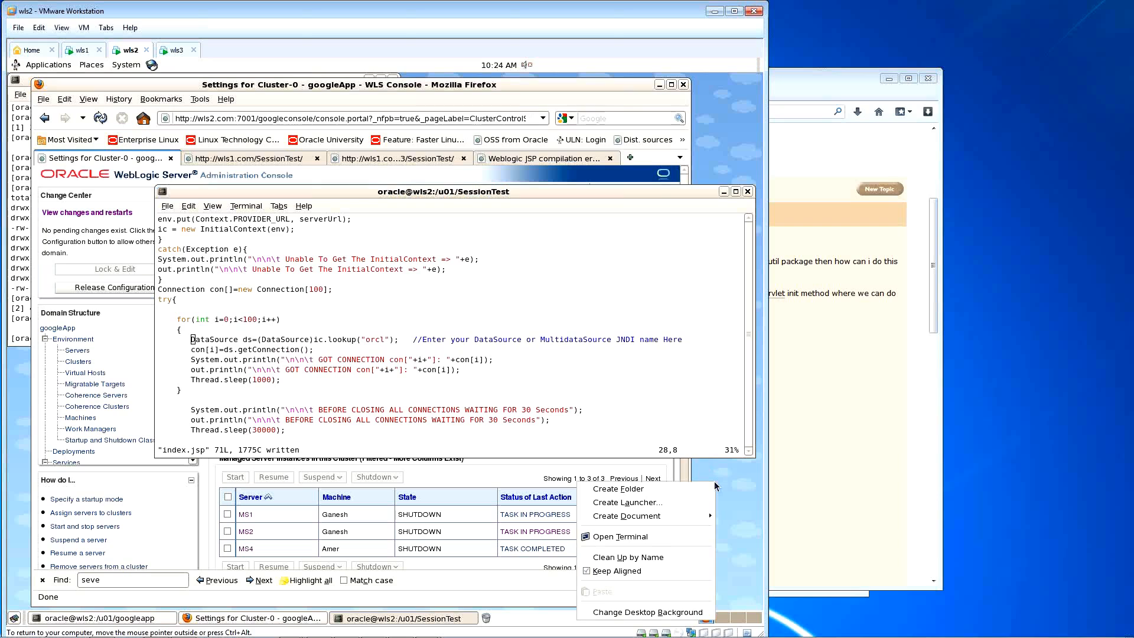
Step: In a new terminal, source .bash_profile and run startms4 in the background
click(663, 537)
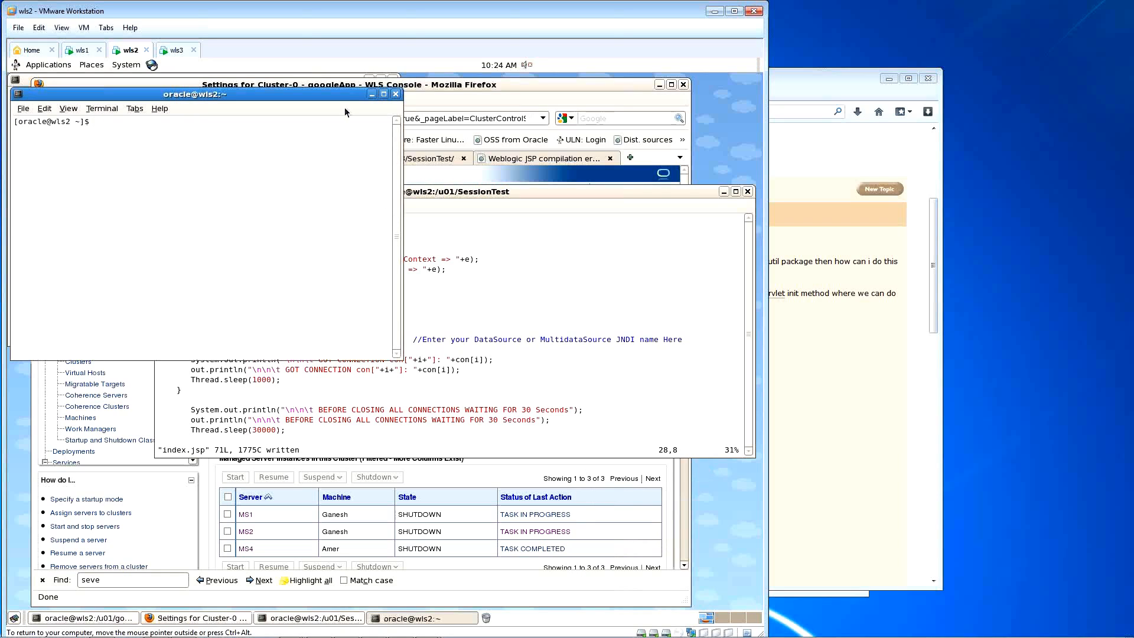
drag(340, 91, 612, 326)
drag(671, 323, 672, 324)
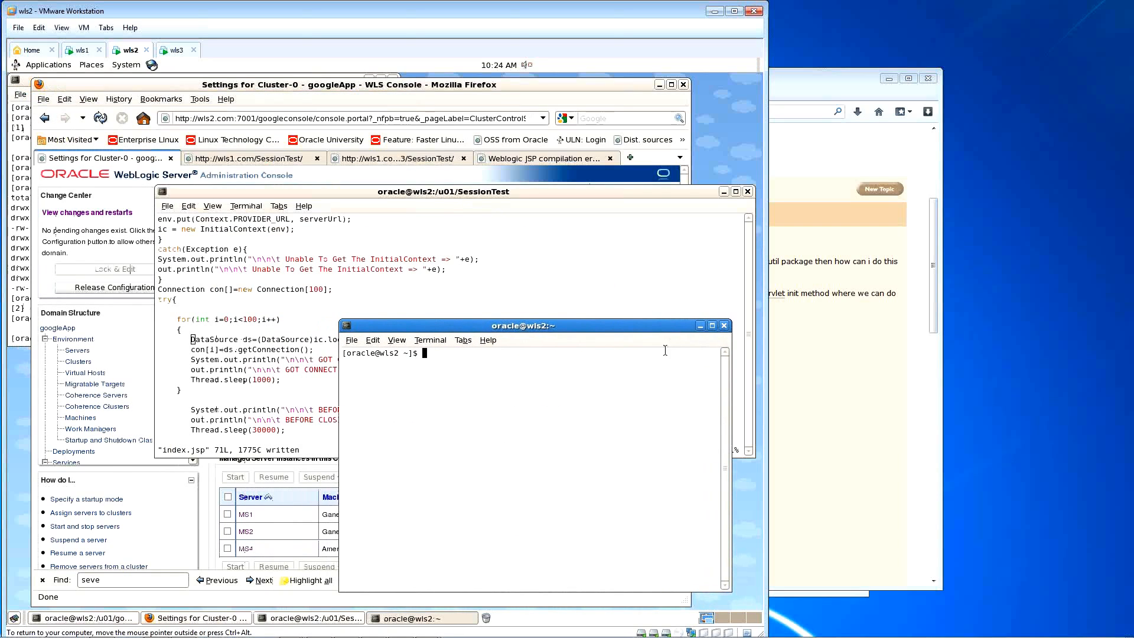
text(. ./.bash_profile)
key(Return)
text(start)
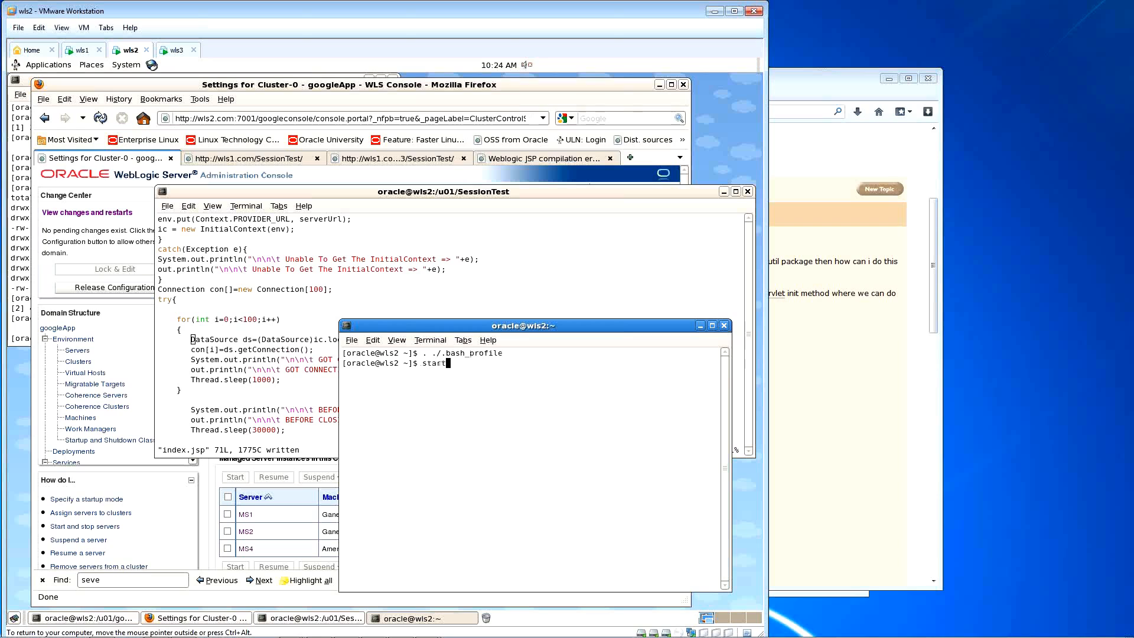
text(ms4)
key(Return)
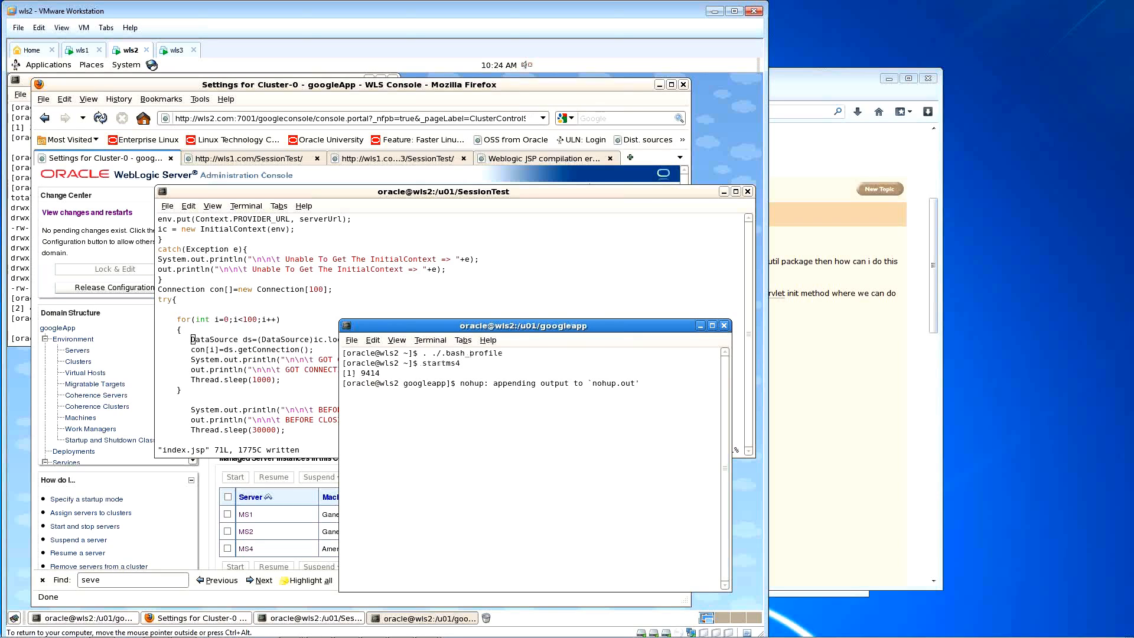
key(Return)
click(701, 326)
click(465, 88)
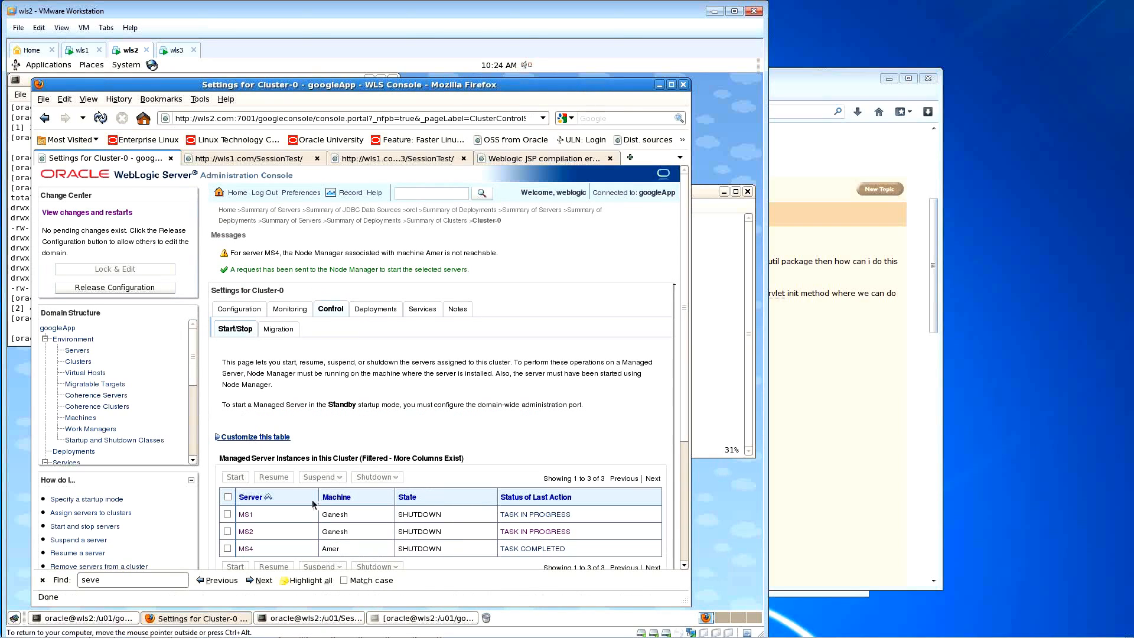
Step: Open Summary of Servers and refresh repeatedly to watch server states
click(78, 350)
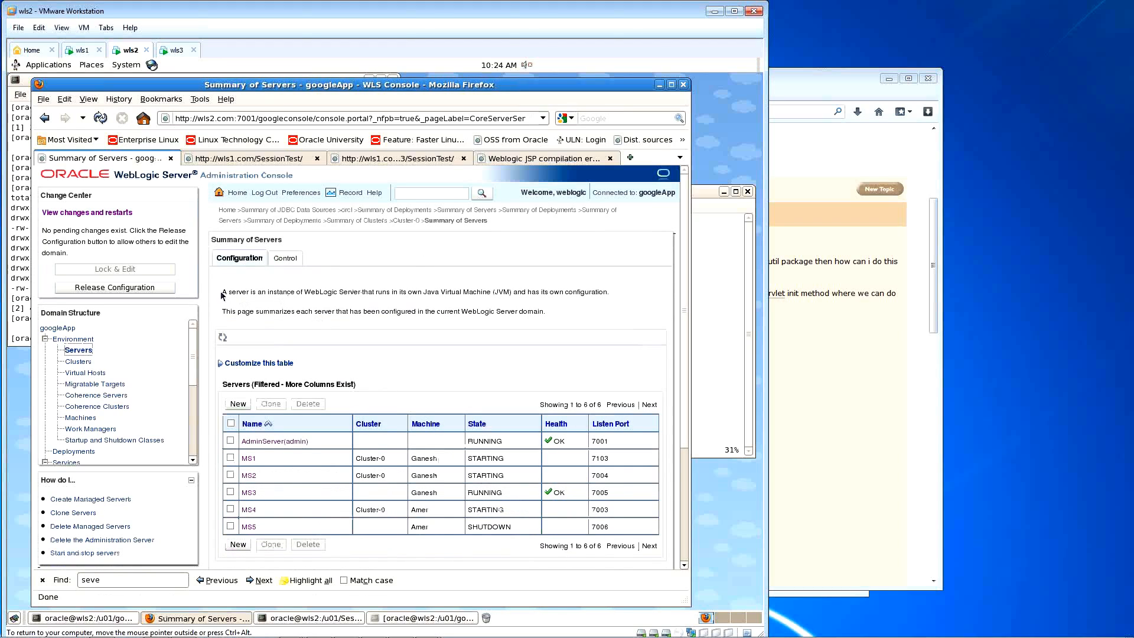
click(100, 118)
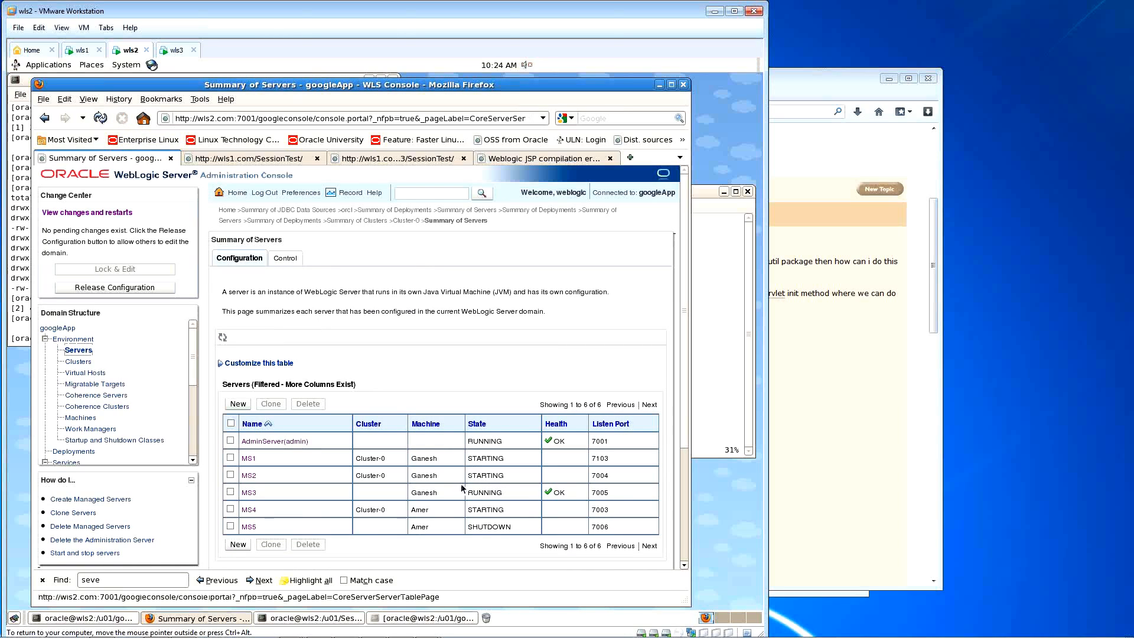
click(101, 120)
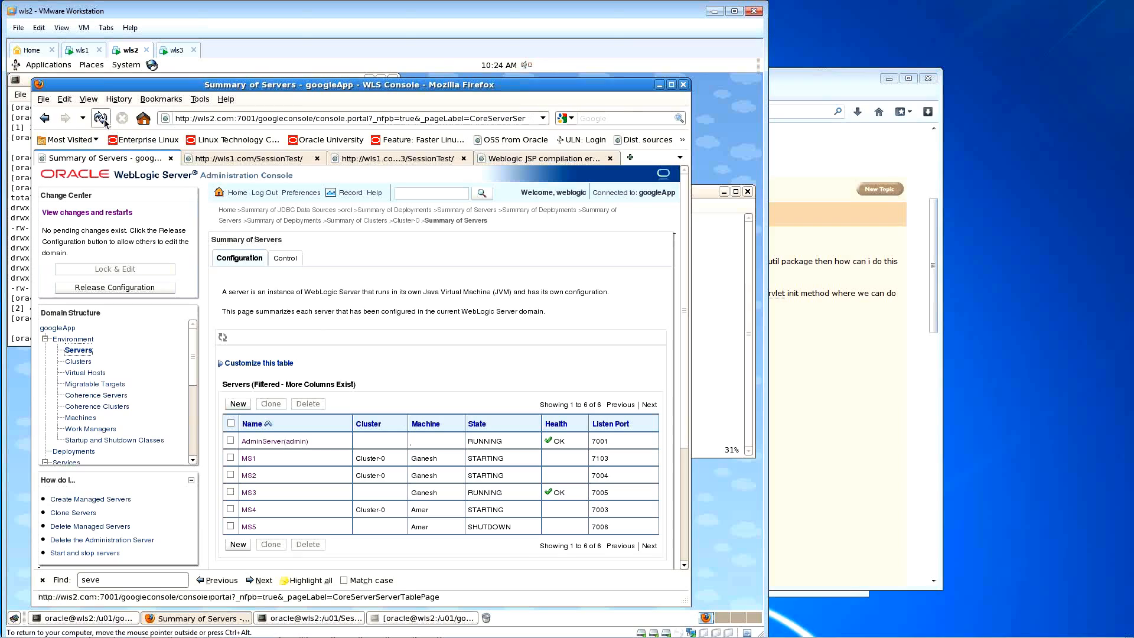
click(103, 120)
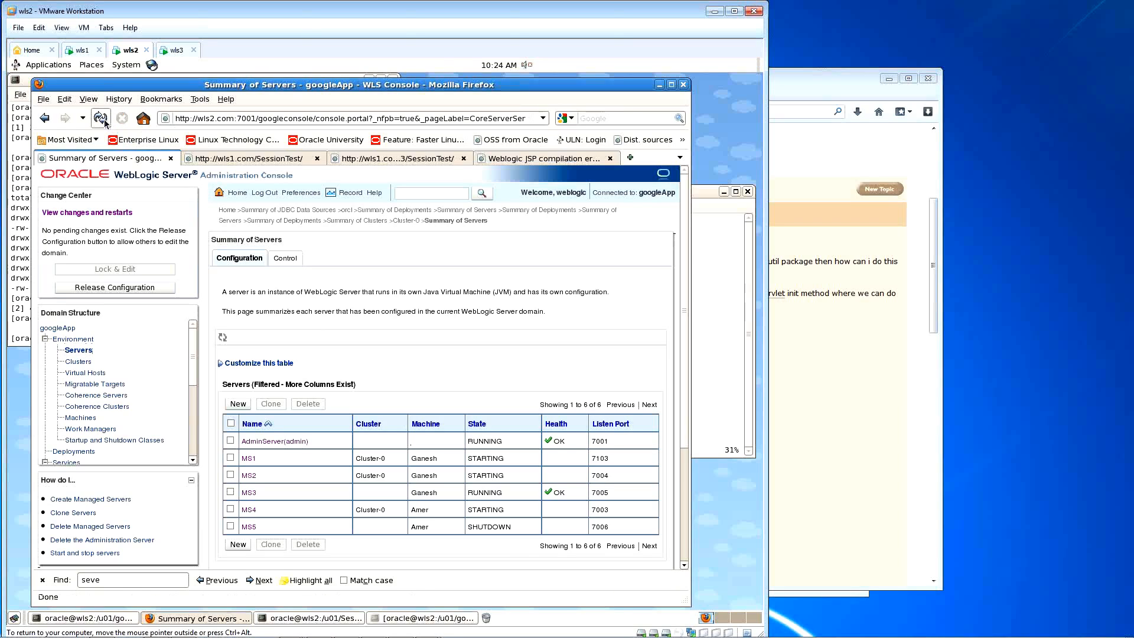
click(104, 120)
click(104, 120)
click(104, 120)
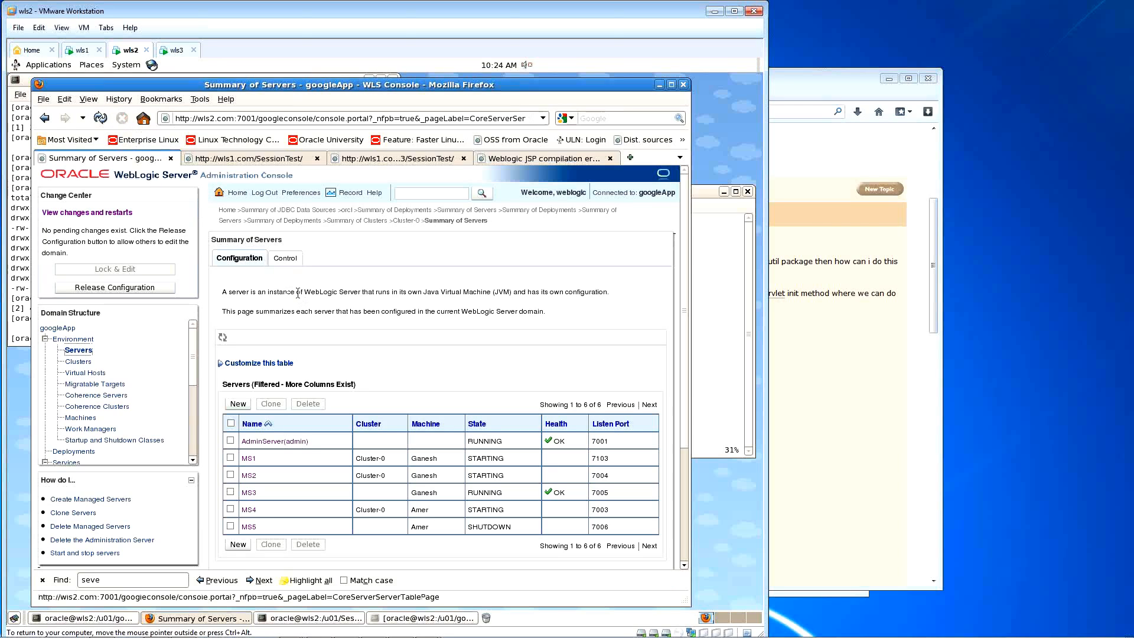
Step: Track the servers' last action status, reloading until startup completes
click(275, 260)
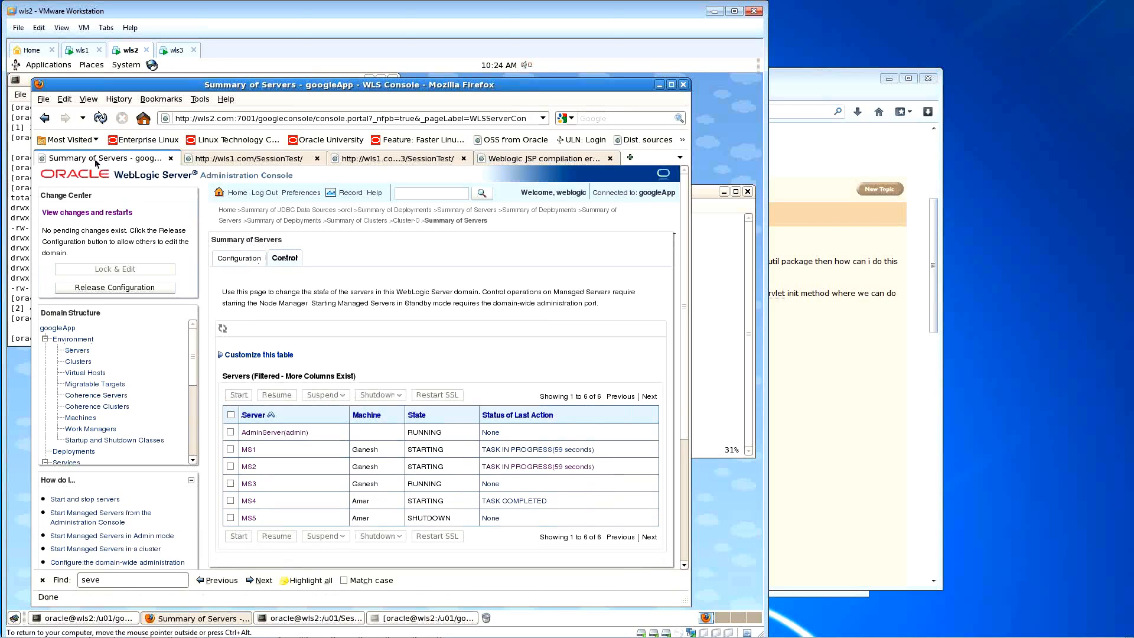
click(98, 127)
click(101, 119)
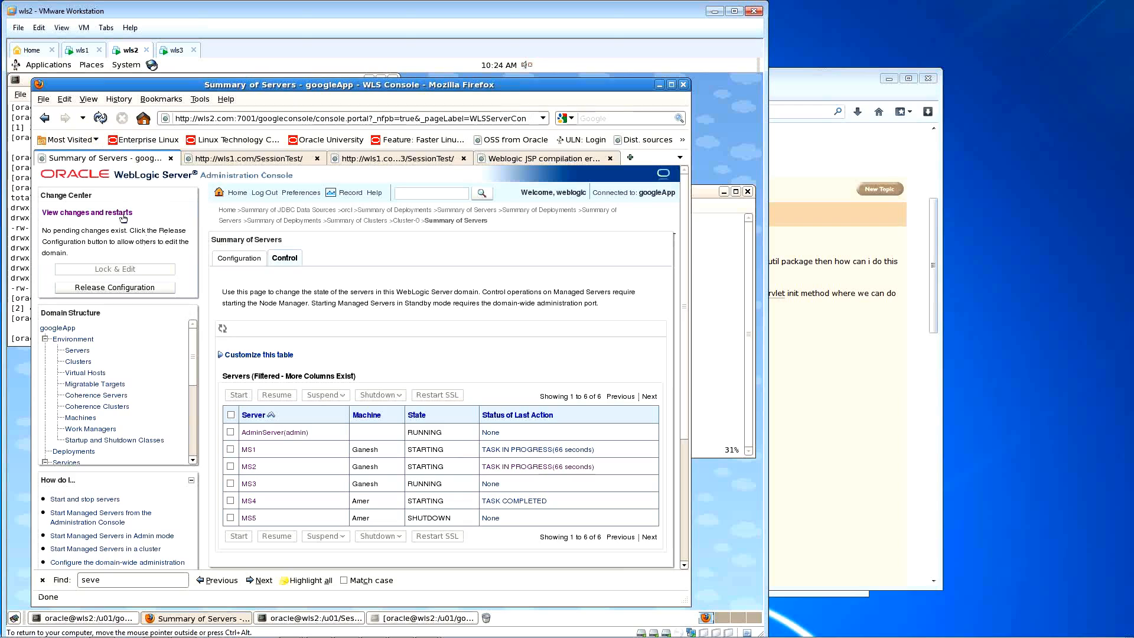
click(100, 118)
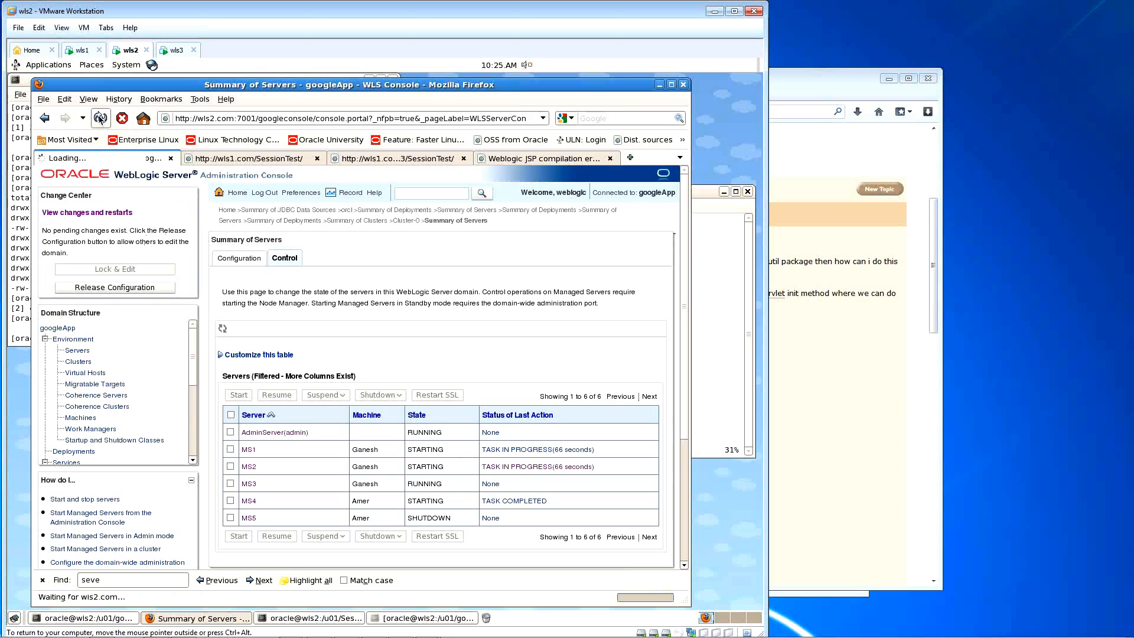
click(100, 118)
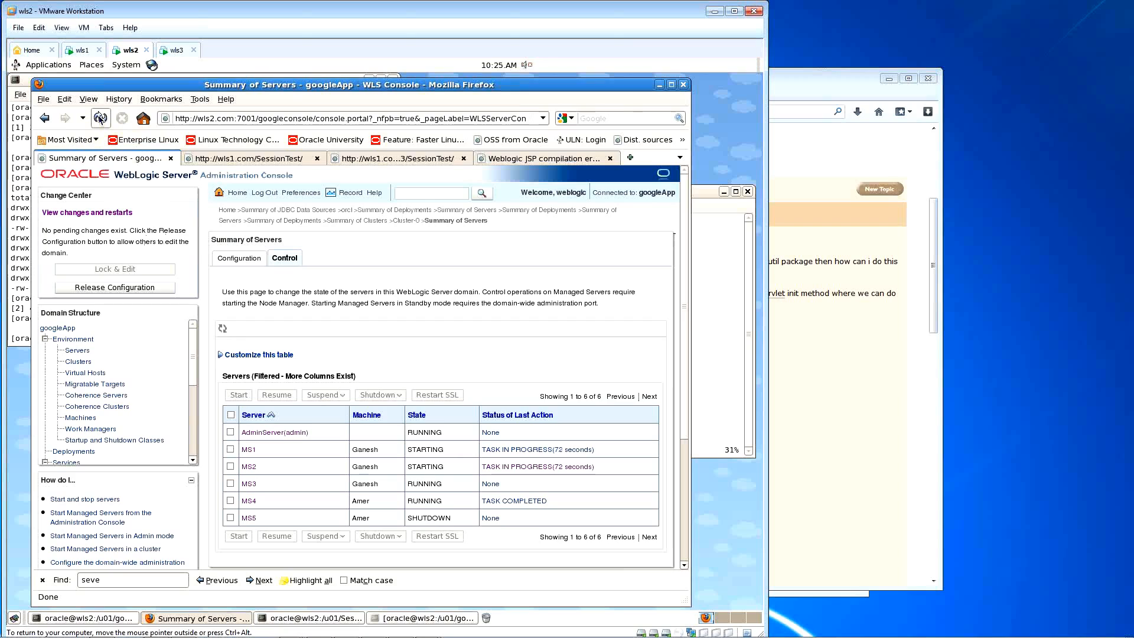
click(101, 118)
click(100, 118)
click(101, 118)
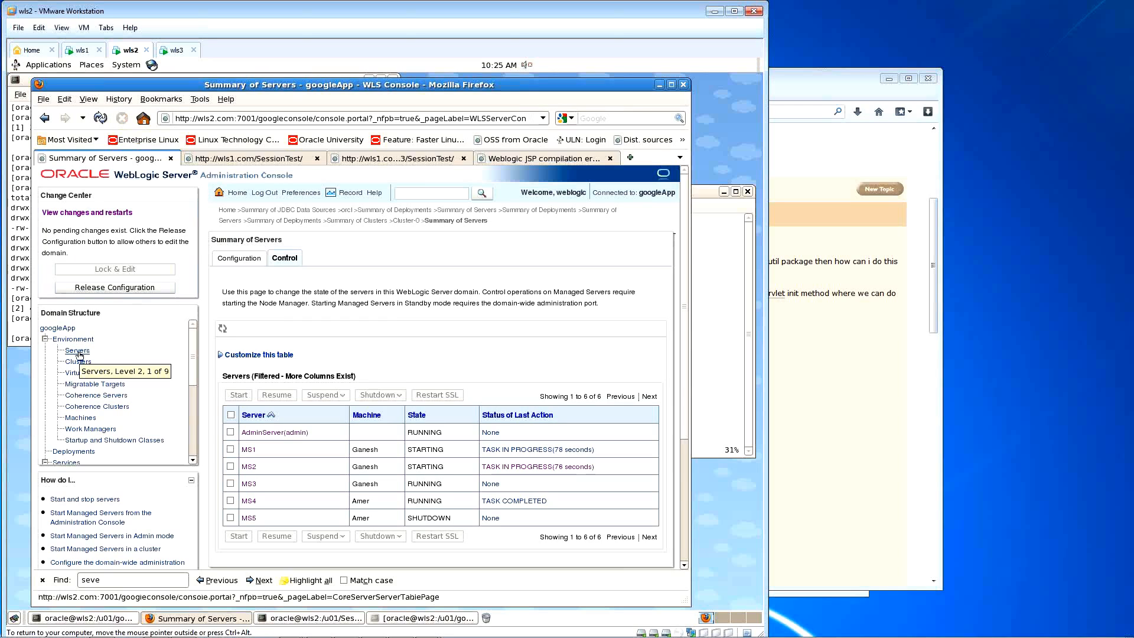
Step: Recheck server health and state, then reload the SessionTest page
click(79, 354)
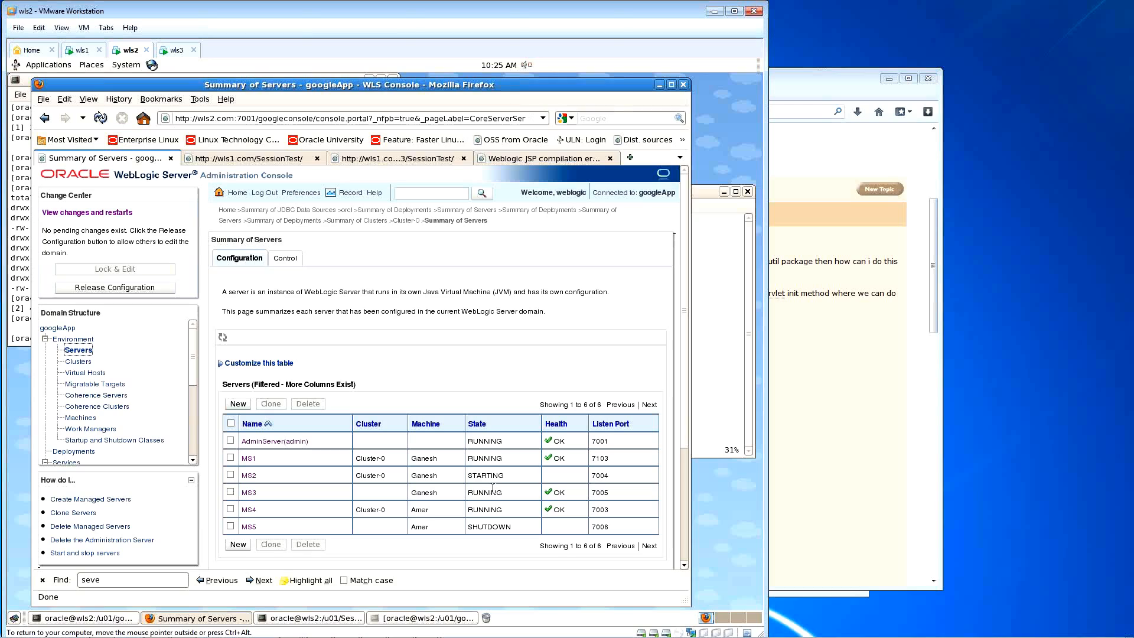
click(101, 118)
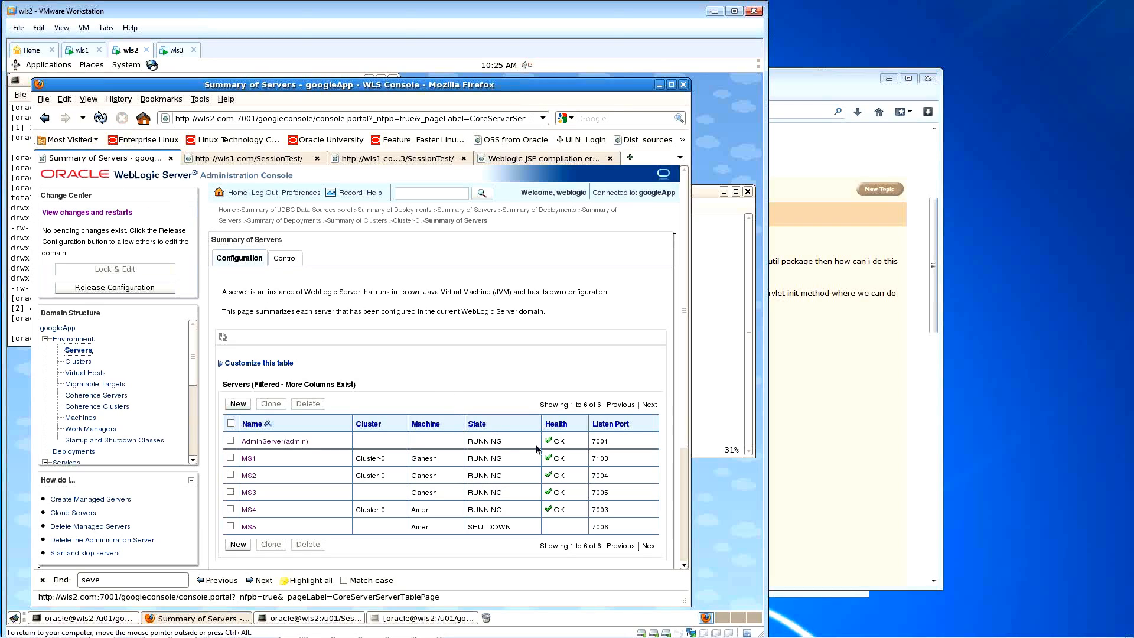
click(249, 159)
click(100, 118)
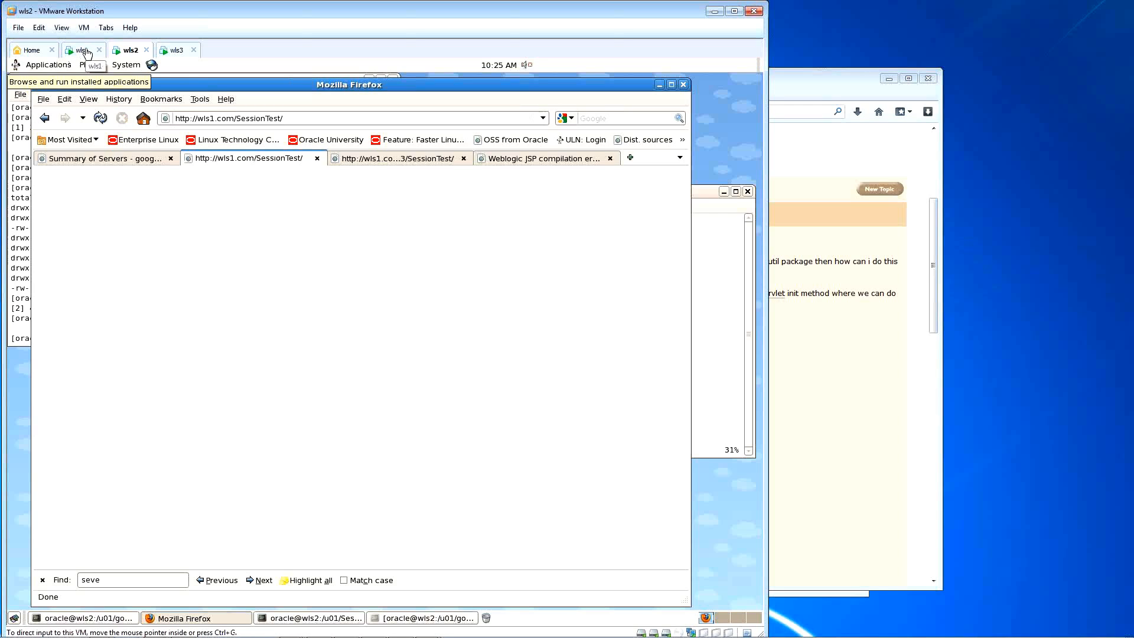
Step: Return to the console's Summary of Deployments and select SessionTest
click(148, 159)
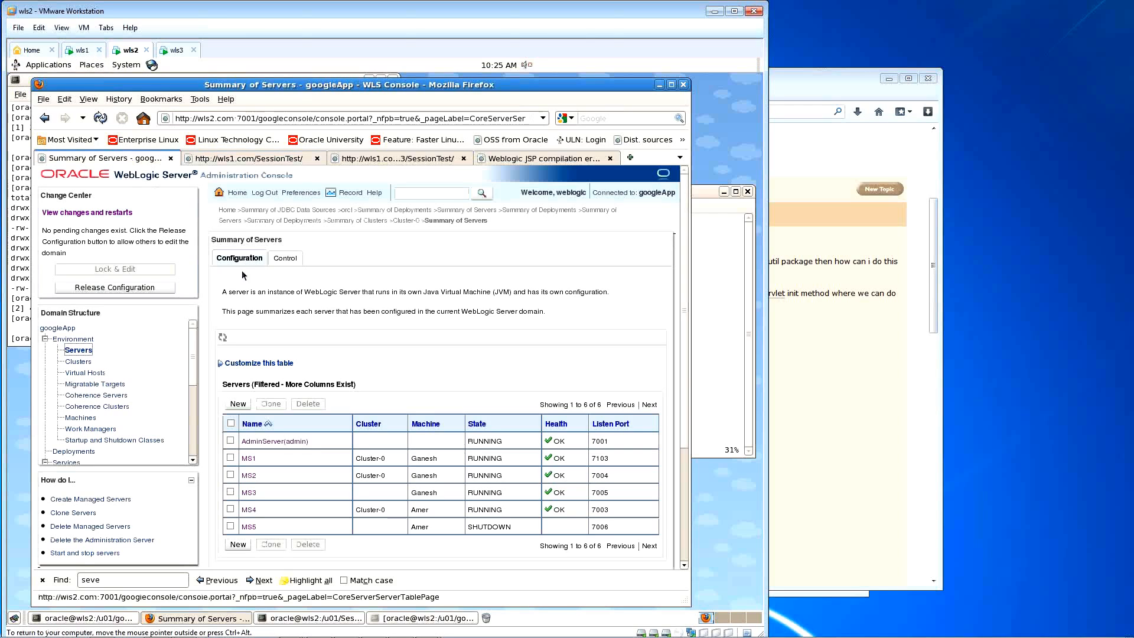
scroll(365, 332, down, 2)
click(74, 452)
scroll(230, 408, down, 1)
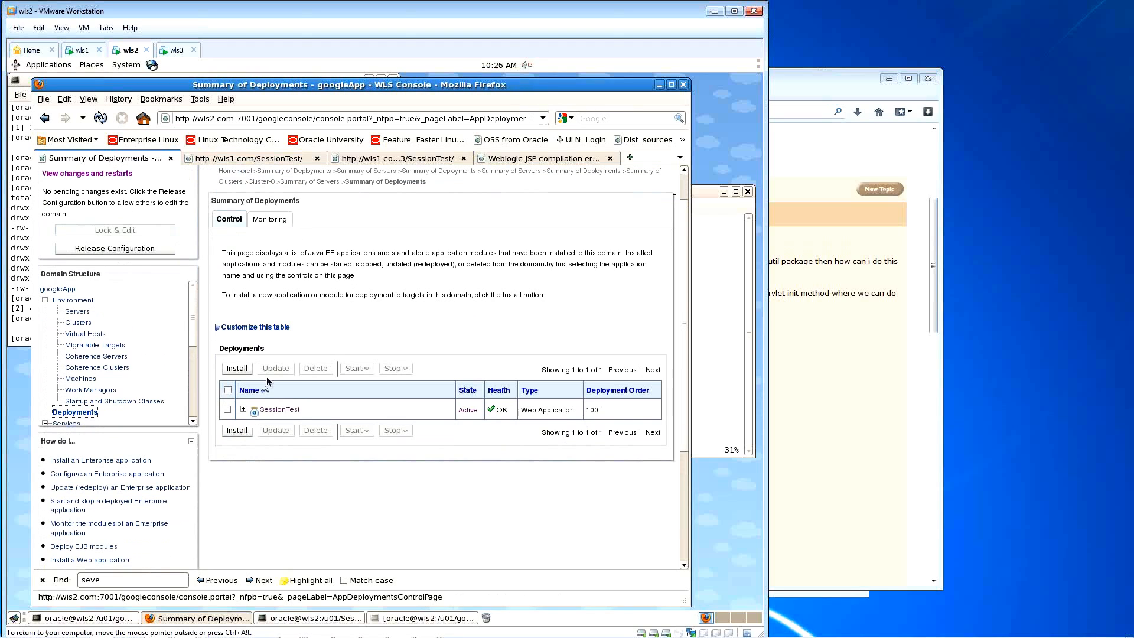
click(228, 412)
Step: Finish the SessionTest redeployment and activate the pending deployment change
click(275, 368)
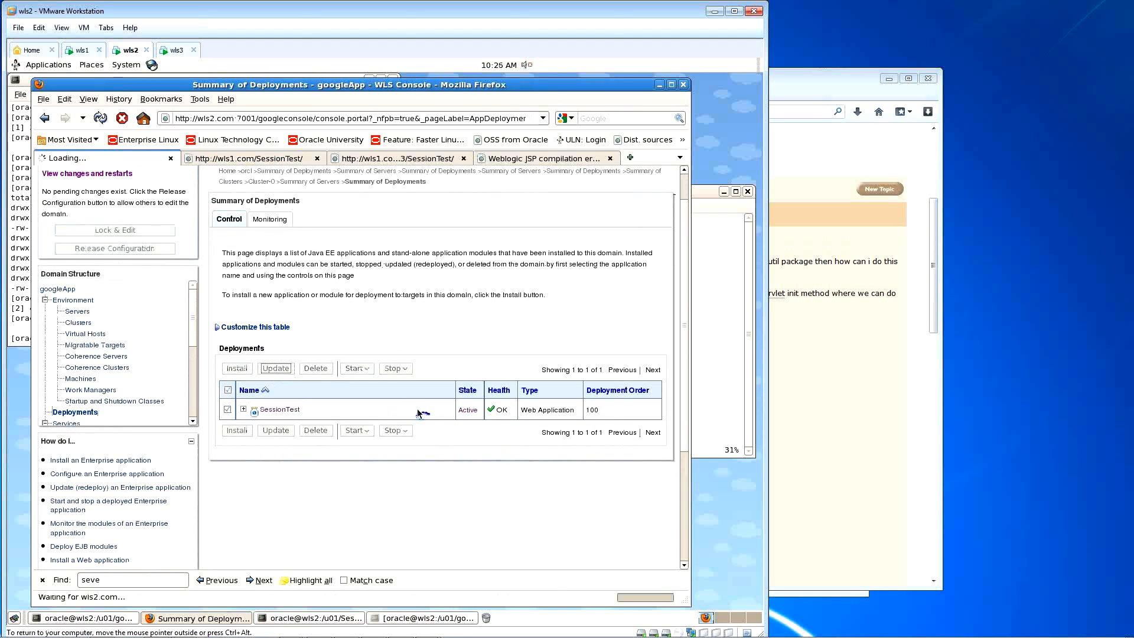
click(297, 377)
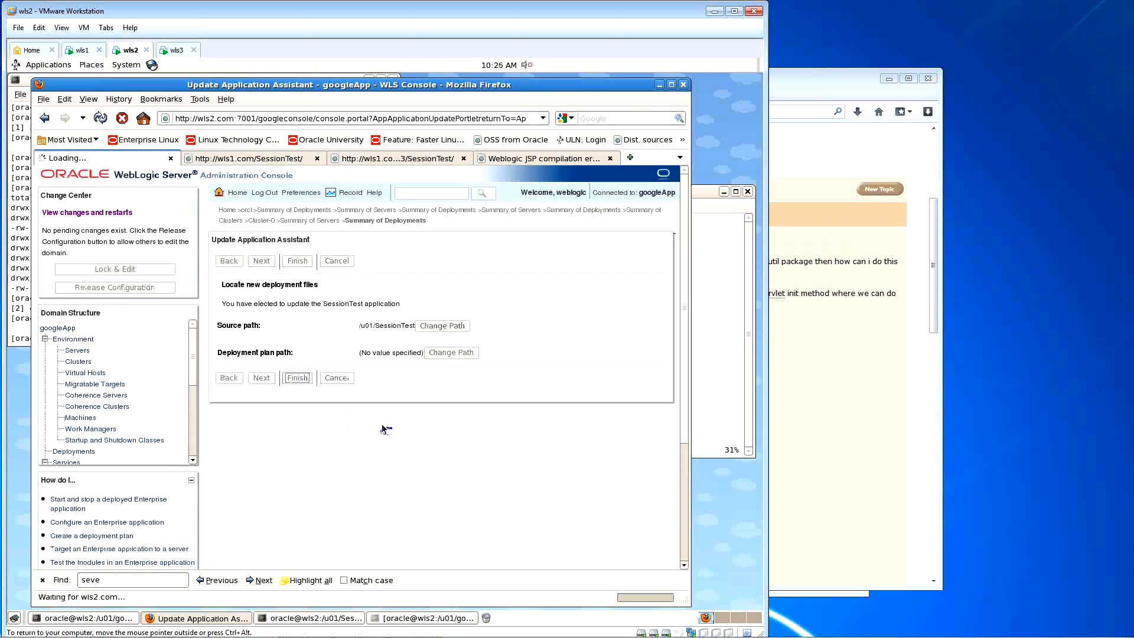
click(716, 311)
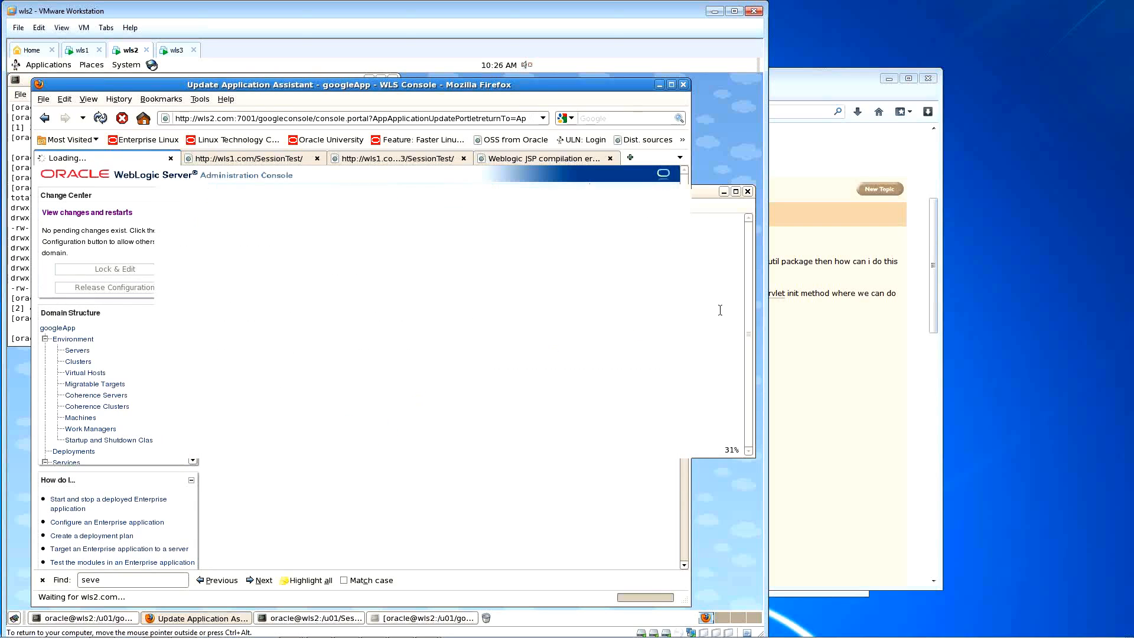
click(381, 527)
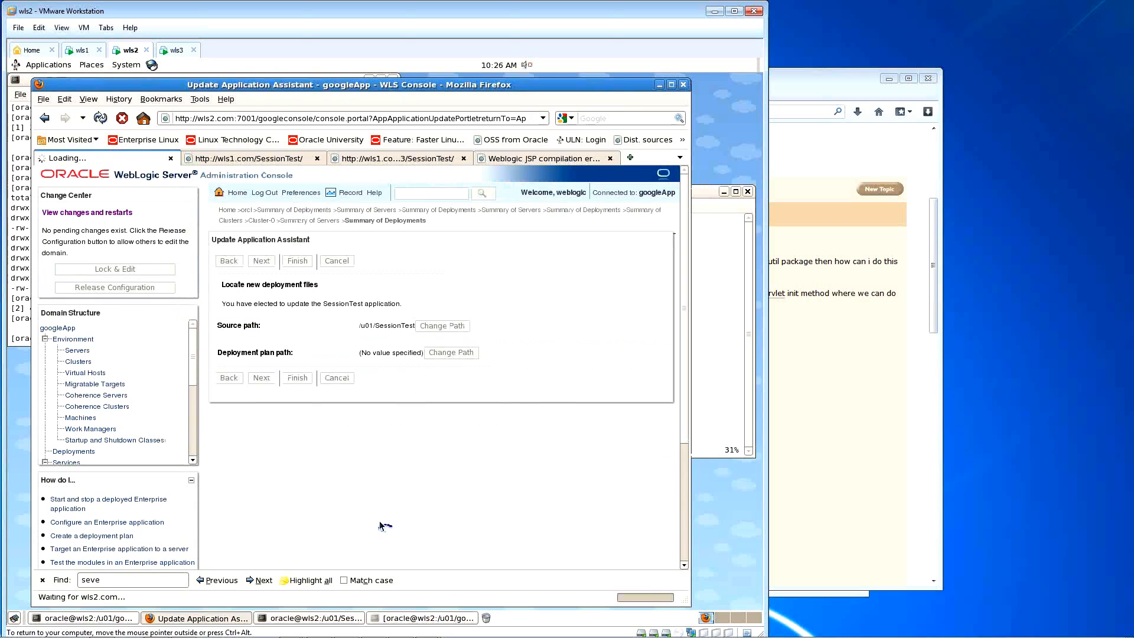
click(141, 258)
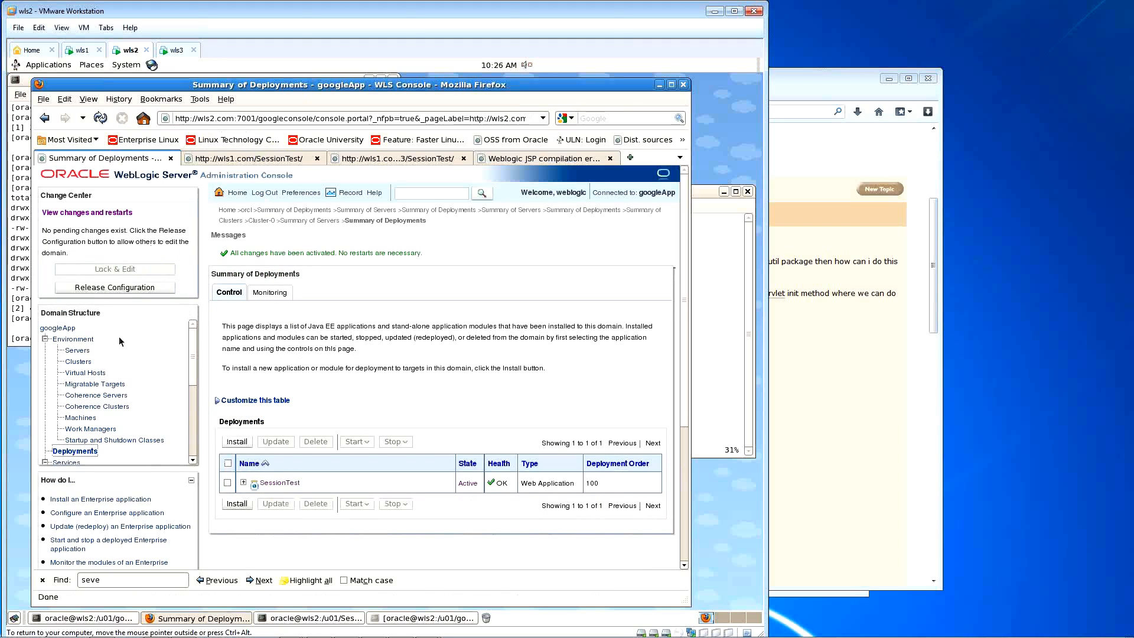
Step: Check MS1 and MS2 in the server summary, then open Cluster-0's settings from the clusters list
click(77, 350)
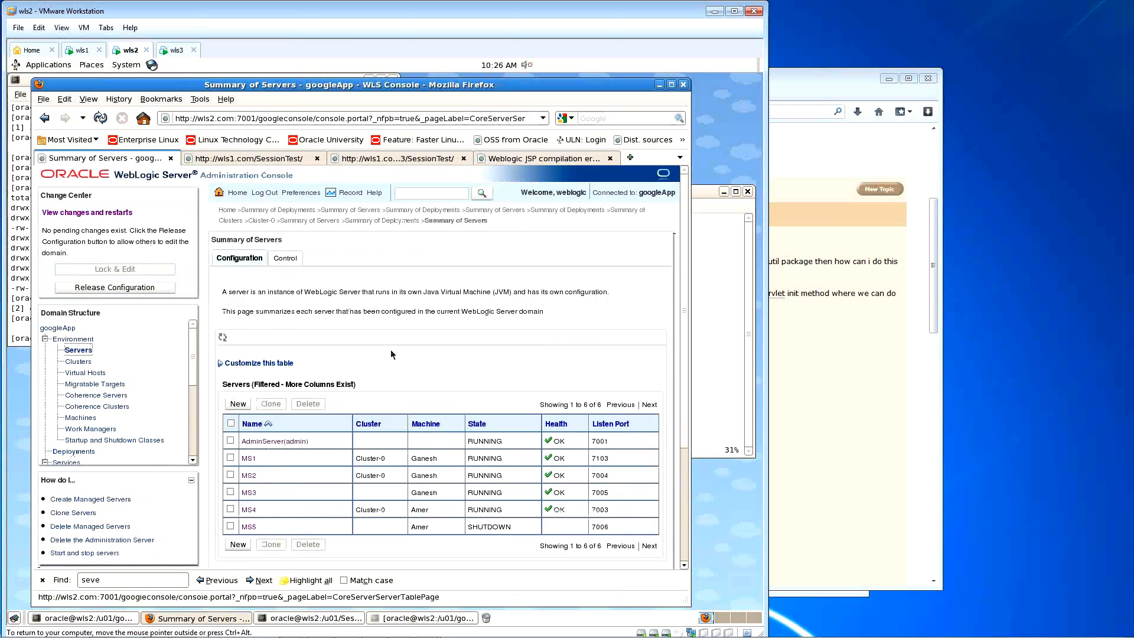
scroll(378, 355, down, 1)
click(231, 419)
click(231, 436)
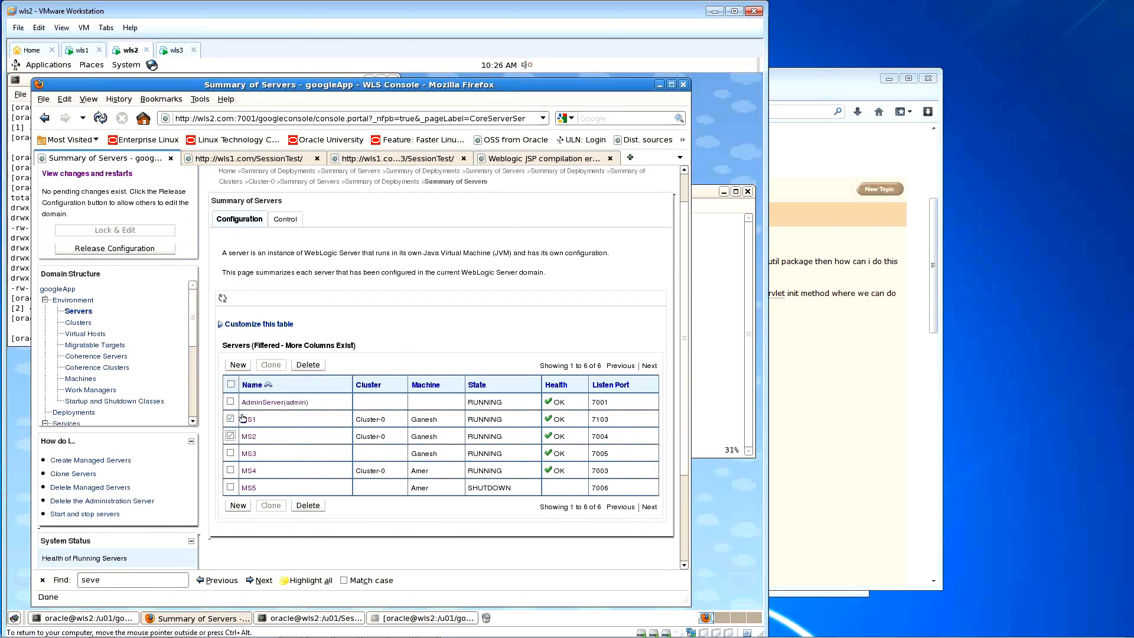
click(81, 324)
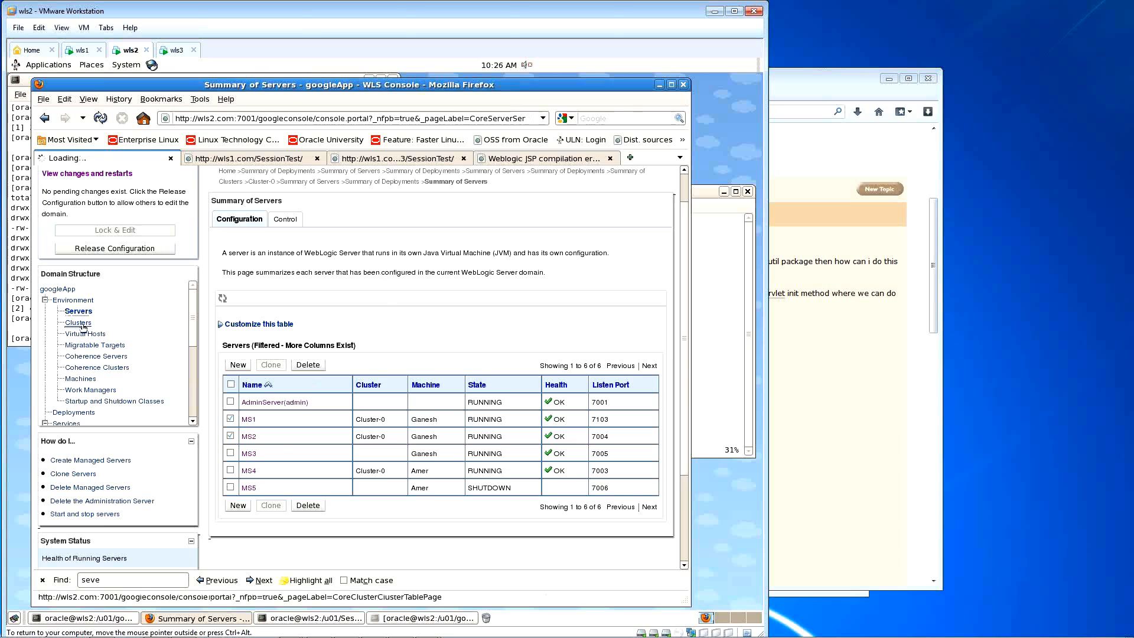
click(228, 396)
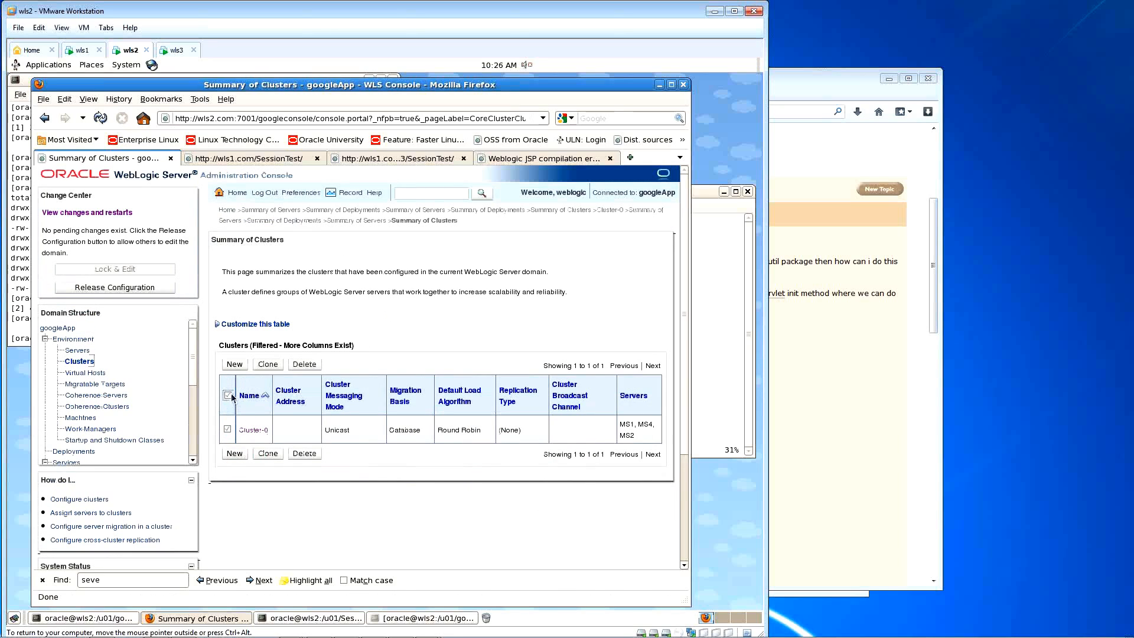
click(252, 430)
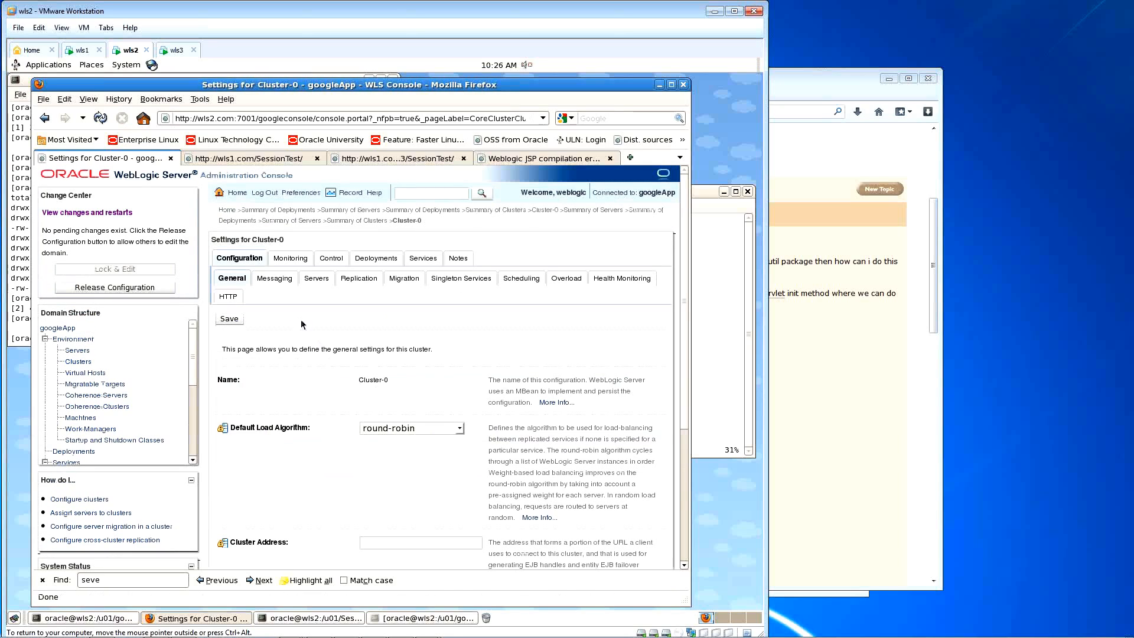
Step: Force-shut down MS1, MS2 and MS4 immediately, then start all three again
scroll(367, 376, down, 3)
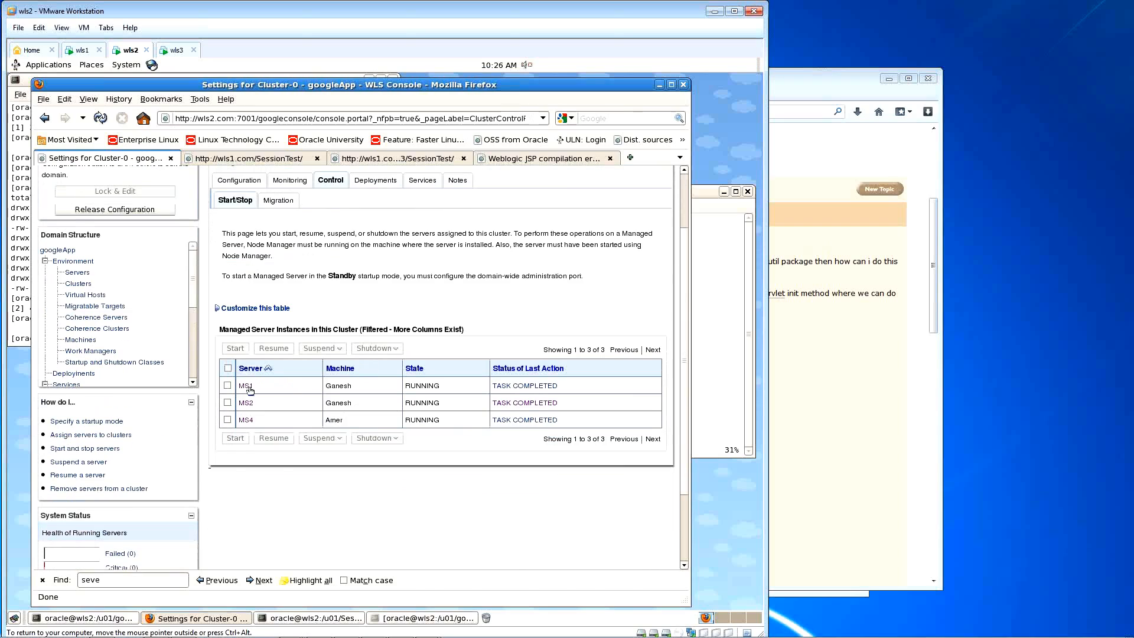
click(228, 368)
click(376, 348)
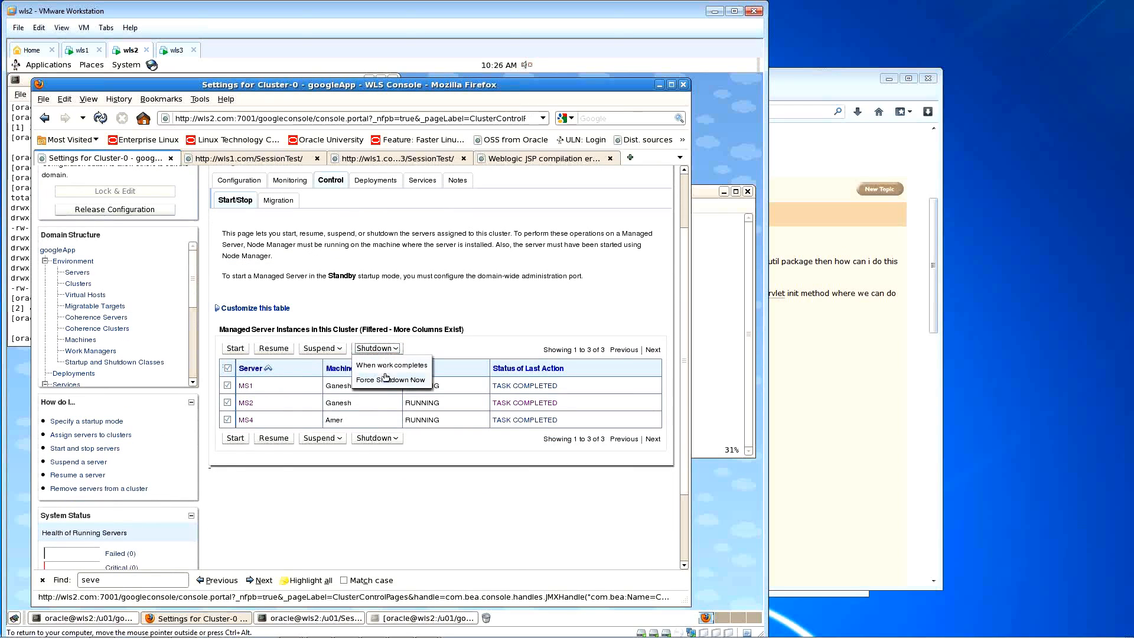
click(402, 380)
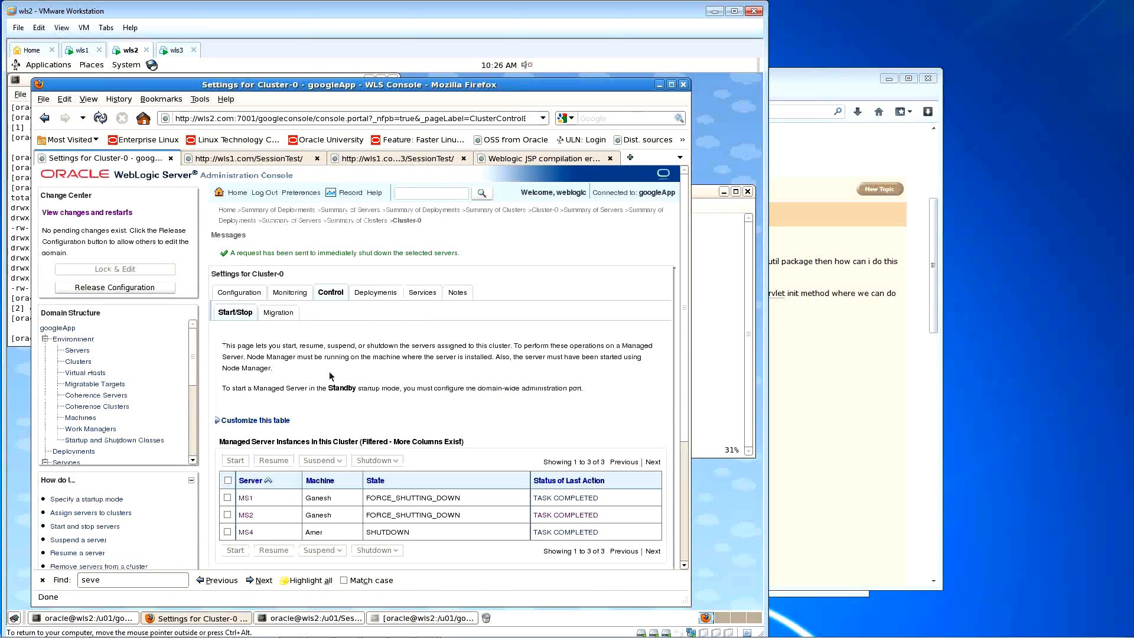
click(228, 480)
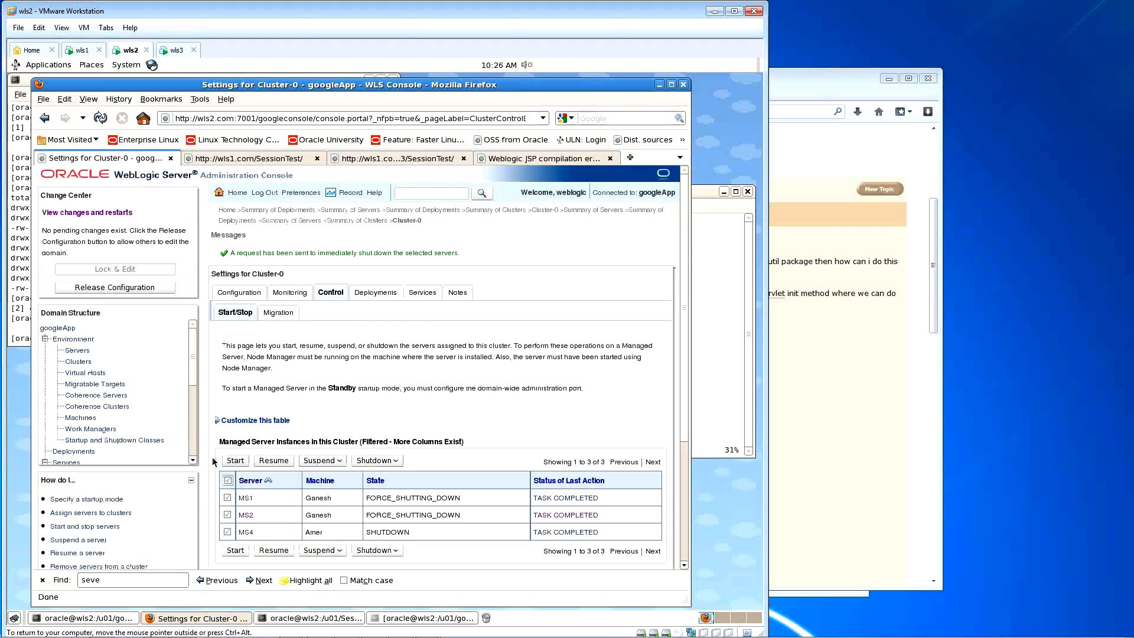
click(241, 464)
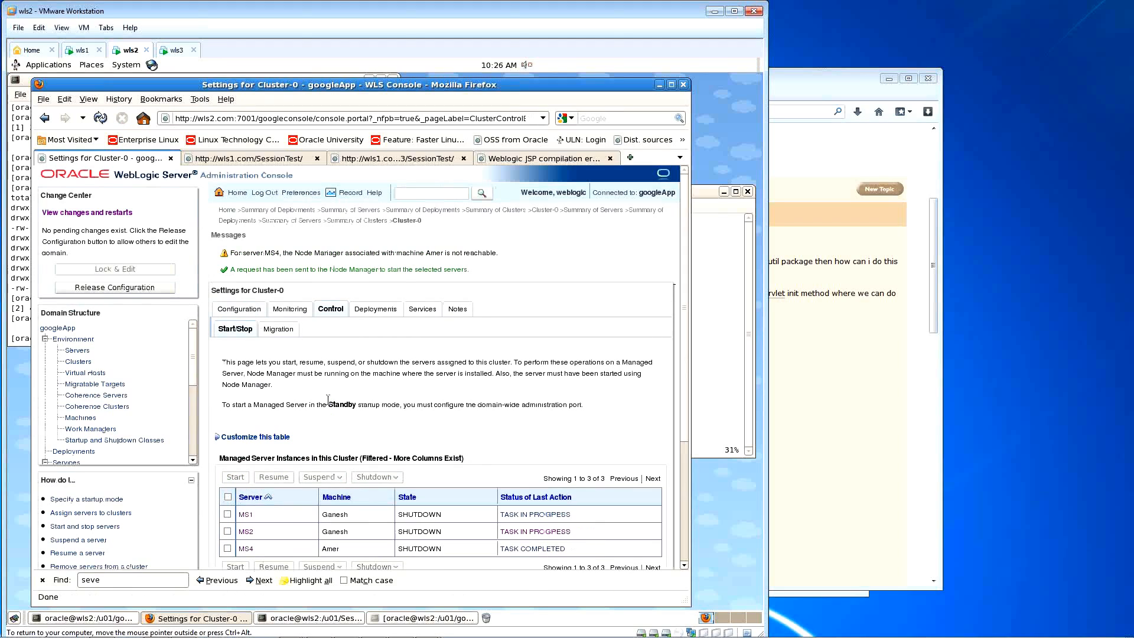
Step: Rerun startms4 in the googleapp terminal to launch MS4 in the background
click(715, 234)
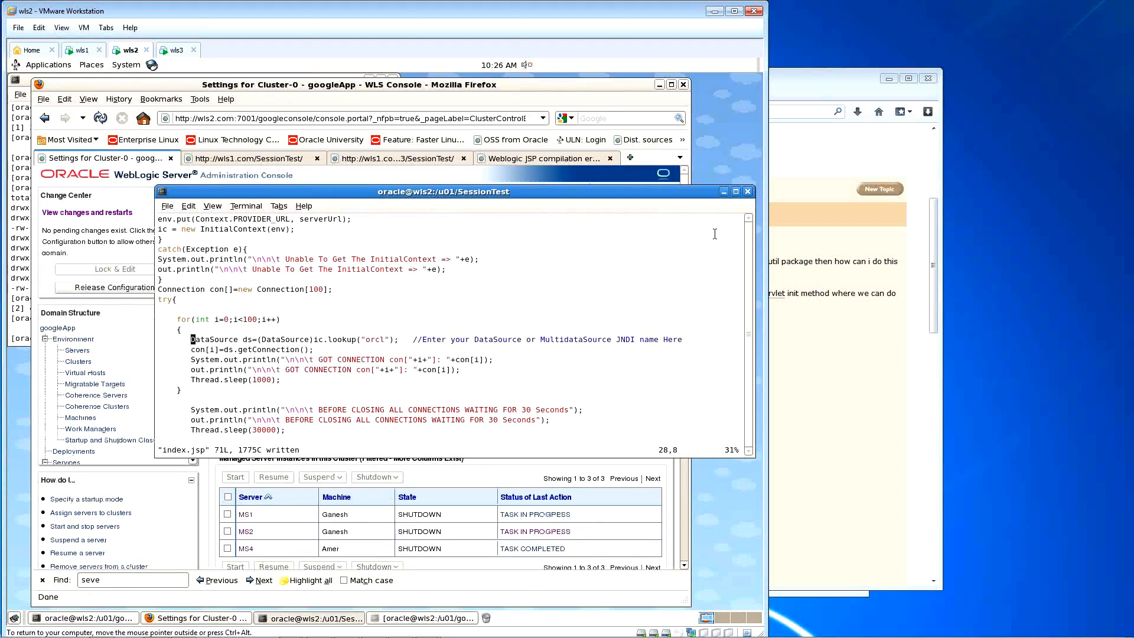
click(459, 618)
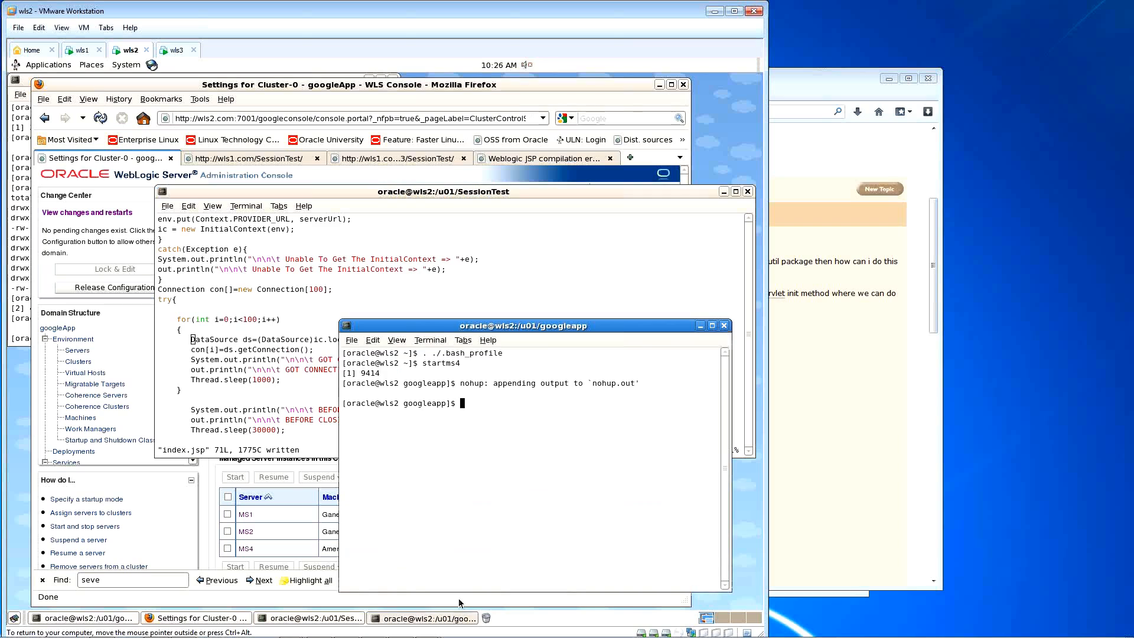
key(Up)
key(Return)
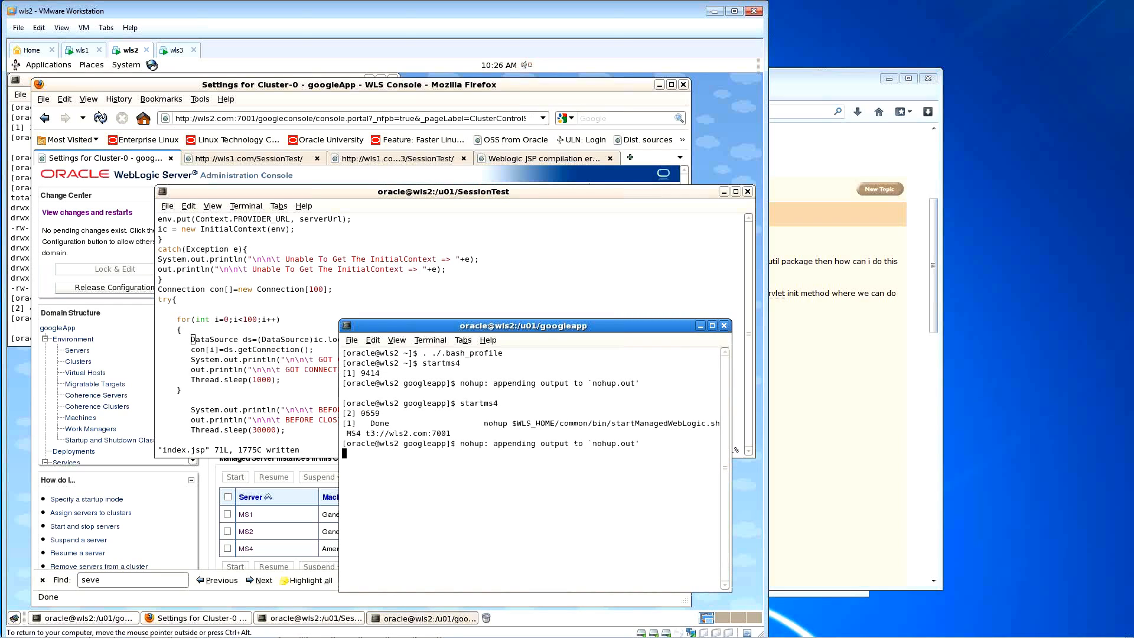
key(Return)
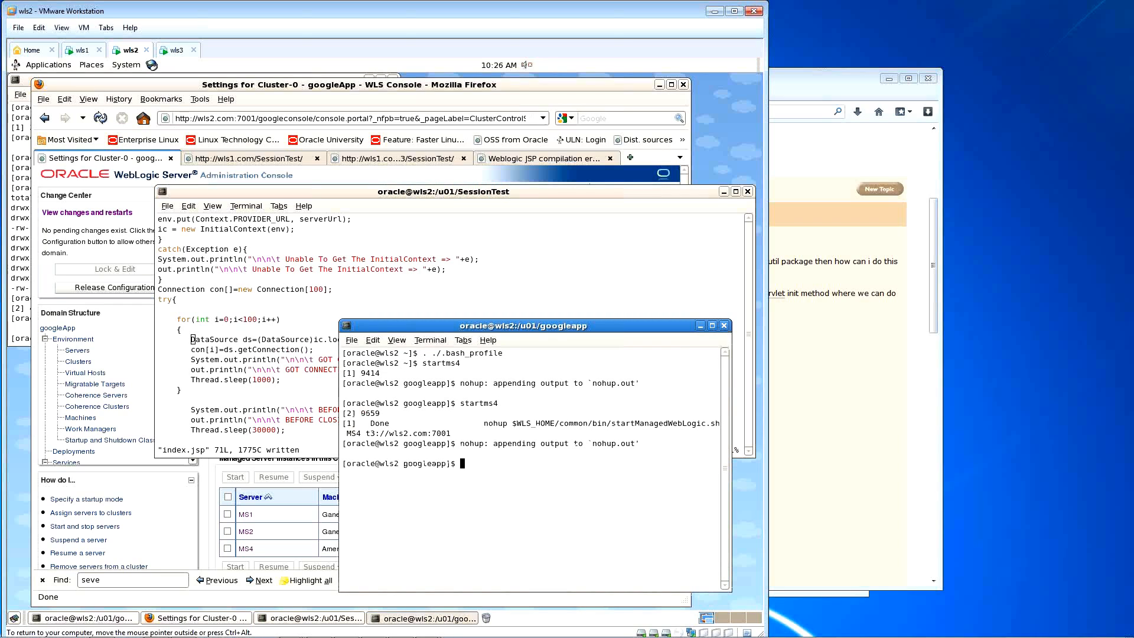
click(412, 99)
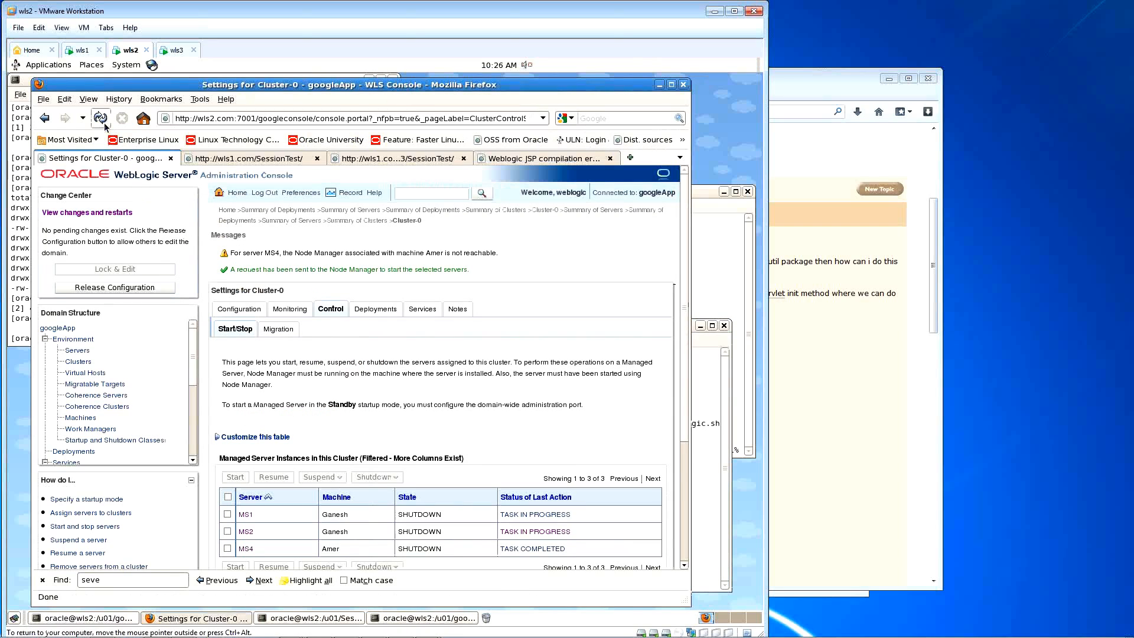
Step: Reload the Summary of Servers until MS4 shows RUNNING while MS1 and MS2 are STARTING
click(81, 349)
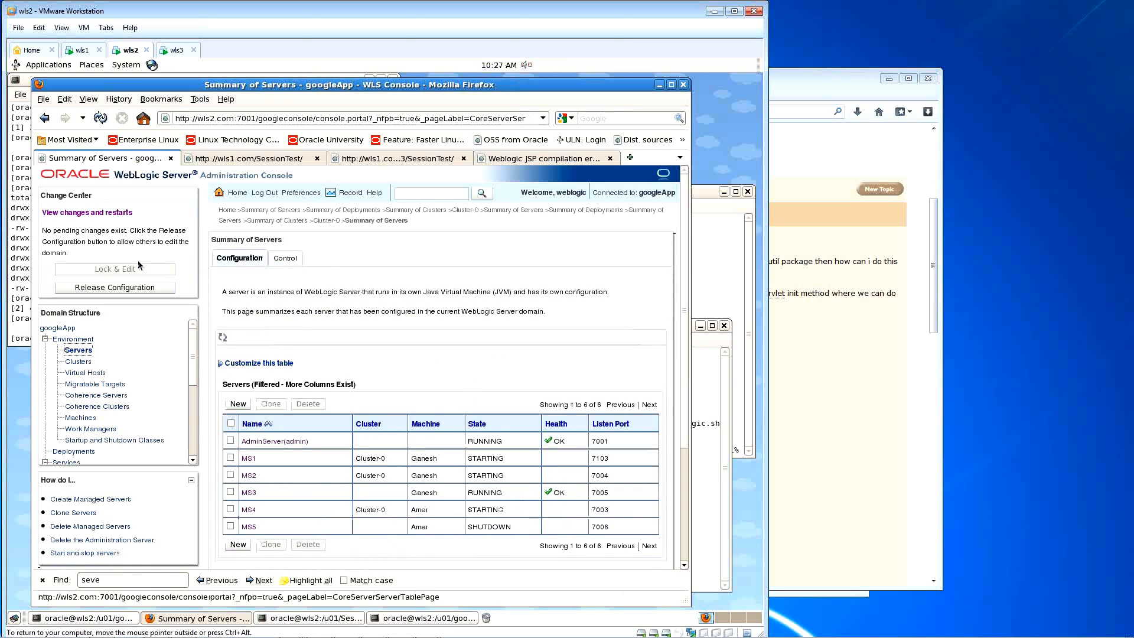
click(100, 121)
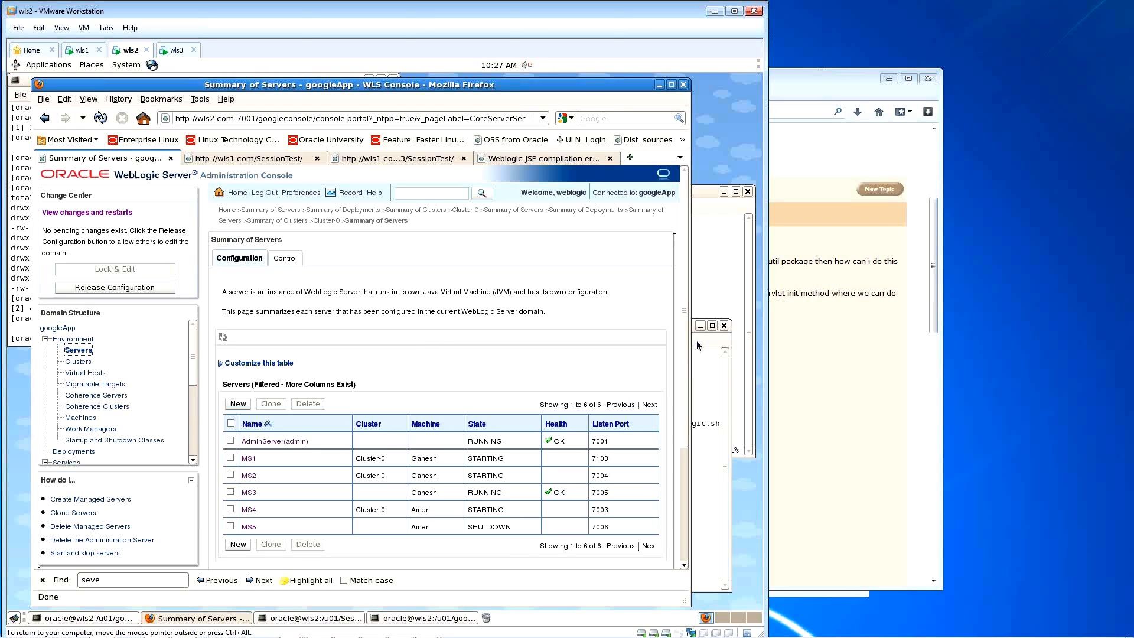
click(100, 118)
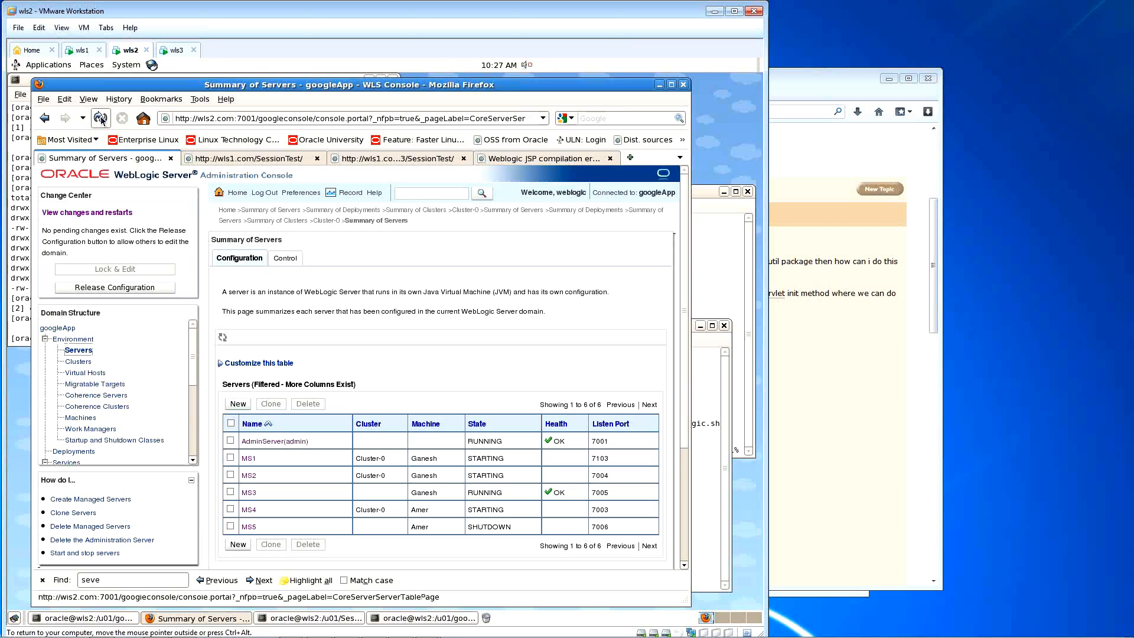
click(101, 118)
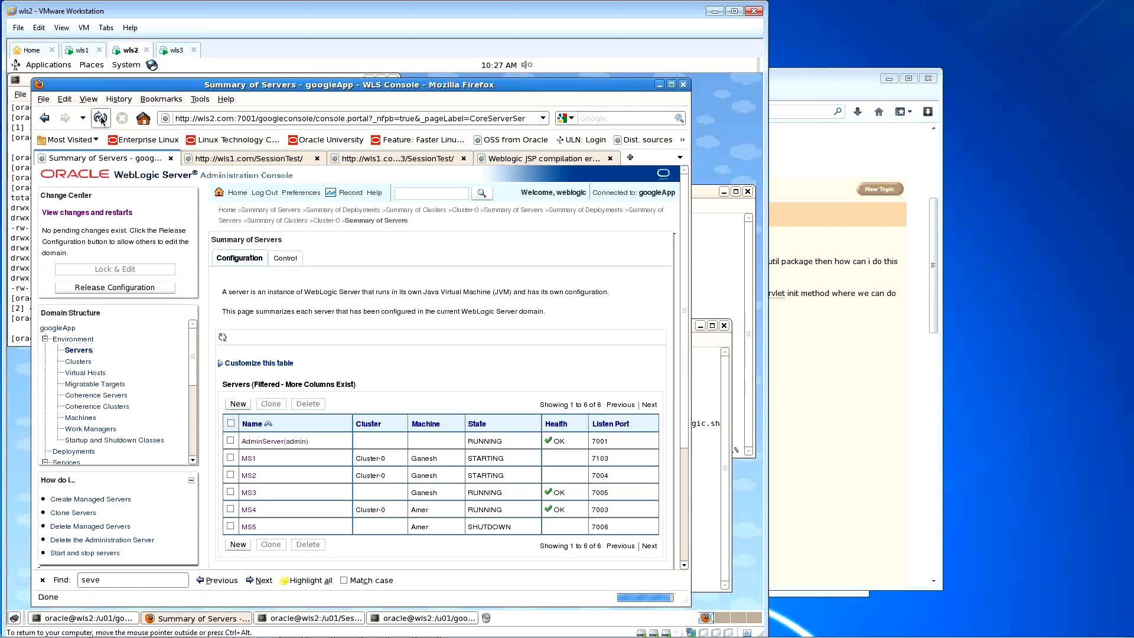
click(709, 342)
click(705, 268)
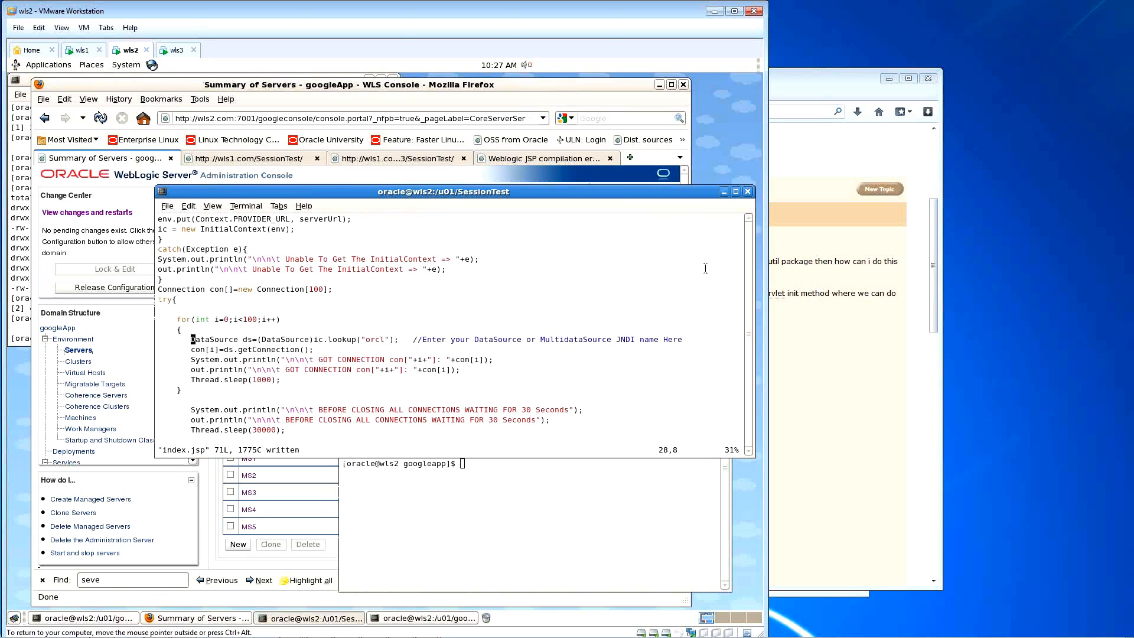
key(Down)
key(Down)
key(Down)
key(Down)
key(Down)
key(Down)
key(Down)
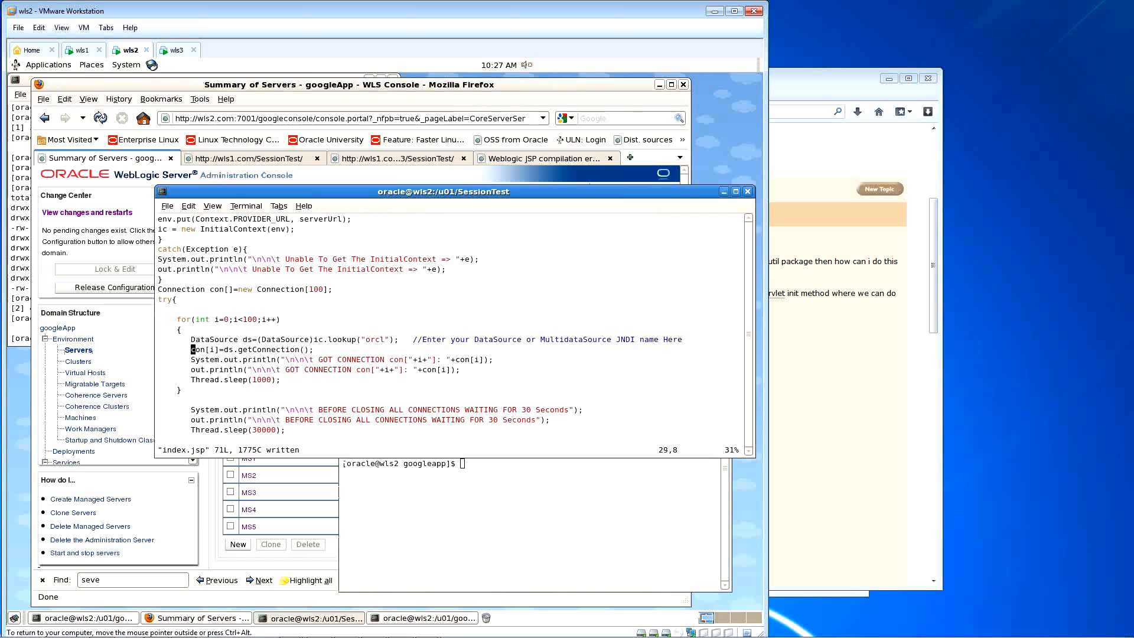
key(Down)
key(Down)
key(Down)
key(Down)
key(Down)
key(Down)
key(Down)
key(Down)
key(Down)
key(Down)
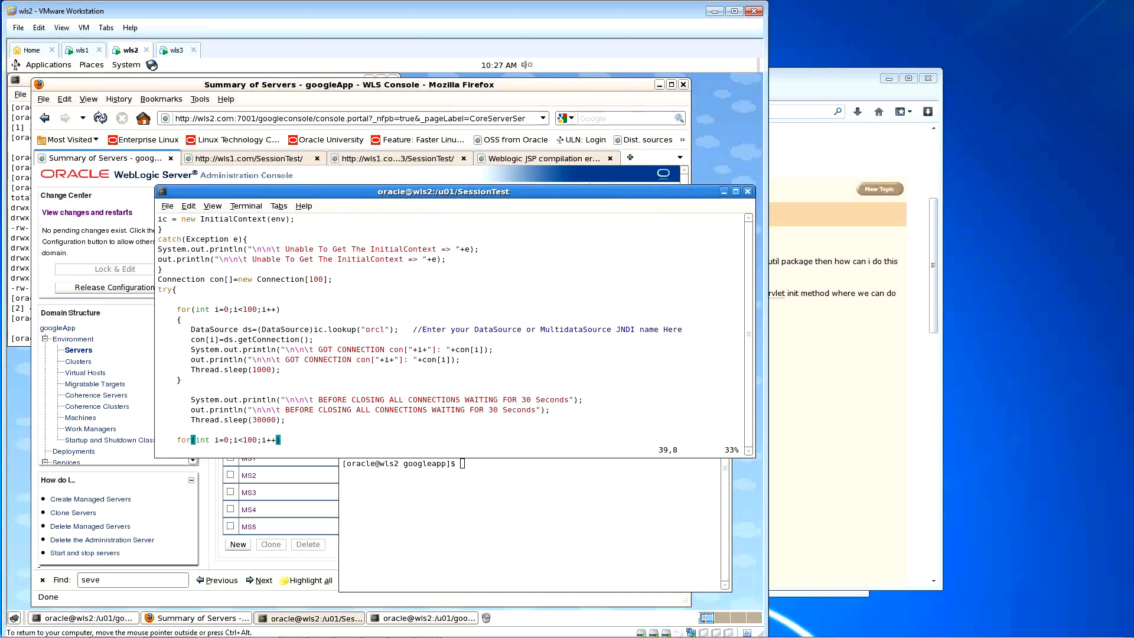
key(Down)
key(Up)
key(Up)
key(Up)
key(Up)
key(Up)
key(Up)
key(Up)
key(Up)
key(Up)
key(Up)
key(Up)
key(Up)
key(Up)
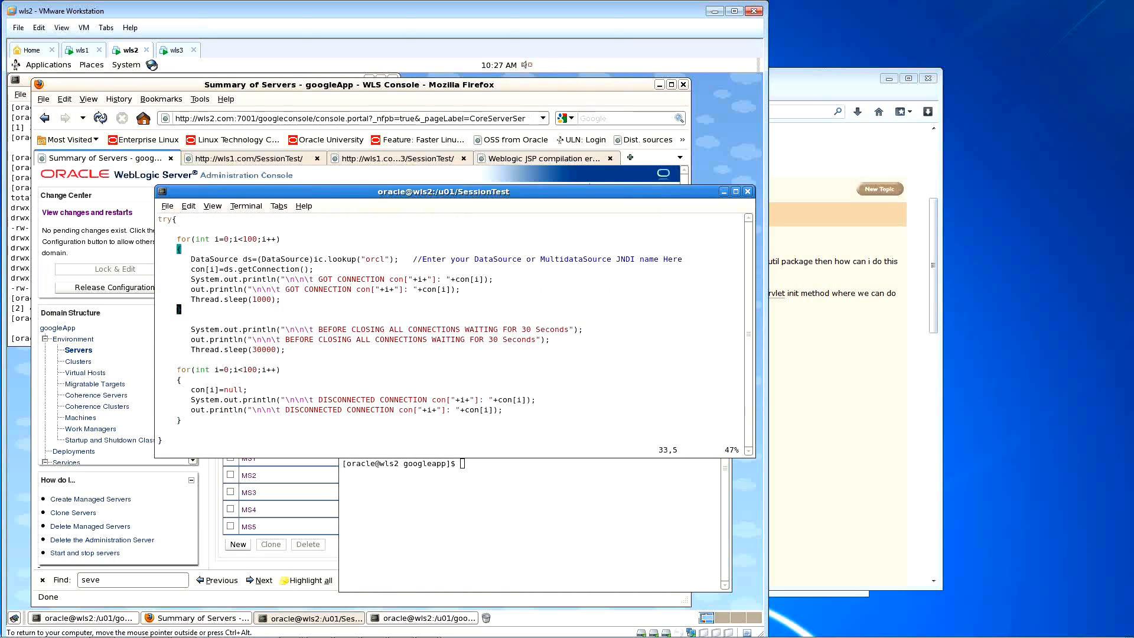
key(Up)
key(Up)
key(Up)
key(Up)
key(Up)
click(109, 316)
click(100, 118)
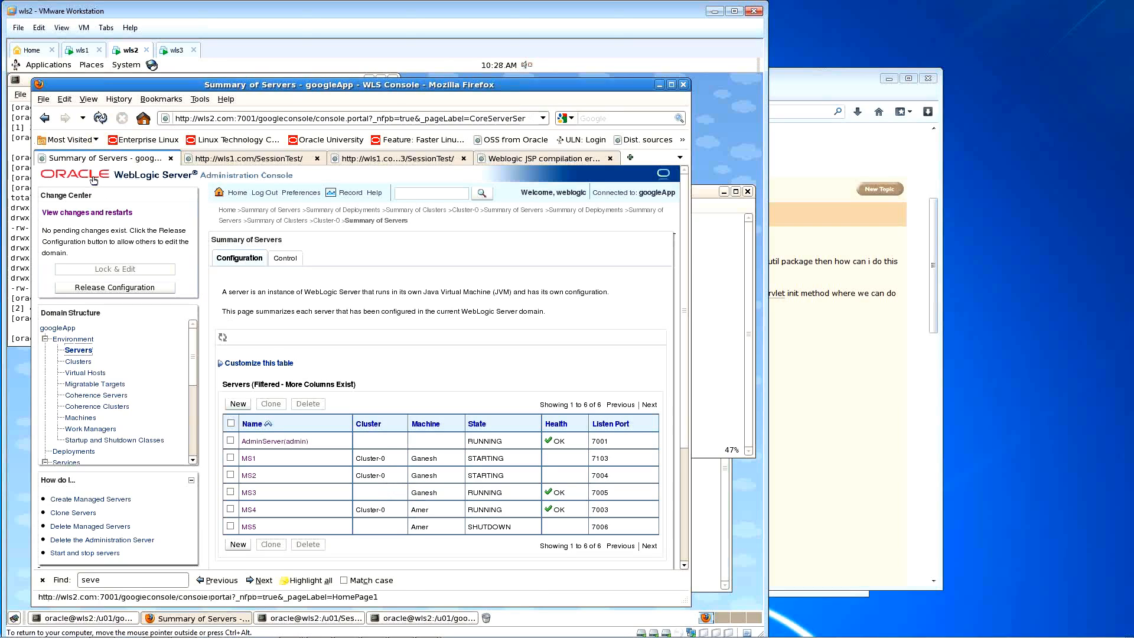
Step: Refresh the Summary of Servers and confirm MS4 is RUNNING
click(99, 118)
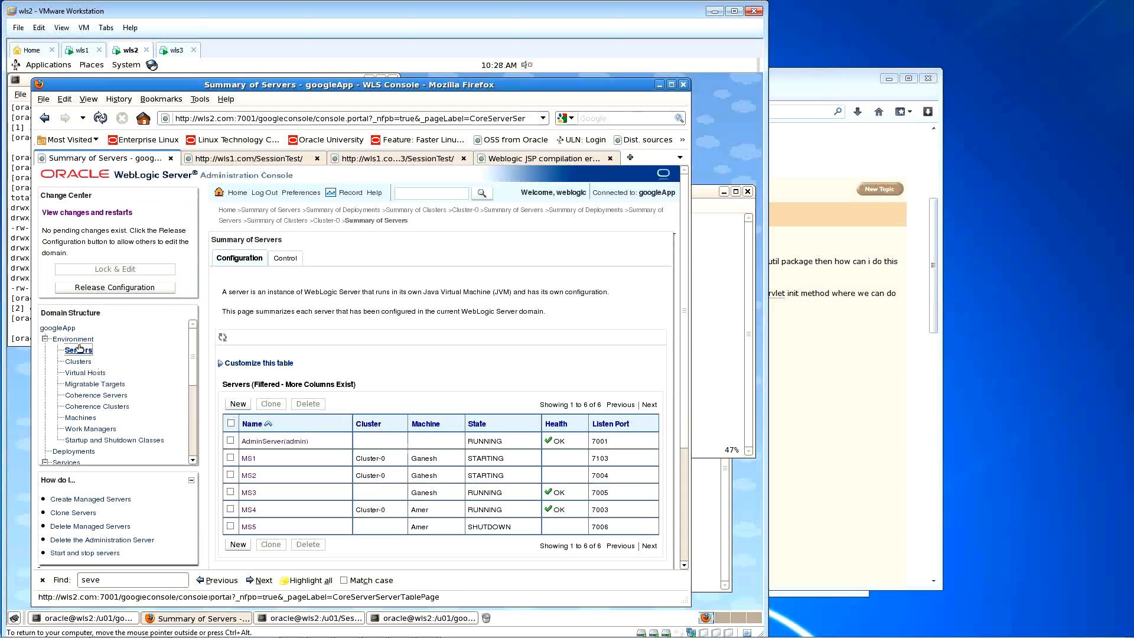
click(100, 117)
drag(505, 514, 468, 511)
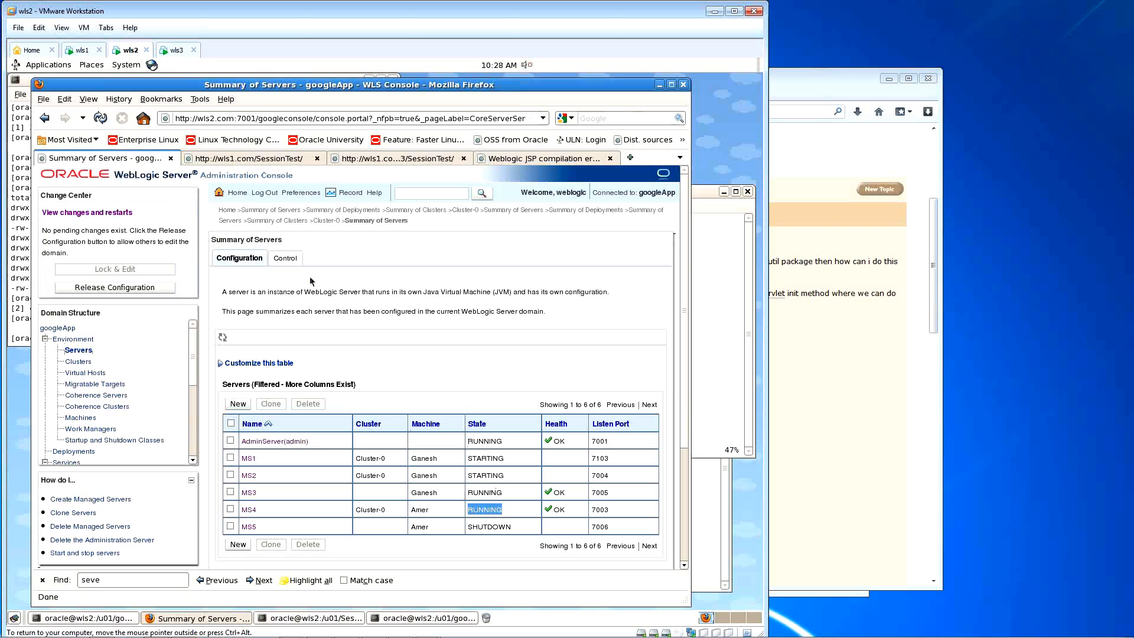
click(280, 163)
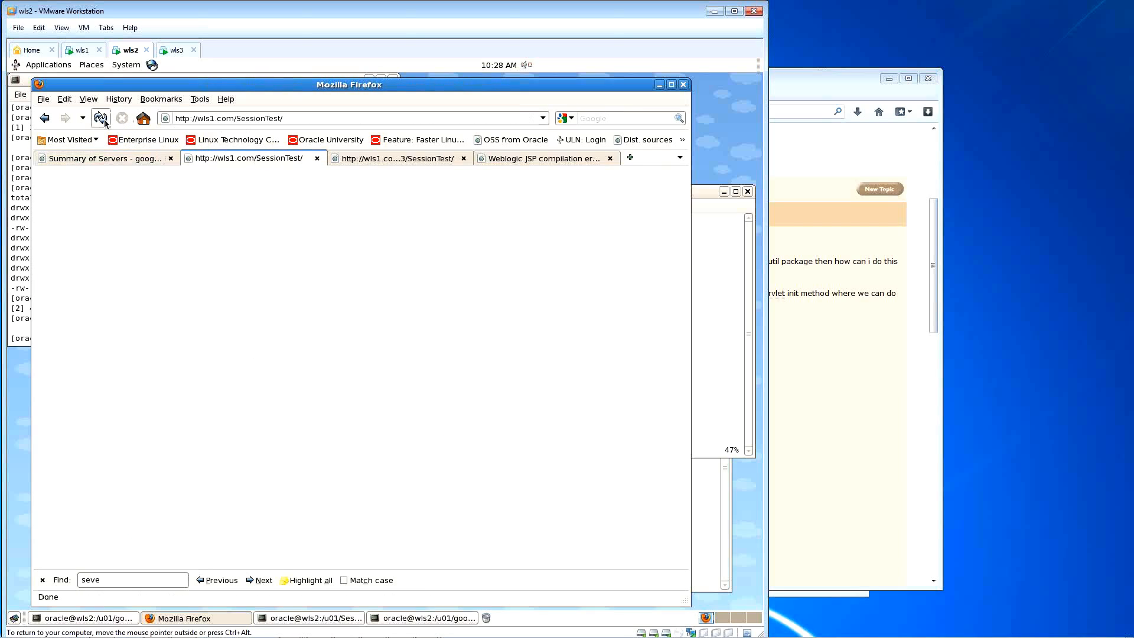
click(124, 158)
click(389, 305)
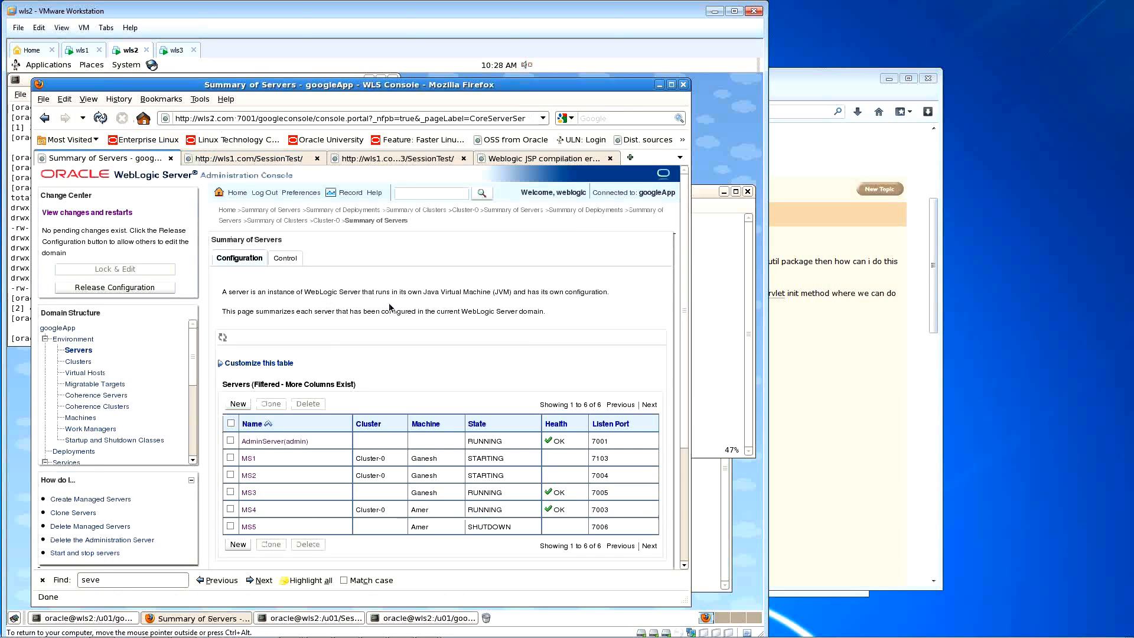
click(101, 118)
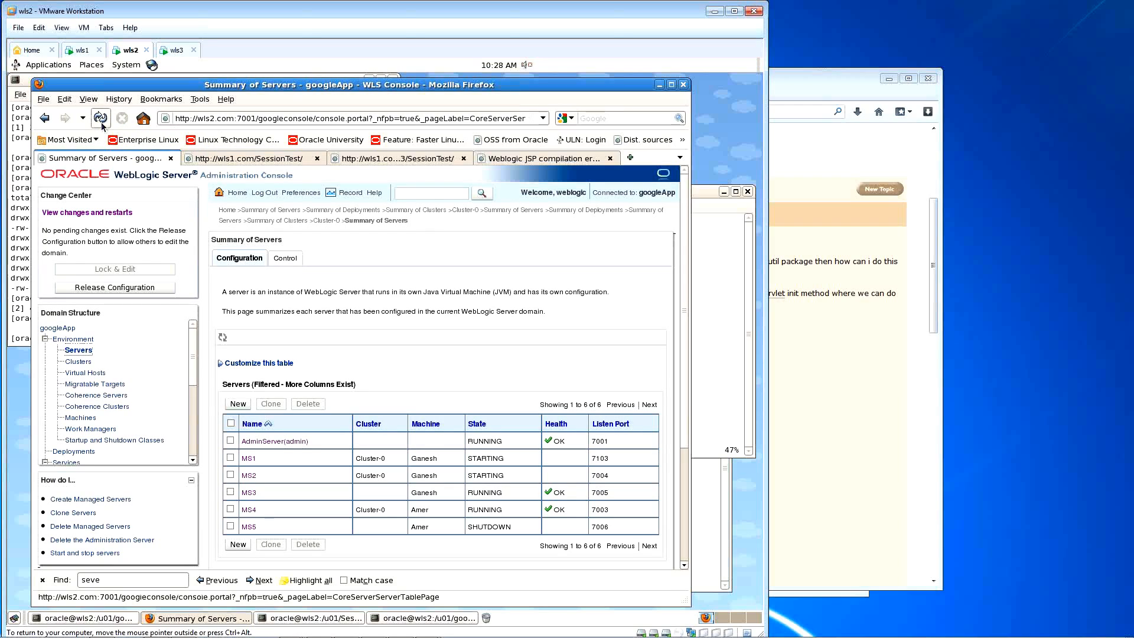
Step: On the Control page, reload repeatedly to track the MS1 and MS2 start tasks
click(275, 260)
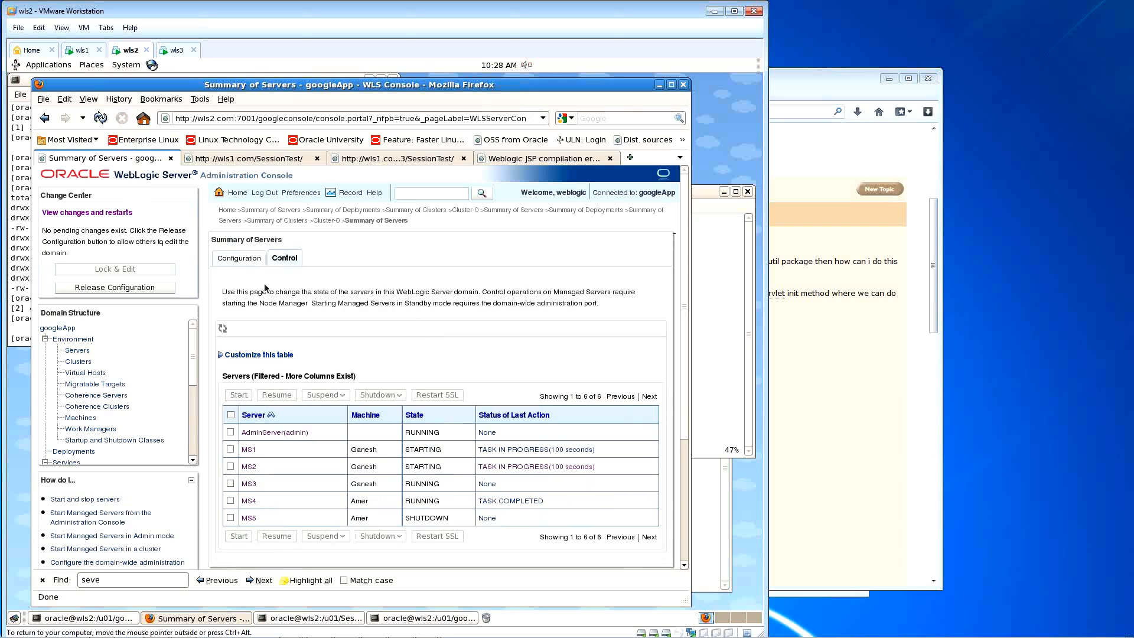
click(102, 119)
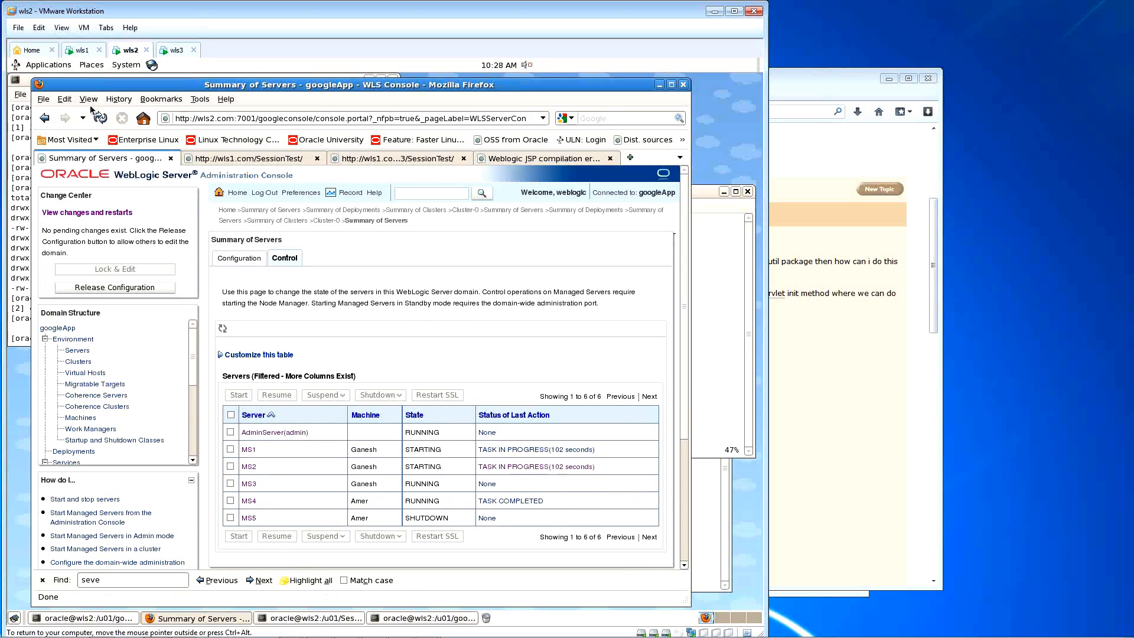
click(101, 118)
click(101, 117)
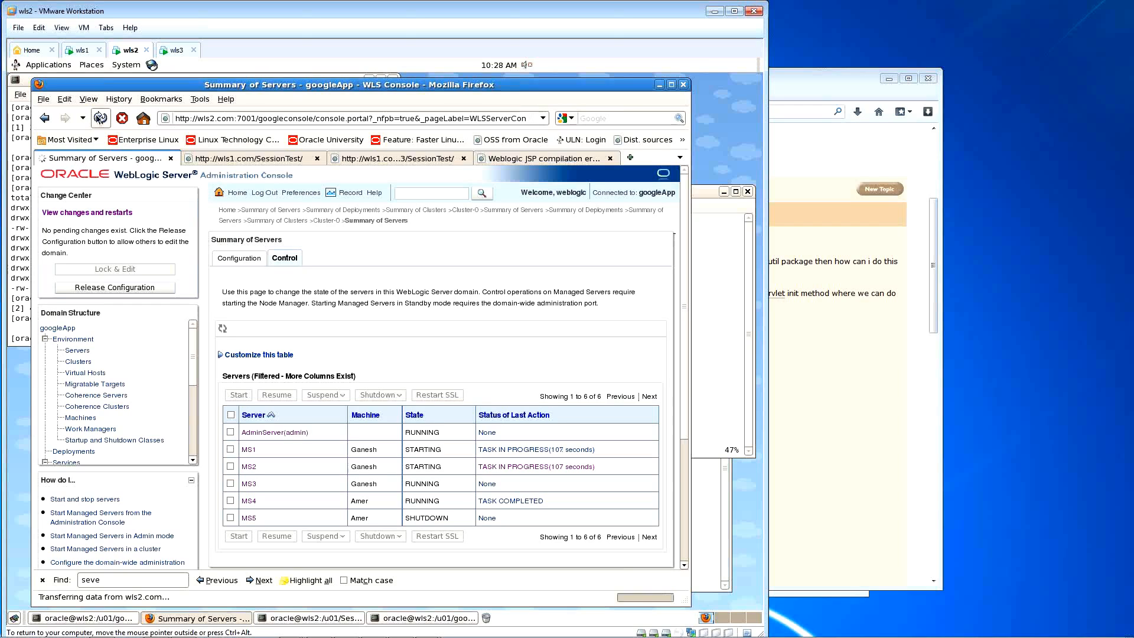
click(100, 118)
click(100, 118)
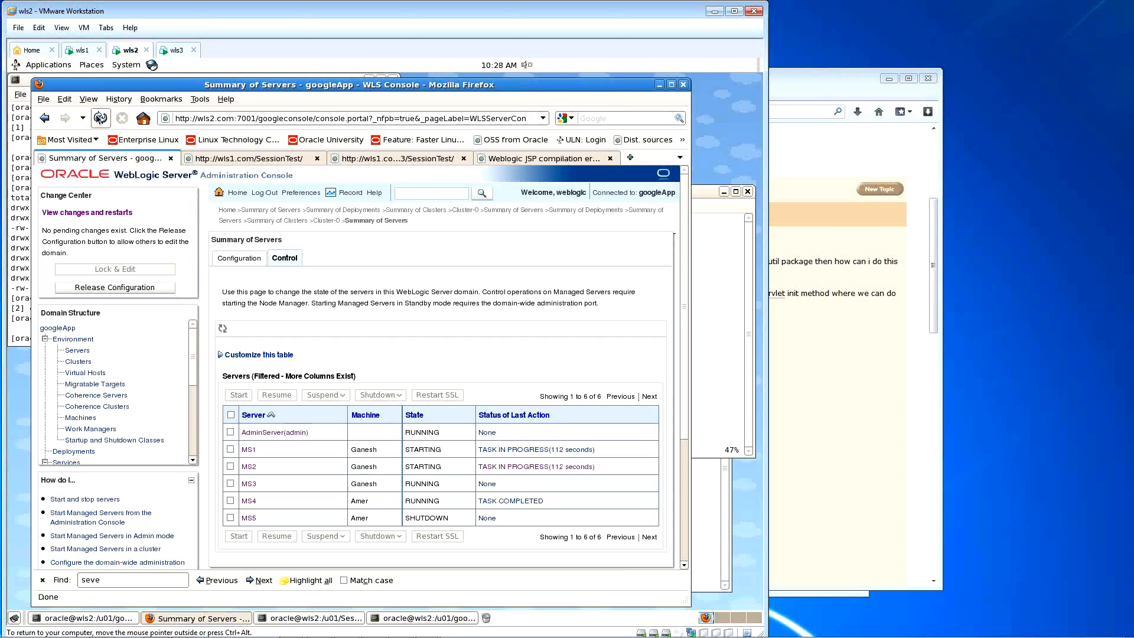
click(101, 117)
click(99, 119)
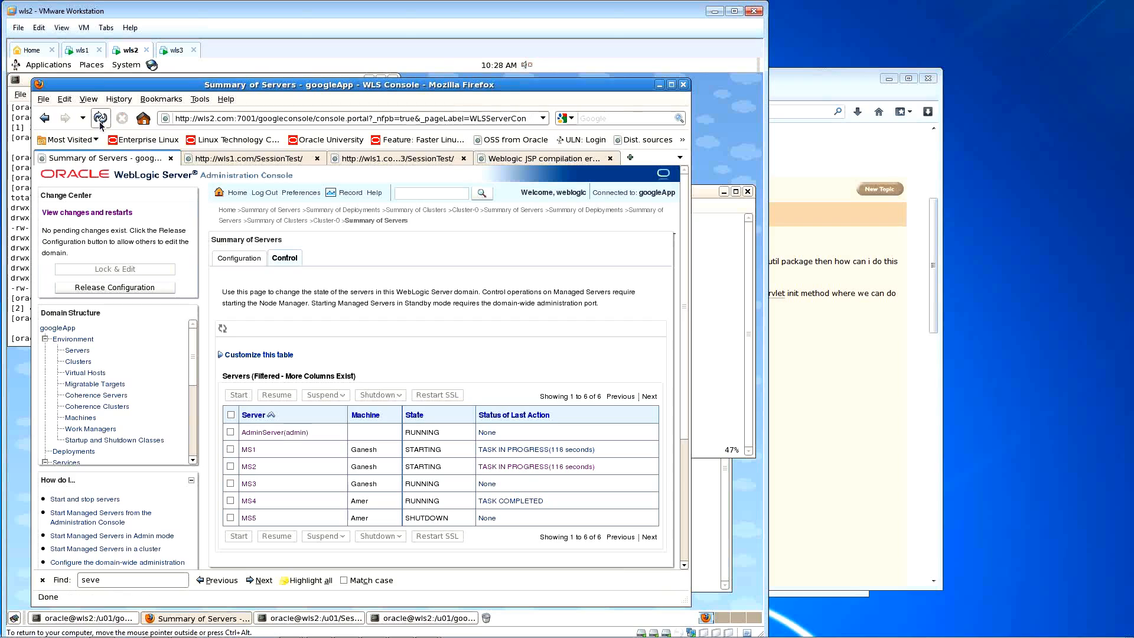
click(101, 120)
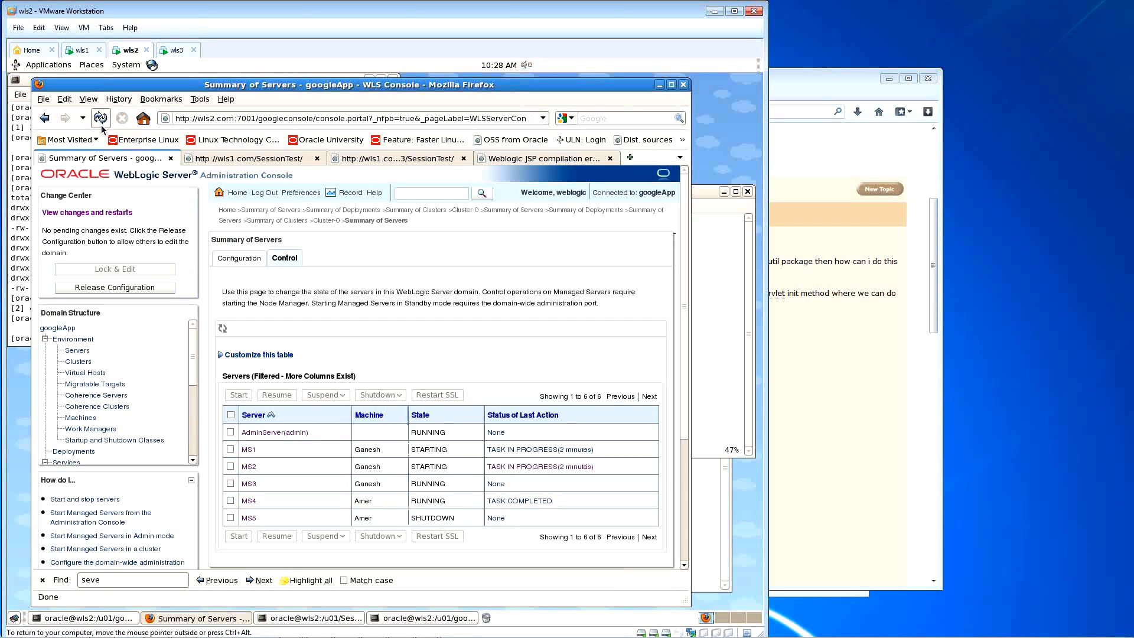
click(102, 126)
click(102, 126)
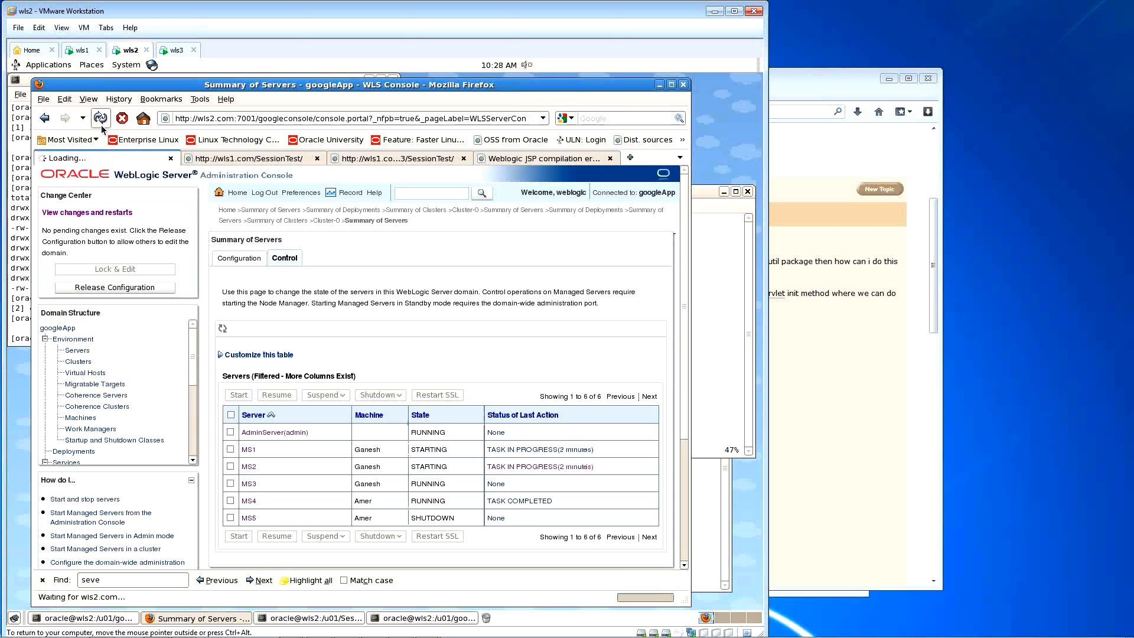
click(102, 126)
click(102, 126)
Step: Reload MS1.out with :e! on wls1, then reopen the server summary showing MS1 and MS2 STARTING
click(81, 50)
text(:e!)
key(Return)
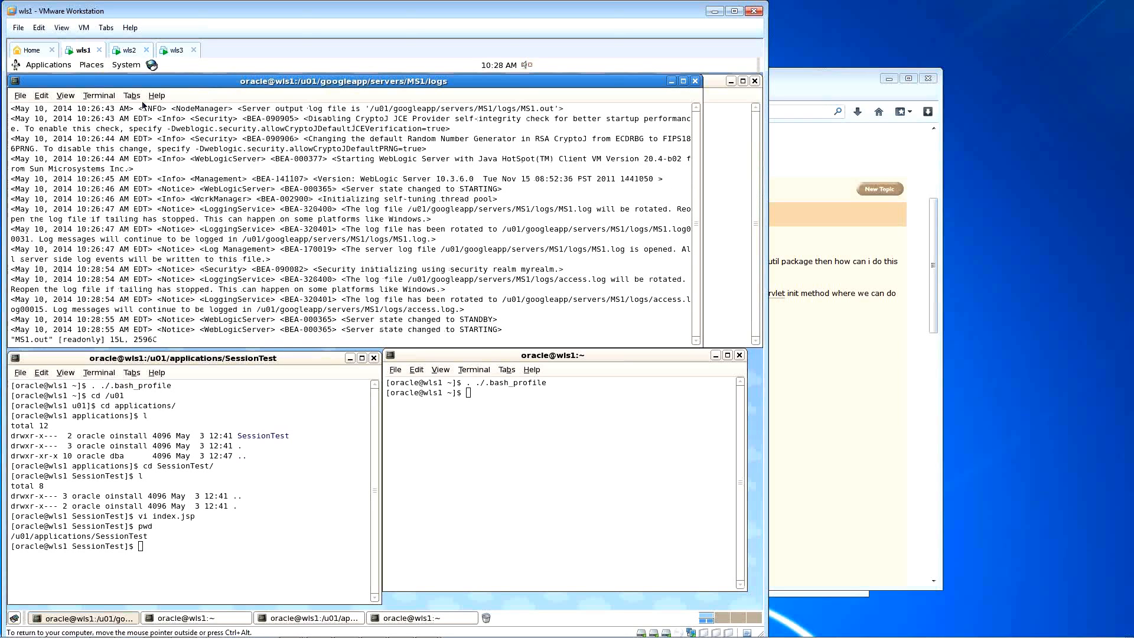
click(129, 50)
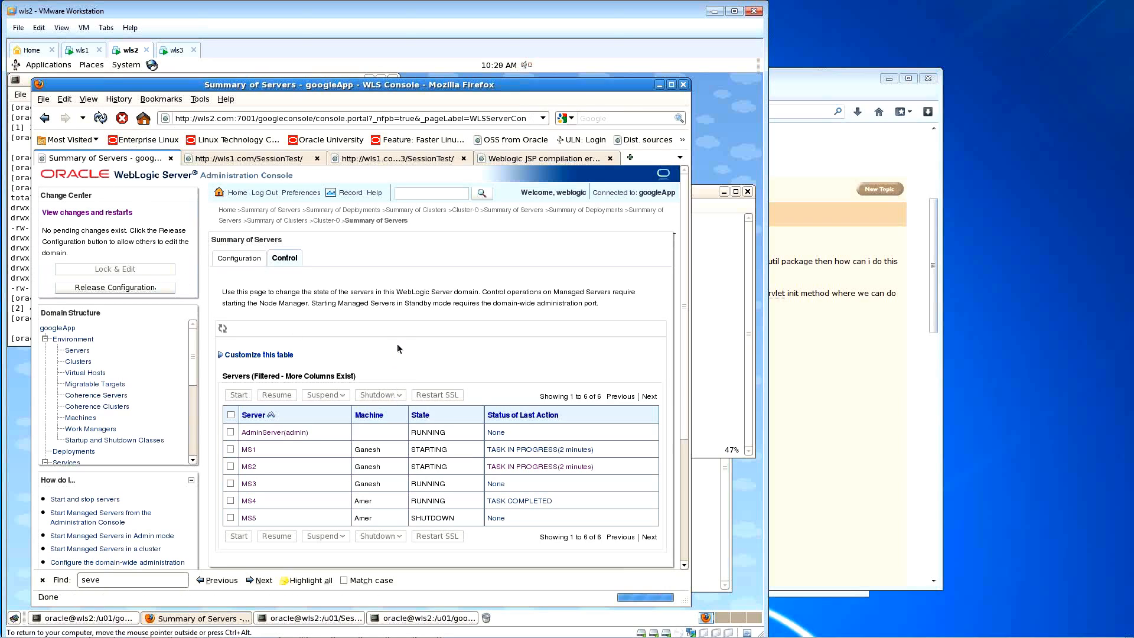
click(78, 350)
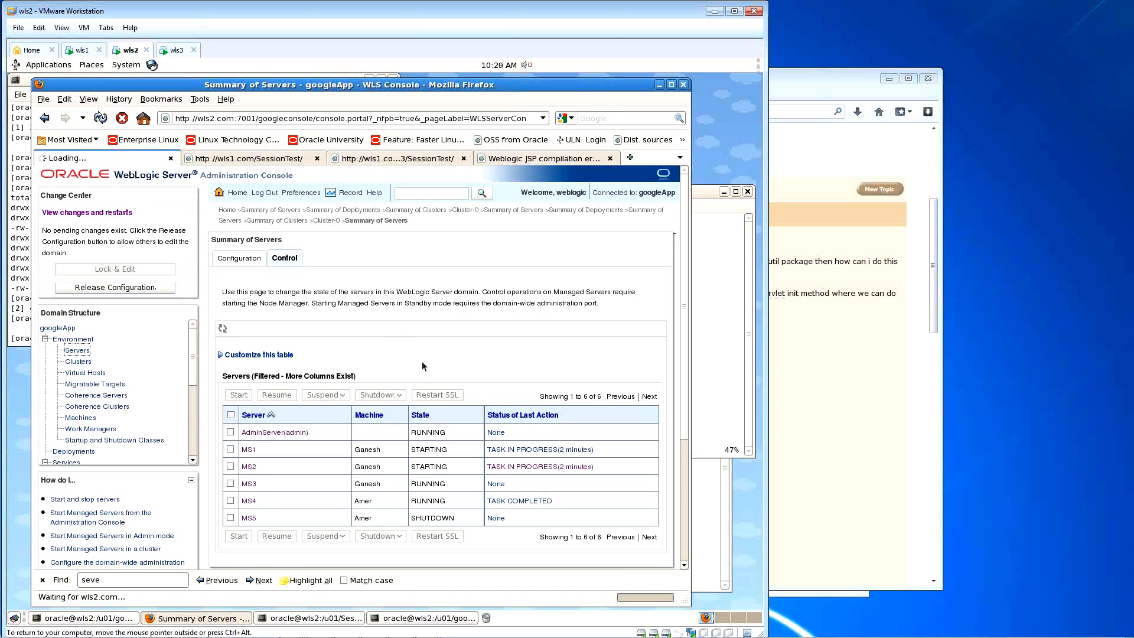
scroll(485, 486, down, 1)
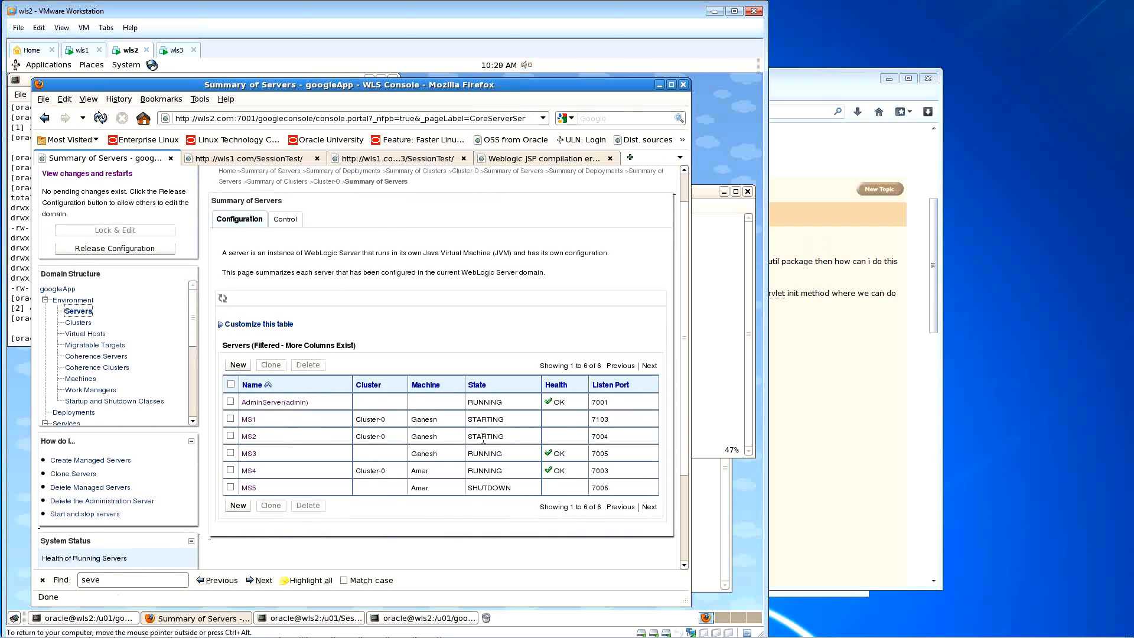
drag(470, 420, 504, 435)
click(510, 439)
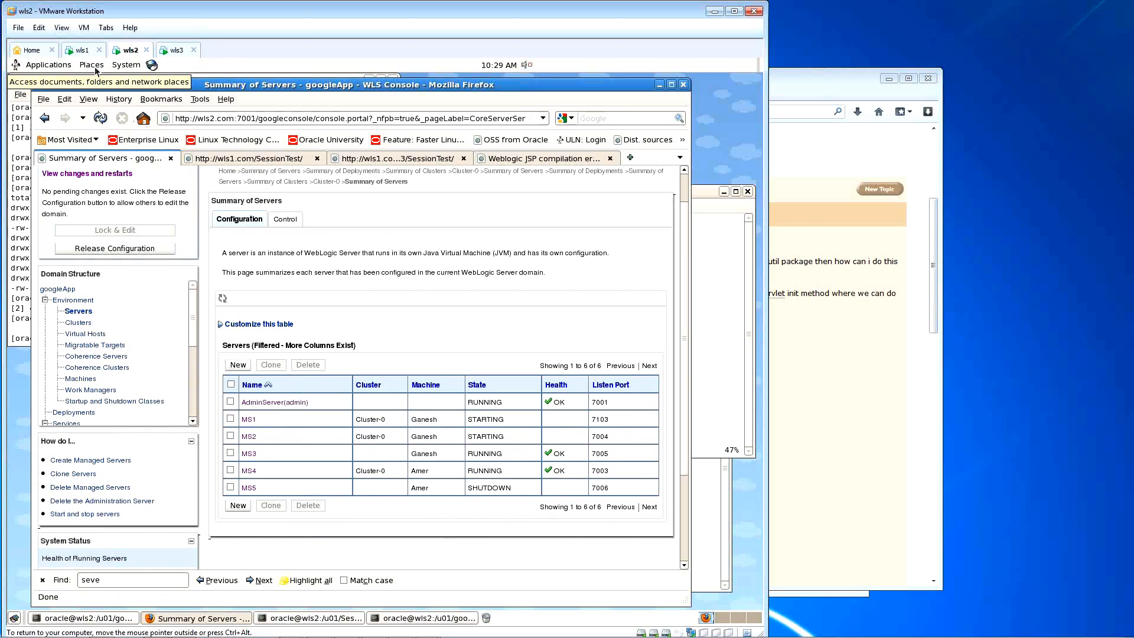
click(101, 118)
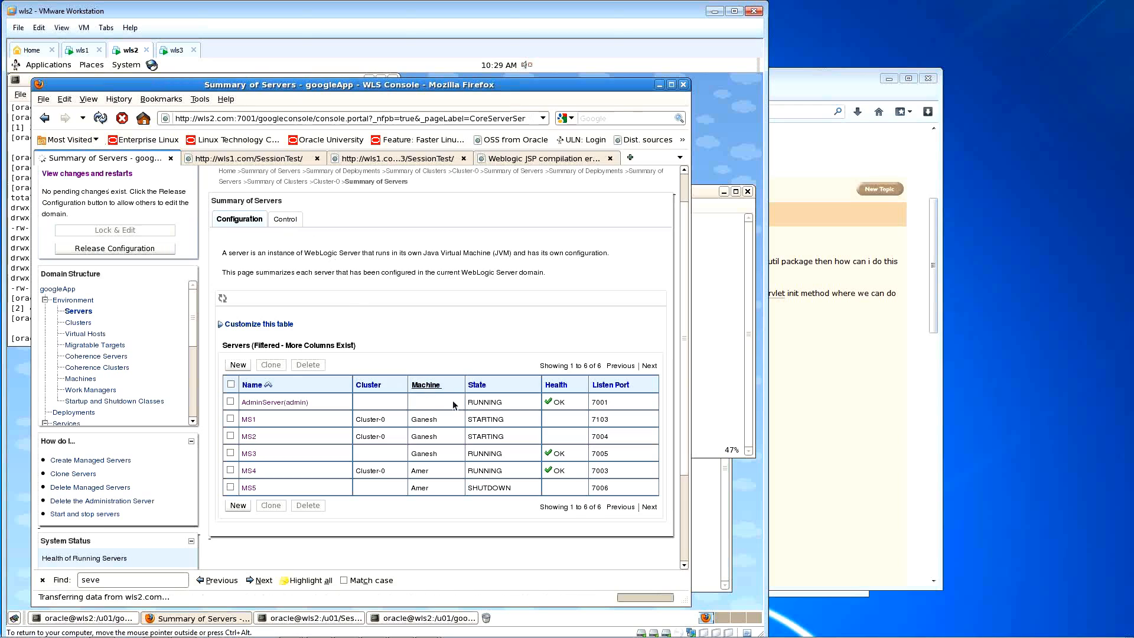
Step: Reload MS1.out again on wls1, then refresh until MS1 and MS2 show RUNNING
click(82, 51)
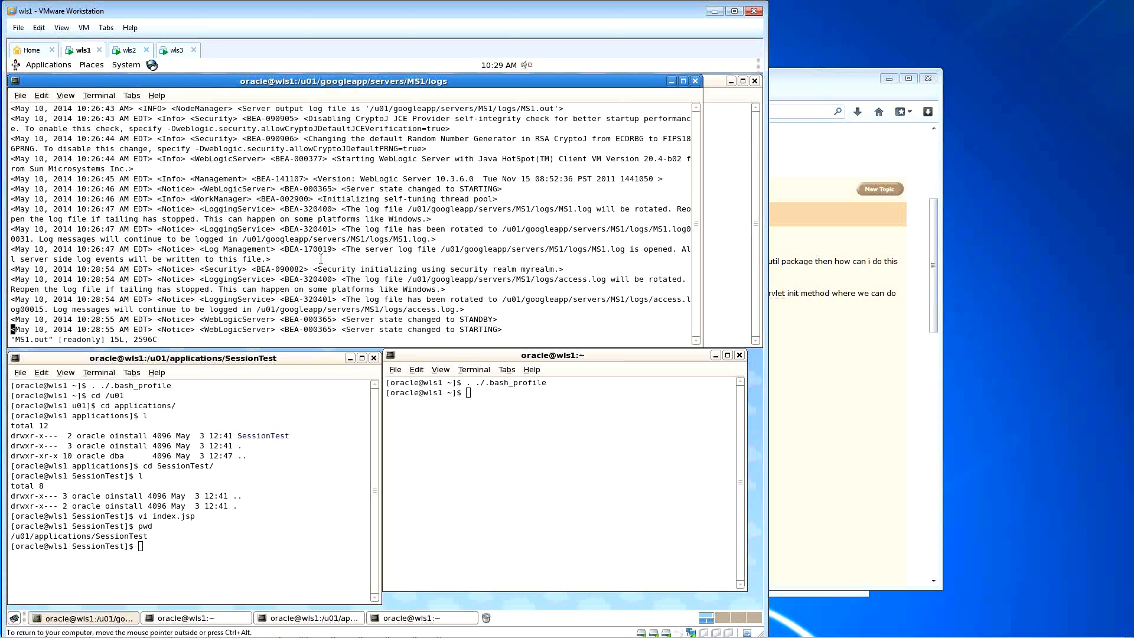
double_click(473, 329)
text(:e!)
key(Return)
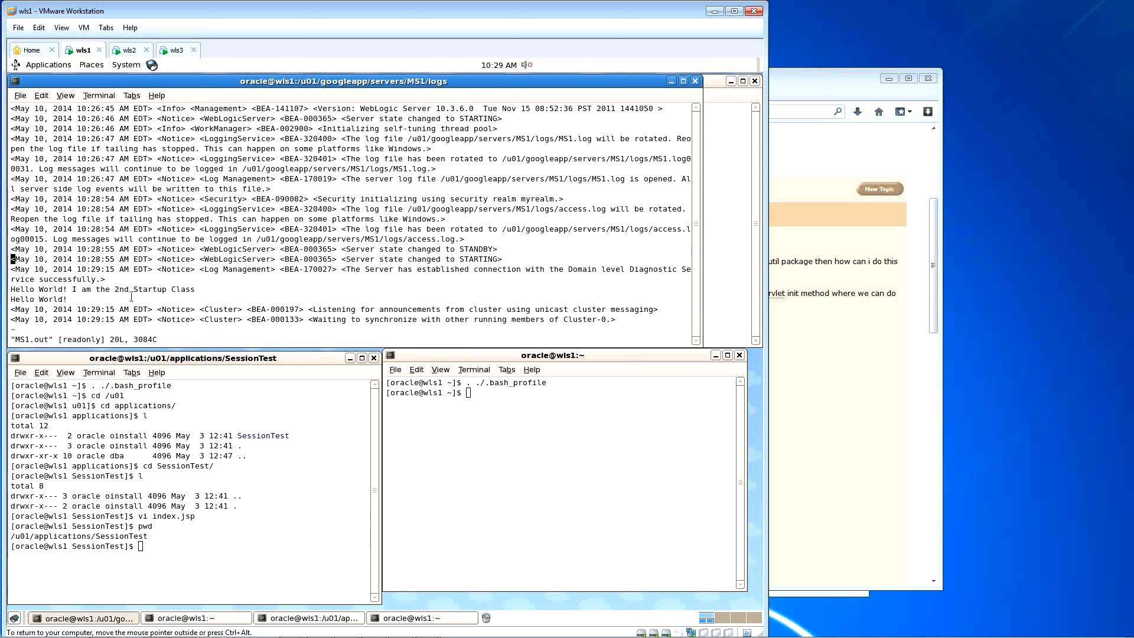
click(128, 52)
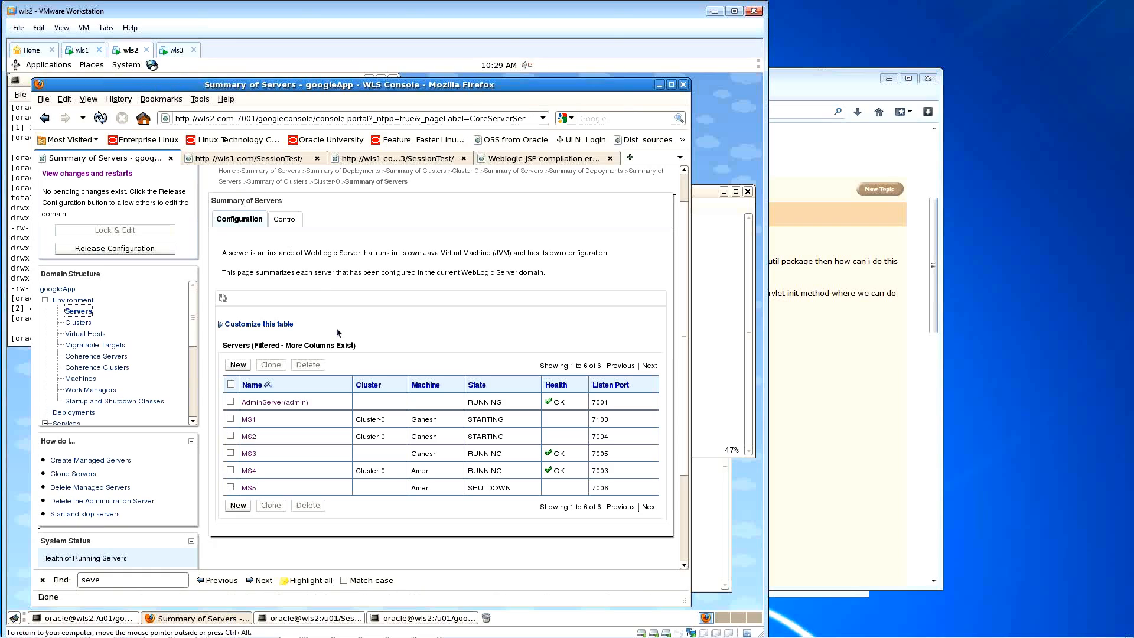
click(97, 120)
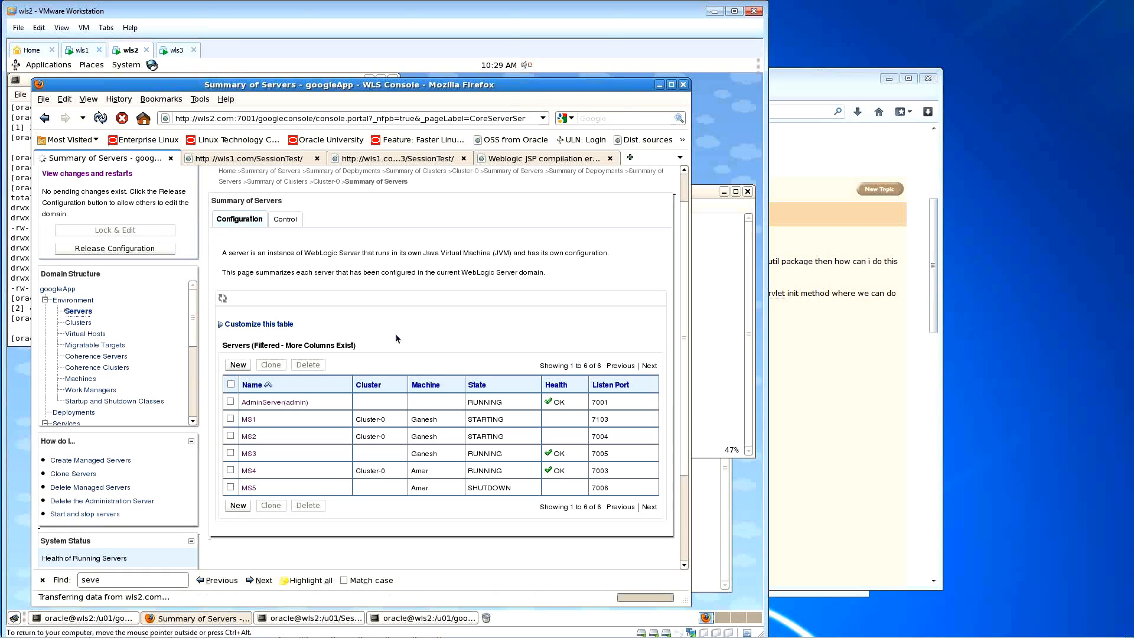
click(101, 118)
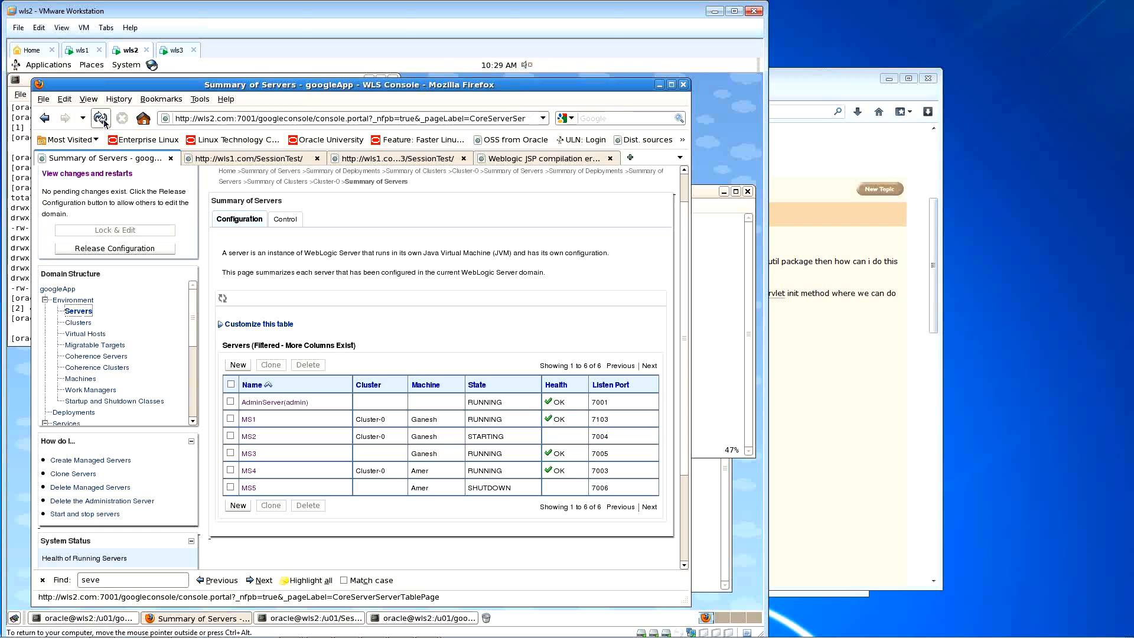
click(101, 118)
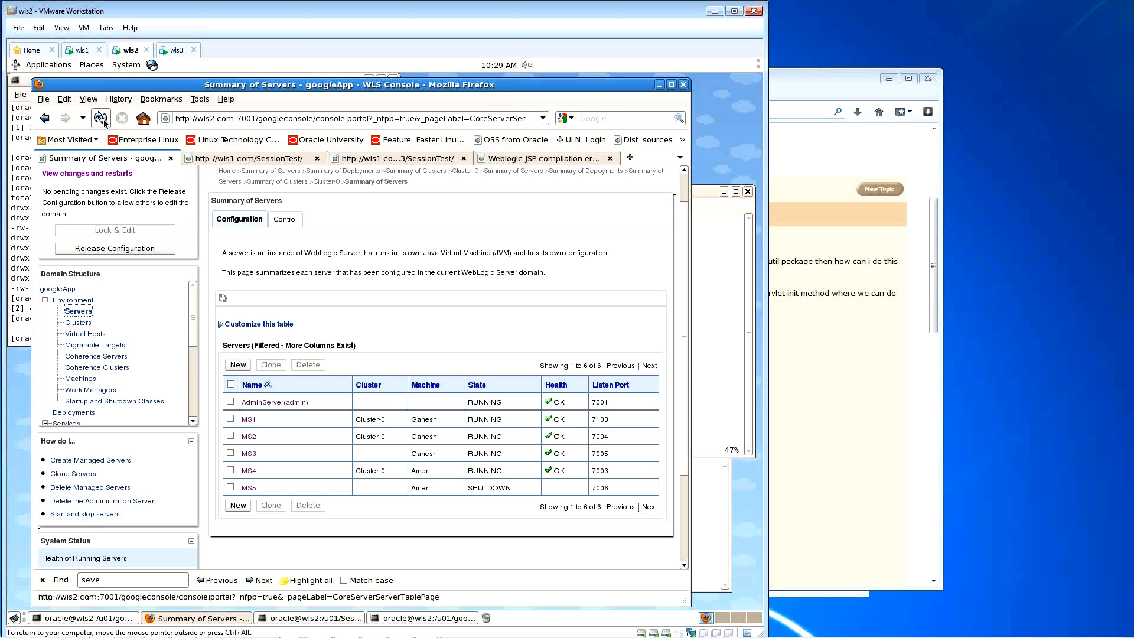
Step: Reload the SessionTest page, widen the window and zoom out to fit the connection output
click(281, 159)
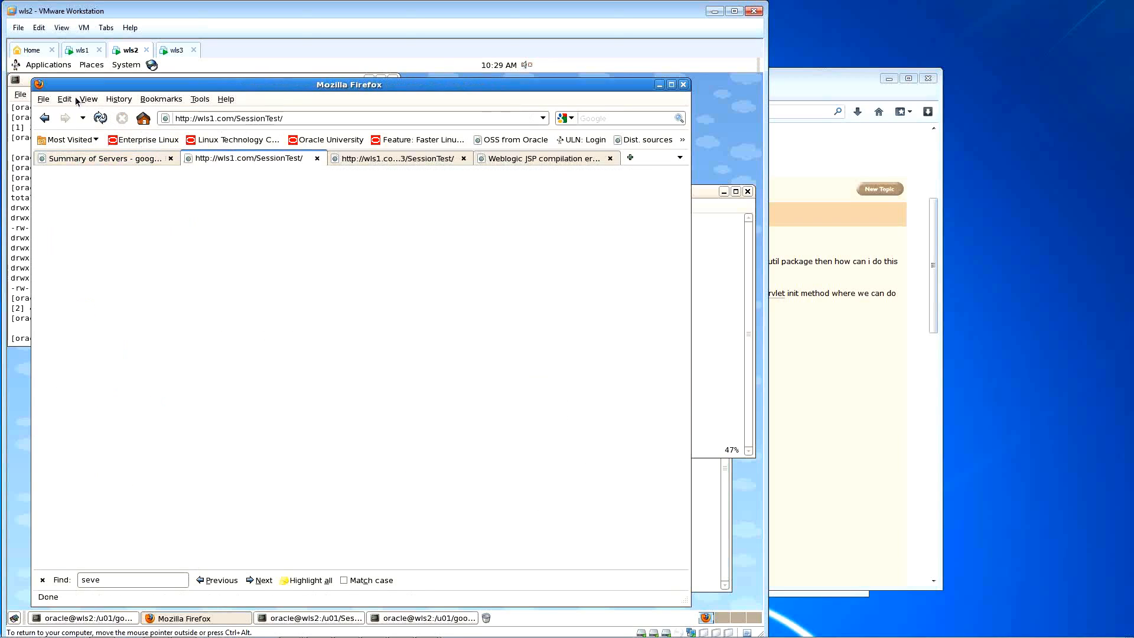
click(100, 118)
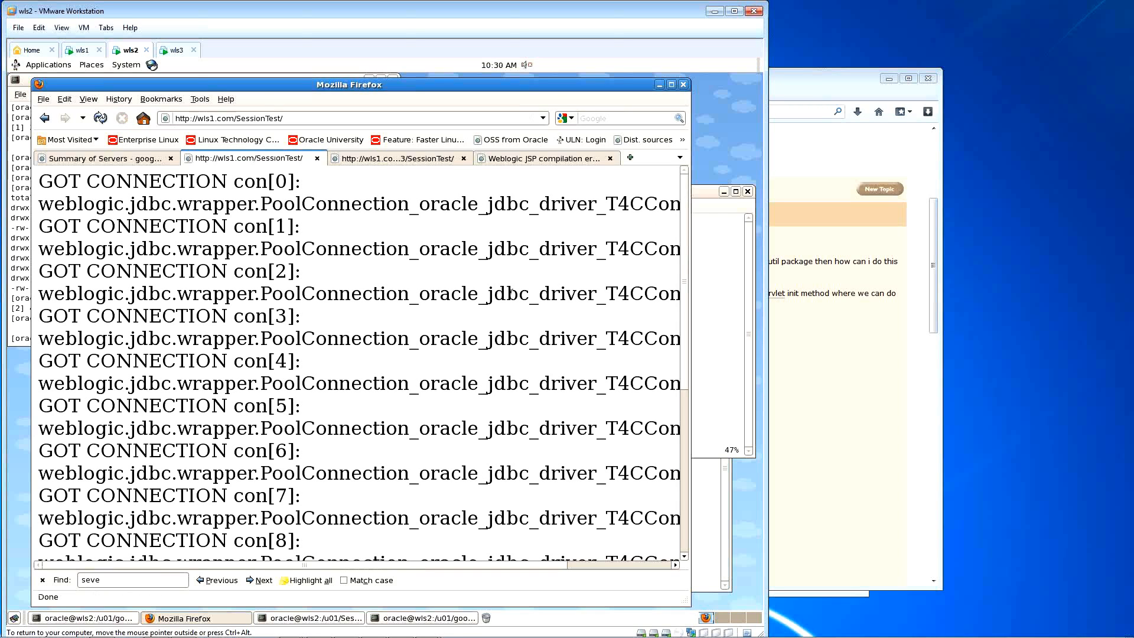
drag(690, 166, 734, 166)
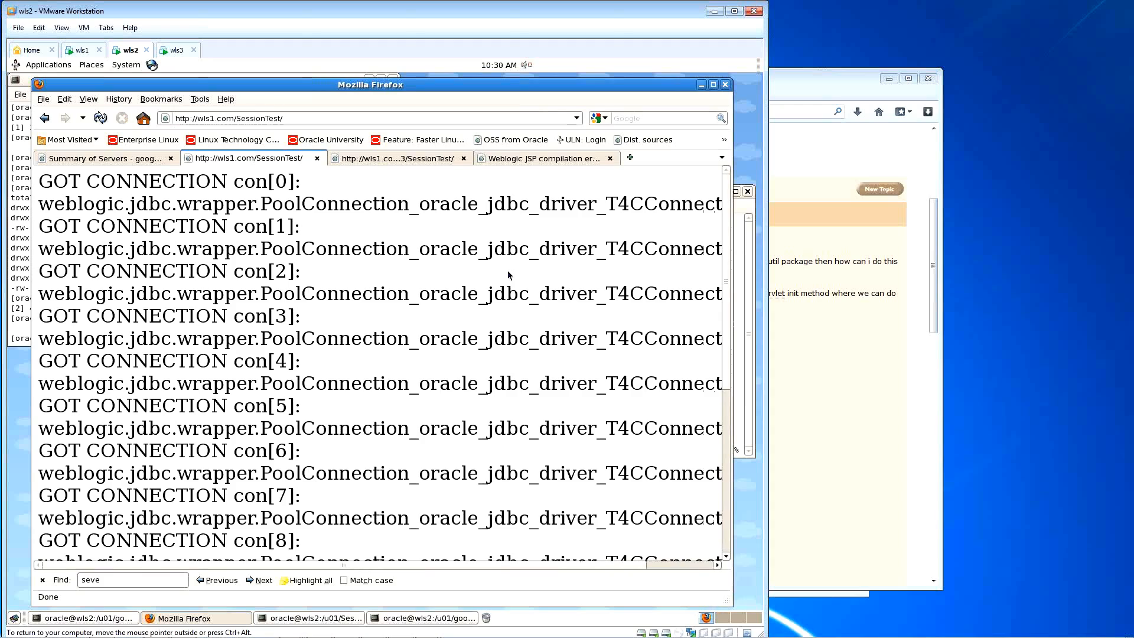
key(ctrl+minus)
key(ctrl+minus)
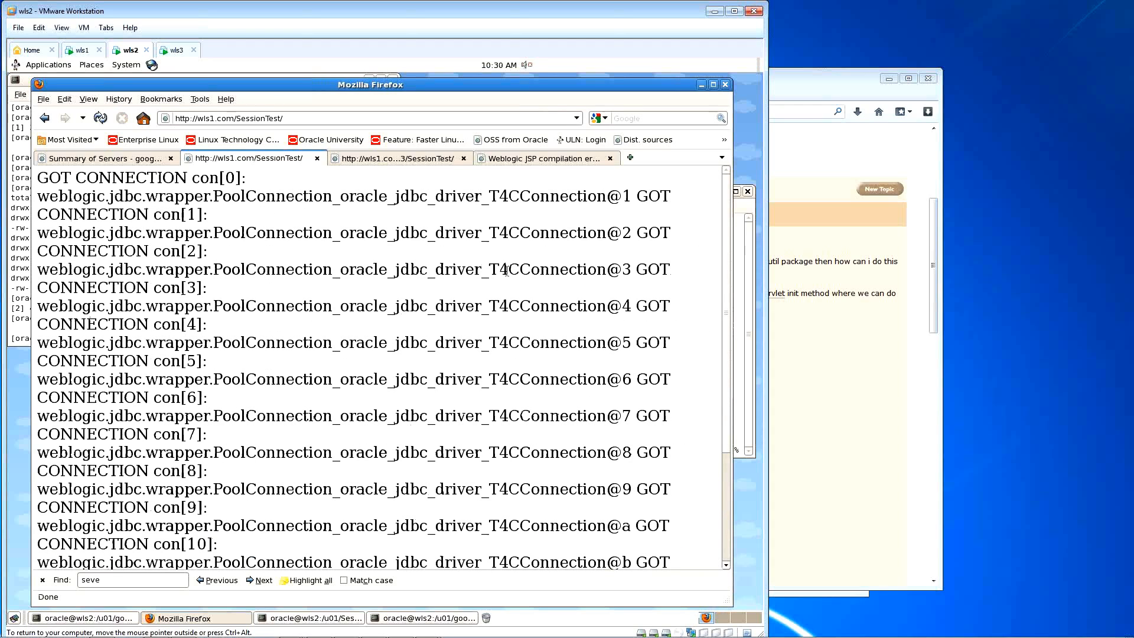
scroll(248, 360, down, 5)
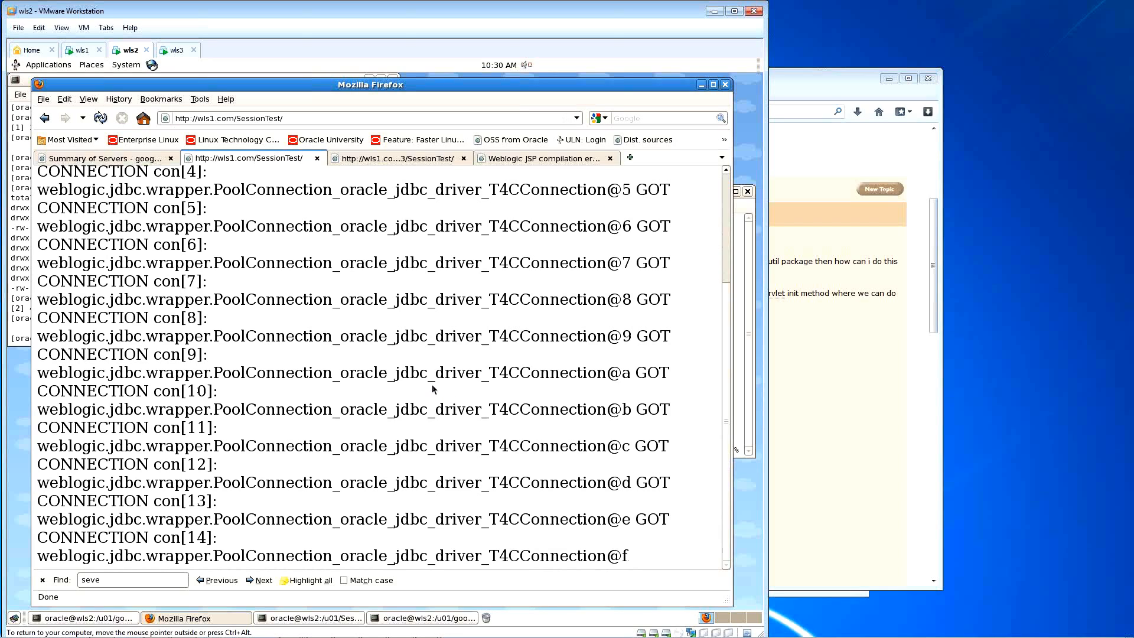
scroll(432, 389, up, 5)
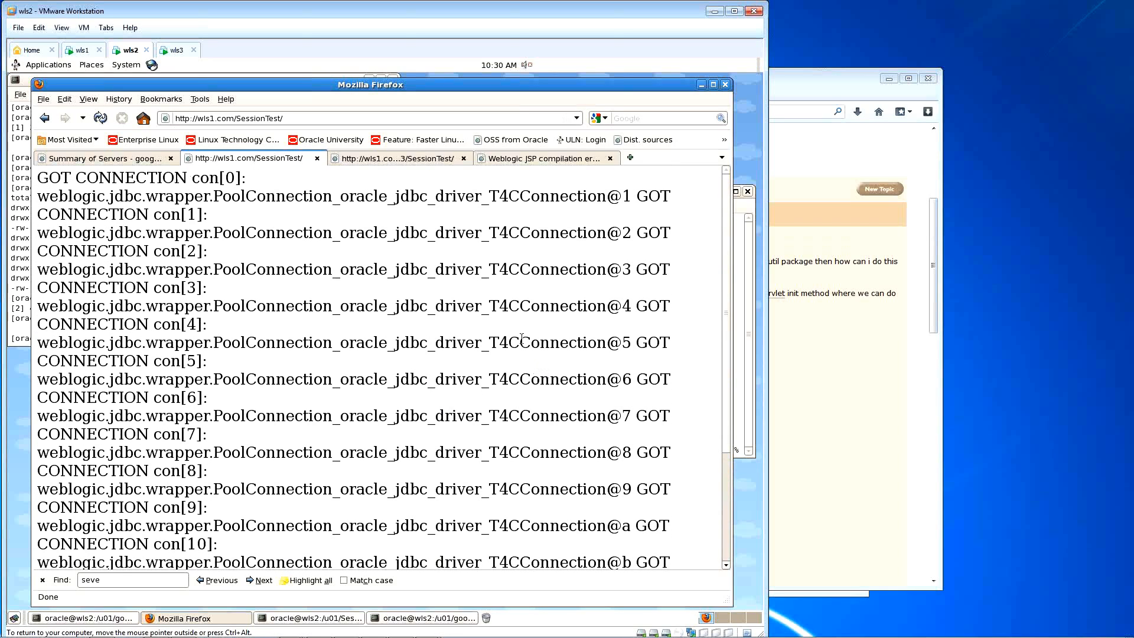
key(ctrl+minus)
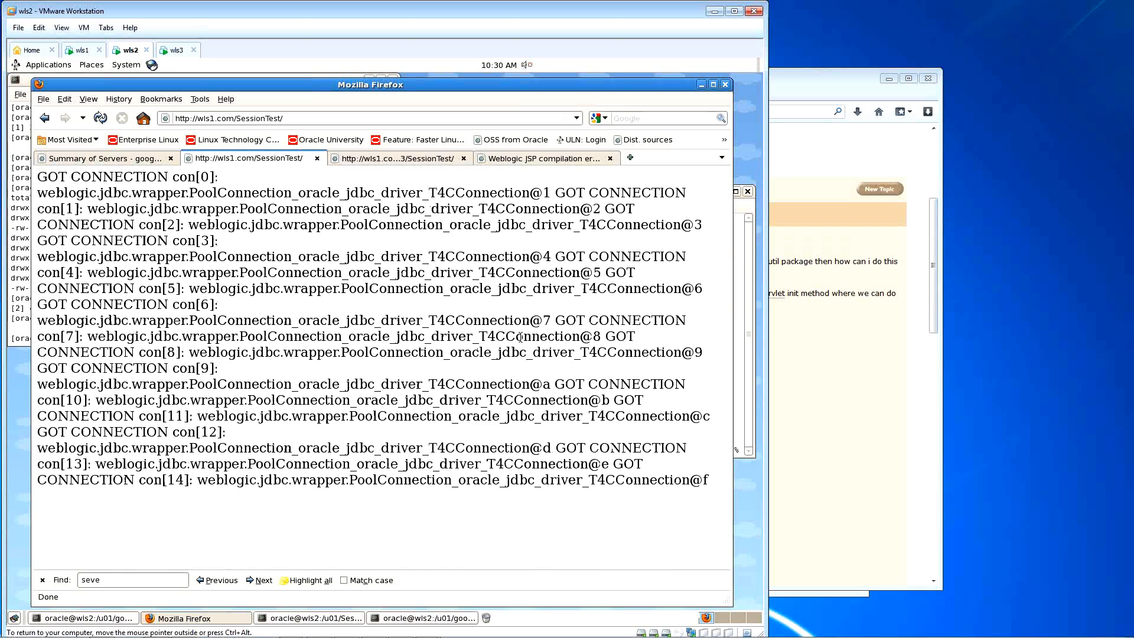
key(ctrl+minus)
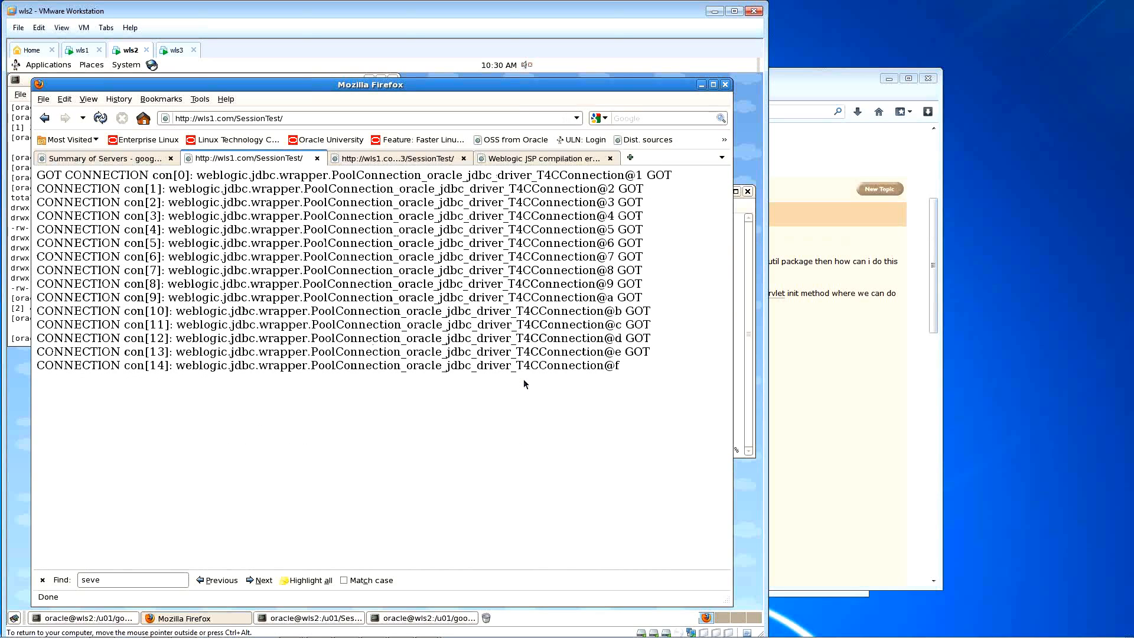
key(ctrl+minus)
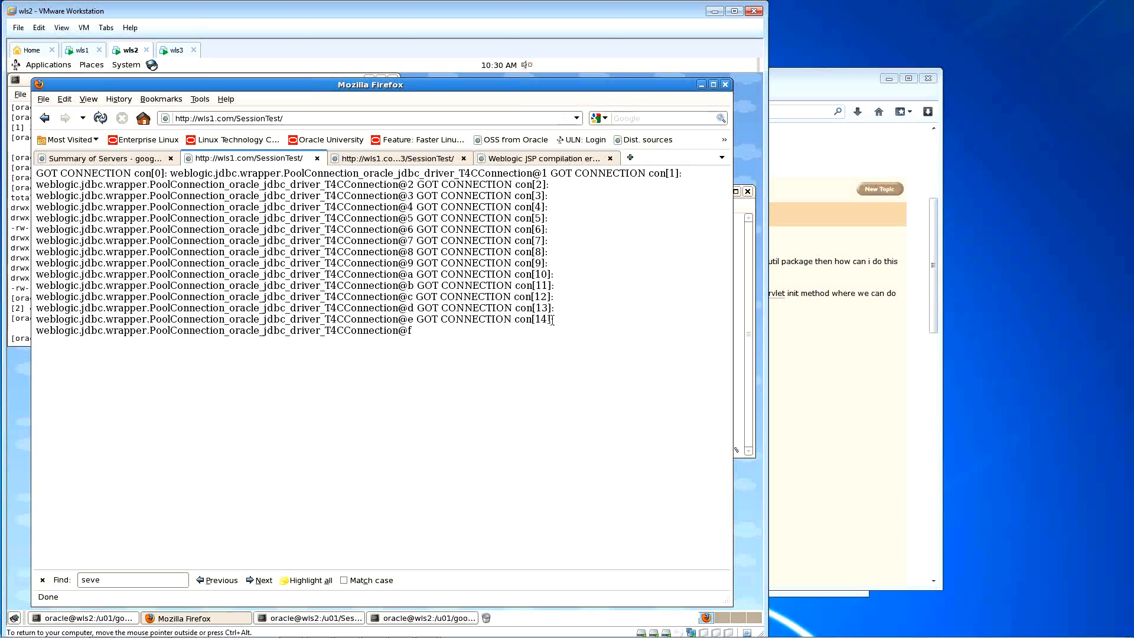
Step: Stop the page once con[0] through con[14] are listed, and bring the index.jsp terminal forward
drag(425, 332, 25, 168)
click(490, 269)
drag(434, 331, 53, 173)
click(101, 117)
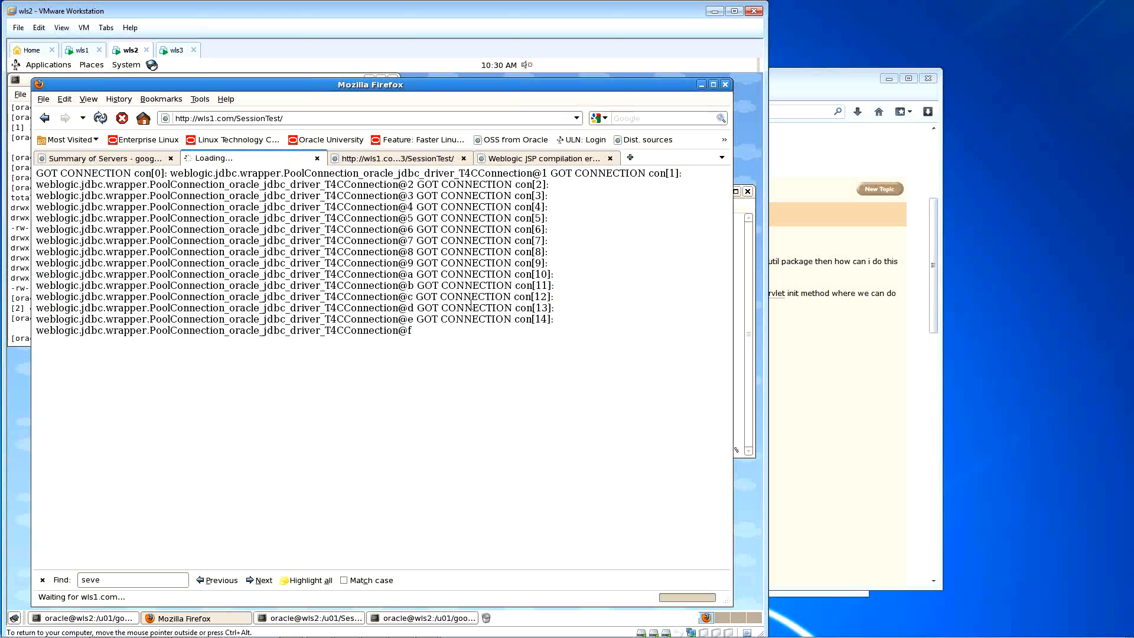
click(121, 120)
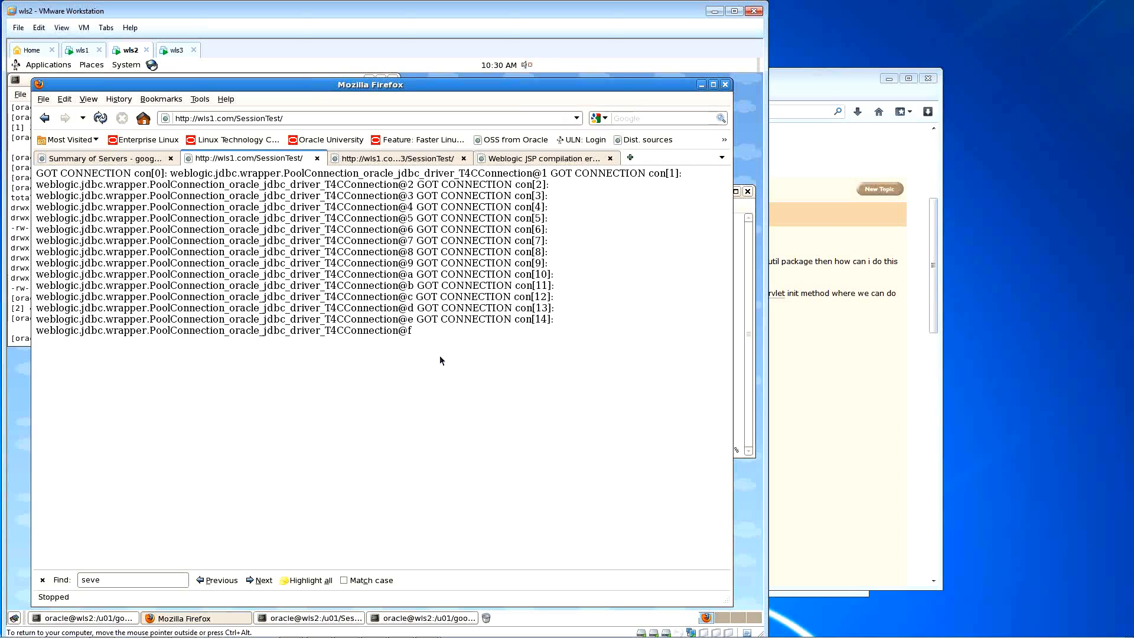
click(749, 256)
drag(313, 195, 313, 179)
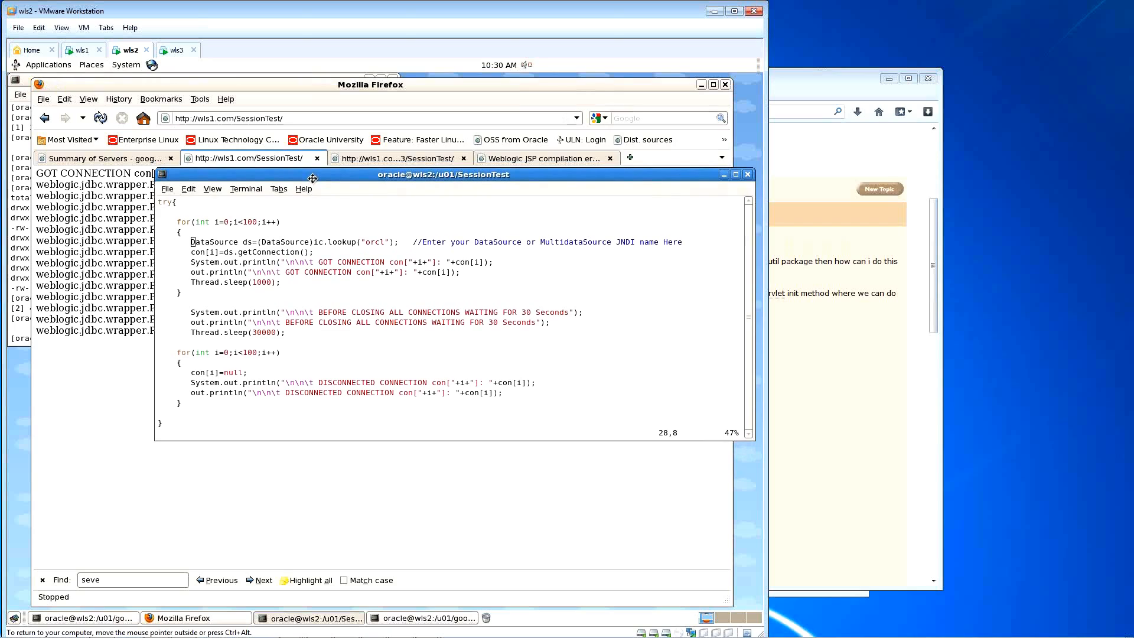
Step: Enlarge the terminal, save index.jsp with :w, and step through the disconnect loop and catch block
drag(475, 441, 455, 542)
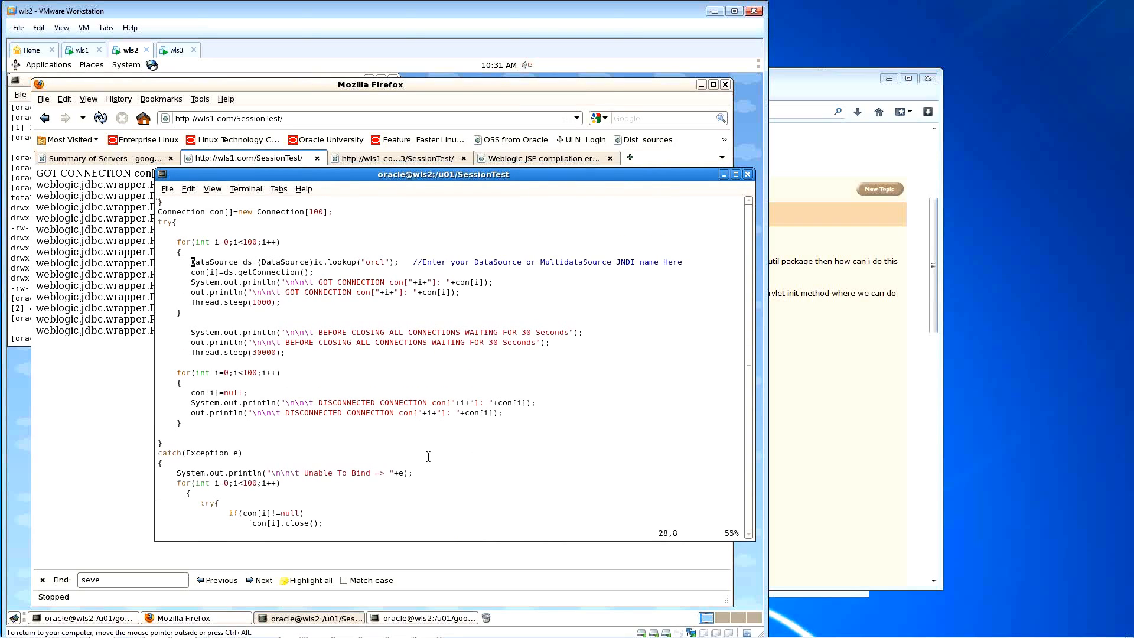
key(Up)
key(Up)
key(Up)
key(Up)
key(Up)
key(Up)
key(Up)
key(Up)
key(Up)
key(Up)
key(Up)
key(Up)
key(Up)
key(Up)
key(Up)
key(Up)
key(Up)
key(Up)
key(Up)
key(Up)
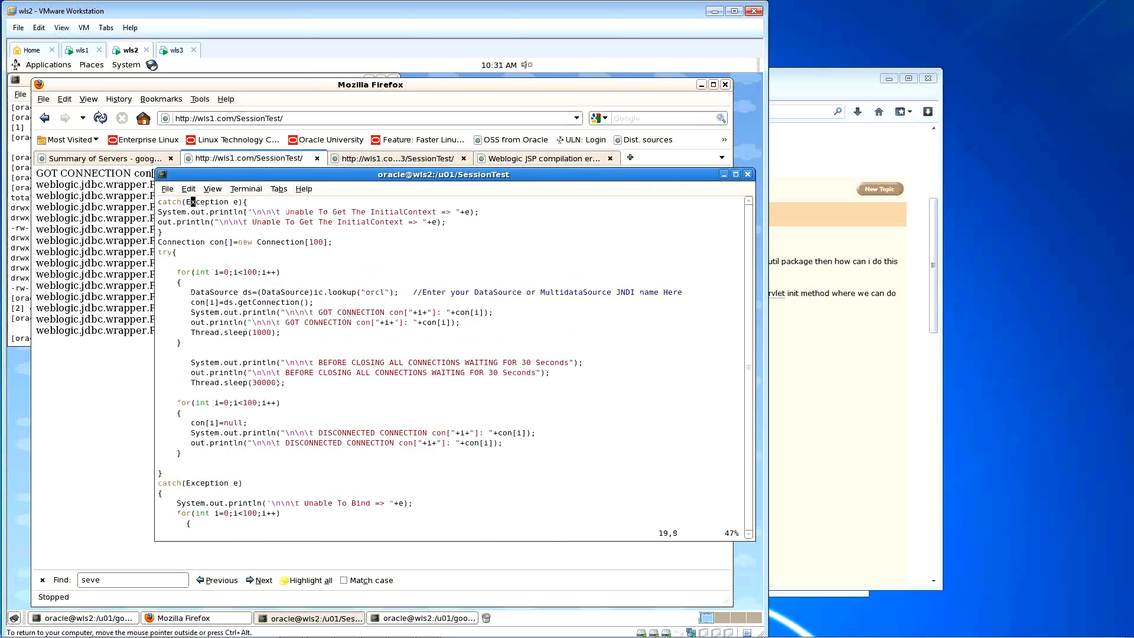
text(:w)
key(Return)
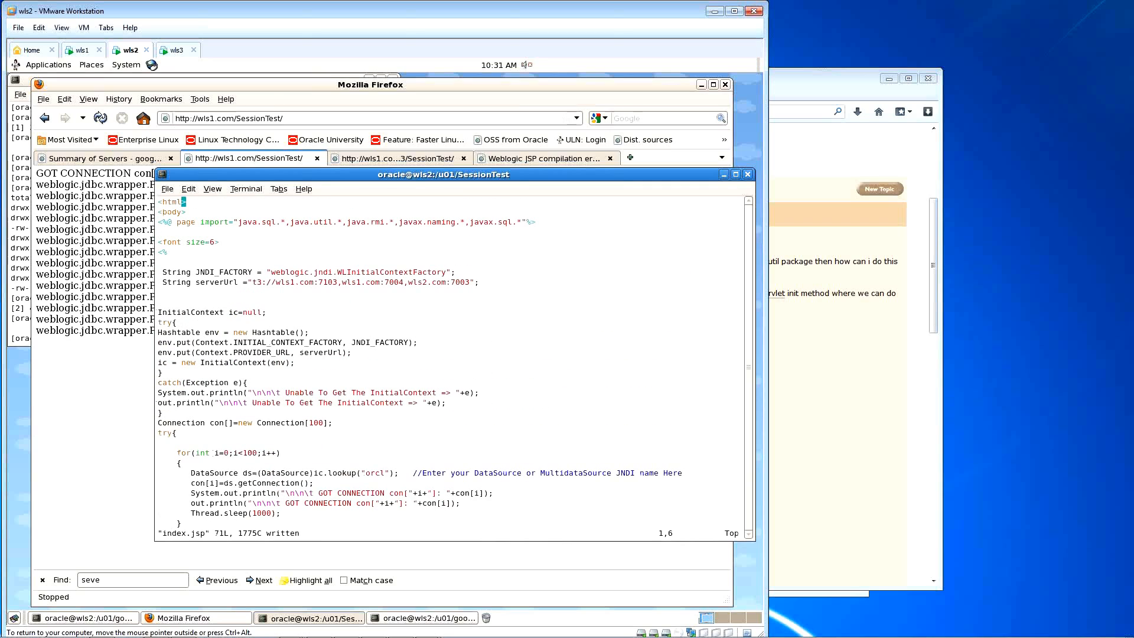
key(Down)
key(Down)
key(Down)
key(Down)
key(Down)
key(Down)
key(Down)
key(Down)
key(Down)
key(Down)
key(Down)
key(Down)
key(Down)
key(Down)
key(Down)
key(Down)
key(Down)
key(Down)
key(Down)
key(Down)
key(Down)
key(Down)
key(Down)
key(Down)
key(Down)
key(Down)
key(Down)
key(Down)
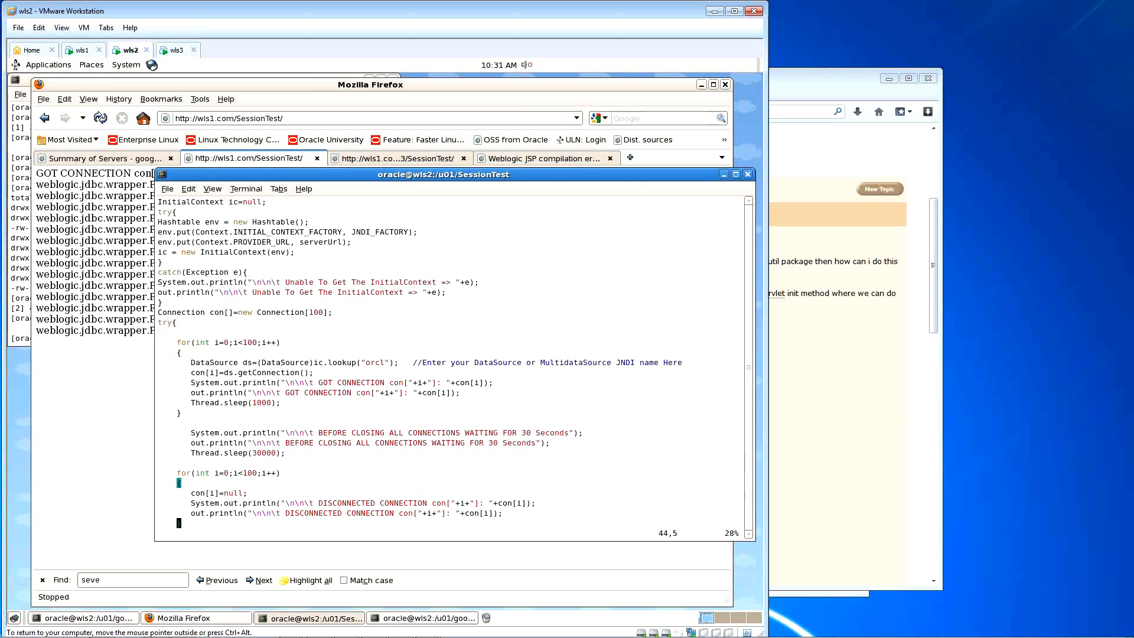
key(Down)
key(Down)
key(Down)
key(Down)
key(Down)
key(Down)
key(Down)
key(Down)
key(Down)
key(Down)
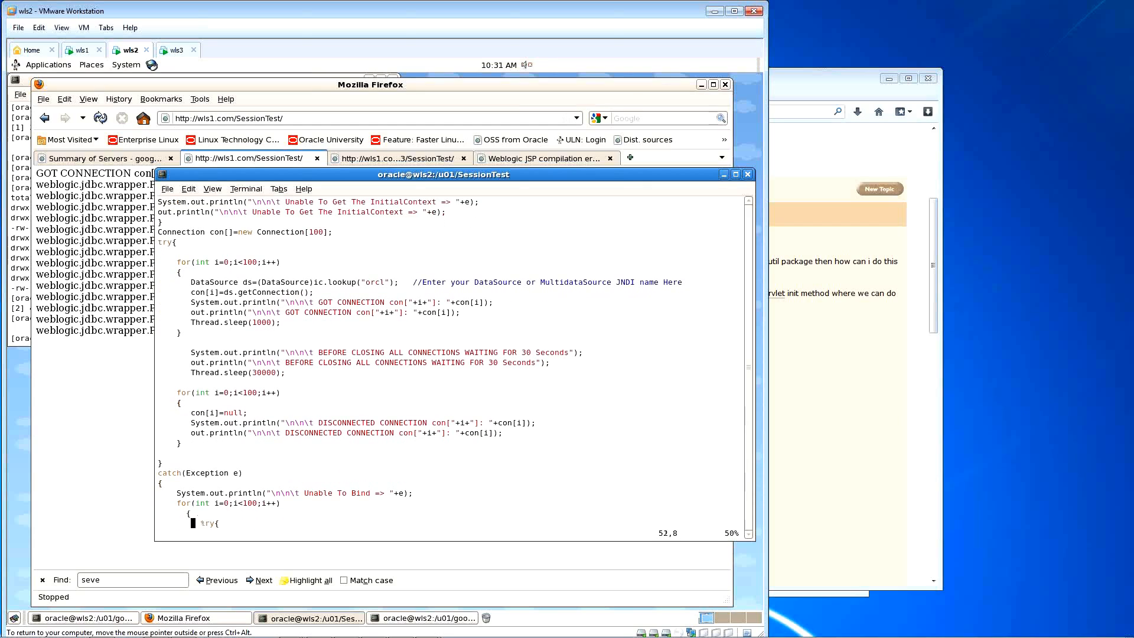
key(Down)
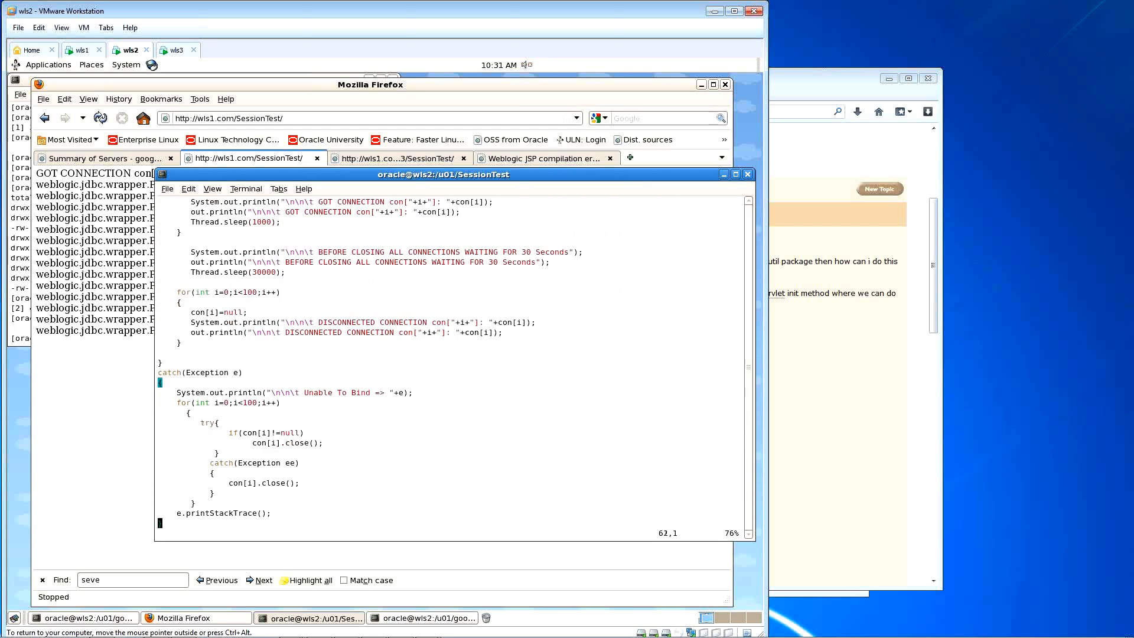
key(Up)
key(Up)
key(Up)
Step: Open Cluster-0's general settings and locate the Cluster Address field
click(139, 290)
click(101, 158)
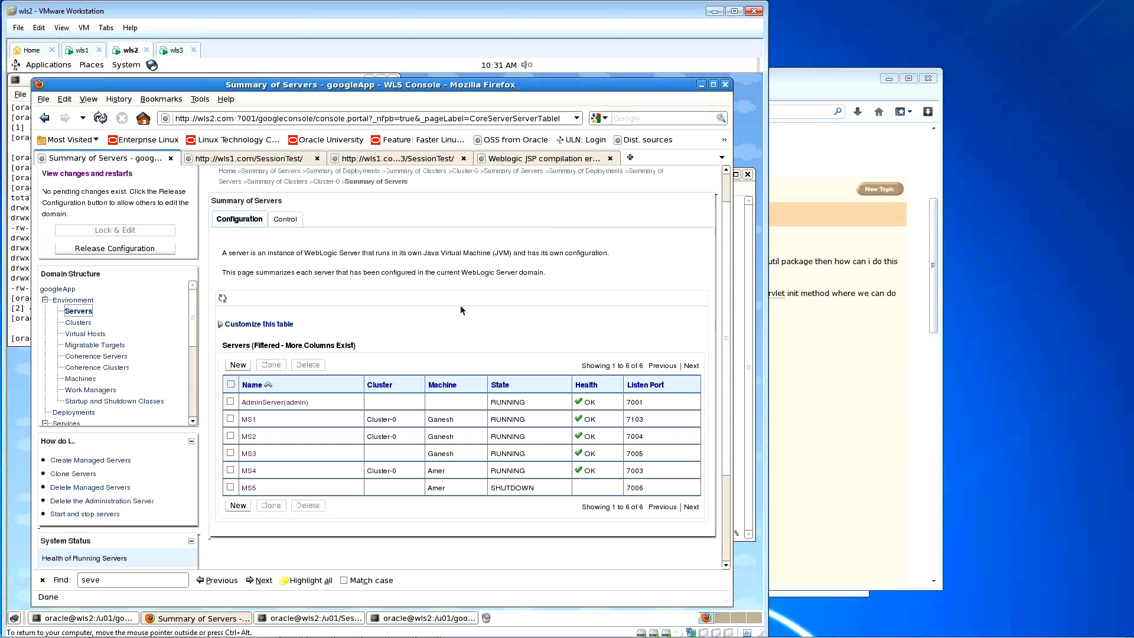
click(78, 322)
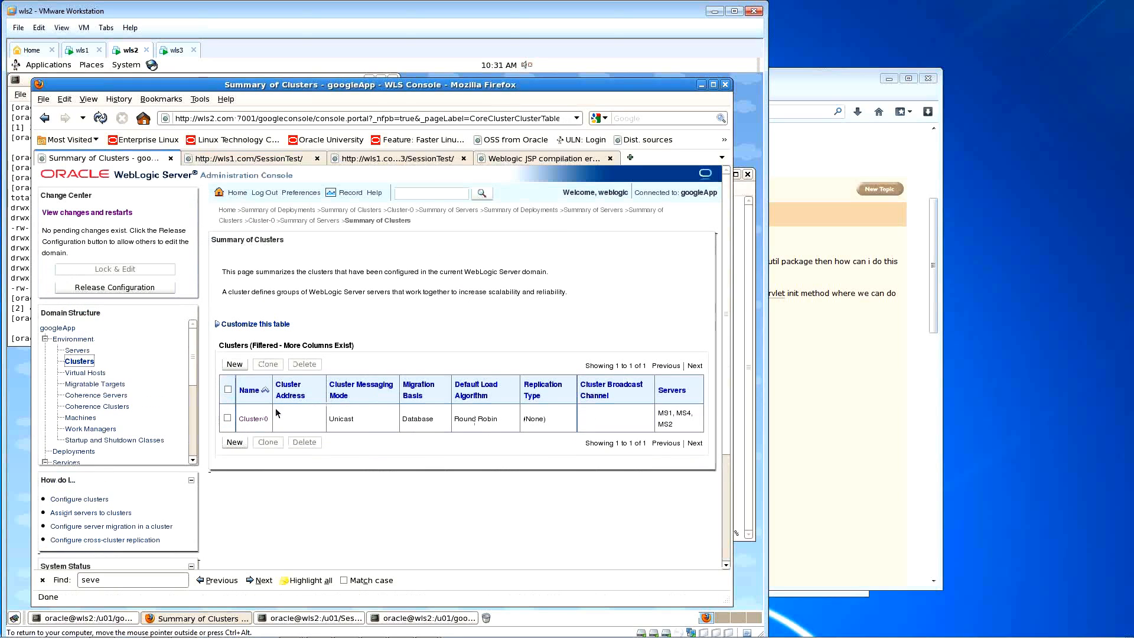
click(254, 419)
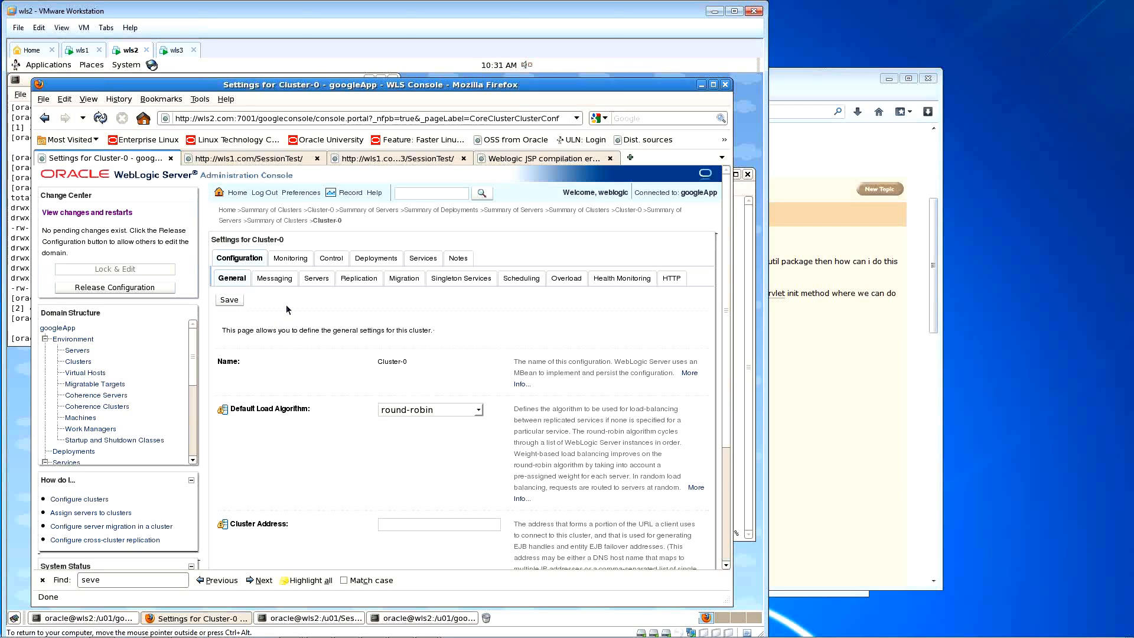
drag(289, 524, 233, 528)
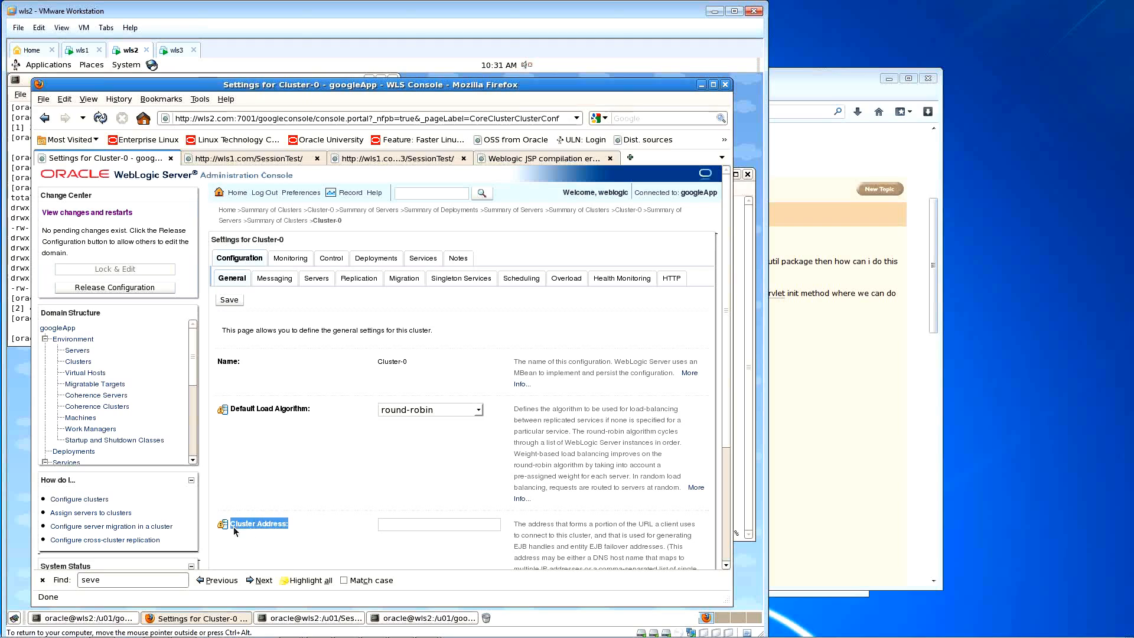
scroll(215, 527, down, 4)
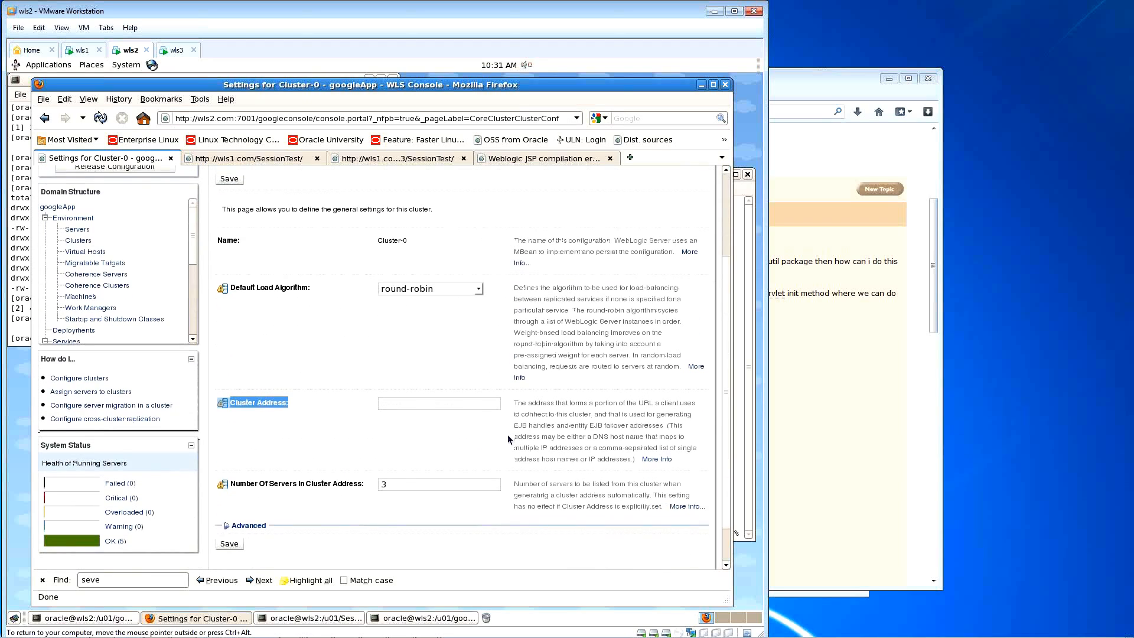
scroll(508, 434, down, 1)
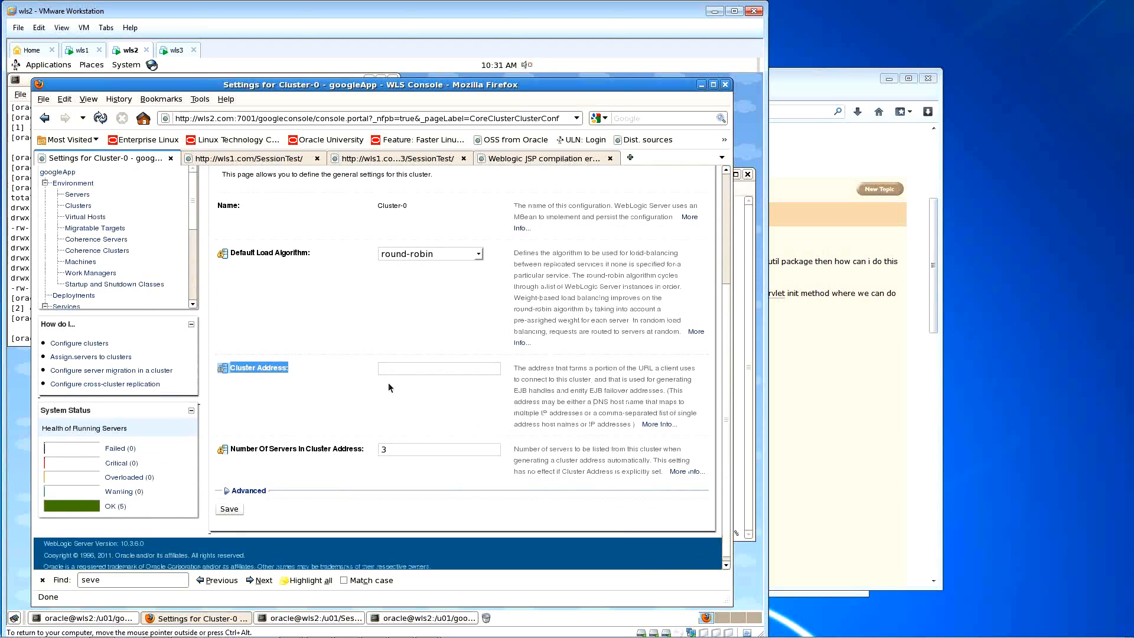
scroll(357, 376, up, 4)
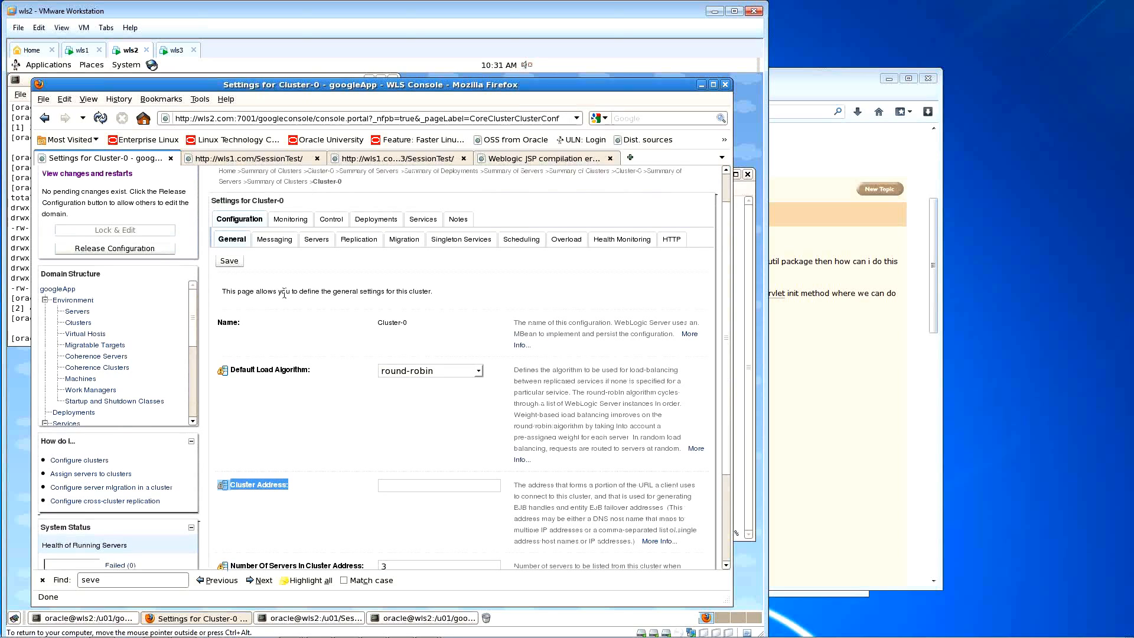
scroll(280, 354, up, 1)
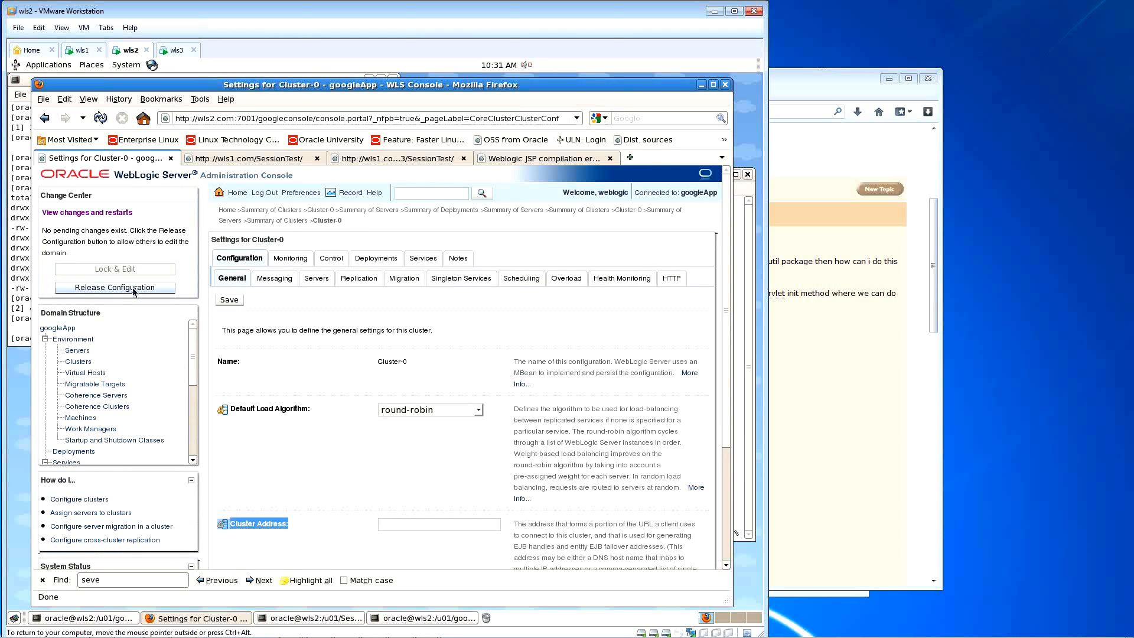
Step: Start typing wls1.com:7103 into Cluster Address and select index.jsp's serverUrl server list
click(394, 525)
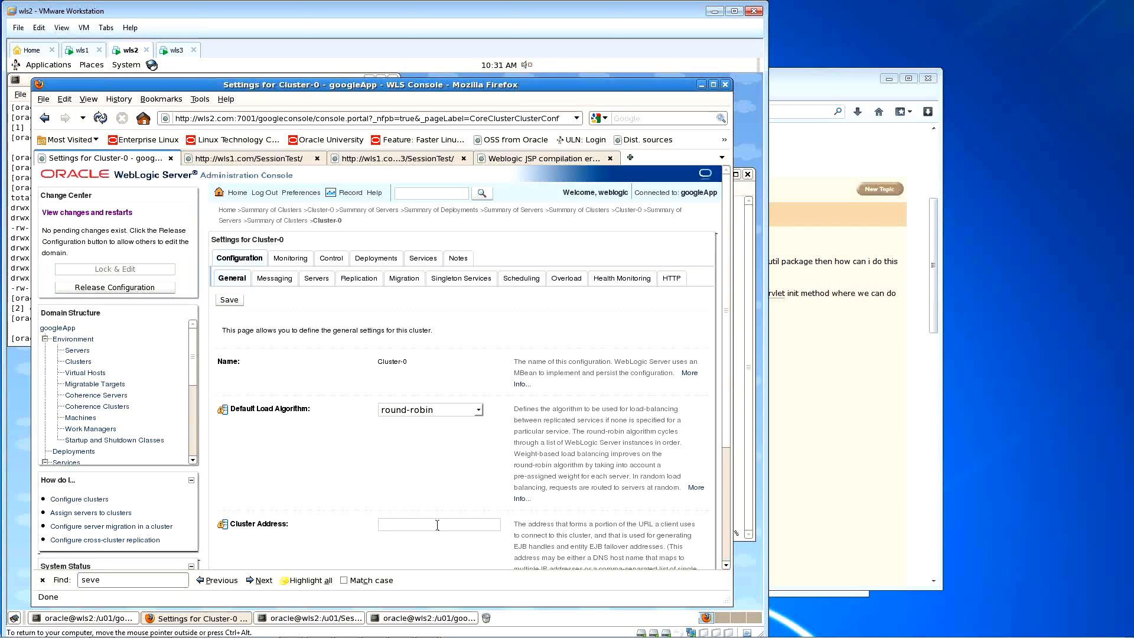
text(192)
key(BackSpace)
key(BackSpace)
key(BackSpace)
key(BackSpace)
key(BackSpace)
key(BackSpace)
key(BackSpace)
key(BackSpace)
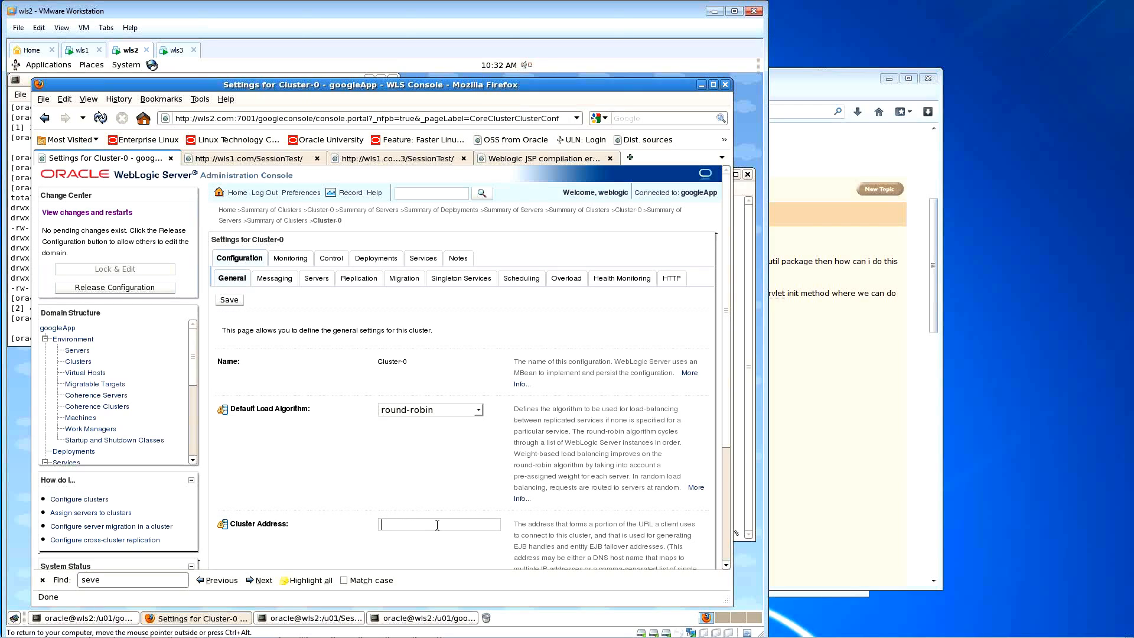
text(wls1.com:7103,)
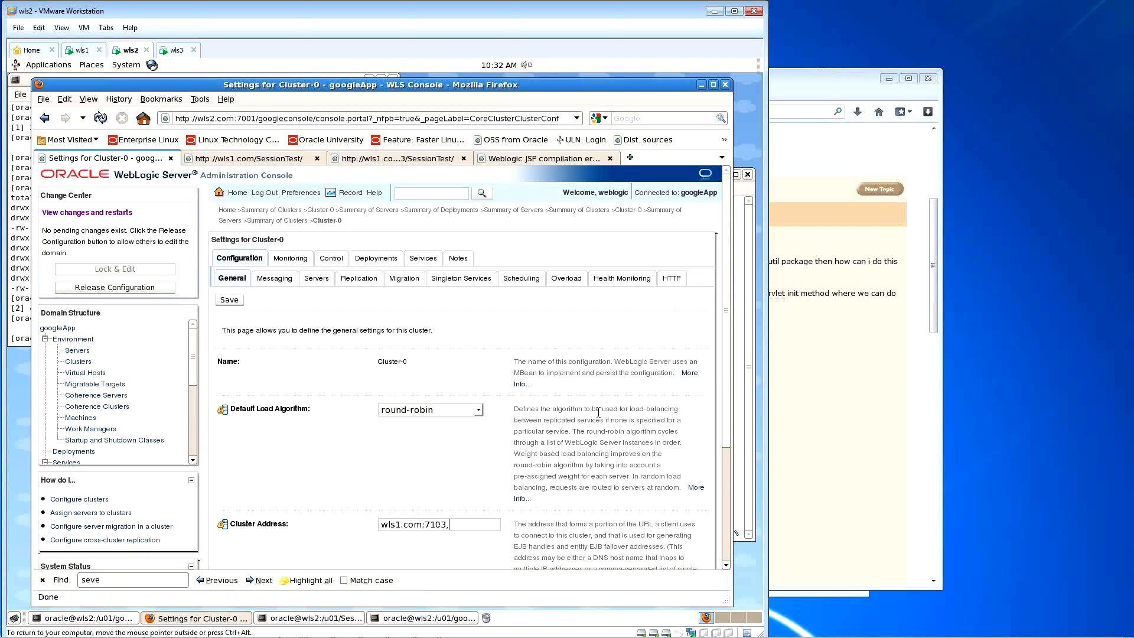
text(wls)
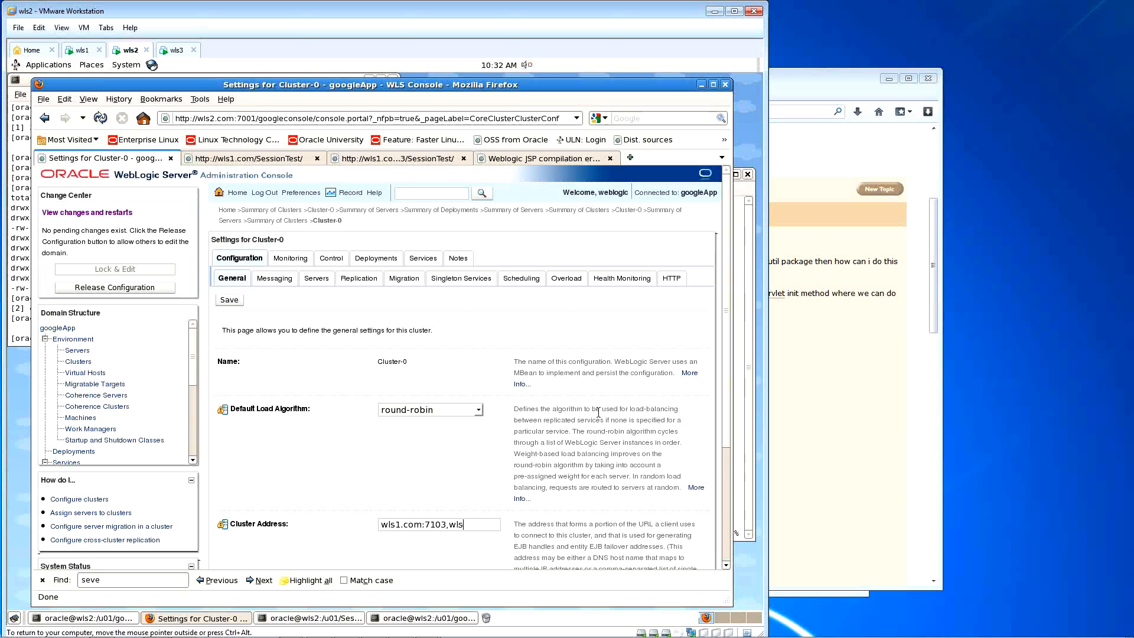
click(753, 273)
text(:1)
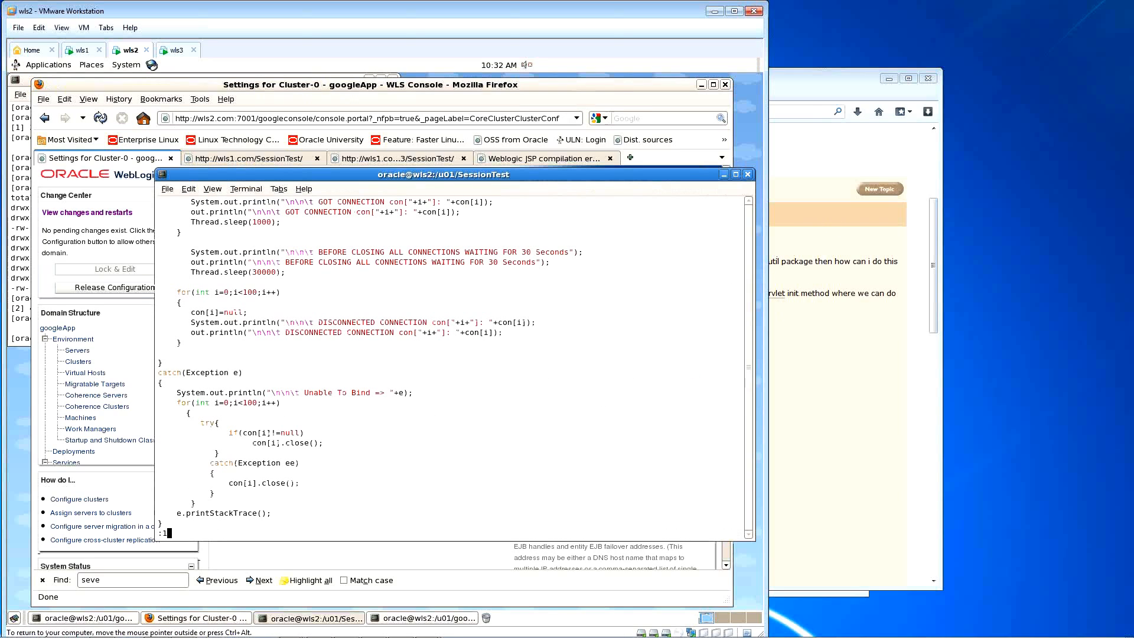
key(Return)
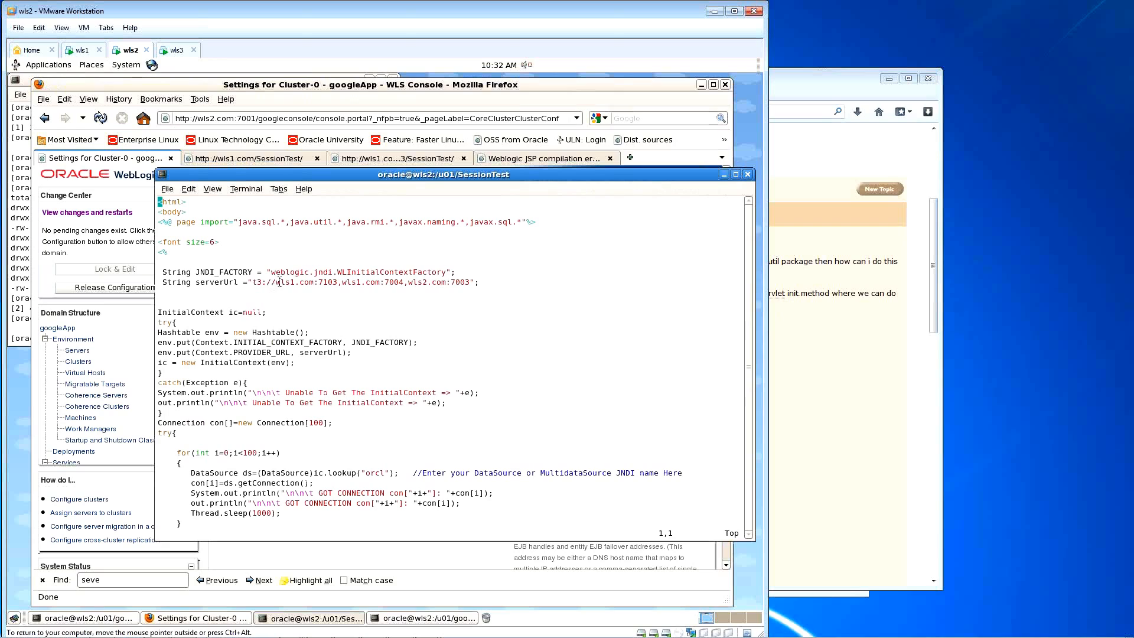
drag(278, 282, 469, 282)
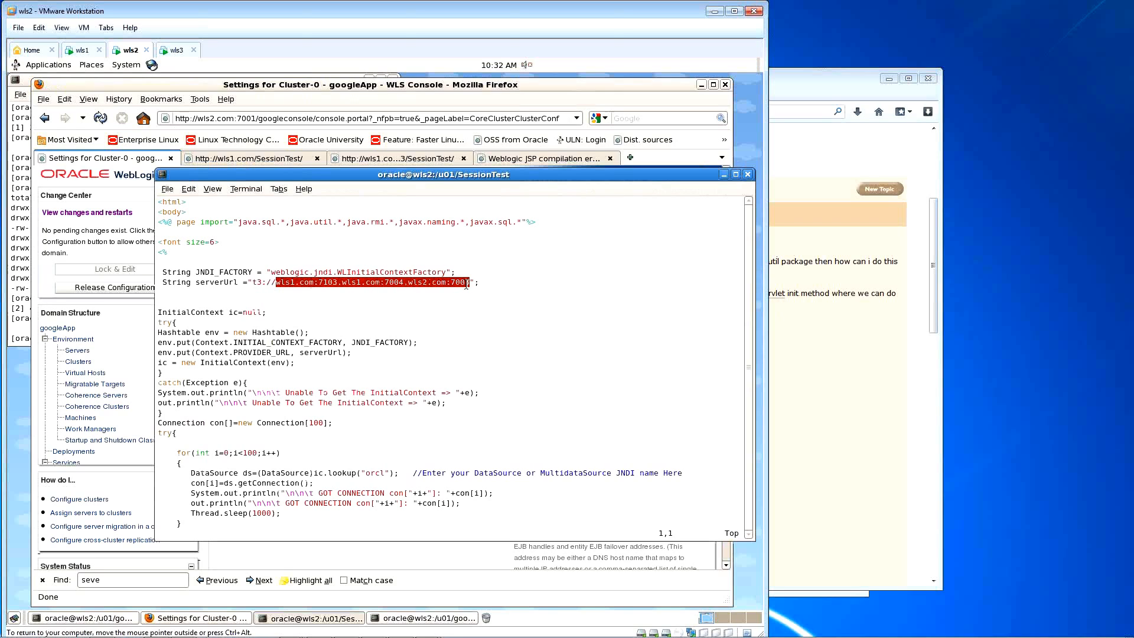
click(174, 89)
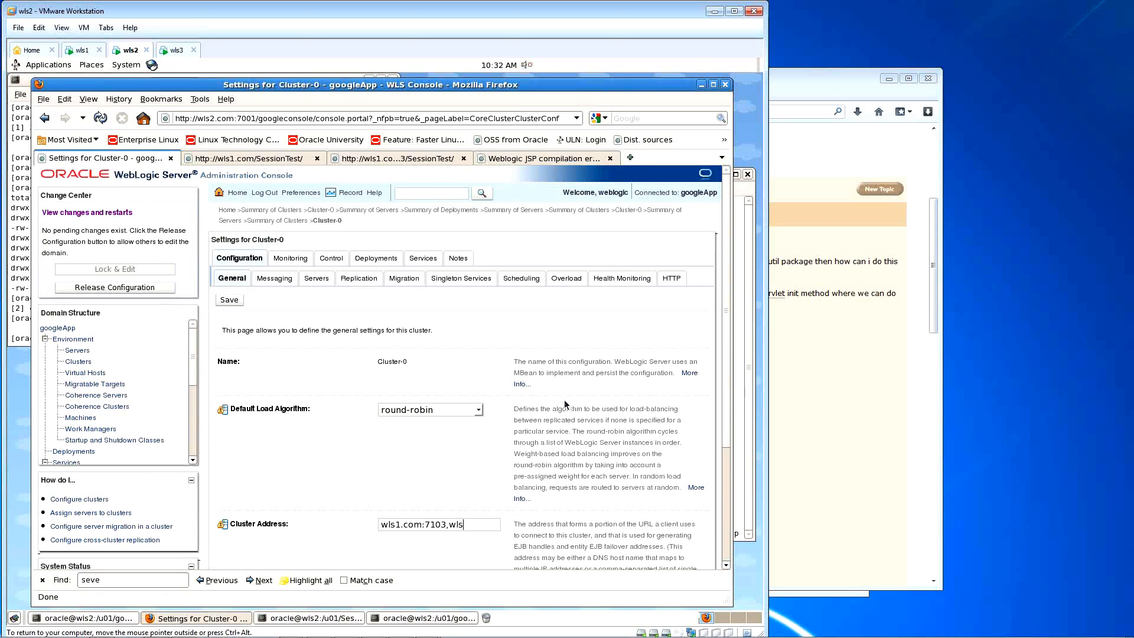
key(ctrl+a)
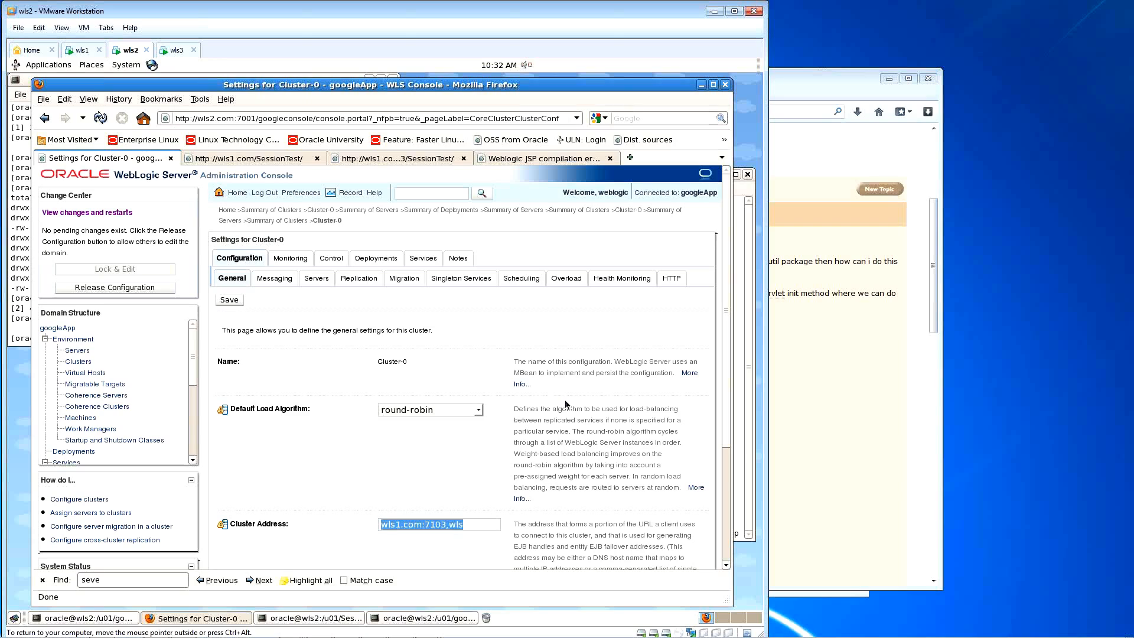
text(STARTING)
key(BackSpace)
key(BackSpace)
key(BackSpace)
key(BackSpace)
key(BackSpace)
key(BackSpace)
key(BackSpace)
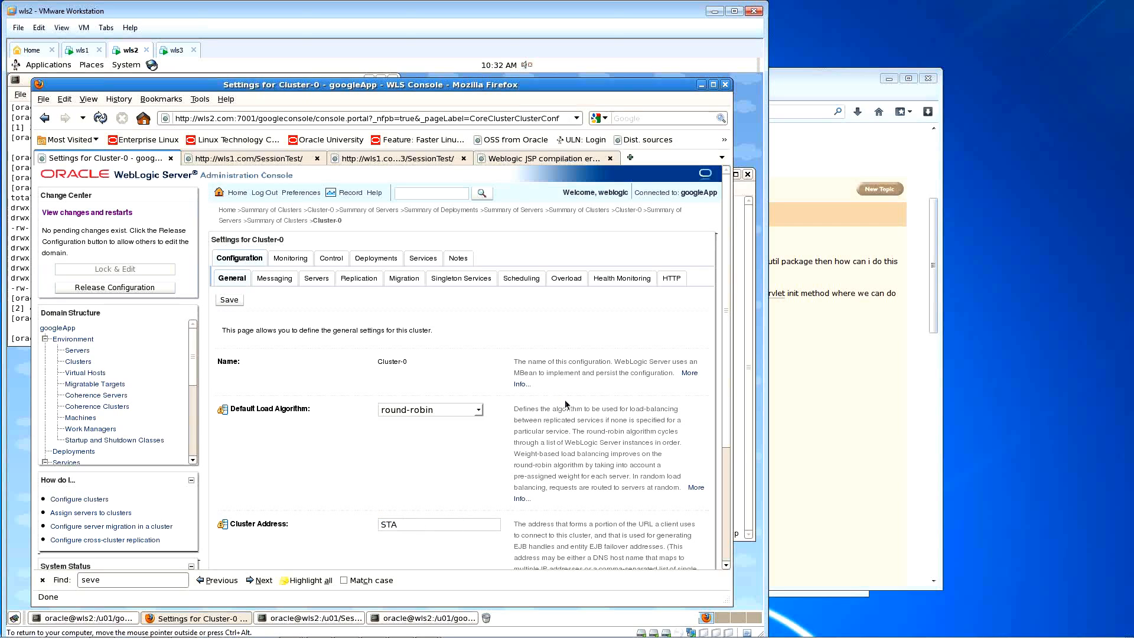
Step: Paste the three host:port list wls1.com:7103,wls1.com:7004,wls2.com:7003 into Cluster Address and save
click(754, 353)
drag(277, 284, 470, 284)
right_click(453, 286)
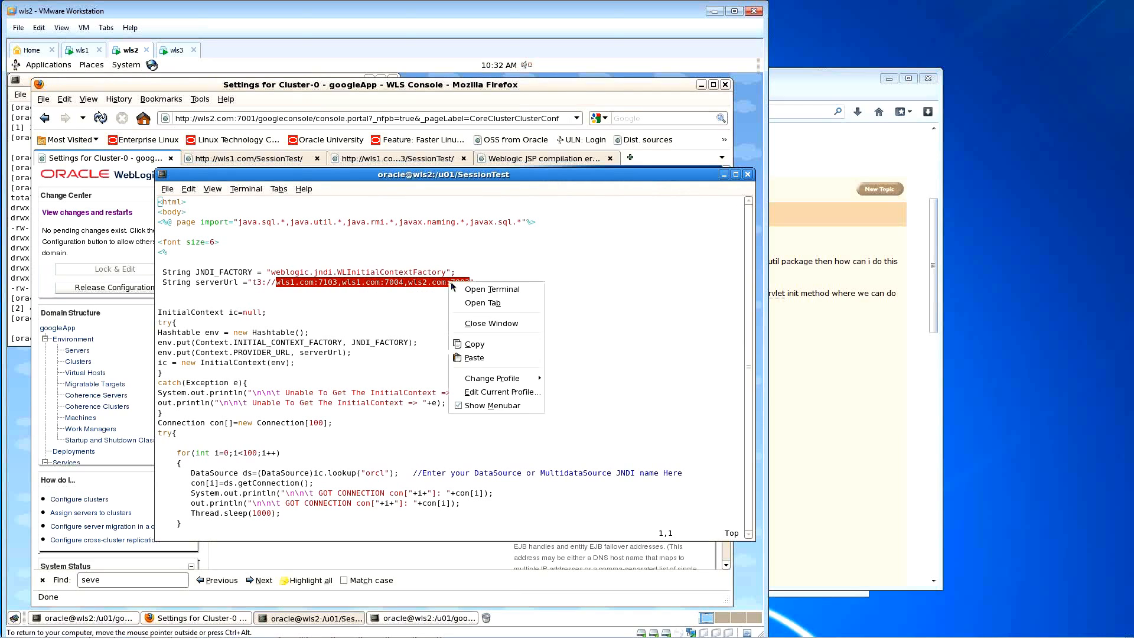
click(482, 344)
click(493, 86)
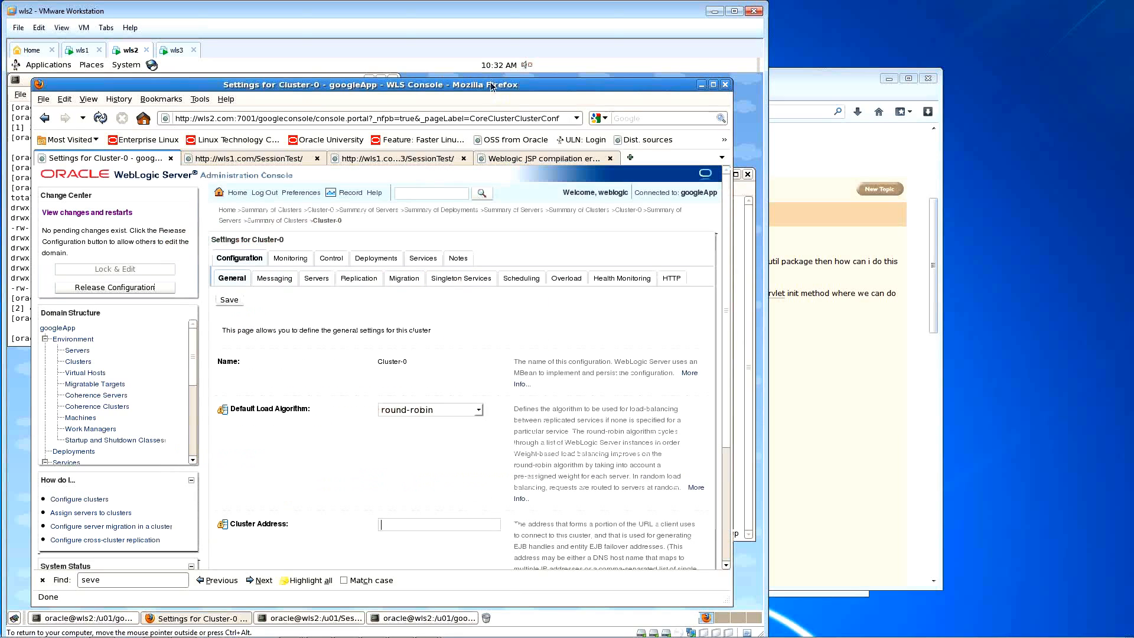
right_click(431, 527)
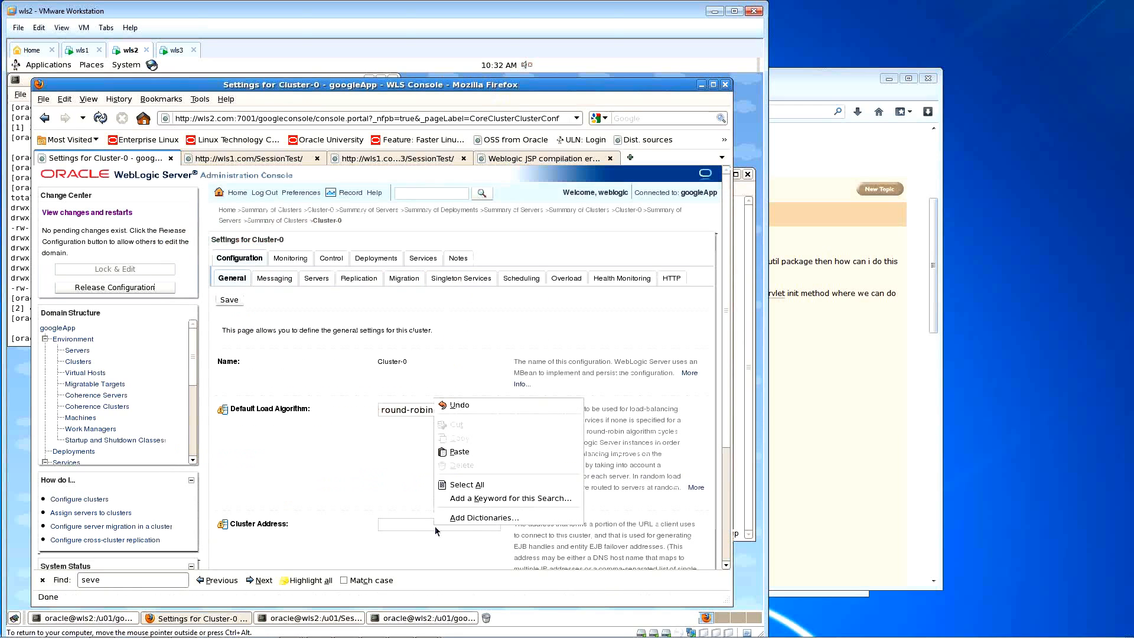
click(462, 452)
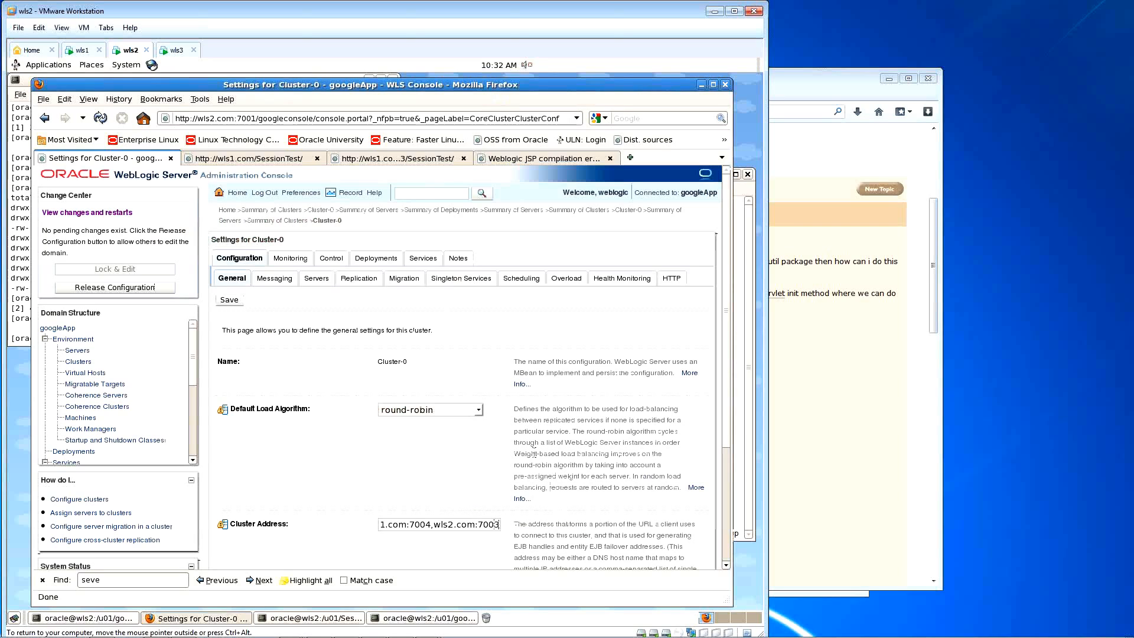
key(Left)
key(Left)
key(Left)
key(Left)
key(Left)
key(Left)
key(Left)
key(Left)
key(Left)
key(Left)
key(Left)
key(Left)
key(Left)
key(Left)
key(Left)
key(Left)
key(Left)
key(Left)
key(Left)
key(Left)
scroll(467, 444, down, 3)
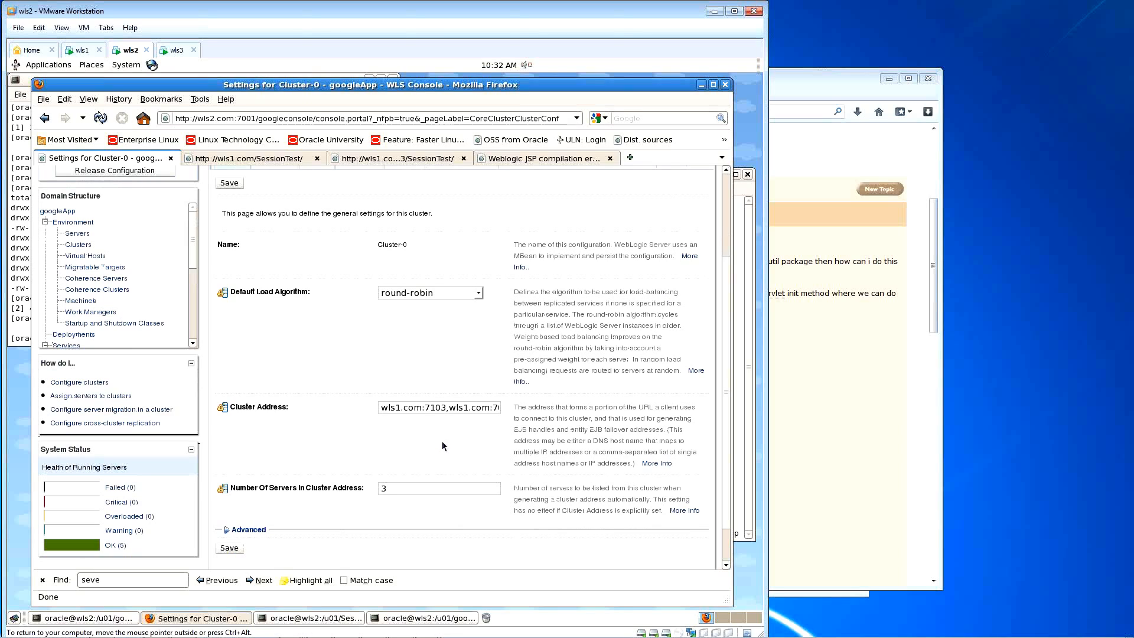
click(229, 183)
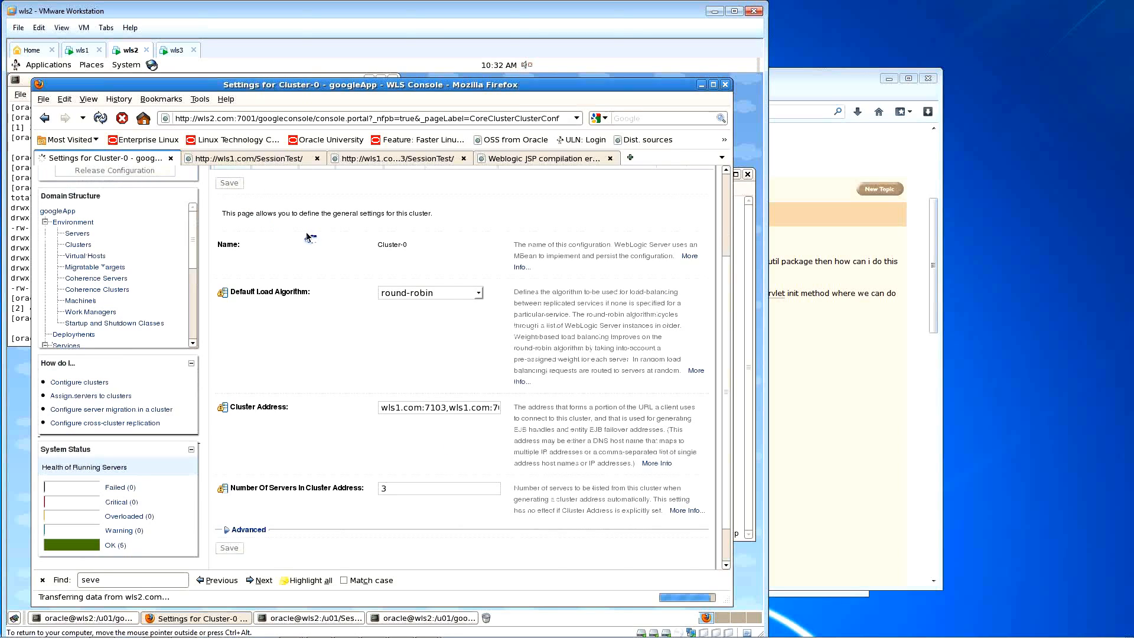
Step: Activate the saved Cluster Address change
scroll(395, 324, down, 2)
scroll(396, 328, down, 1)
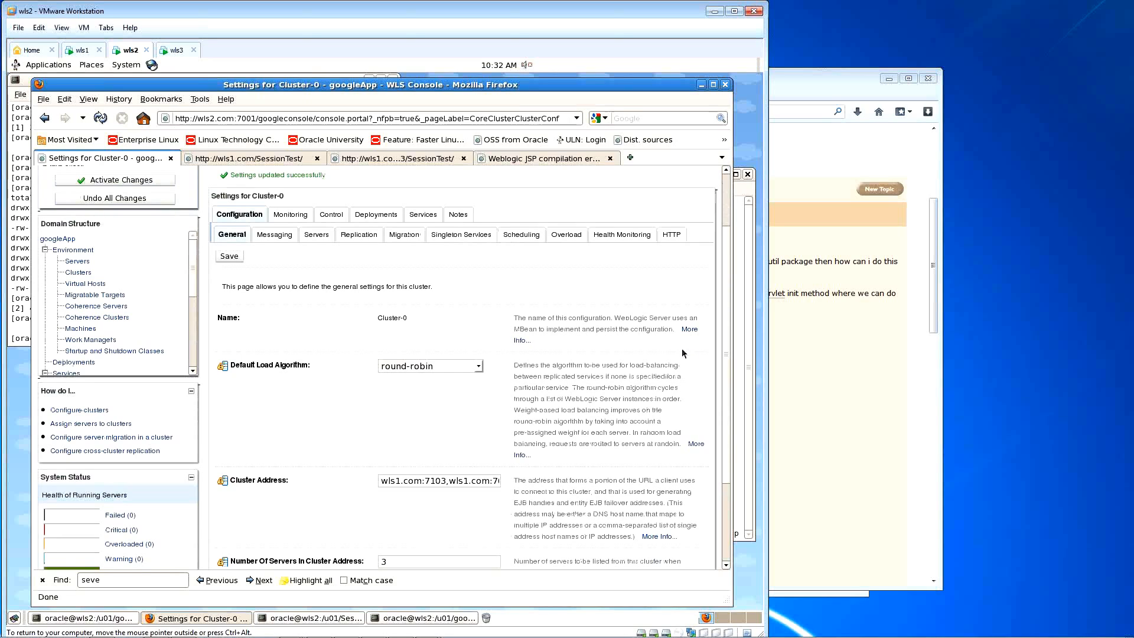
drag(728, 350, 728, 360)
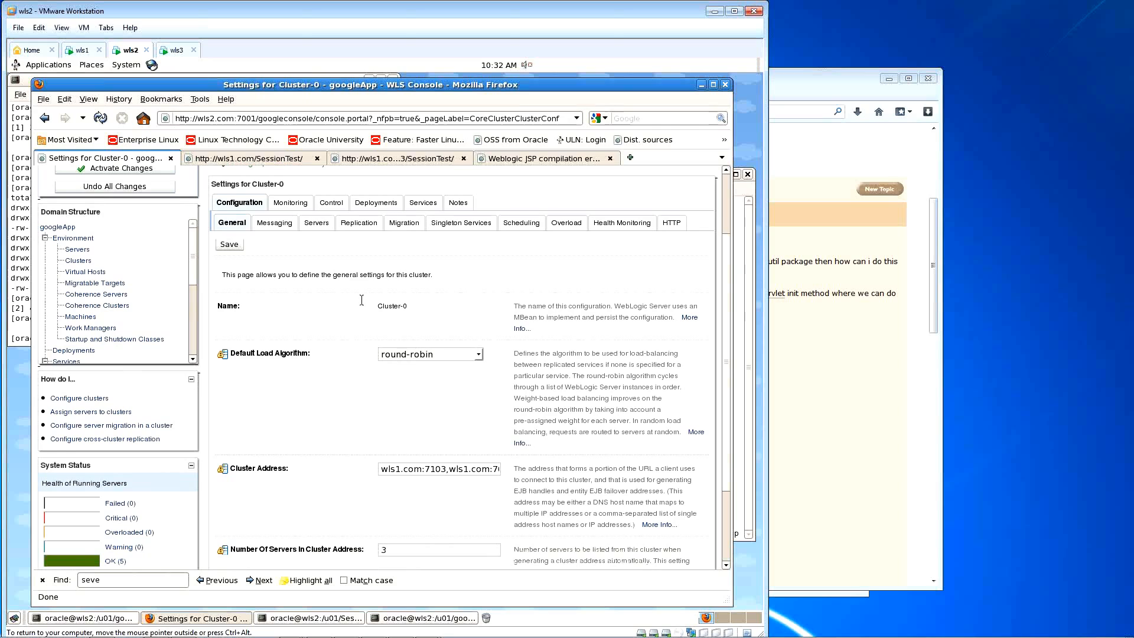
click(115, 169)
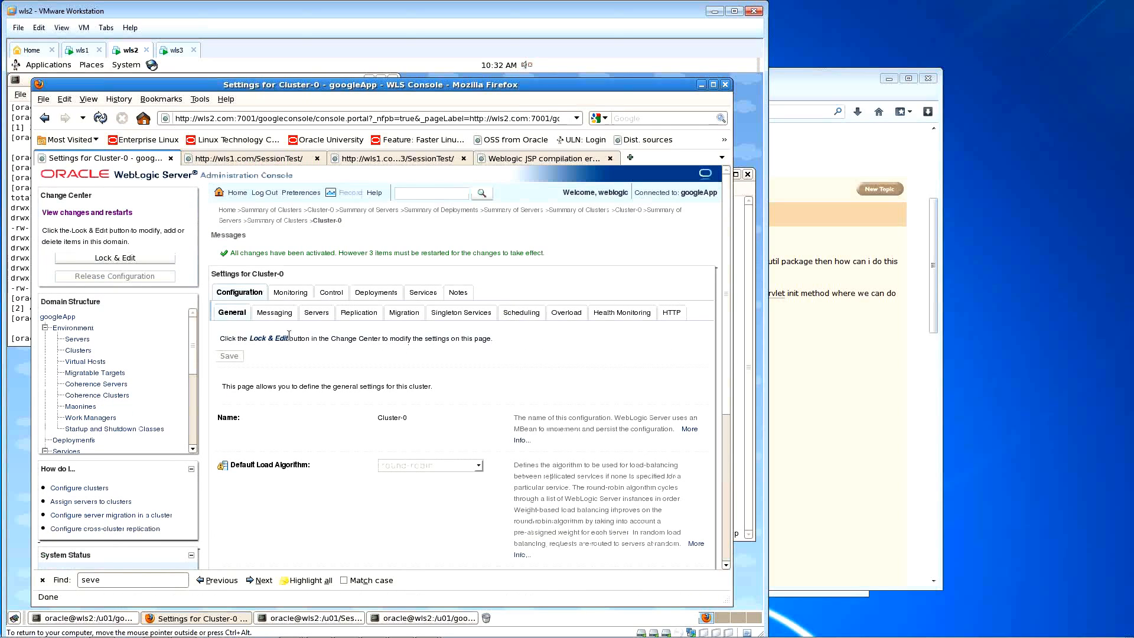
Step: Open Cluster-0's Control page listing MS1, MS2 and MS4
click(86, 354)
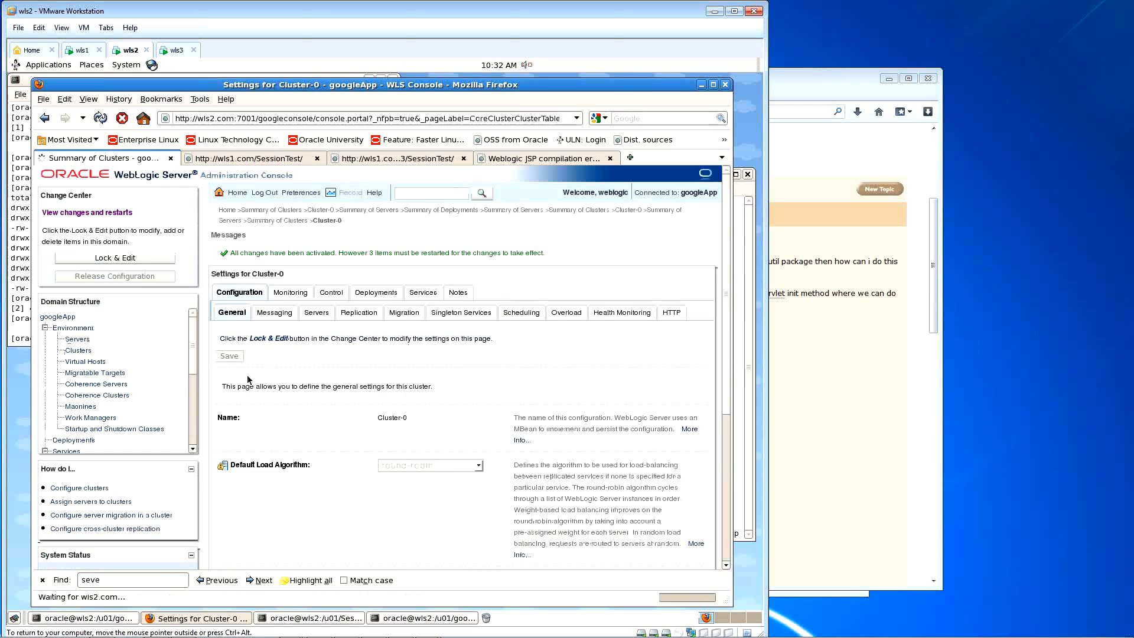
scroll(242, 420, down, 1)
click(242, 419)
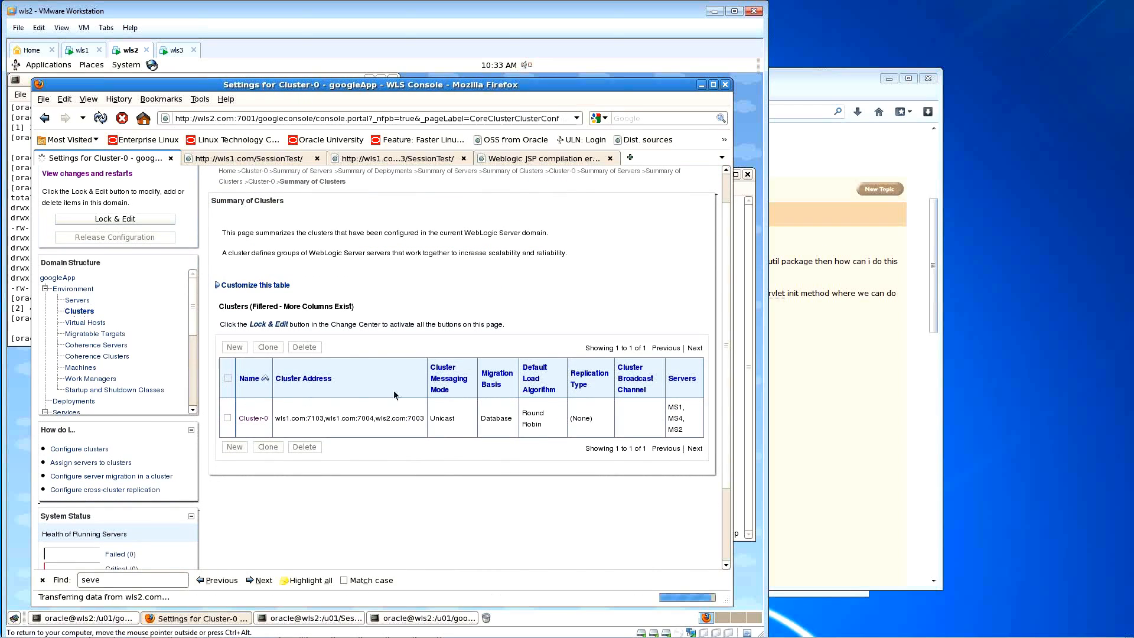
click(324, 263)
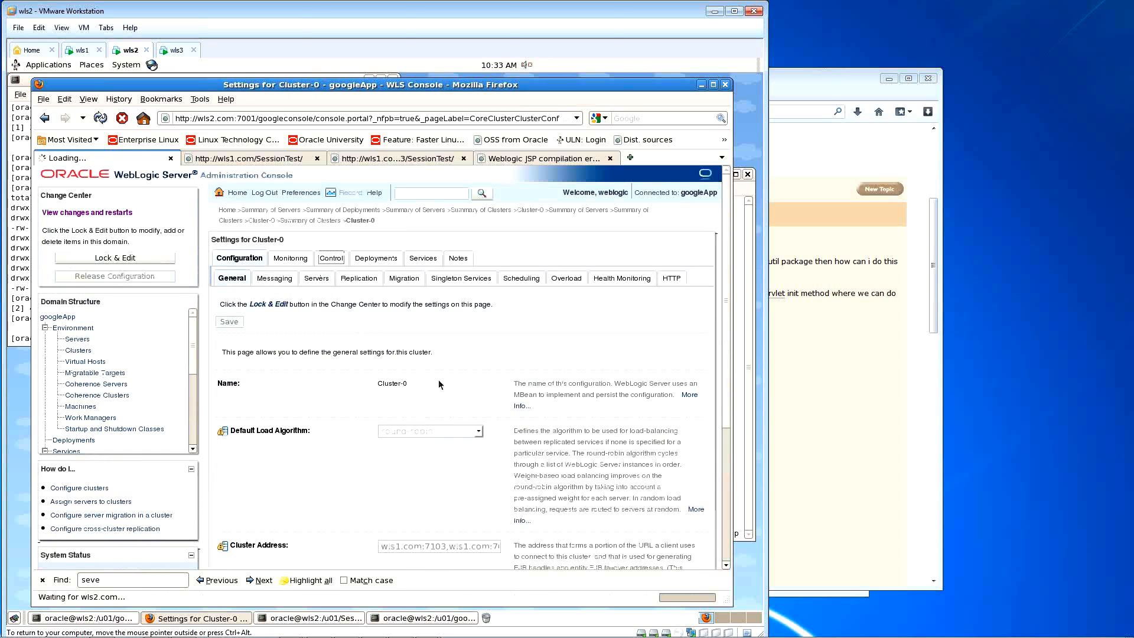
scroll(442, 382, down, 2)
Step: Force Shutdown Now on all cluster servers, then select all three and start them
click(228, 357)
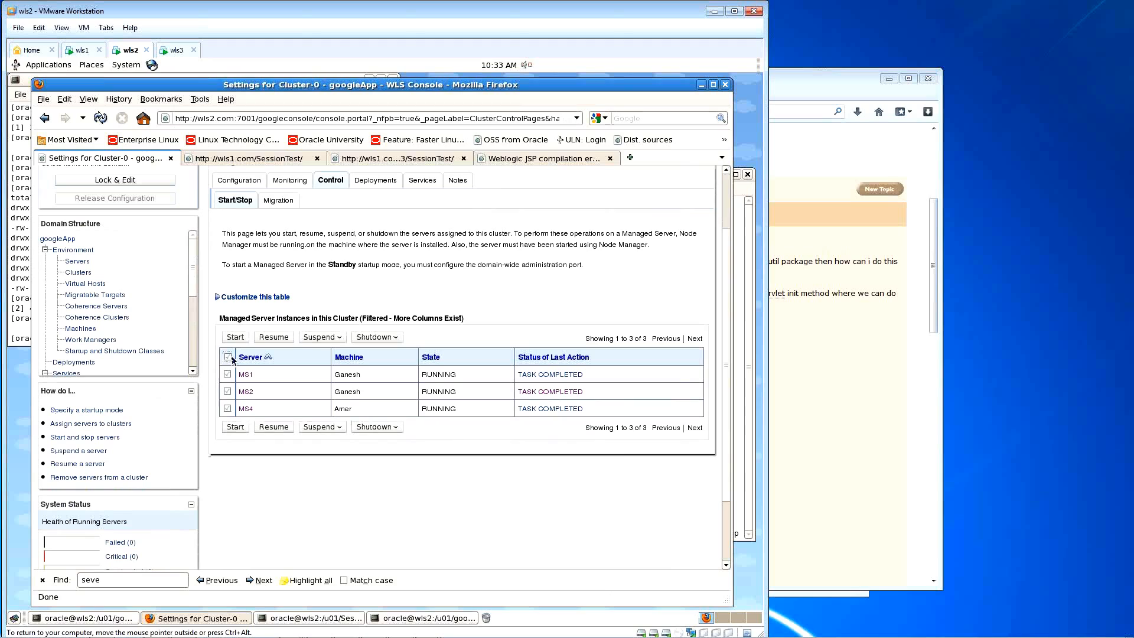
click(375, 337)
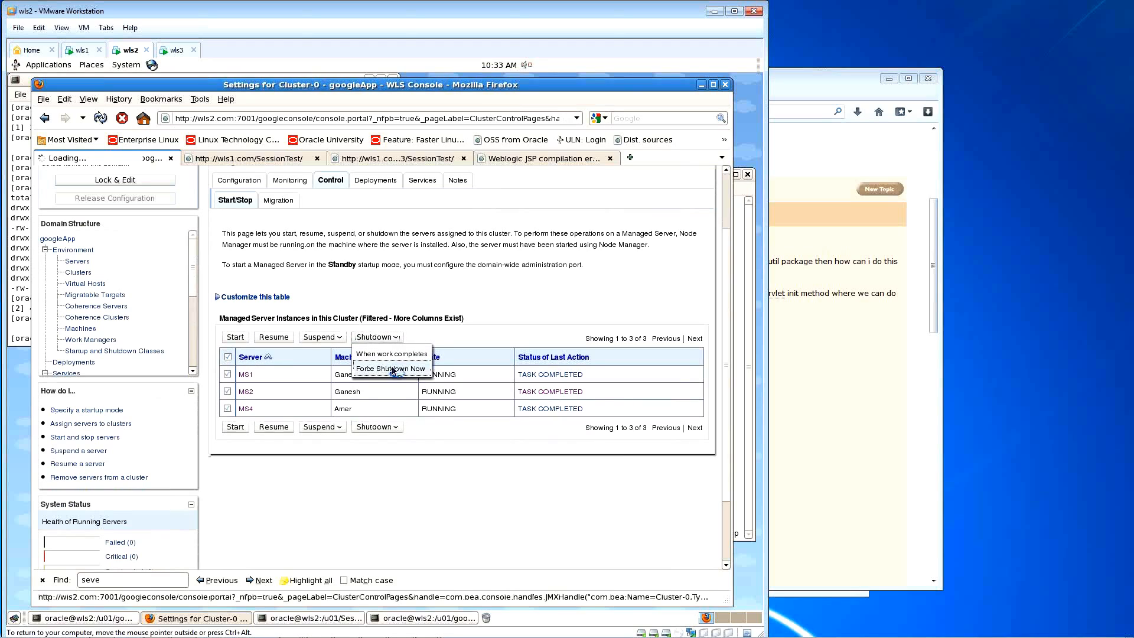
click(391, 369)
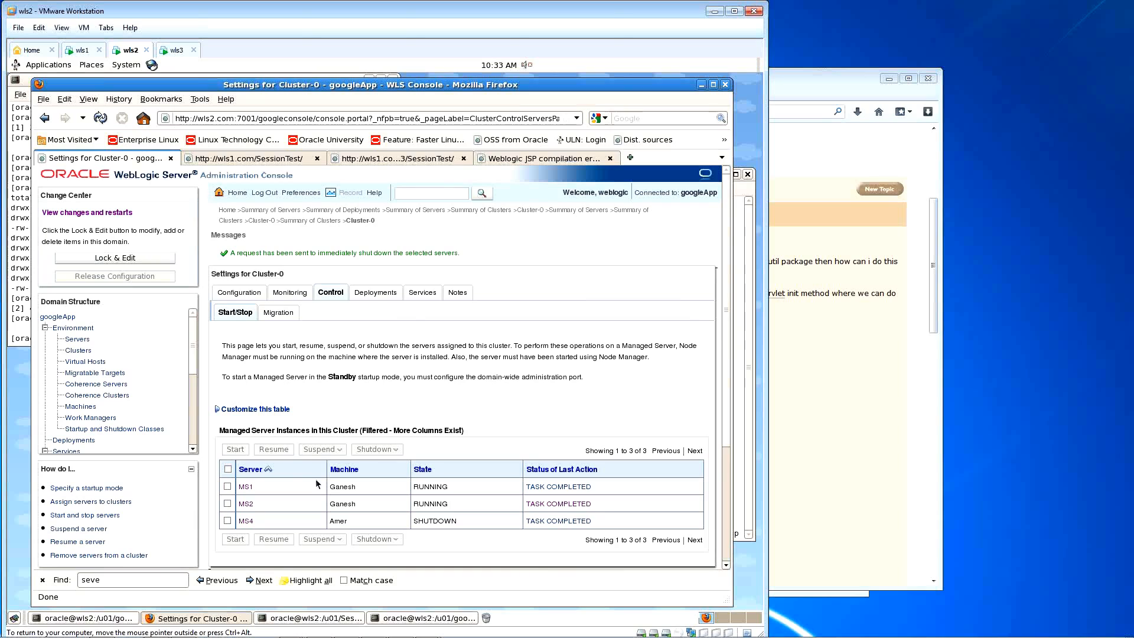
click(228, 469)
click(234, 450)
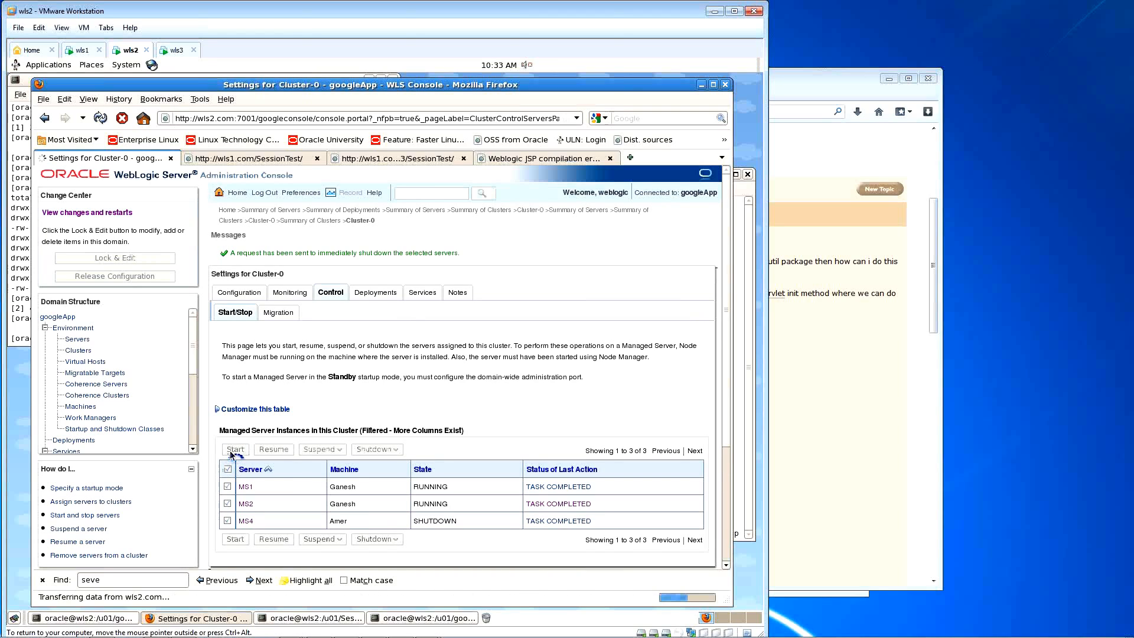
Step: Rerun startms4 in the googleapp terminal to relaunch MS4
click(743, 361)
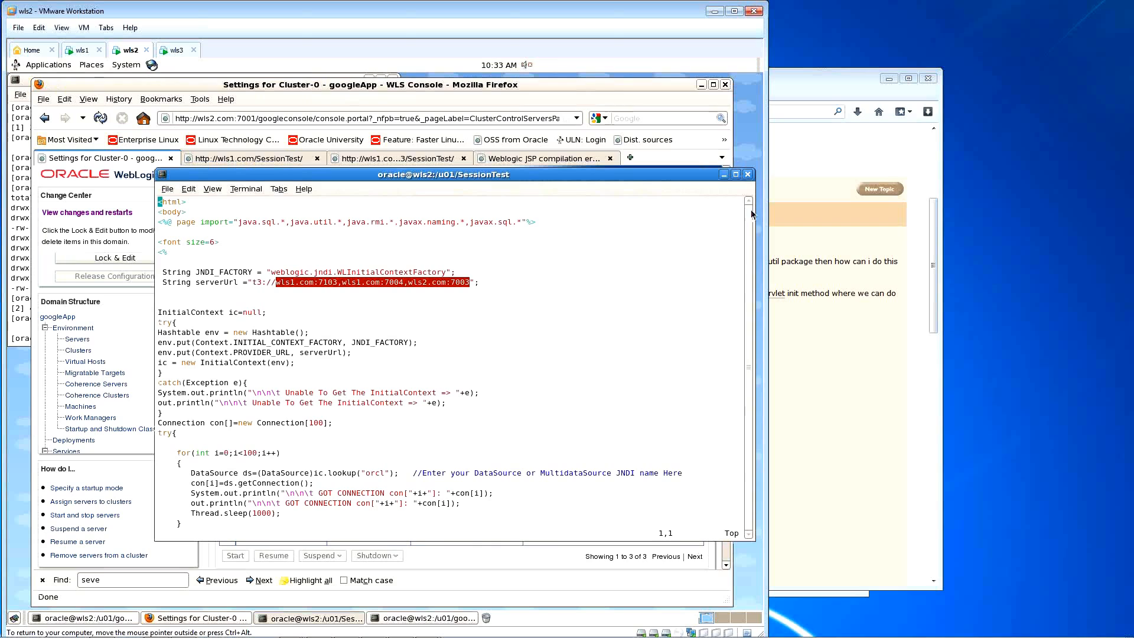
click(437, 618)
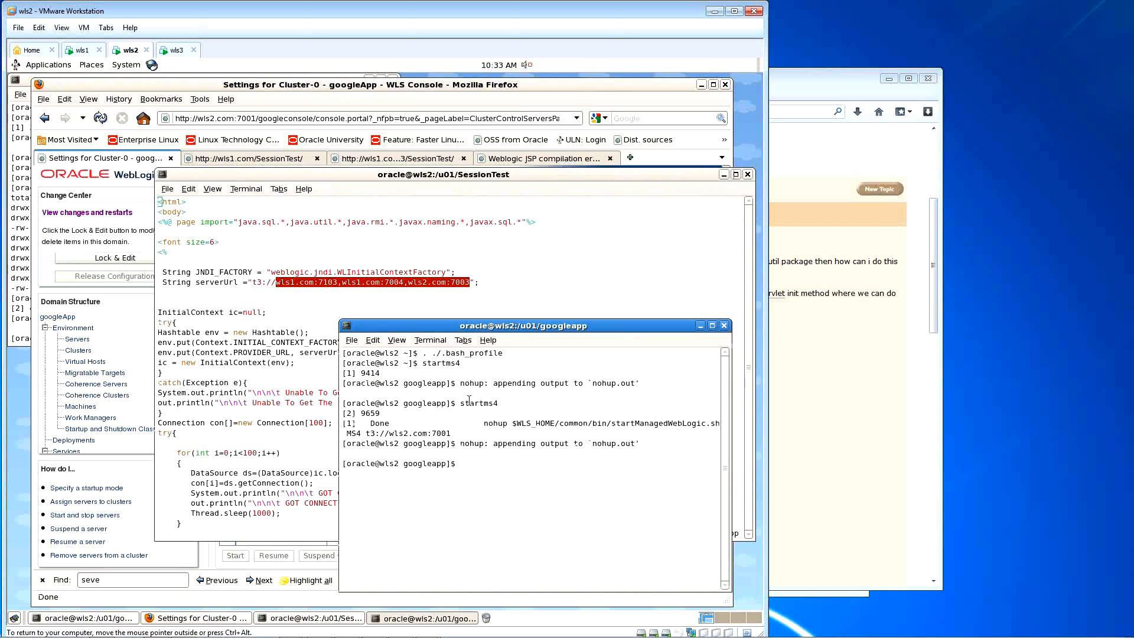
key(Up)
key(Return)
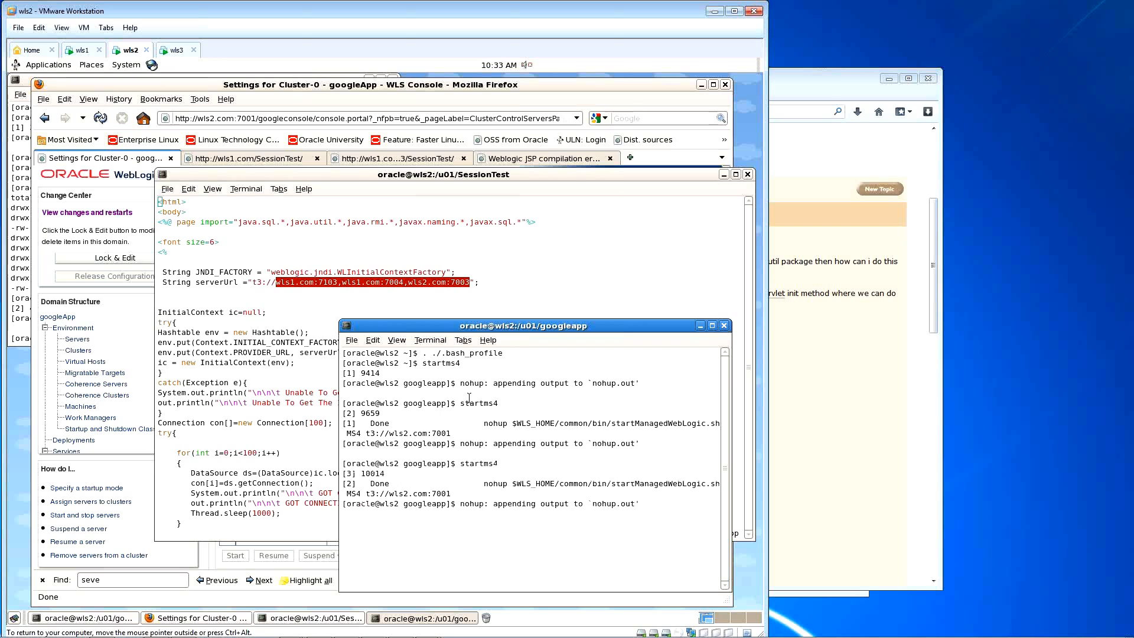
key(Return)
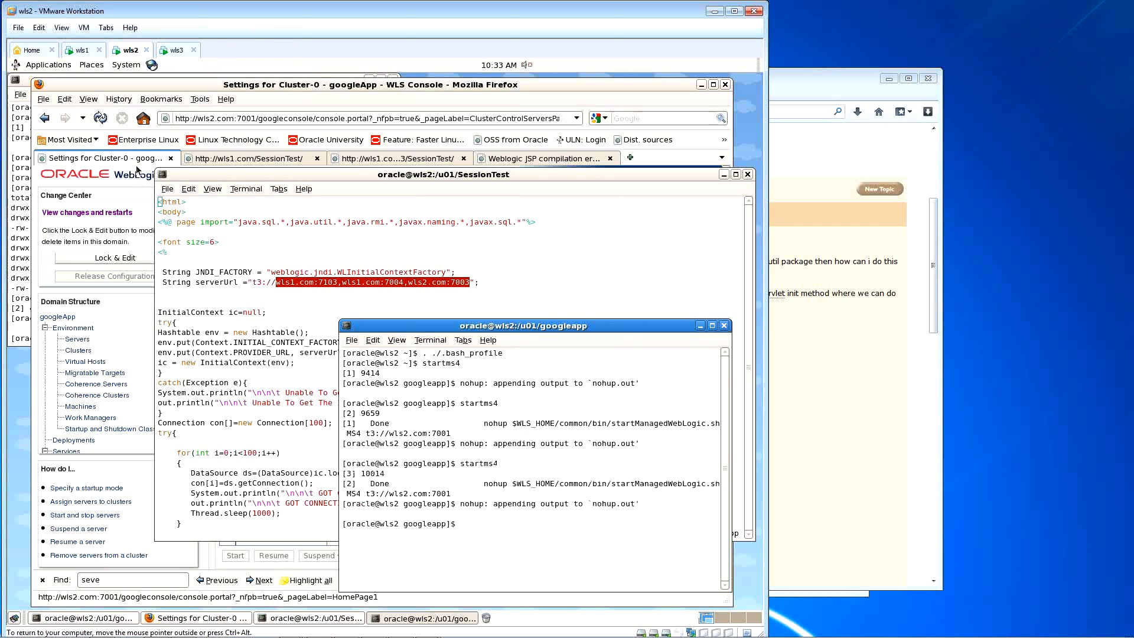
Step: Back in the console, review the start/stop description and go to the Summary of Servers
click(138, 86)
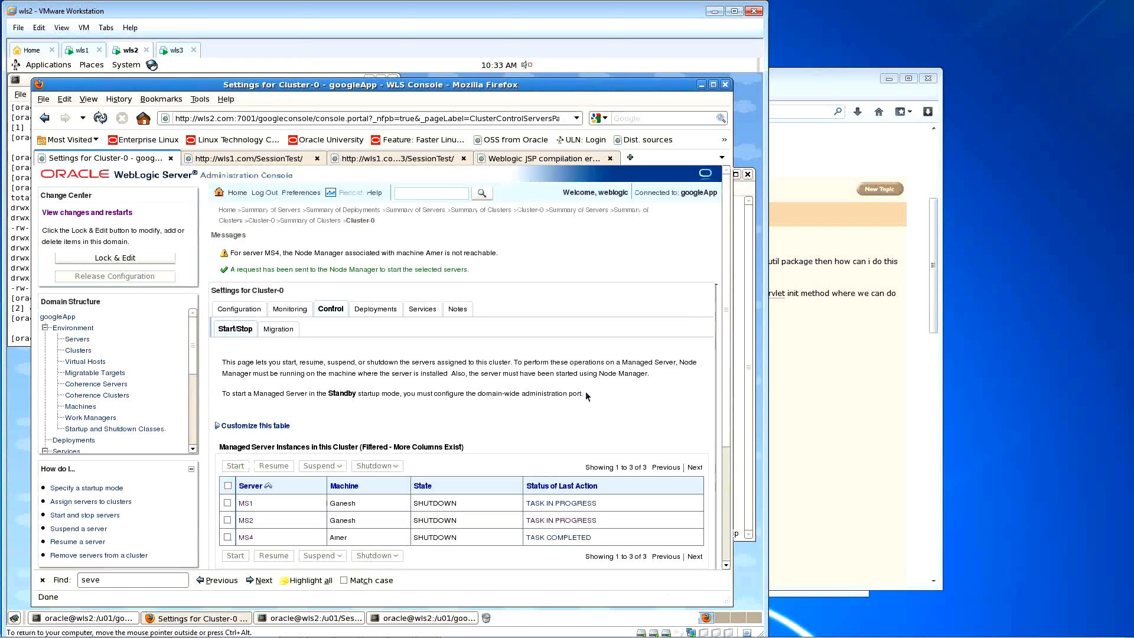
drag(581, 392, 240, 361)
click(236, 360)
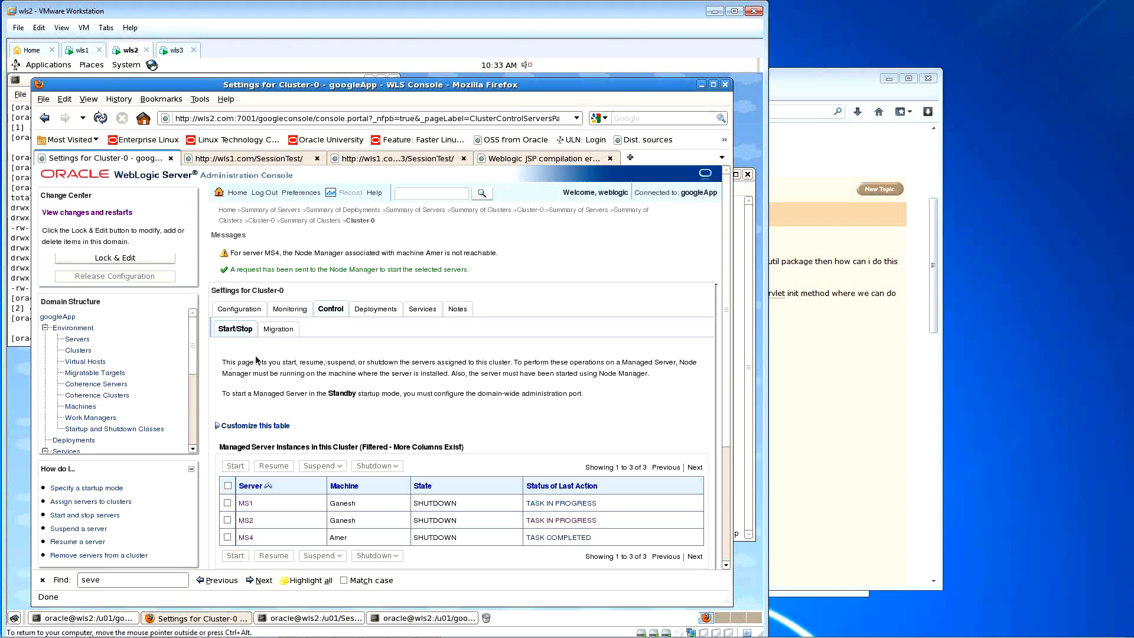
click(63, 339)
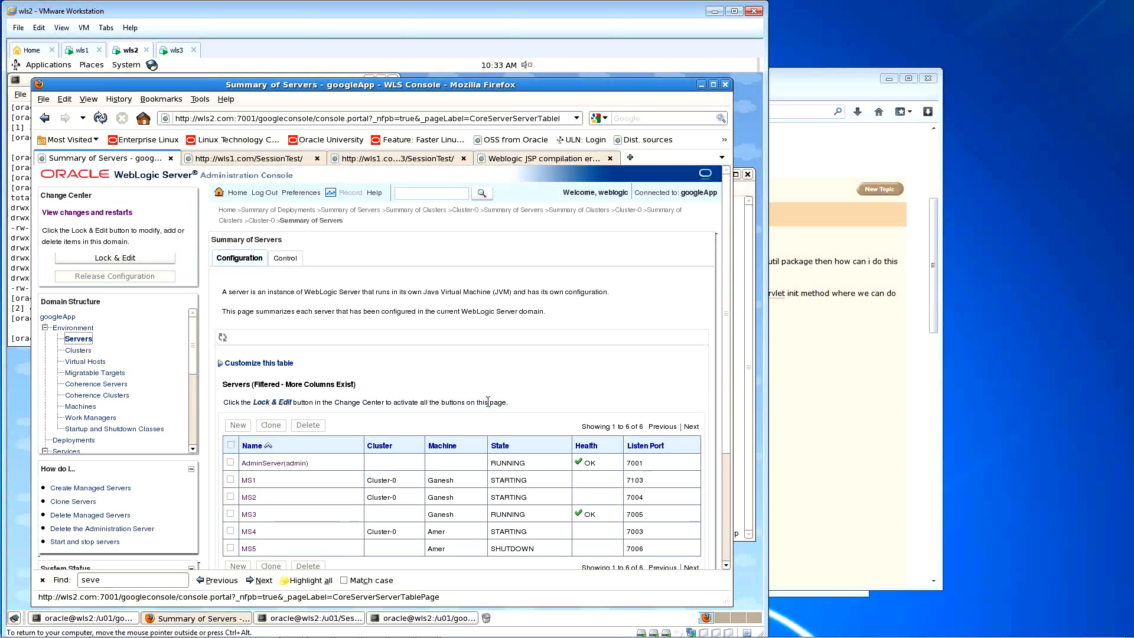
Step: Refresh the Summary of Servers and read through the description paragraphs
click(99, 119)
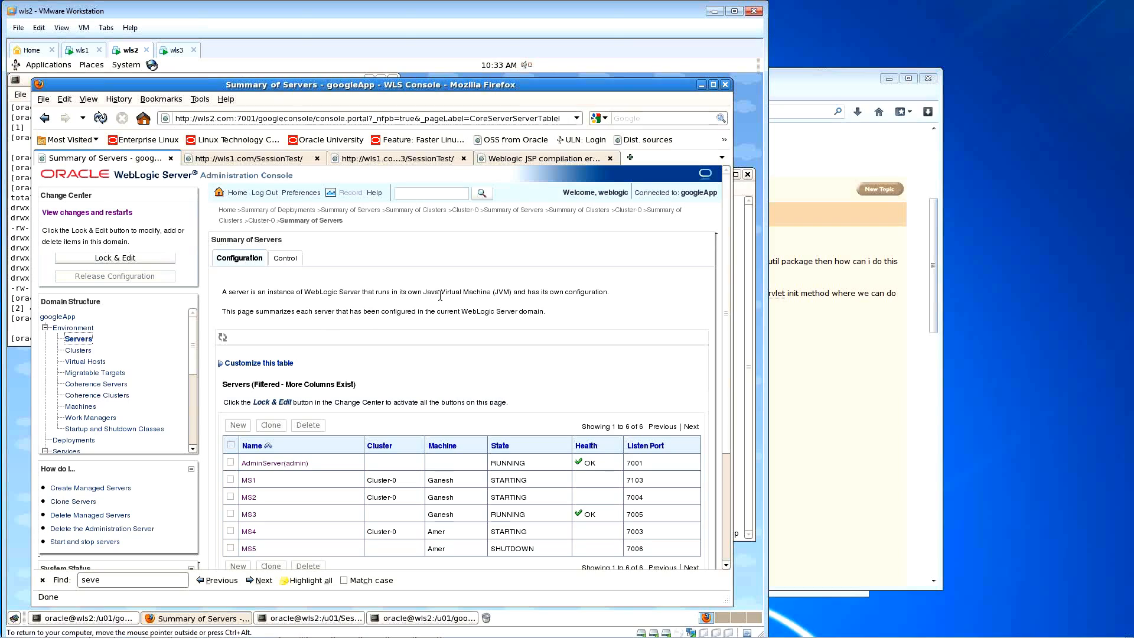
mouse_move(548, 313)
mouse_down()
mouse_move(222, 292)
mouse_move(481, 293)
mouse_move(561, 313)
mouse_up()
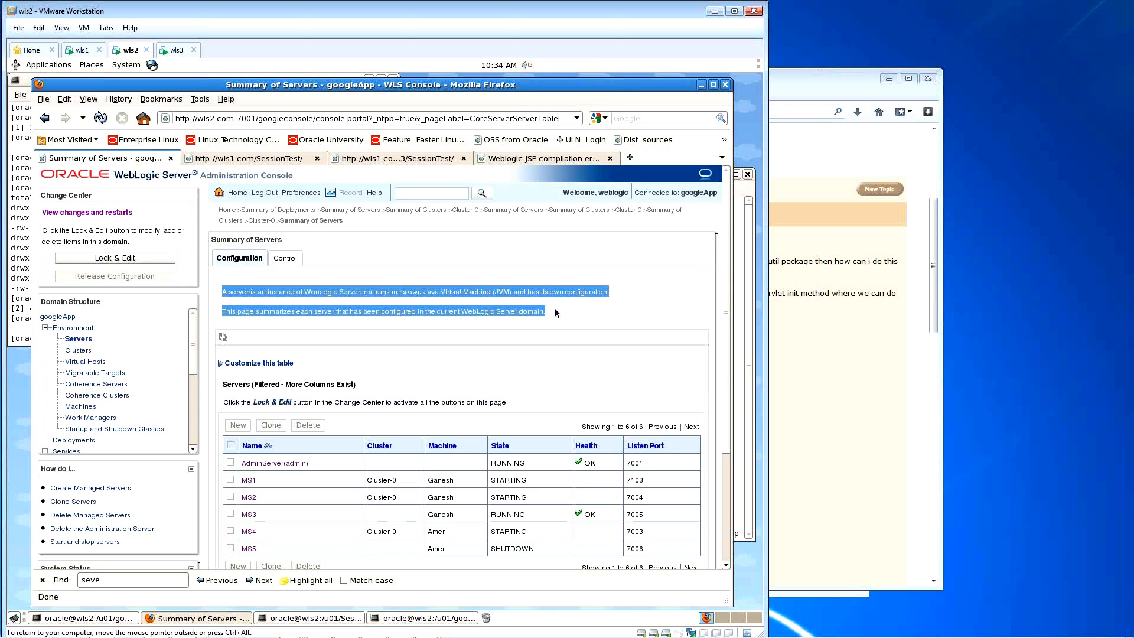
click(553, 313)
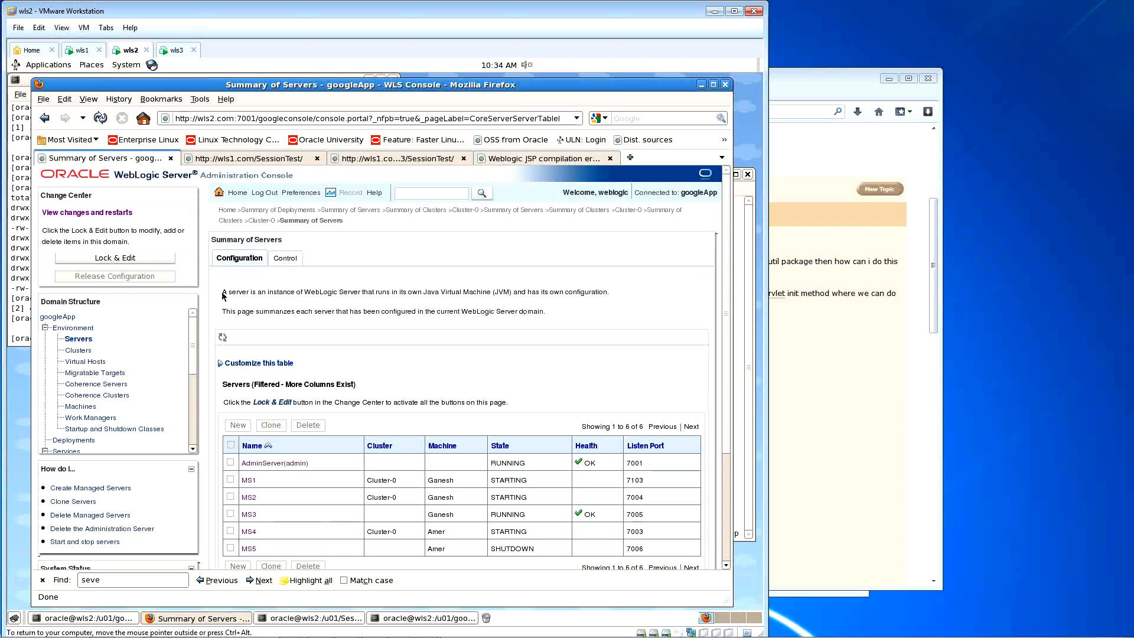
drag(223, 295, 420, 308)
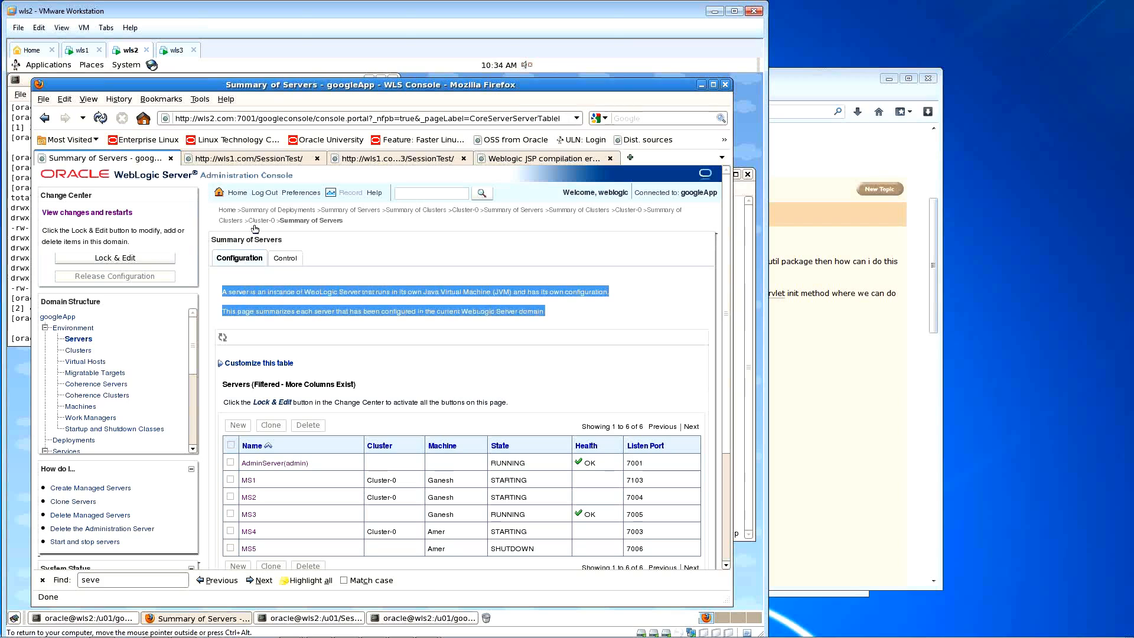
click(550, 306)
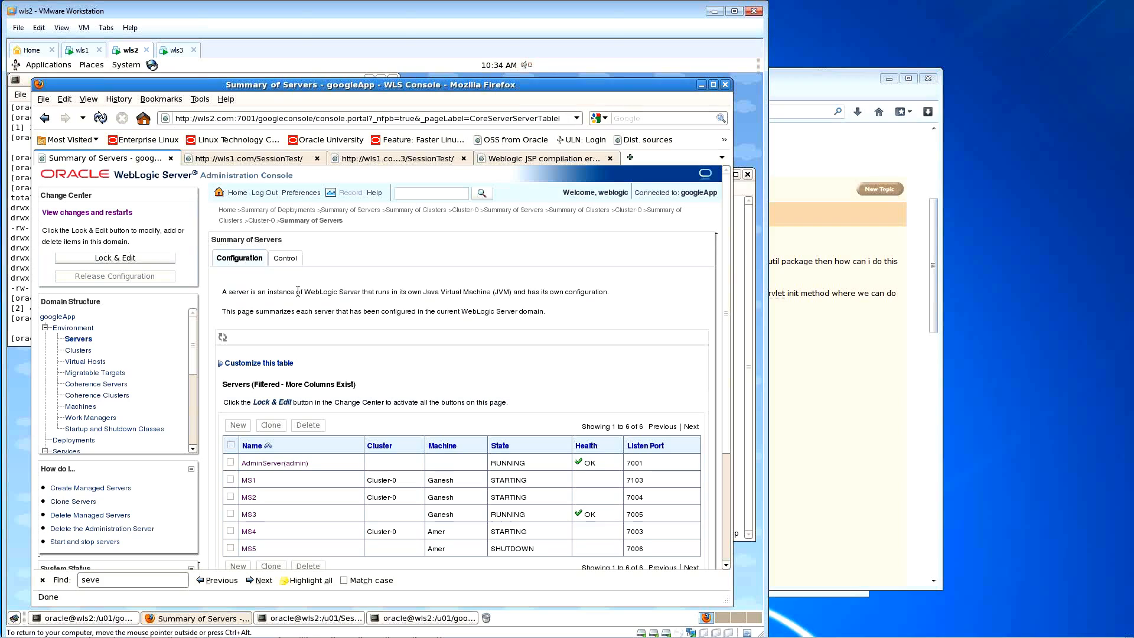
drag(224, 294, 539, 321)
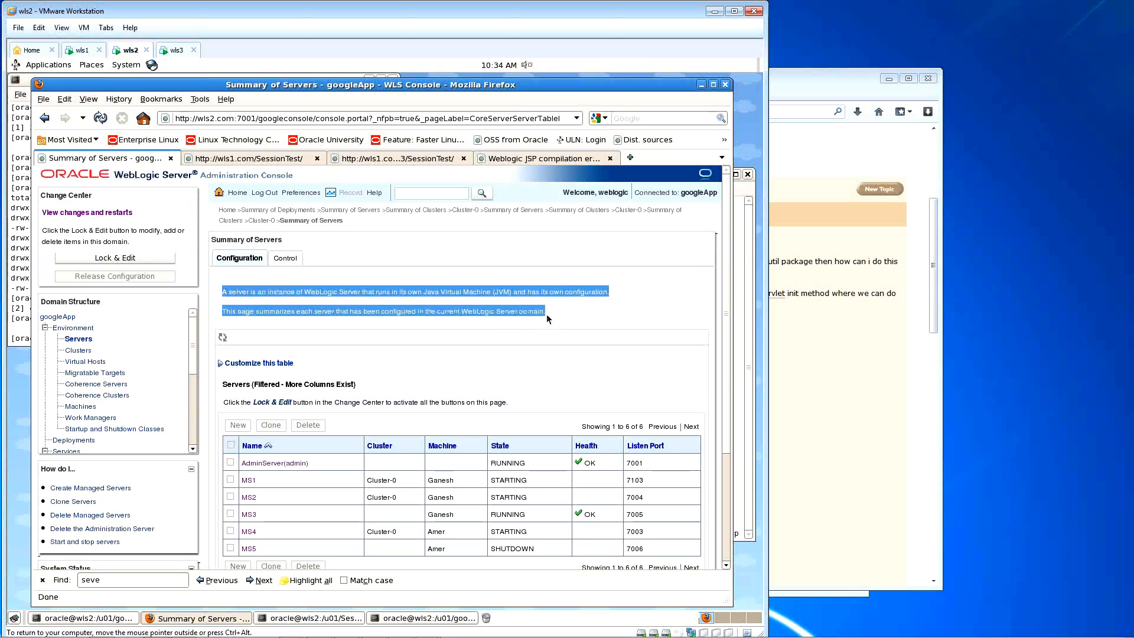
click(548, 306)
drag(549, 306, 227, 291)
click(592, 324)
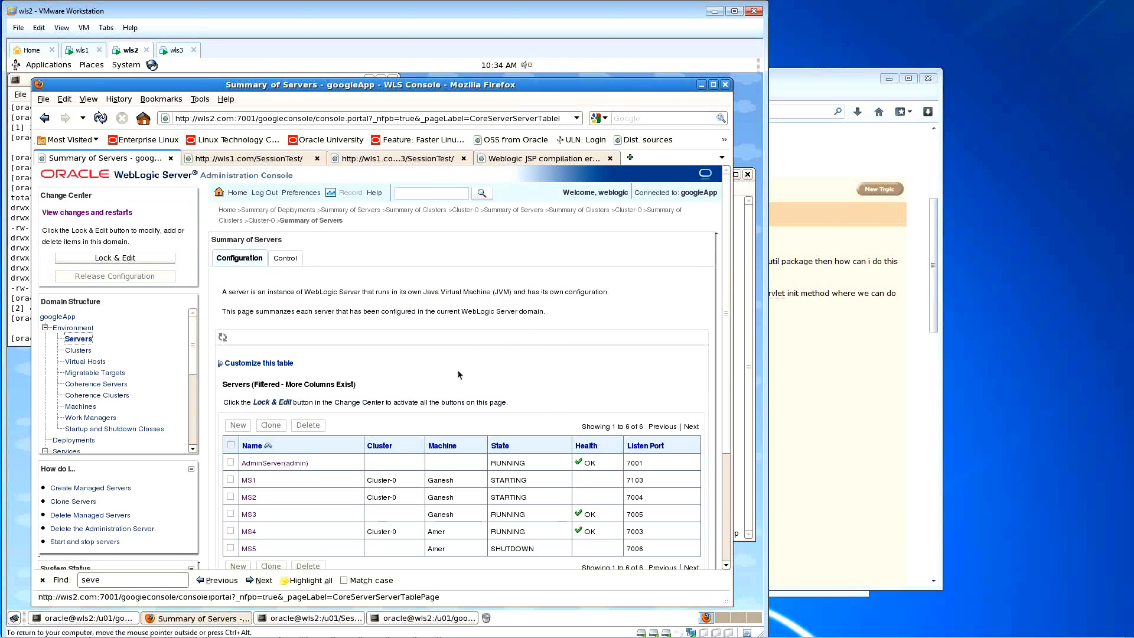
Step: Refresh again to see MS4 RUNNING with OK health while MS1 and MS2 remain STARTING
click(100, 118)
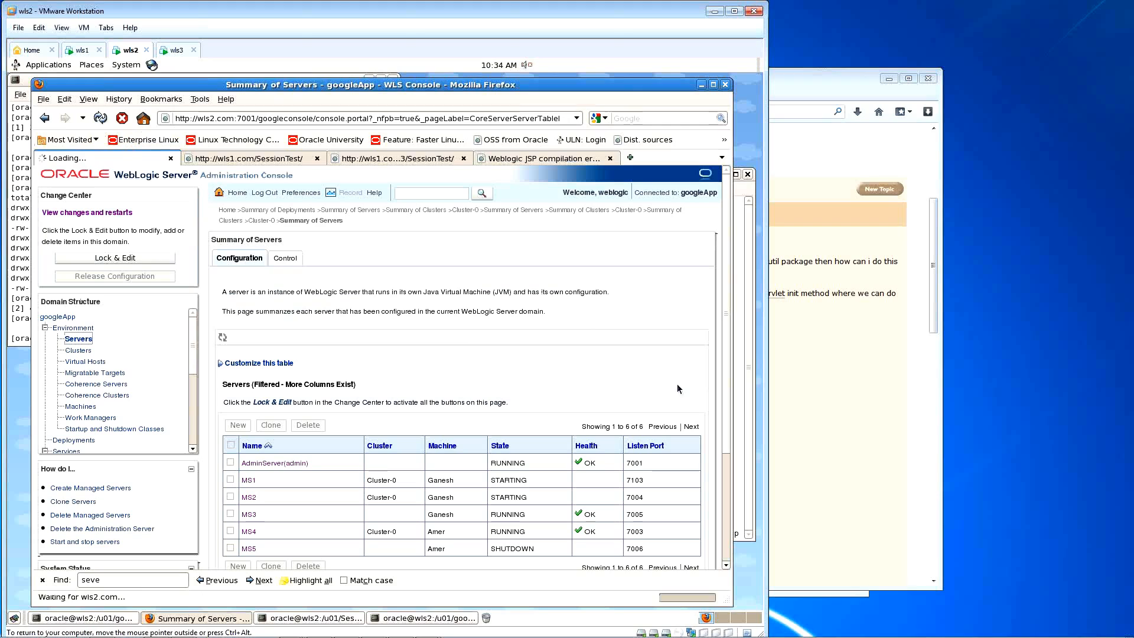
mouse_move(530, 498)
mouse_down()
mouse_move(492, 480)
mouse_move(534, 486)
mouse_up()
click(491, 479)
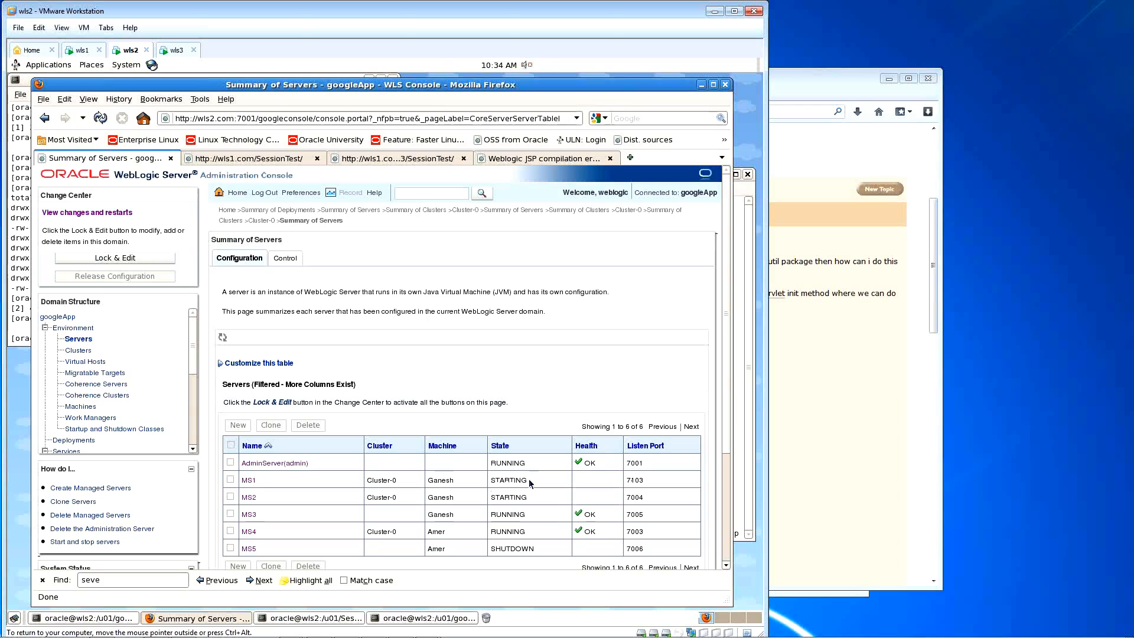
drag(530, 483, 492, 482)
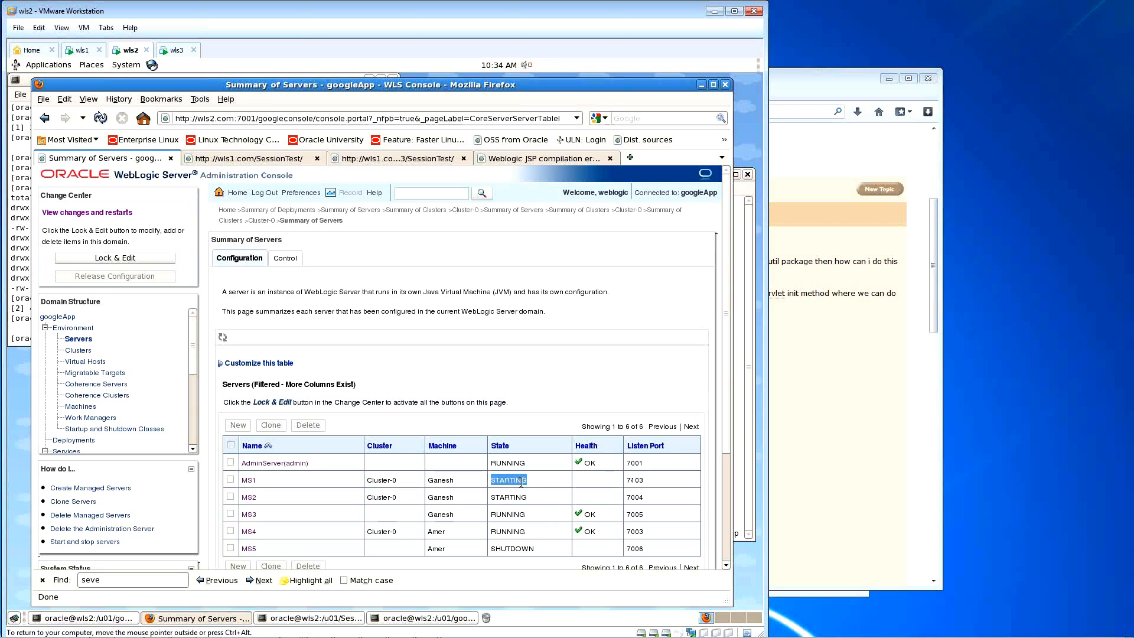
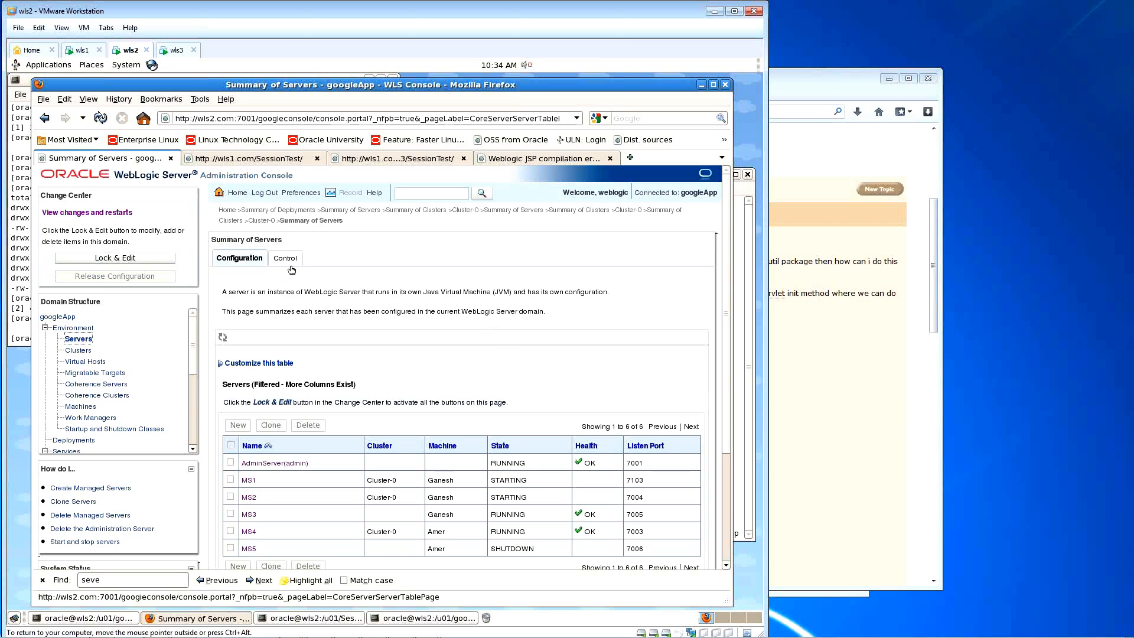
Step: Reload the Summary of Servers repeatedly to track MS1 and MS2 startup progress
click(100, 118)
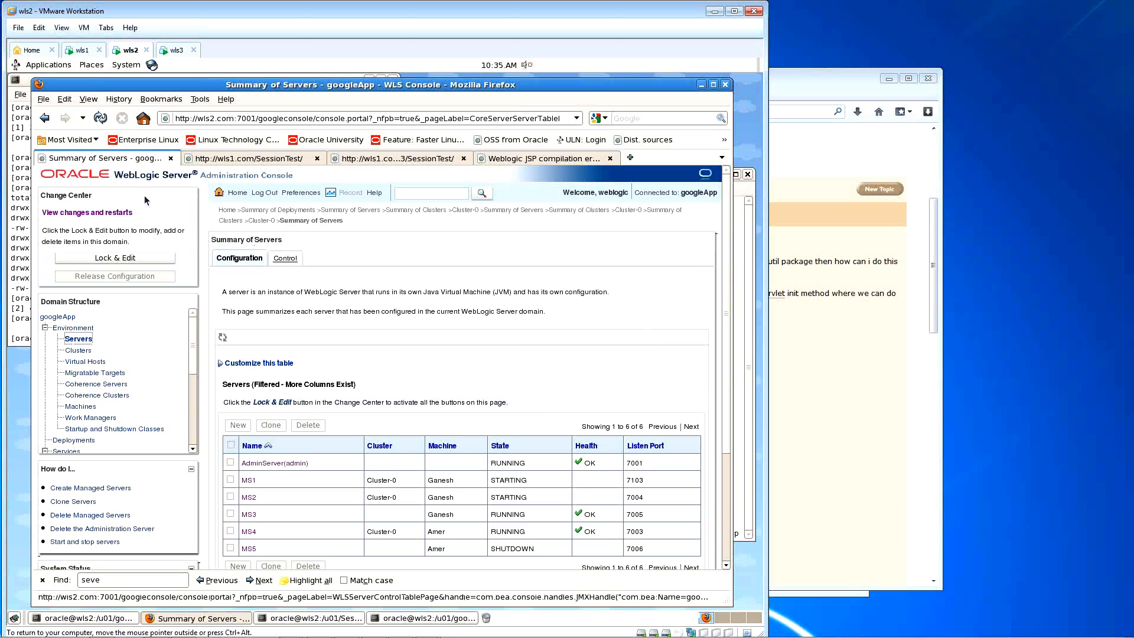
click(101, 119)
click(101, 119)
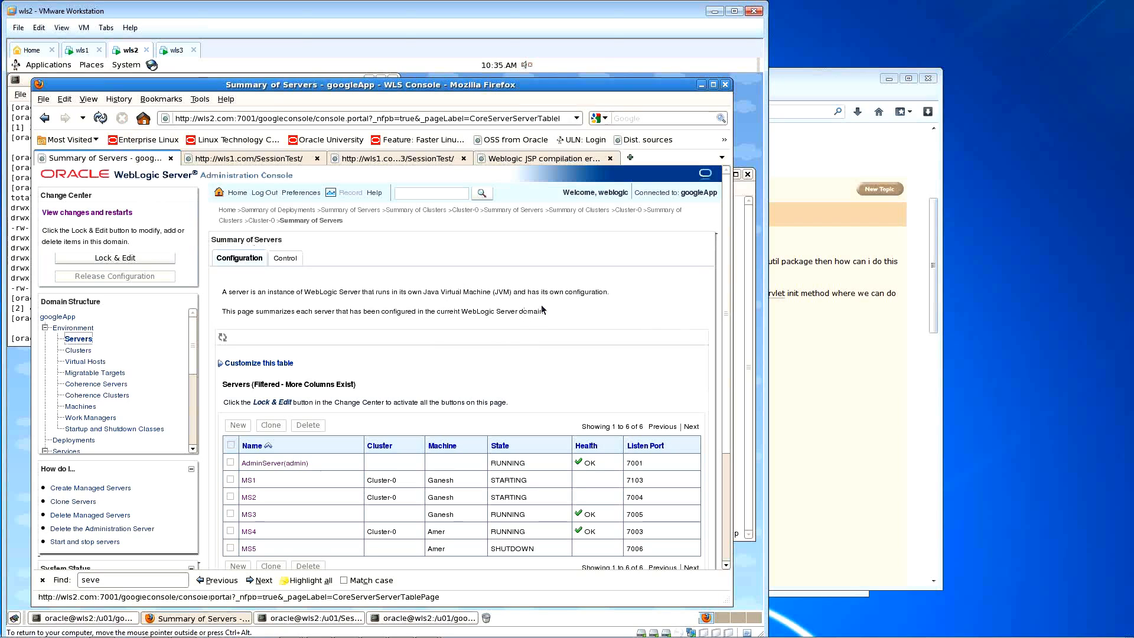
click(101, 119)
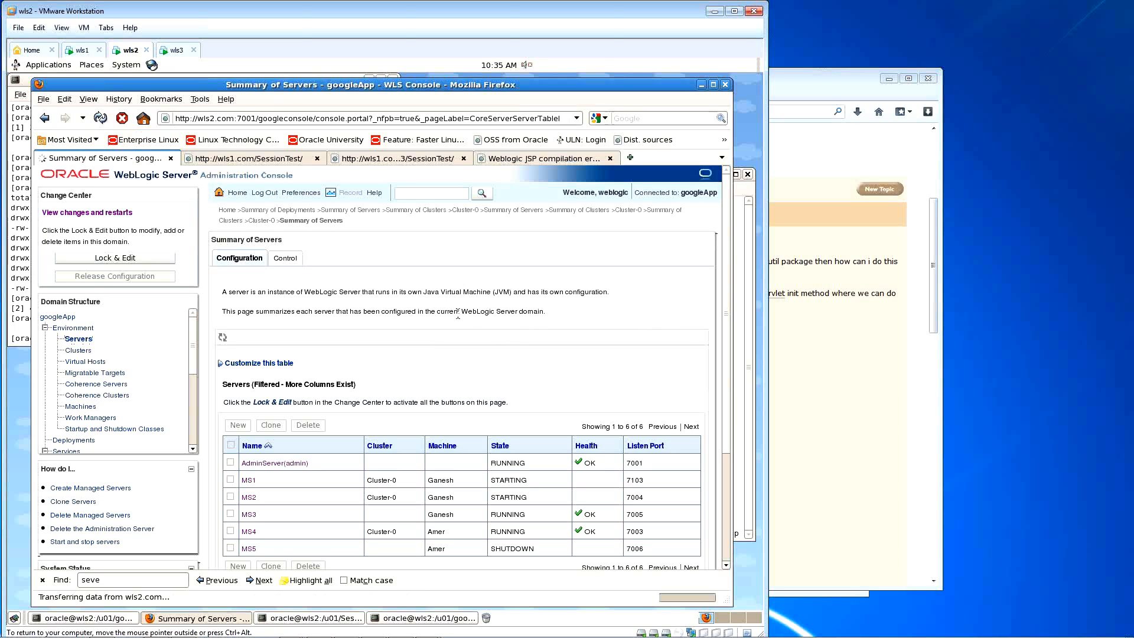
click(101, 119)
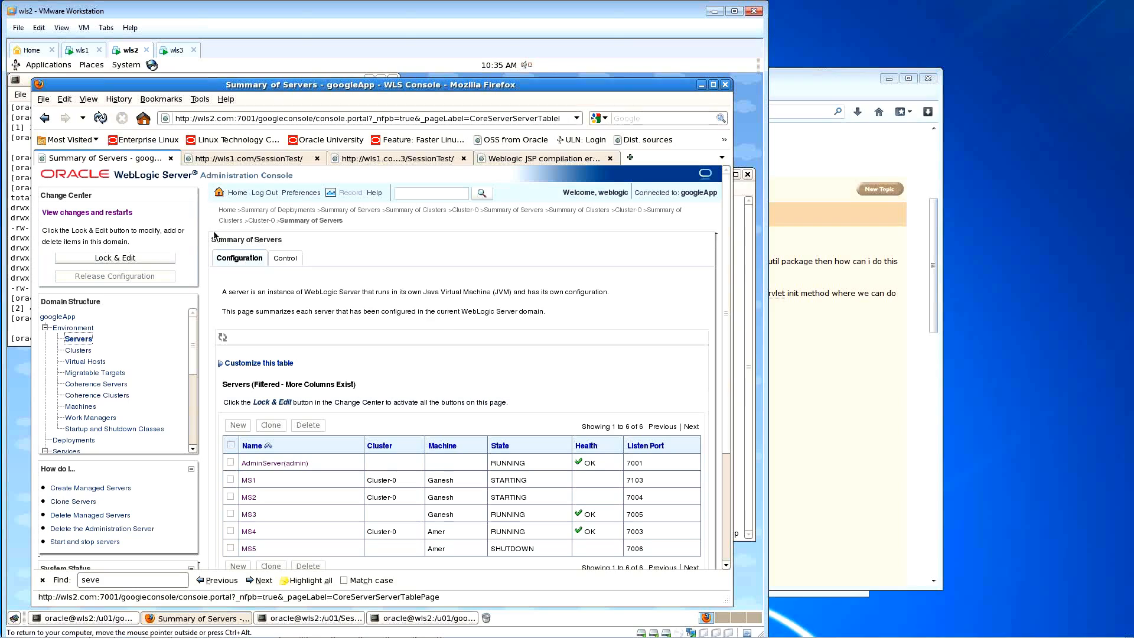
click(101, 118)
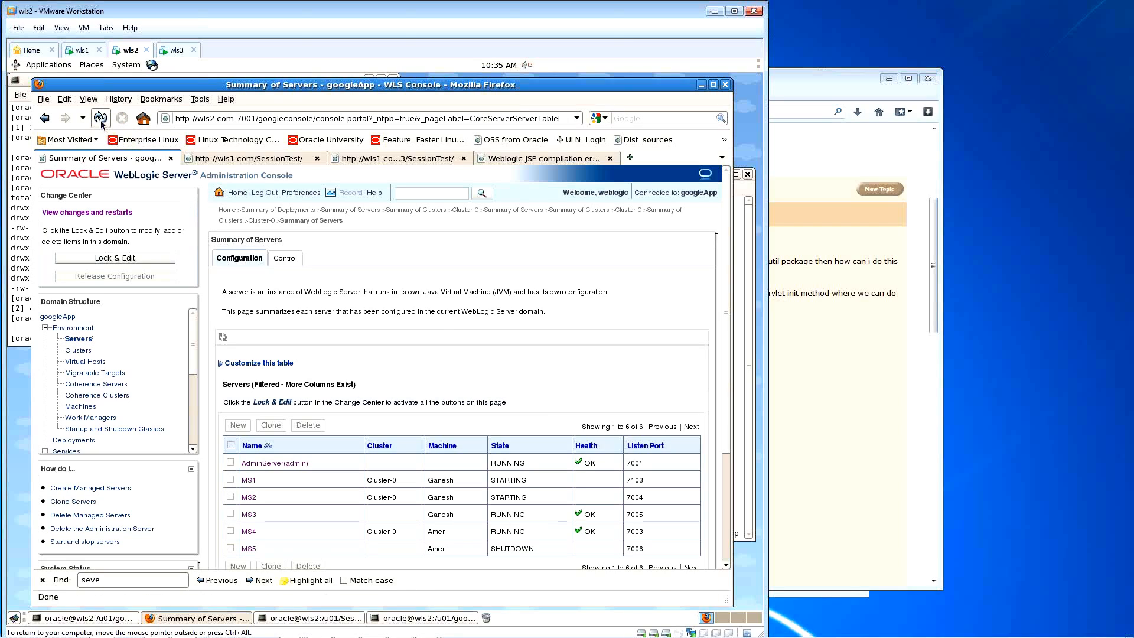
click(101, 119)
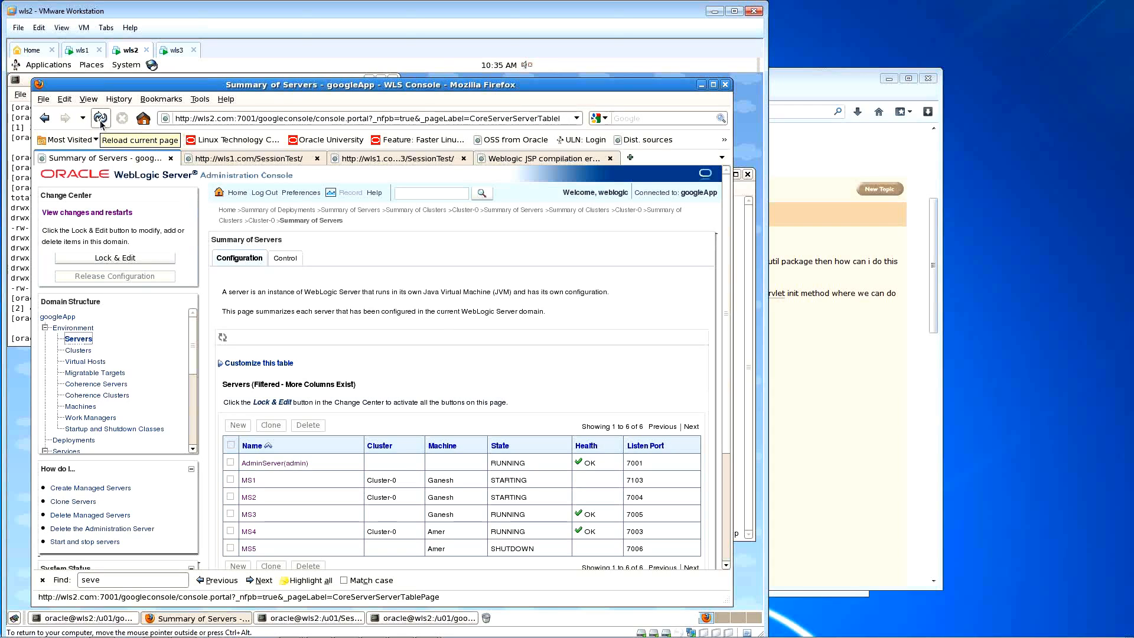
click(101, 125)
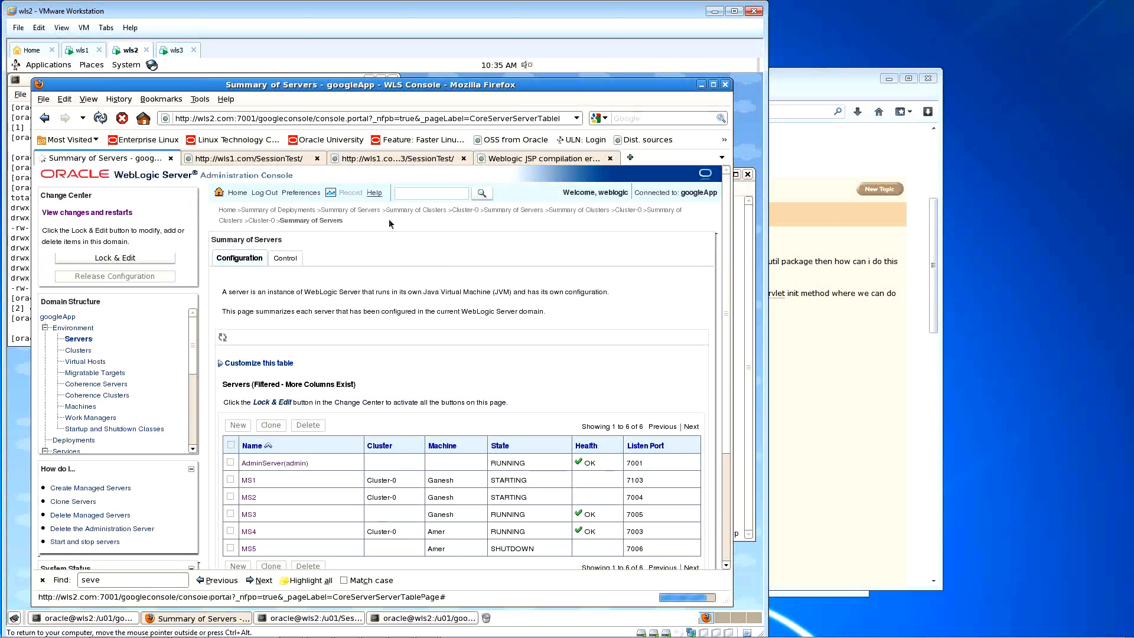
Step: Highlight the intro sentences, reload again, and view the Control tab showing MS1 and MS2 starting
drag(539, 312, 220, 298)
click(554, 310)
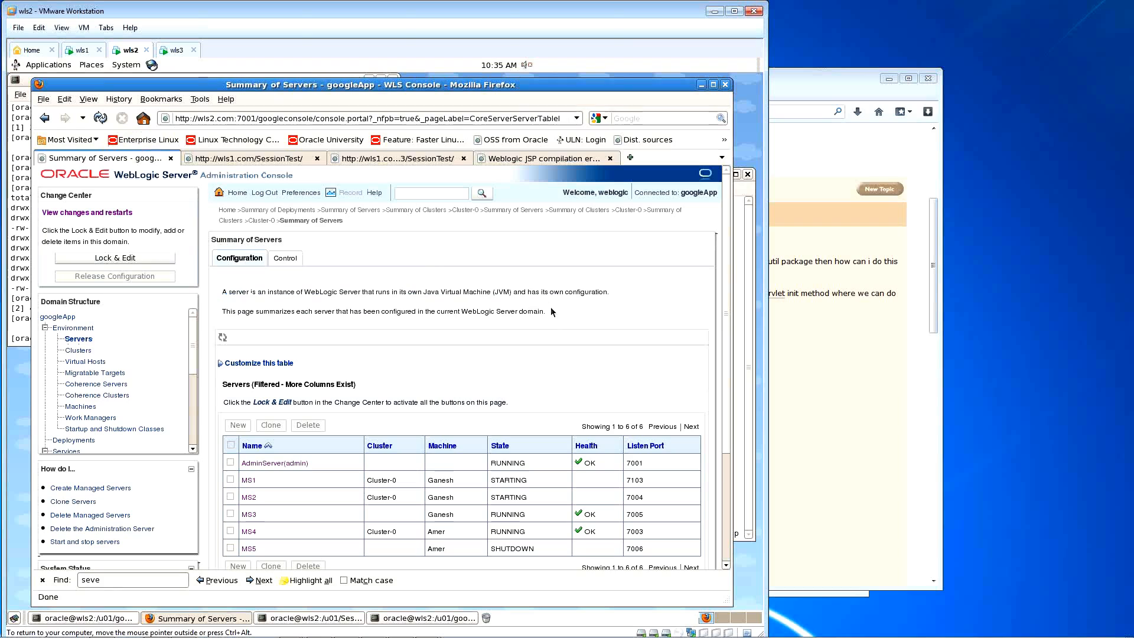
drag(548, 315, 210, 289)
click(100, 119)
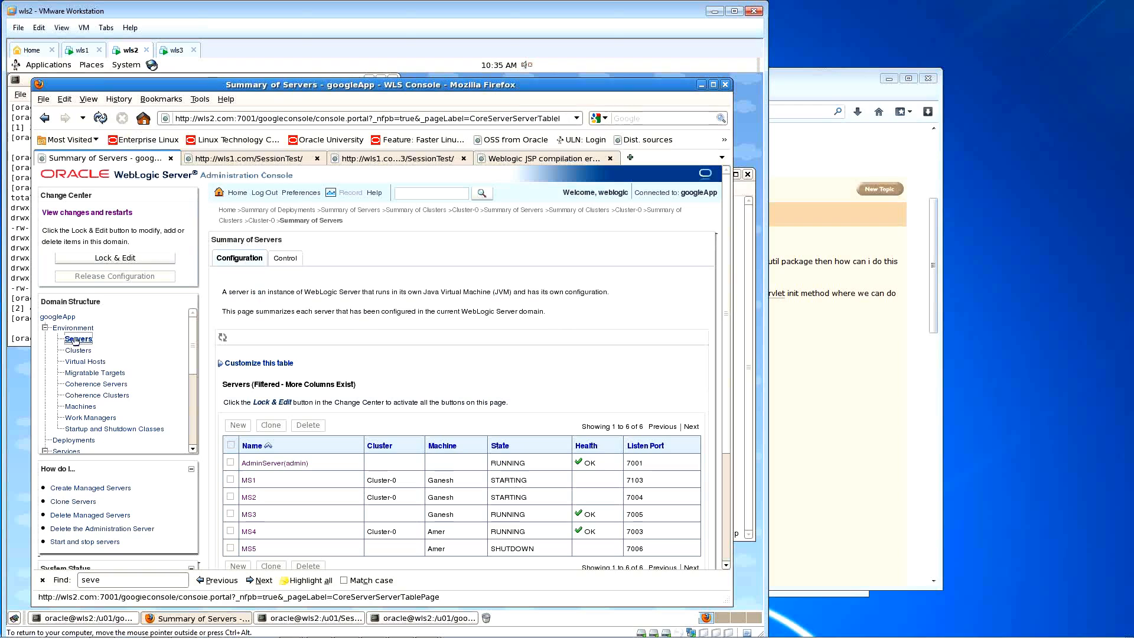
click(101, 118)
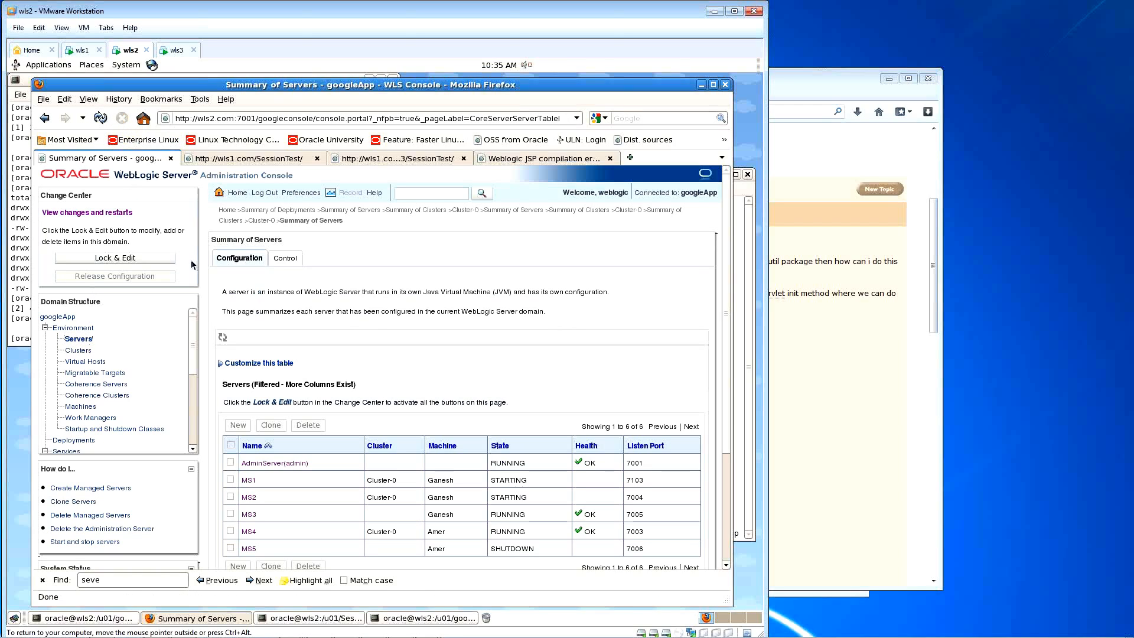
click(101, 118)
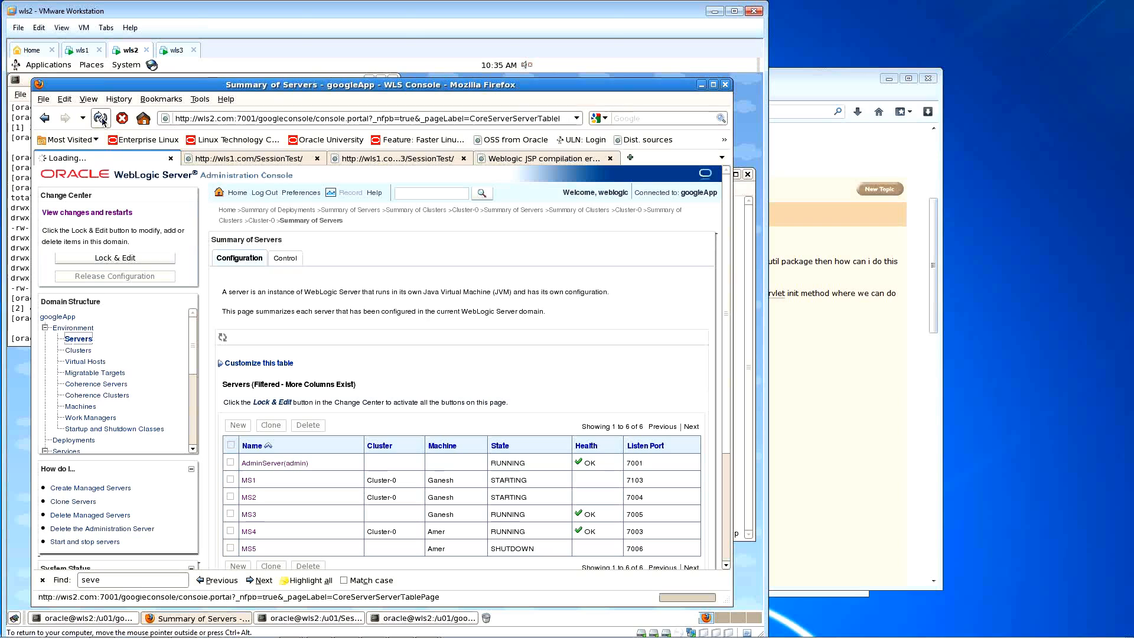
click(100, 118)
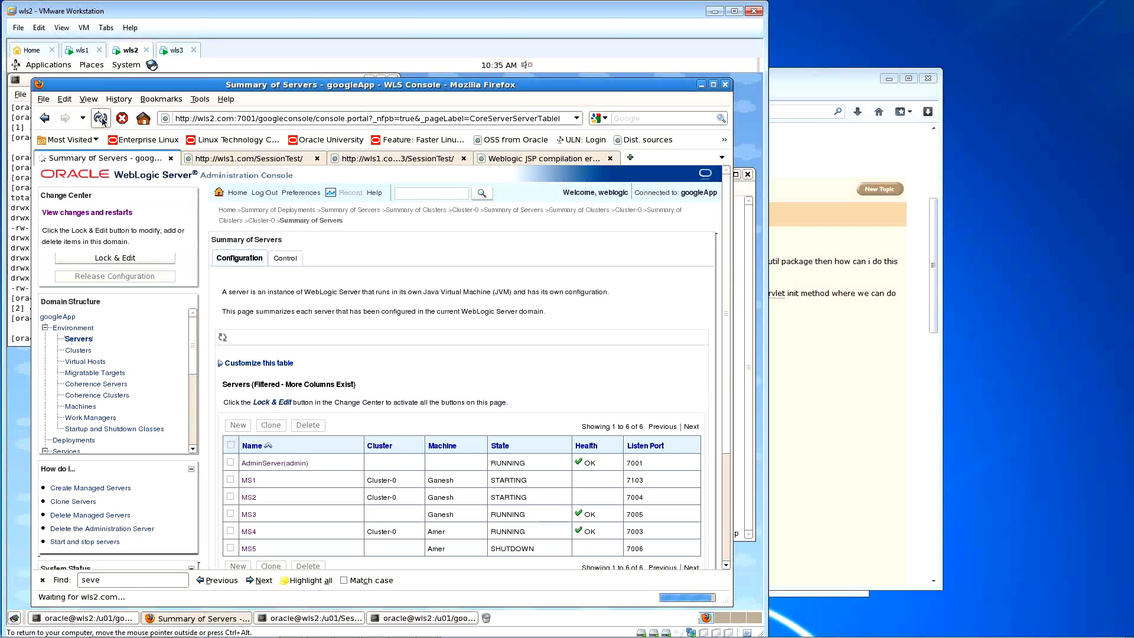
click(285, 259)
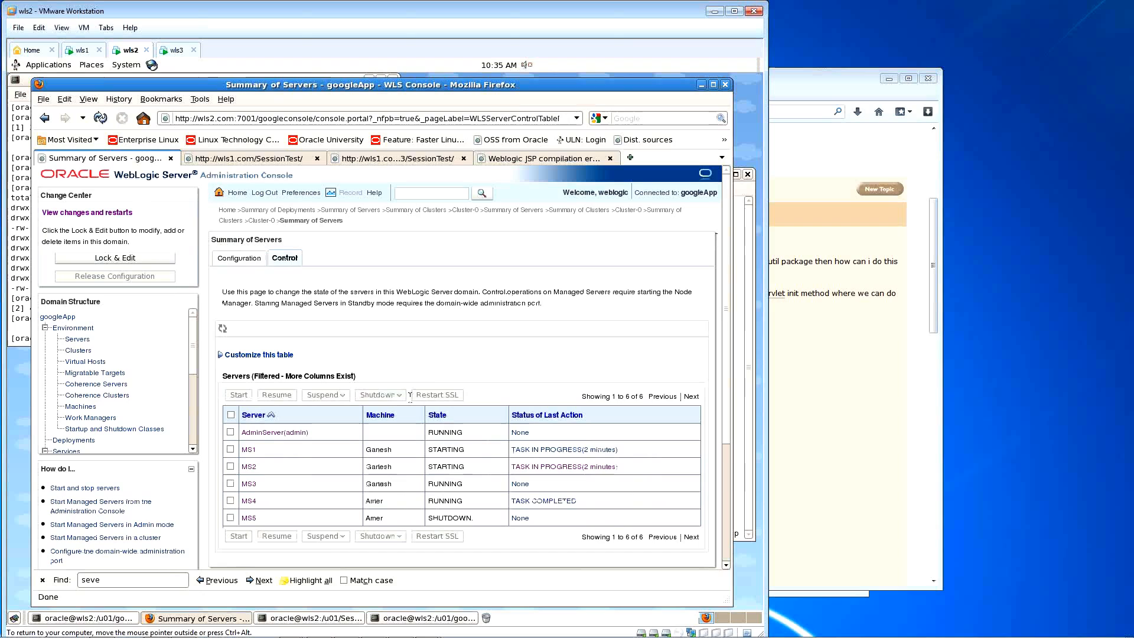
click(101, 118)
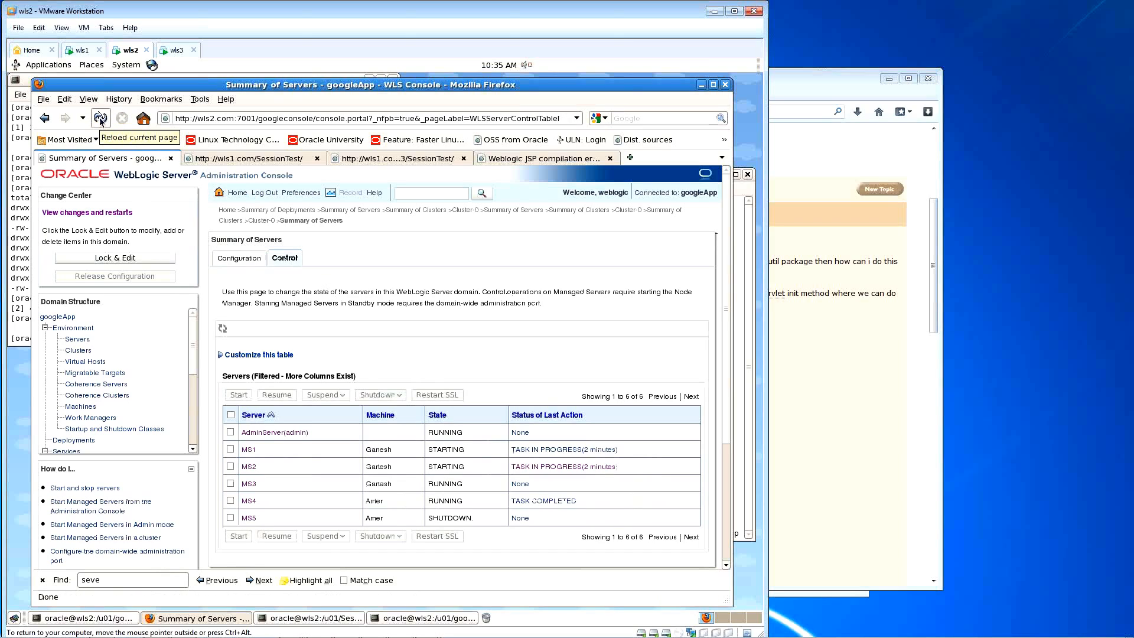
click(101, 118)
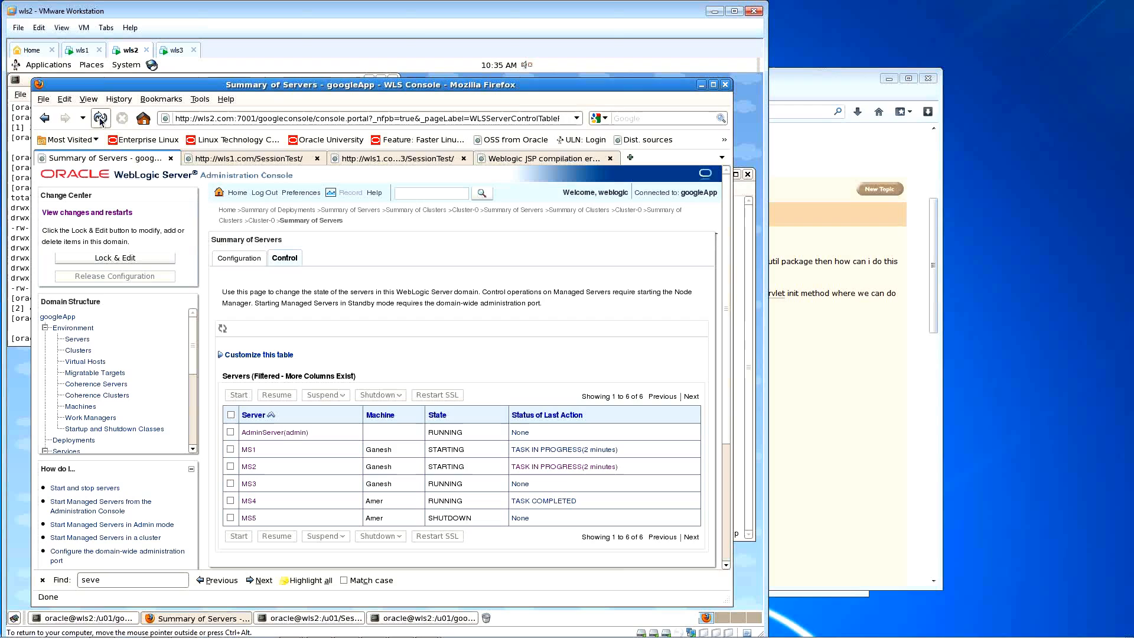
click(101, 118)
click(100, 119)
click(82, 53)
text(:e)
key(Return)
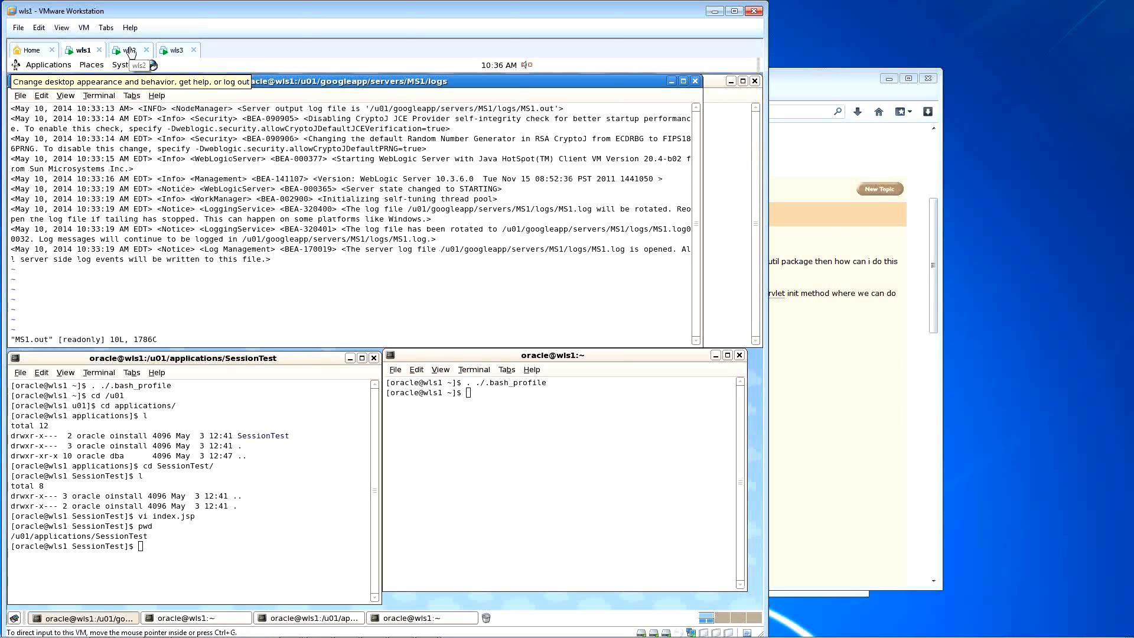
click(130, 51)
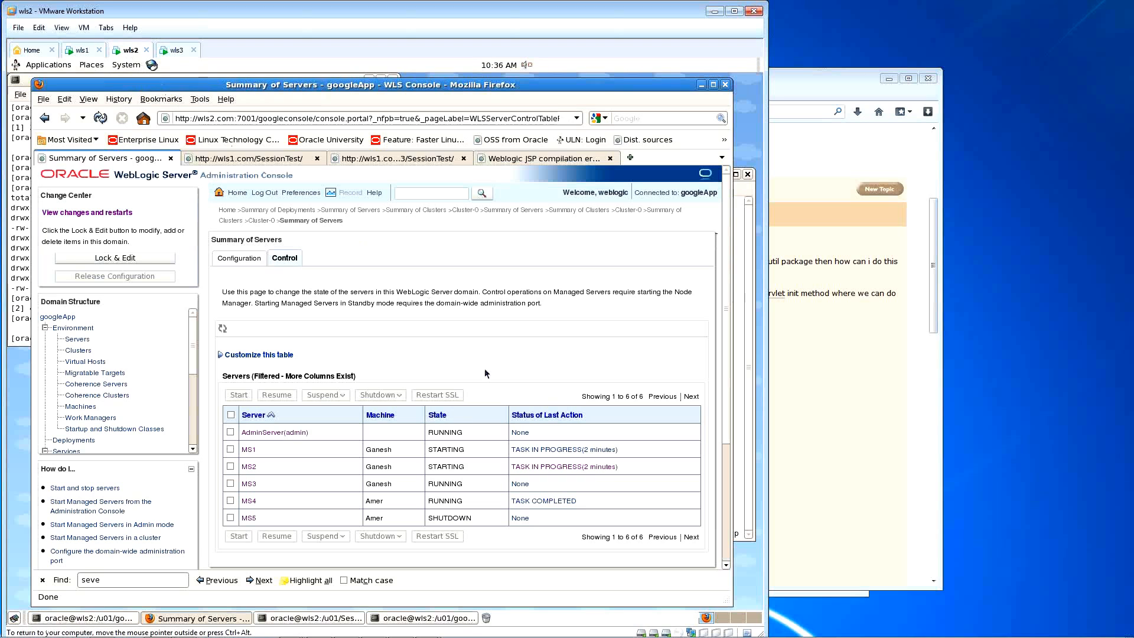
click(124, 141)
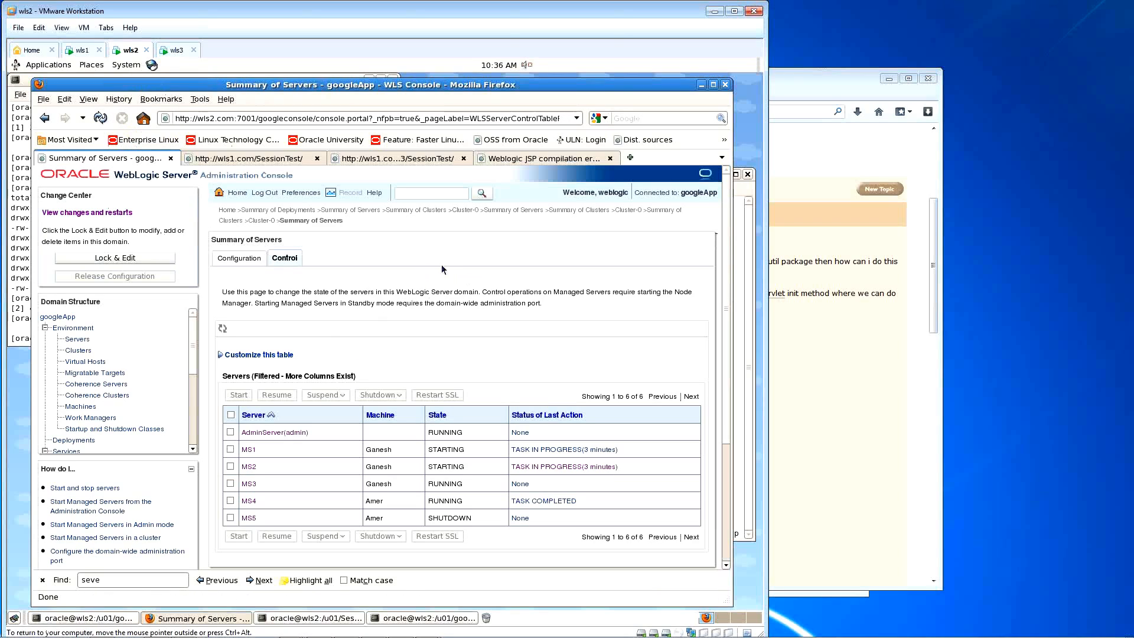
Step: On wls1, reload MS1.out in vi with :e! to show newest Cluster-0 messages, then return to wls2
click(83, 51)
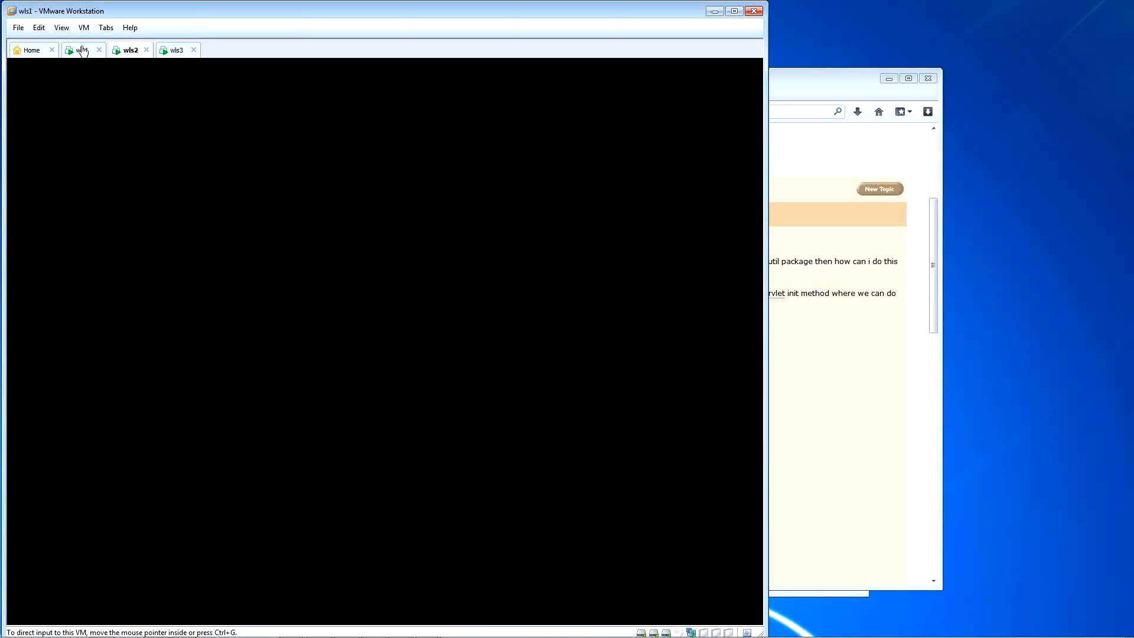
text(:e!)
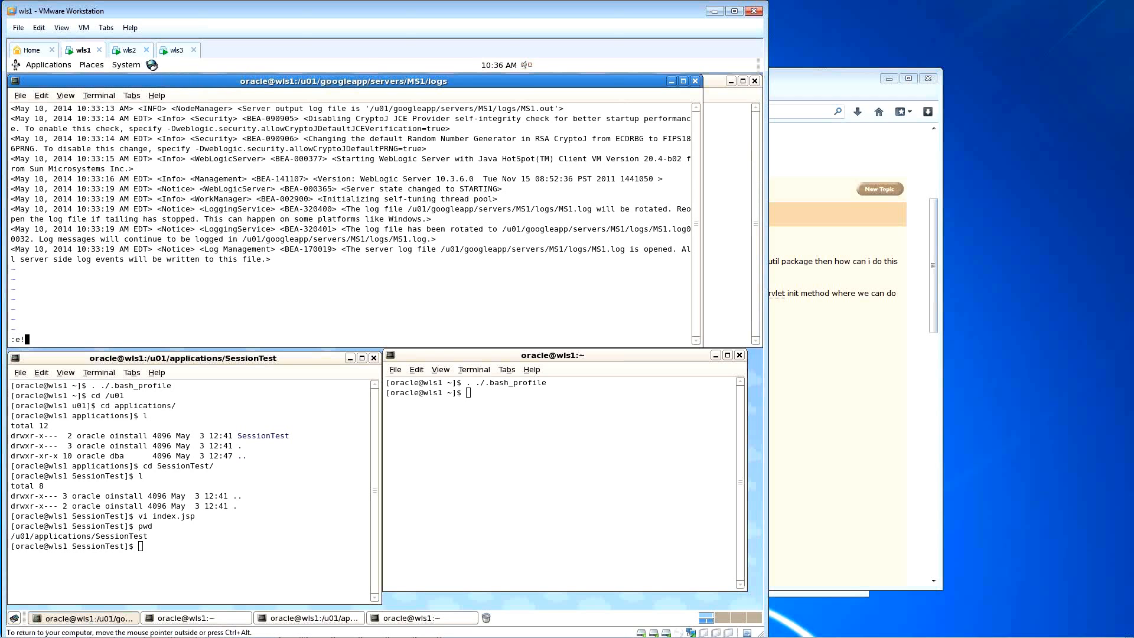
key(Return)
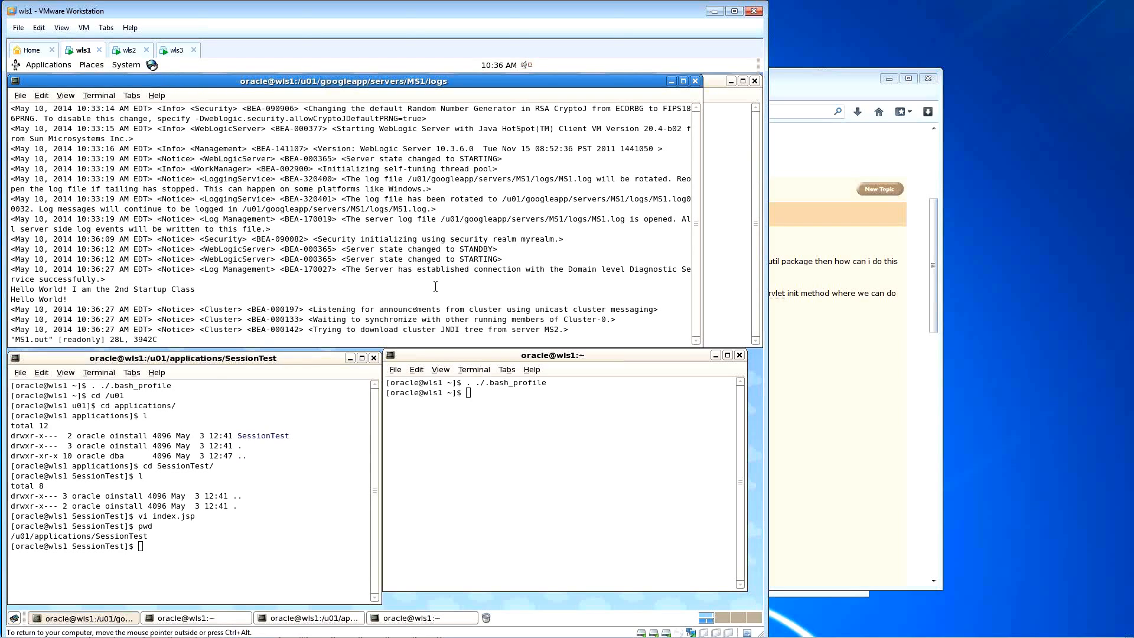
click(130, 51)
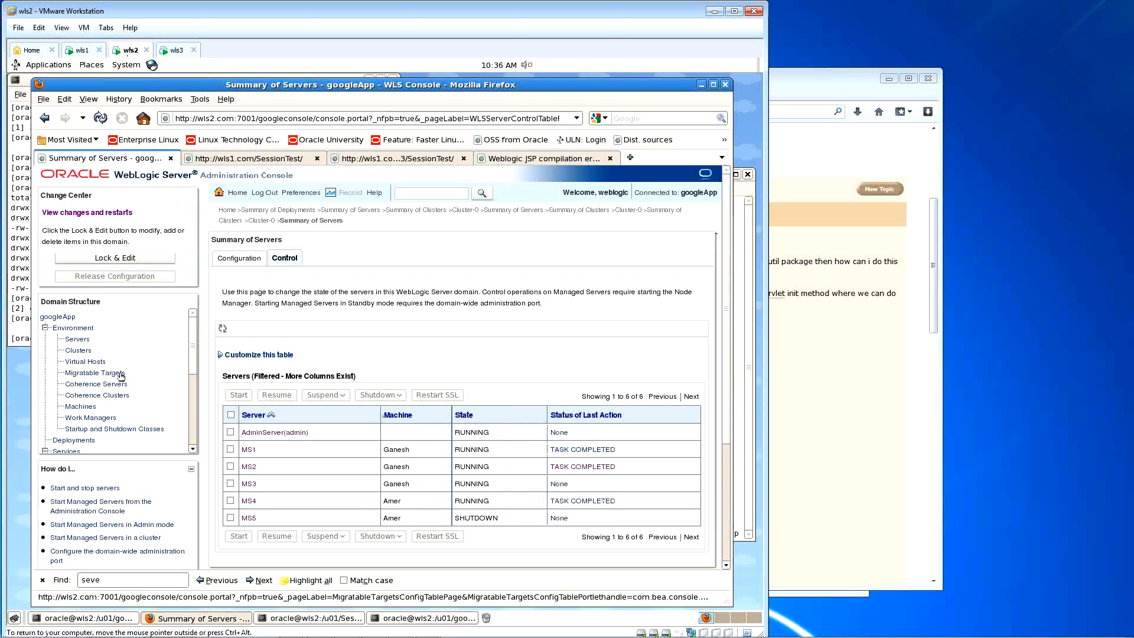
Step: Confirm MS1, MS2 and MS4 are running and healthy, then reload SessionTest listing connections con[0]–con[14]
click(78, 338)
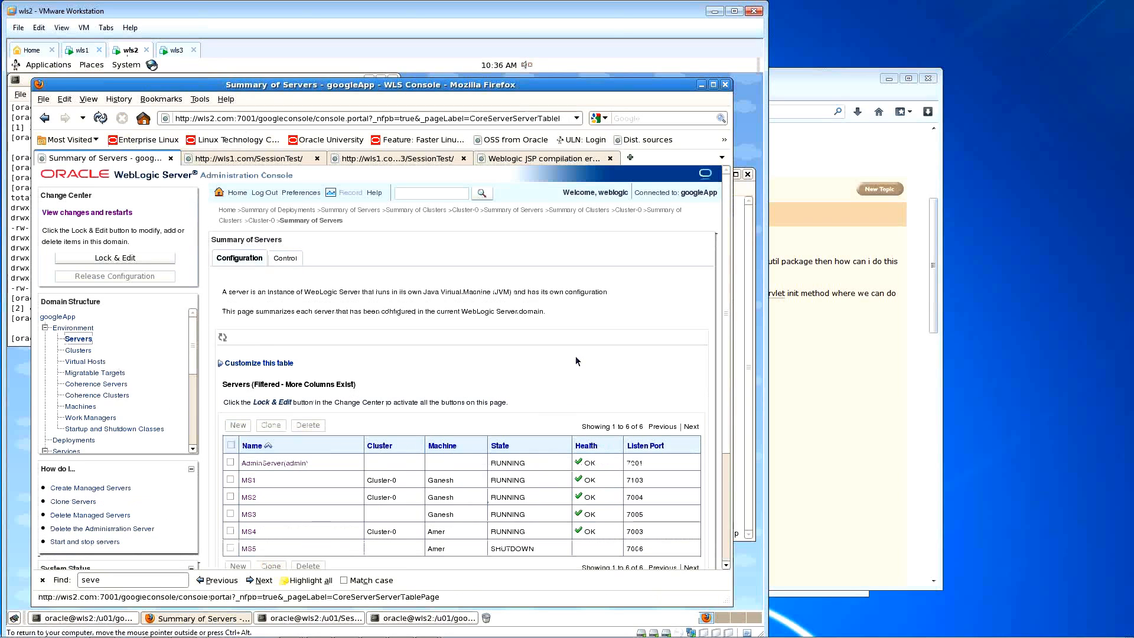
scroll(548, 386, down, 3)
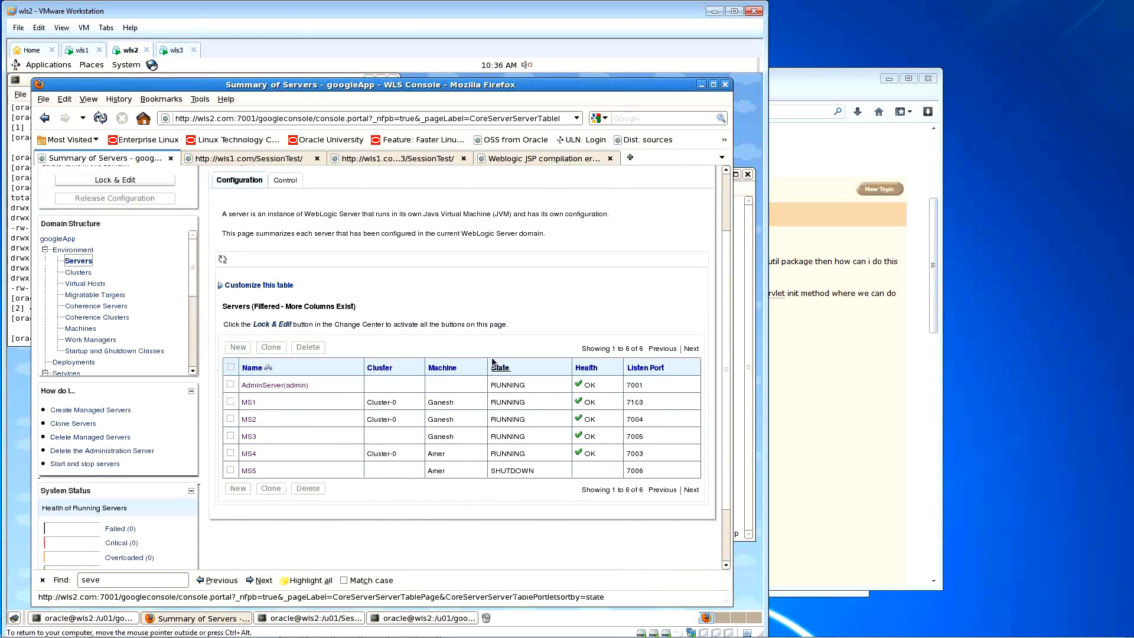
click(260, 159)
click(100, 117)
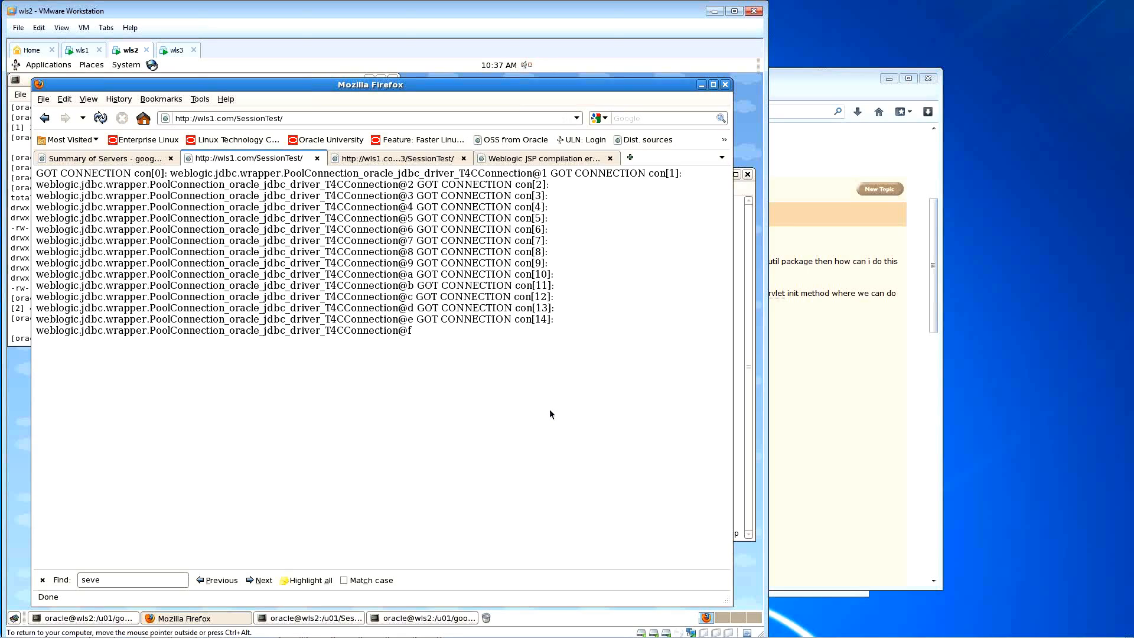
drag(424, 334, 38, 177)
click(436, 348)
Step: Open Cluster-0 from the Clusters summary and scroll through its General settings
click(121, 158)
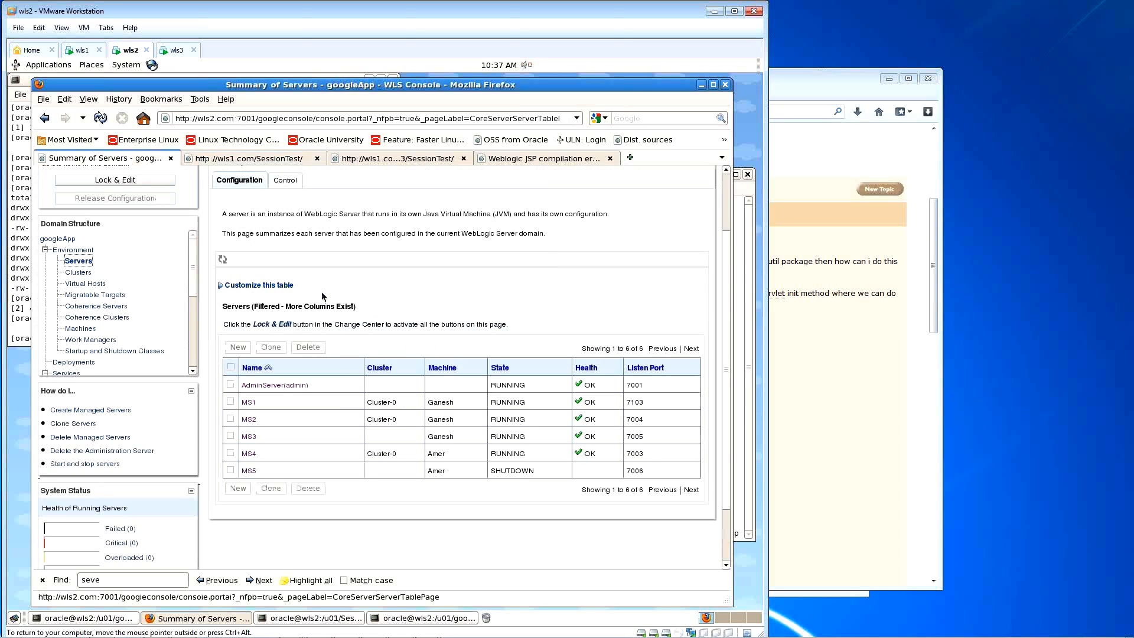
click(78, 273)
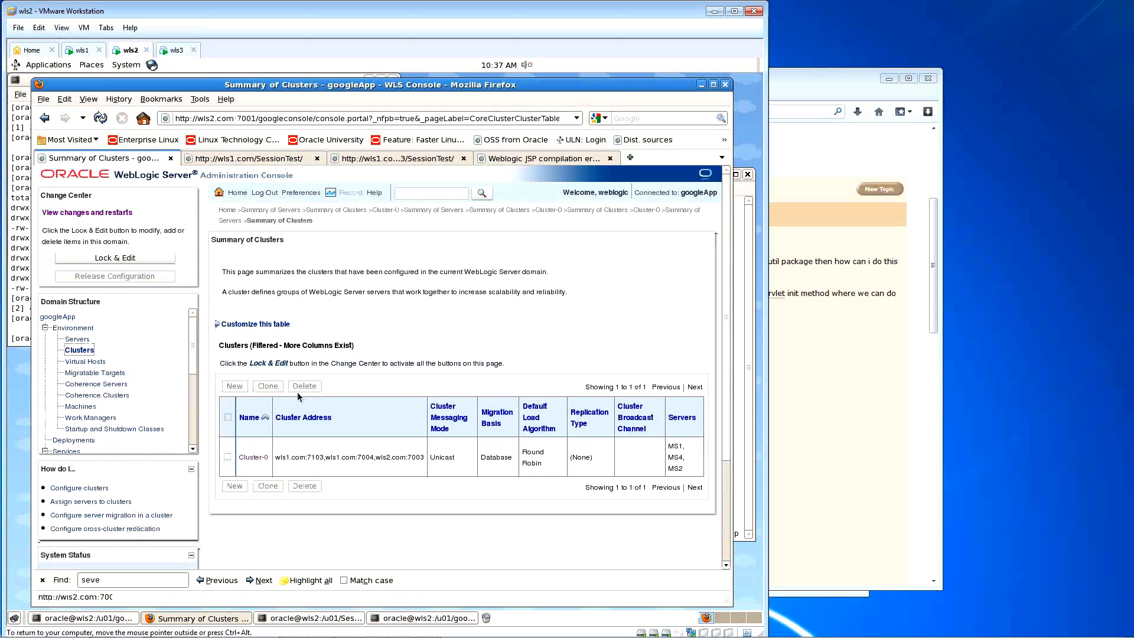
click(254, 459)
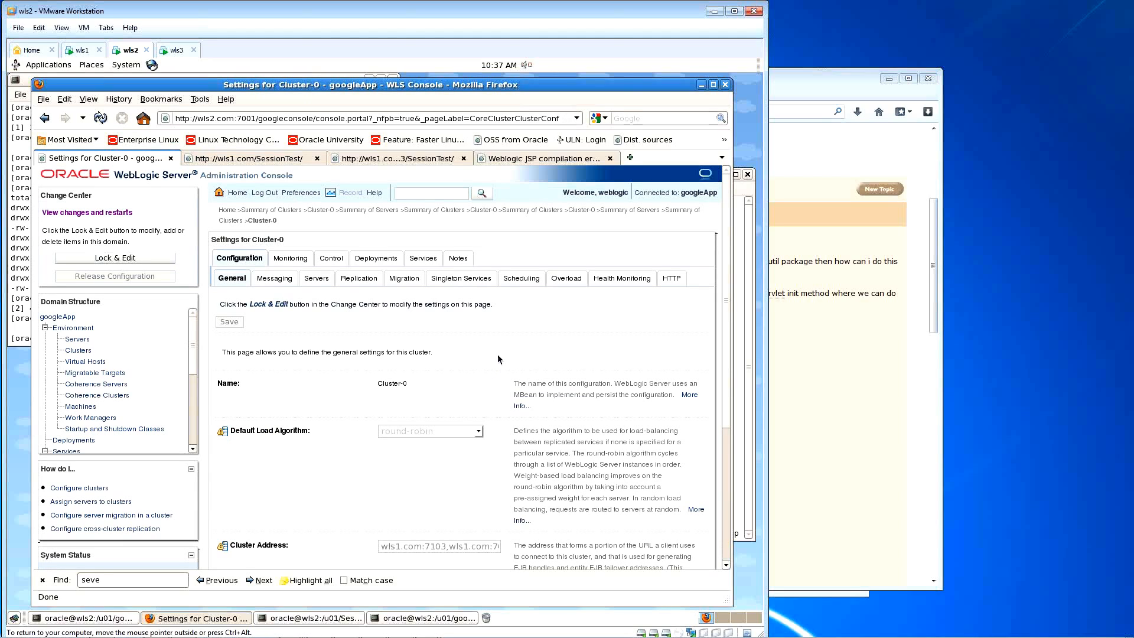
scroll(502, 381, down, 1)
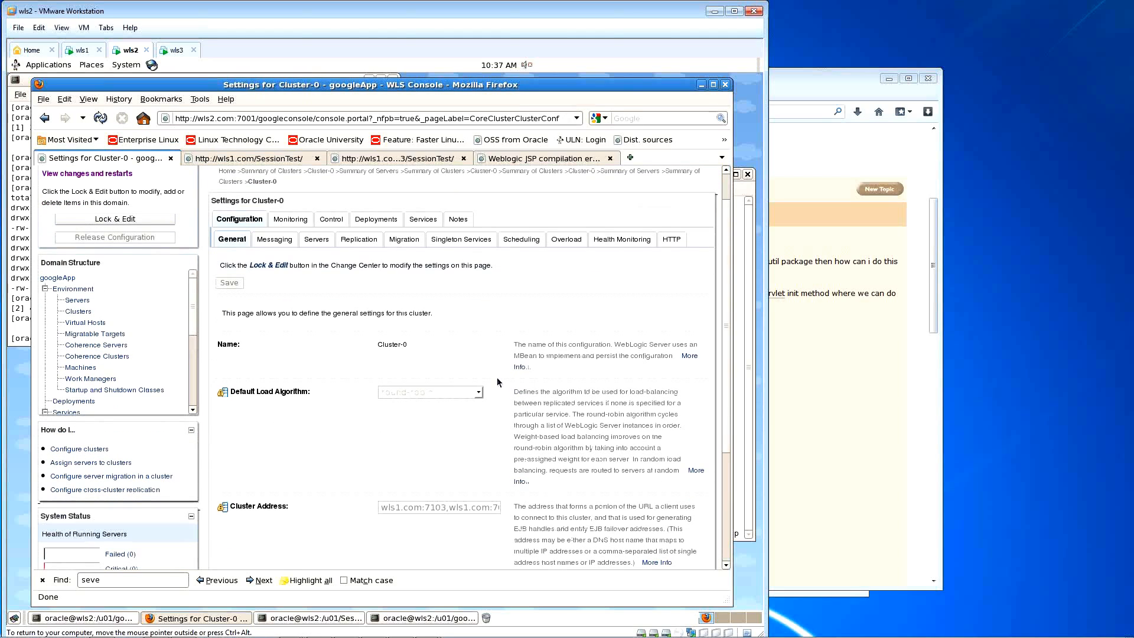
scroll(497, 377, down, 1)
scroll(407, 473, down, 3)
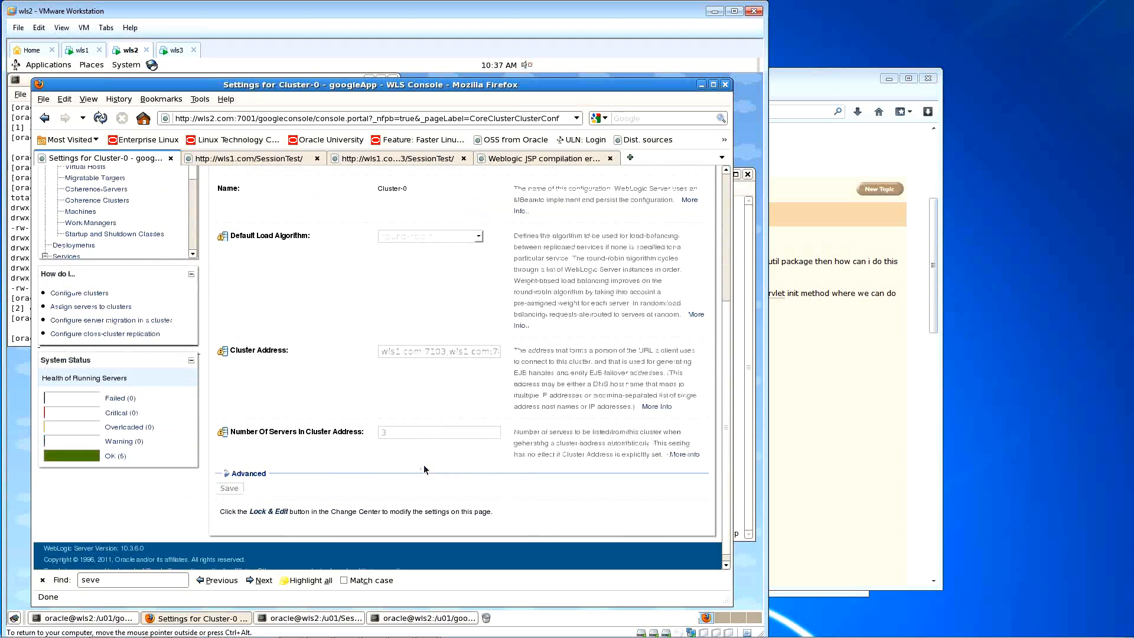
scroll(275, 467, down, 1)
Step: Expand Advanced to review Plug-In, Service Age Threshold and Warmup Timeout settings
click(248, 464)
scroll(513, 410, down, 5)
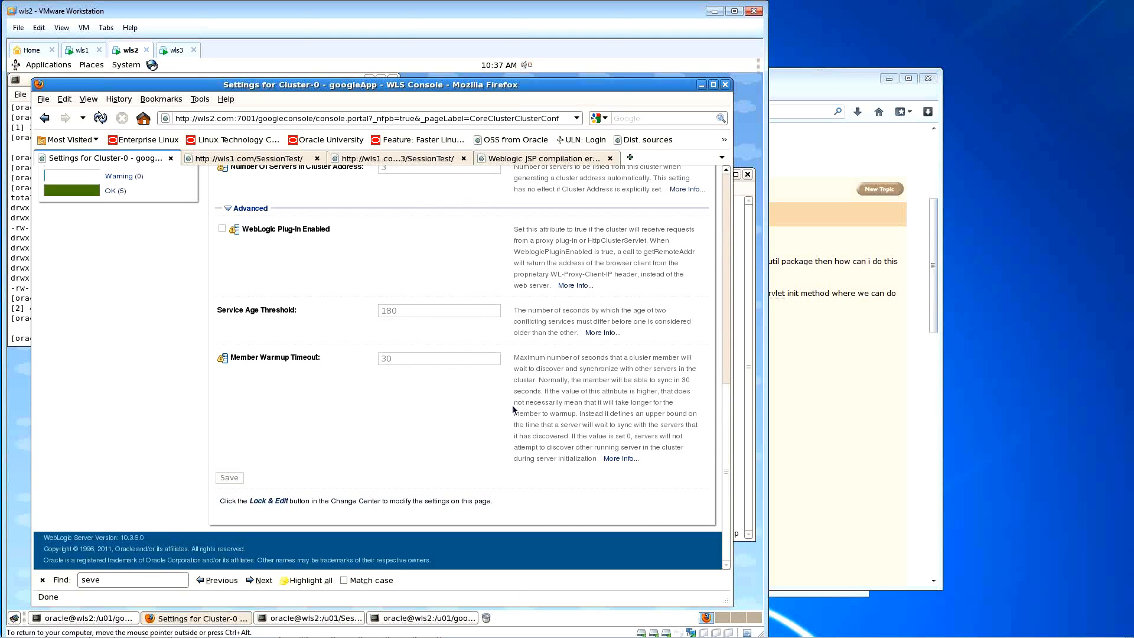
scroll(512, 405, up, 8)
scroll(542, 383, up, 3)
scroll(579, 390, up, 2)
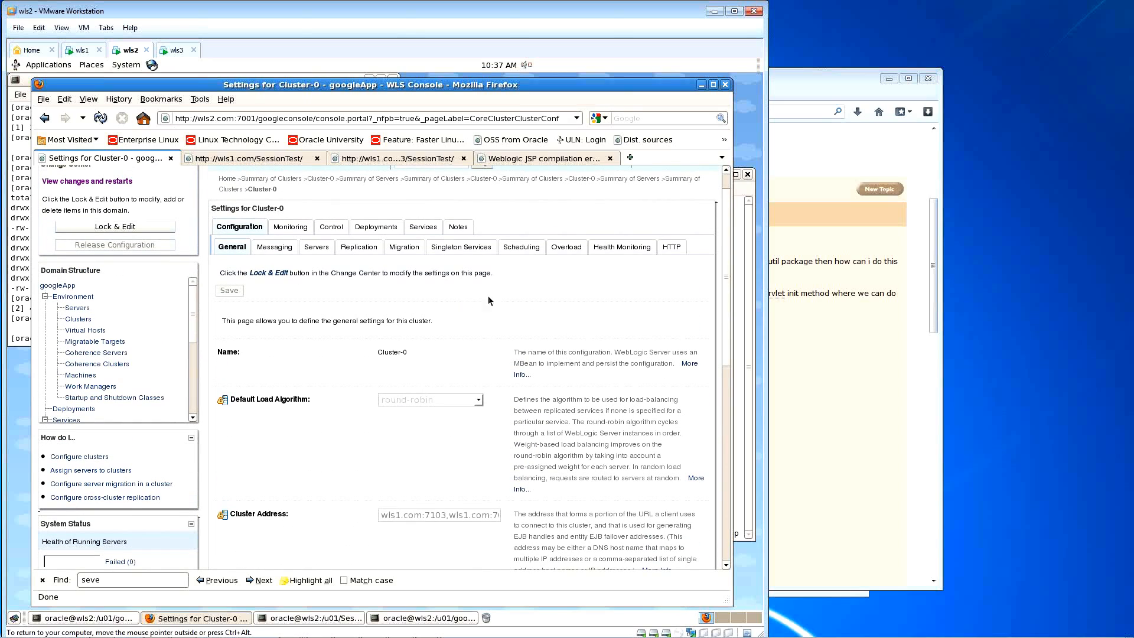
click(566, 247)
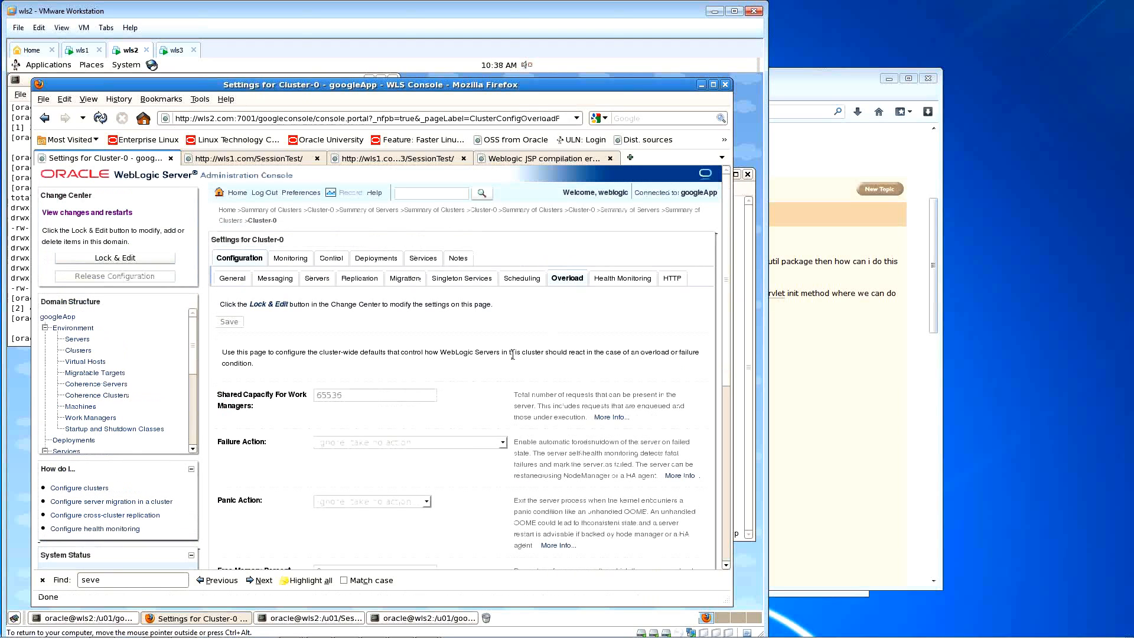
Step: Review Cluster-0's Overload and Health Monitoring settings, ending on Scheduling with table weblogic_timers
drag(726, 260, 722, 407)
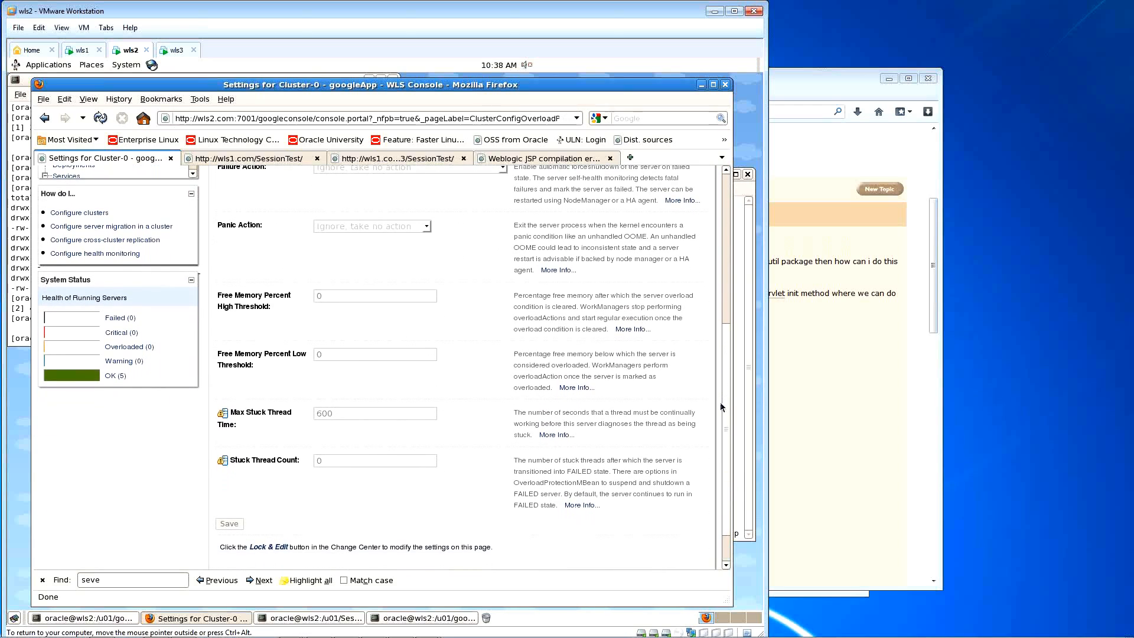
scroll(721, 407, up, 6)
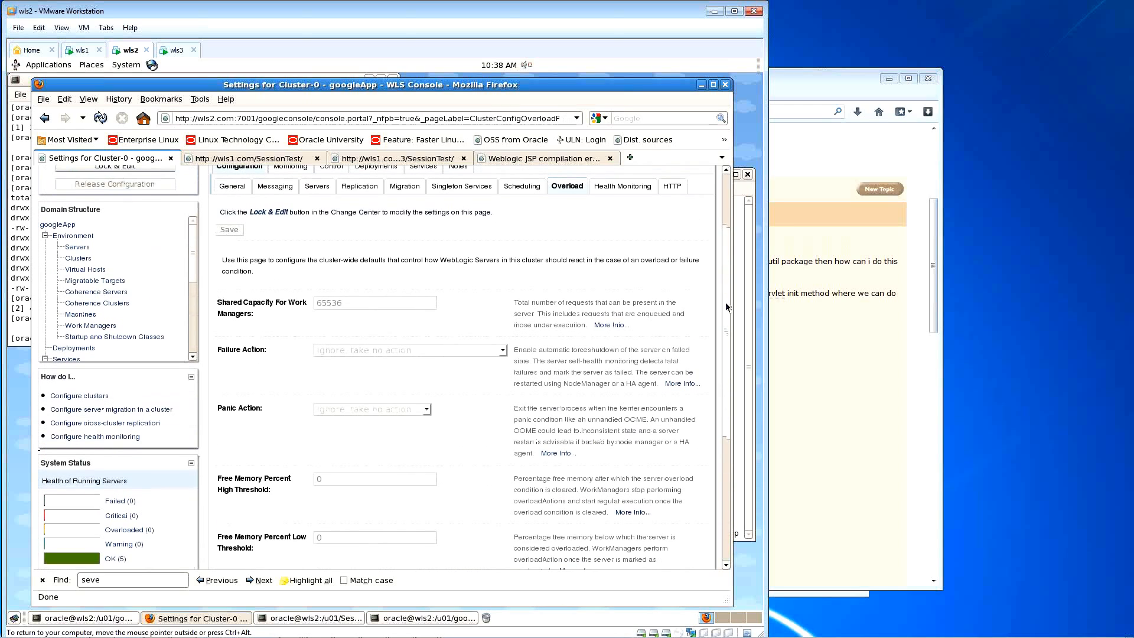
click(623, 194)
drag(723, 212, 723, 296)
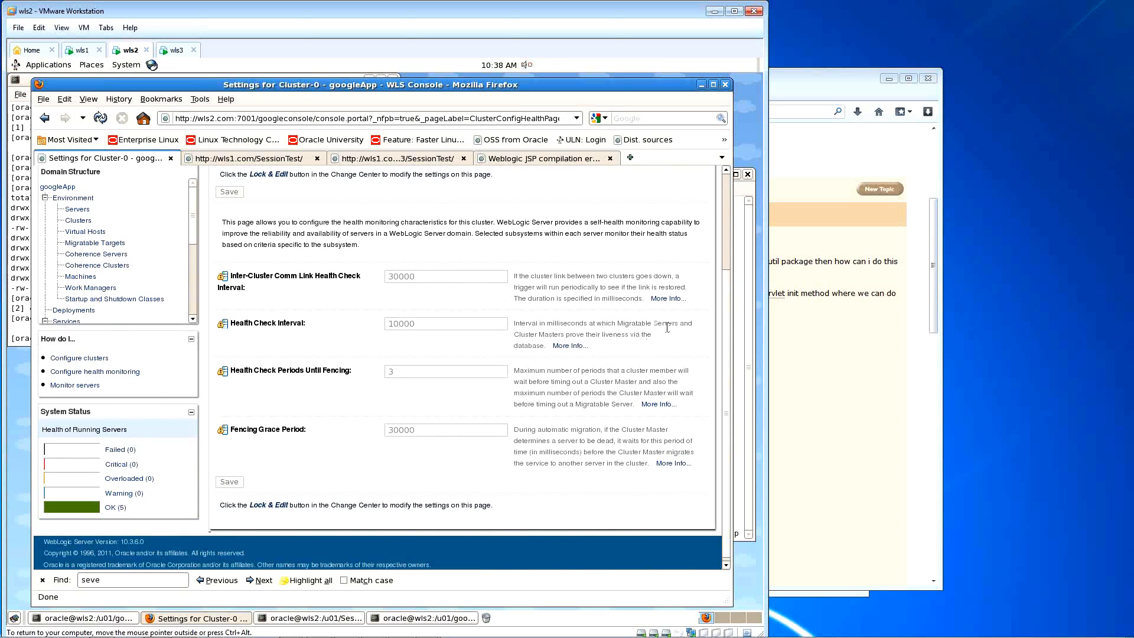
scroll(668, 327, up, 4)
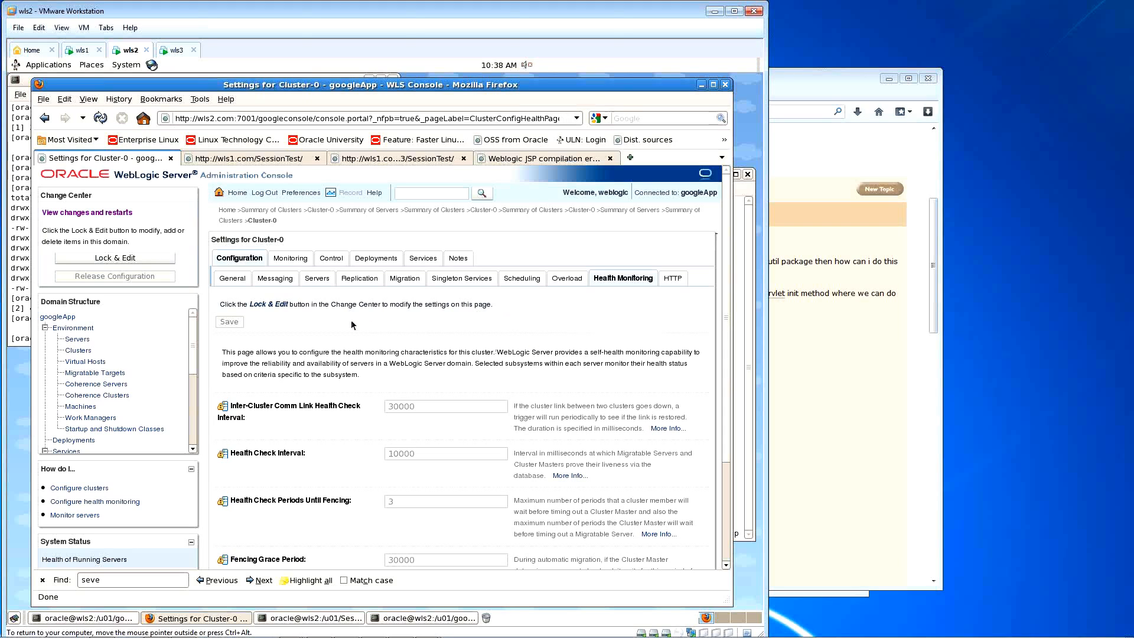
click(520, 278)
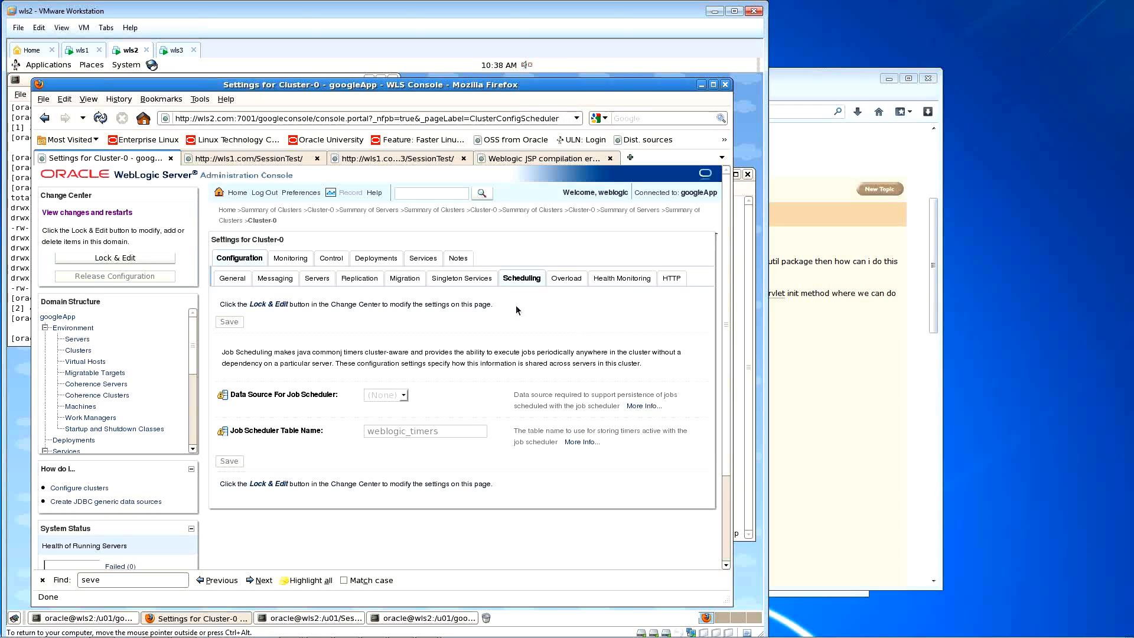
Step: Review Cluster-0's Replication settings with ReplicationChannel, then open a new tab in the other Firefox window
click(356, 279)
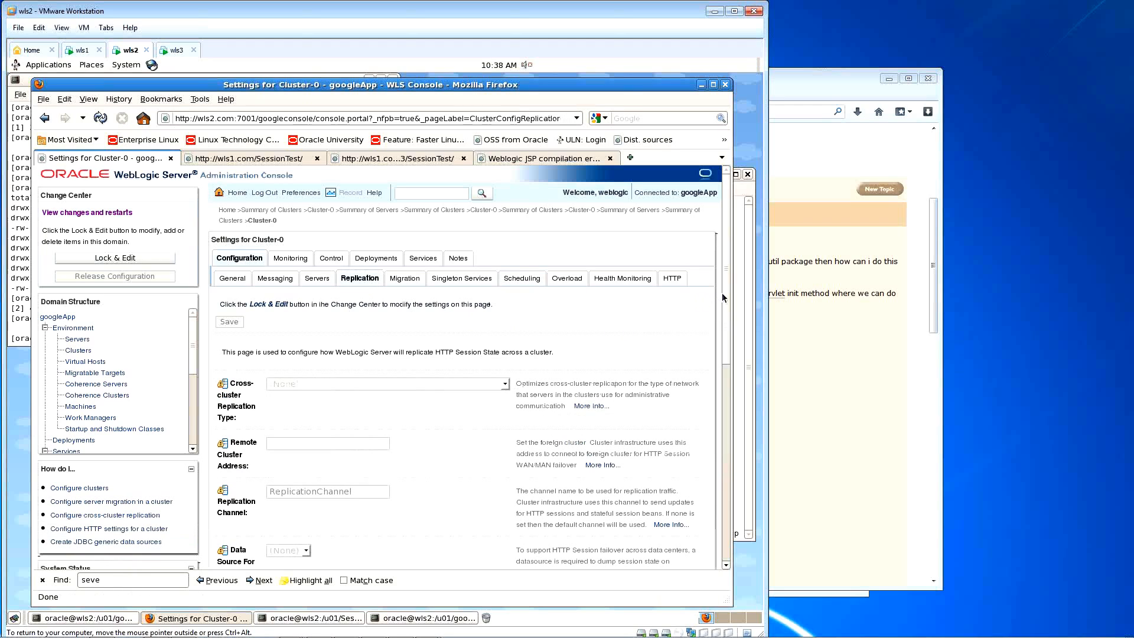
drag(727, 296, 729, 363)
click(135, 293)
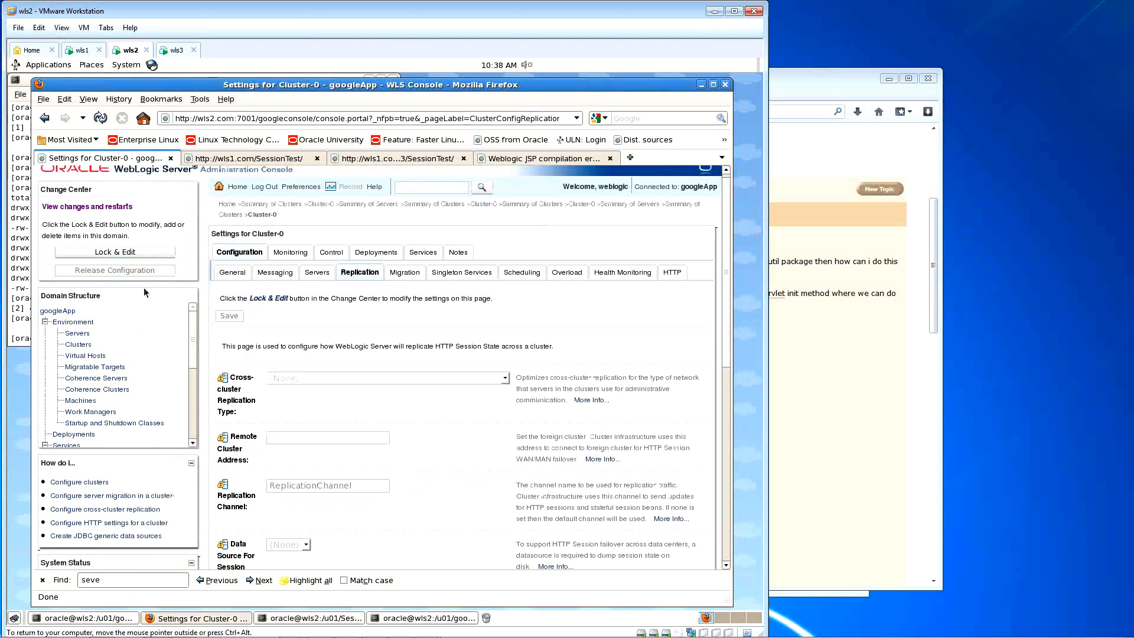
drag(725, 211, 588, 436)
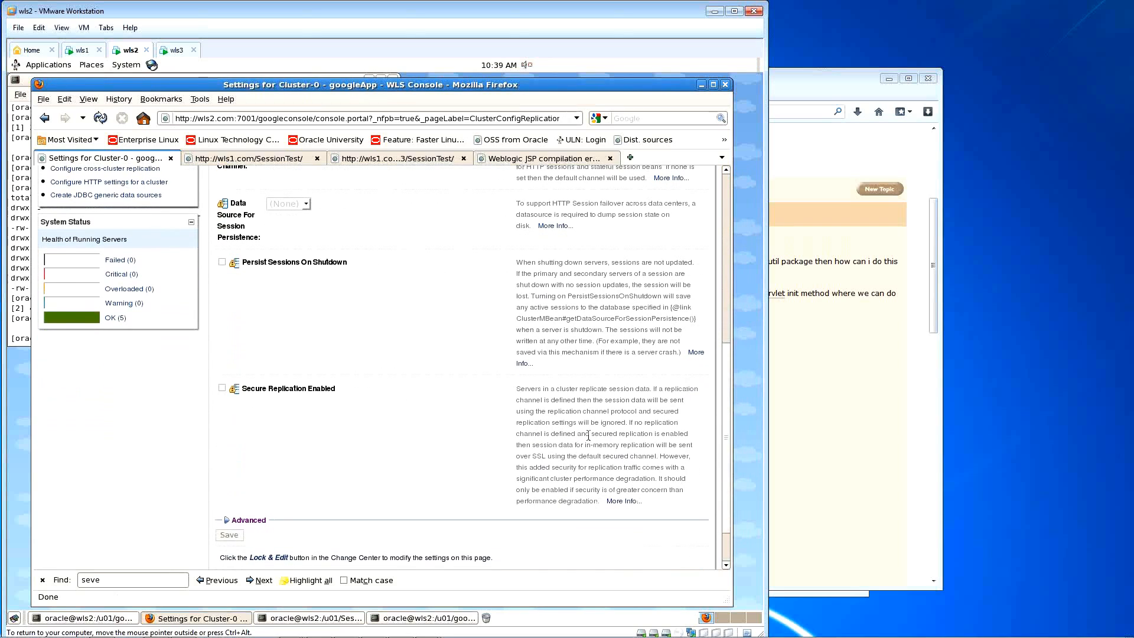
click(247, 521)
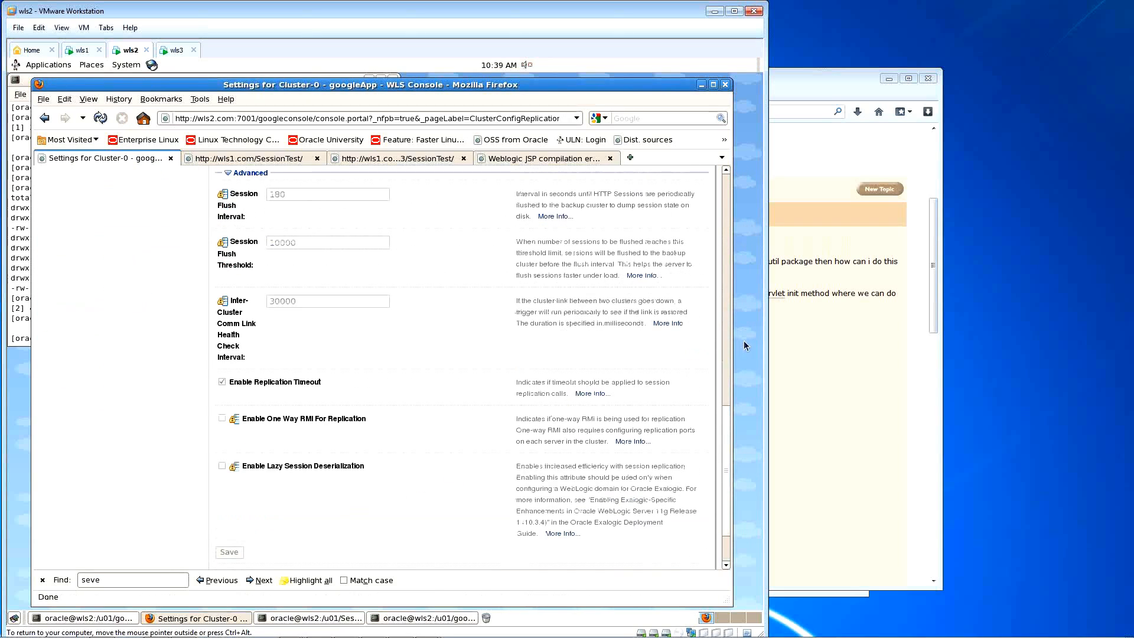
drag(733, 394, 752, 399)
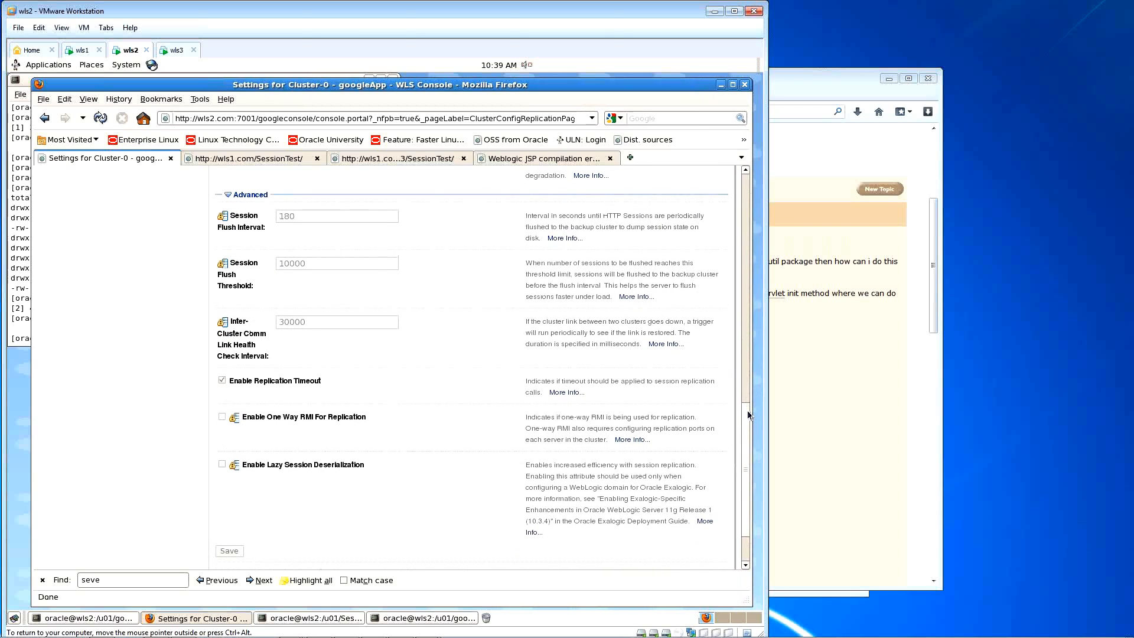
drag(745, 354, 745, 195)
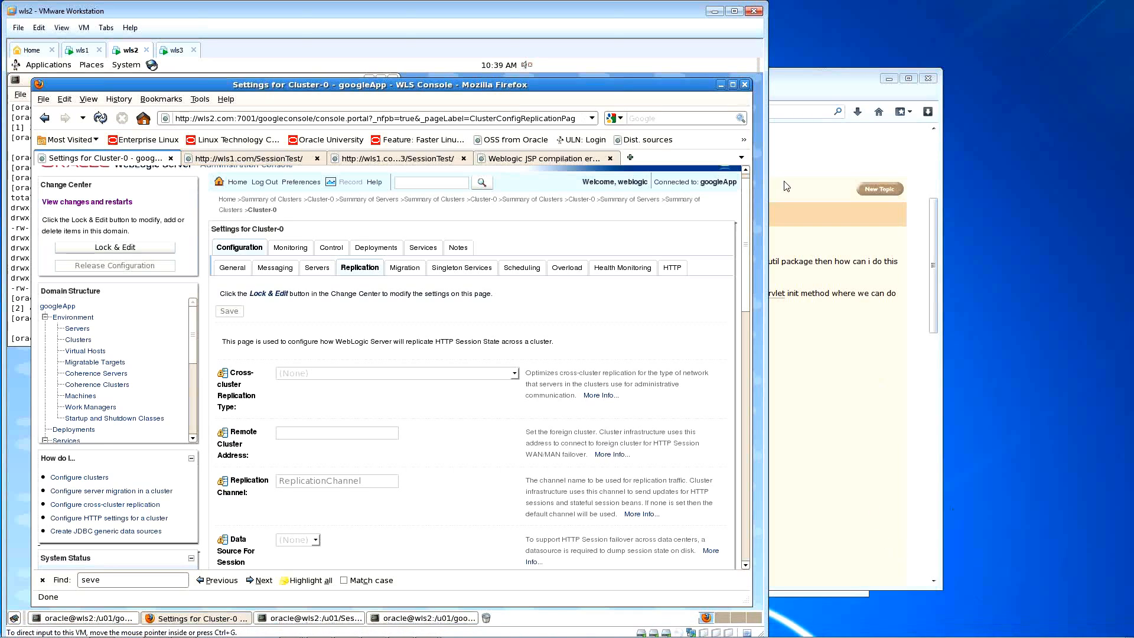
click(802, 89)
key(ctrl+t)
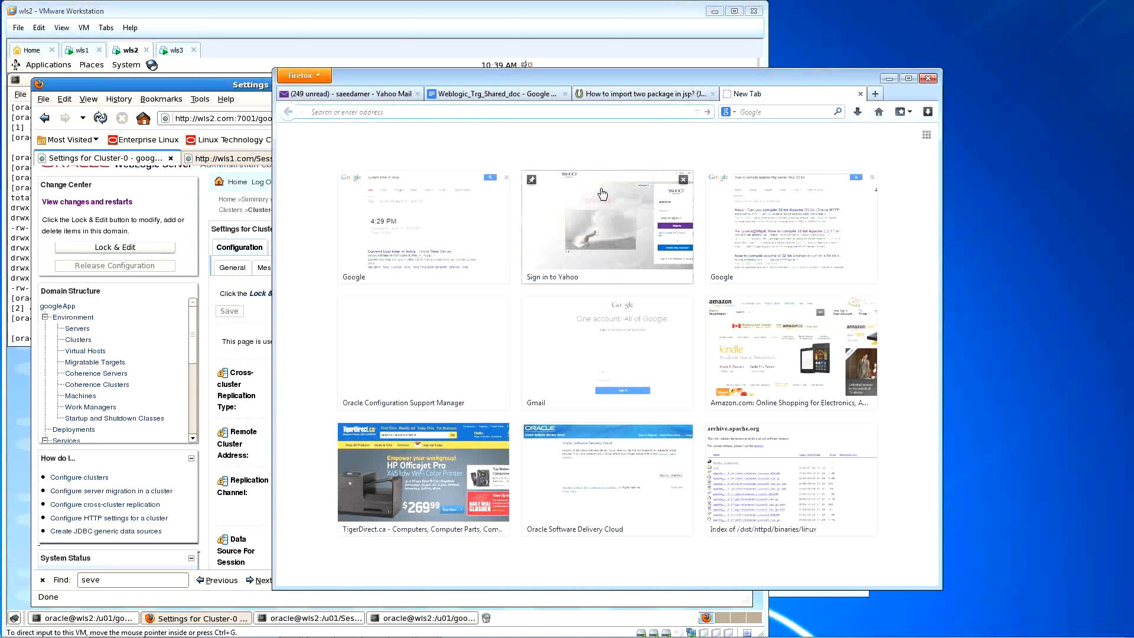
Step: Search Google for 'current time in india' and highlight the 8:09 PM IST answer
click(410, 226)
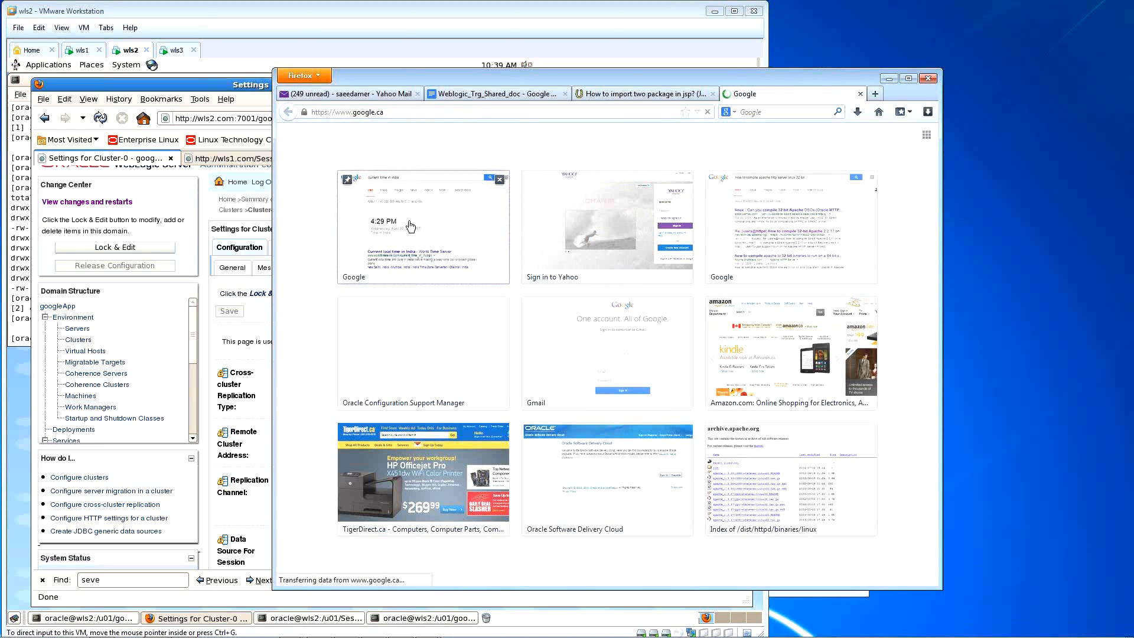
text(current t)
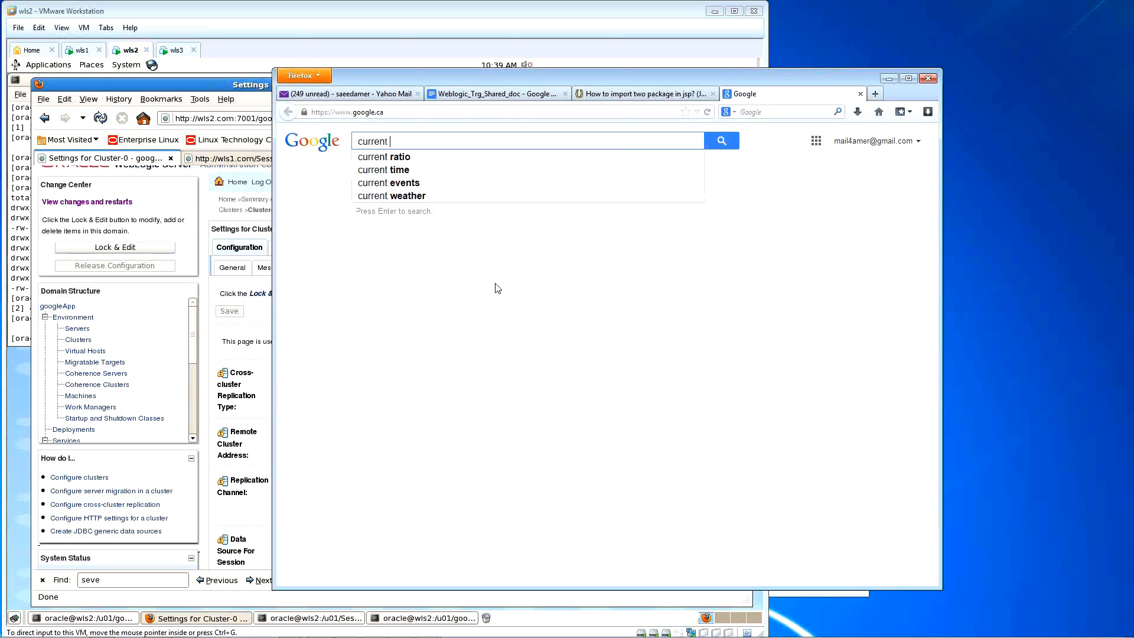
text(time in )
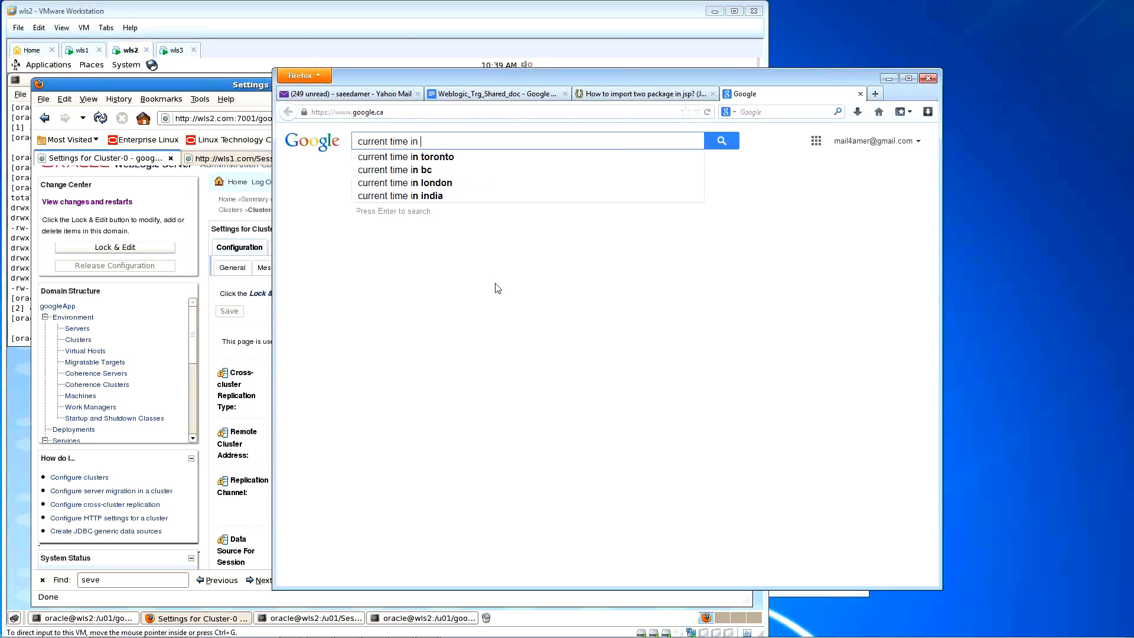
text(india)
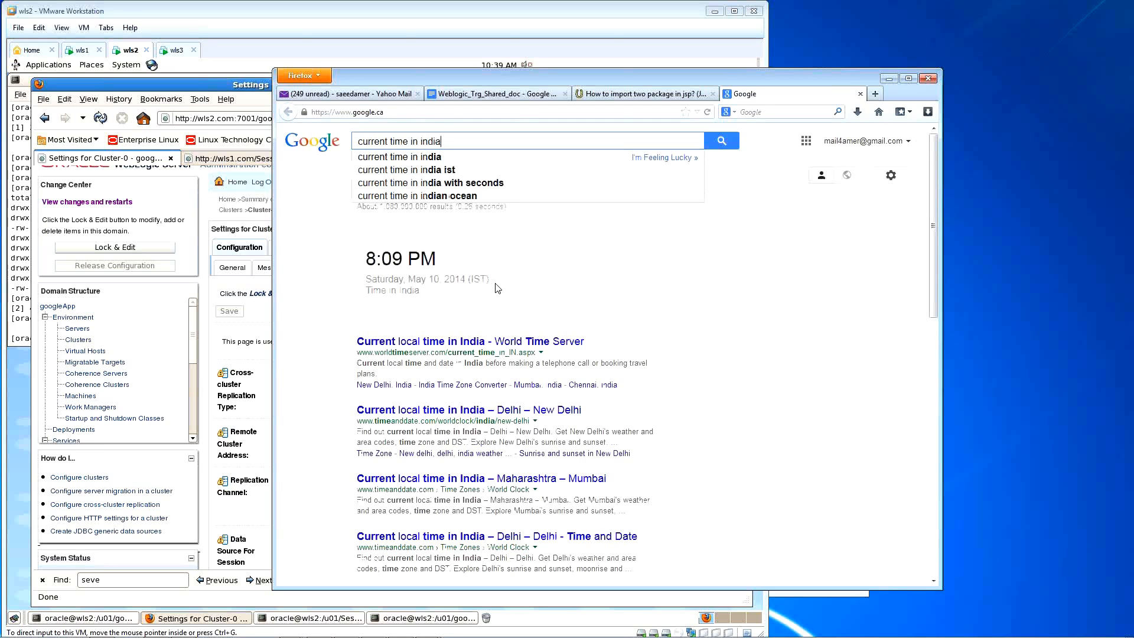
key(Return)
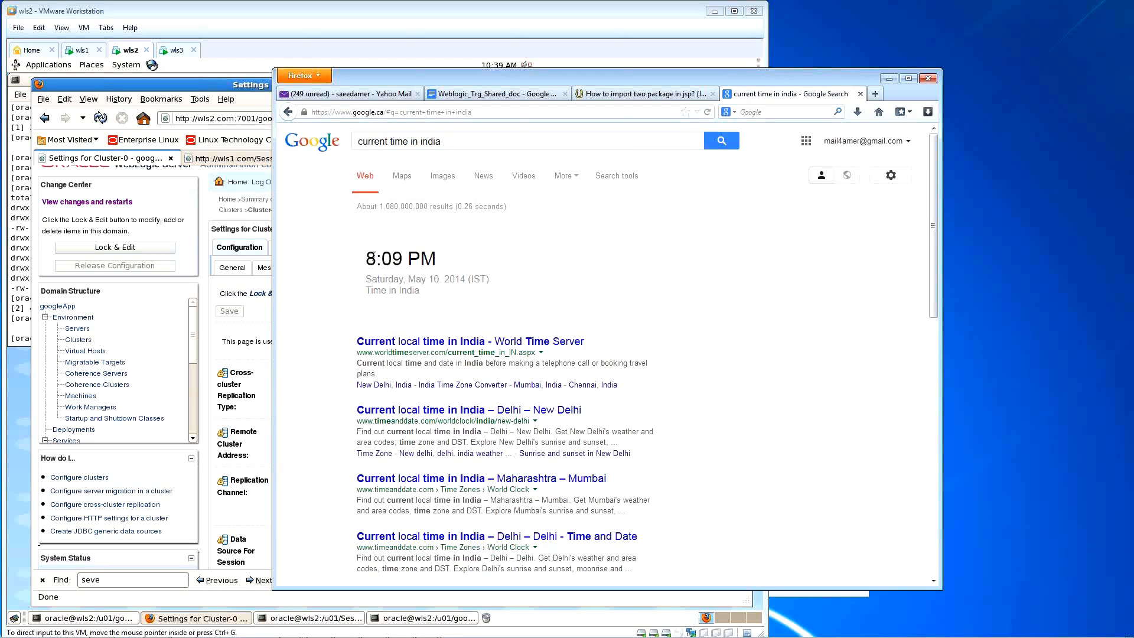
drag(366, 258, 429, 260)
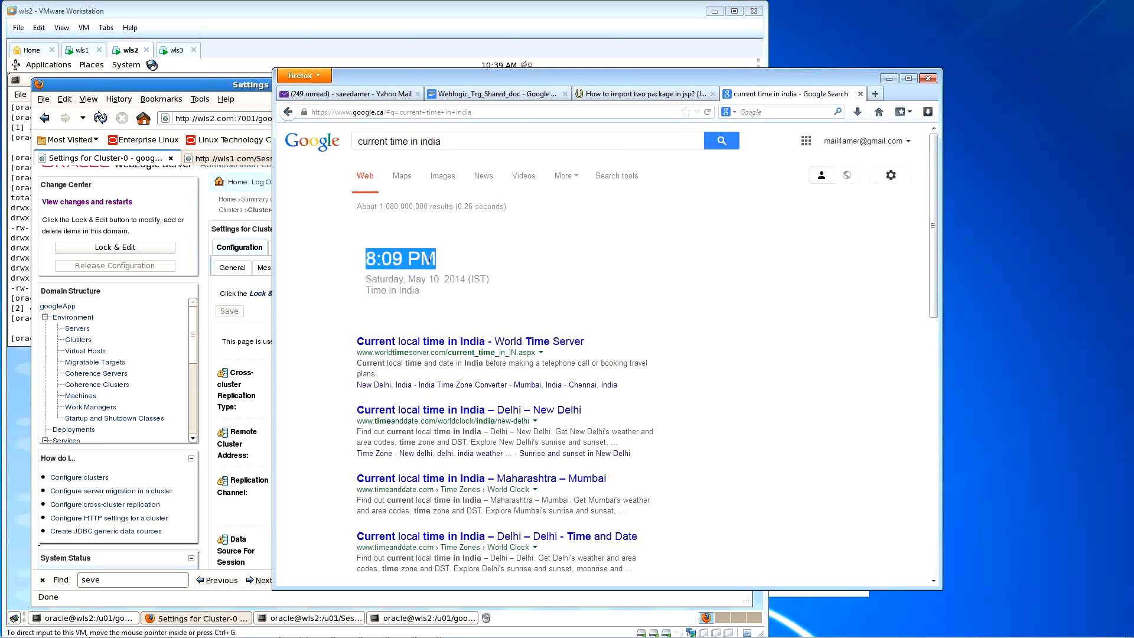
click(384, 259)
Step: Select the search query, then return to the console's Cluster-0 Replication page
click(448, 140)
key(ctrl+a)
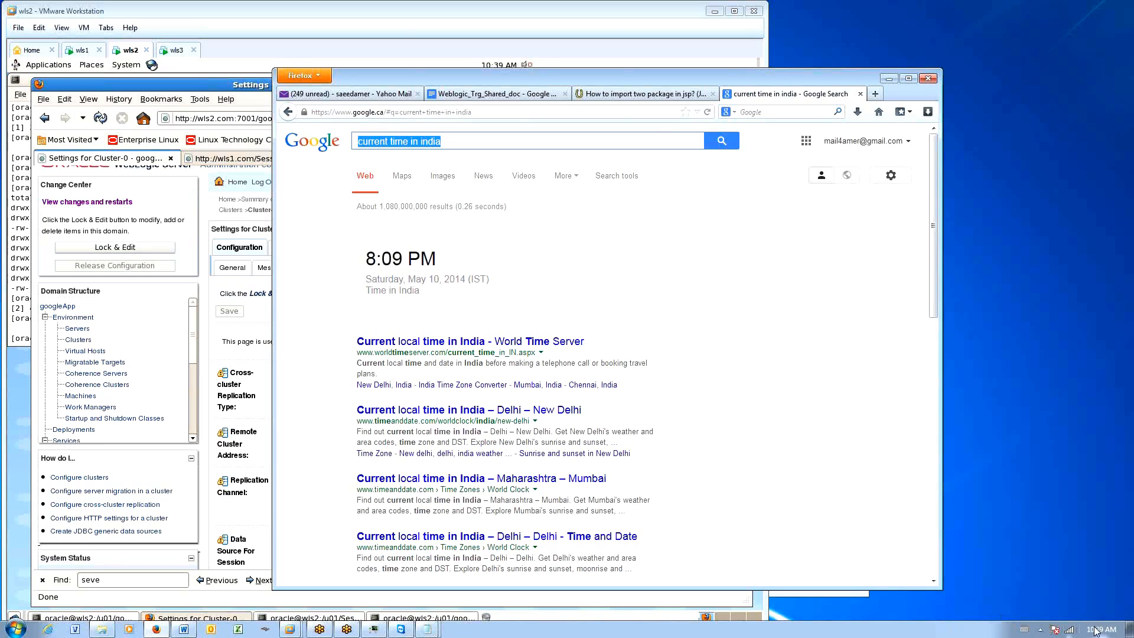
mouse_move(1098, 631)
click(799, 270)
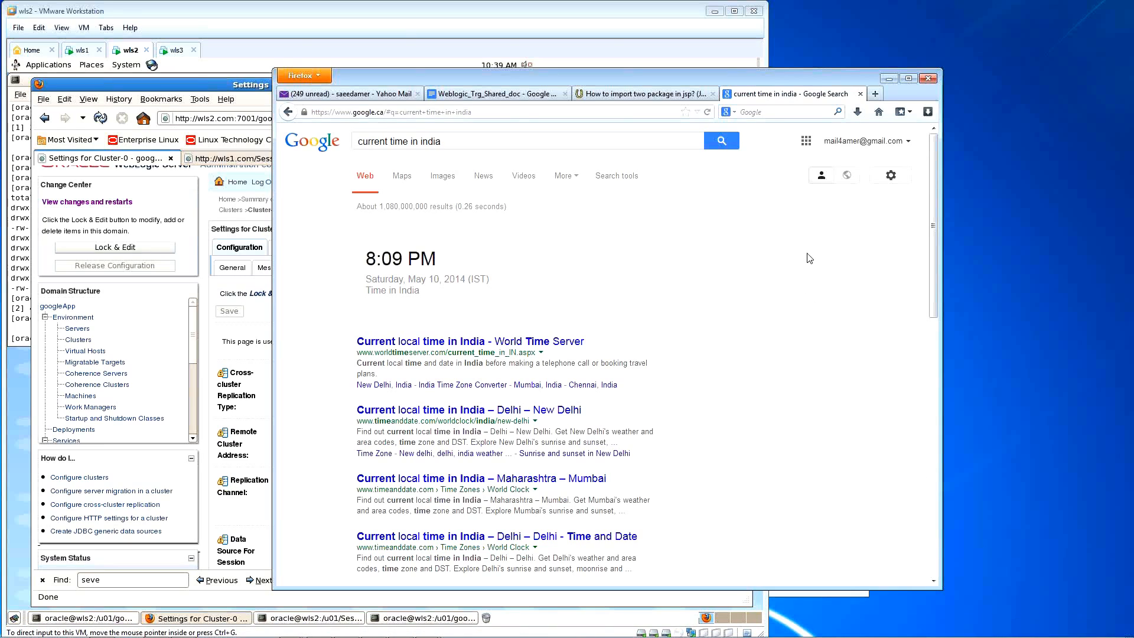
click(250, 86)
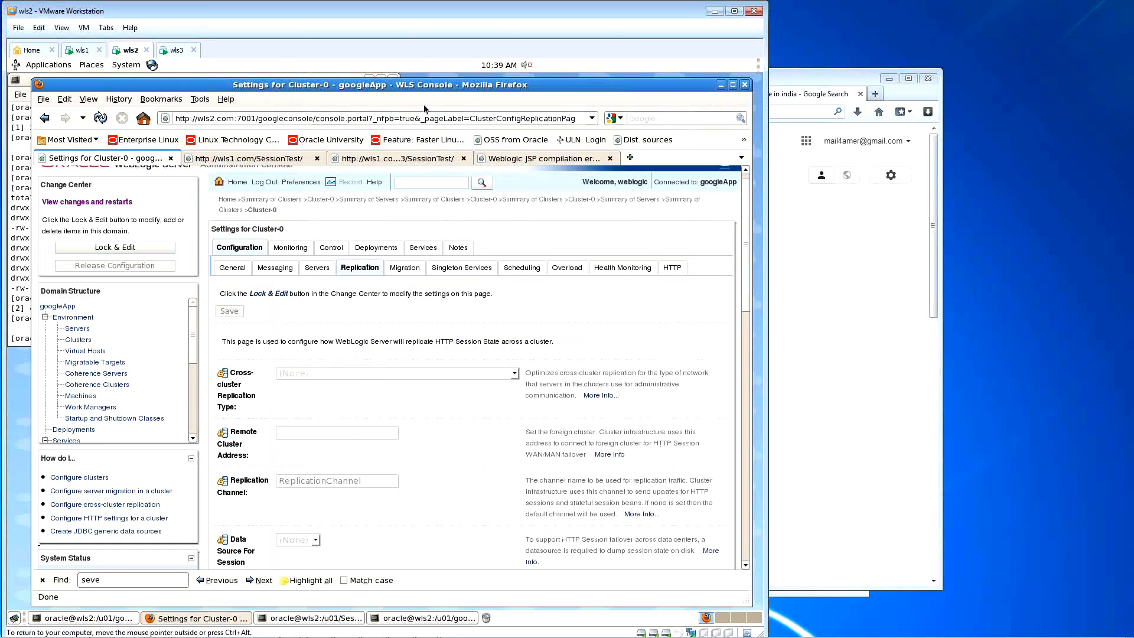